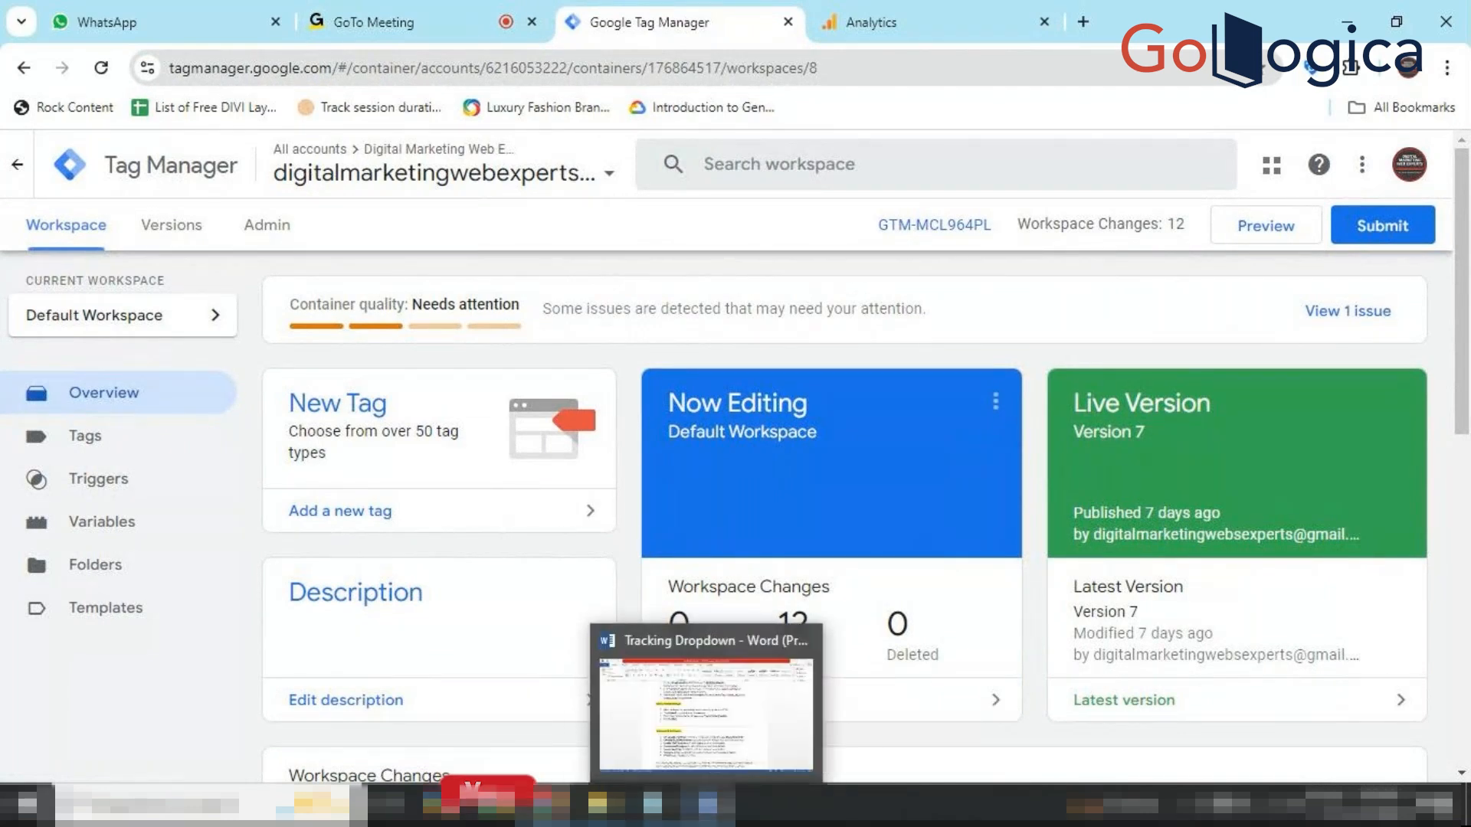
# Bring the Search criteria notes forward and scroll to the Identify Key Search Criteria section.
pyautogui.click(655, 750)
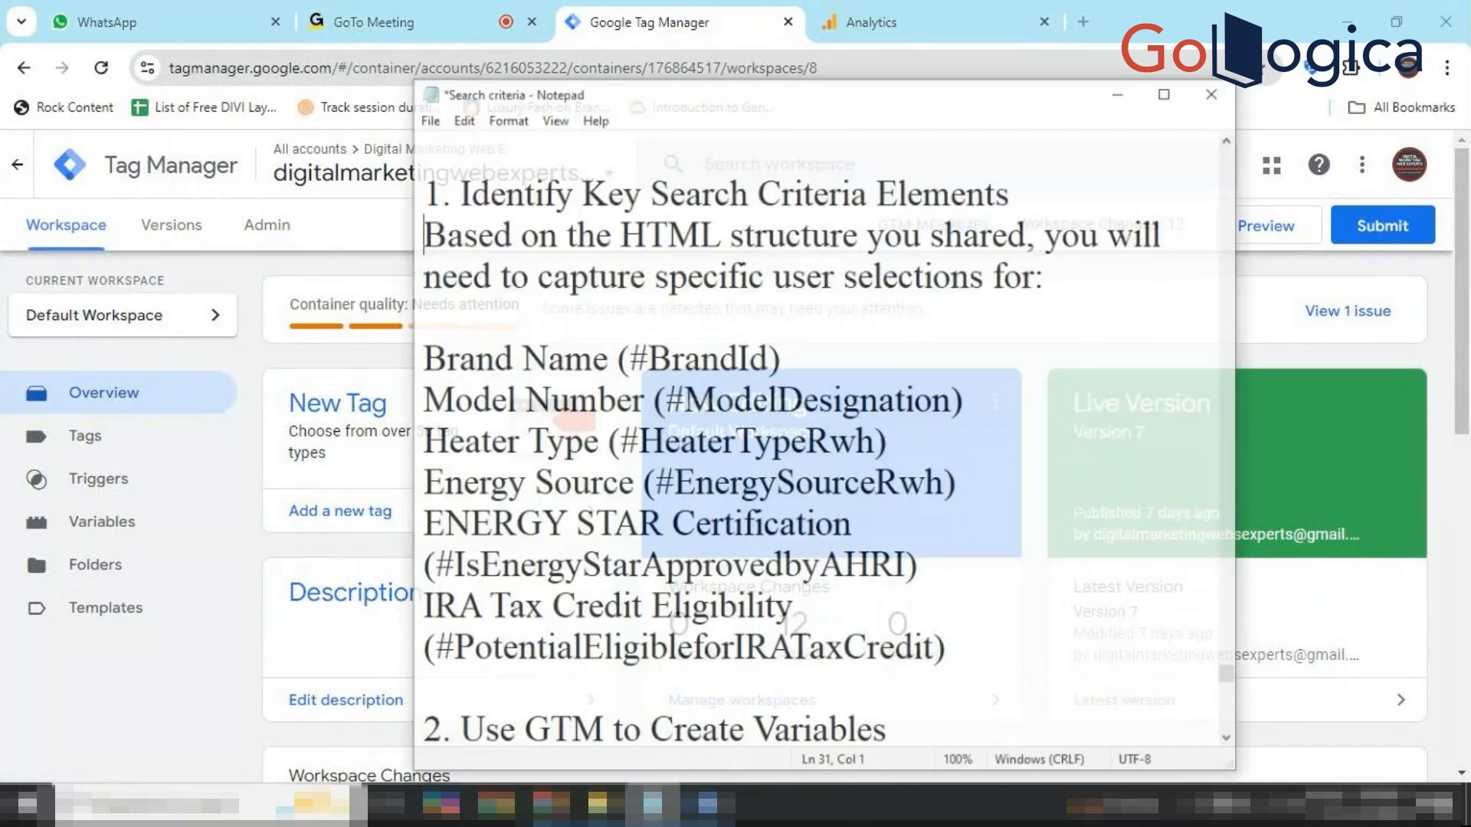
pyautogui.scroll(1, 750, 513)
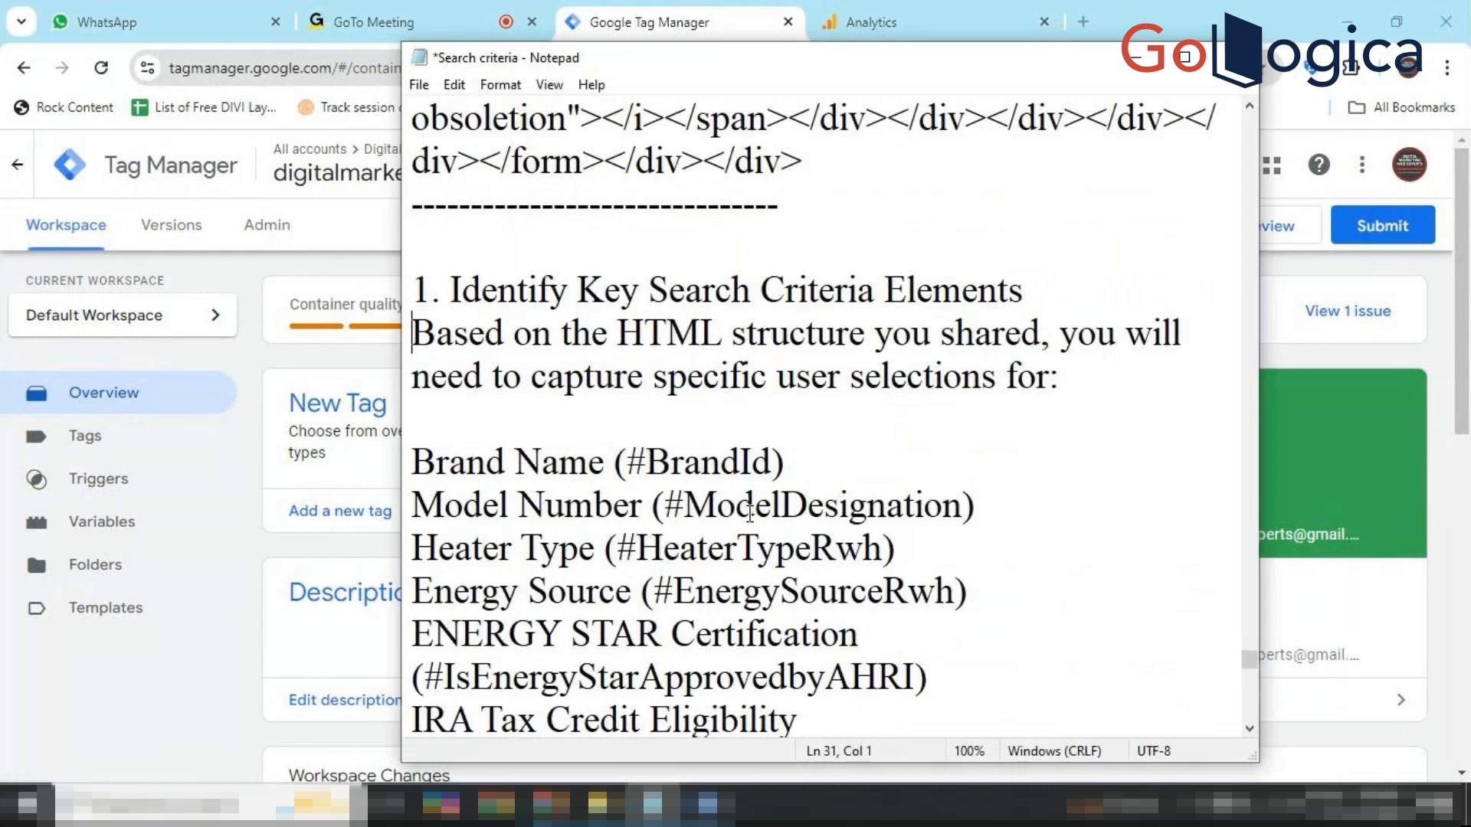
pyautogui.scroll(8, 750, 513)
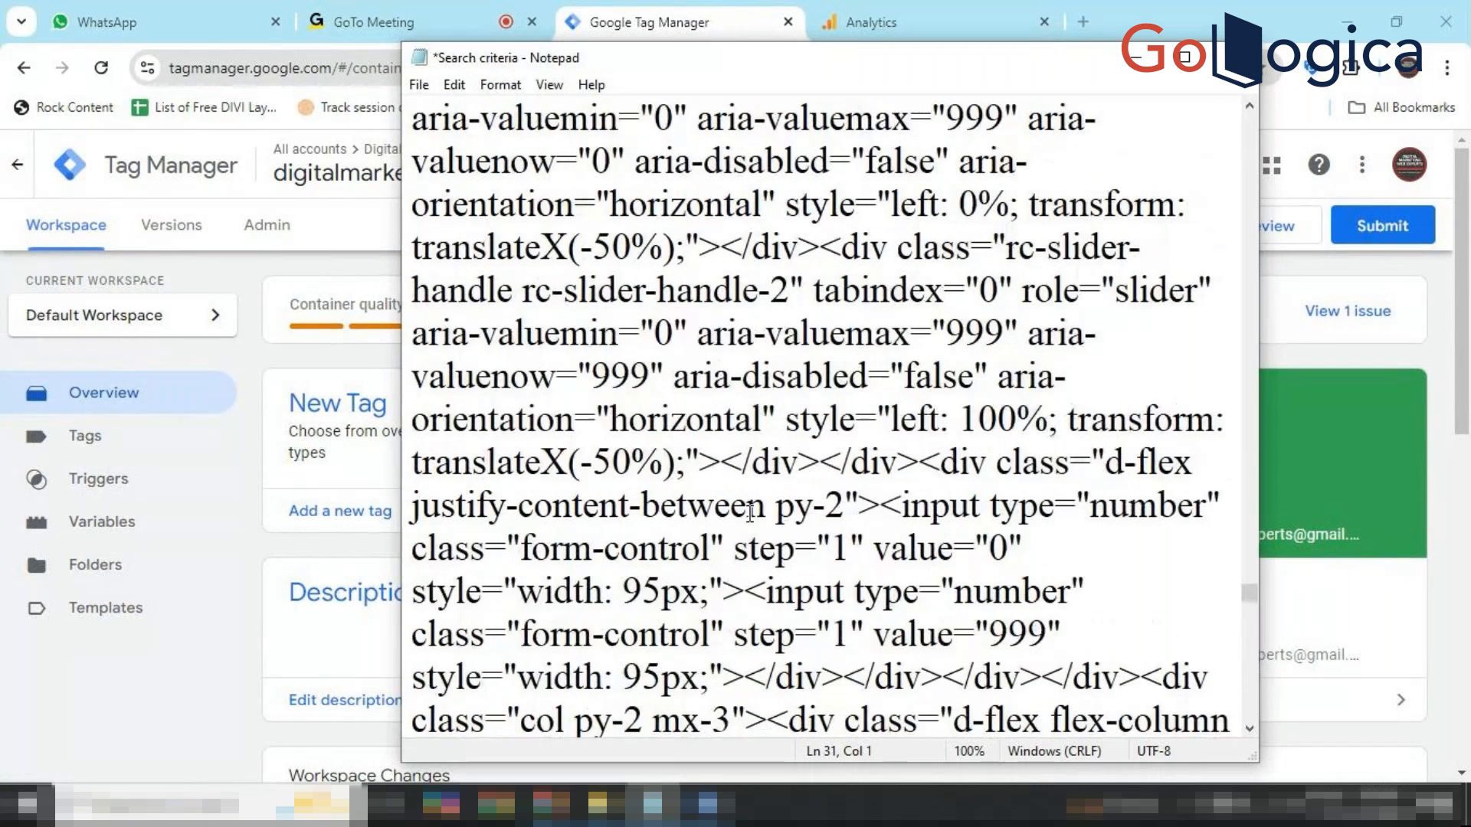
pyautogui.scroll(7, 750, 513)
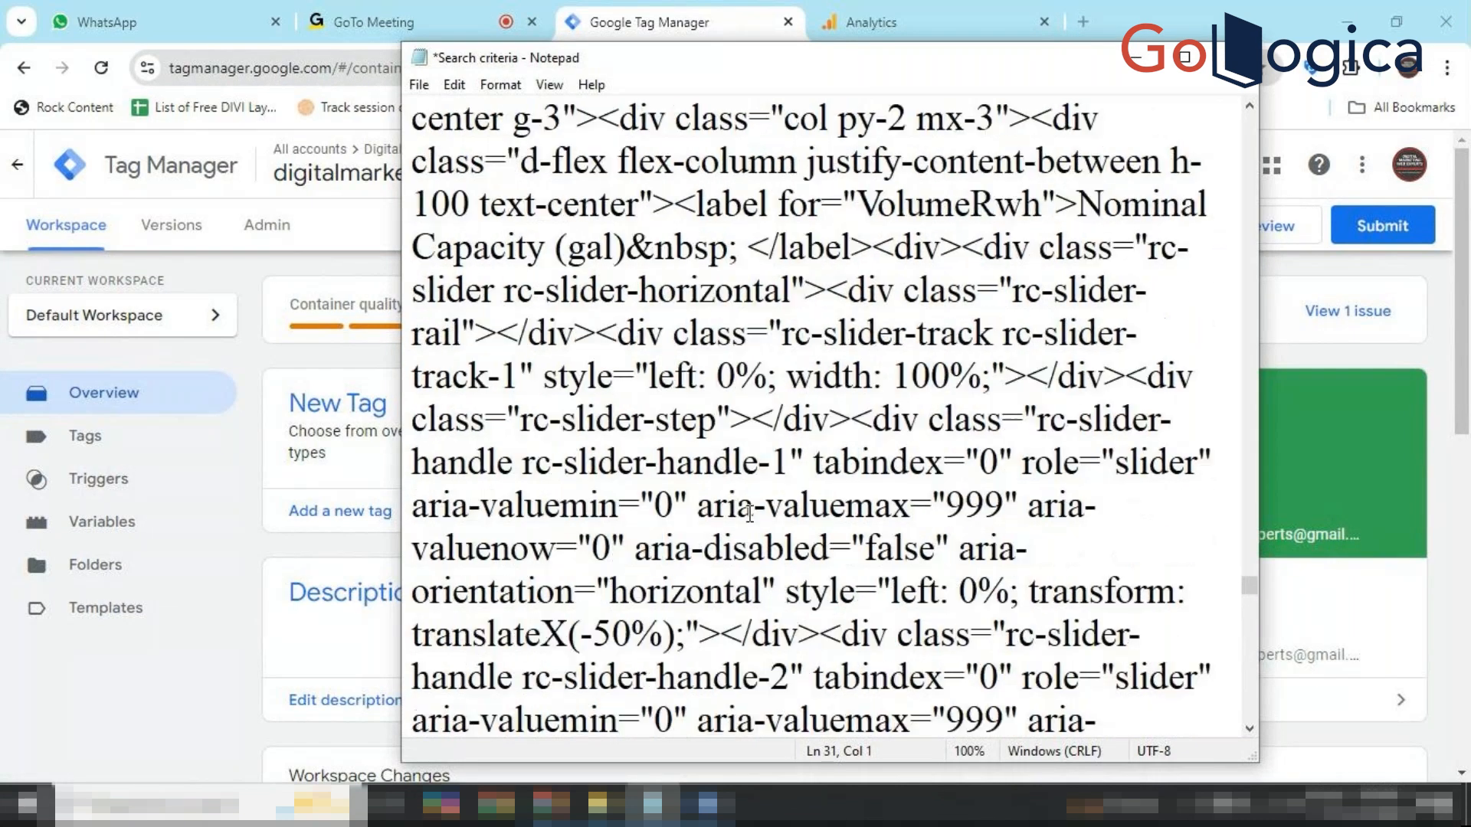
pyautogui.scroll(1, 750, 514)
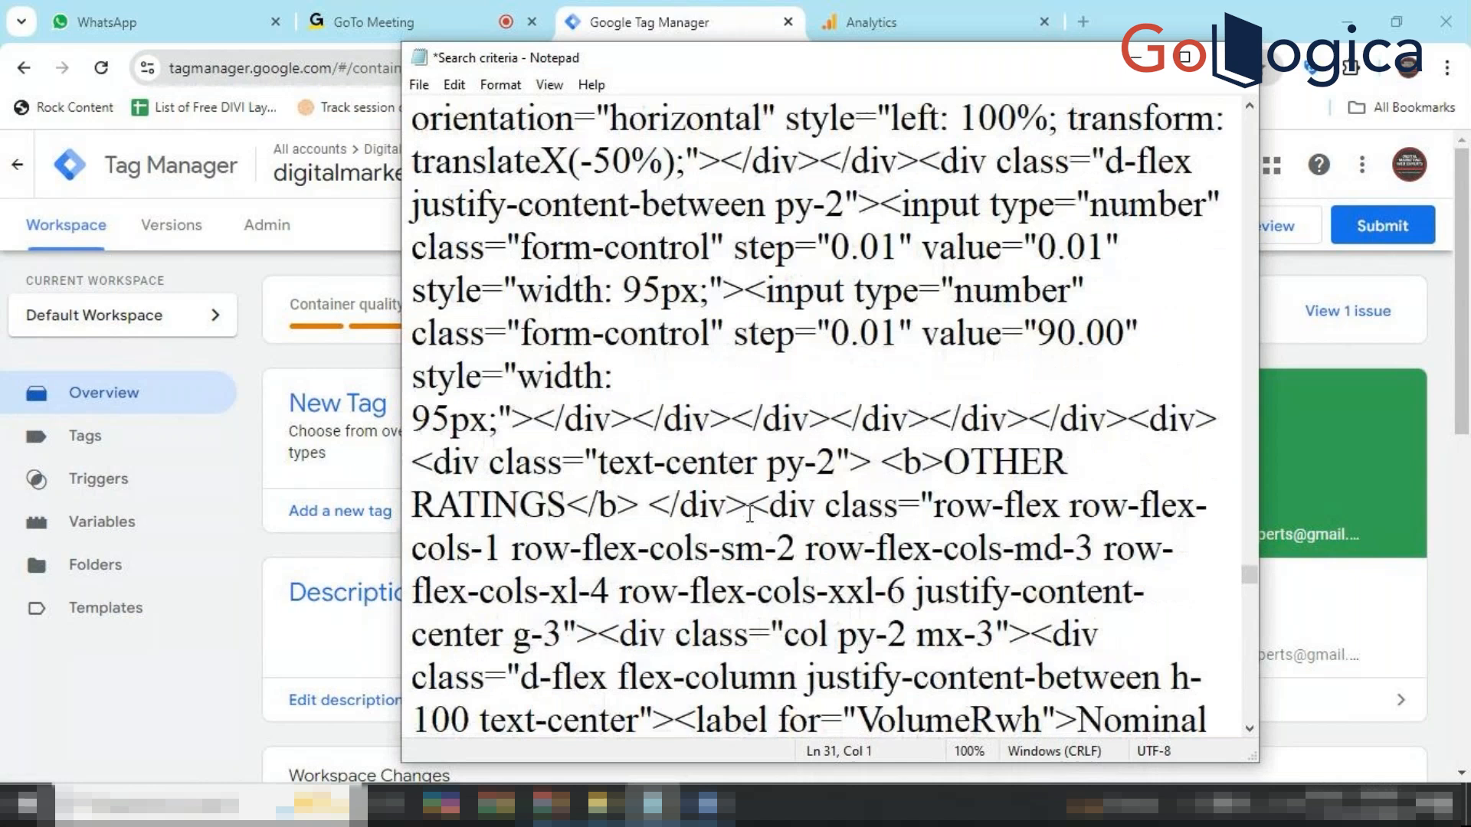
pyautogui.scroll(-8, 750, 513)
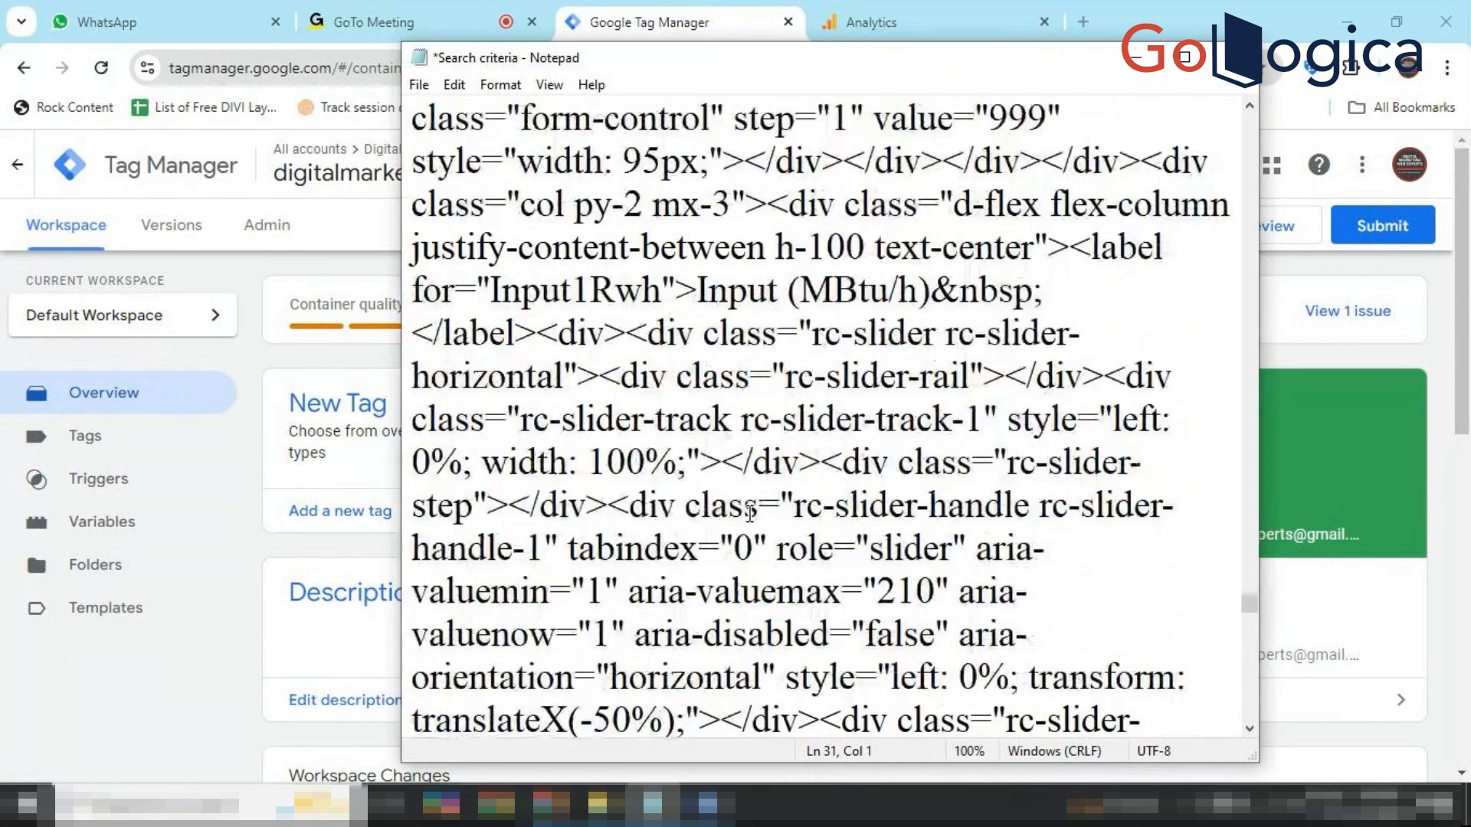
pyautogui.scroll(-5, 750, 513)
pyautogui.scroll(-12, 750, 513)
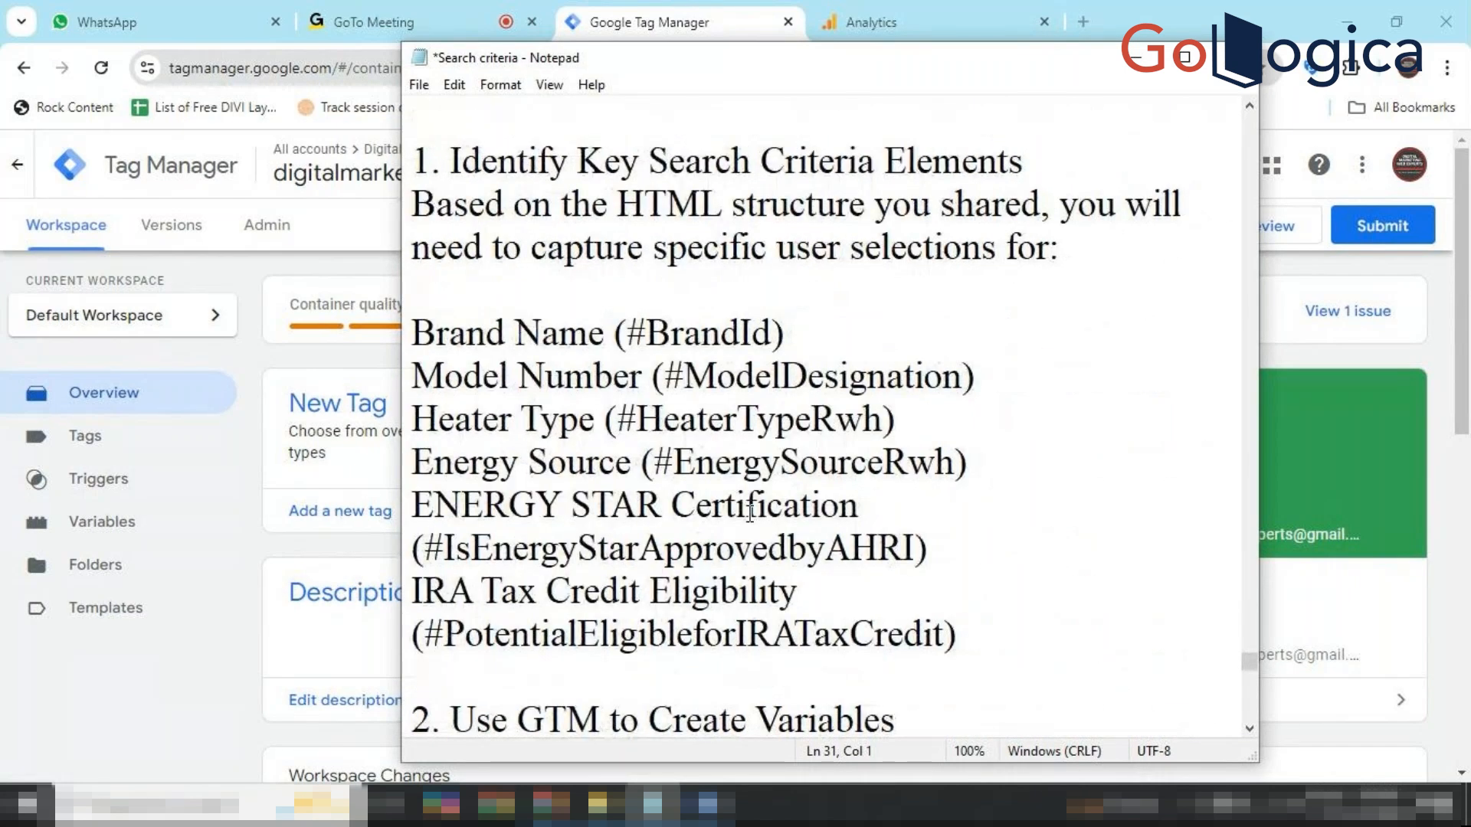
pyautogui.scroll(-2, 749, 513)
pyautogui.scroll(1, 750, 513)
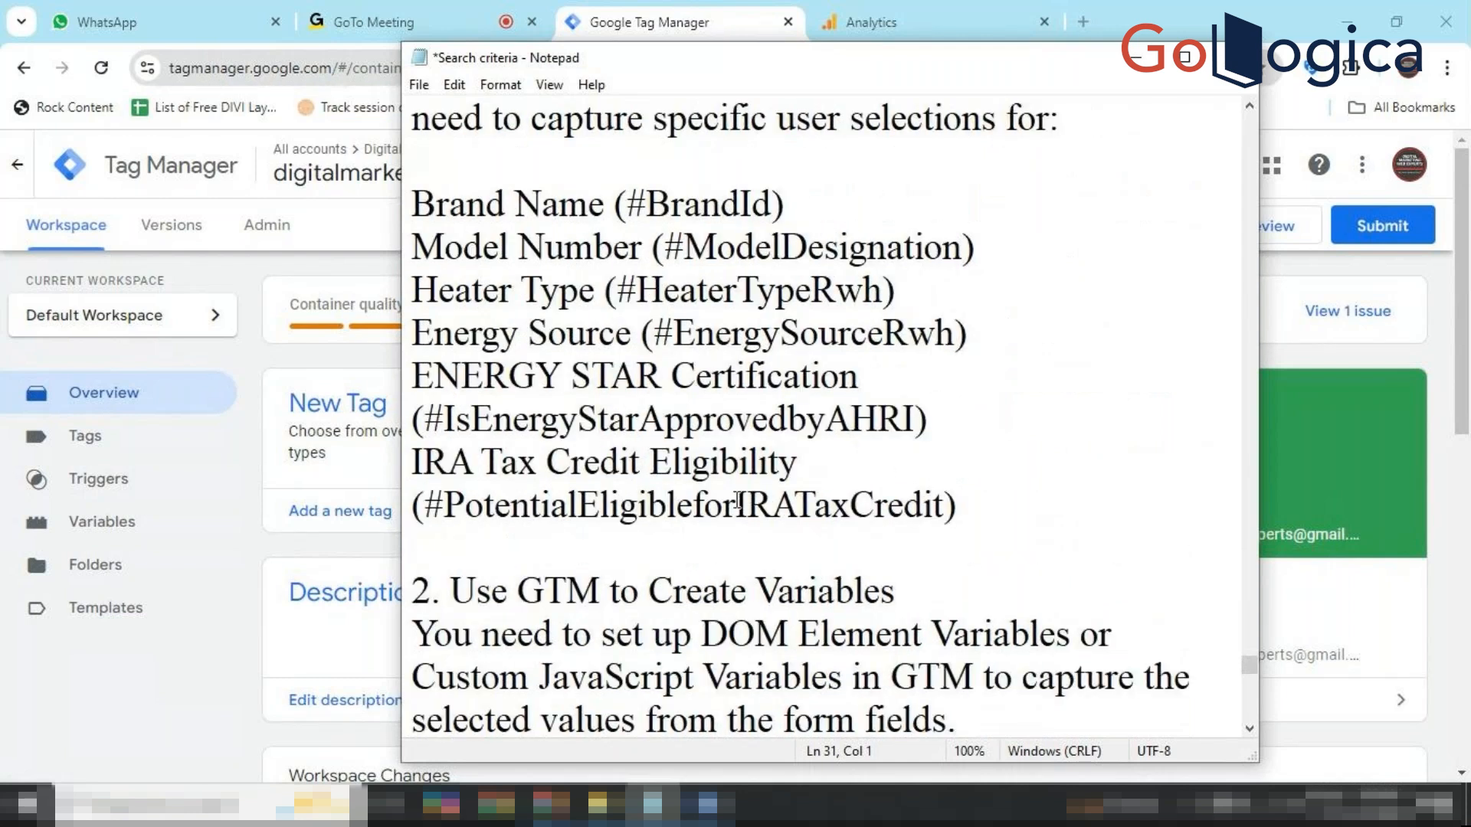
pyautogui.scroll(1, 721, 374)
pyautogui.scroll(-1, 720, 374)
# Bring the Tracking Dropdown guide forward, zoom it to 164%, and read the process summary.
pyautogui.click(707, 805)
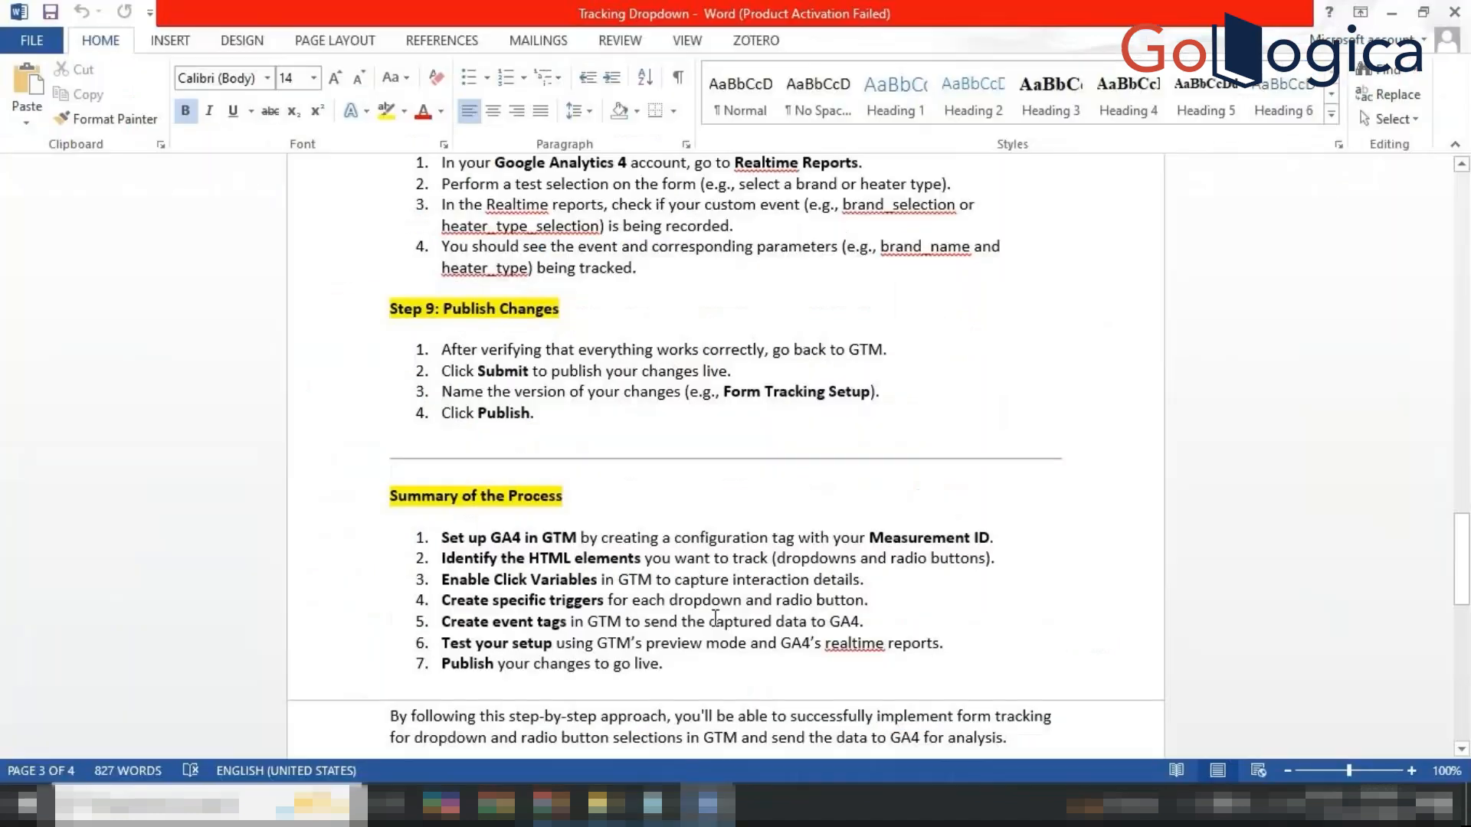
pyautogui.scroll(20, 714, 617)
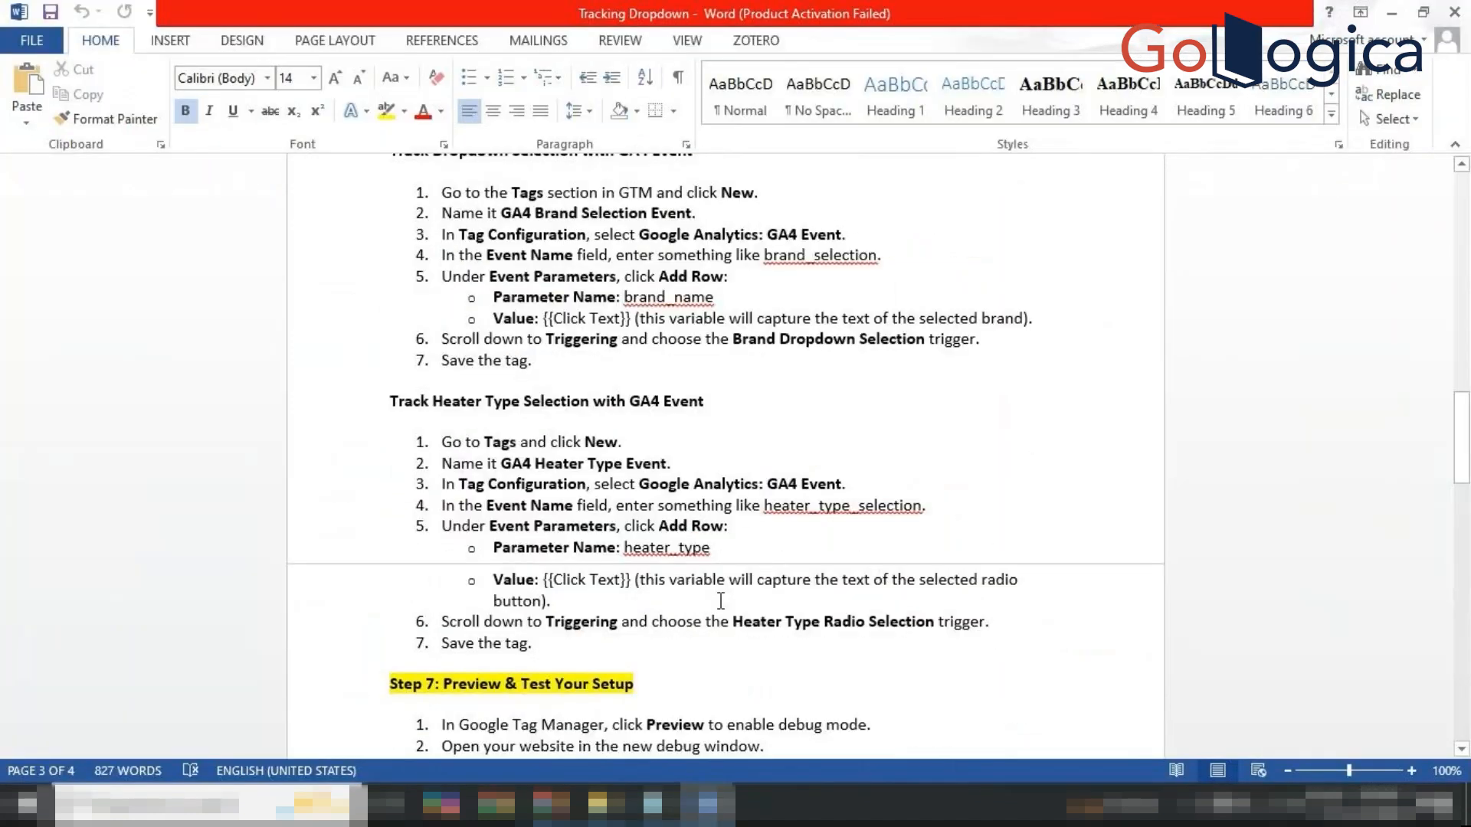
pyautogui.scroll(20, 720, 602)
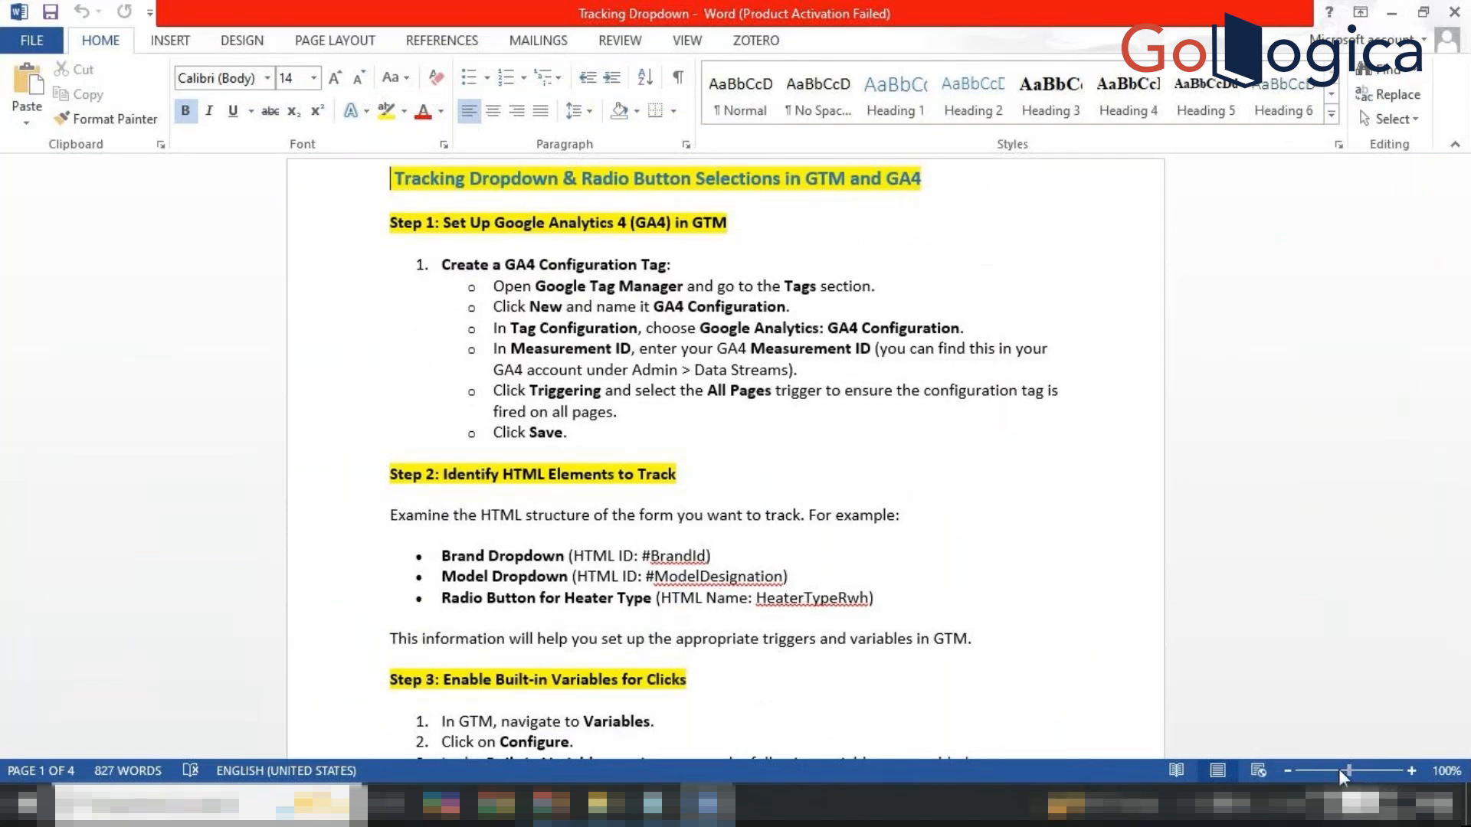
pyautogui.click(1358, 769)
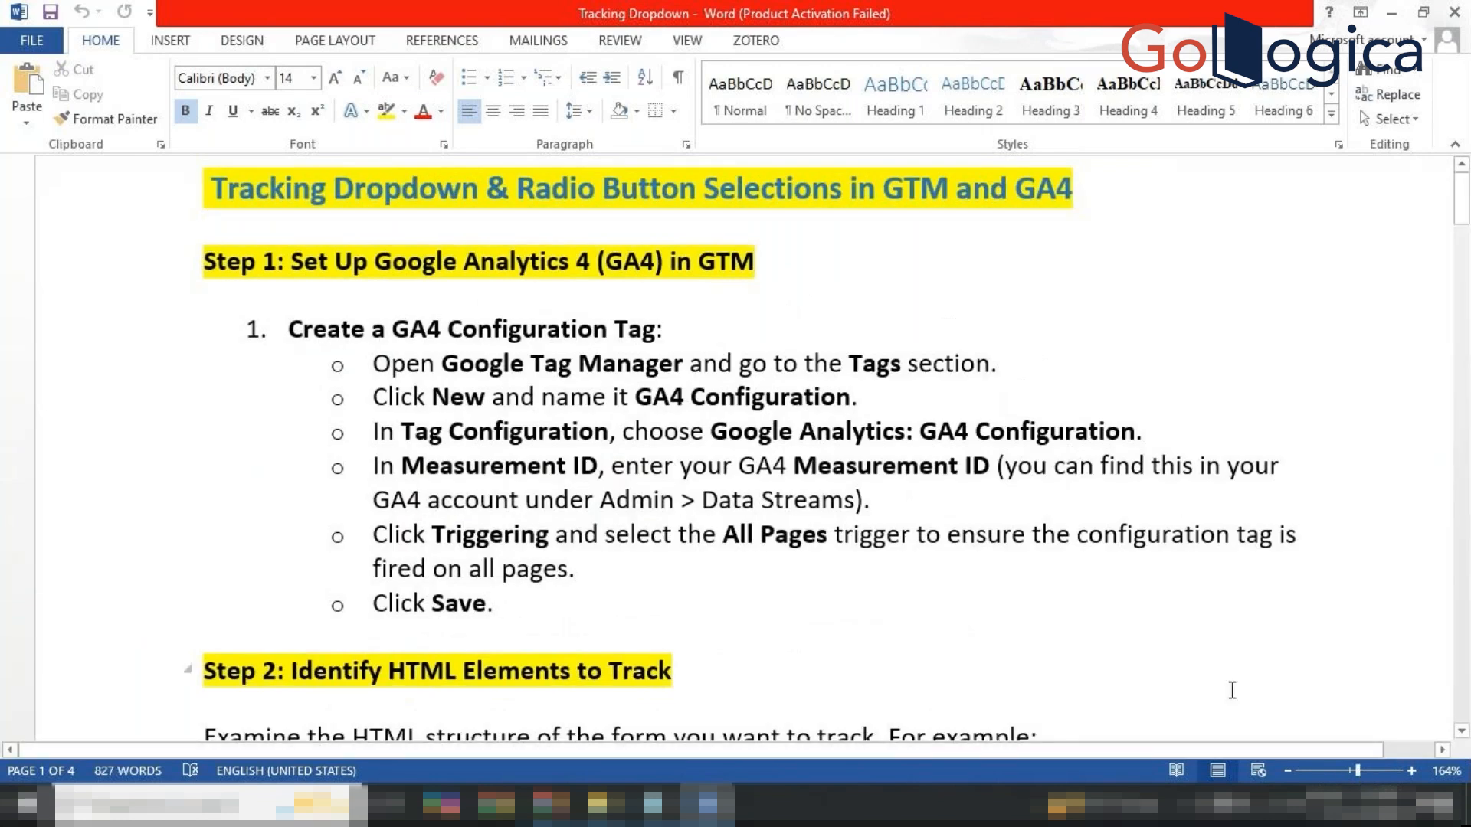
pyautogui.scroll(-5, 1205, 601)
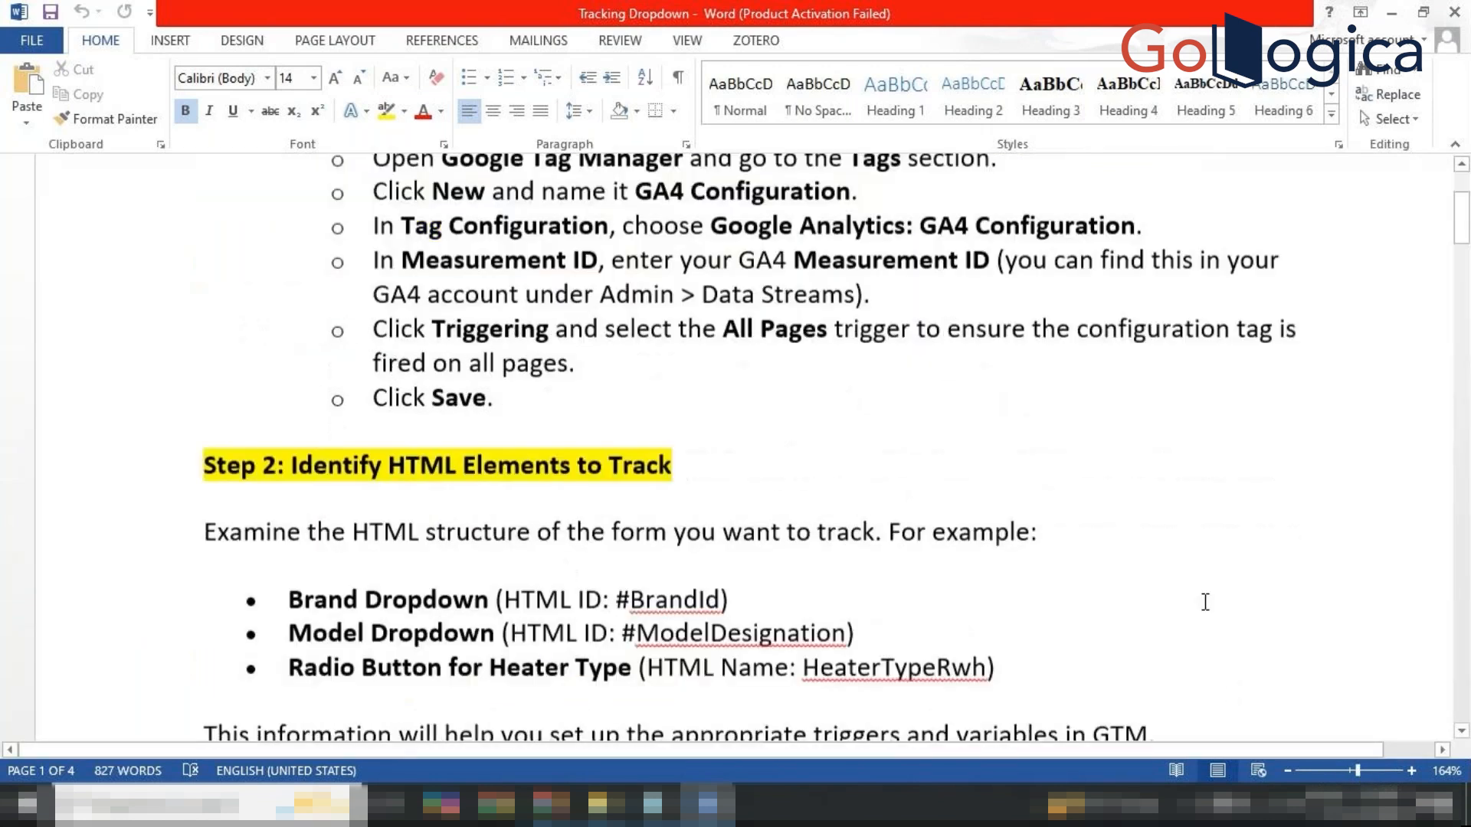
pyautogui.scroll(-15, 1205, 602)
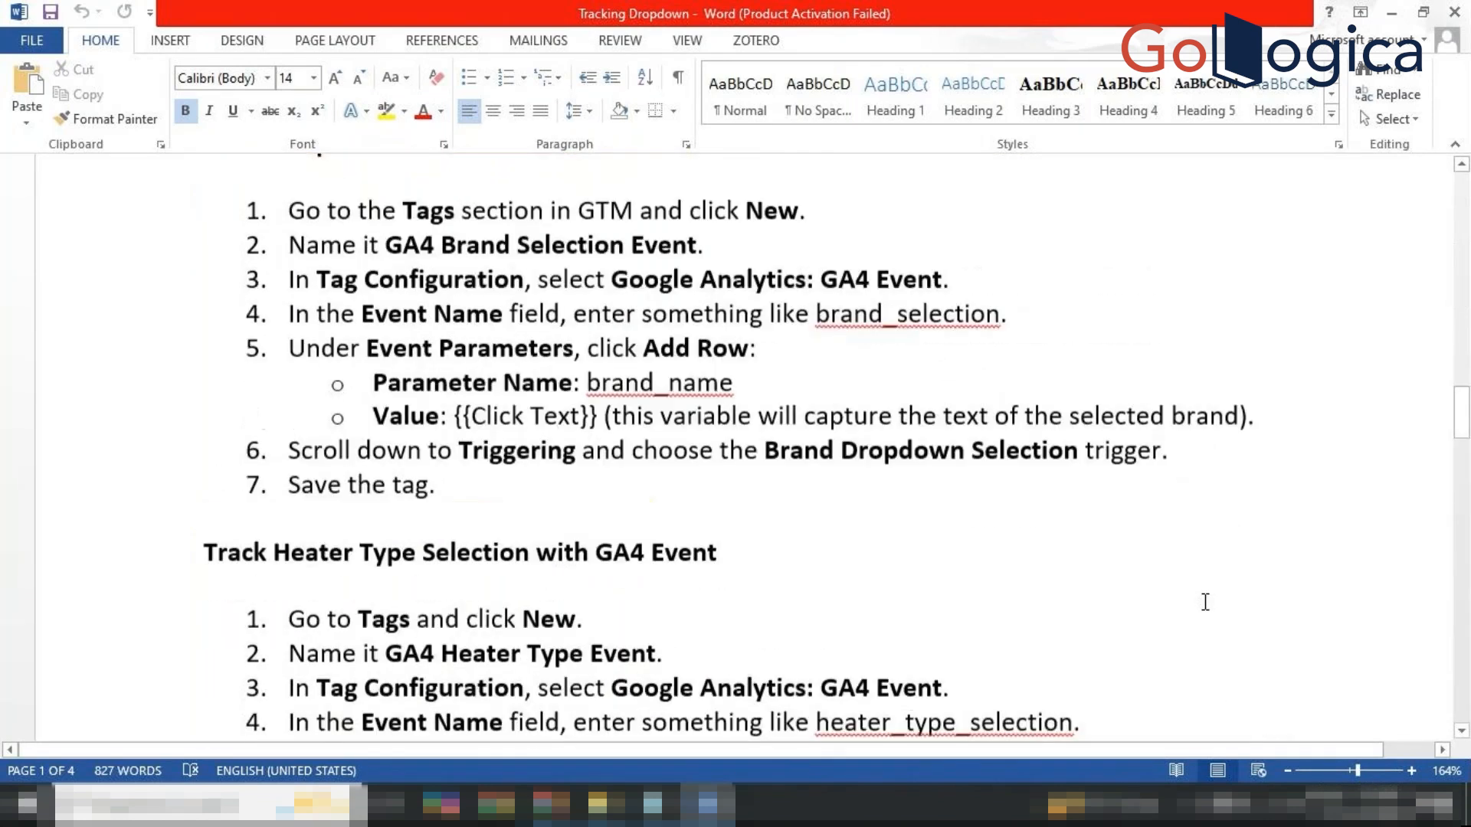
pyautogui.scroll(-12, 1205, 601)
pyautogui.scroll(6, 1205, 602)
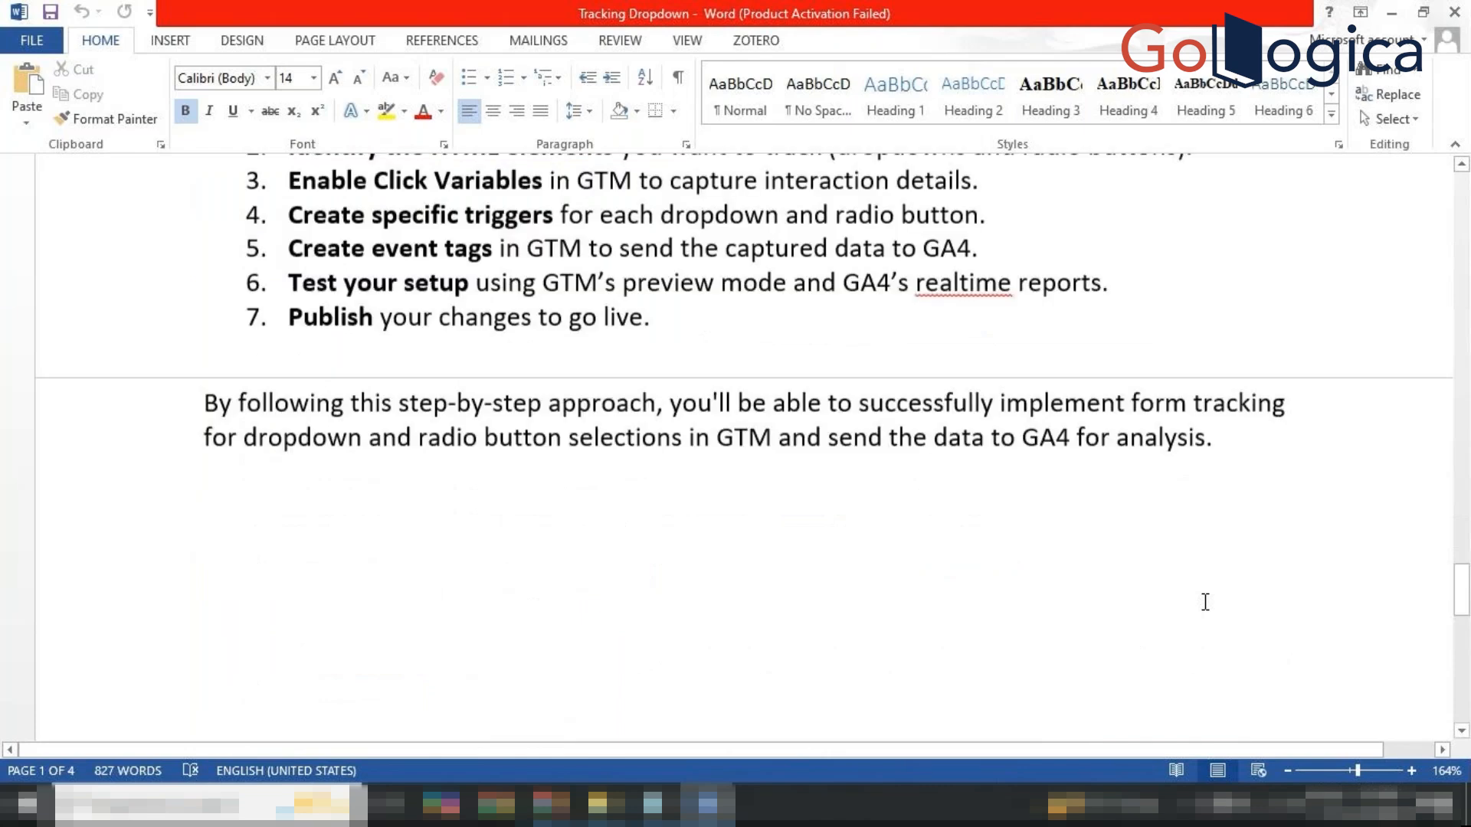
pyautogui.scroll(1, 1204, 601)
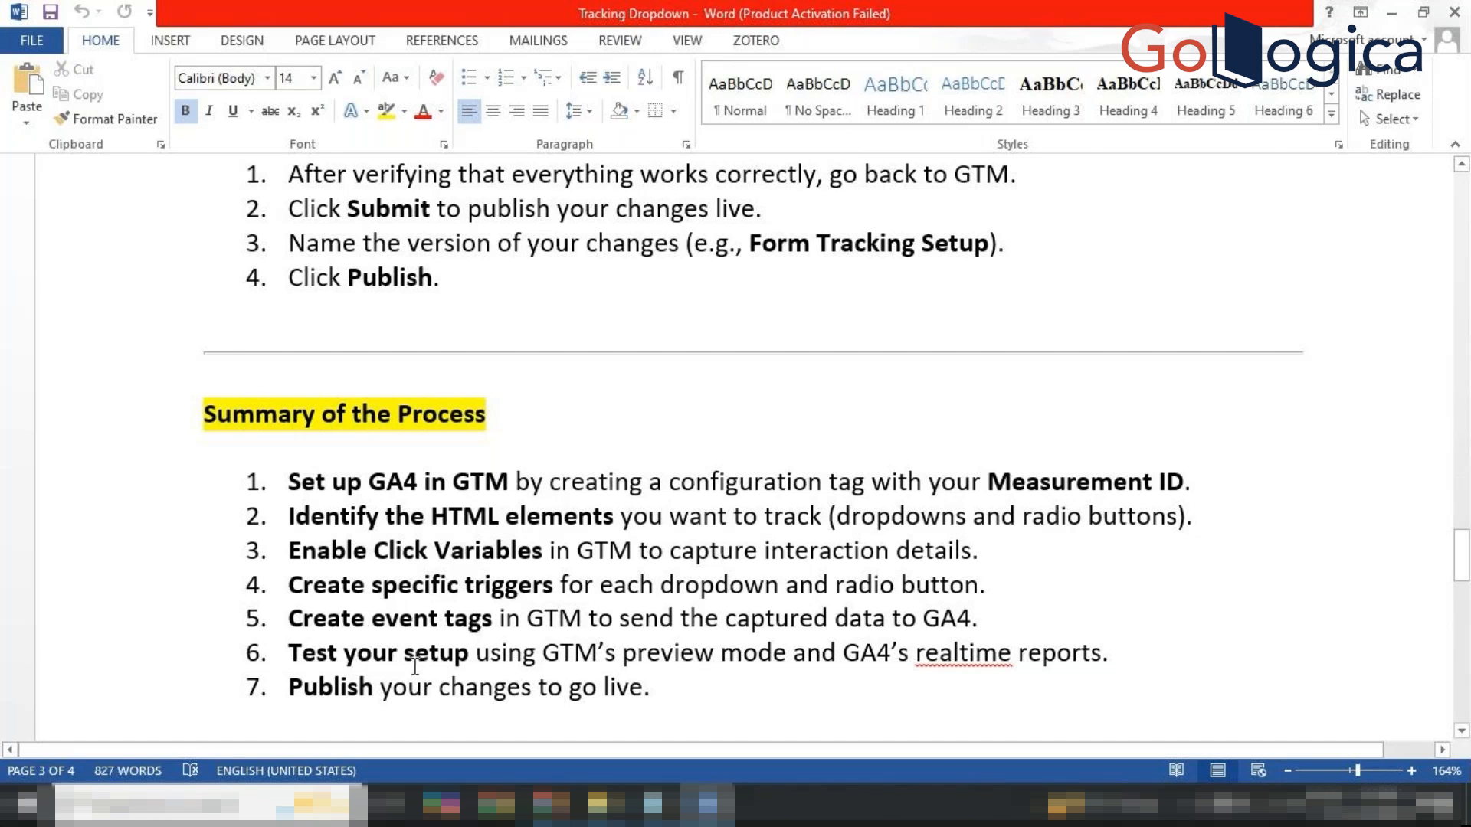
pyautogui.scroll(1, 600, 460)
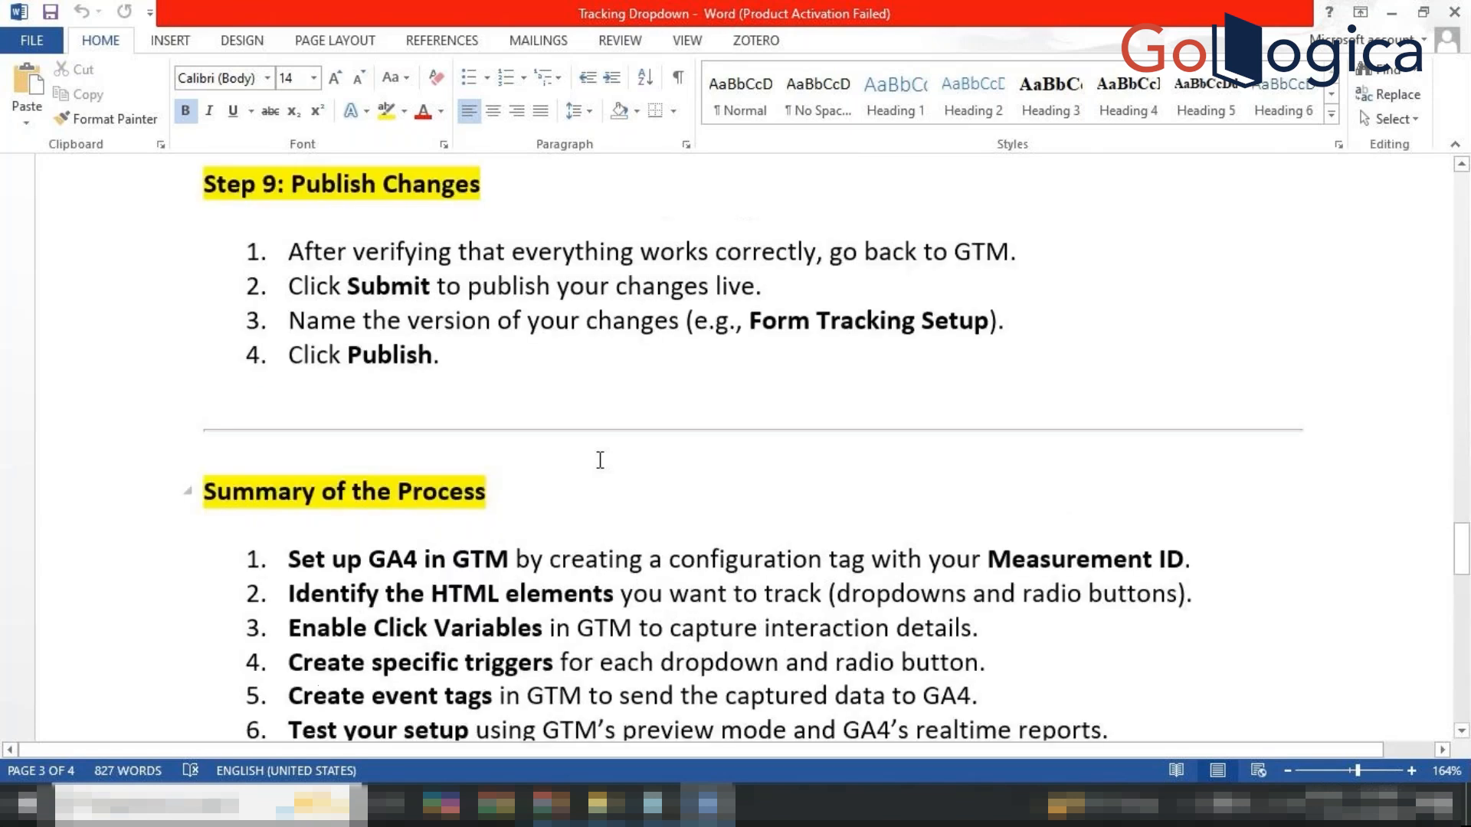
pyautogui.scroll(20, 599, 460)
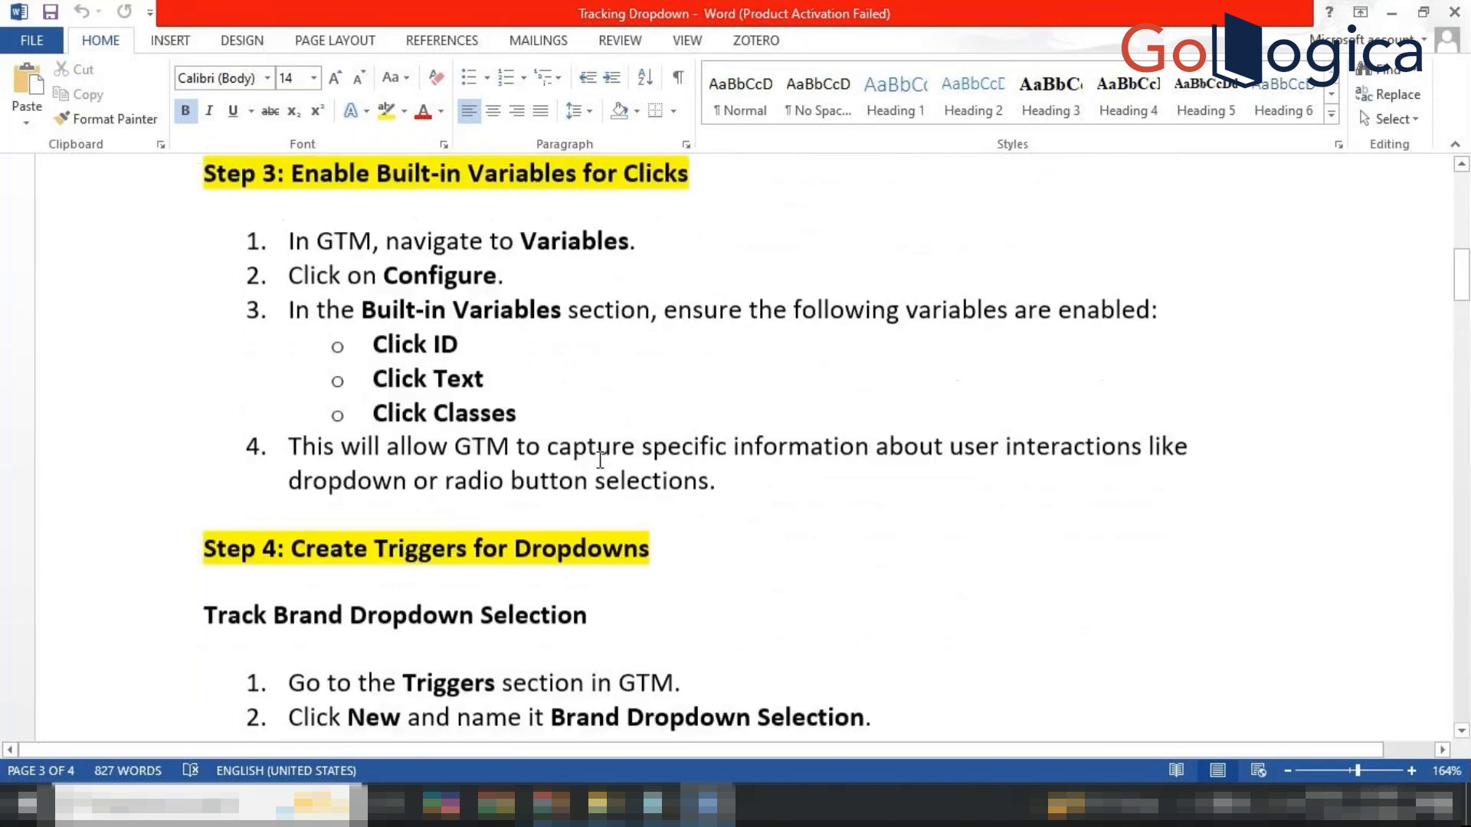
pyautogui.scroll(3, 600, 460)
pyautogui.scroll(7, 599, 460)
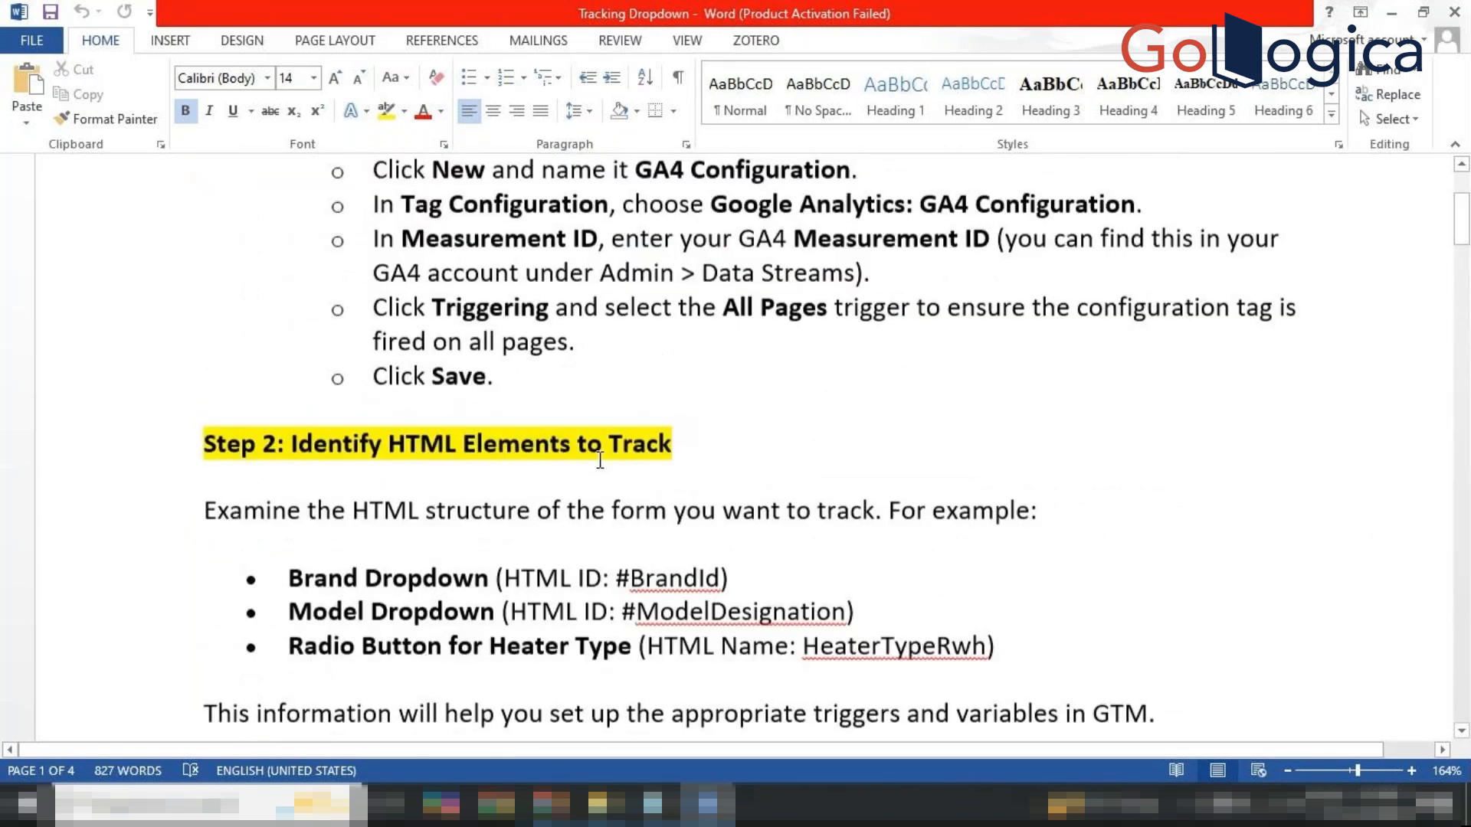
pyautogui.scroll(-2, 599, 460)
pyautogui.scroll(2, 600, 460)
pyautogui.scroll(1, 600, 459)
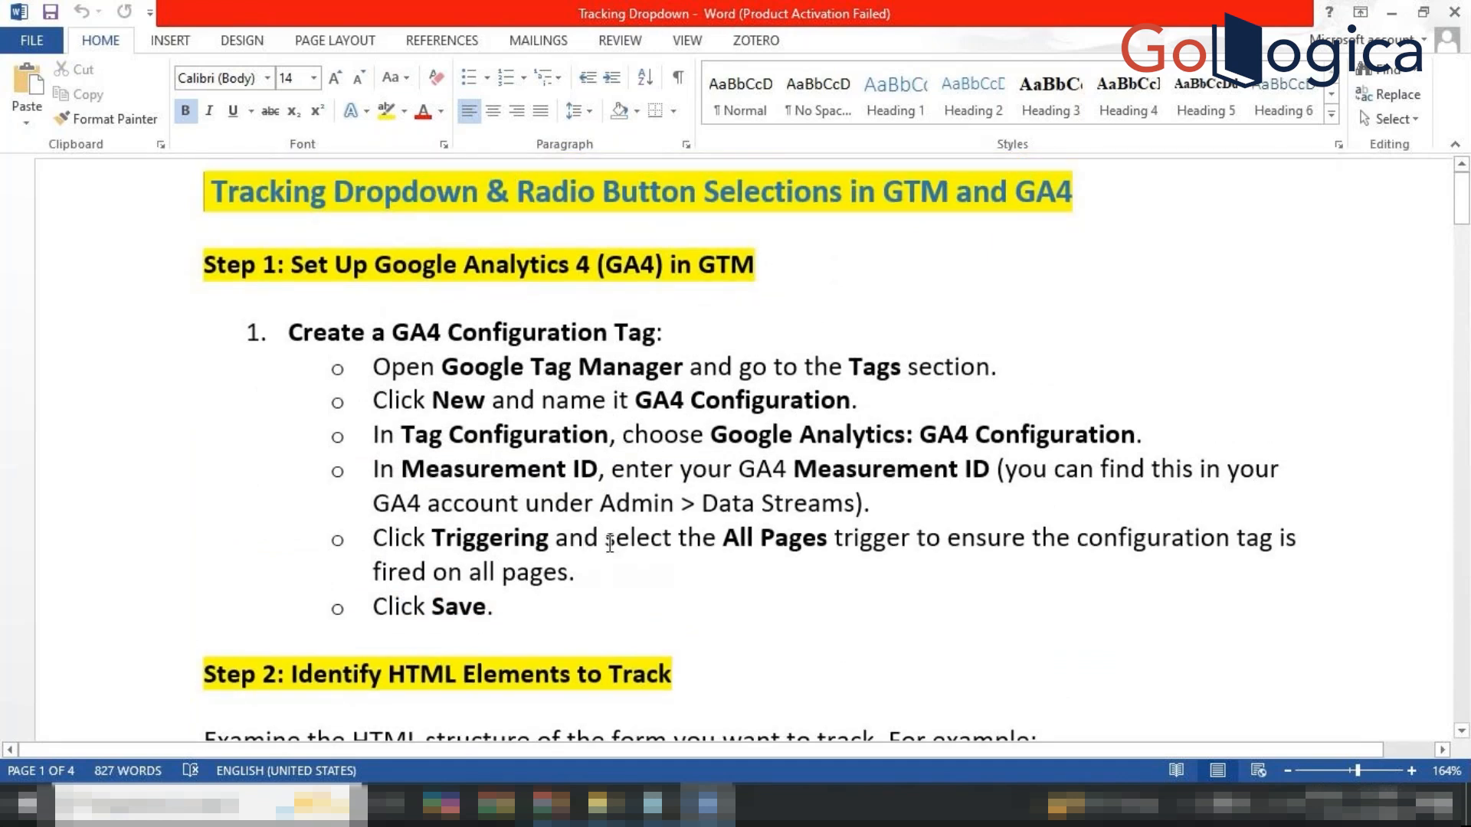
pyautogui.scroll(-2, 610, 544)
pyautogui.scroll(-2, 610, 544)
pyautogui.scroll(-1, 700, 536)
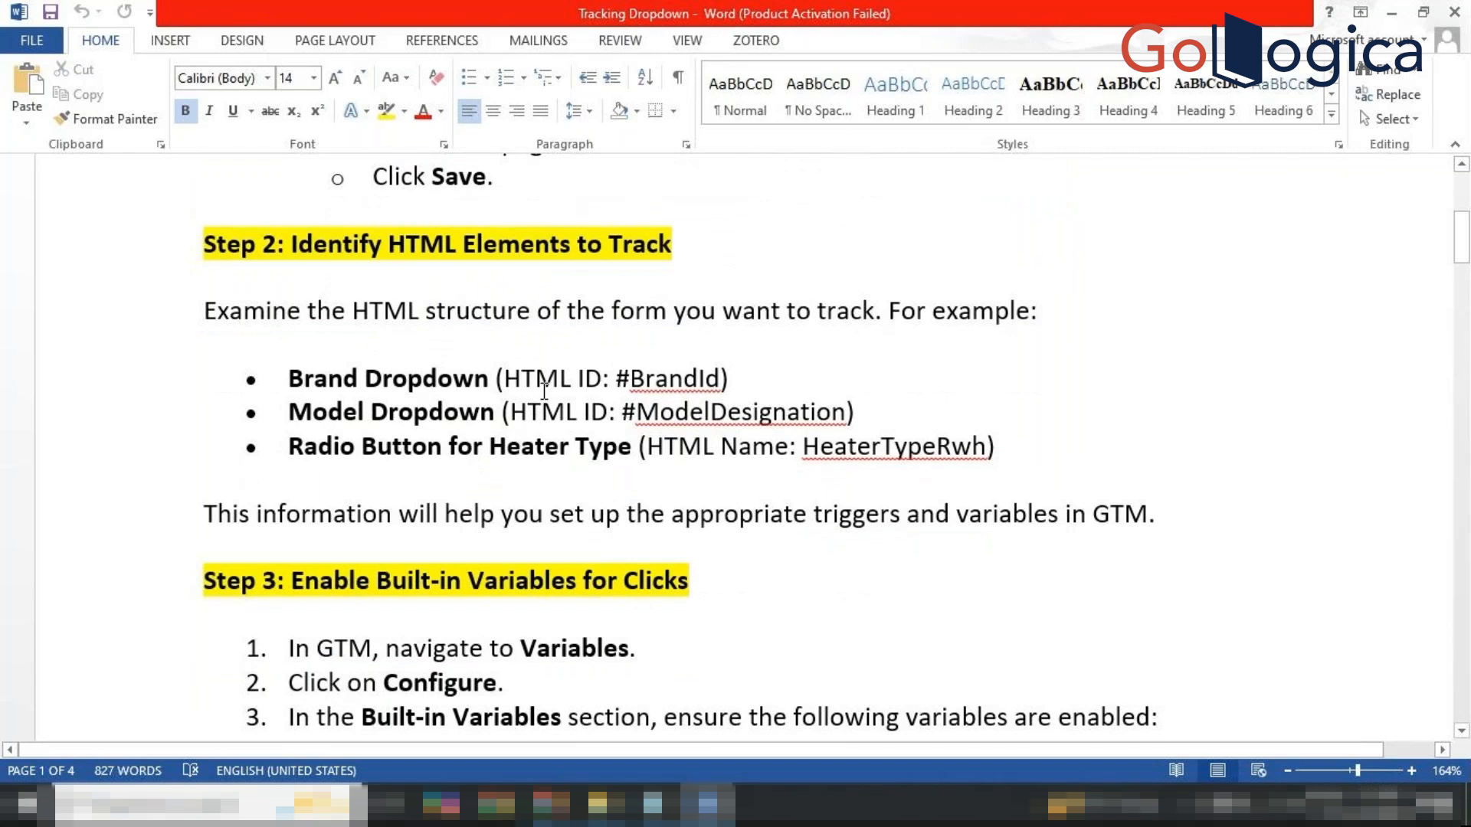
pyautogui.click(646, 375)
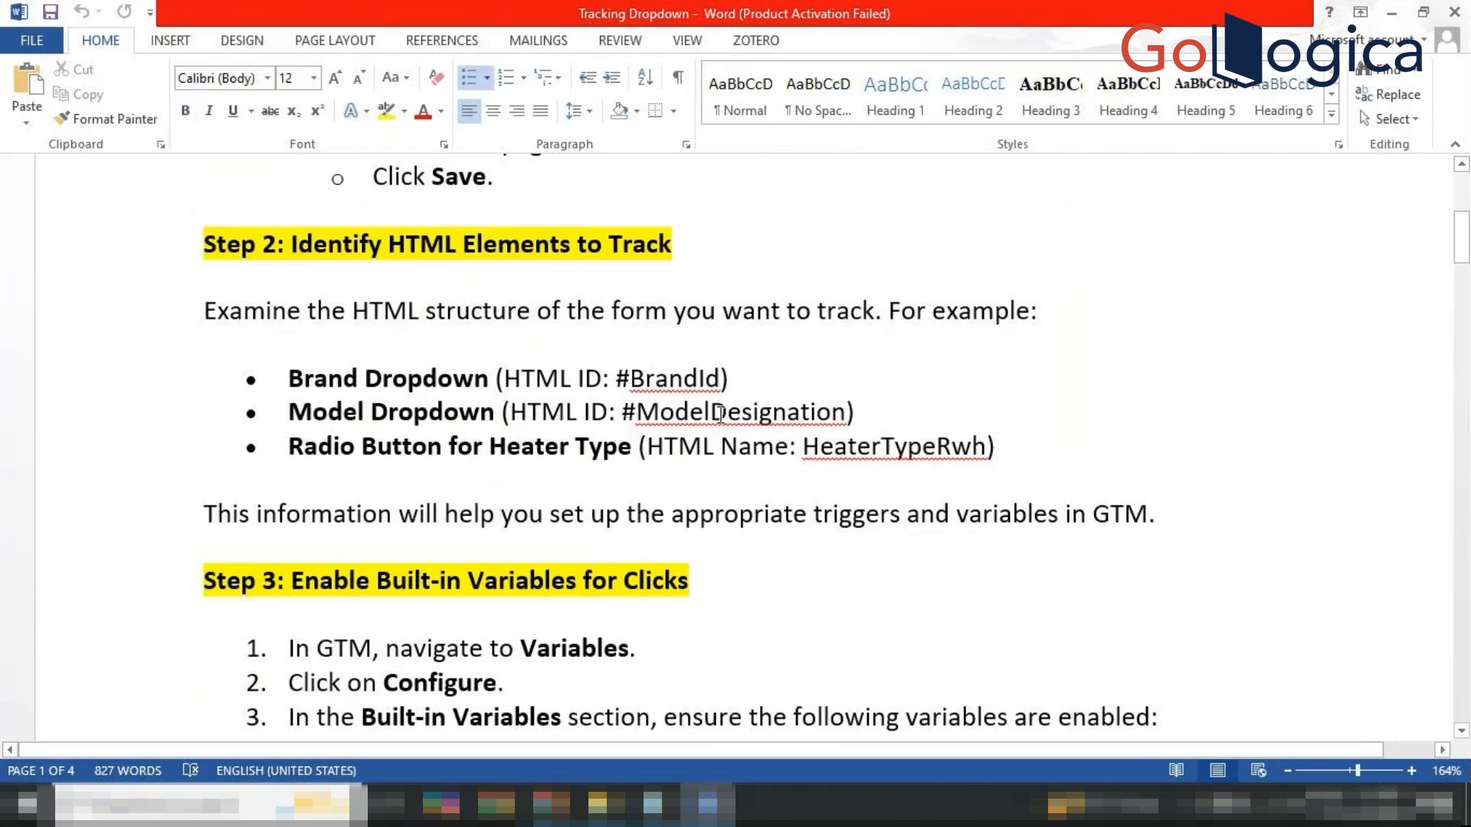
pyautogui.scroll(-2, 873, 448)
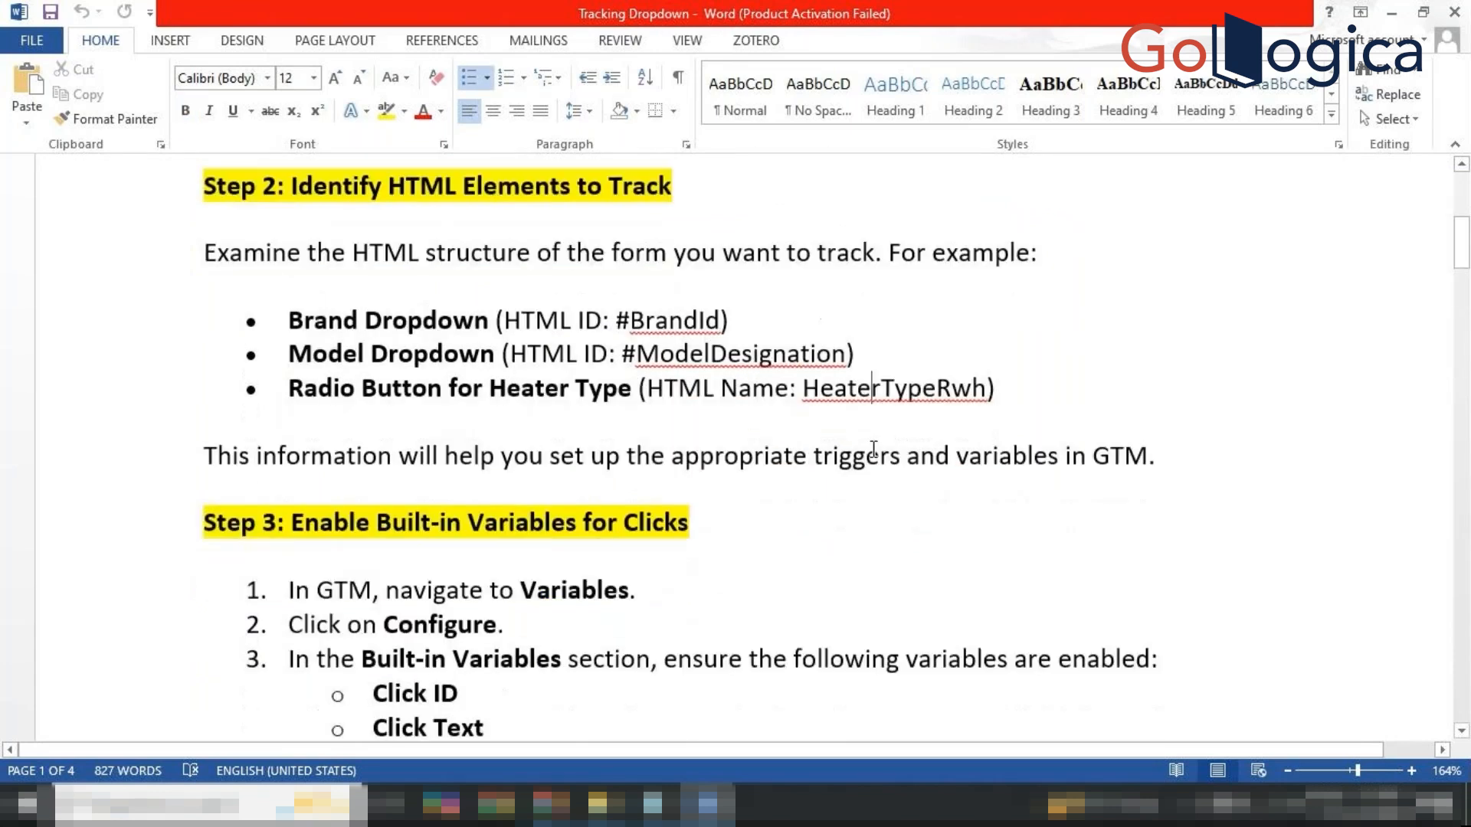
pyautogui.scroll(-2, 874, 450)
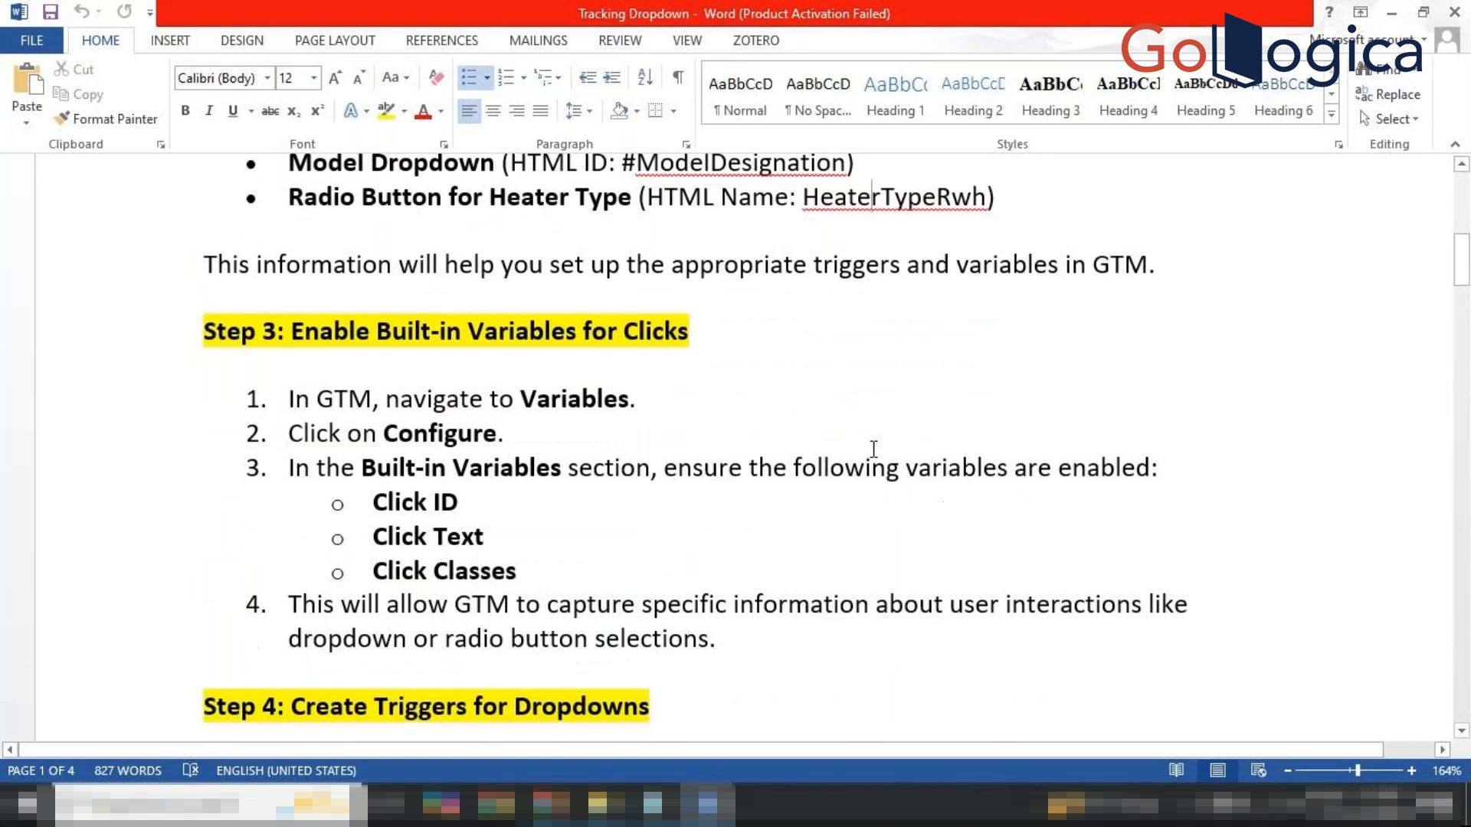
pyautogui.scroll(4, 613, 415)
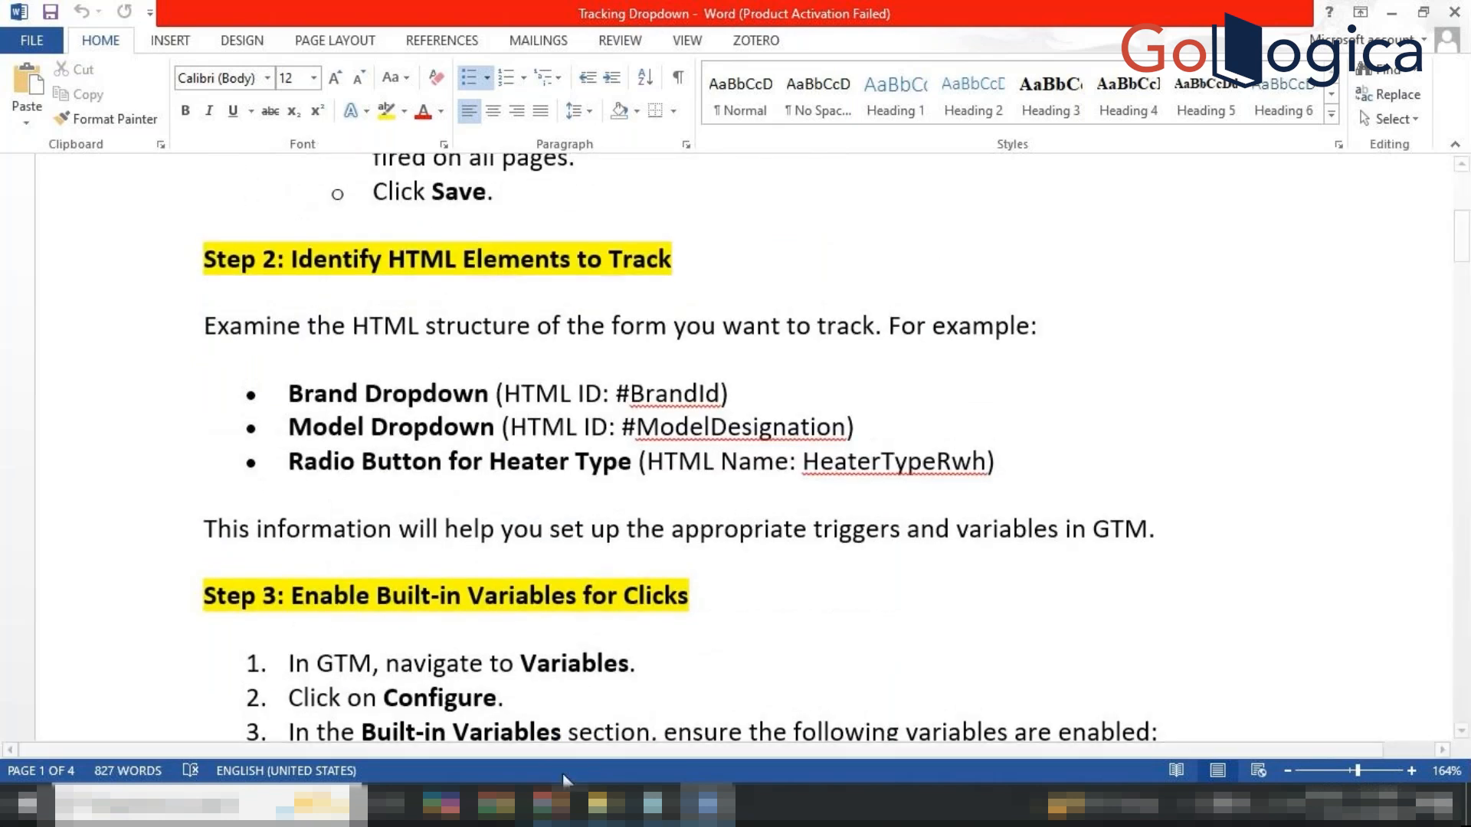
pyautogui.moveTo(553, 802)
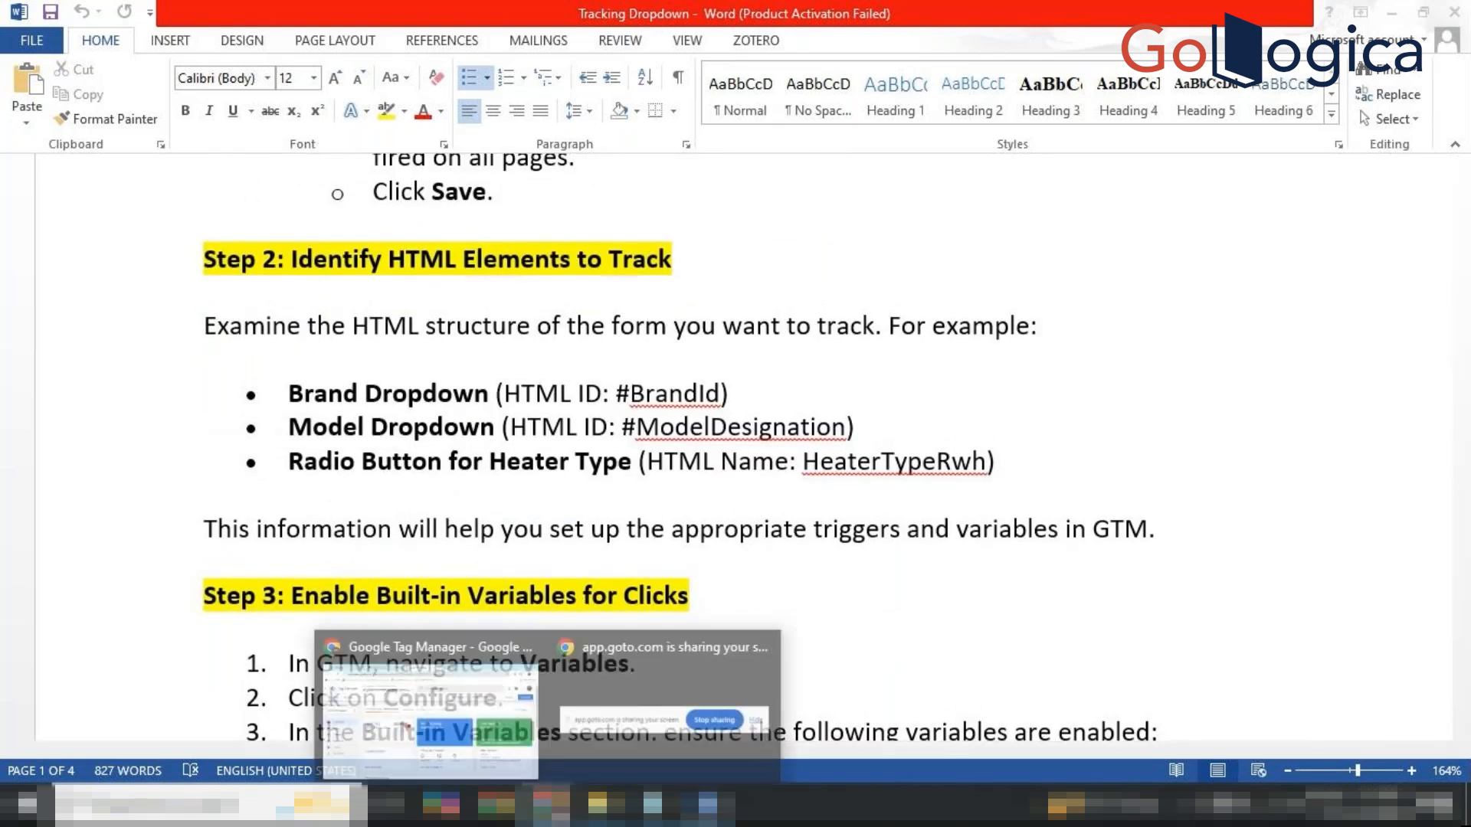
# Load ahridirectory.org in a new browser tab.
pyautogui.click(465, 693)
pyautogui.click(1080, 22)
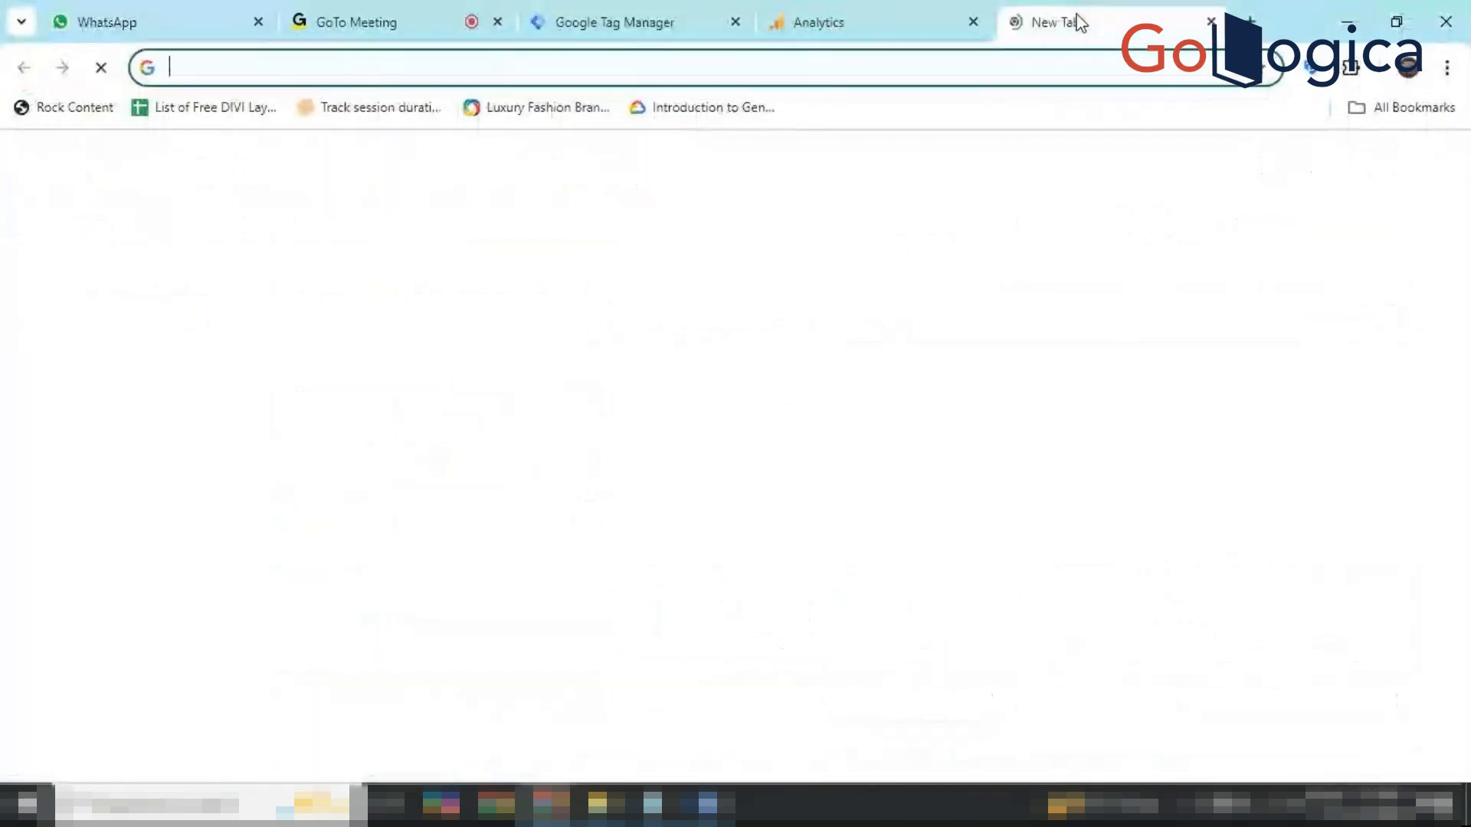
pyautogui.write('h')
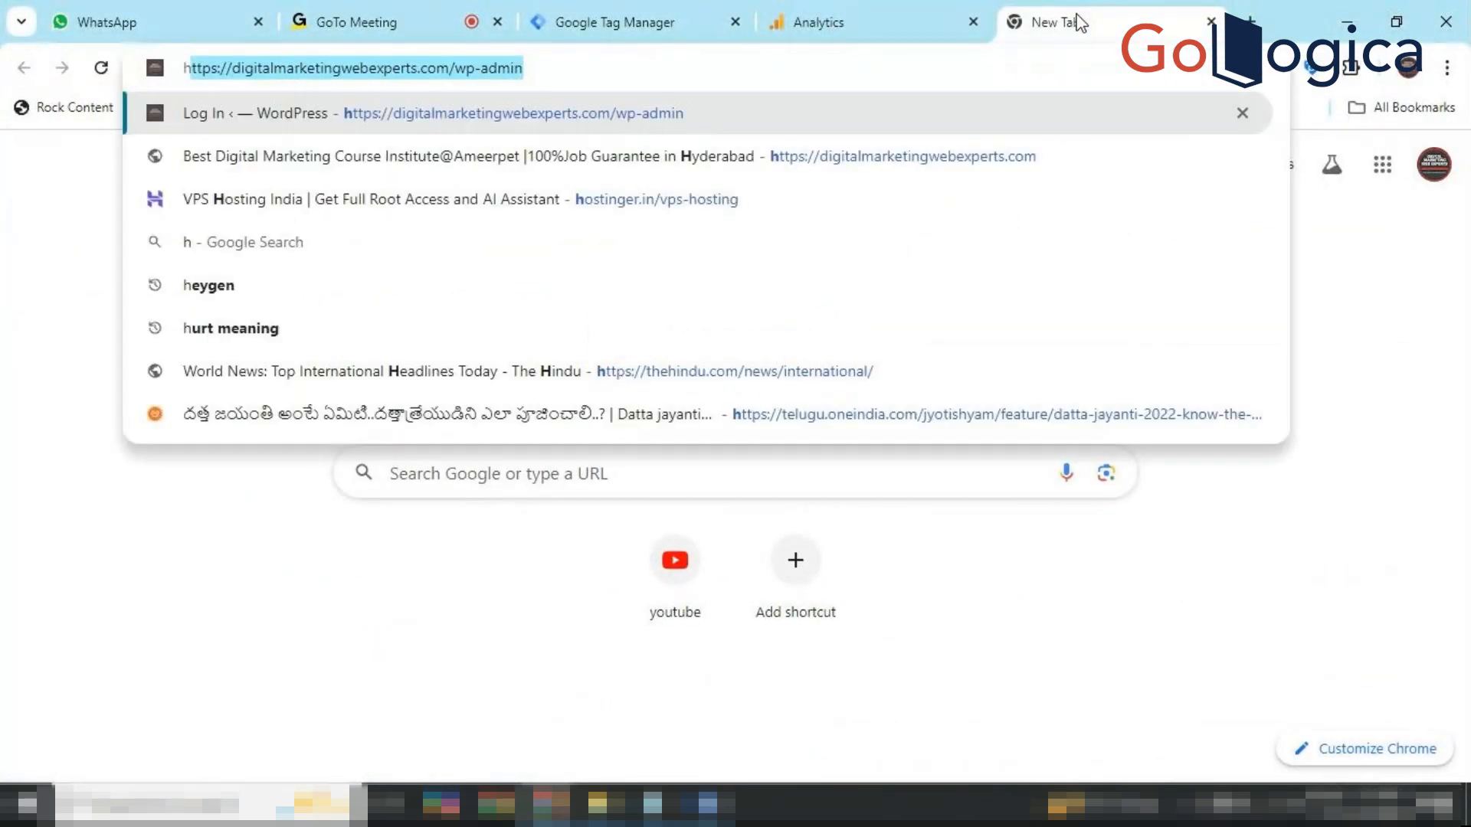
pyautogui.press('BackSpace')
pyautogui.press('BackSpace')
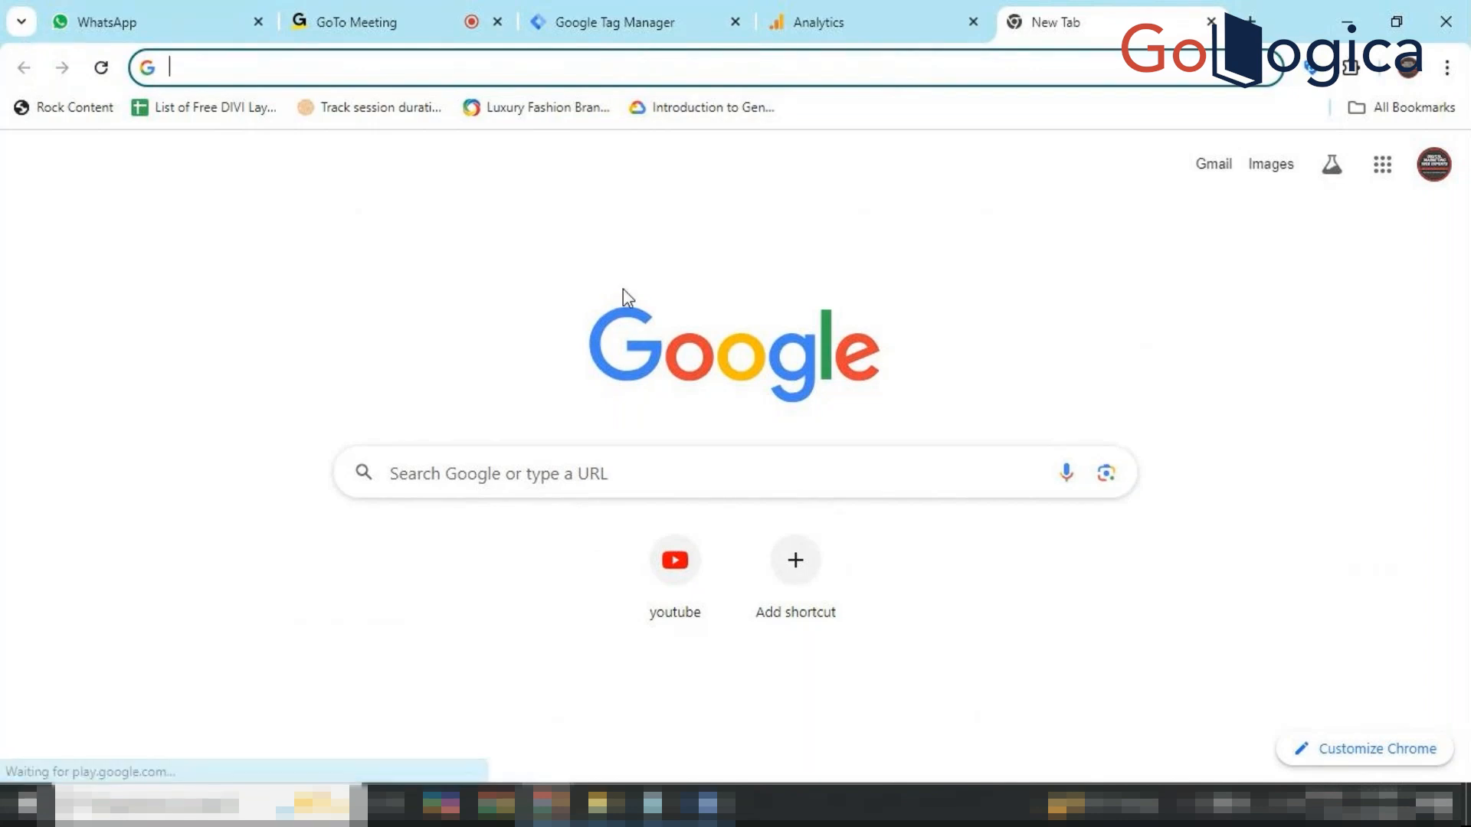
pyautogui.write('har')
pyautogui.press('BackSpace')
pyautogui.press('BackSpace')
pyautogui.press('BackSpace')
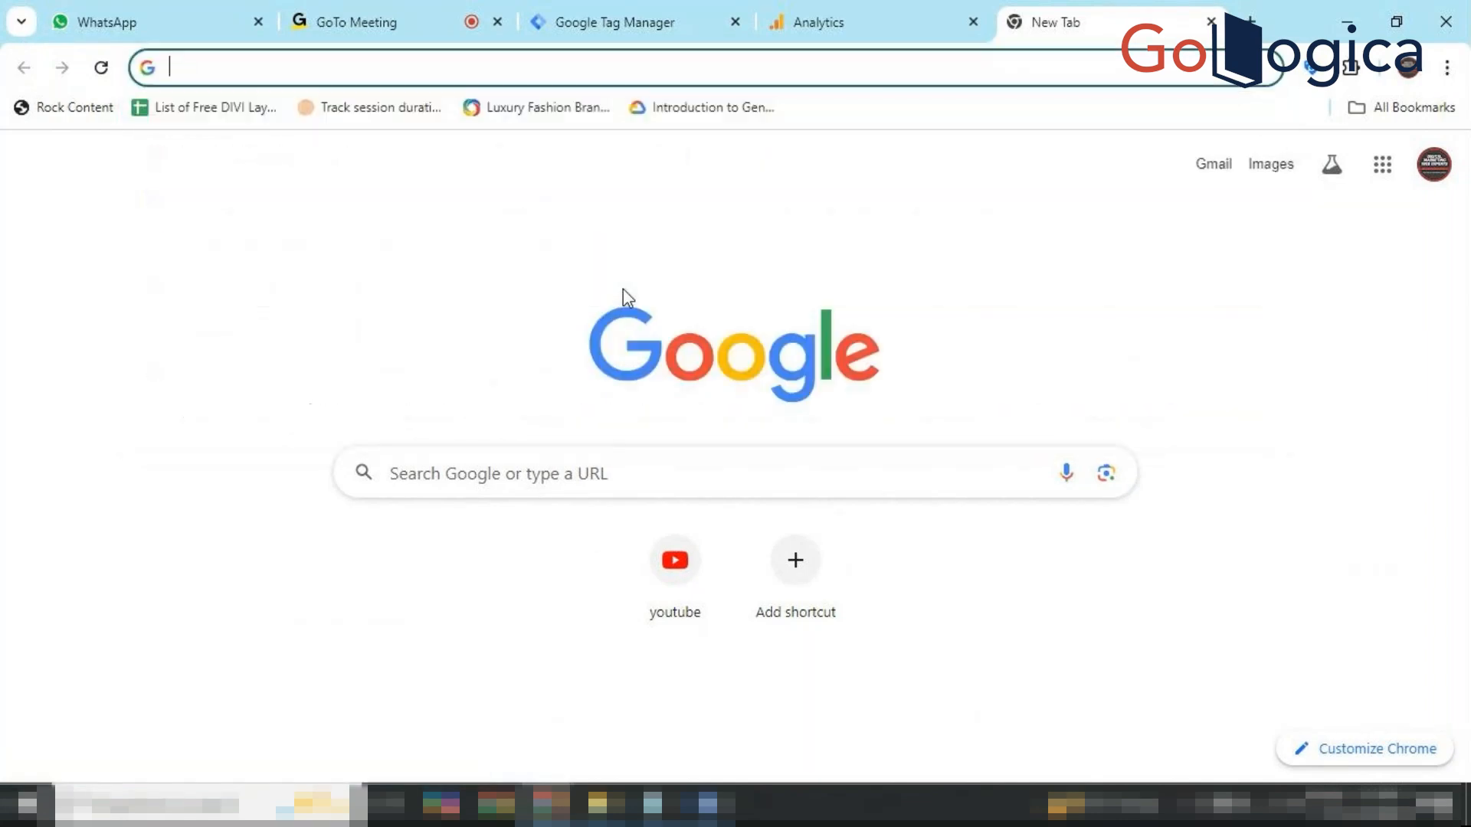
pyautogui.write('ah')
pyautogui.press('Return')
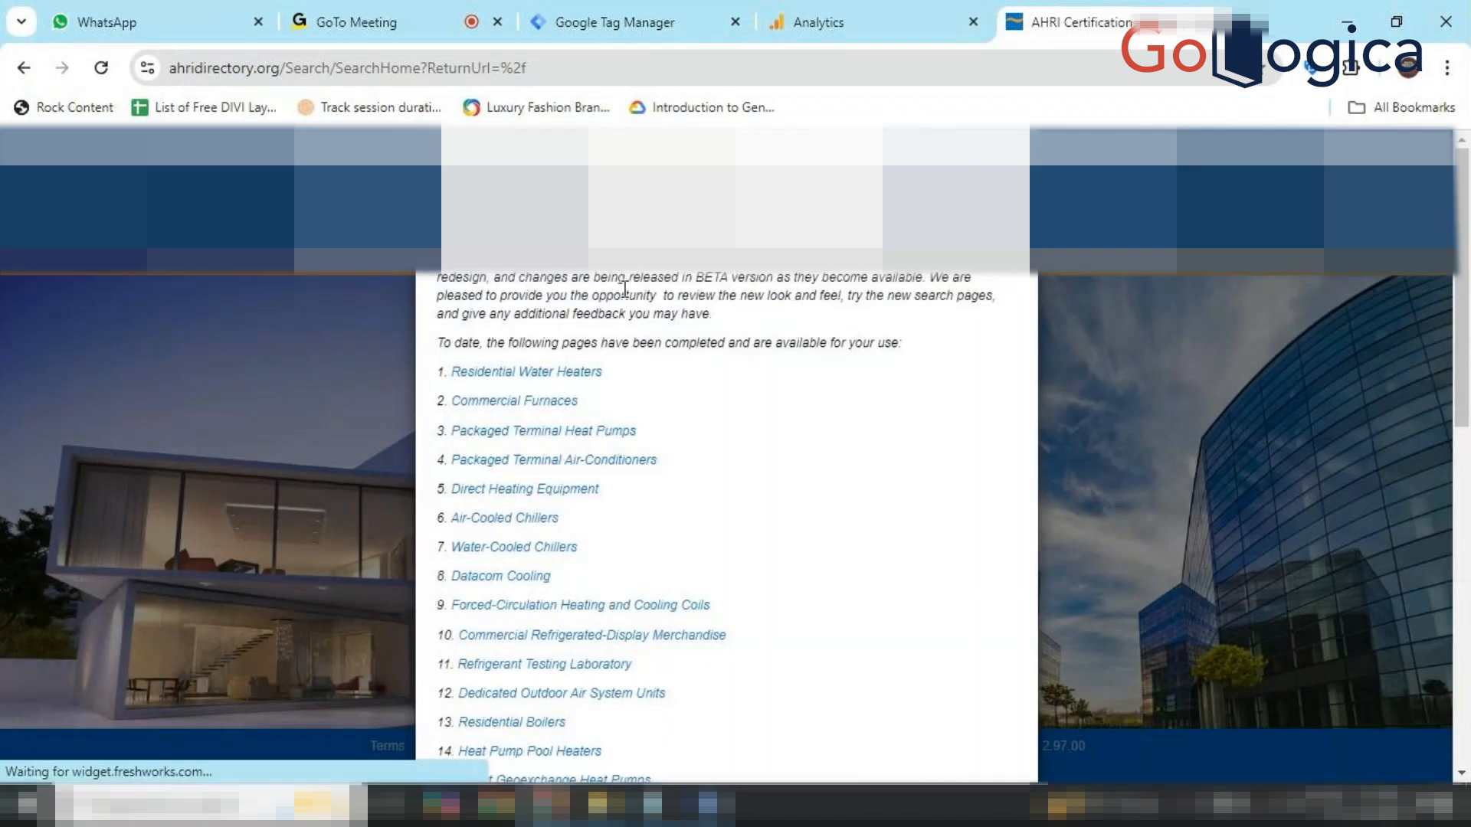
# Choose 'Remind me later' on the beta notice and go to Commercial Furnaces search.
pyautogui.scroll(-8, 623, 288)
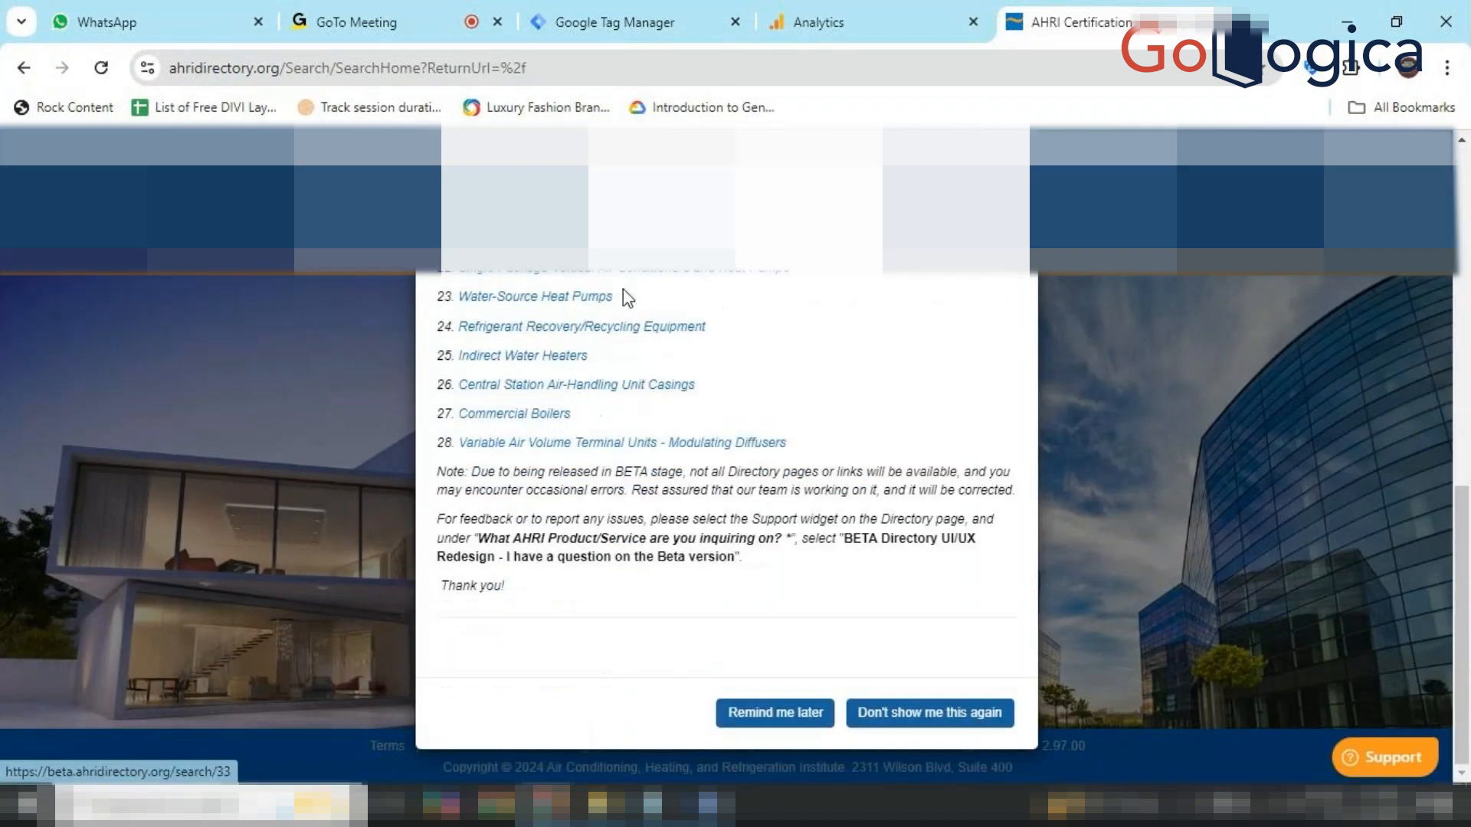
pyautogui.click(772, 717)
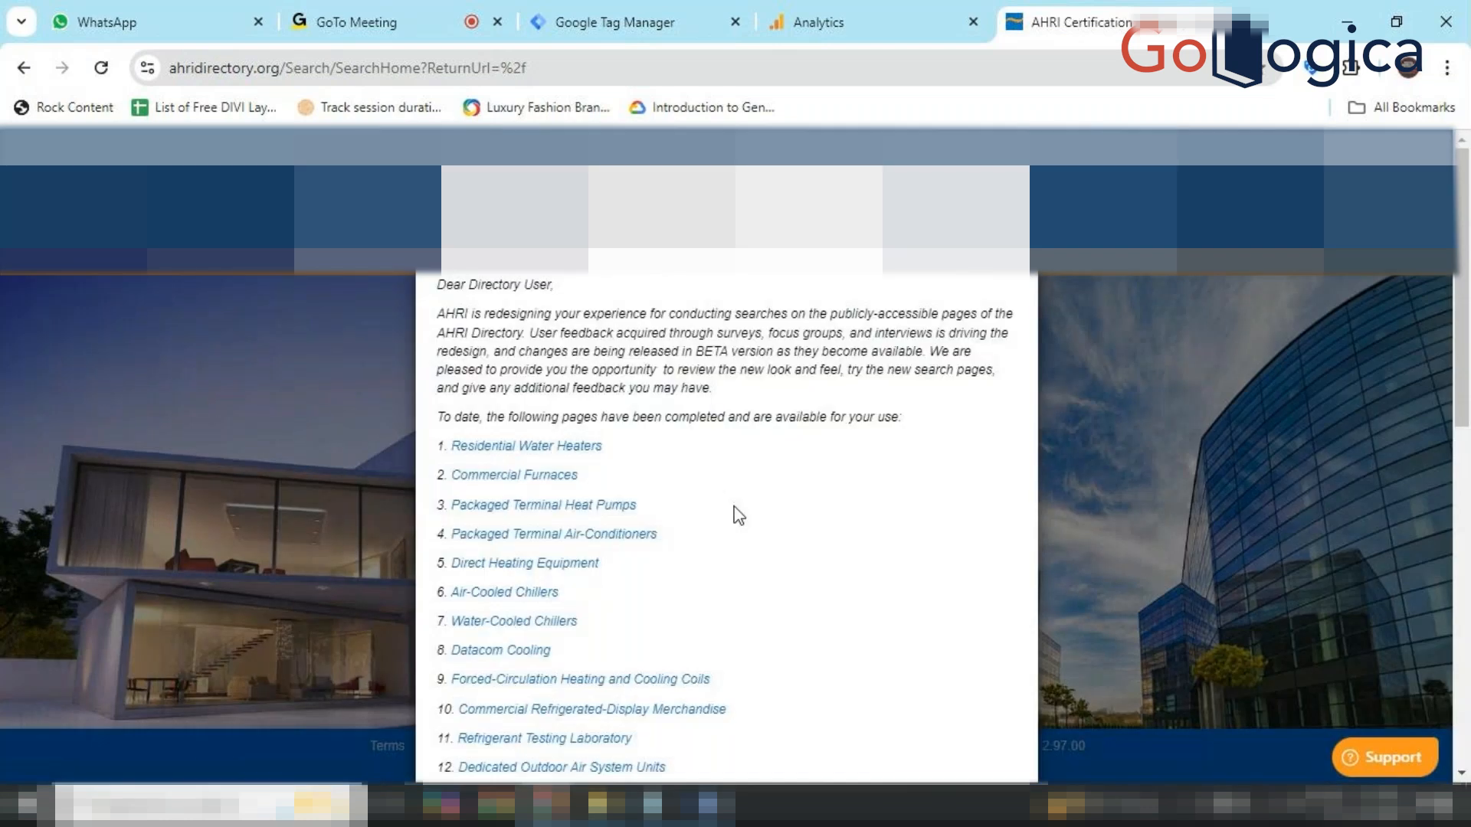
pyautogui.click(543, 479)
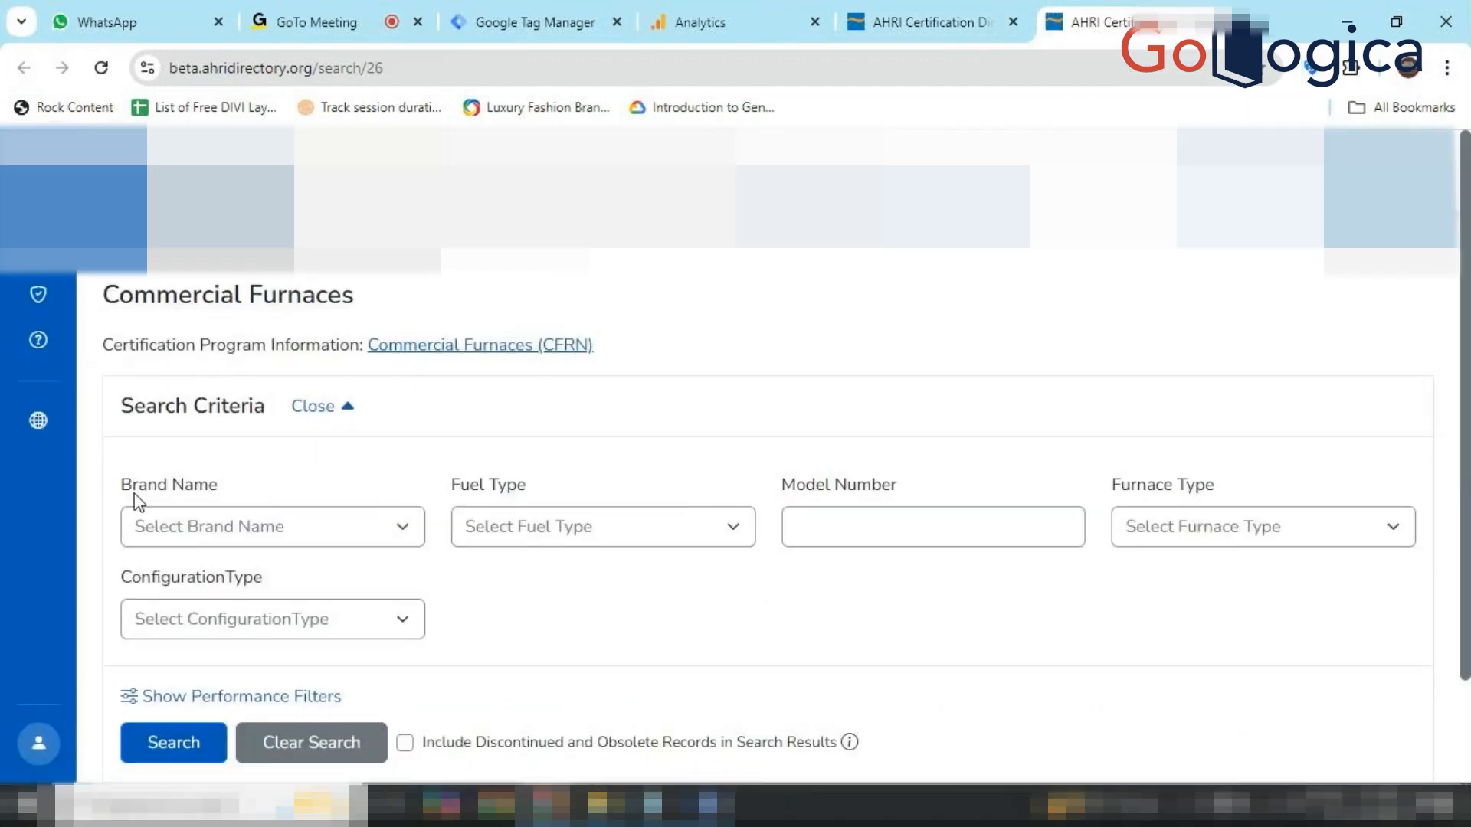
pyautogui.click(317, 526)
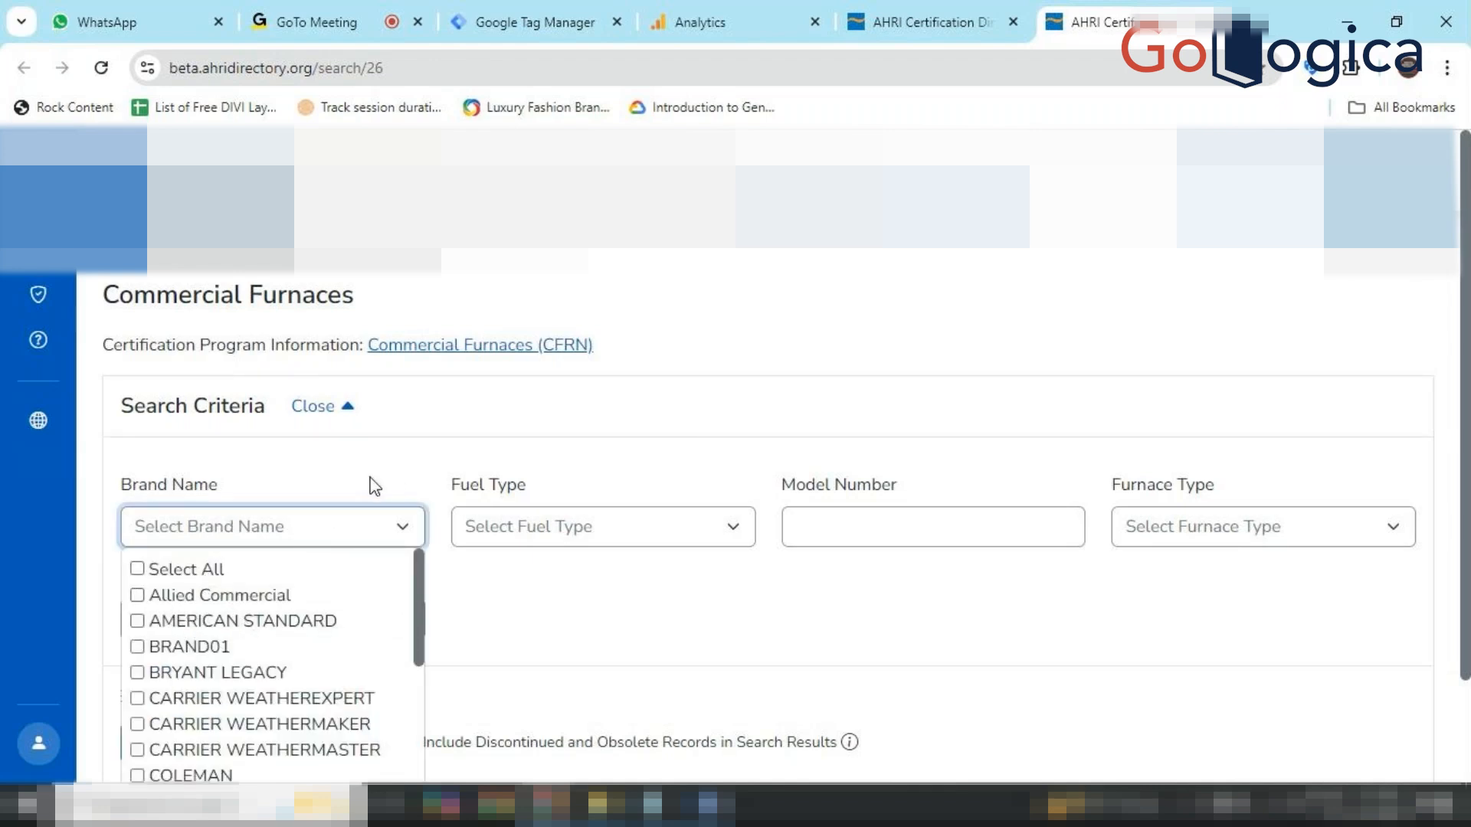
pyautogui.click(331, 461)
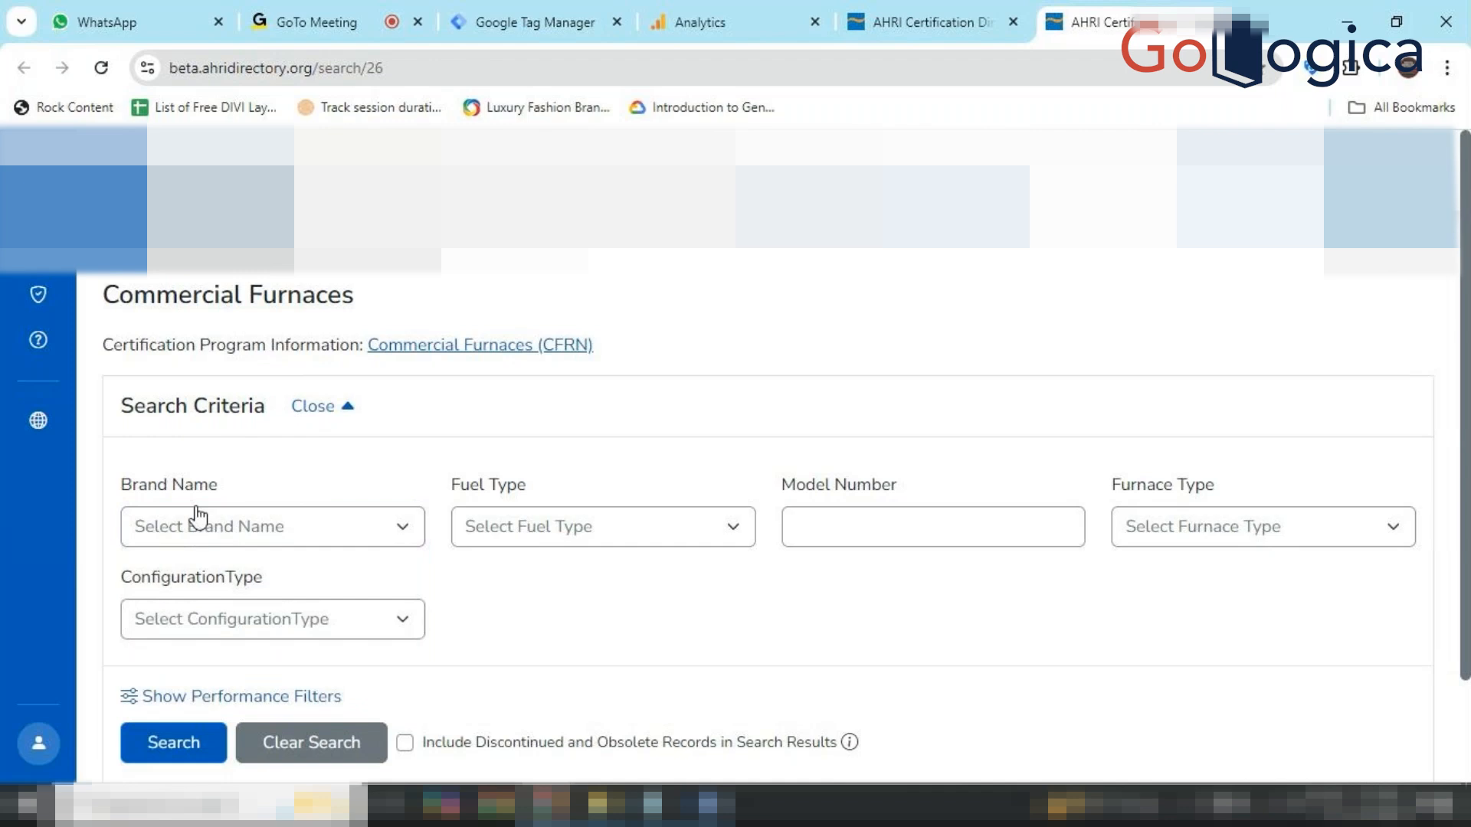
pyautogui.click(264, 537)
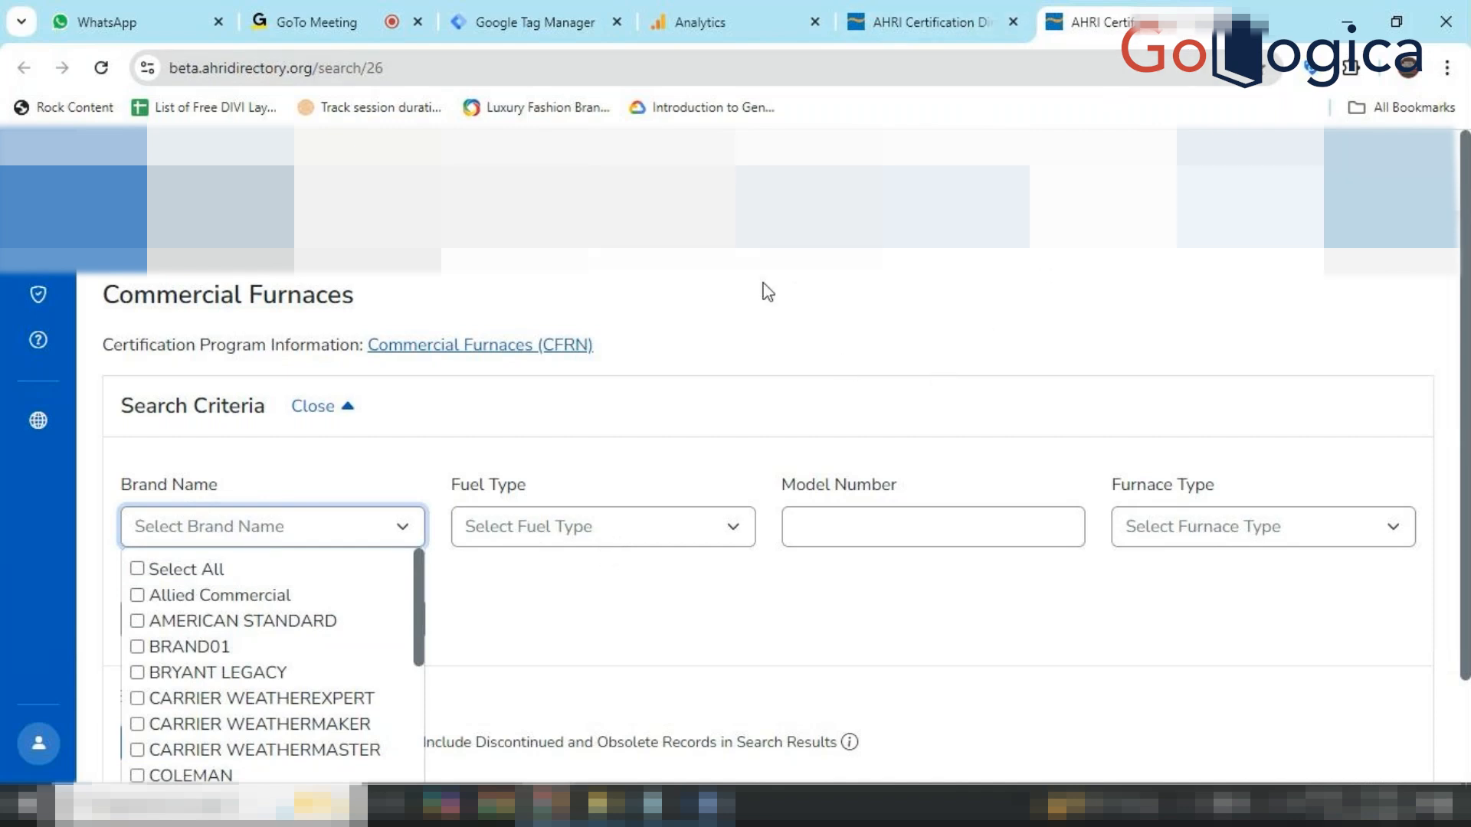
pyautogui.click(508, 456)
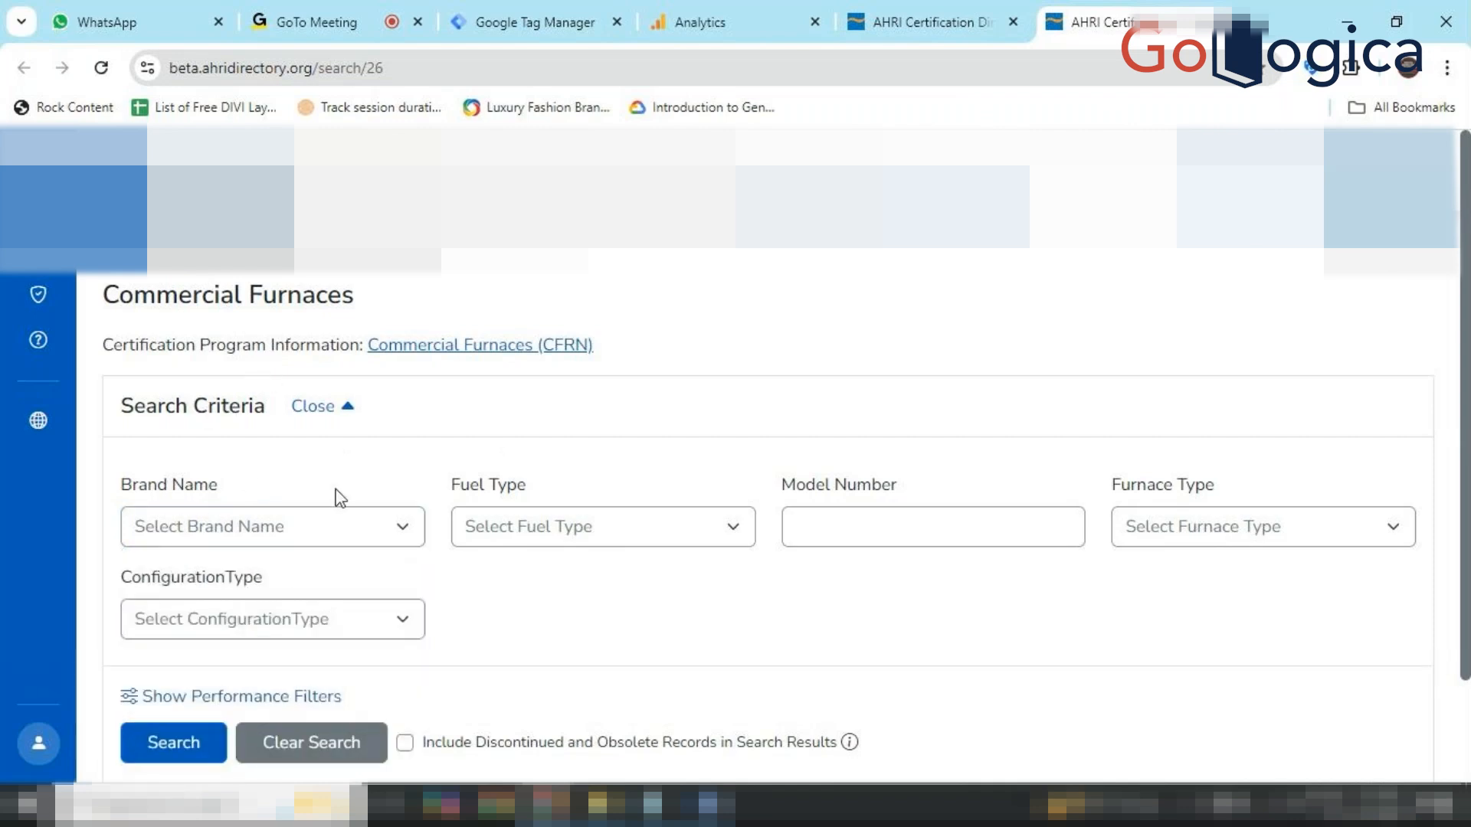
pyautogui.scroll(-2, 335, 496)
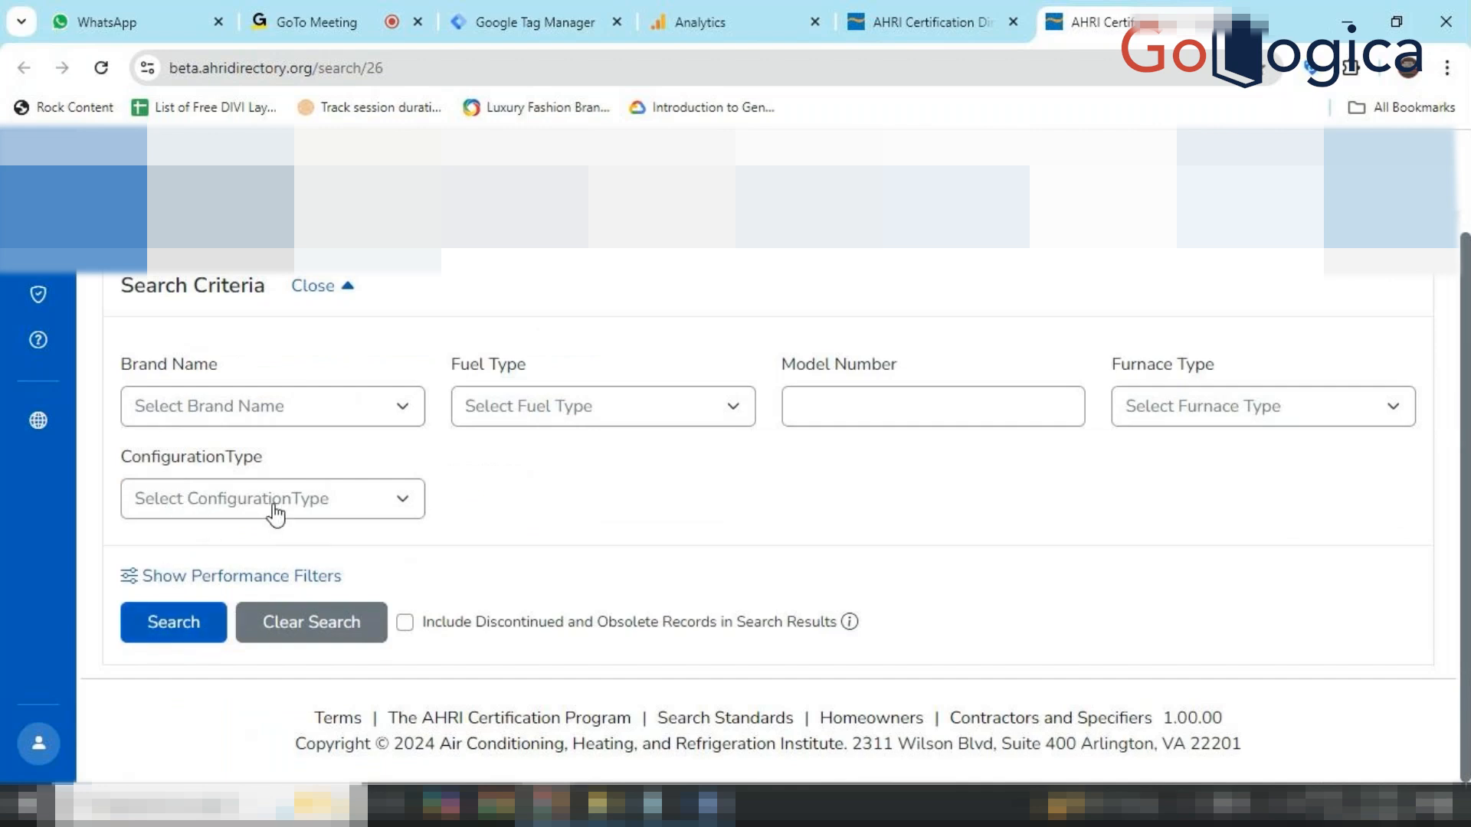
pyautogui.scroll(1, 276, 515)
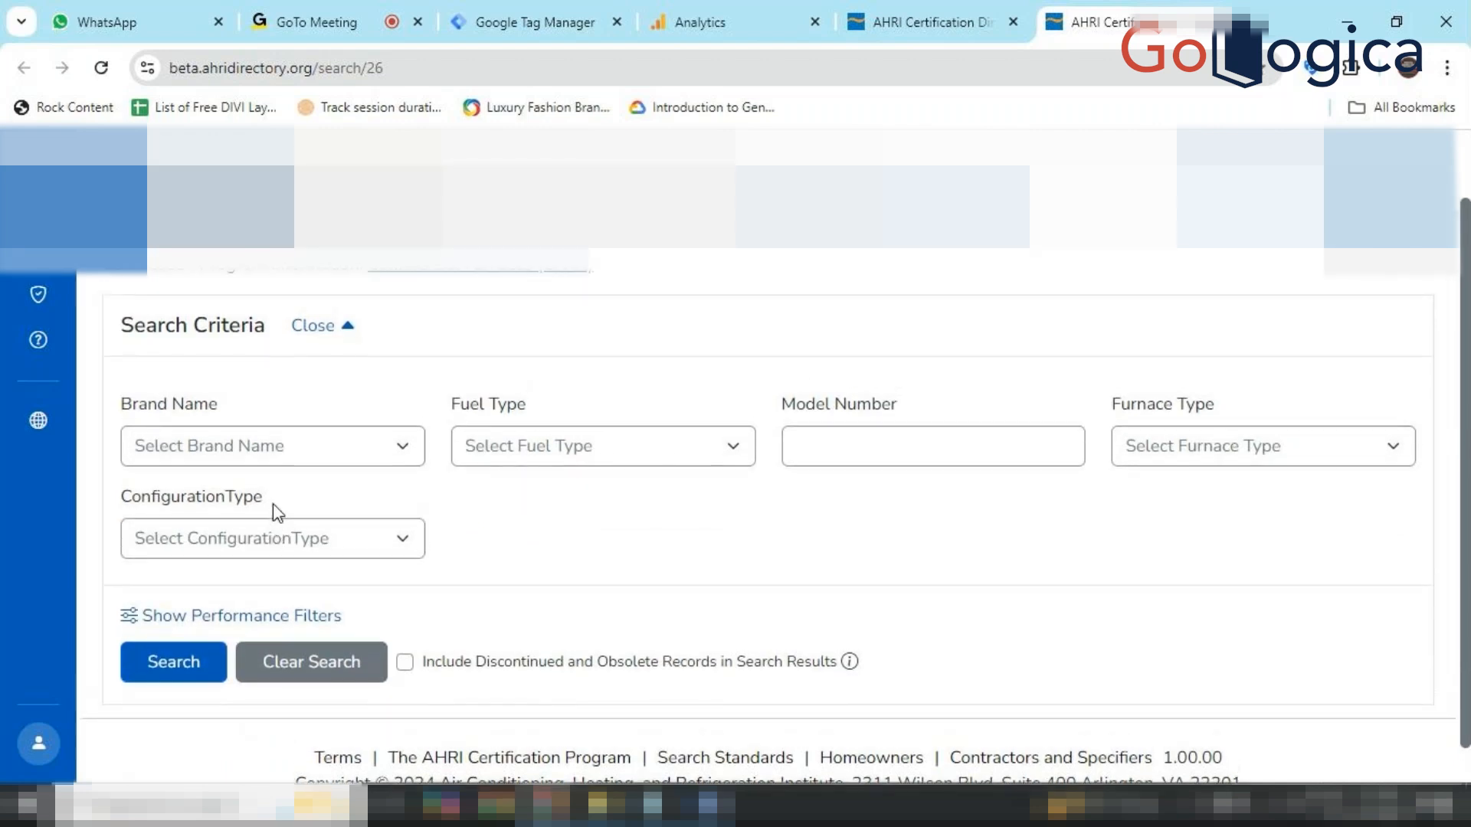
pyautogui.click(402, 461)
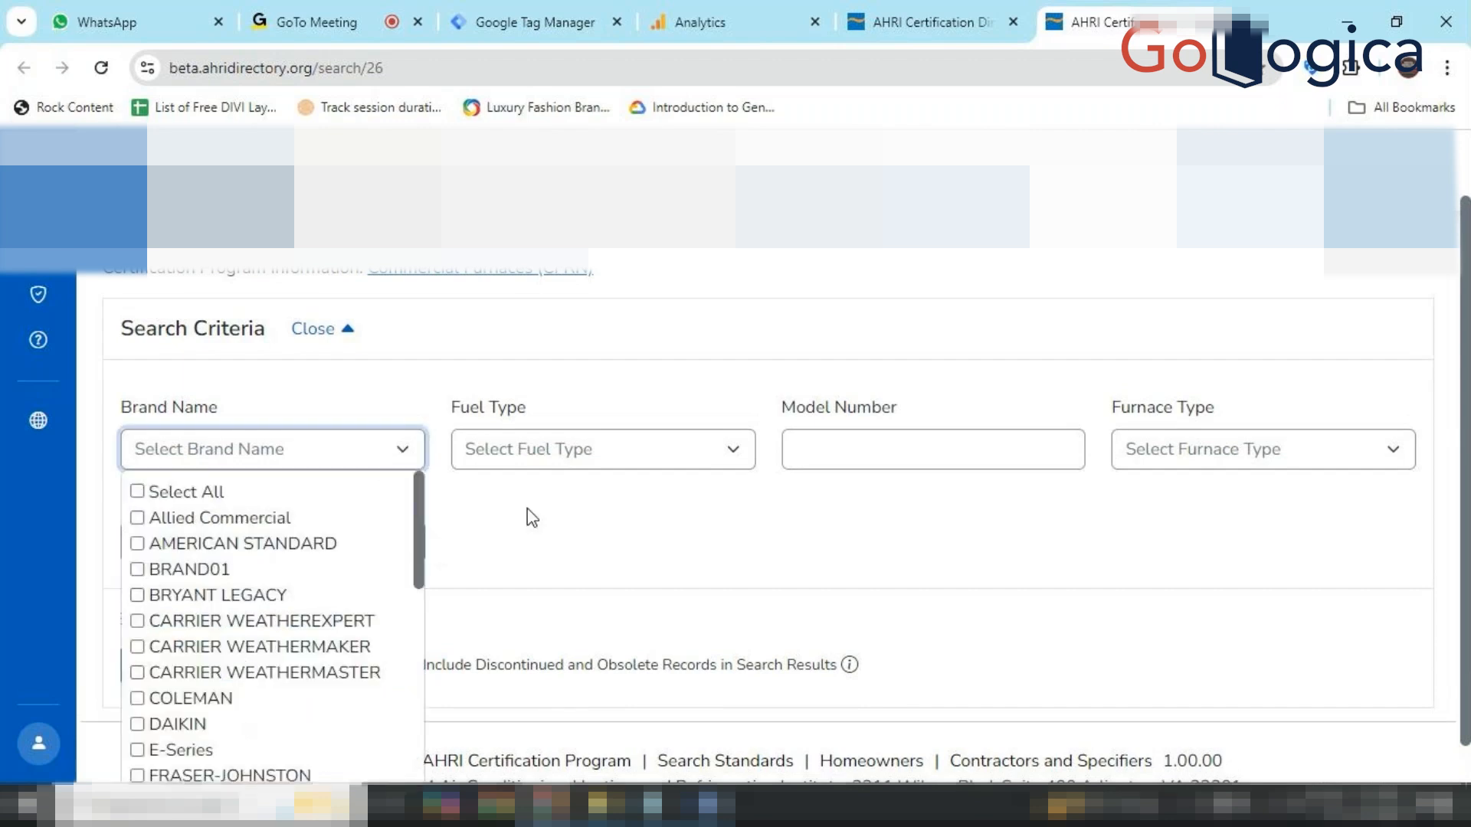
pyautogui.click(591, 525)
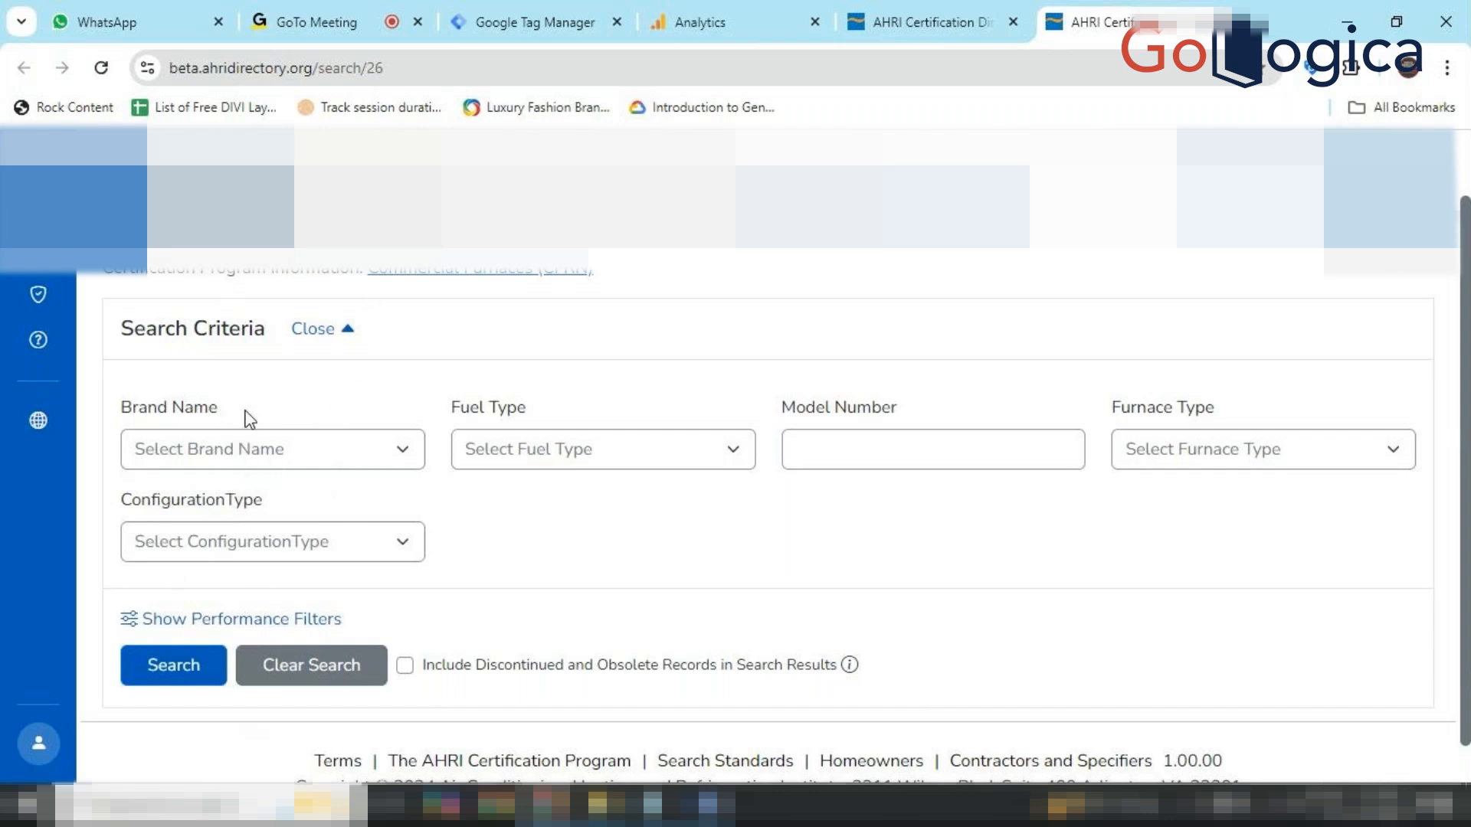
pyautogui.click(392, 447)
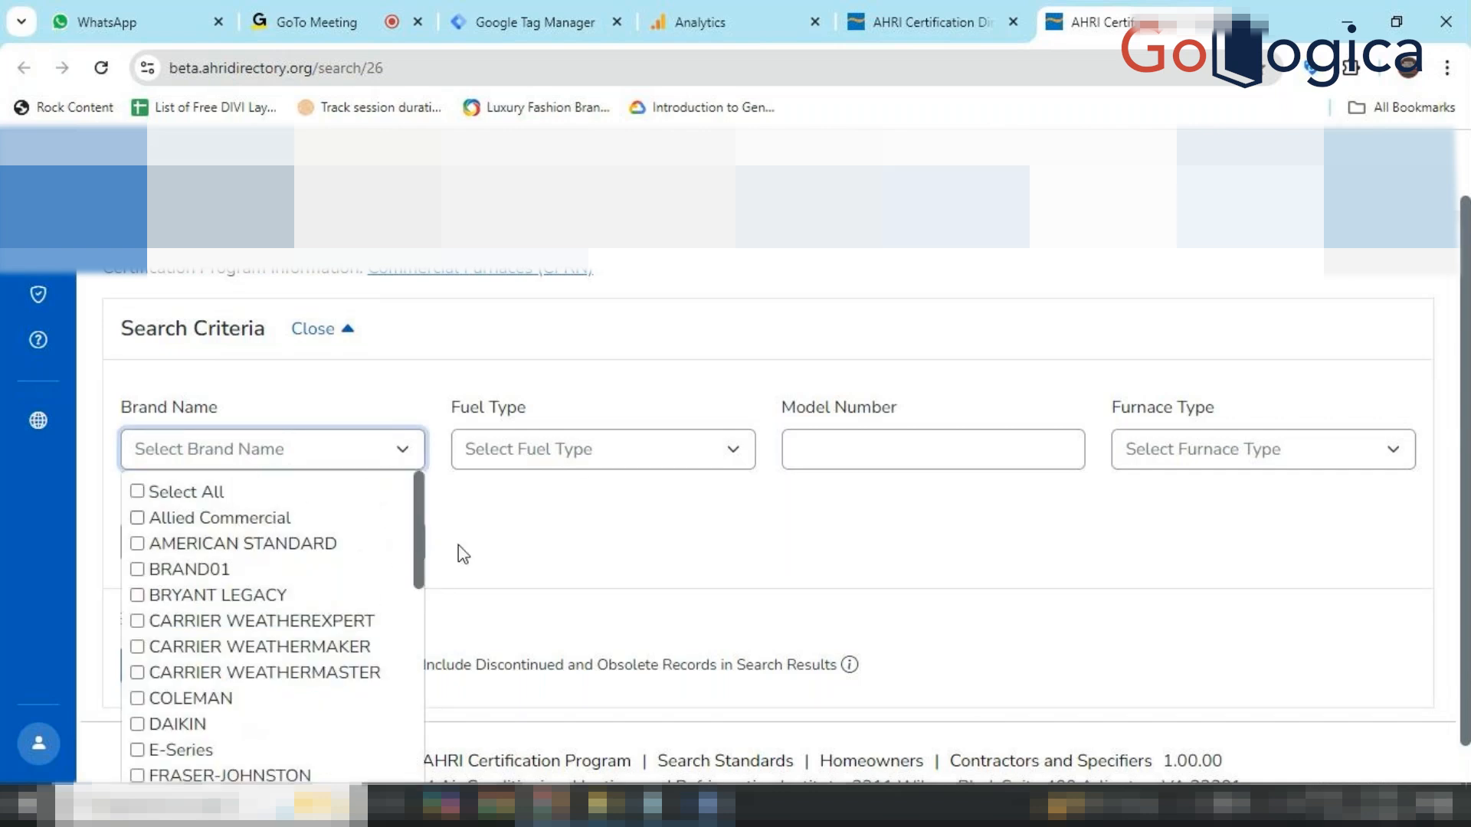
pyautogui.click(479, 579)
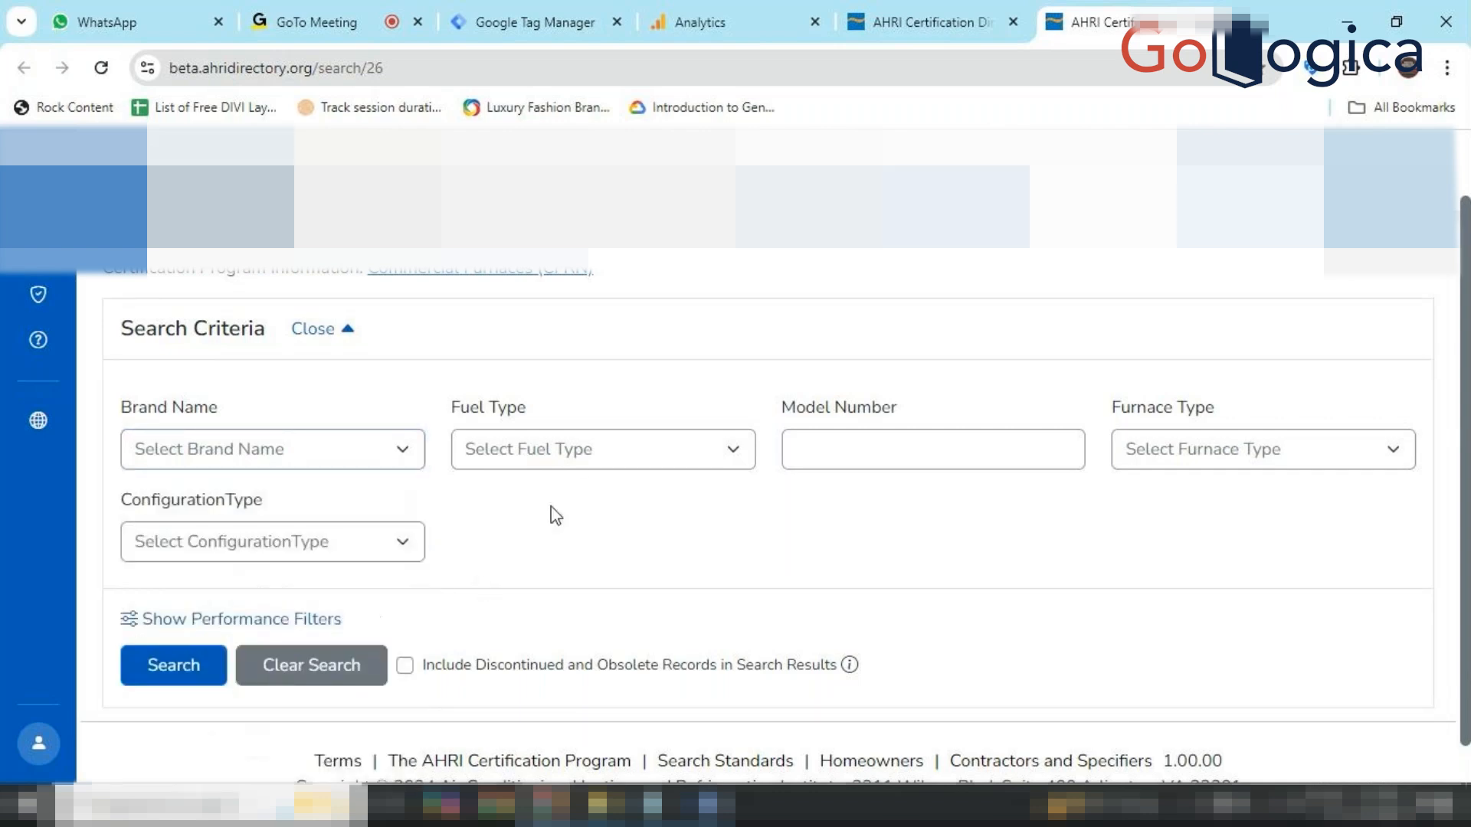
pyautogui.click(616, 477)
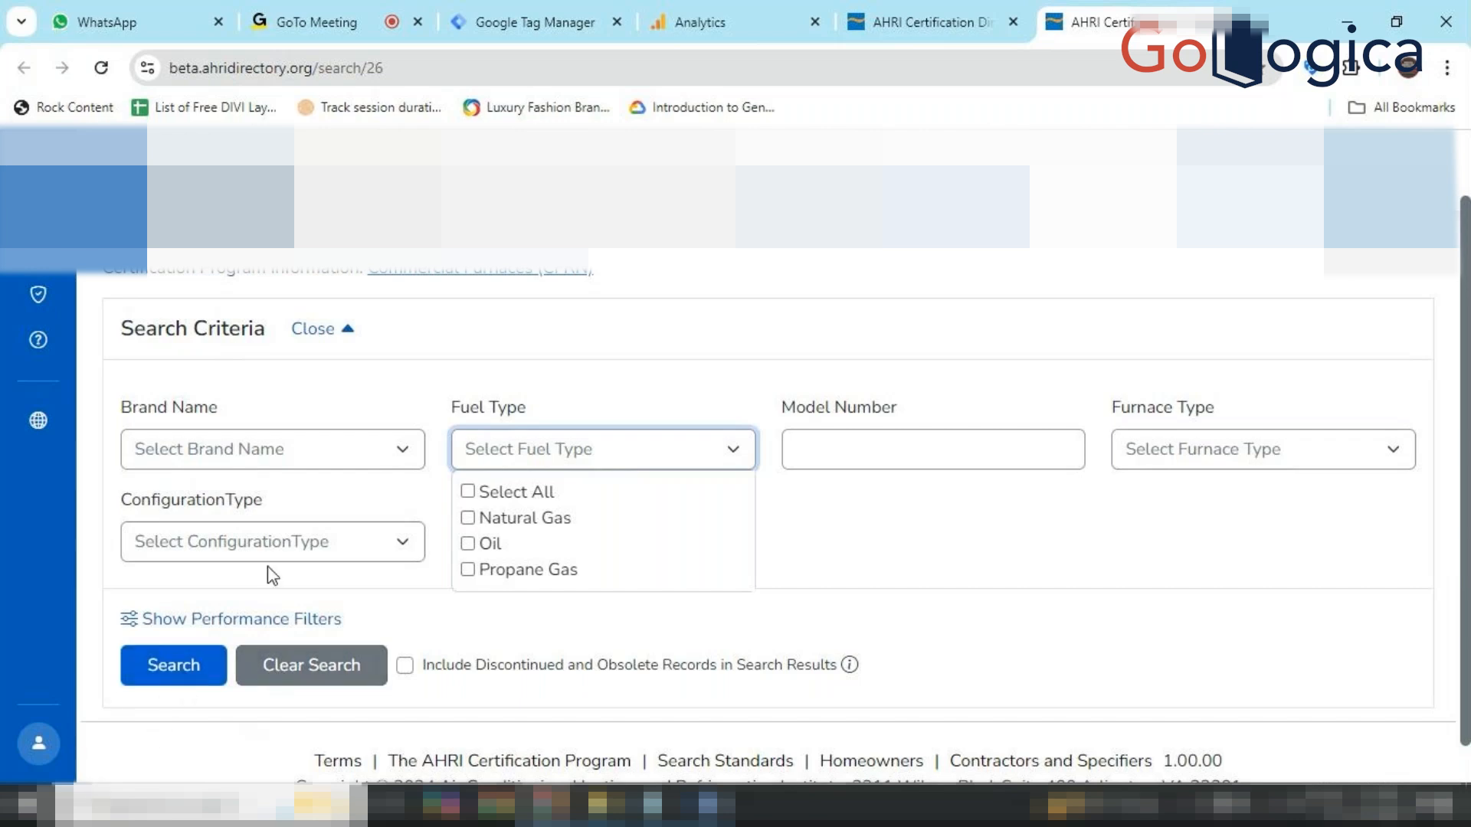
pyautogui.click(376, 460)
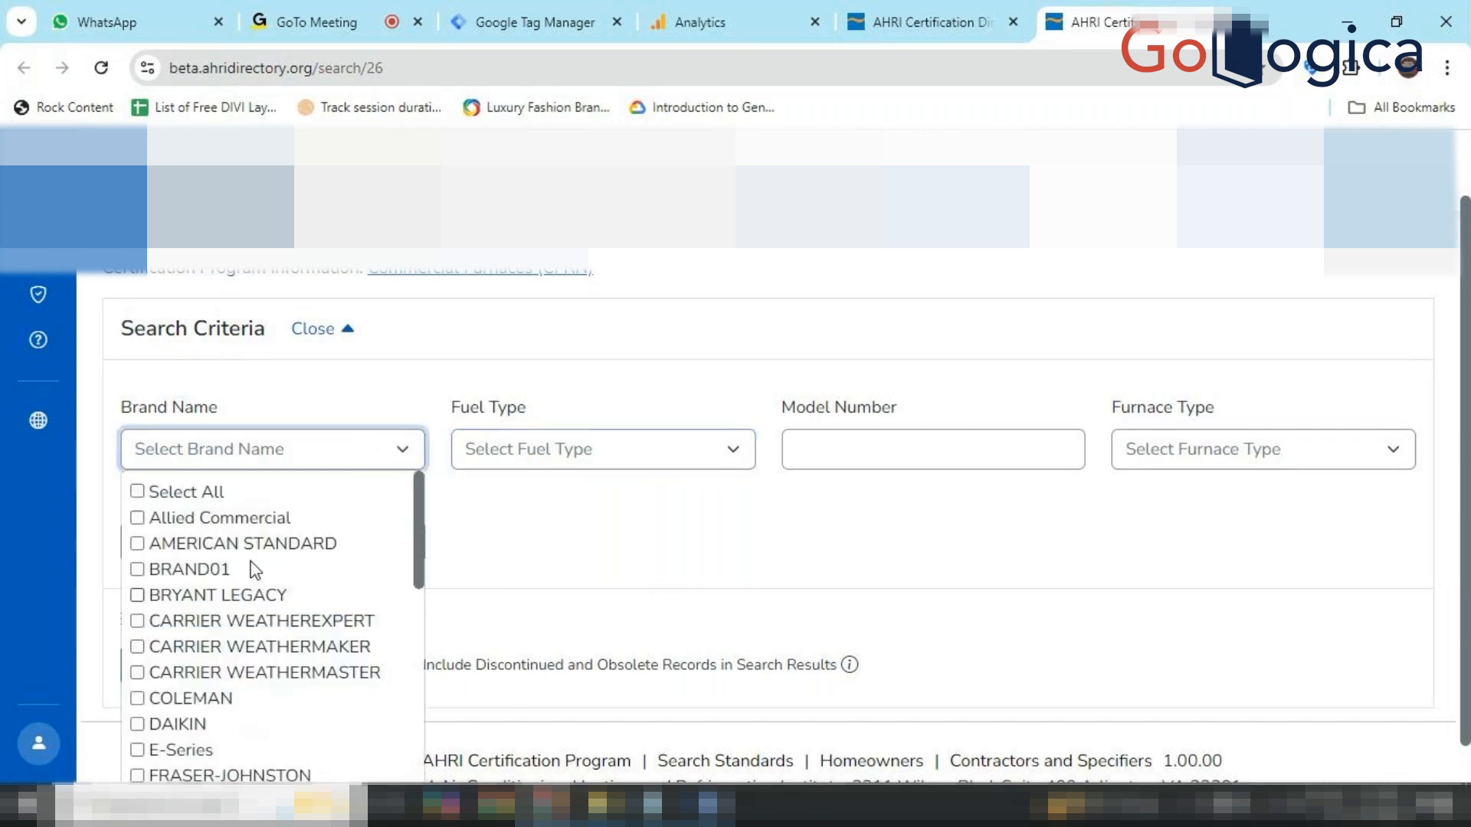
pyautogui.click(677, 450)
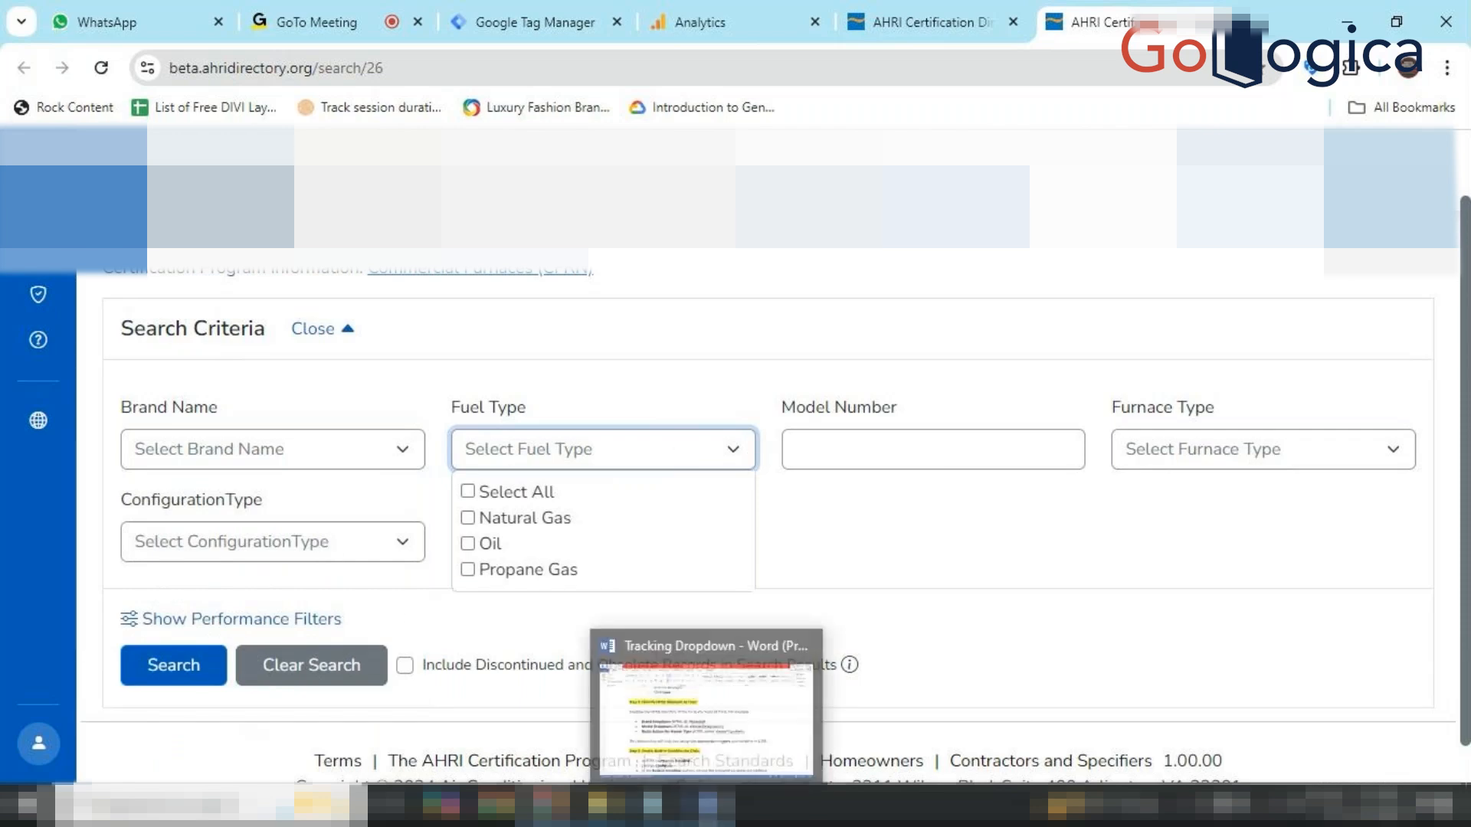
pyautogui.click(707, 806)
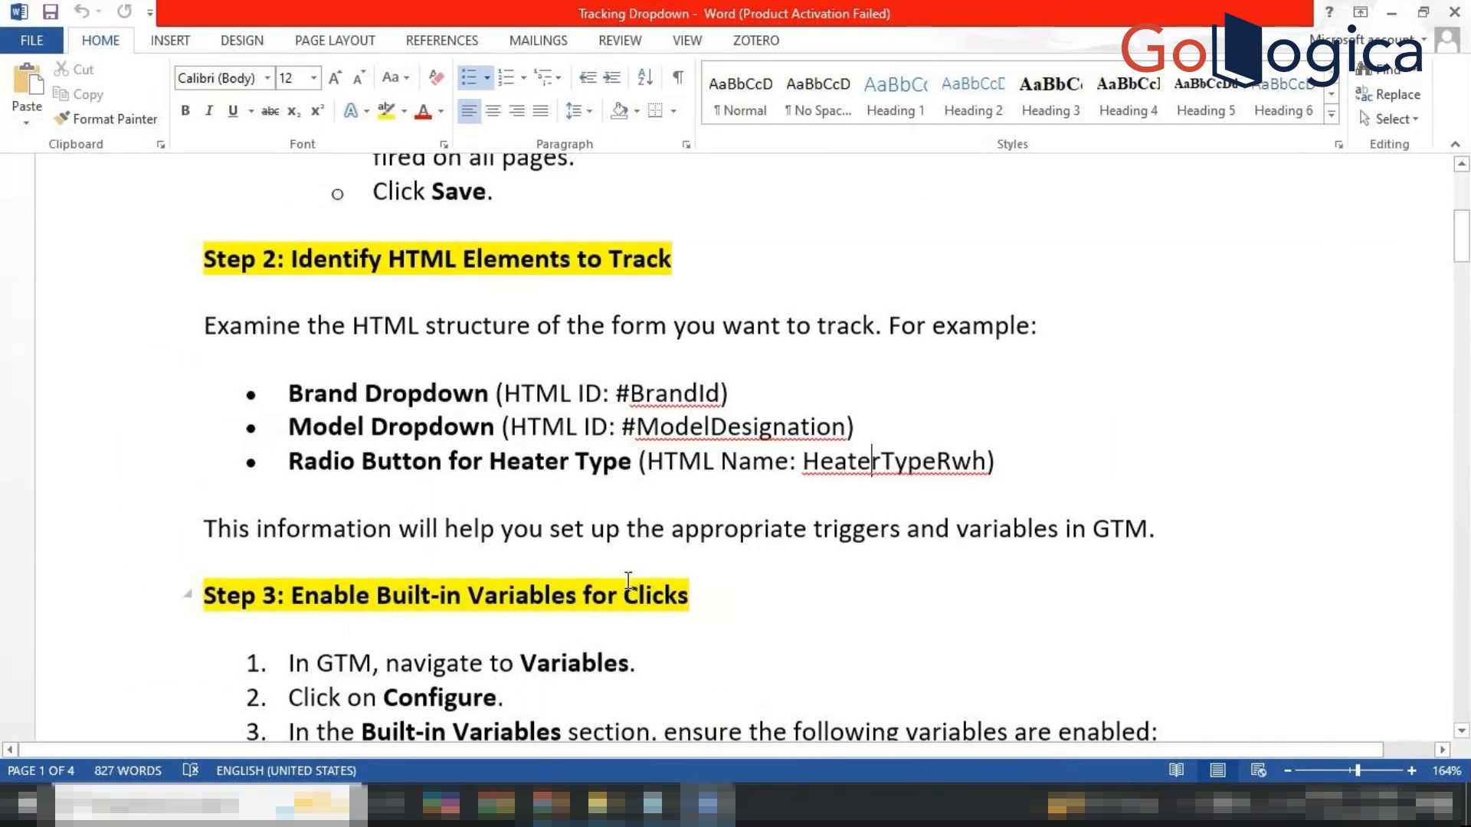
pyautogui.scroll(-1, 628, 582)
pyautogui.scroll(-1, 628, 580)
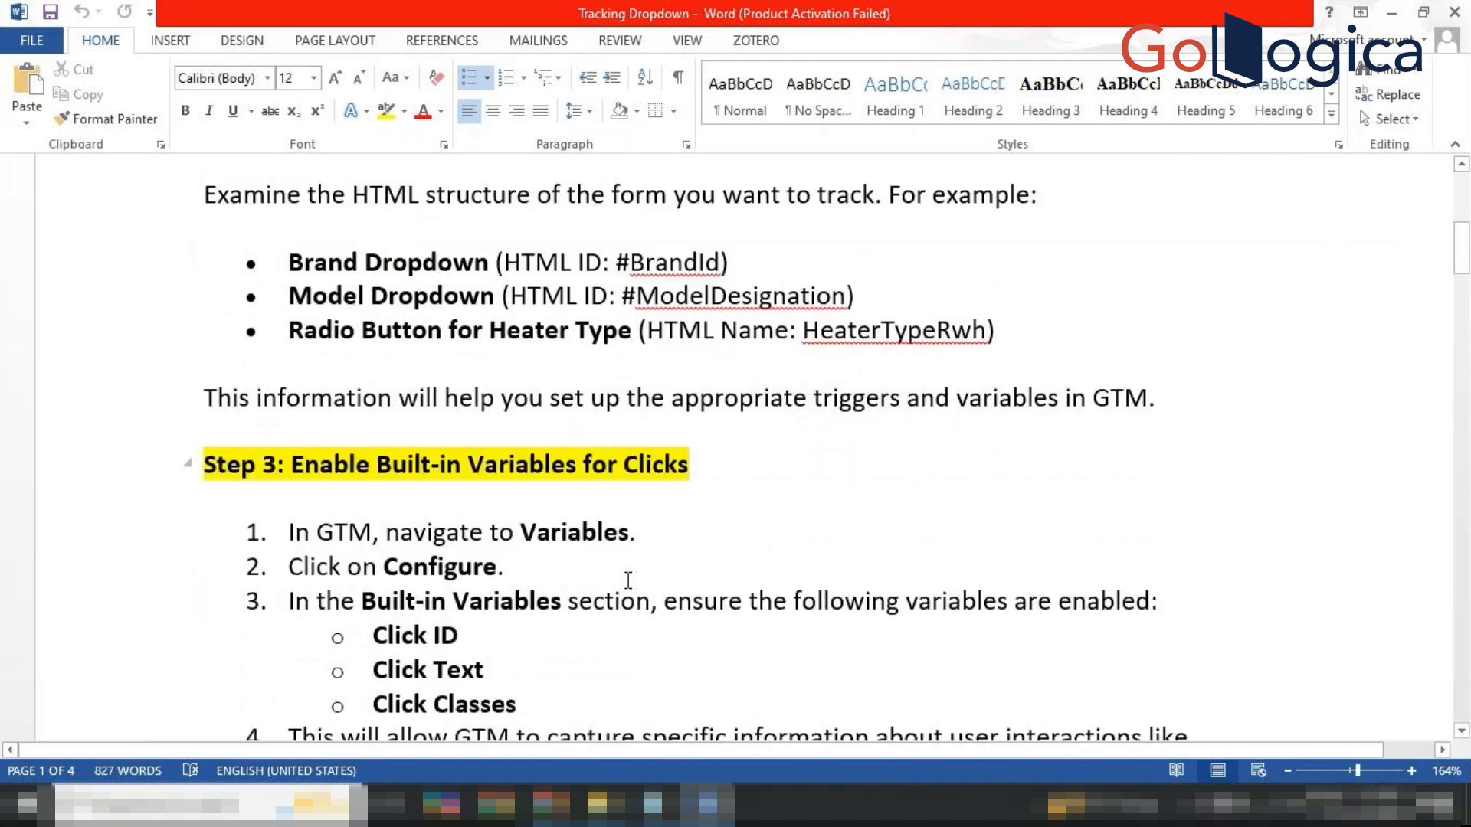
pyautogui.scroll(-1, 628, 580)
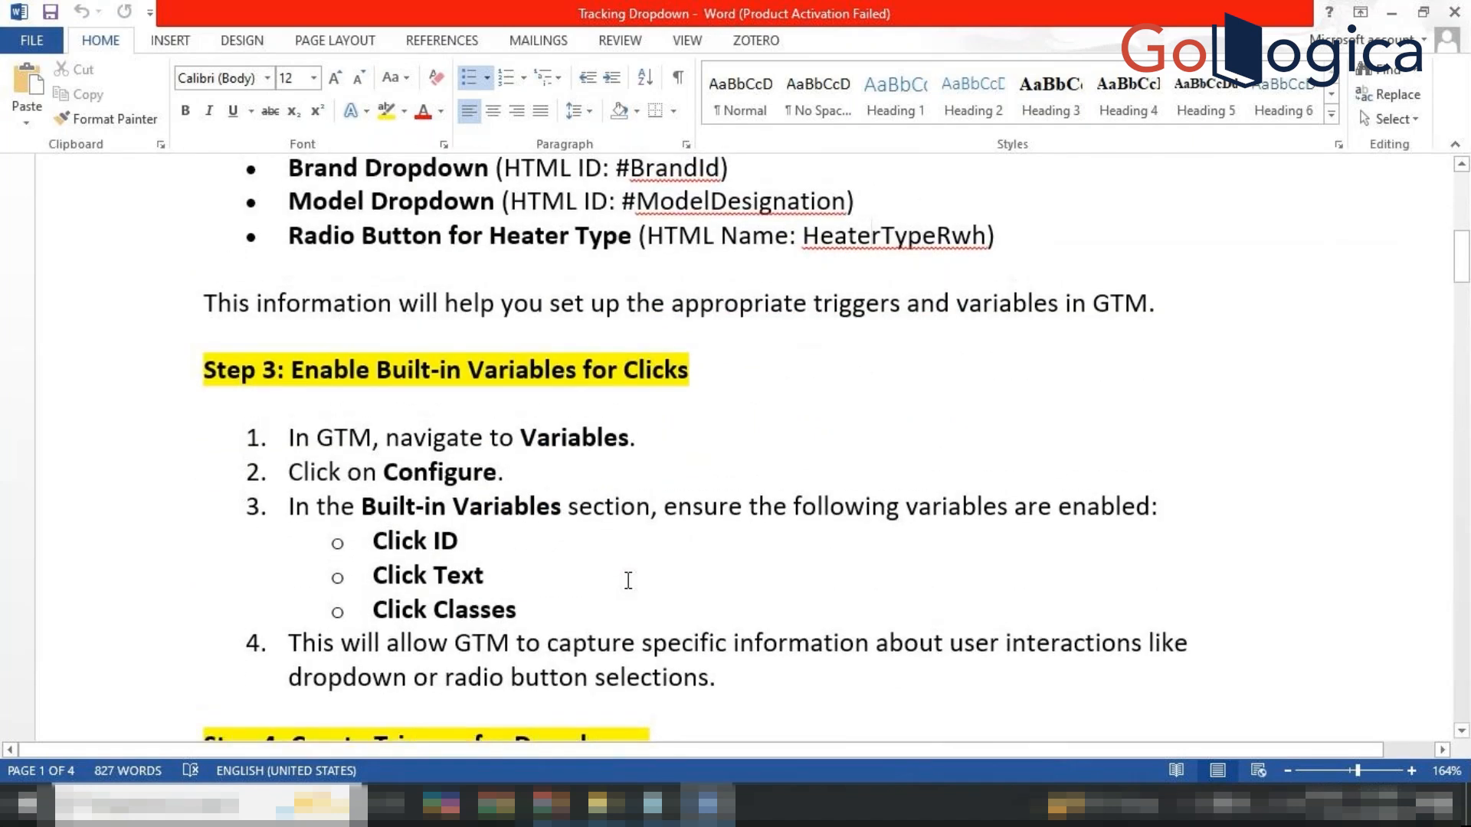
pyautogui.scroll(2, 628, 580)
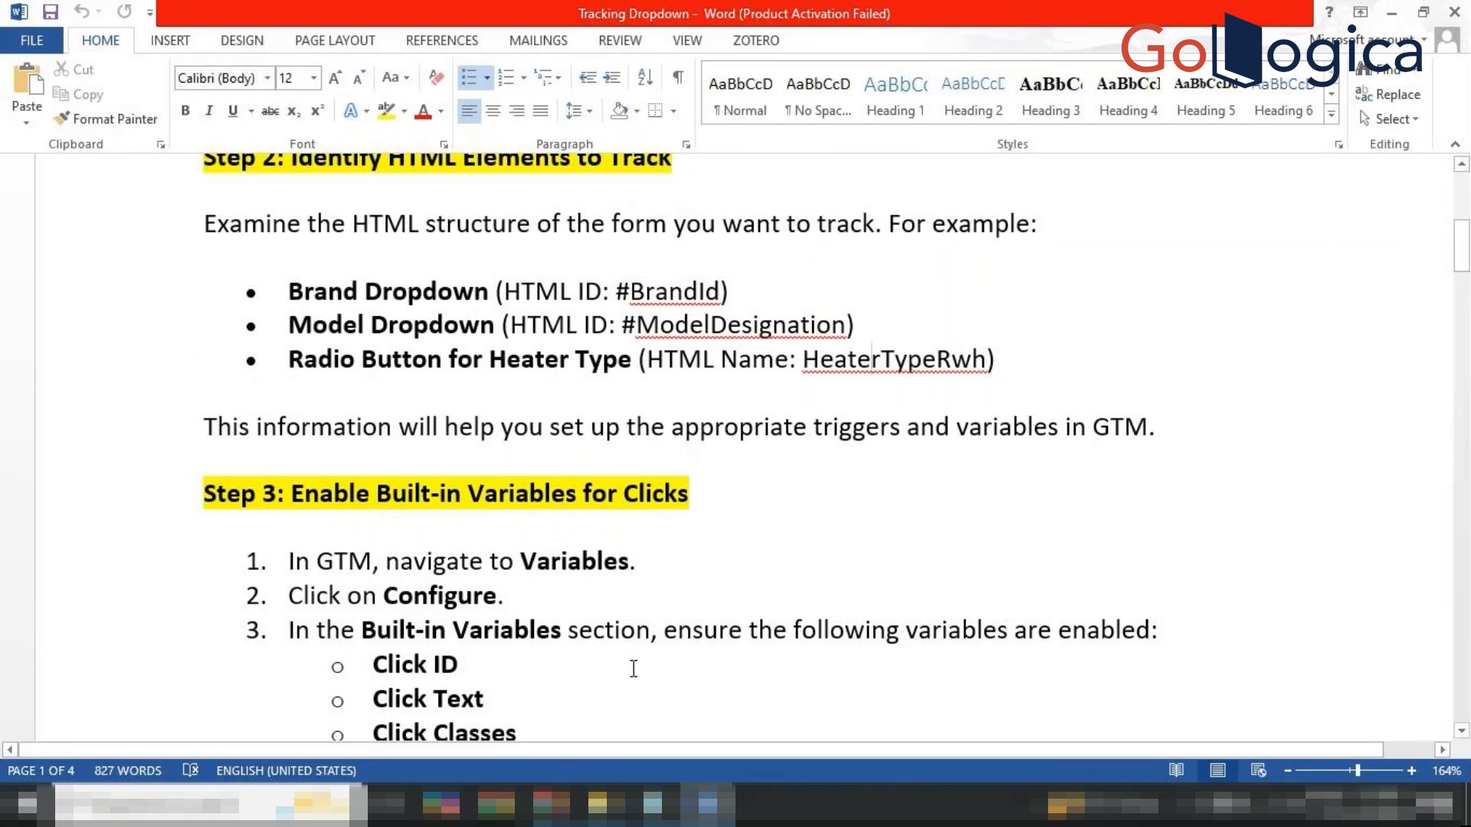
pyautogui.scroll(-15, 633, 669)
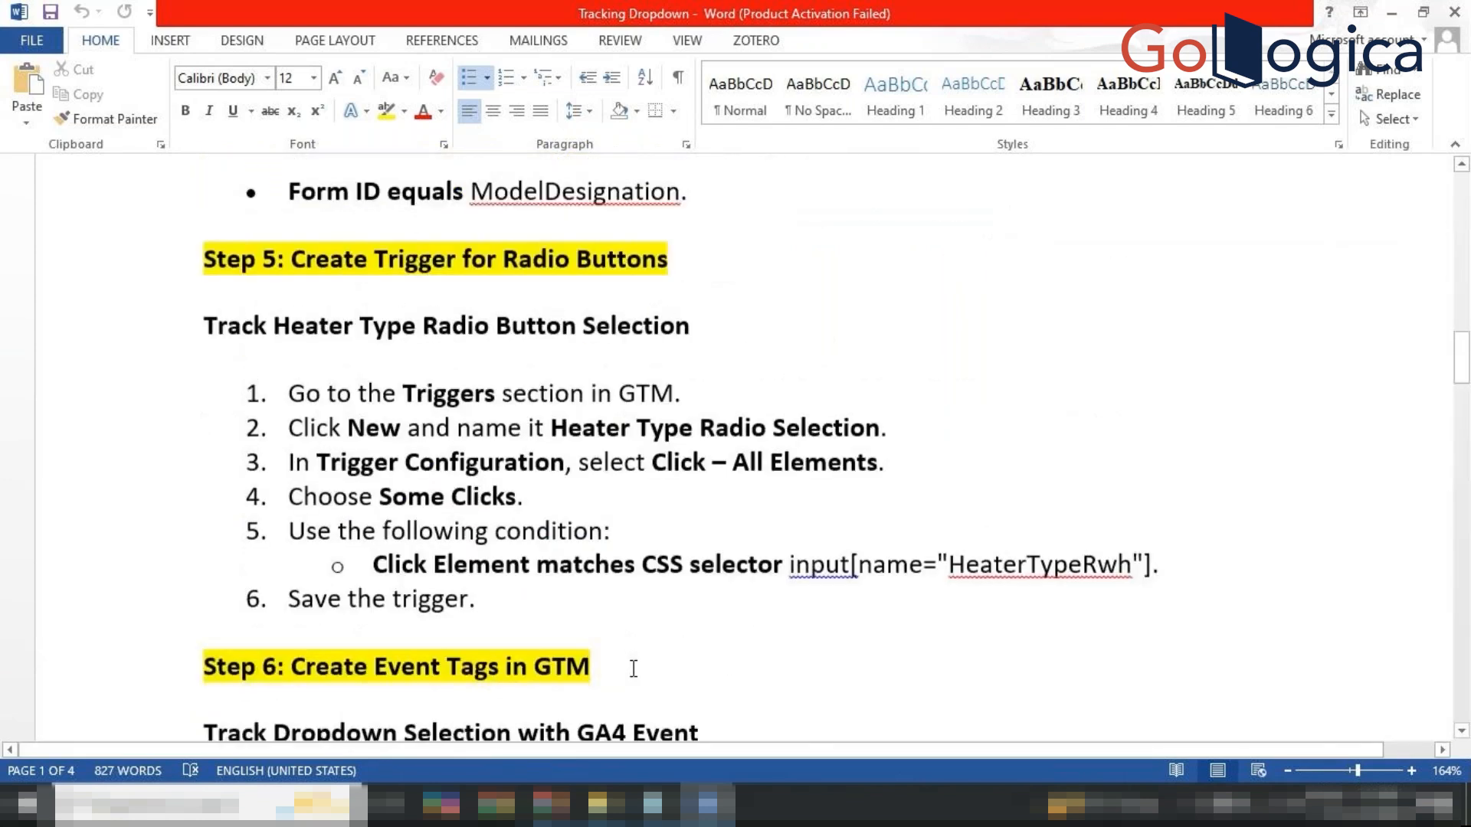
pyautogui.scroll(-5, 634, 669)
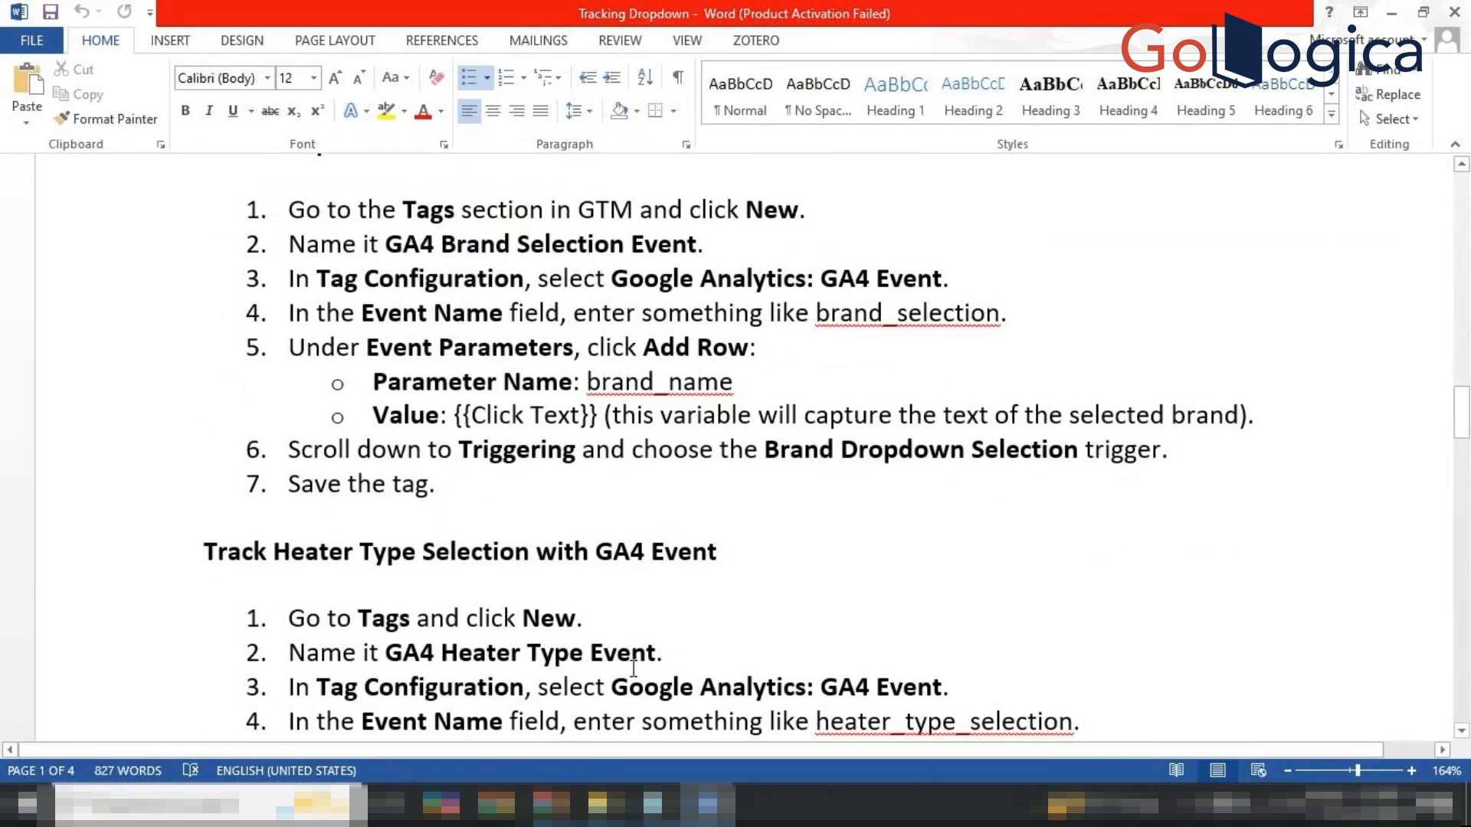
pyautogui.scroll(-3, 634, 669)
pyautogui.scroll(20, 633, 668)
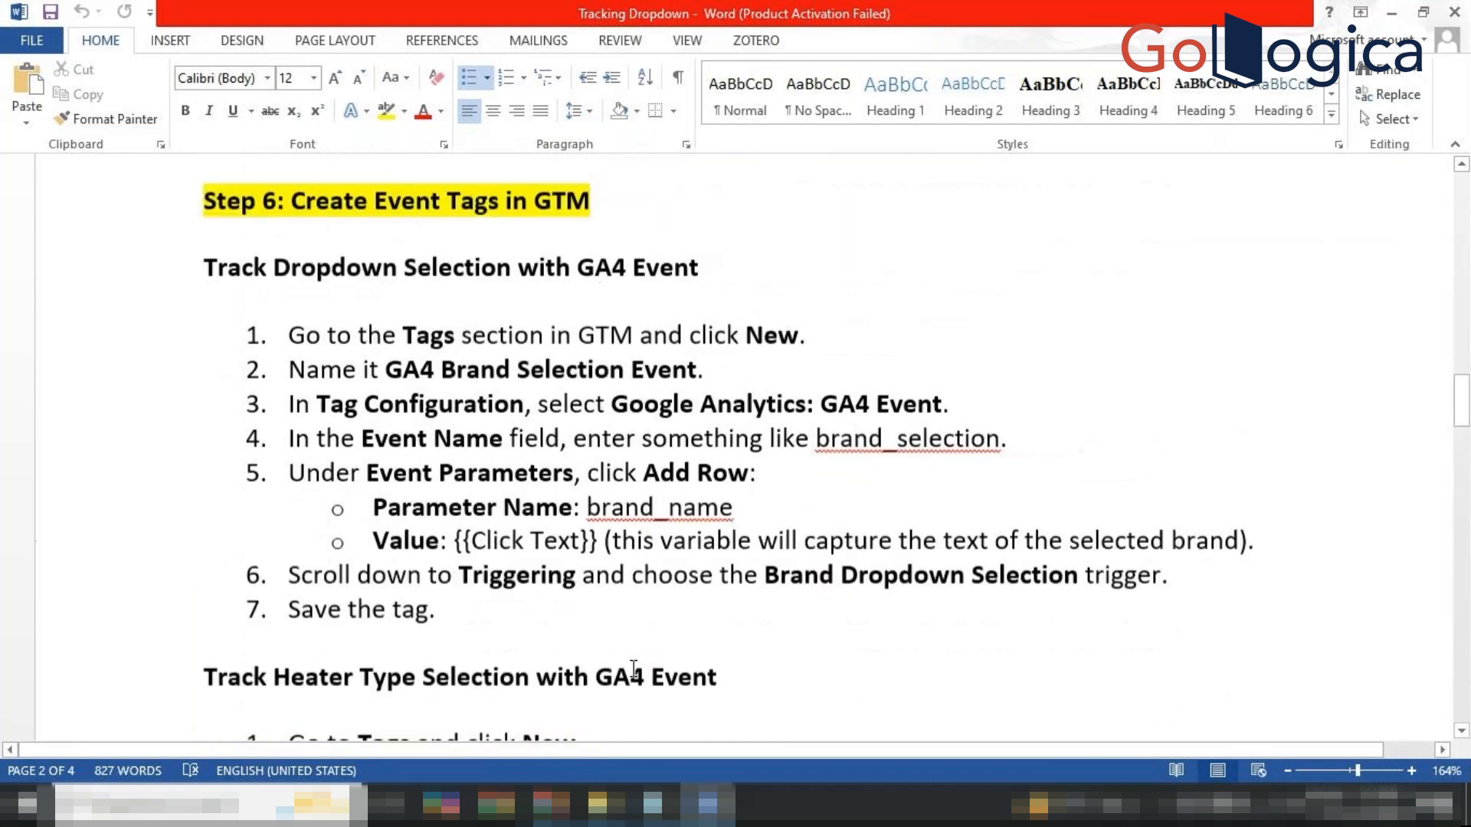
pyautogui.scroll(3, 634, 669)
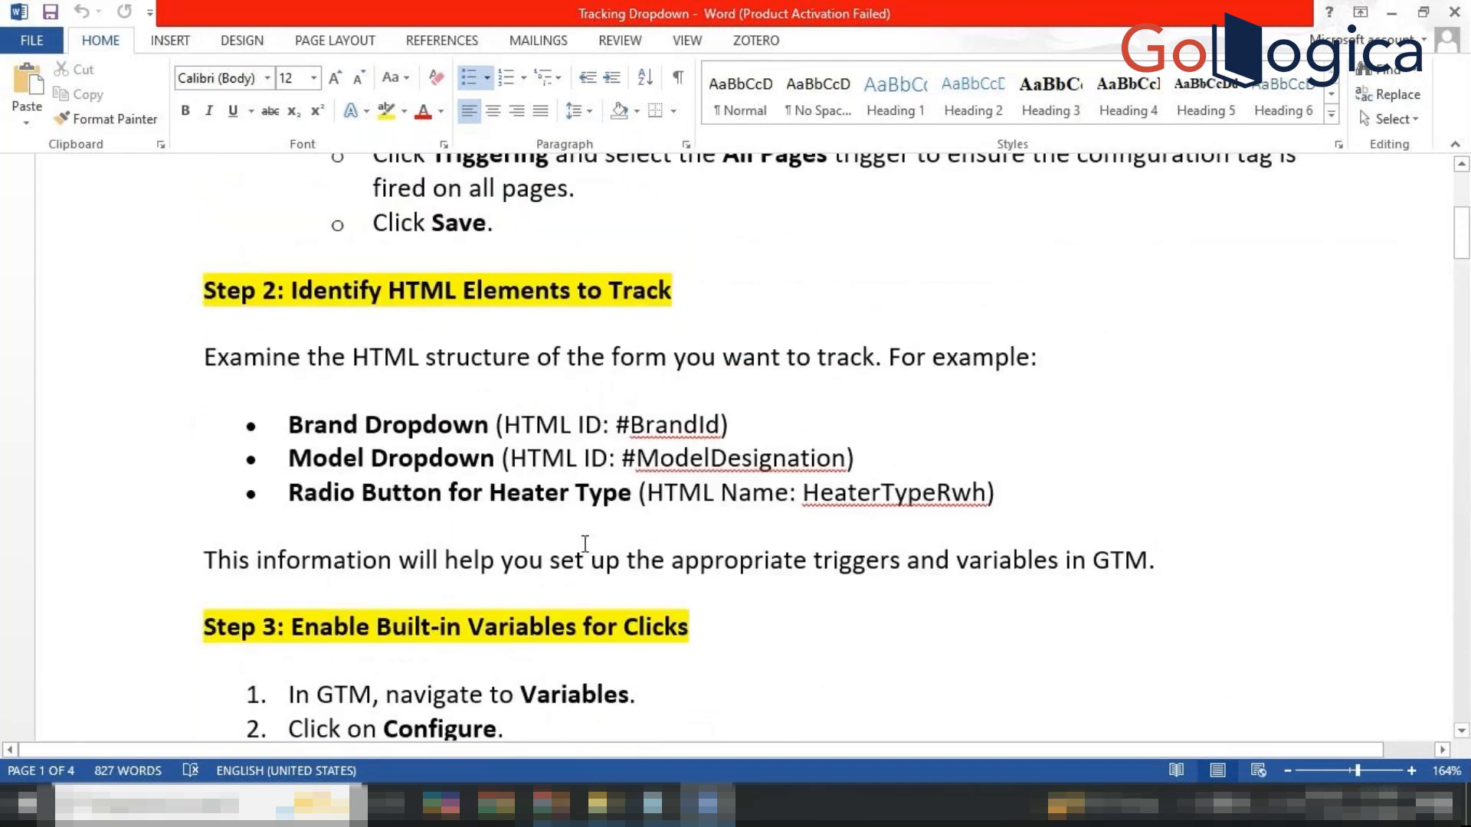
pyautogui.scroll(-3, 410, 541)
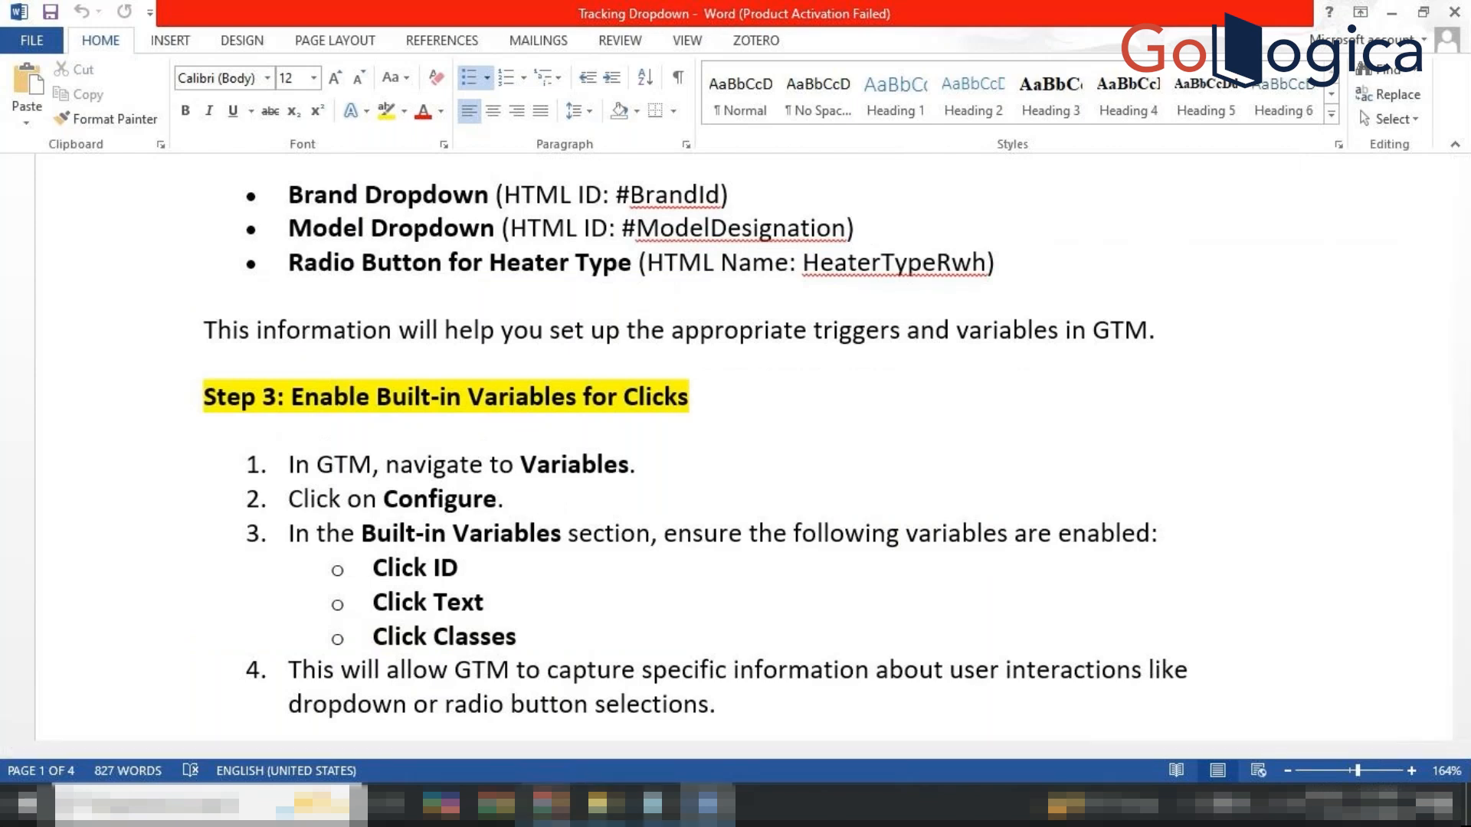
# Move from the GoTo Meeting tab to the Google Tag Manager workspace overview.
pyautogui.moveTo(552, 802)
pyautogui.click(444, 704)
pyautogui.click(314, 11)
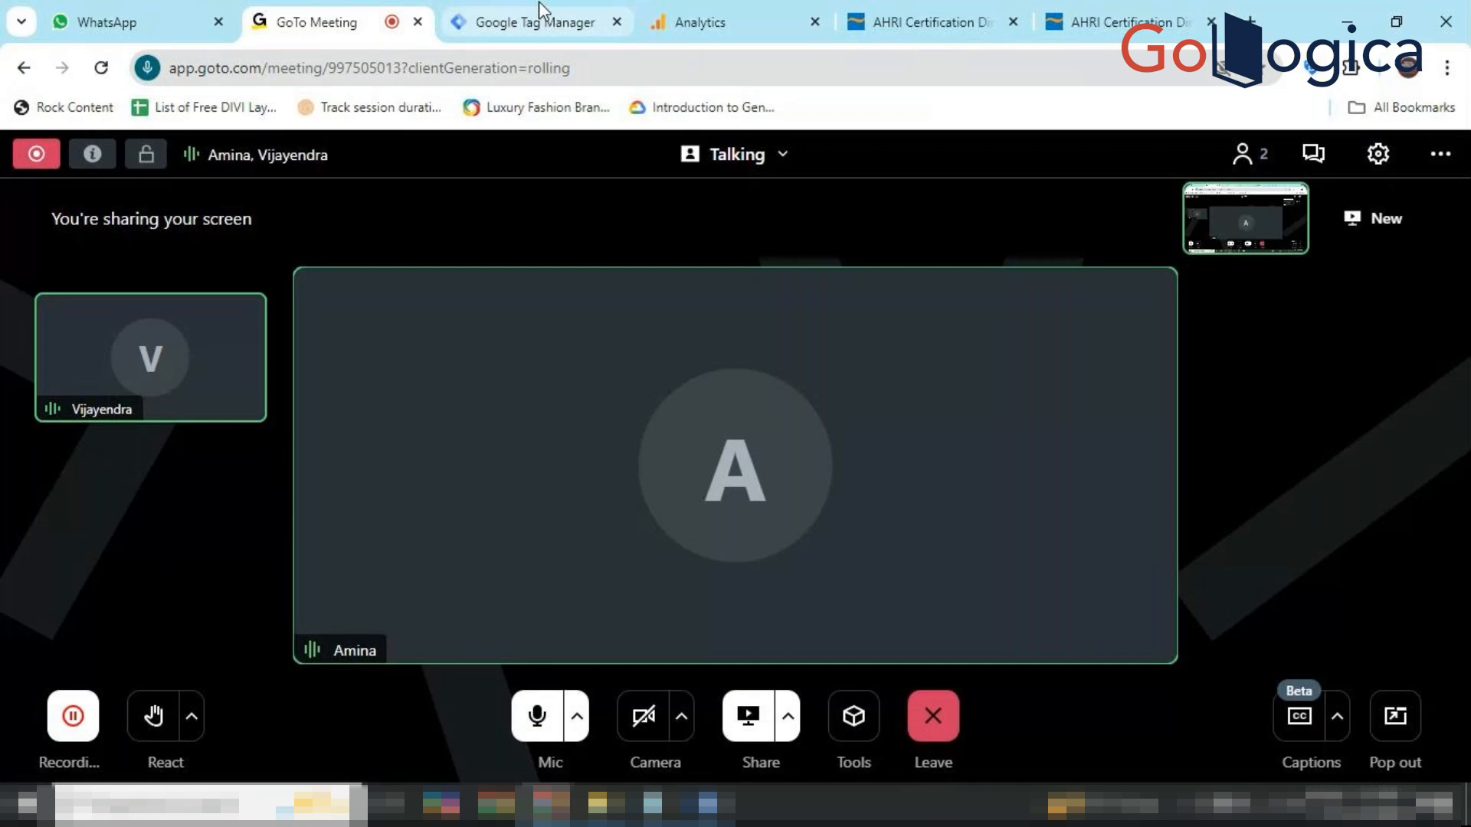
pyautogui.click(536, 21)
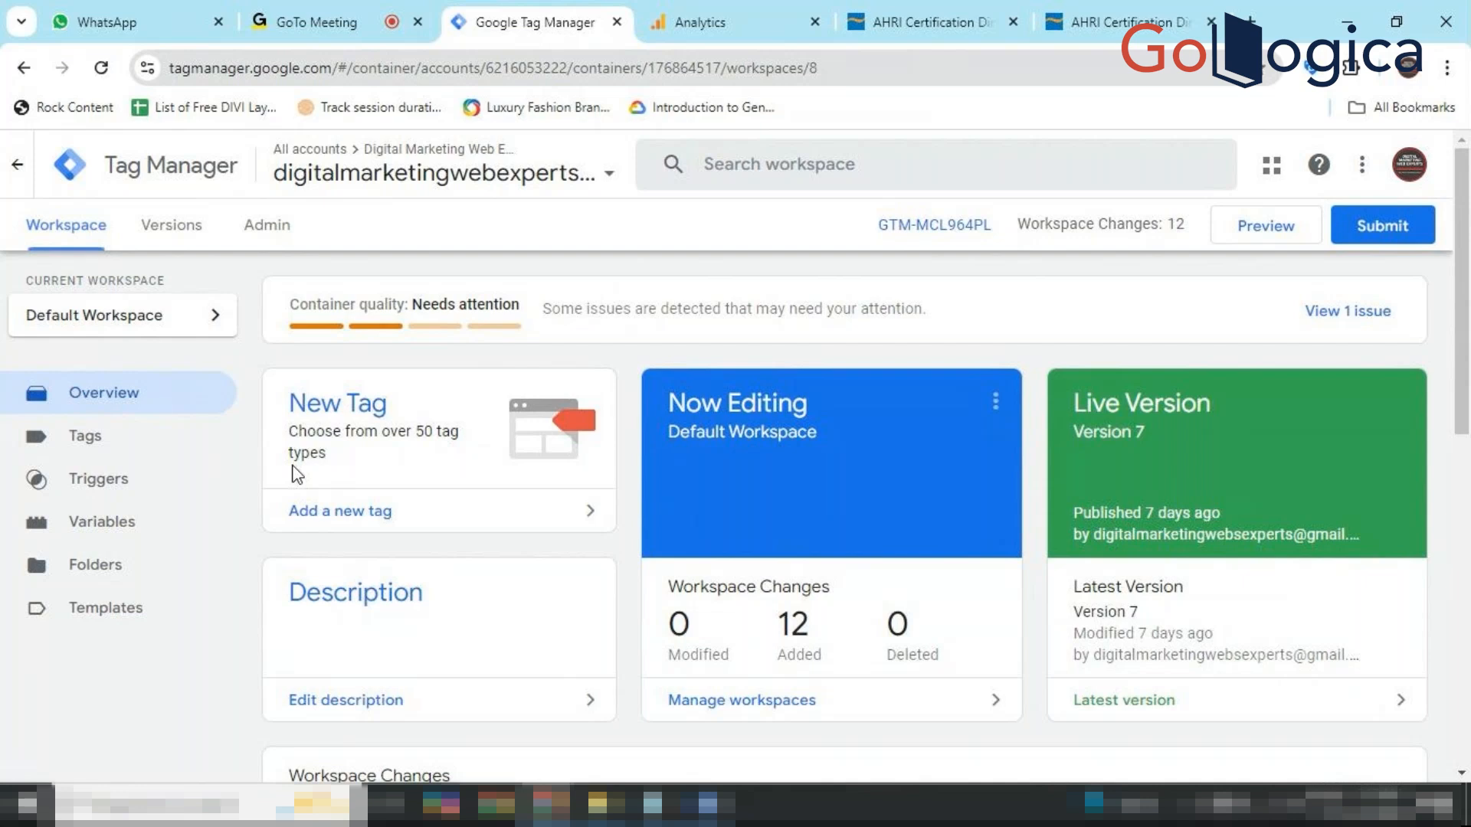
# From the Tags list, launch Preview for container GTM-MCL964PL.
pyautogui.click(90, 435)
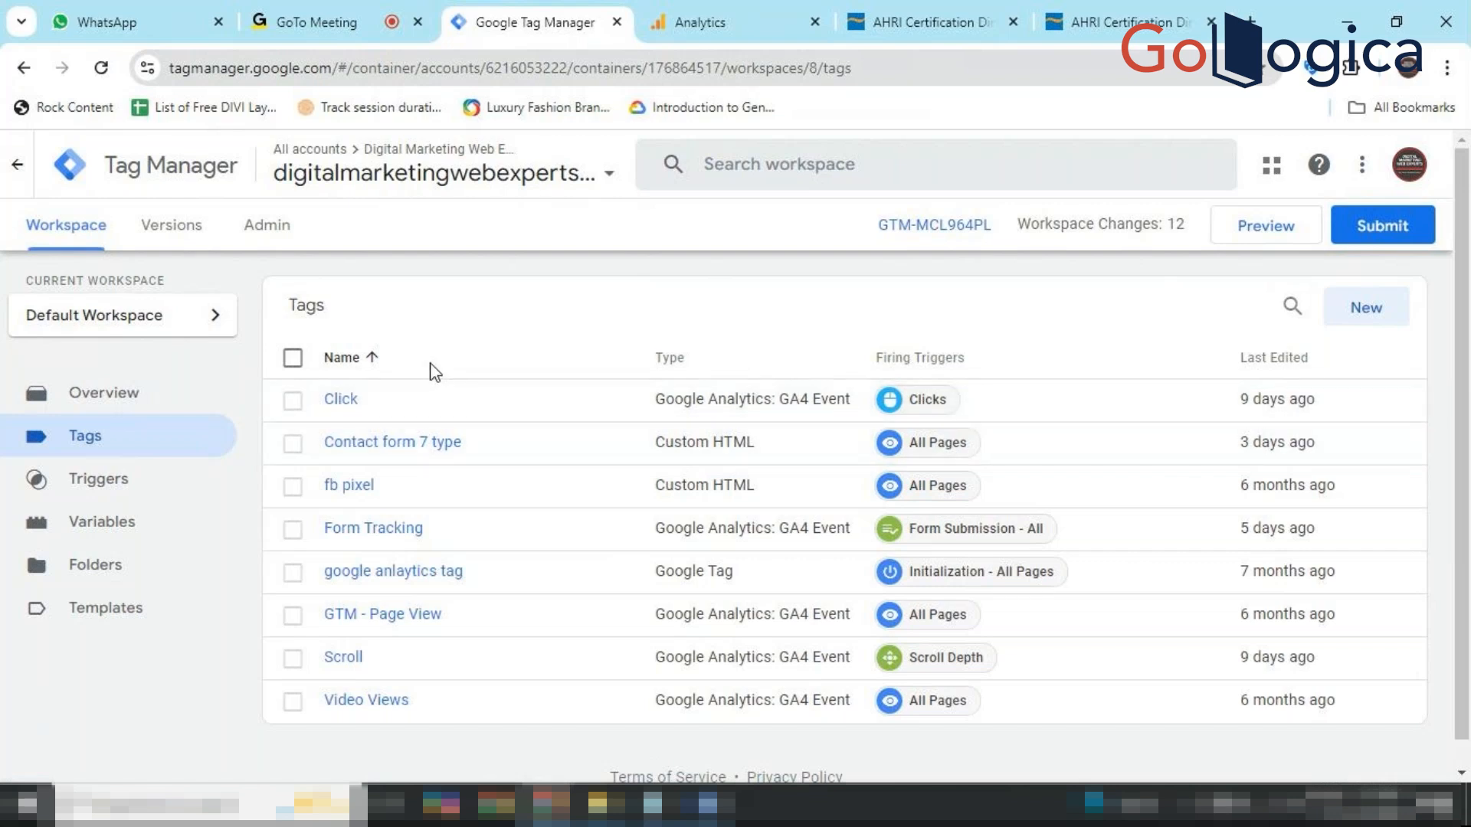
pyautogui.click(1267, 233)
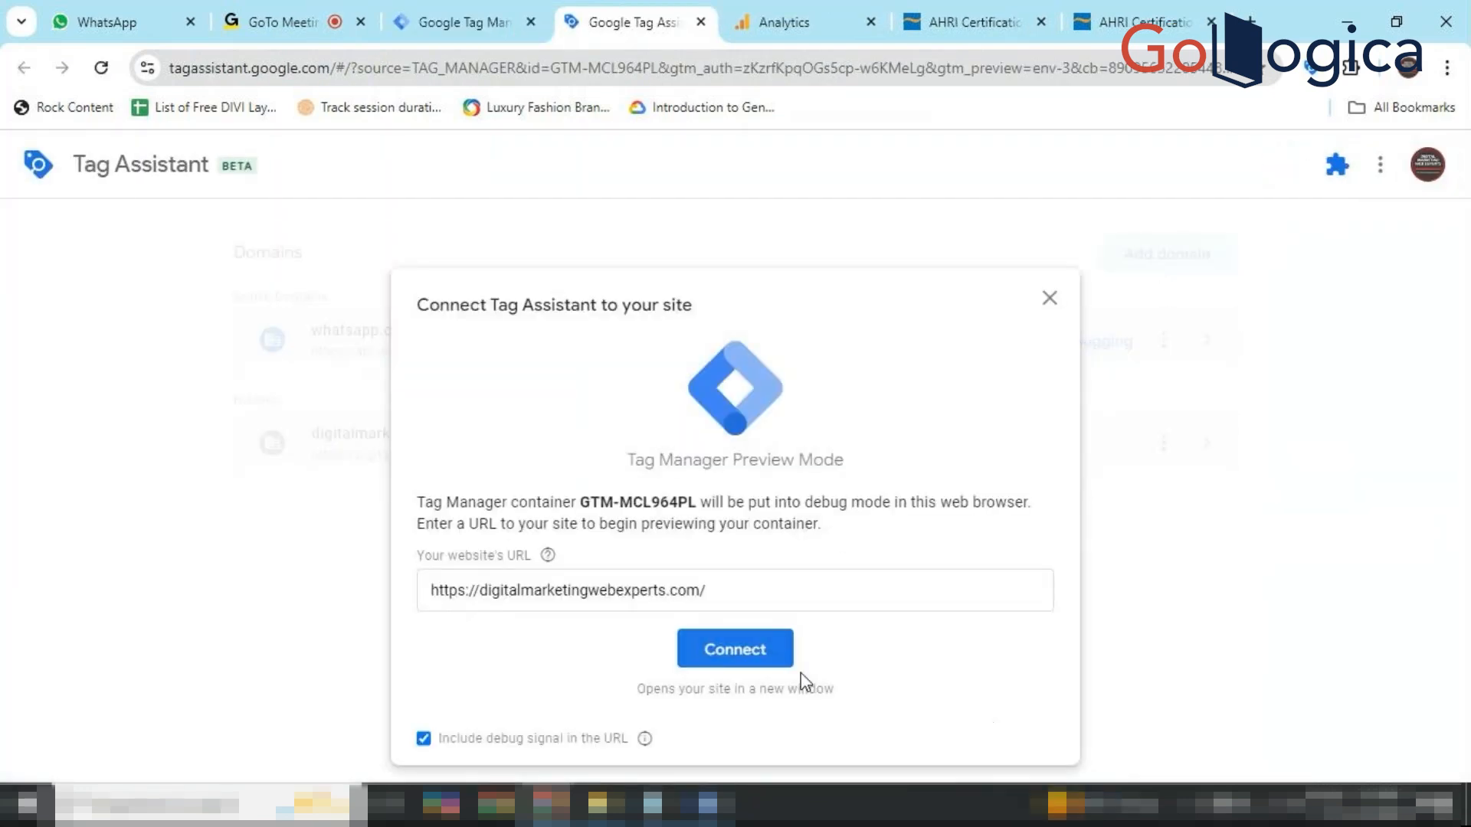
# Connect Tag Assistant to digitalmarketingwebexperts.com and continue to the fired-tags summary.
pyautogui.click(737, 648)
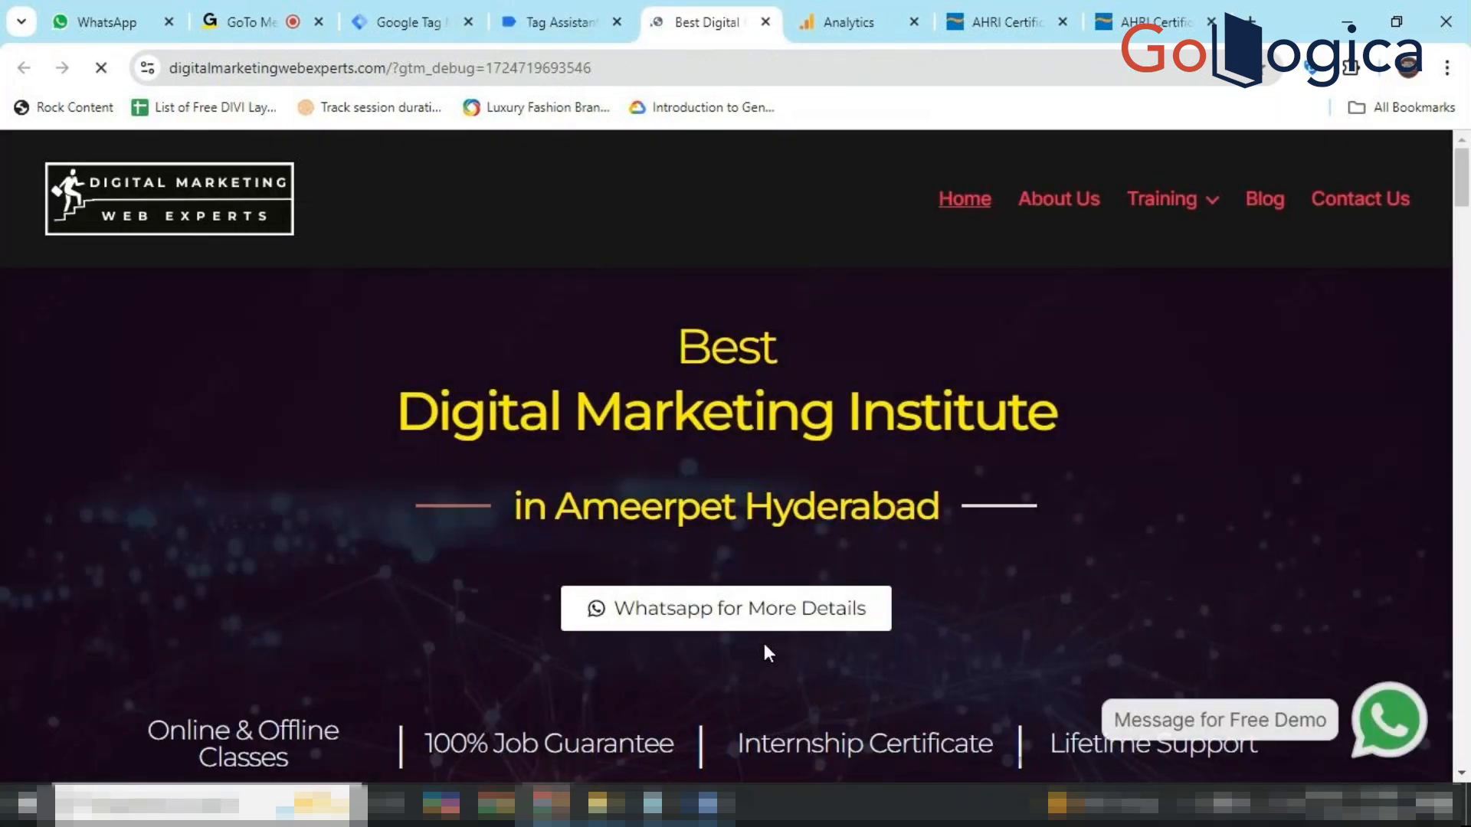
pyautogui.scroll(-1, 934, 568)
pyautogui.scroll(-15, 932, 564)
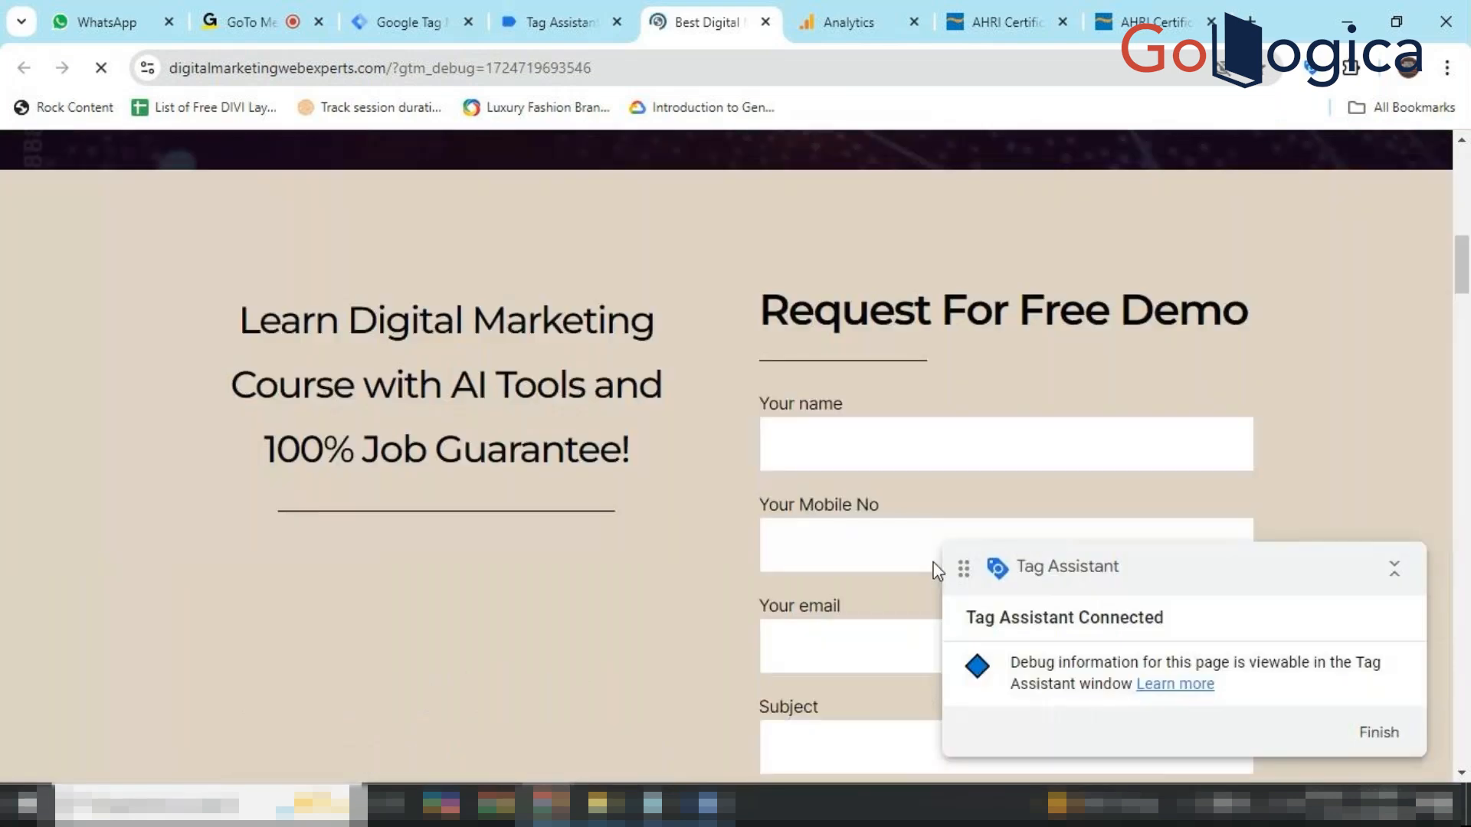
pyautogui.scroll(-11, 935, 570)
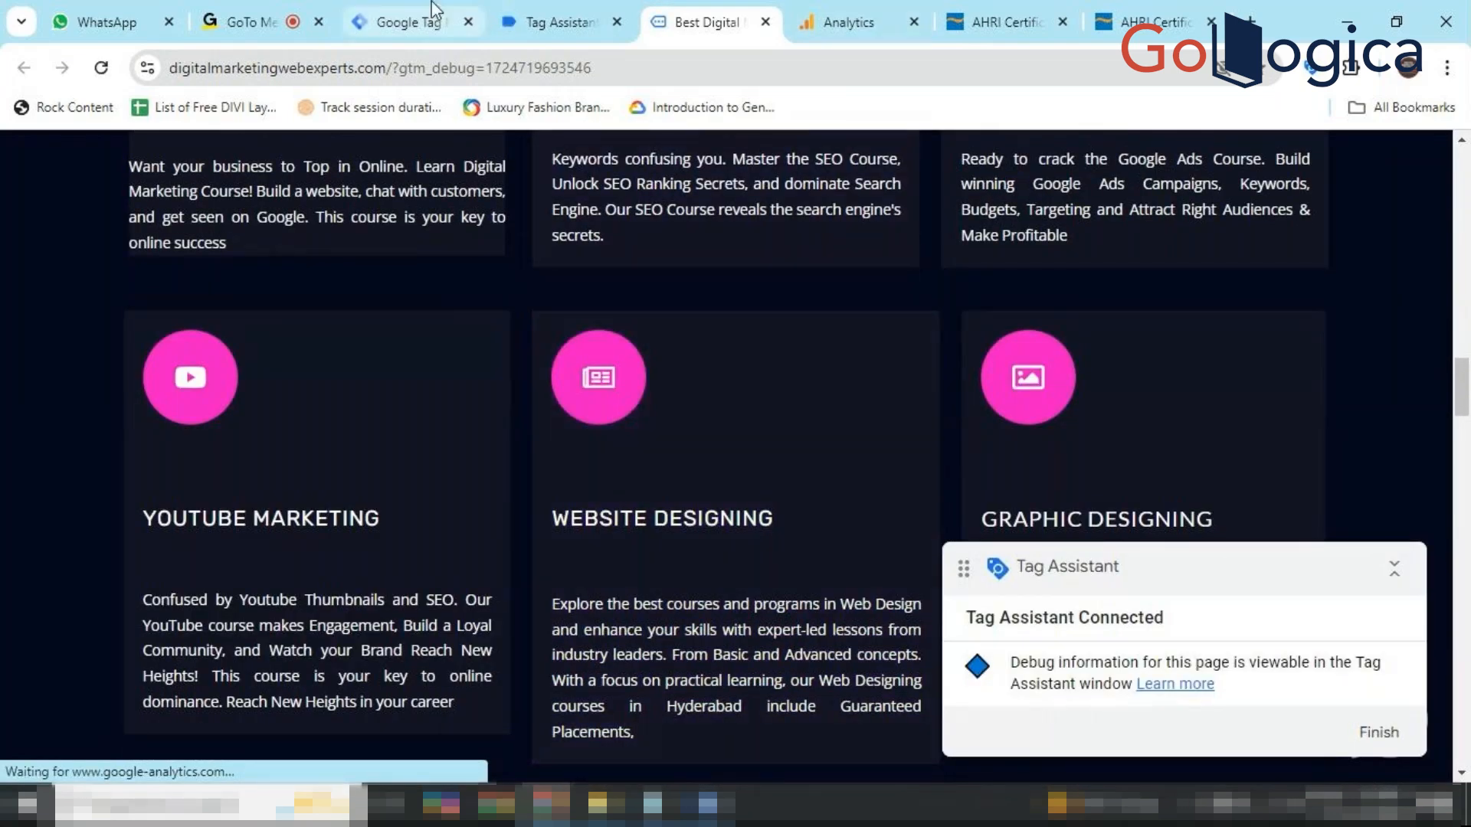
pyautogui.click(555, 21)
pyautogui.click(735, 540)
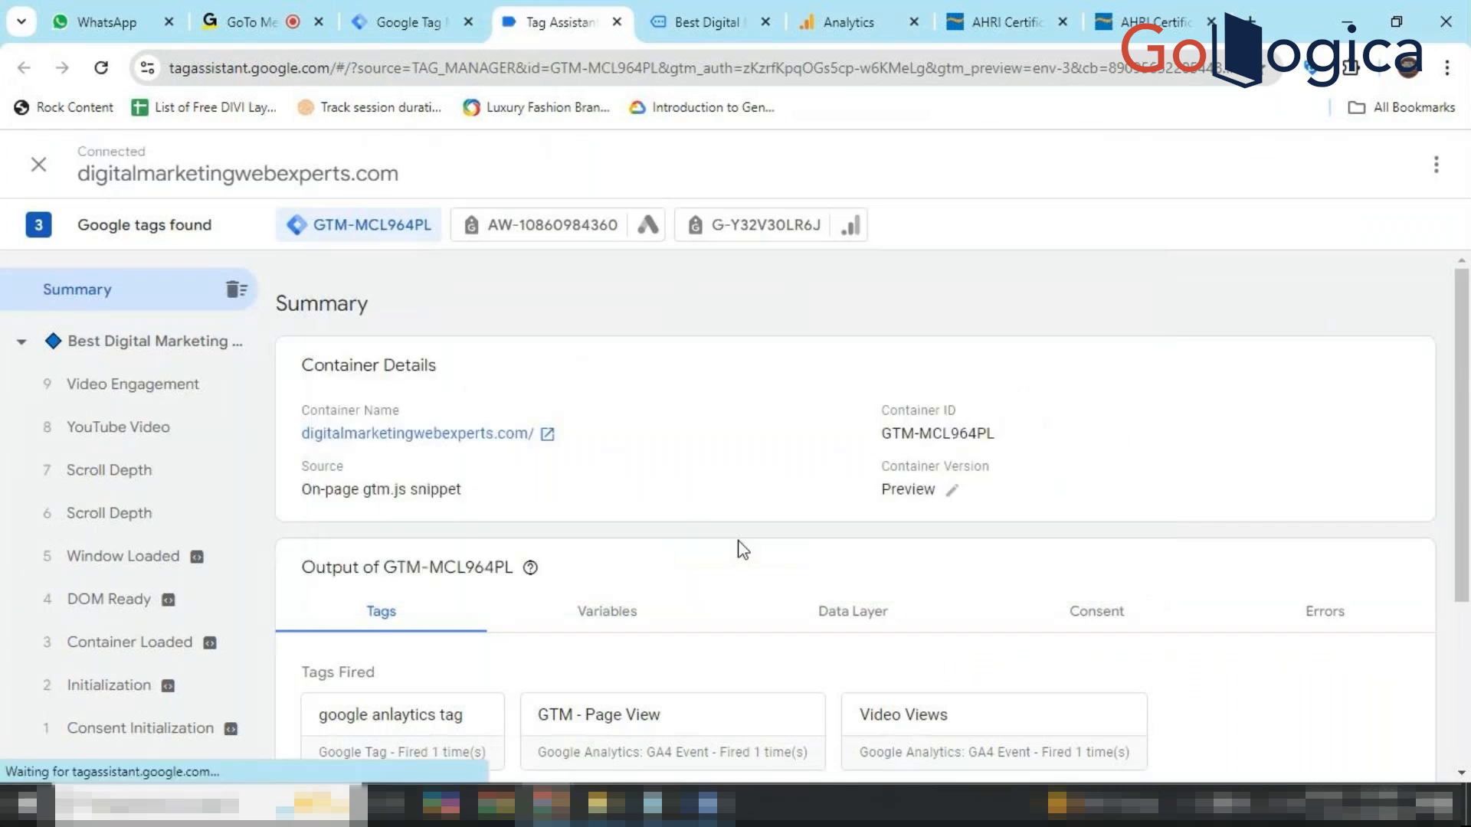
# Show the YouTube Video event's data layer: event gtm.video, triggers 9, scrollThreshold 20.
pyautogui.scroll(-3, 739, 550)
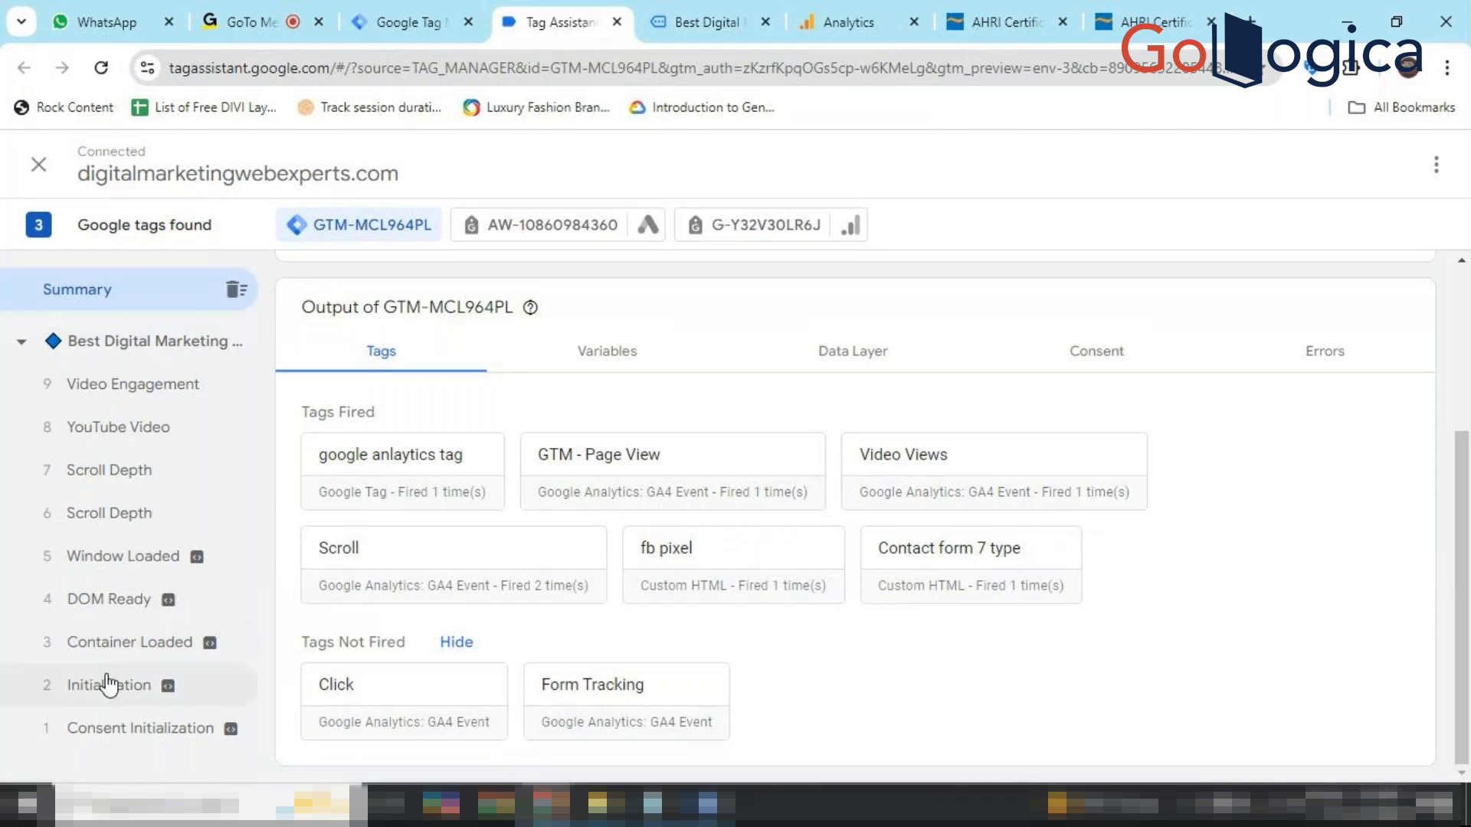
pyautogui.click(156, 447)
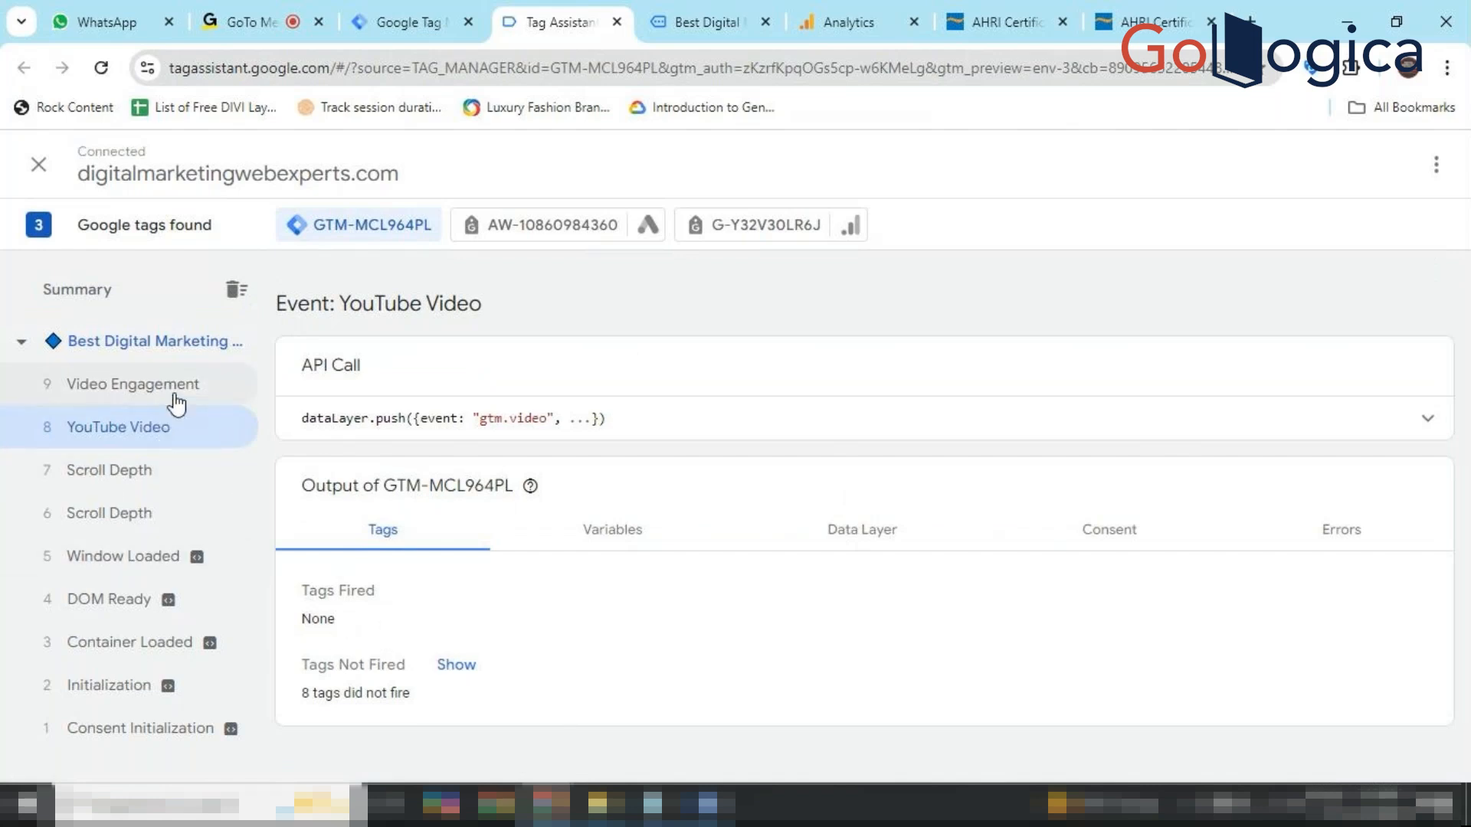
pyautogui.click(619, 548)
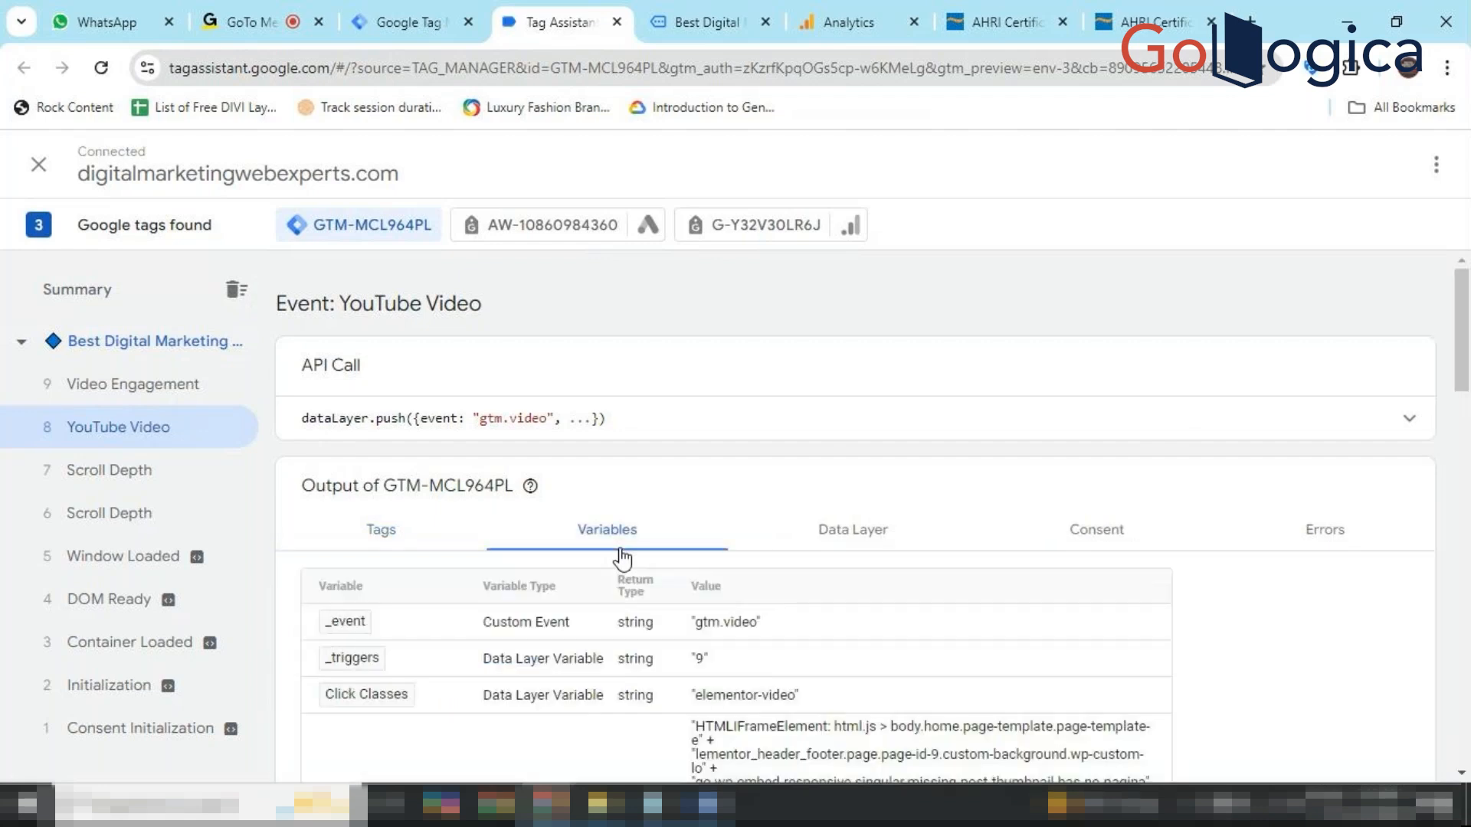
pyautogui.click(851, 545)
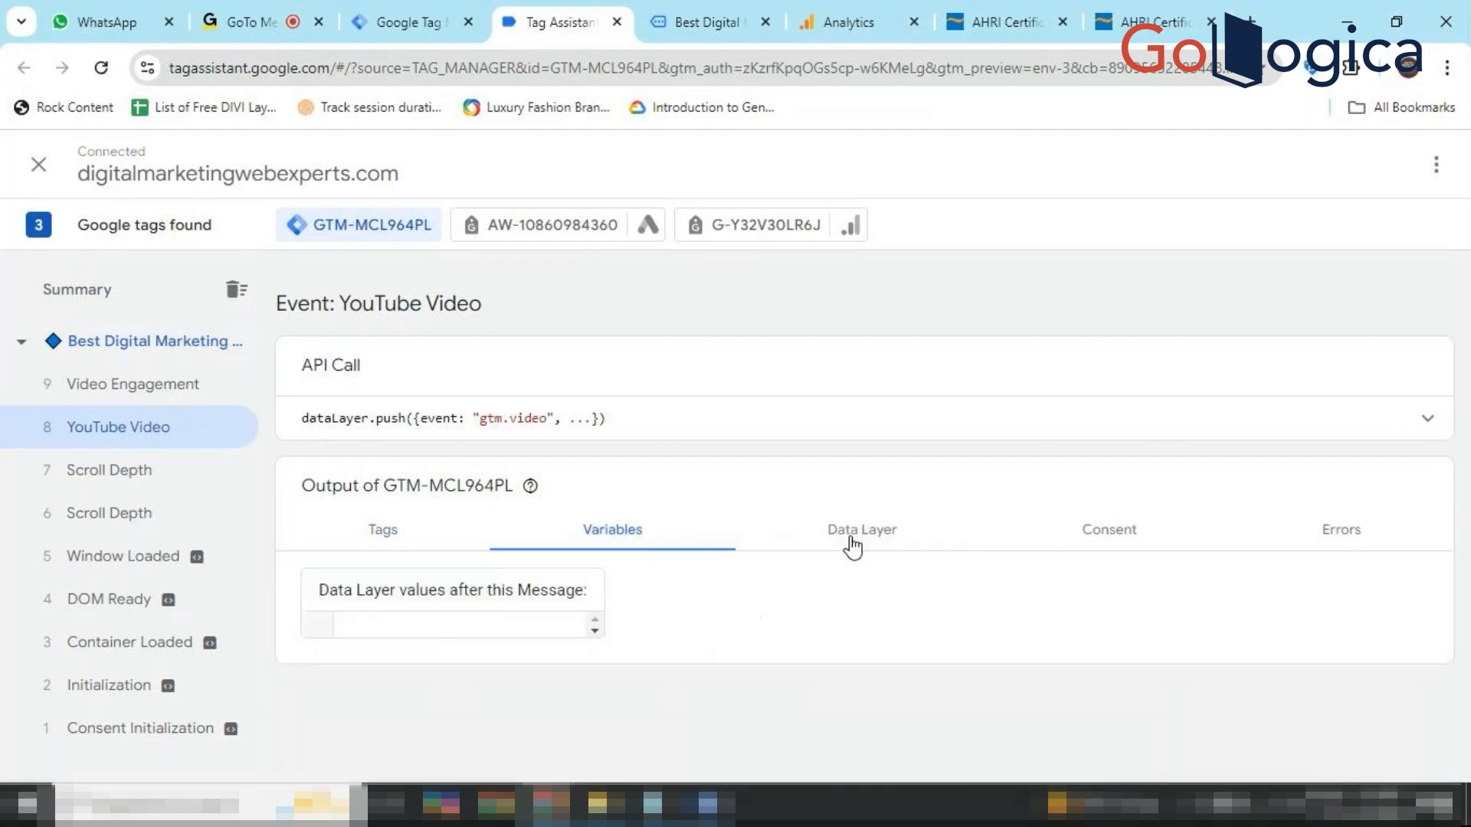
pyautogui.scroll(-3, 853, 542)
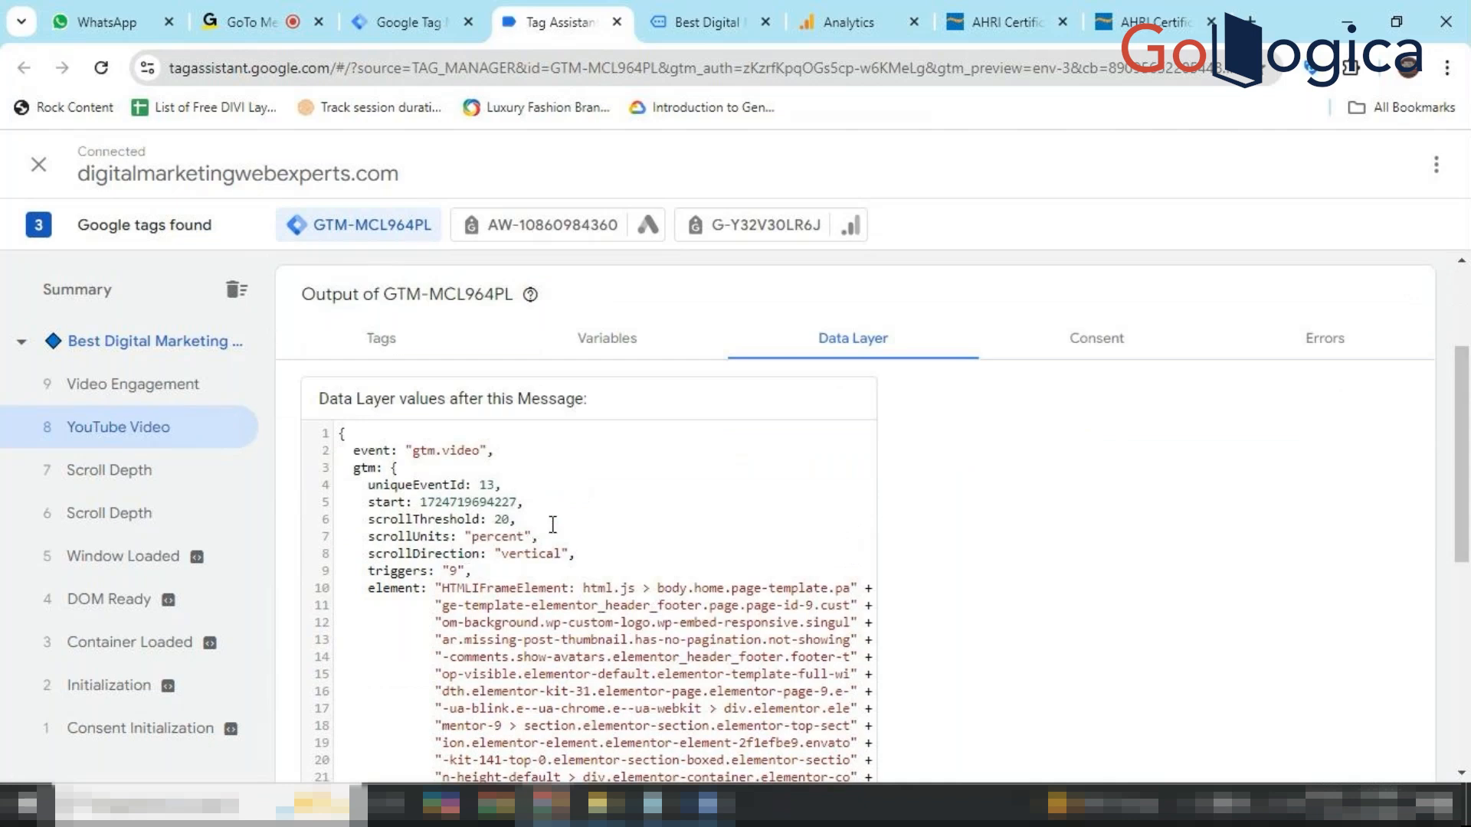
# Open event 6 Scroll Depth and highlight scrollThreshold 10 and triggers '176864517_12'.
pyautogui.scroll(-3, 557, 615)
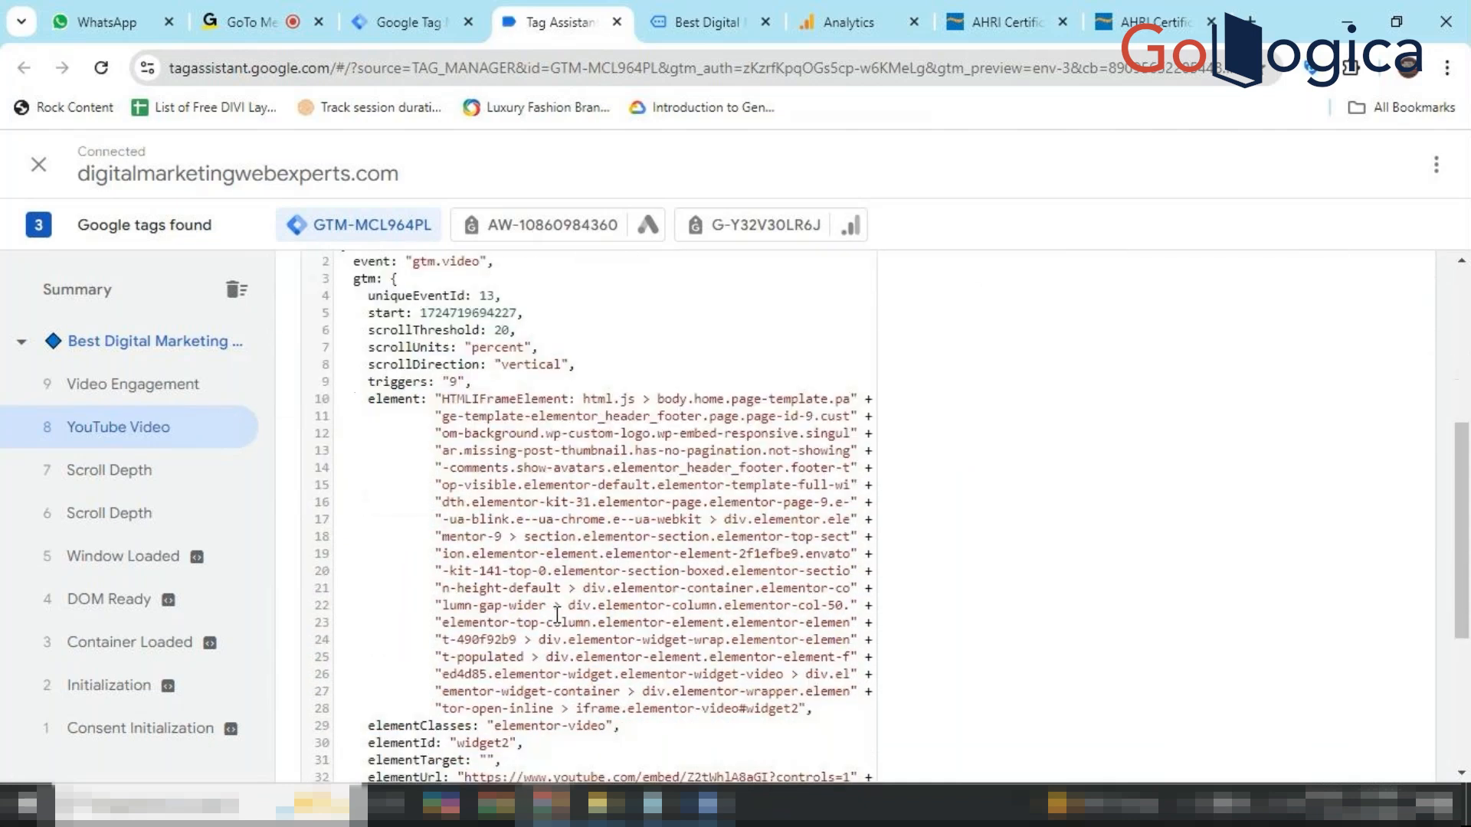
pyautogui.scroll(-1, 557, 615)
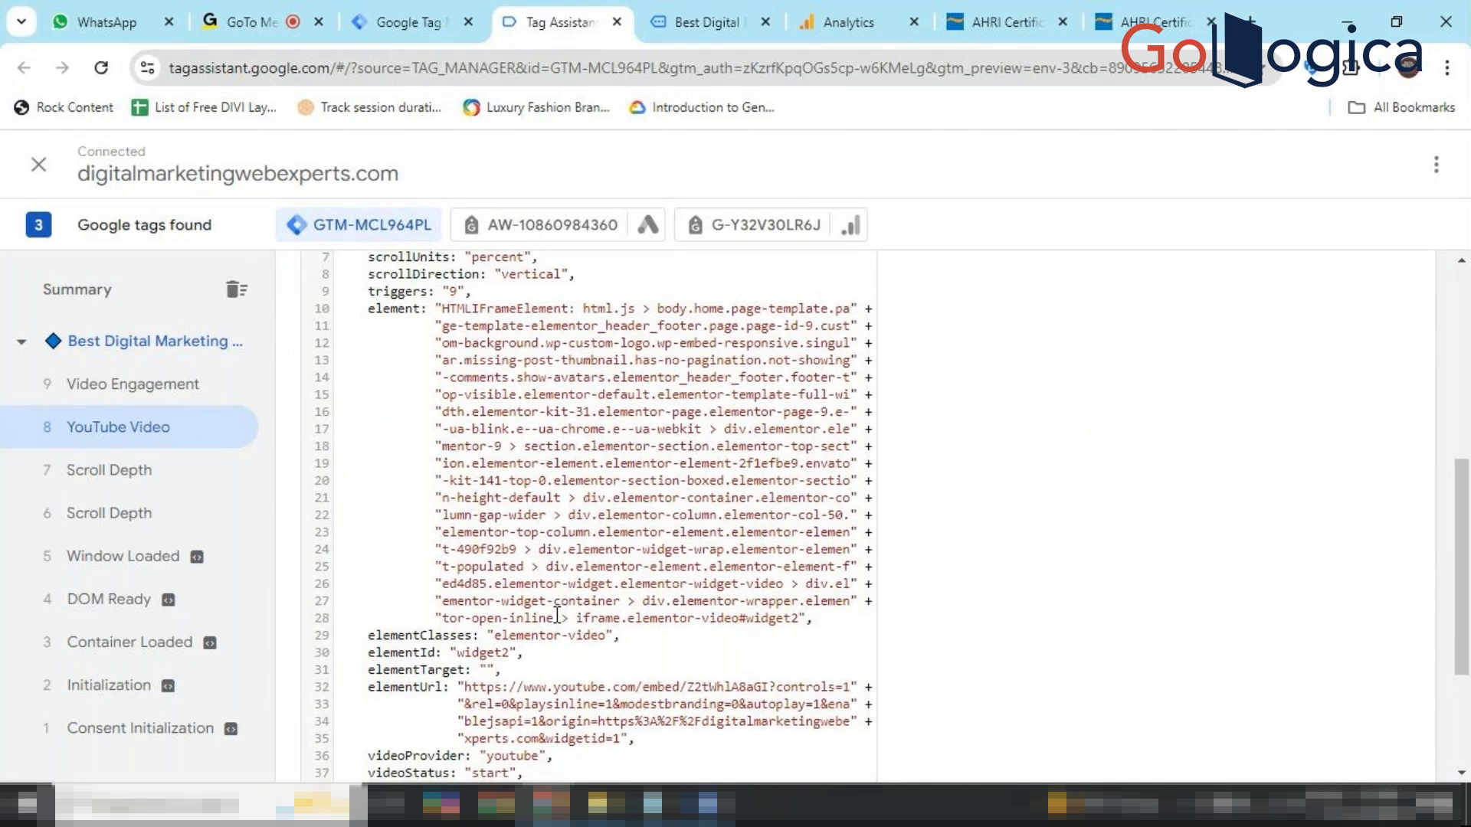
pyautogui.scroll(-1, 448, 670)
pyautogui.scroll(-1, 448, 671)
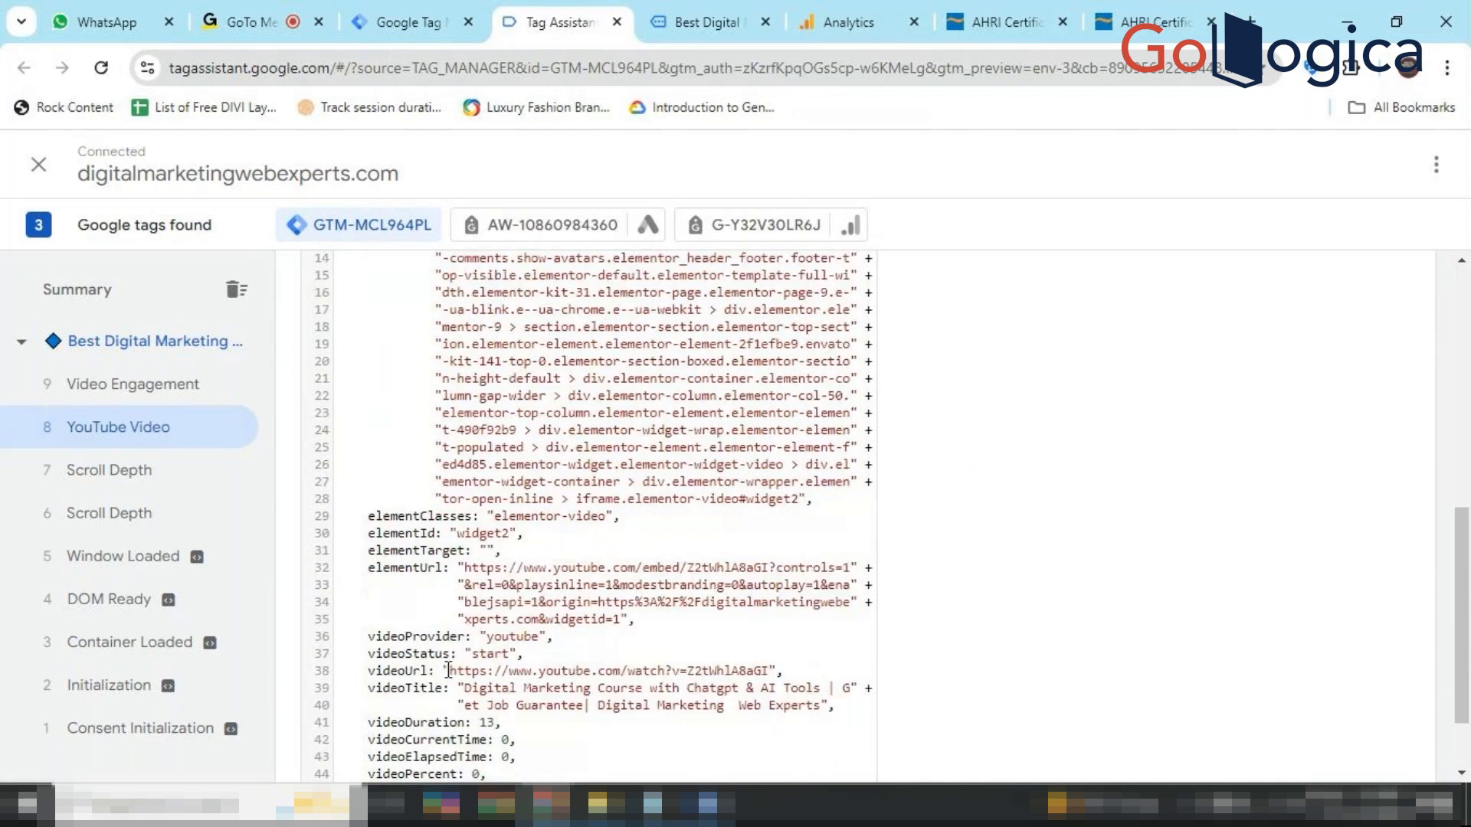
pyautogui.scroll(1, 449, 670)
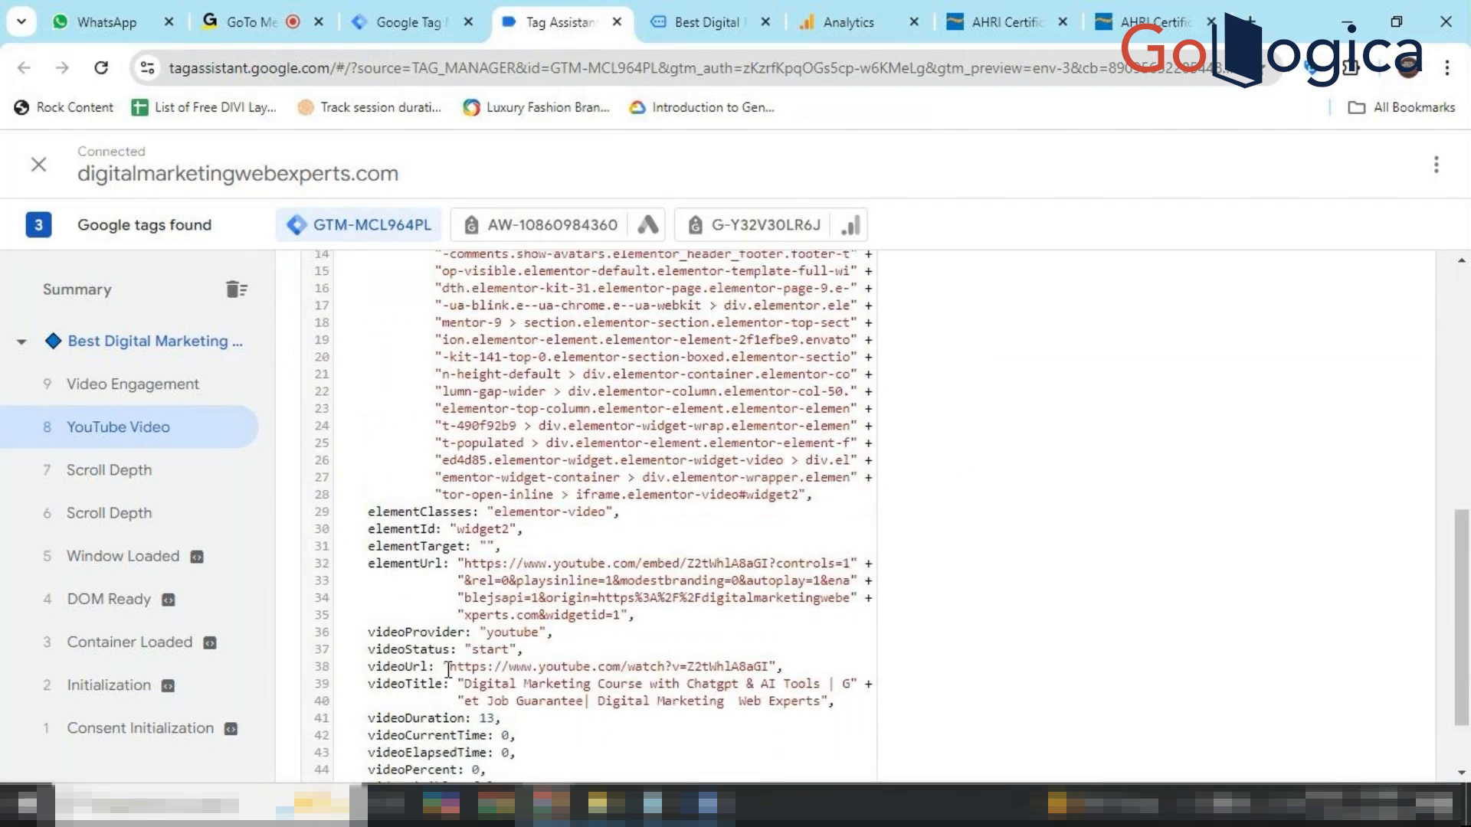
pyautogui.scroll(6, 448, 668)
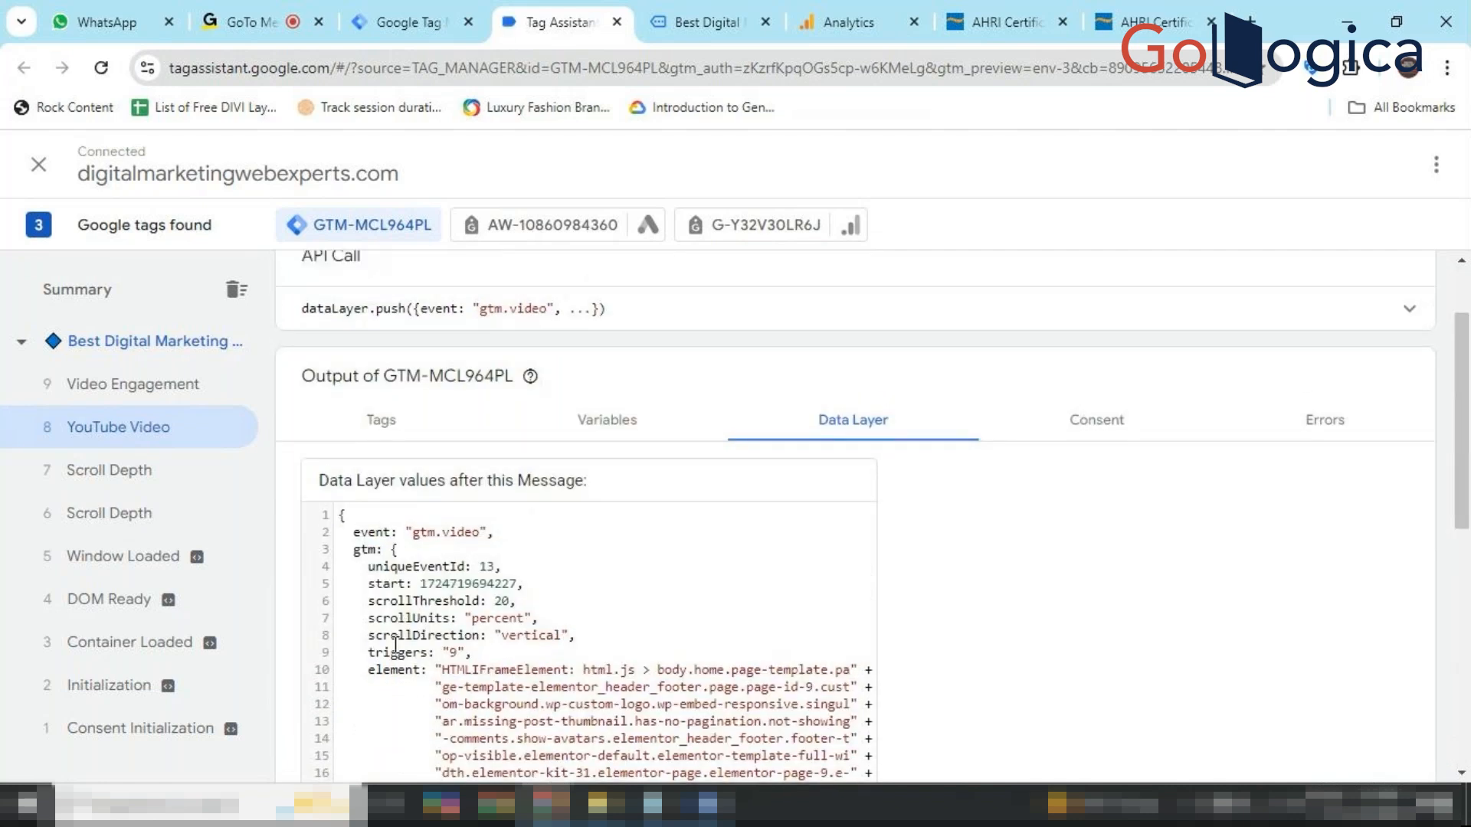
pyautogui.click(180, 527)
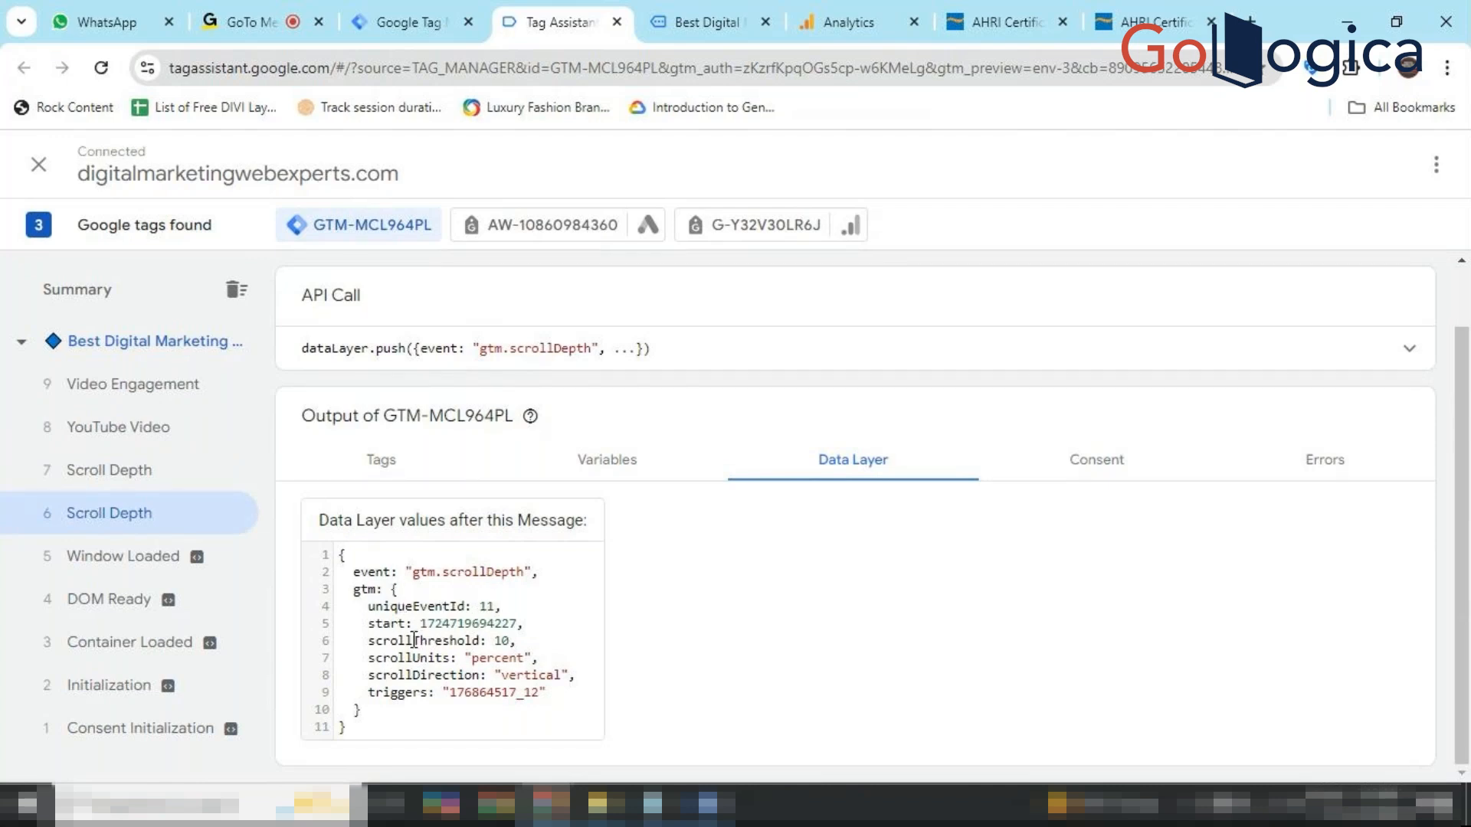
pyautogui.tripleClick(507, 644)
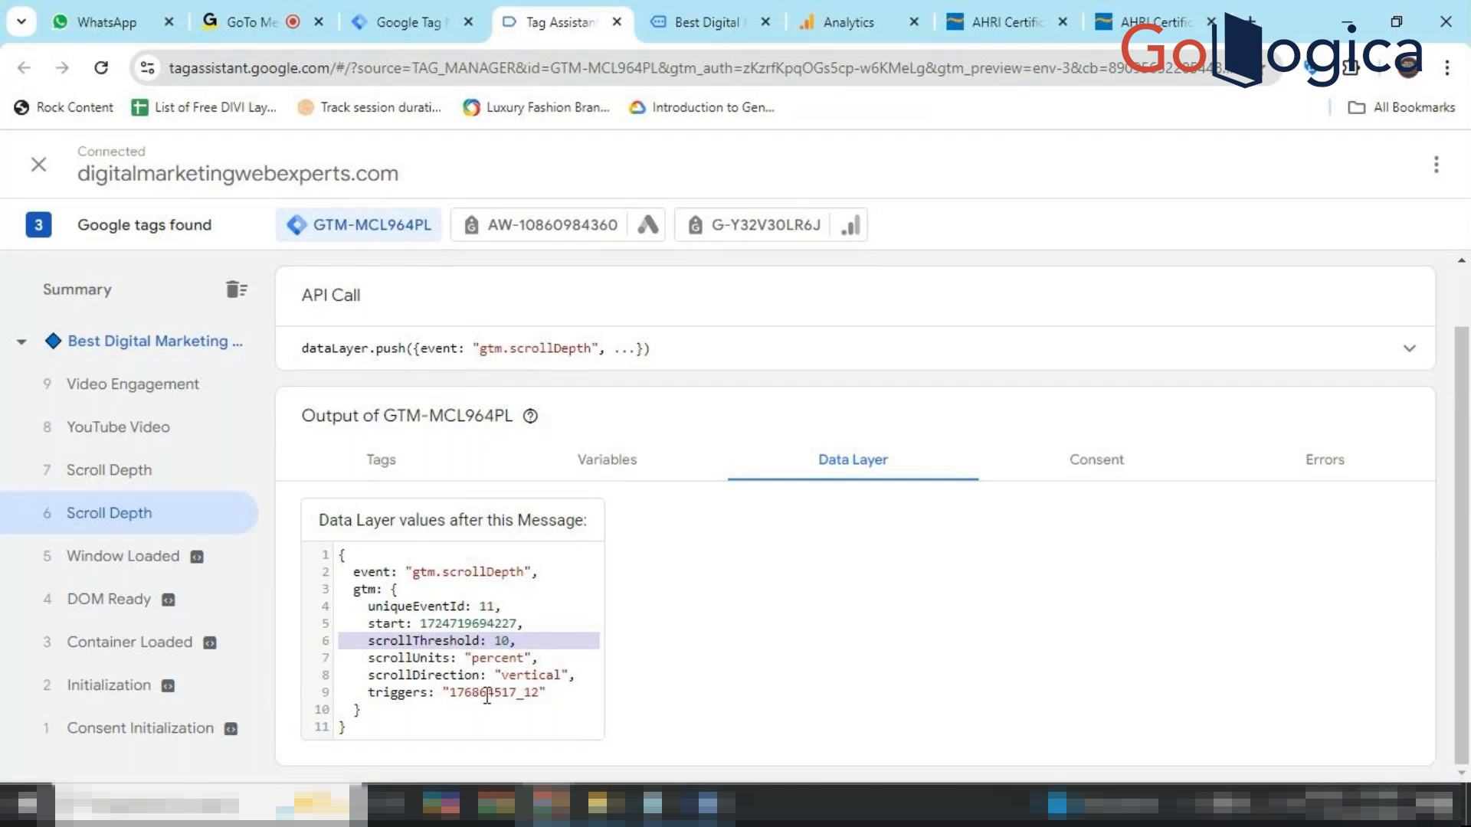
pyautogui.click(495, 693)
pyautogui.click(494, 693)
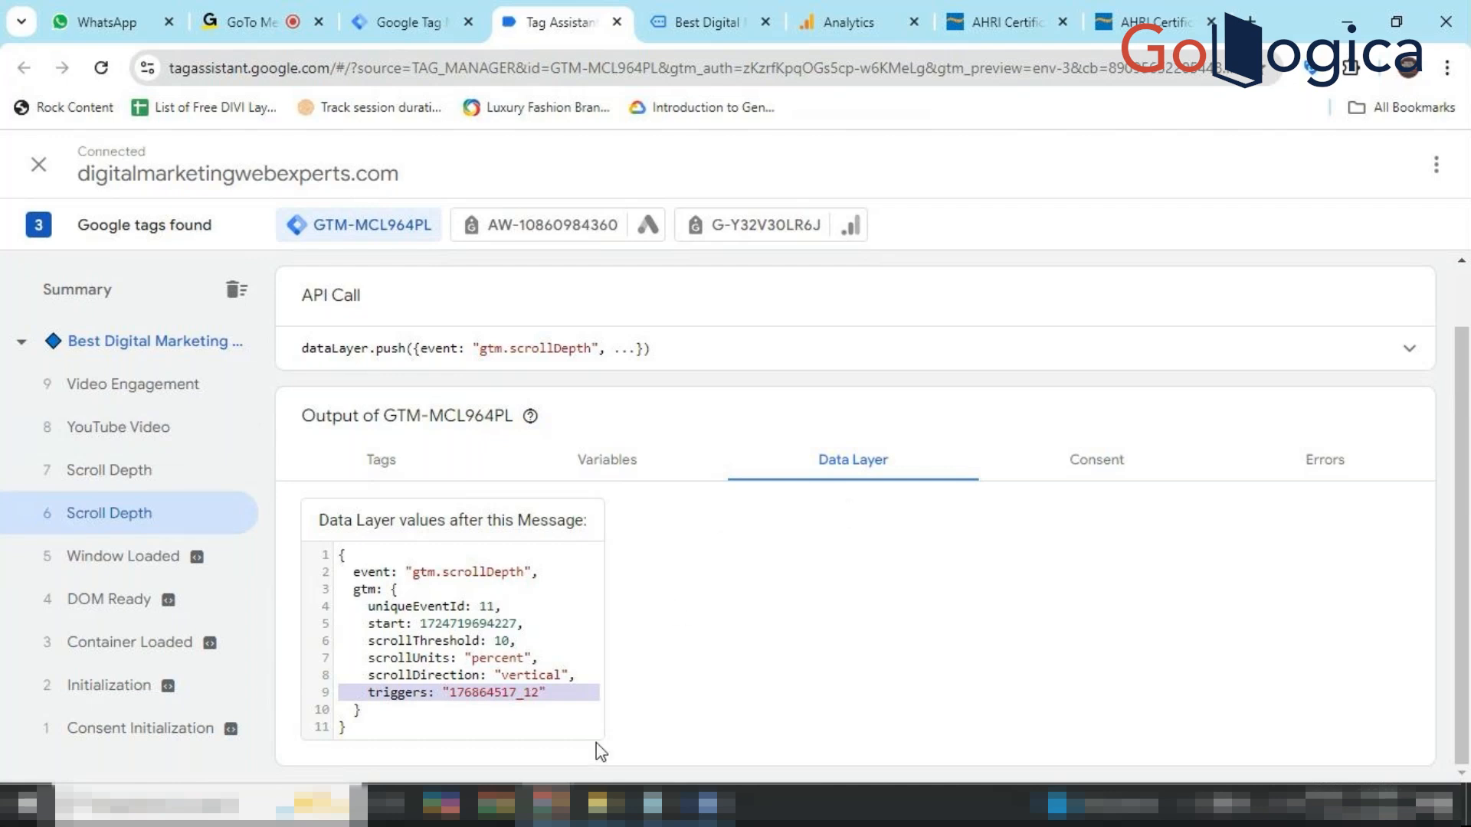
pyautogui.moveTo(548, 804)
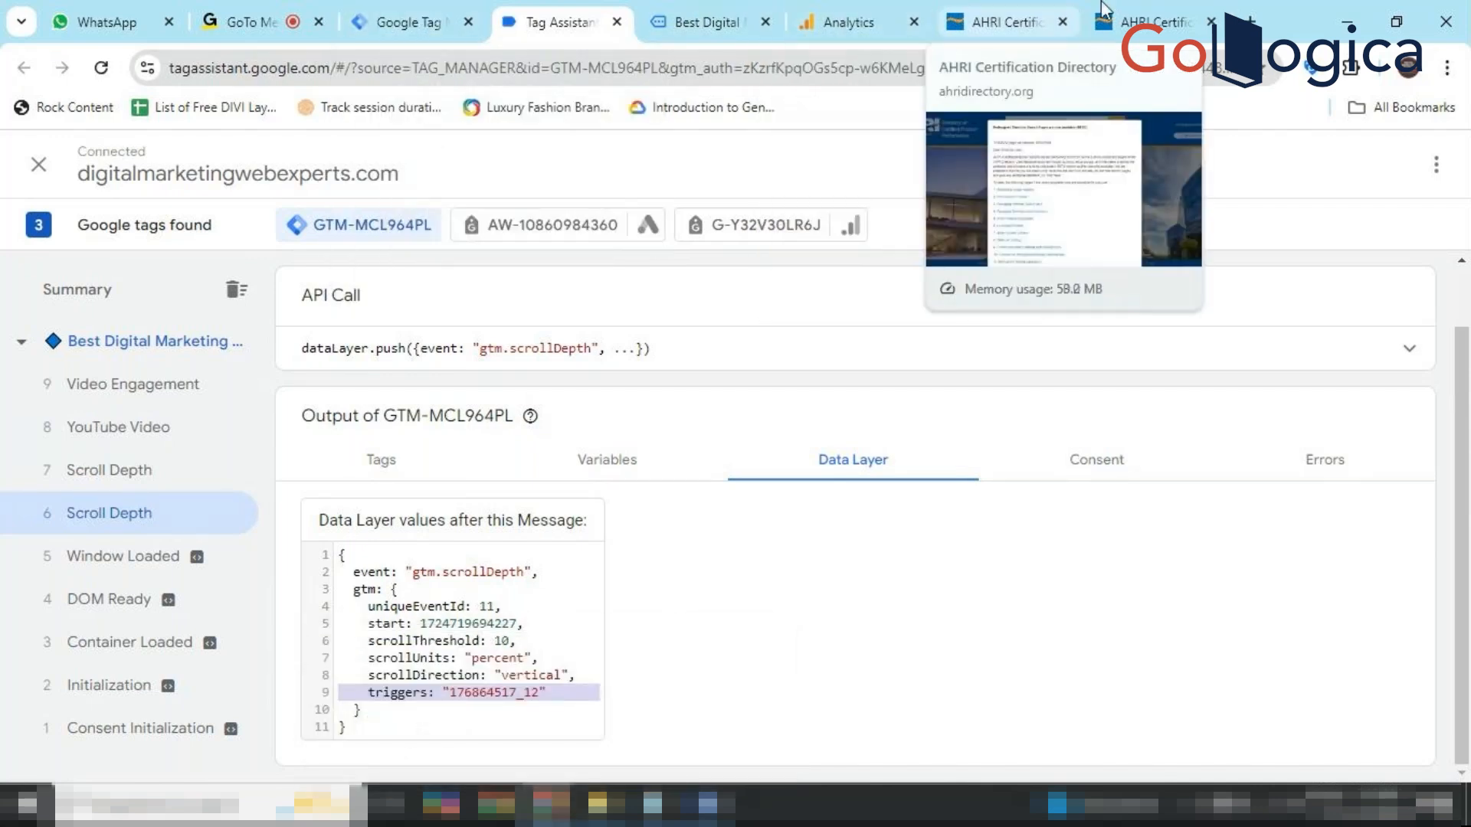
# Return to the AHRI furnace search tab and close the Fuel Type dropdown unselected.
pyautogui.click(1149, 21)
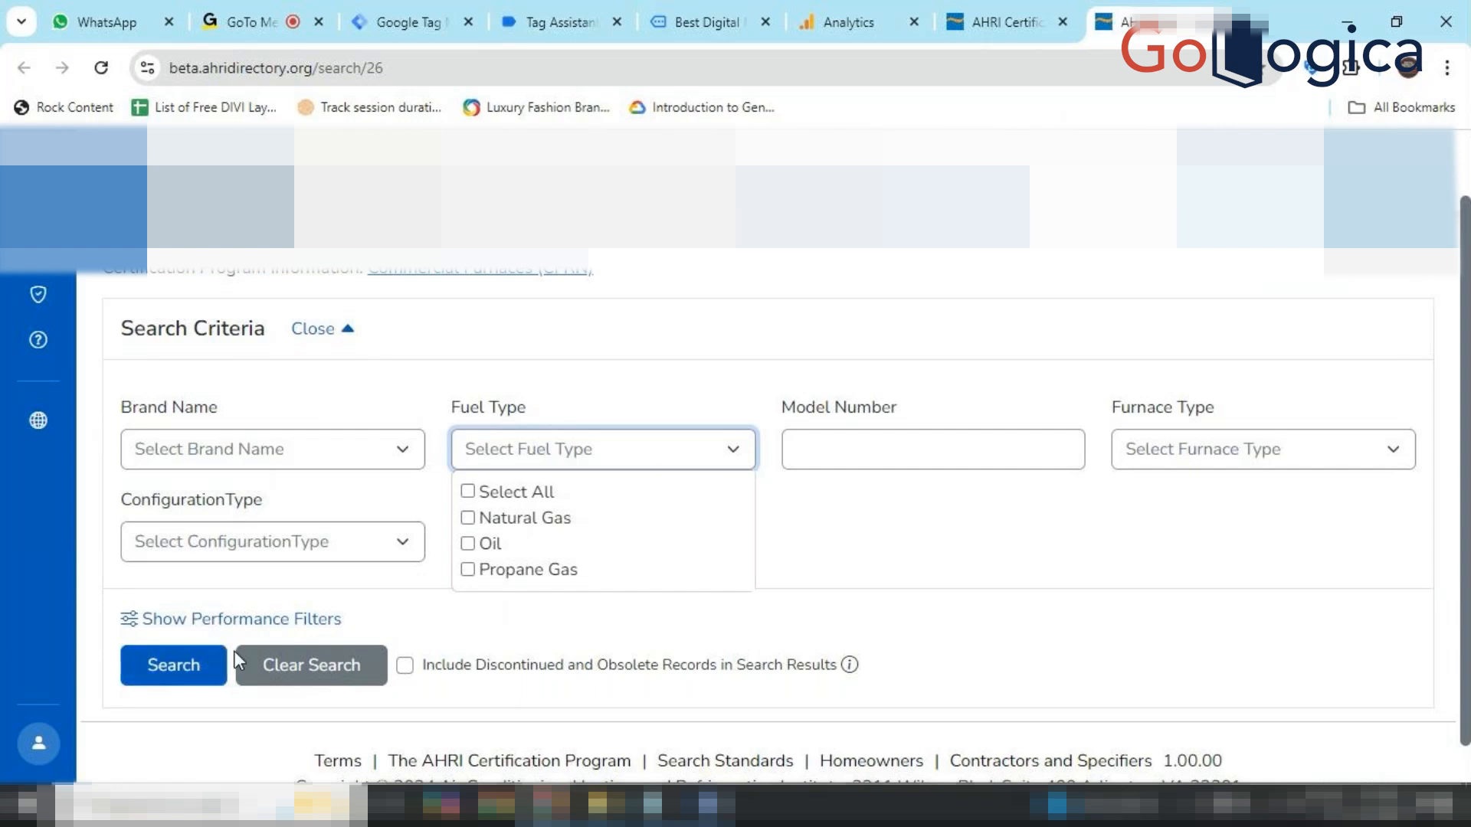
pyautogui.moveTo(548, 804)
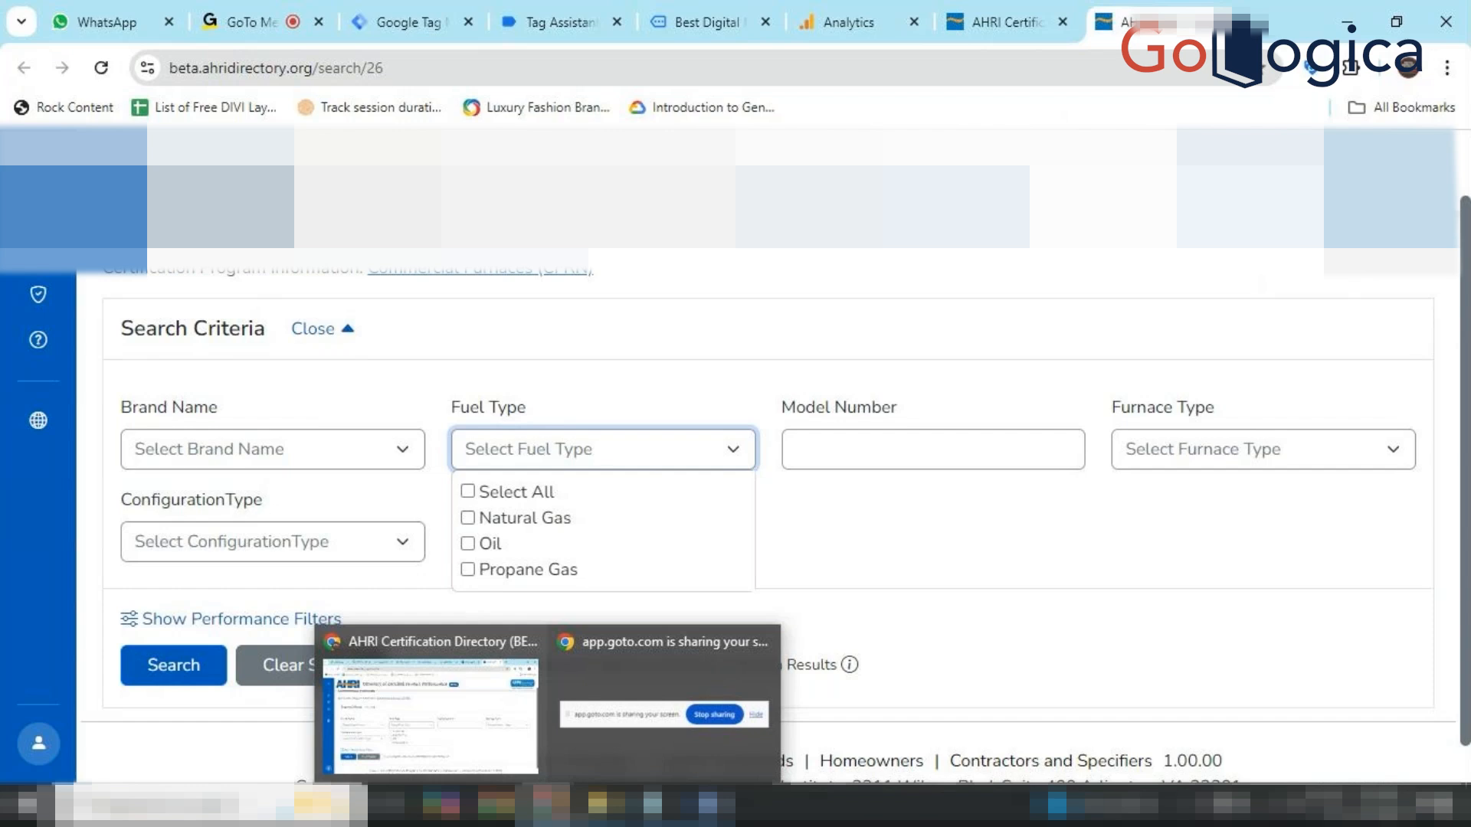
pyautogui.click(1046, 648)
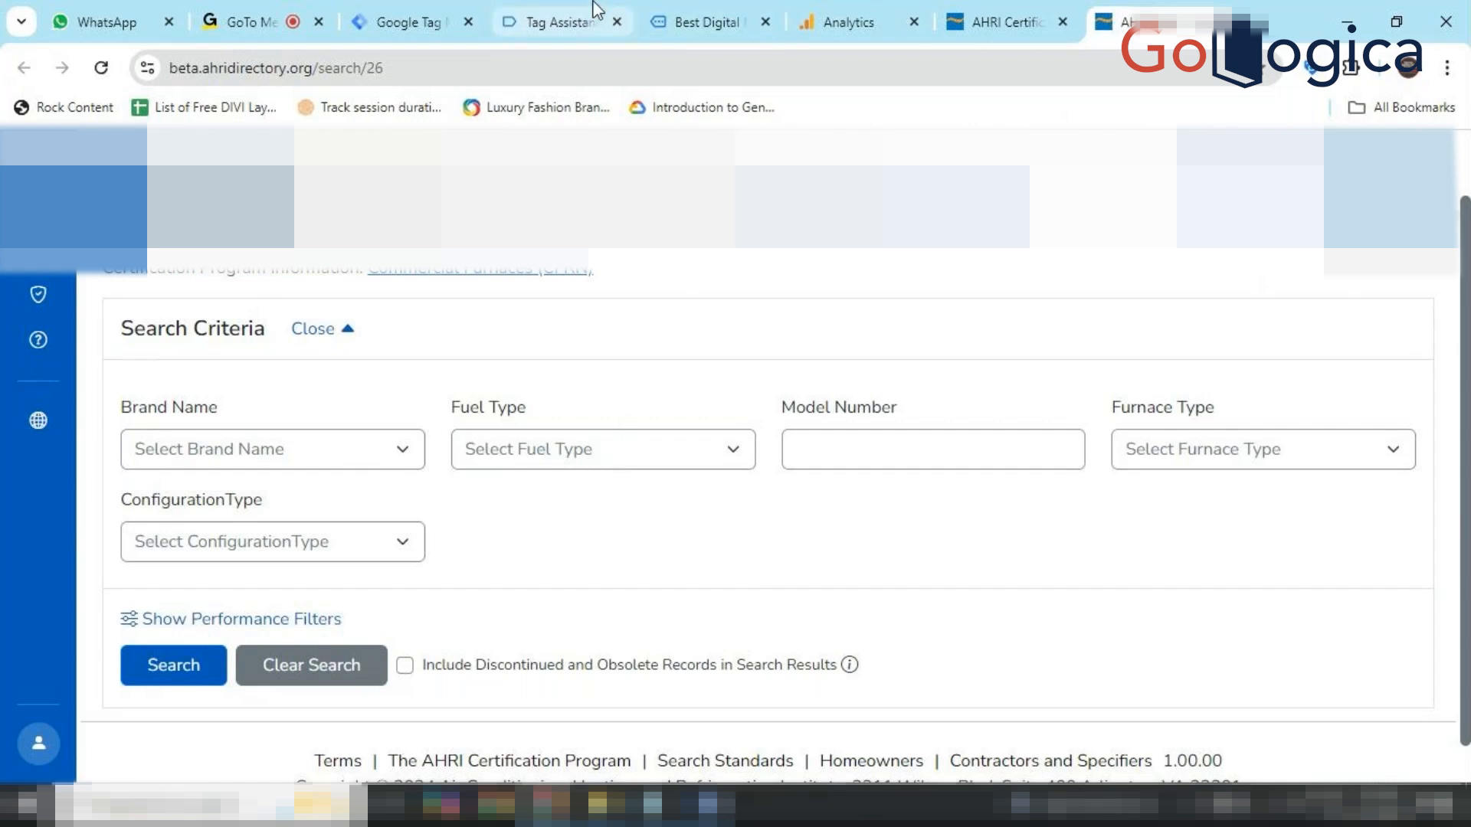
# Check GTM's Built-In Variables page, then return to the guide's Step 3 in Word.
pyautogui.click(421, 12)
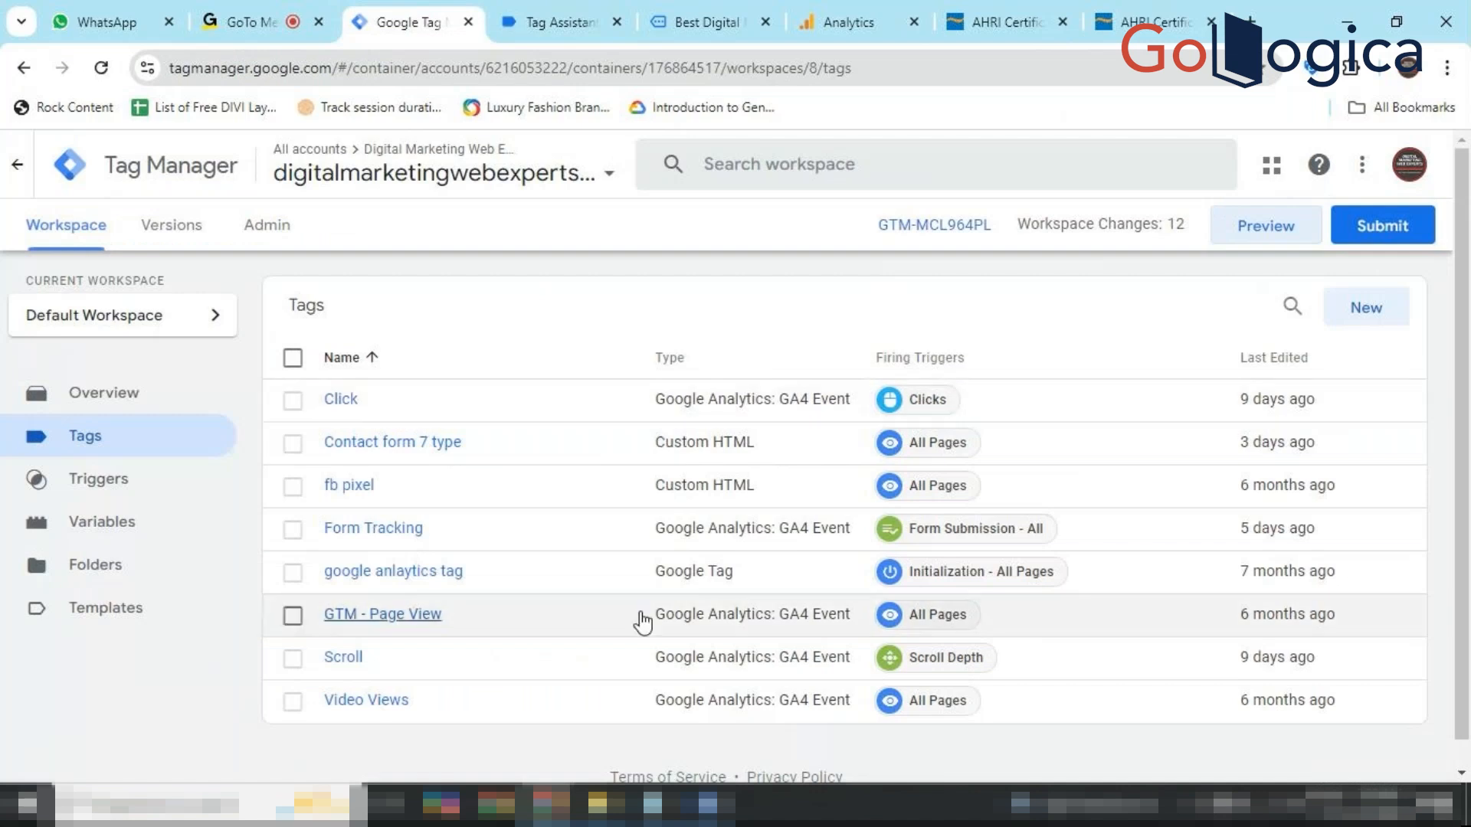
pyautogui.click(707, 804)
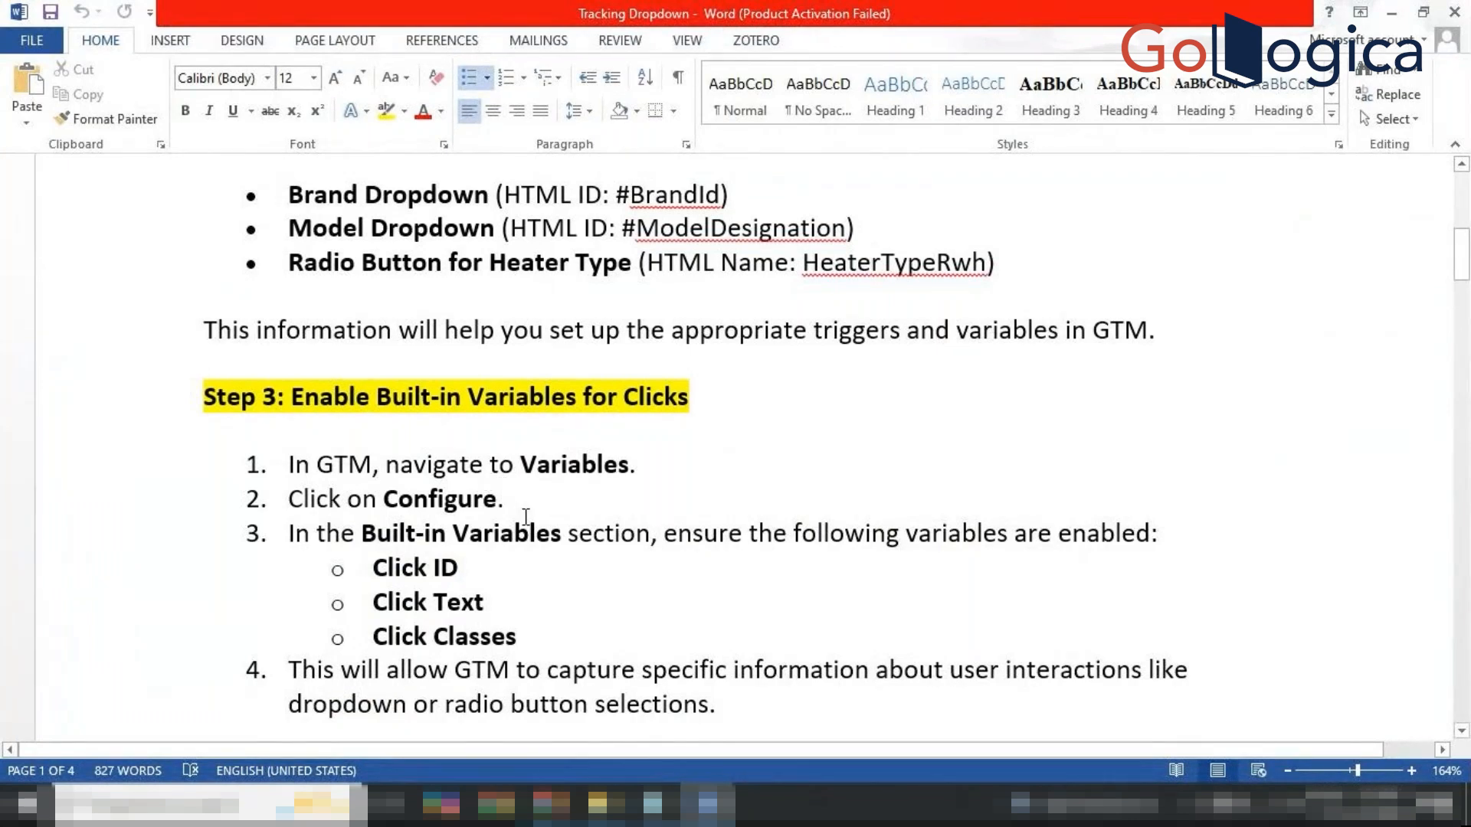
pyautogui.click(550, 804)
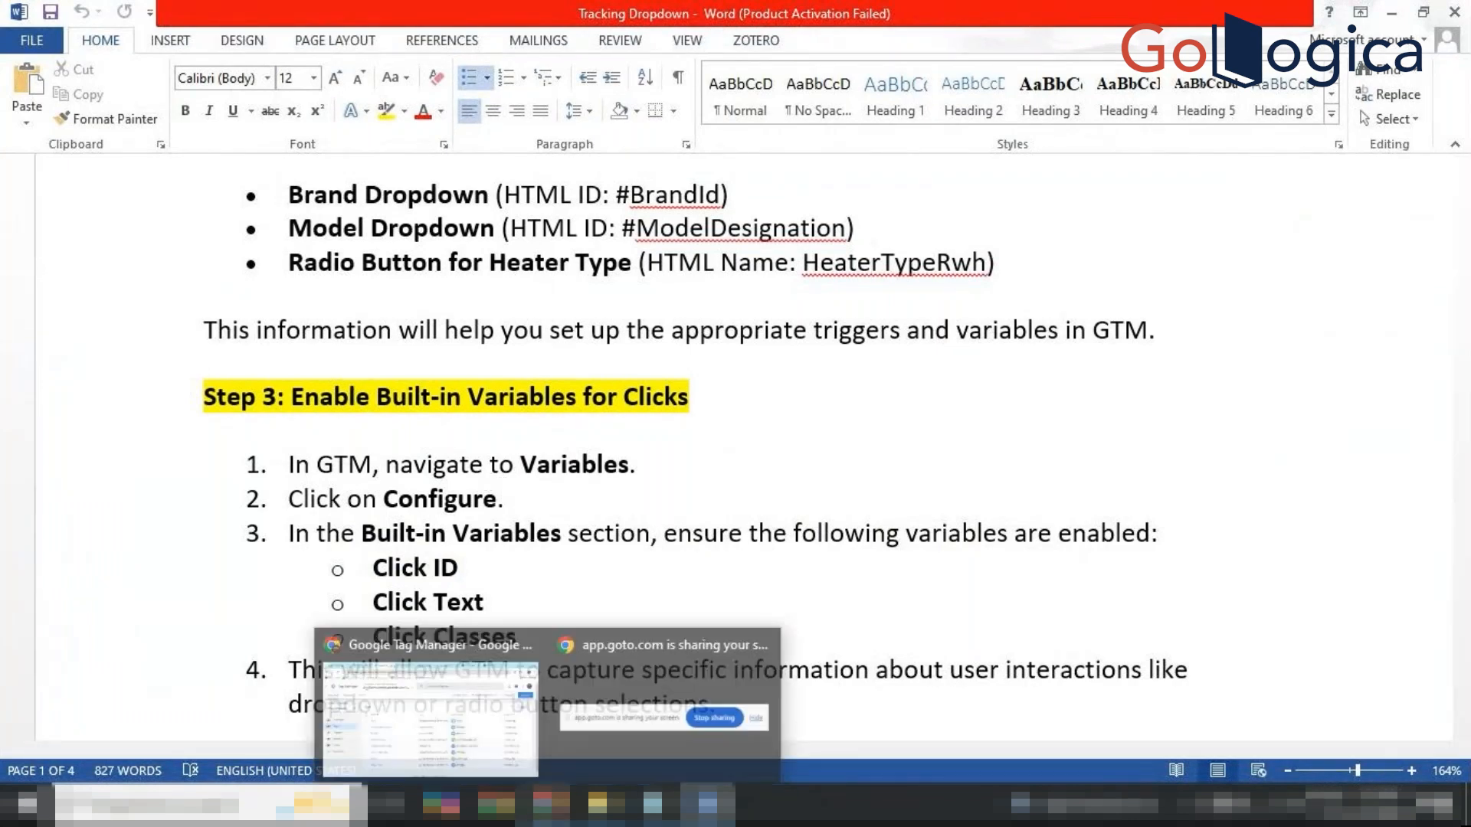
pyautogui.click(429, 681)
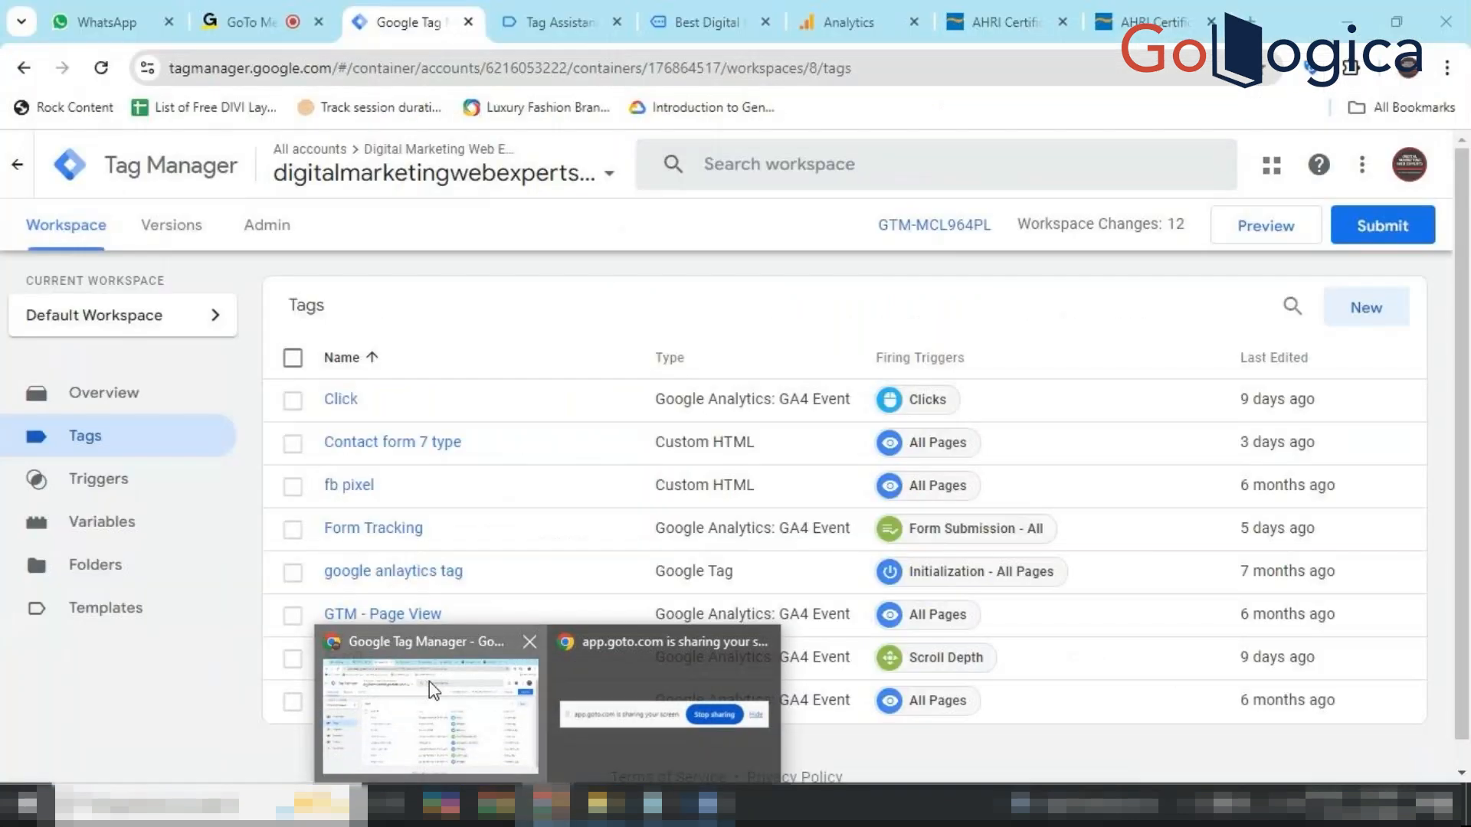
pyautogui.click(108, 529)
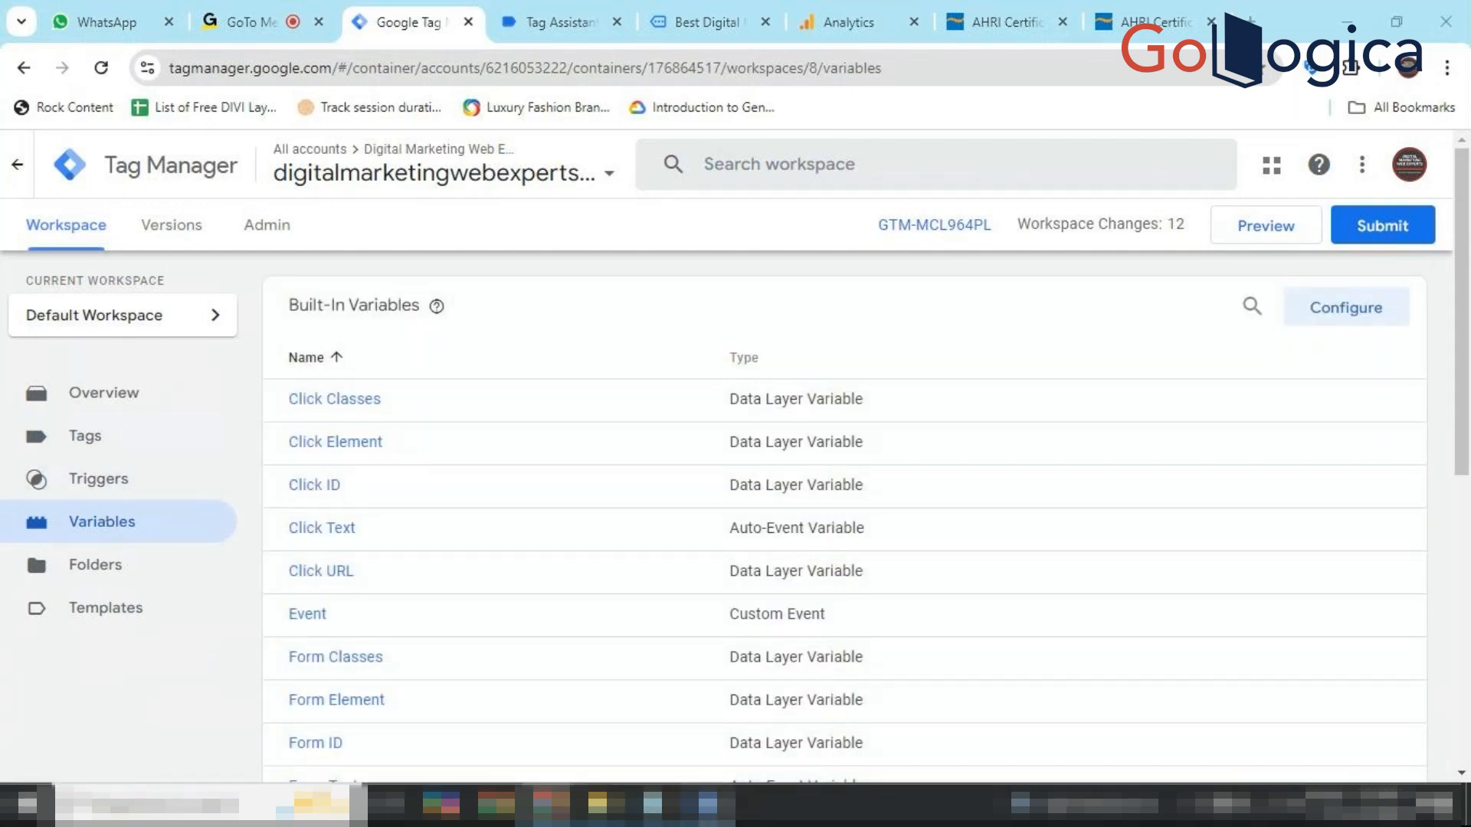
pyautogui.click(707, 806)
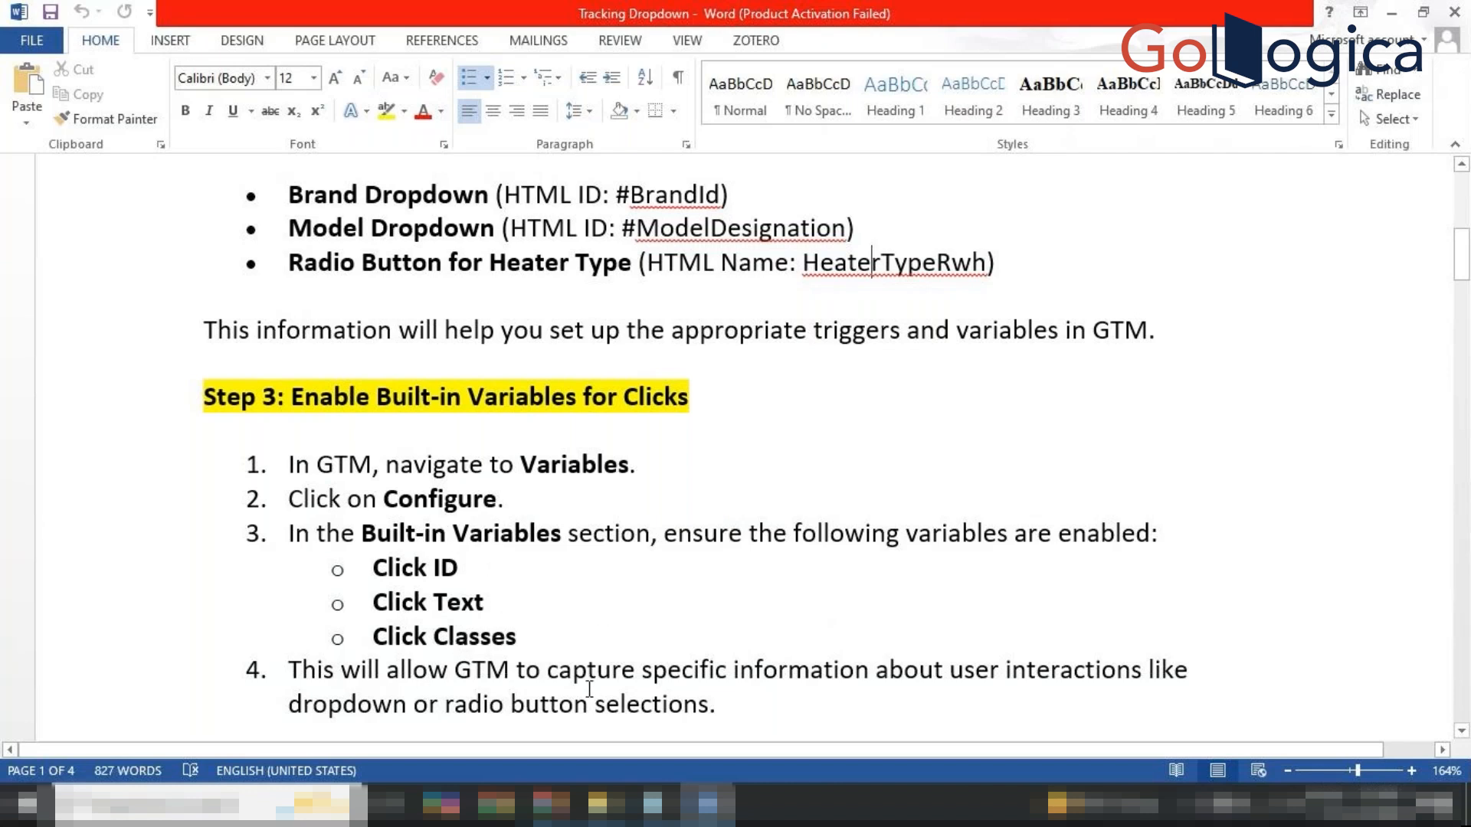
# Reread the guide's Step 3 on built-in click variables, then return to Tag Manager's Built-In Variables list.
pyautogui.scroll(-2, 590, 689)
pyautogui.scroll(1, 589, 688)
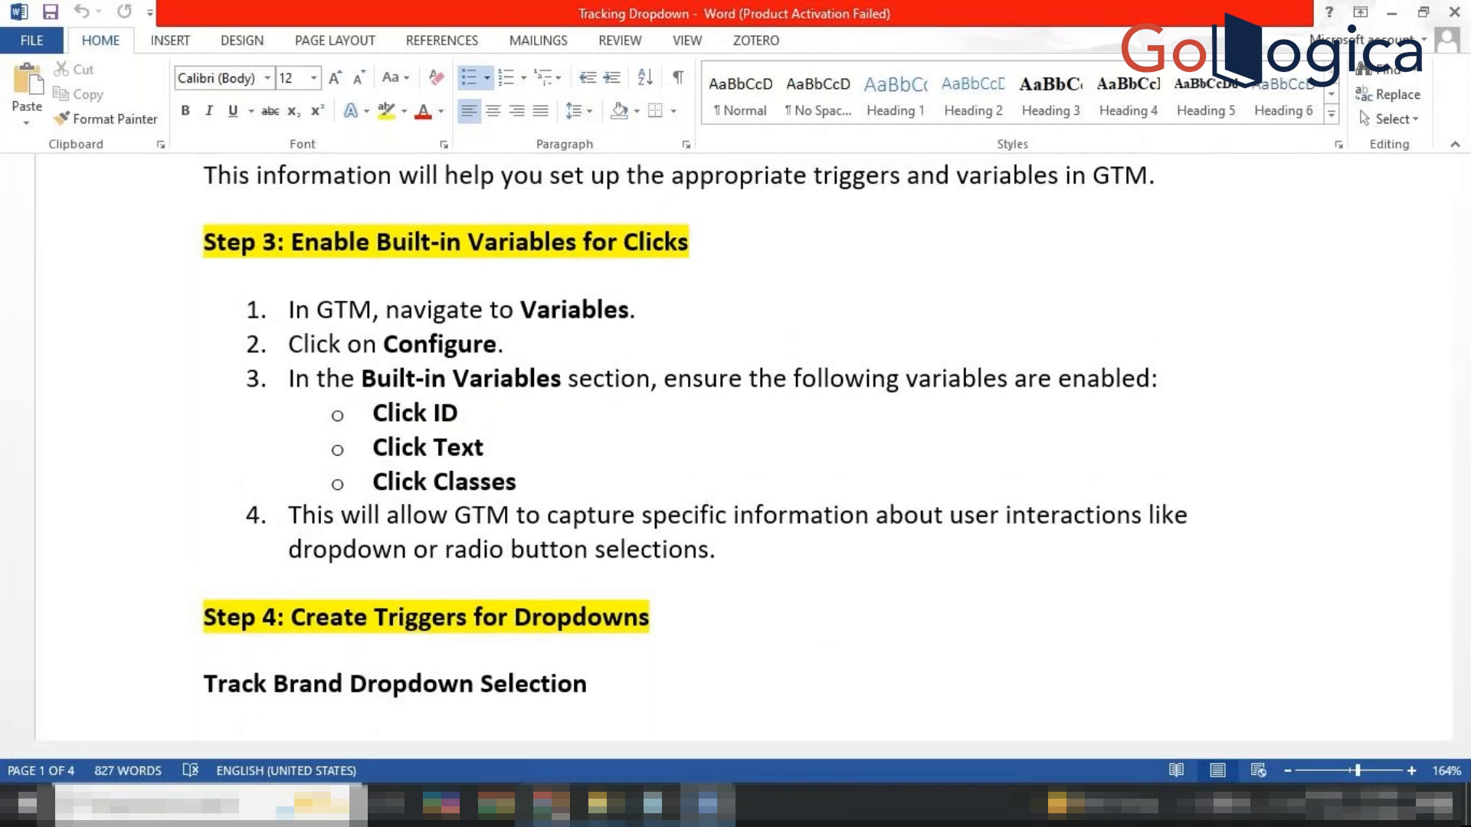
pyautogui.moveTo(552, 804)
pyautogui.click(482, 703)
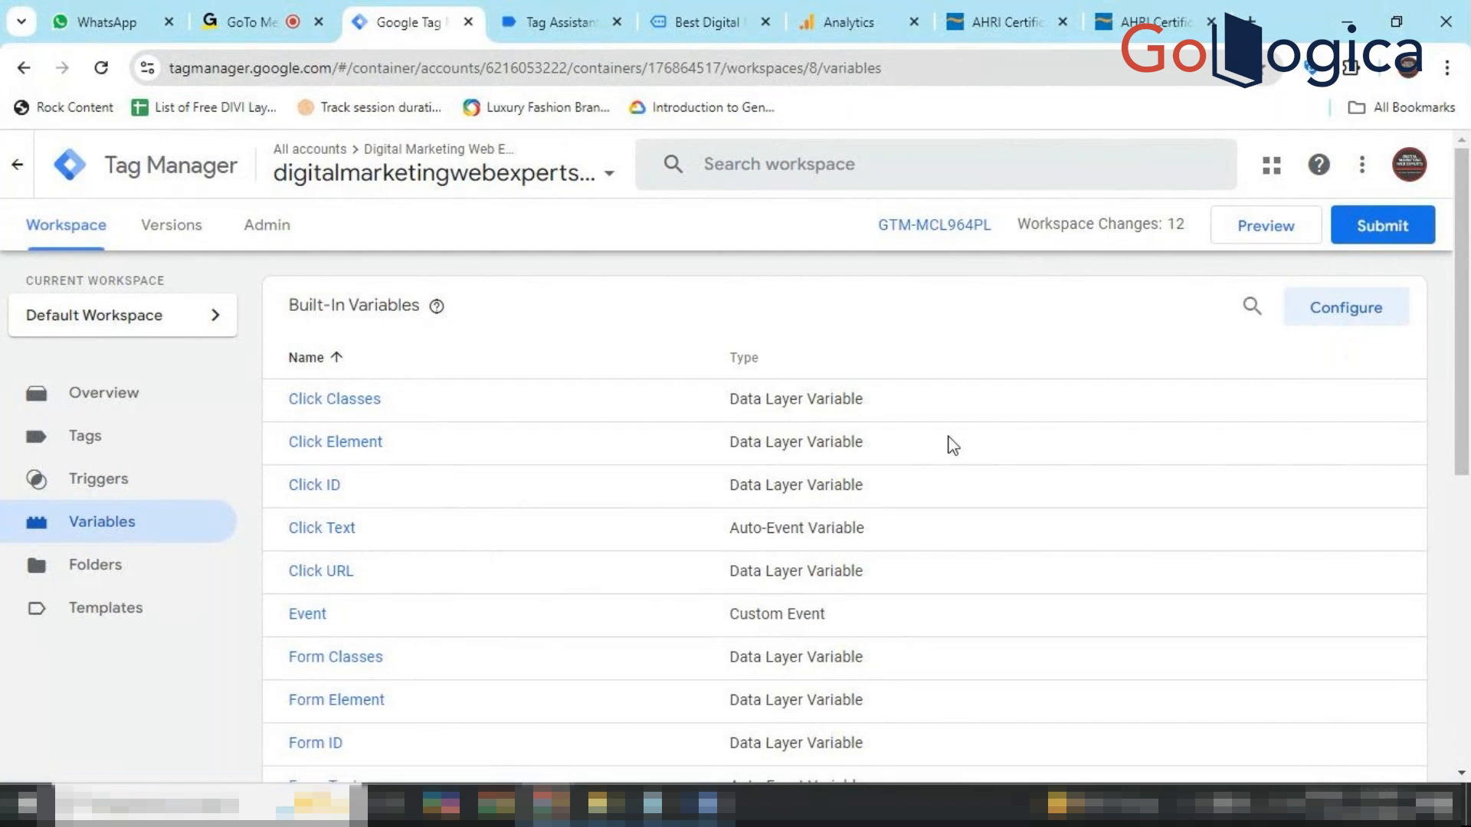
# Try unticking the Click ID built-in variable and dismiss the deletion error so it stays enabled.
pyautogui.click(1340, 308)
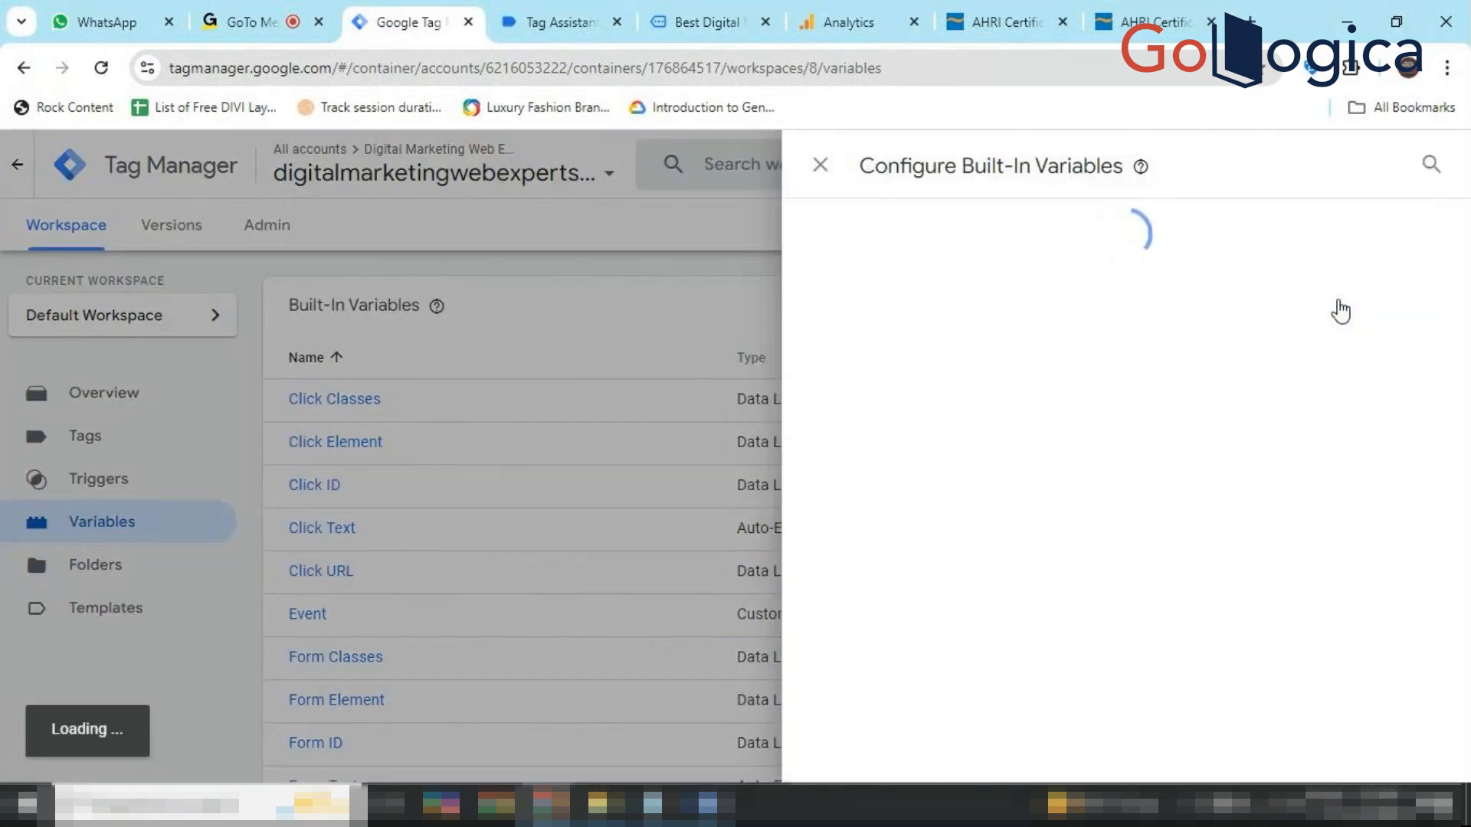
pyautogui.scroll(-2, 1149, 506)
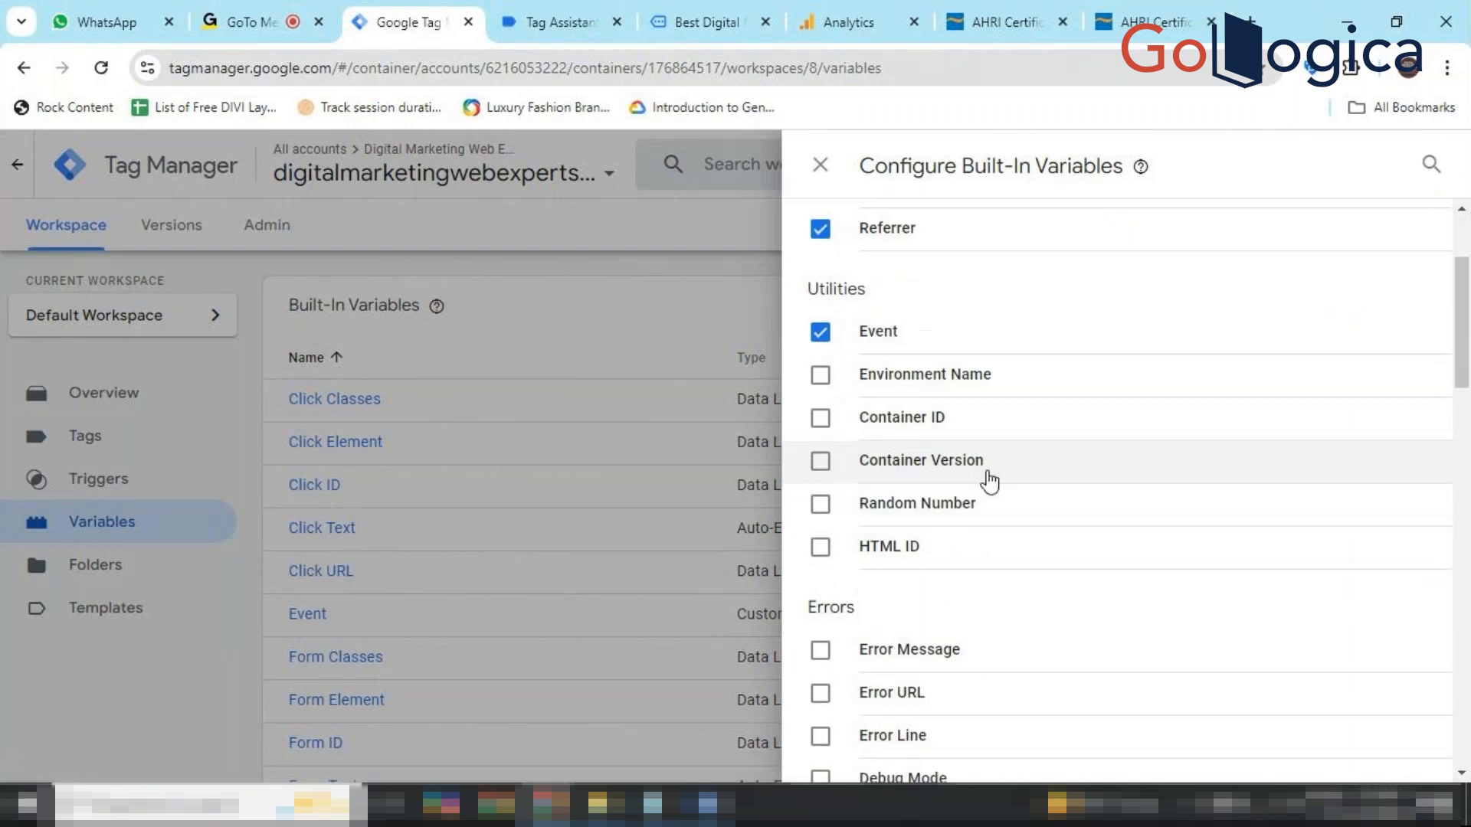
pyautogui.scroll(-6, 838, 545)
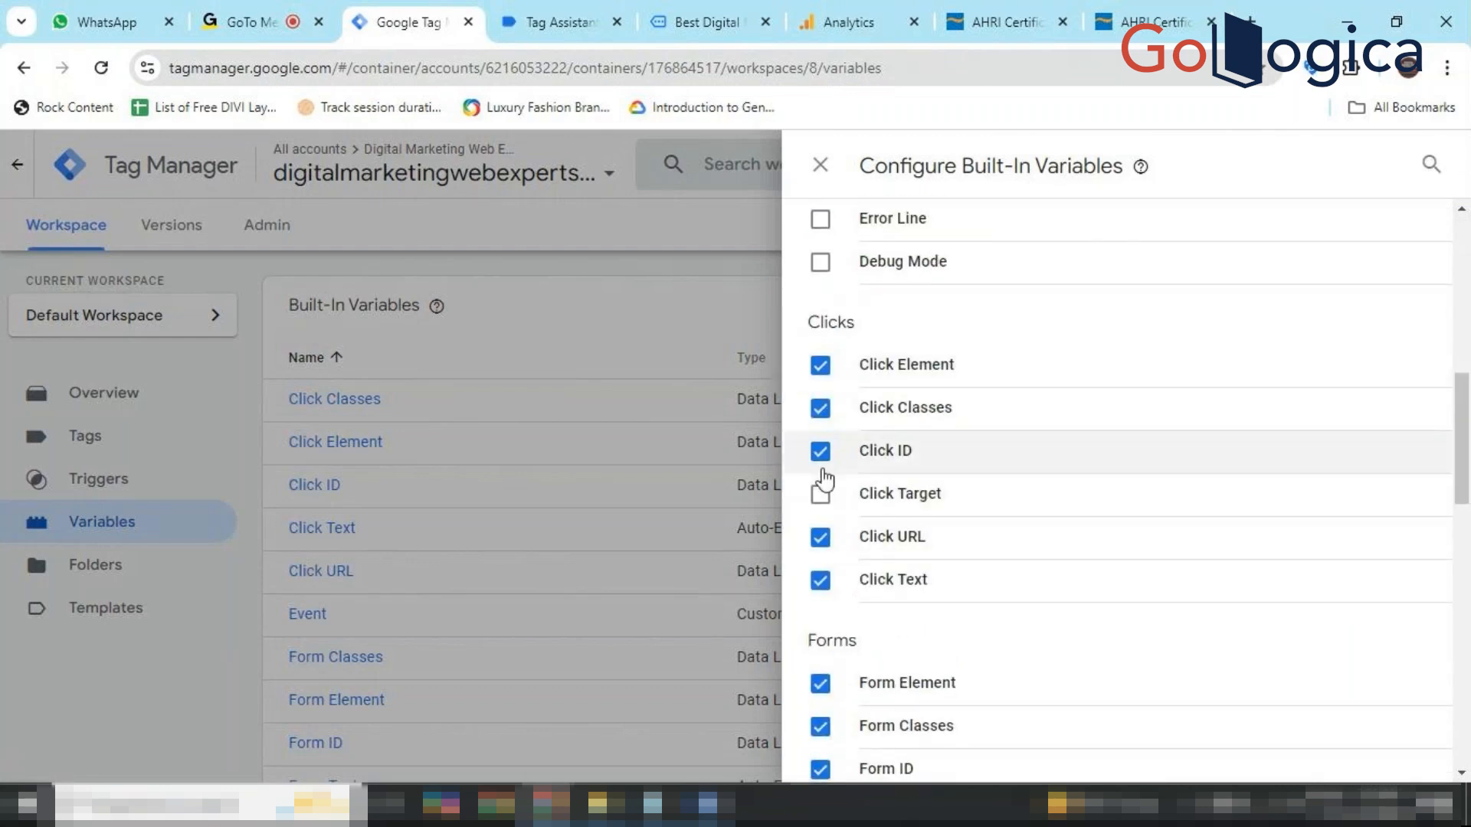
pyautogui.click(822, 458)
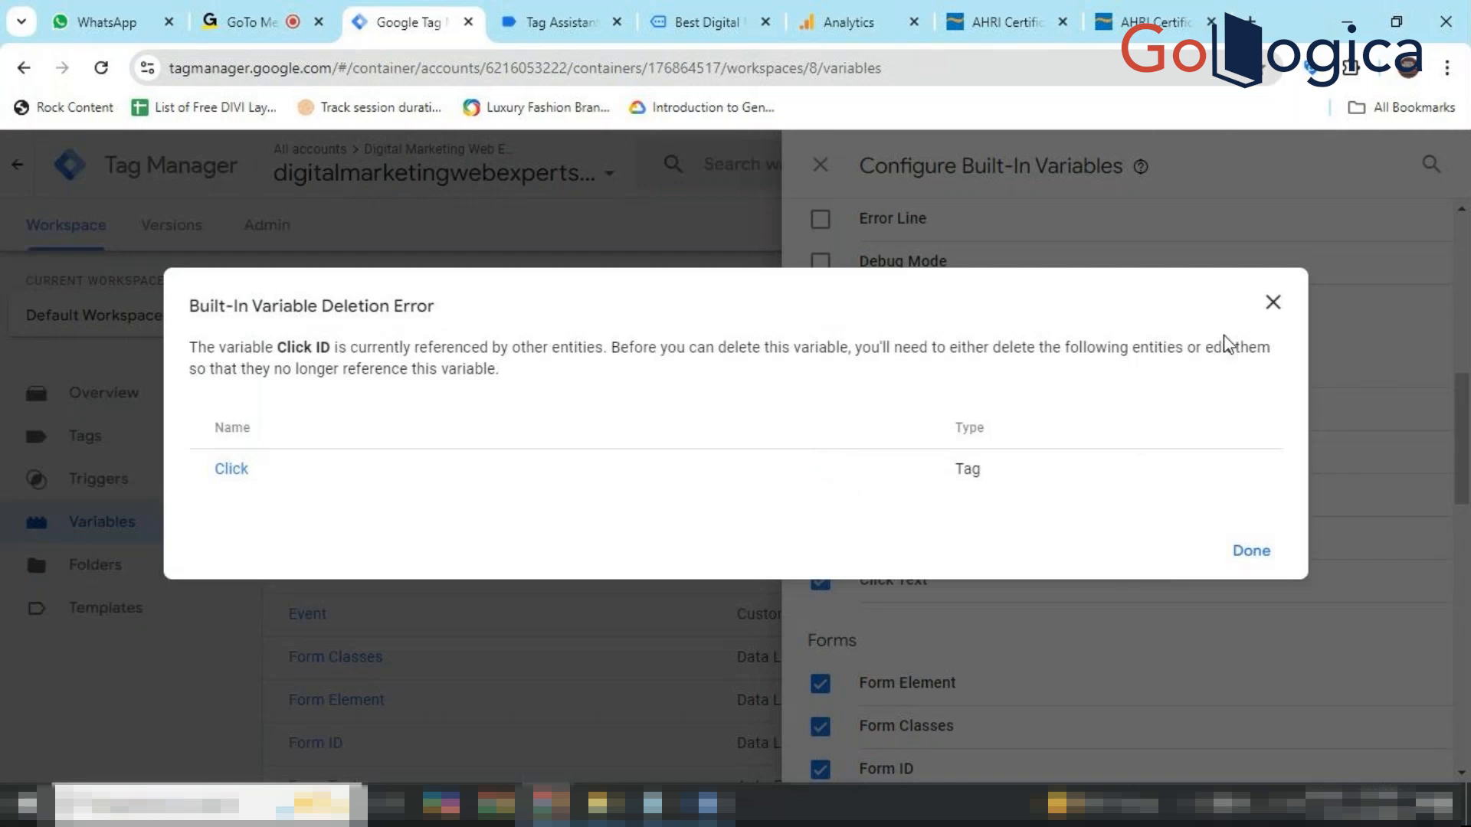
pyautogui.click(1253, 555)
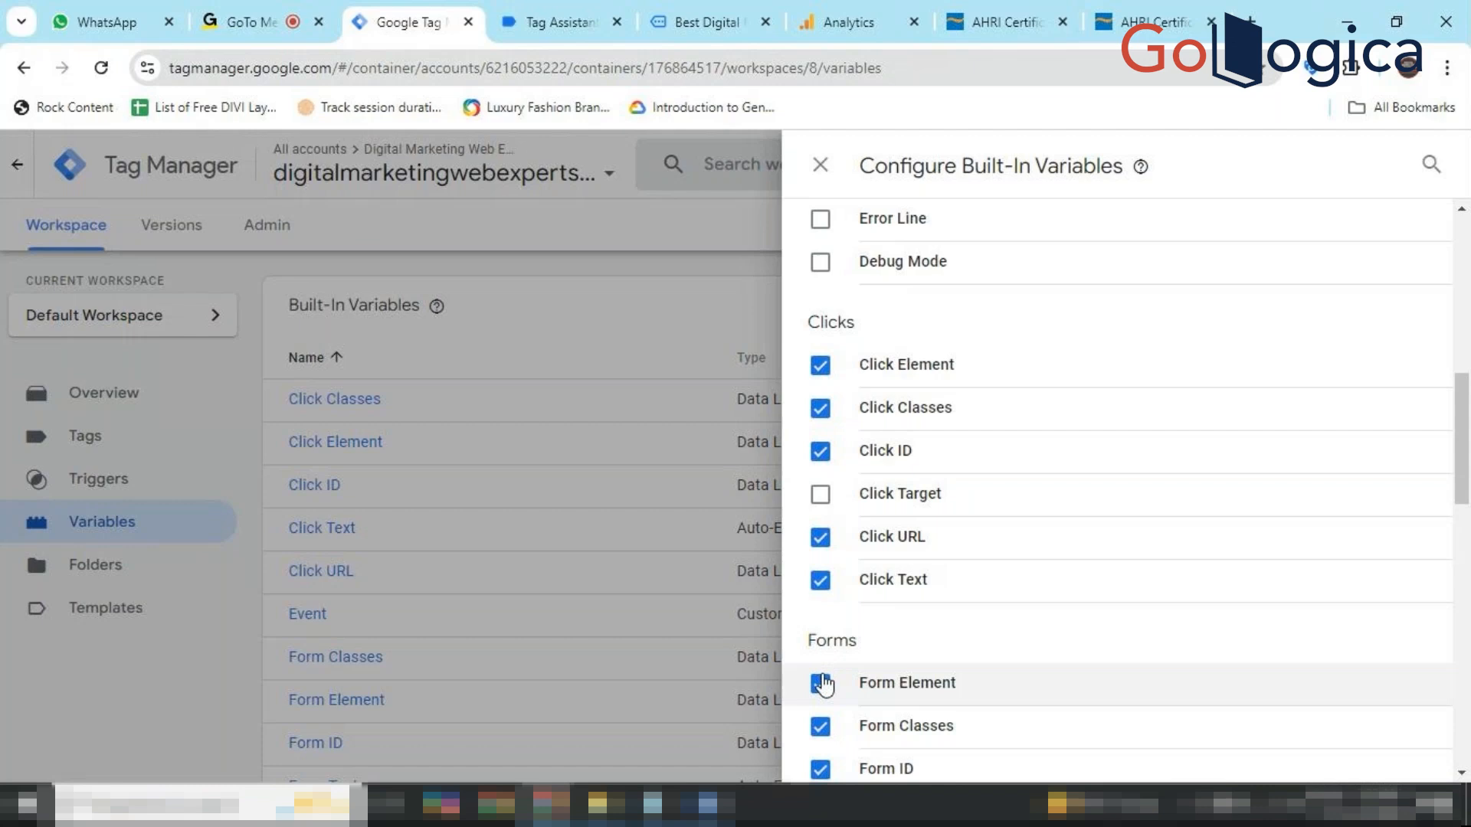
# Enable the Click Target and Form Target built-in variables.
pyautogui.scroll(-1, 827, 727)
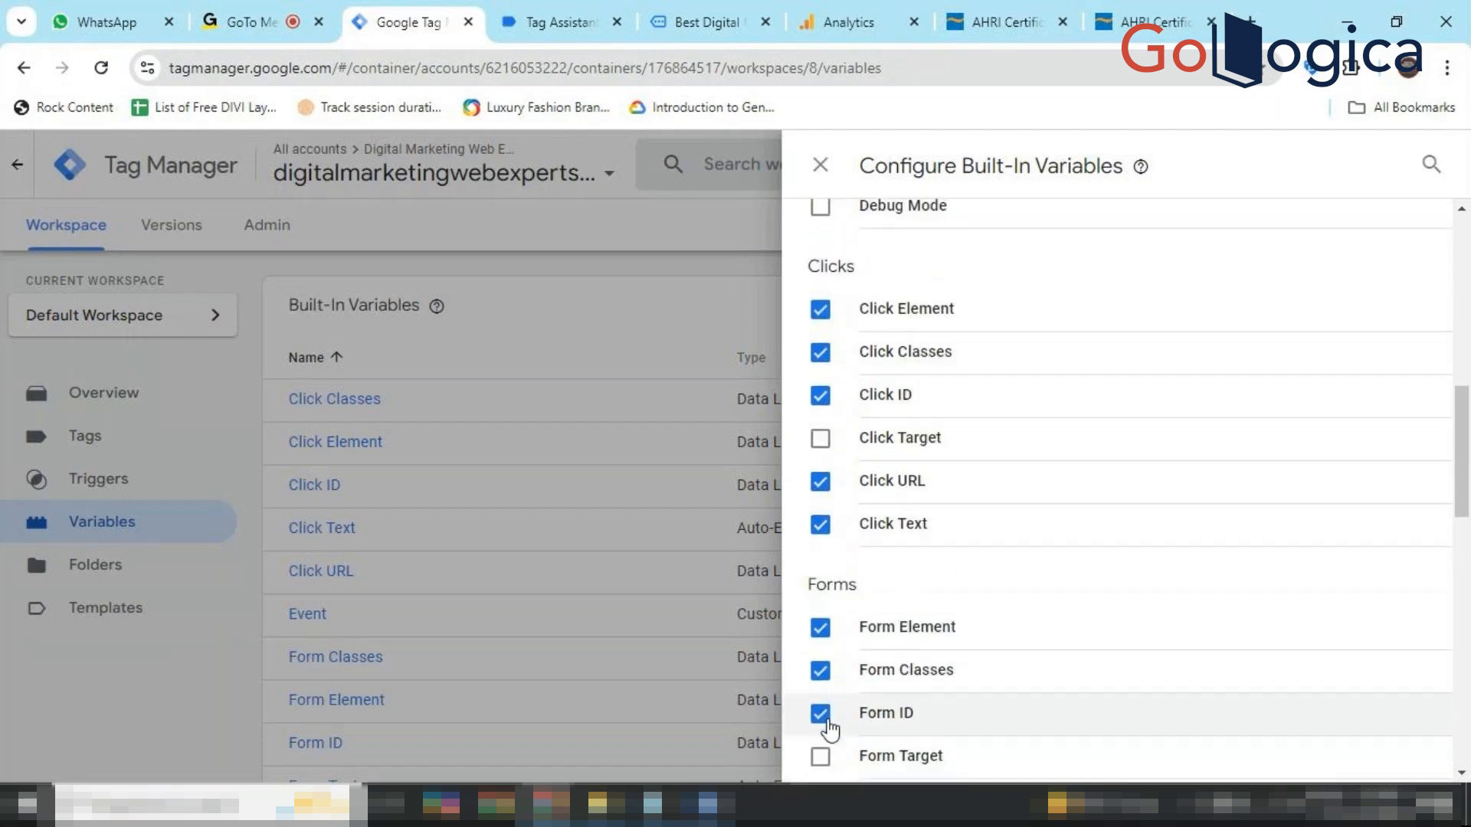
pyautogui.click(823, 450)
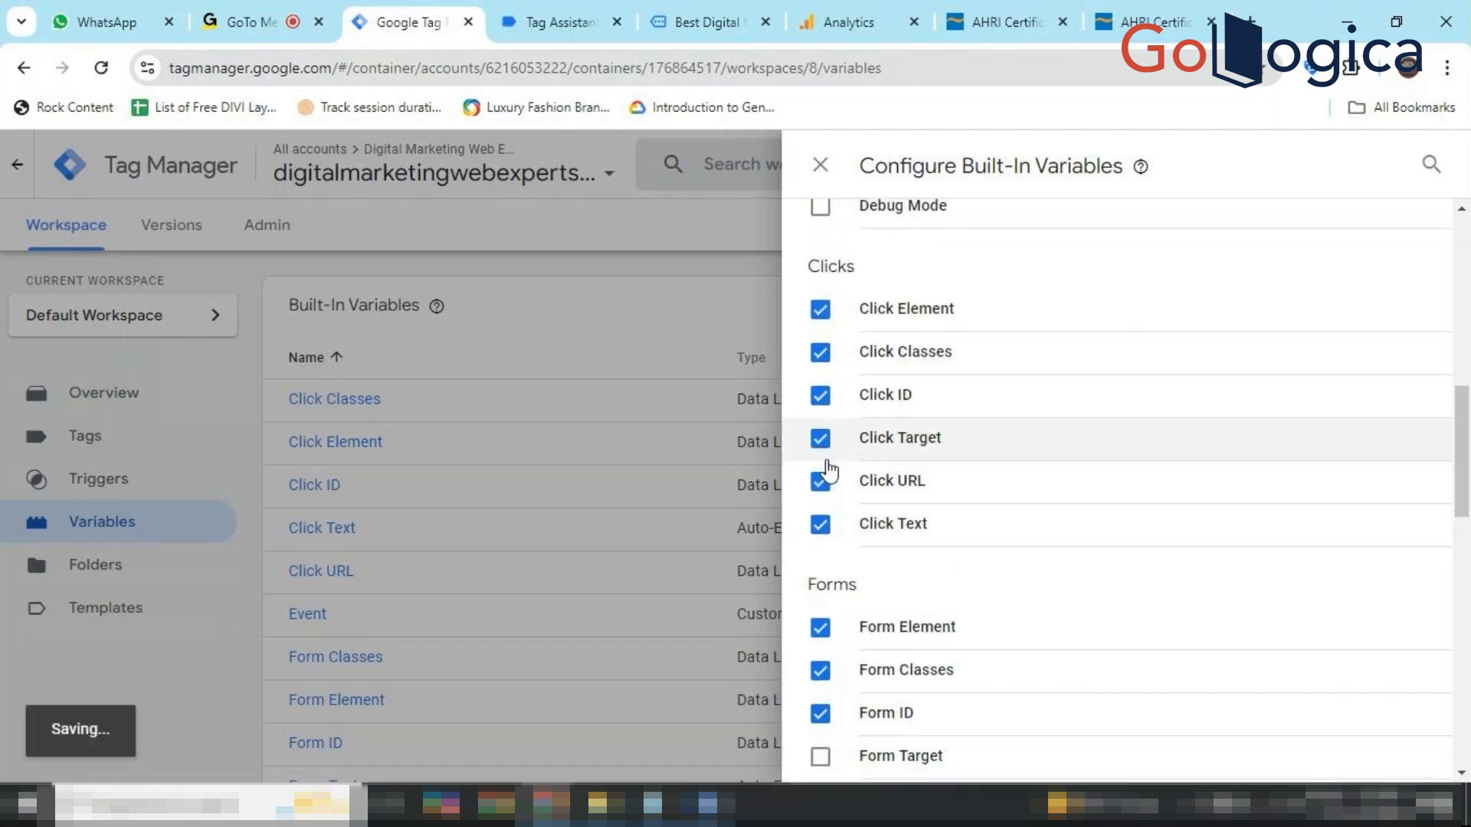
pyautogui.scroll(-2, 859, 546)
pyautogui.scroll(-1, 850, 563)
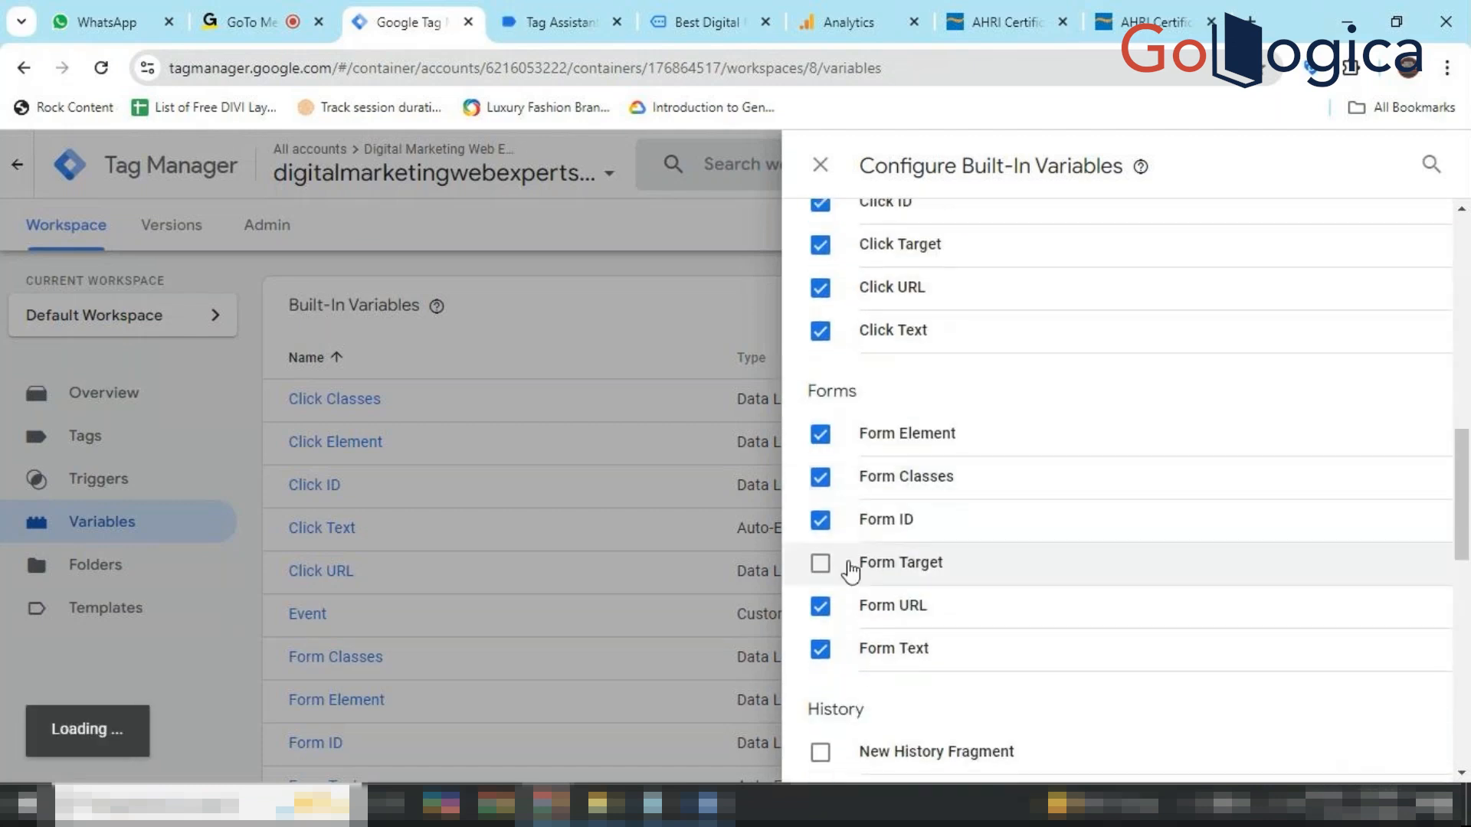
pyautogui.click(820, 565)
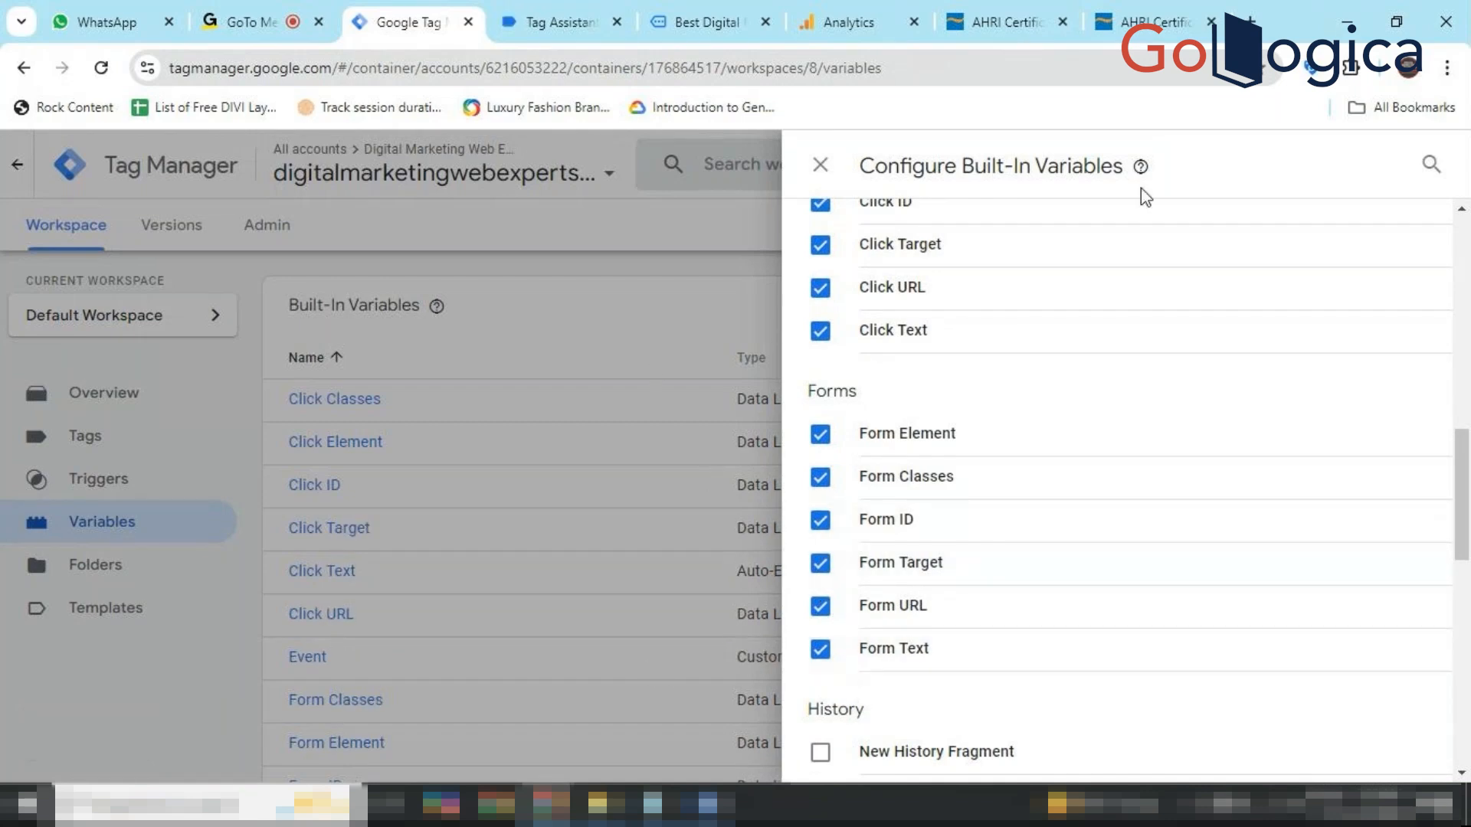
pyautogui.click(821, 166)
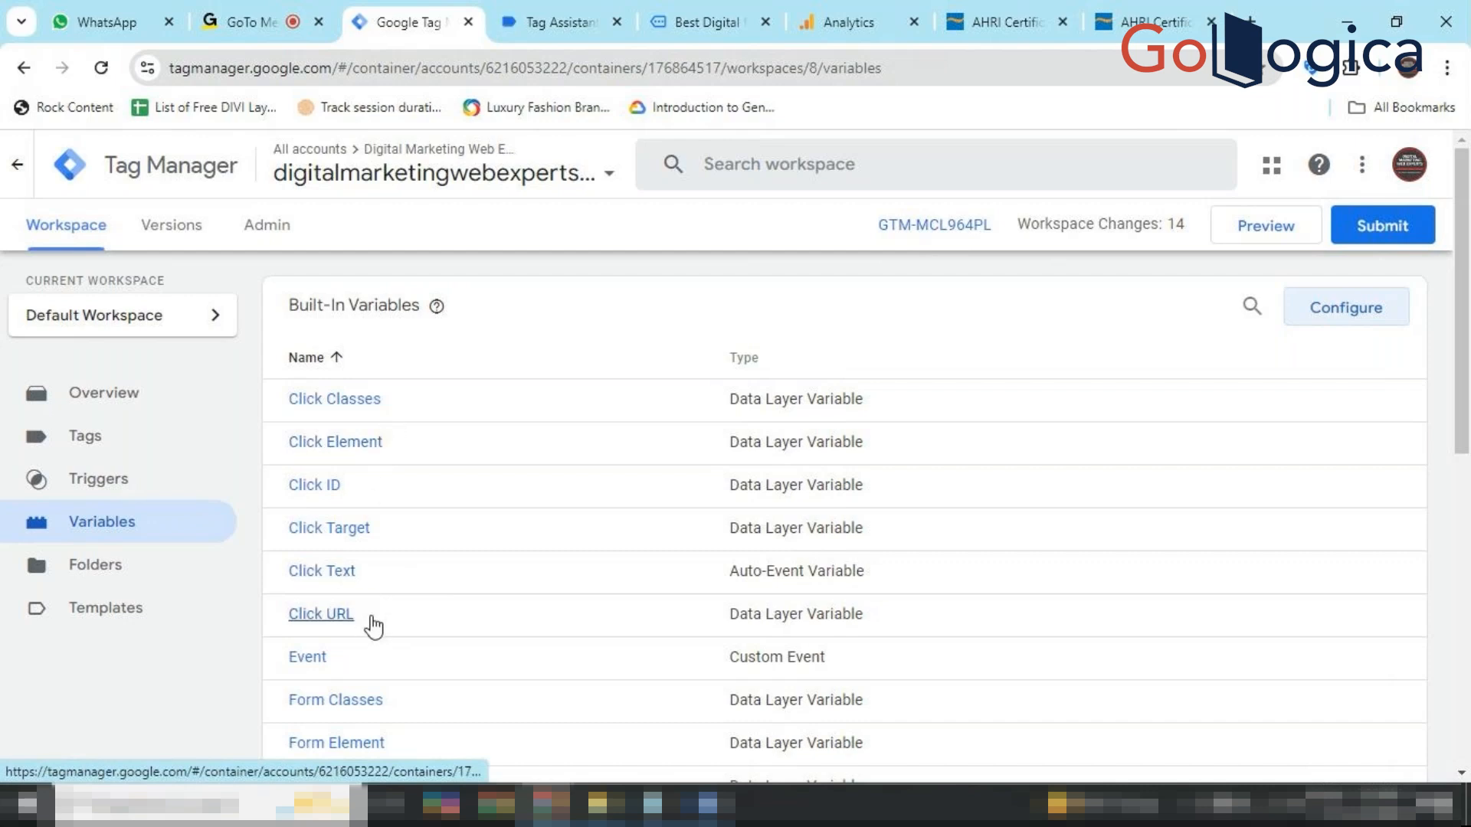
# Read Step 4's trigger-creation instructions in the Tracking Dropdown Word guide.
pyautogui.click(697, 801)
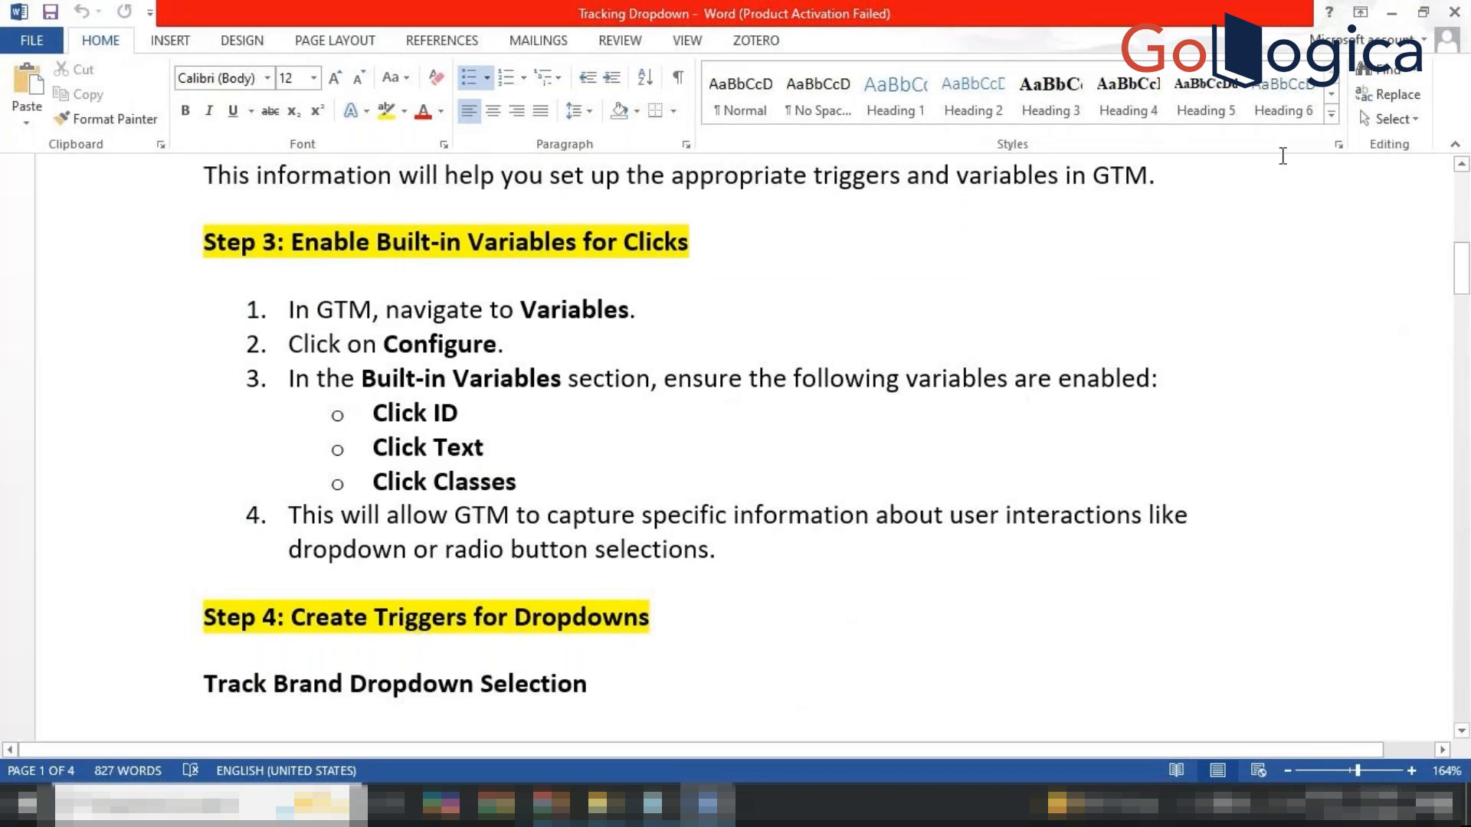
pyautogui.click(1397, 13)
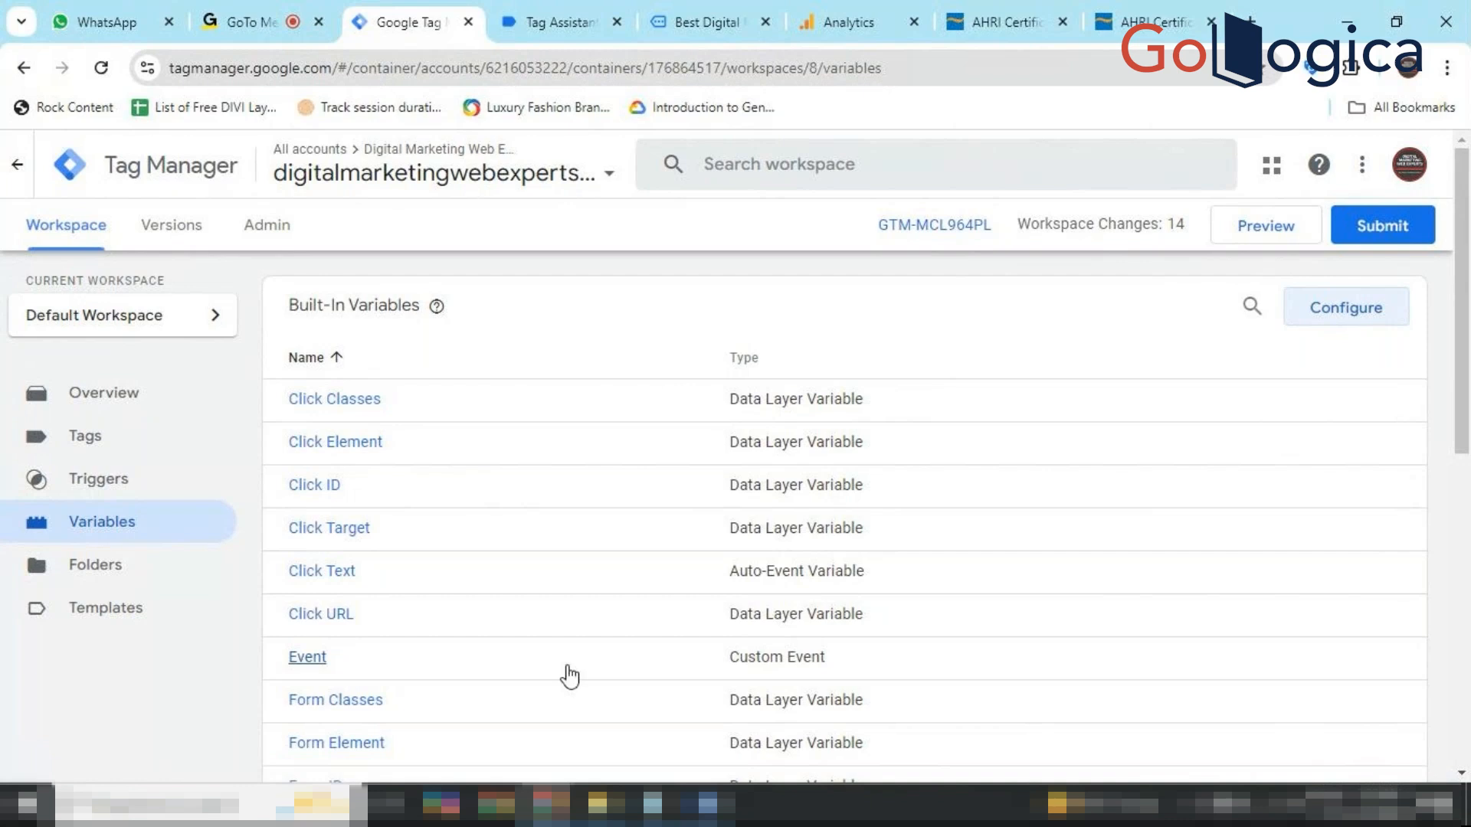
pyautogui.click(706, 805)
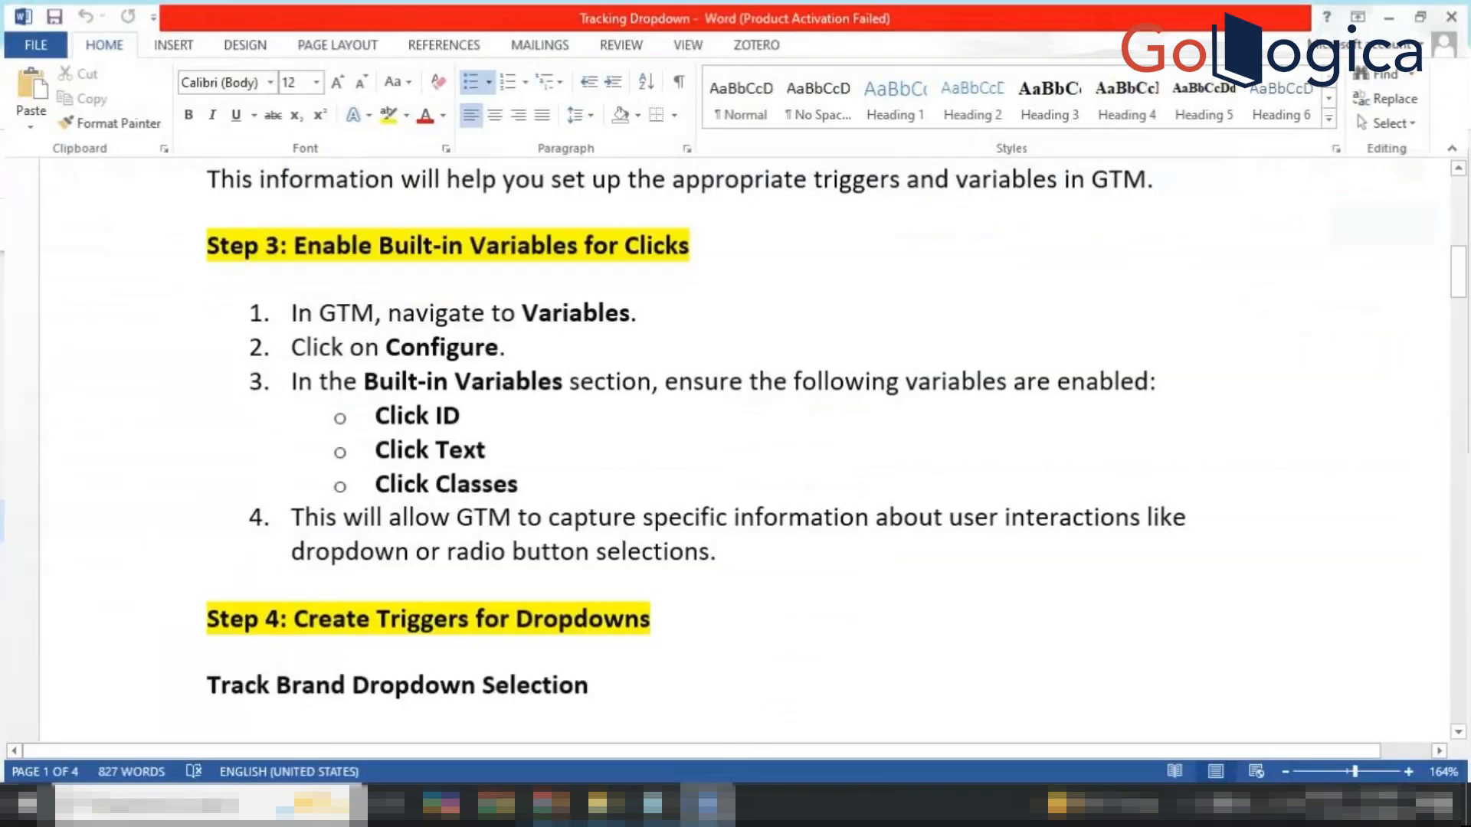
pyautogui.scroll(-3, 684, 663)
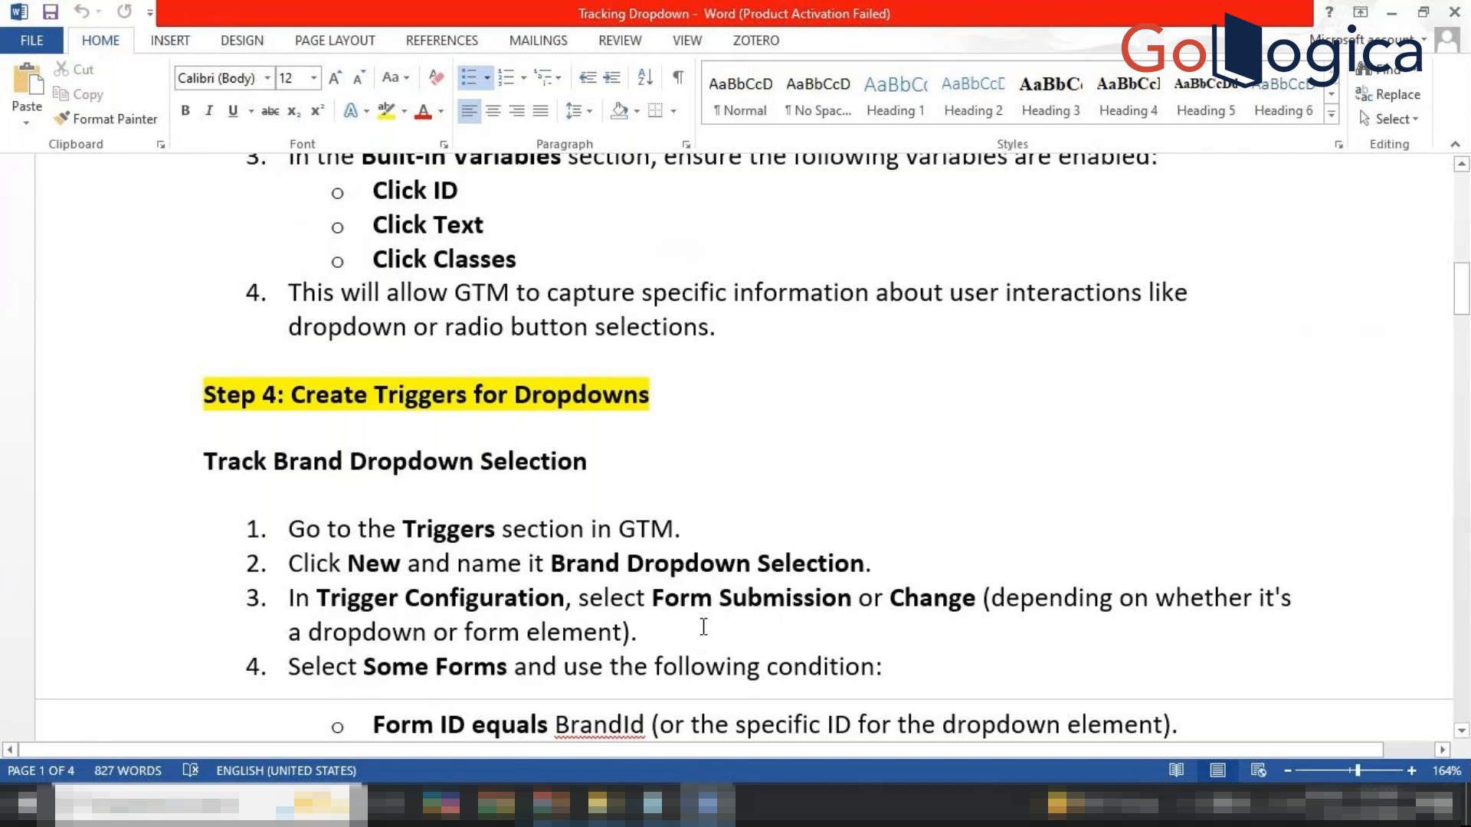
pyautogui.scroll(-3, 703, 626)
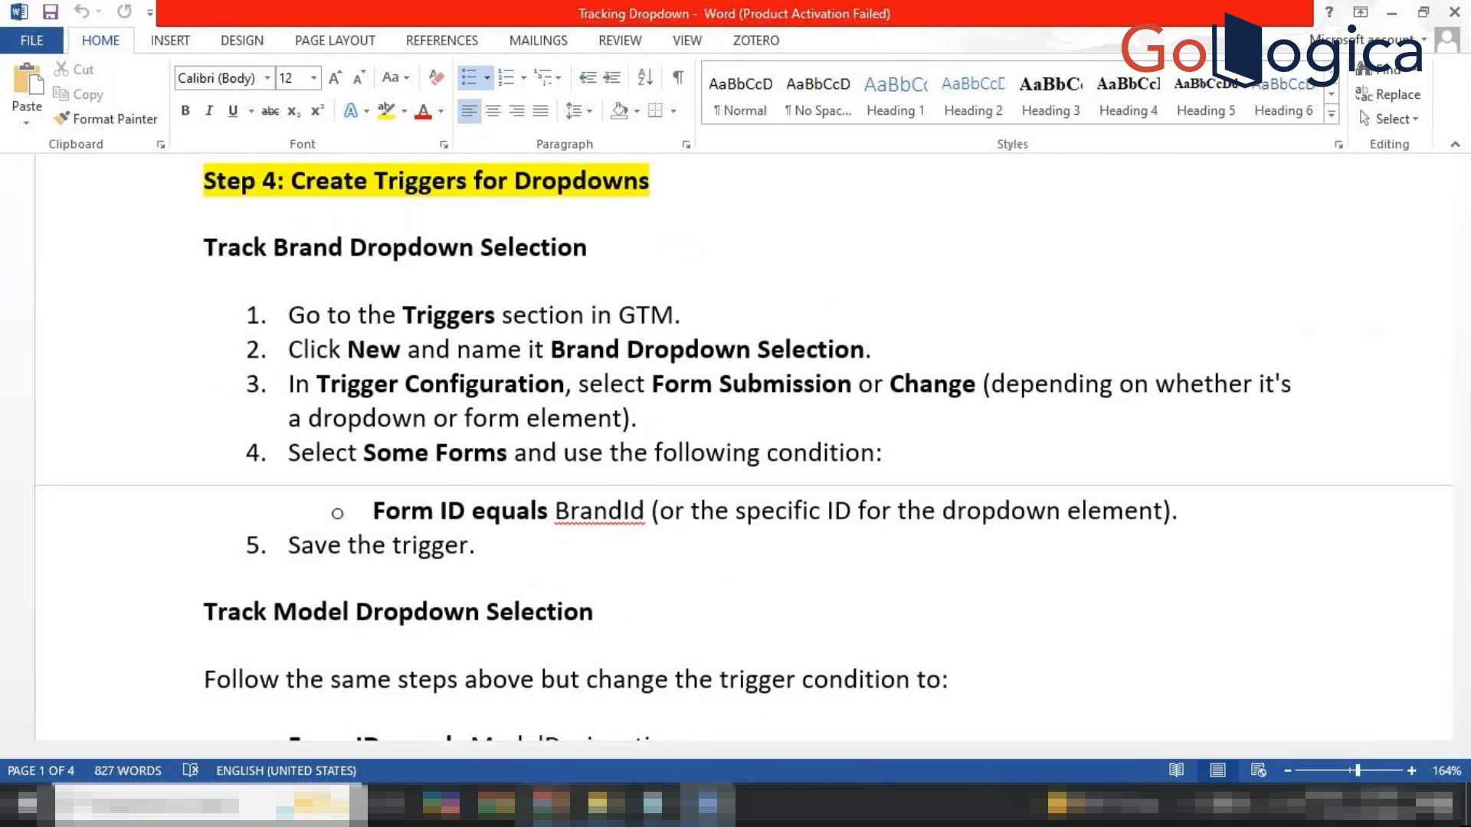
# Return to Tag Manager and open the Triggers list.
pyautogui.click(551, 804)
pyautogui.click(479, 720)
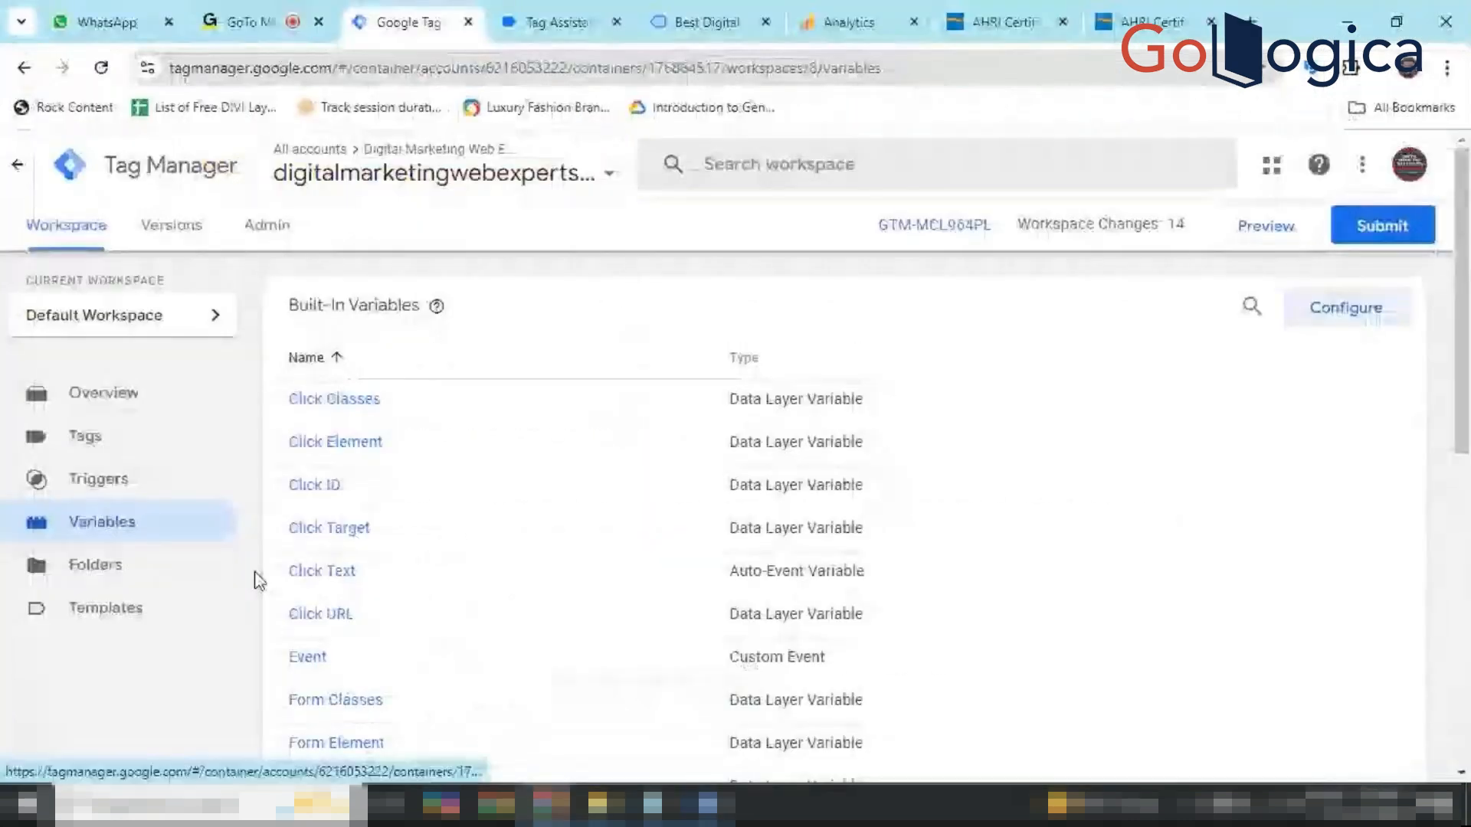
pyautogui.click(138, 500)
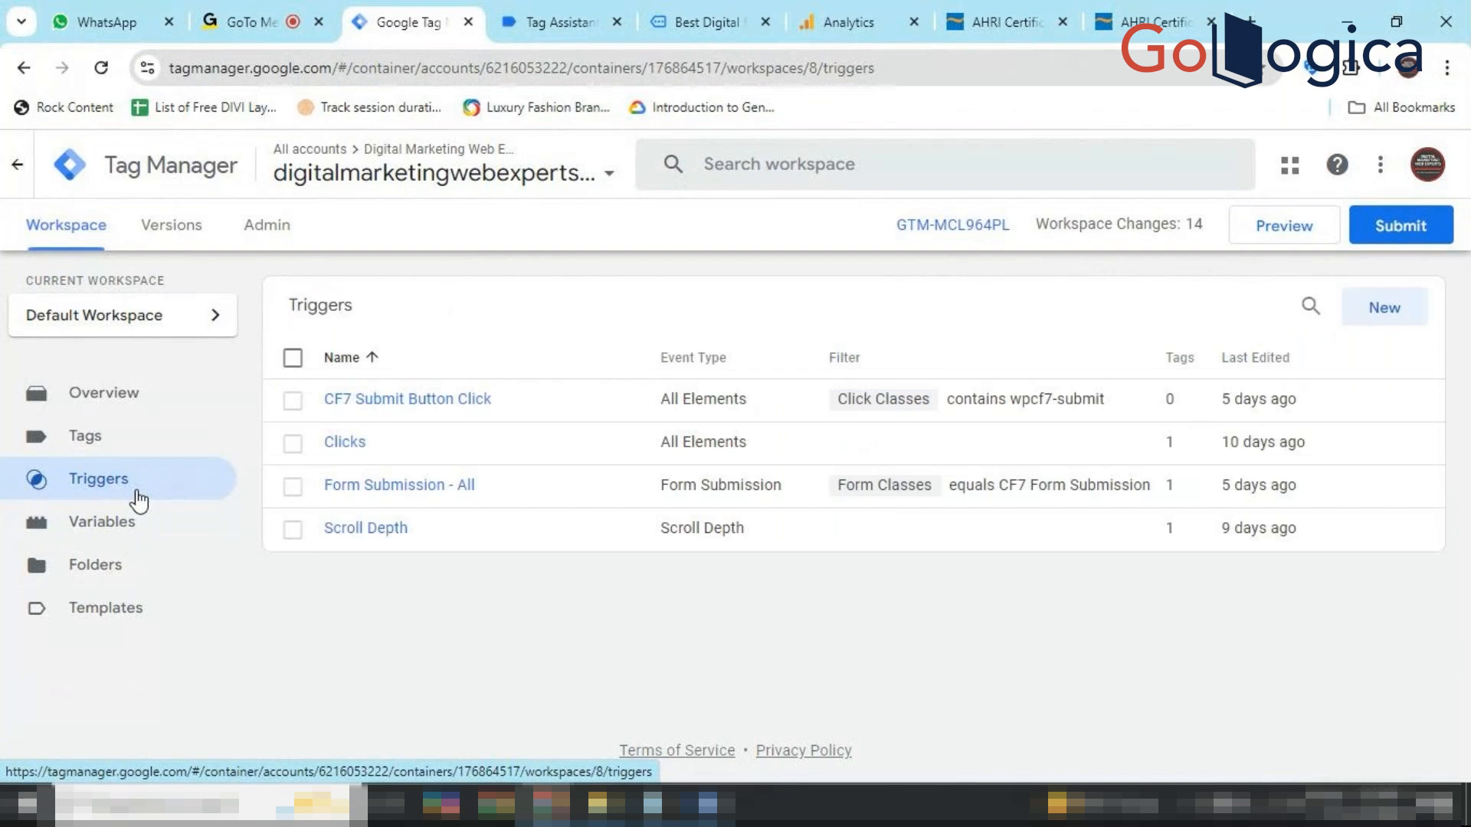
# Start a new trigger named 'Brandid drop down - Trigger' and open its Trigger Configuration.
pyautogui.click(1384, 308)
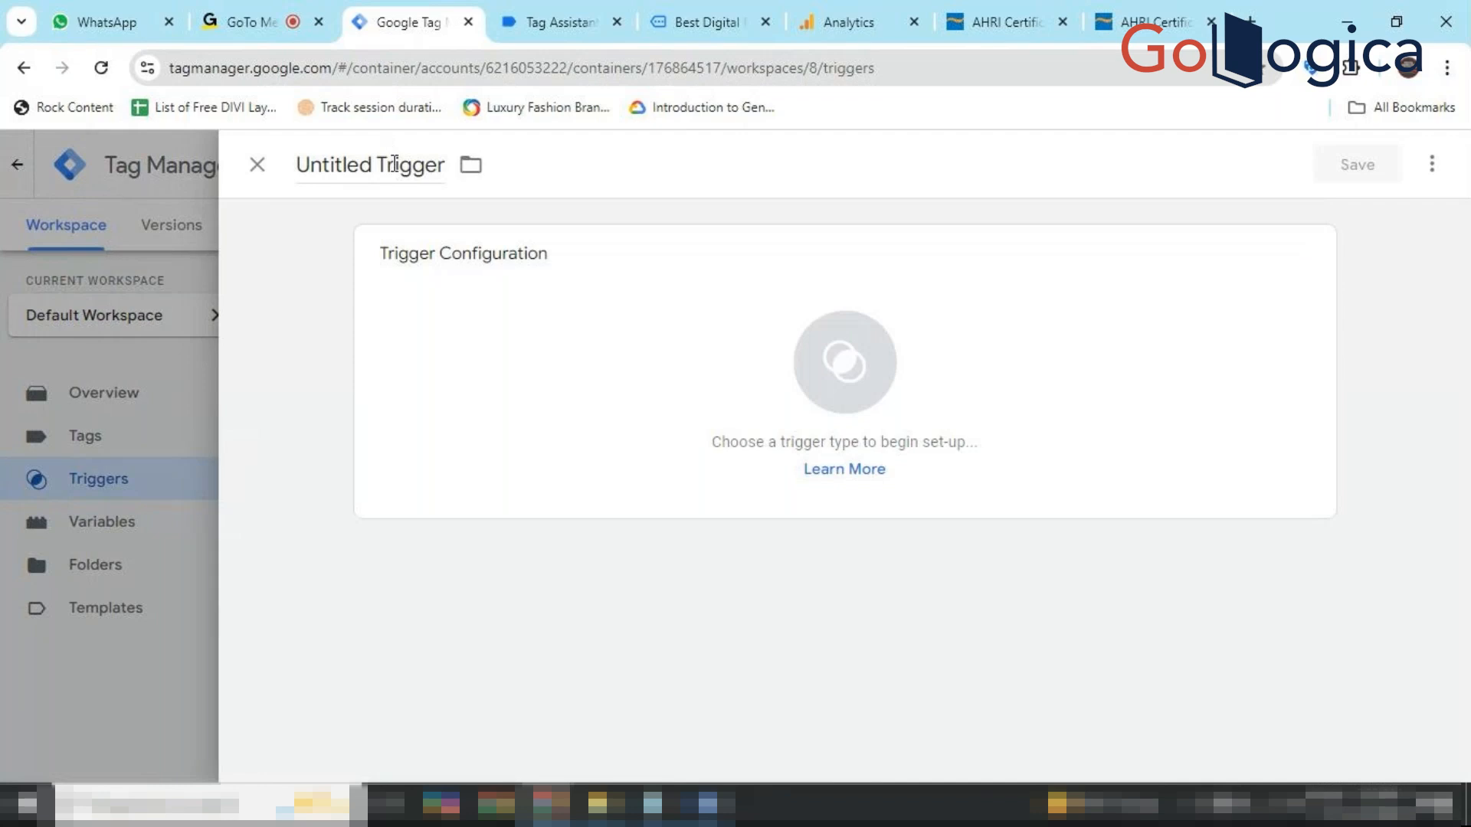
pyautogui.click(396, 164)
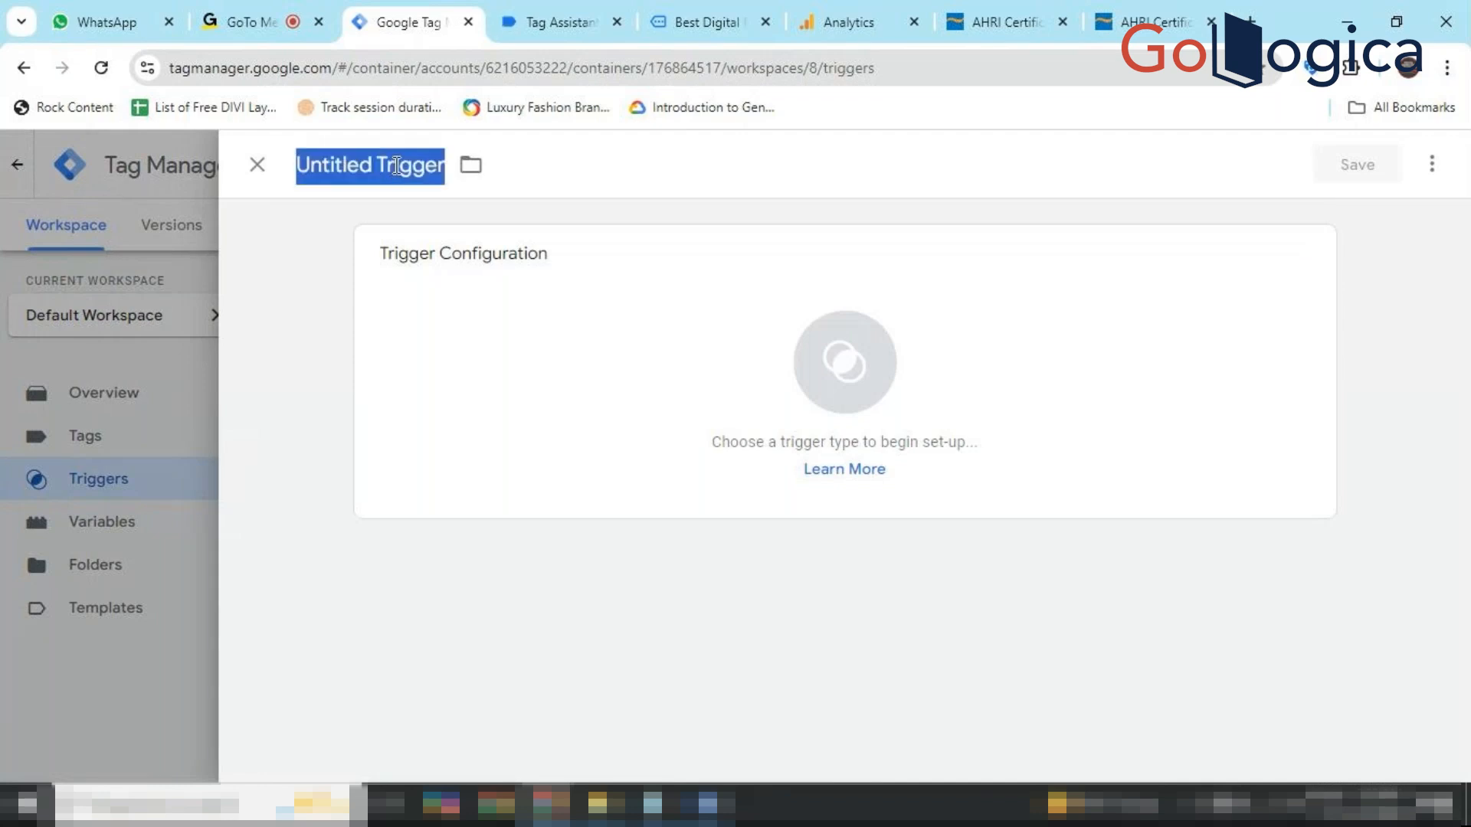
pyautogui.write('Brand')
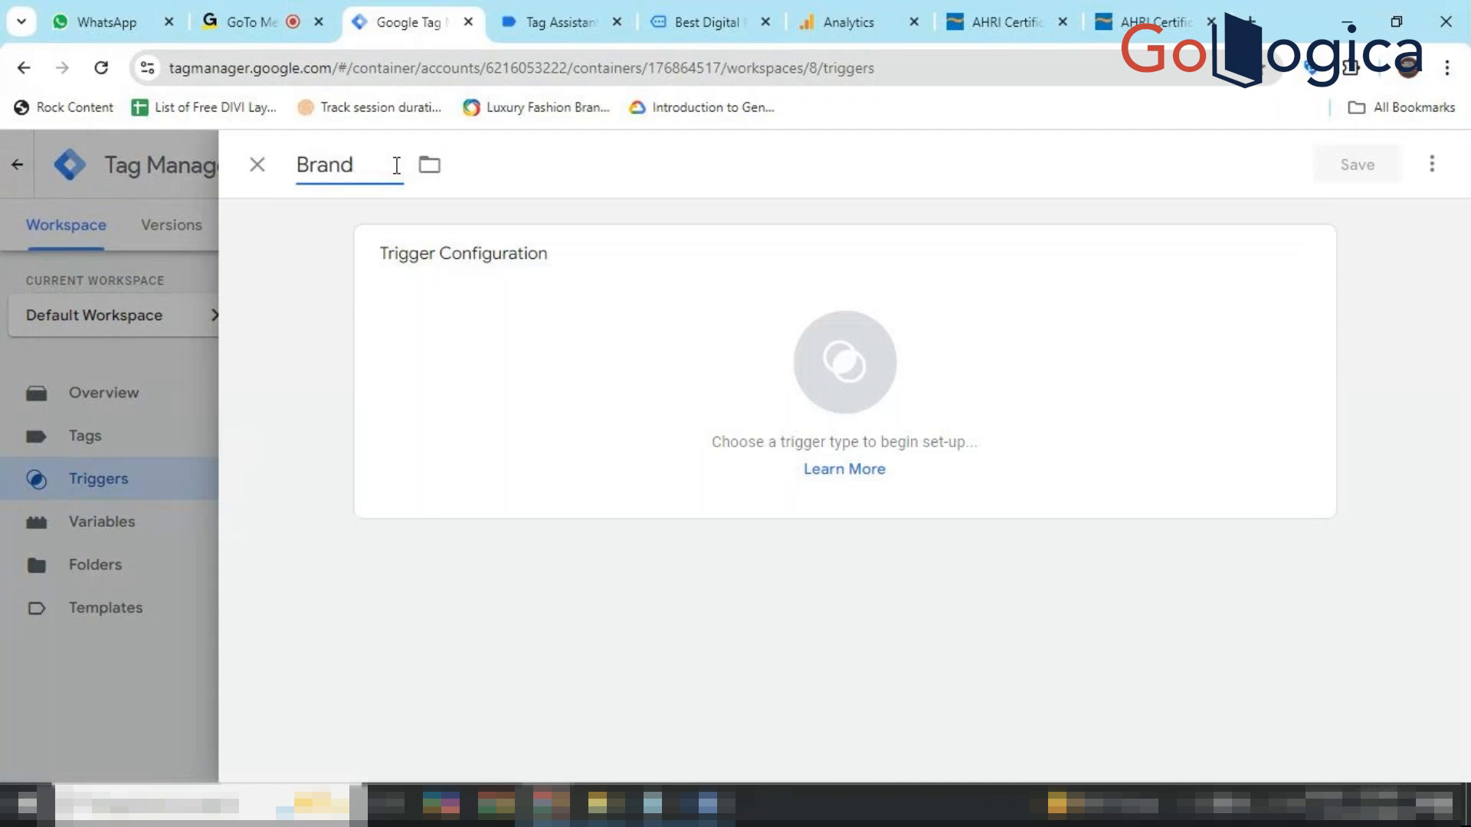
pyautogui.write('id drop dwon')
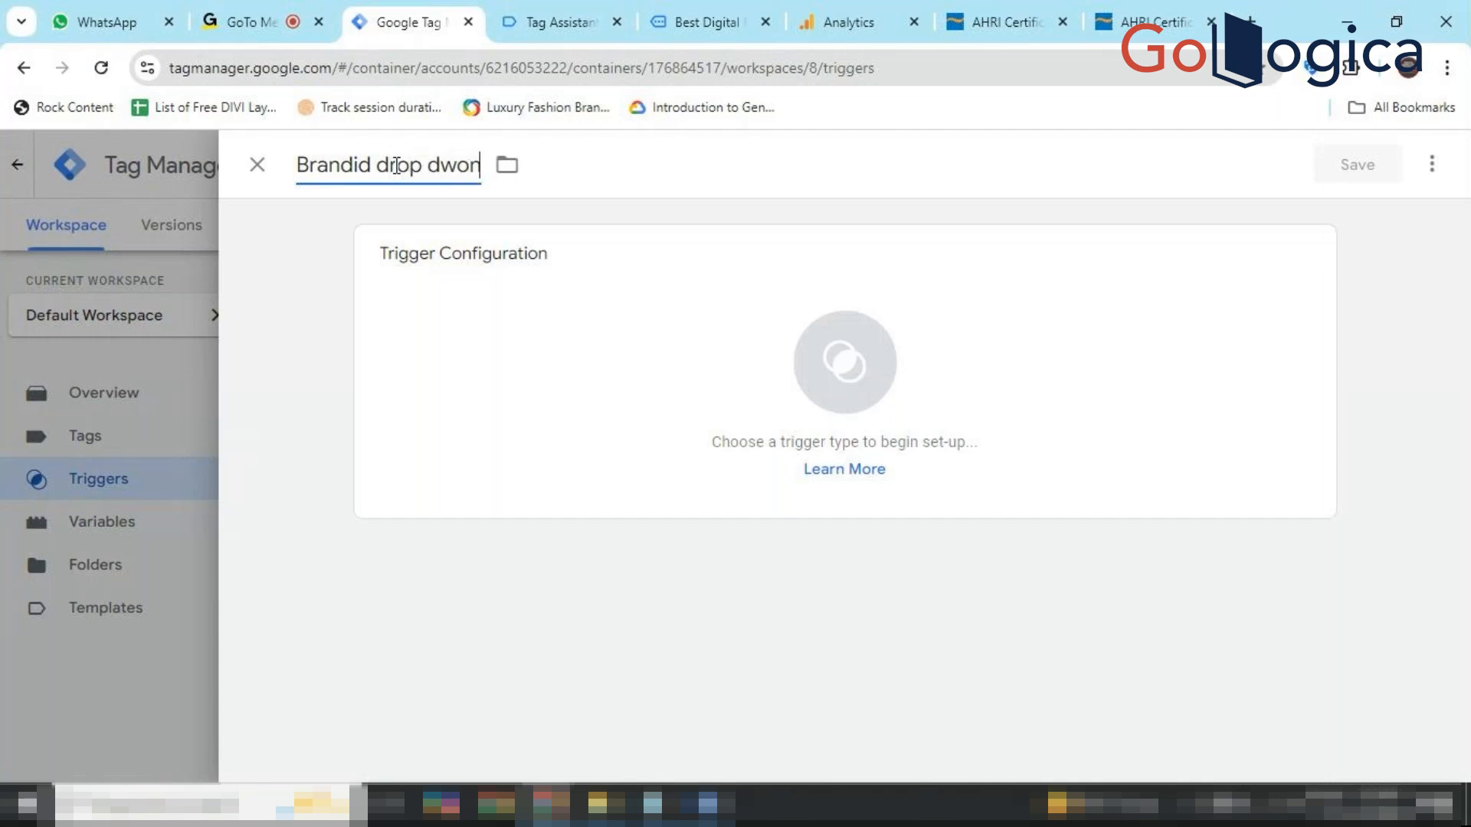
pyautogui.press('BackSpace')
pyautogui.press('BackSpace')
pyautogui.press('BackSpace')
pyautogui.write('own - Trigger')
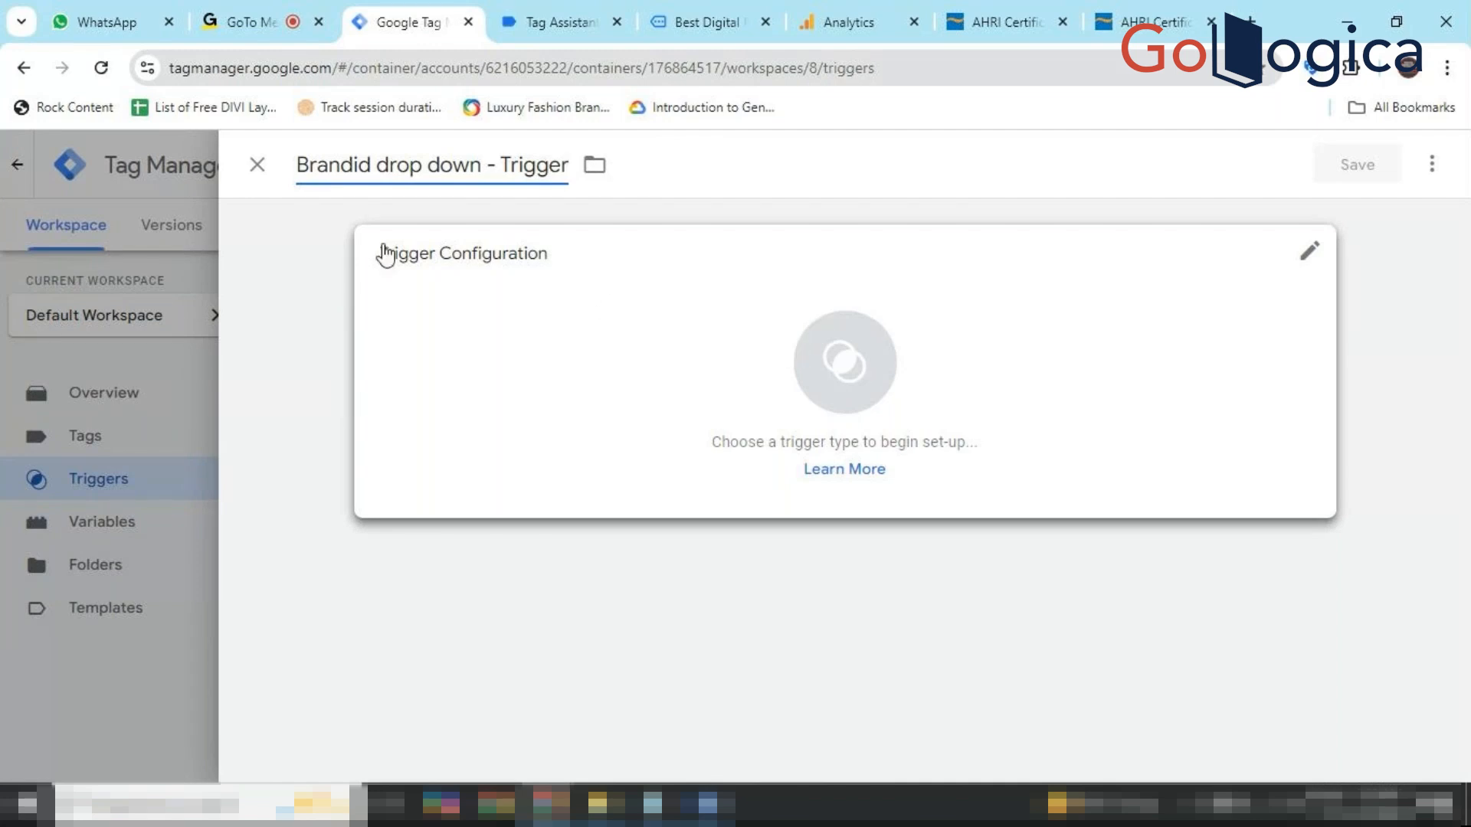
pyautogui.click(845, 385)
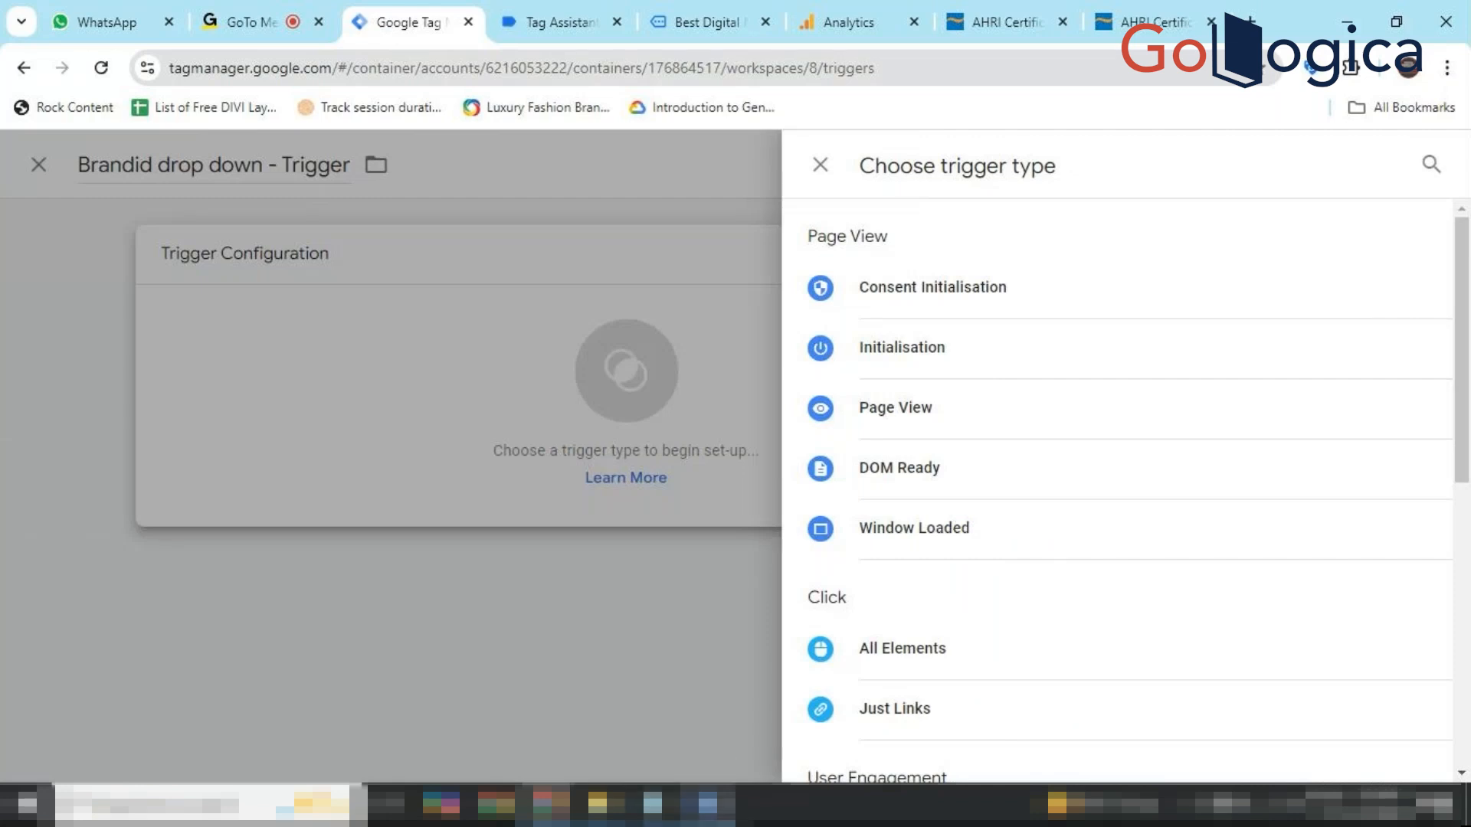
pyautogui.click(708, 804)
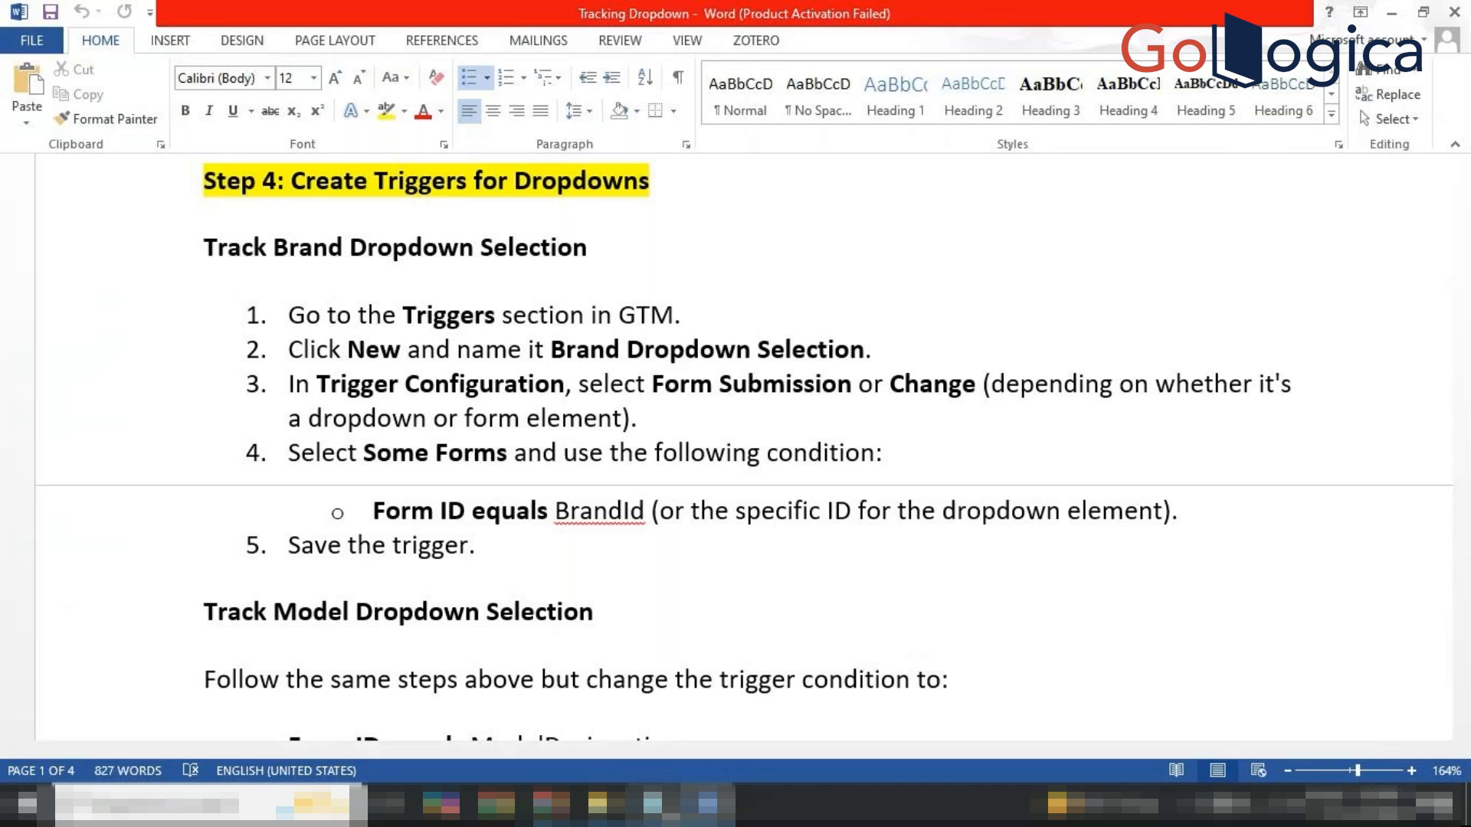
# Make the trigger a Form Submission type firing on Some Forms, conditioned on Form ID.
pyautogui.click(711, 804)
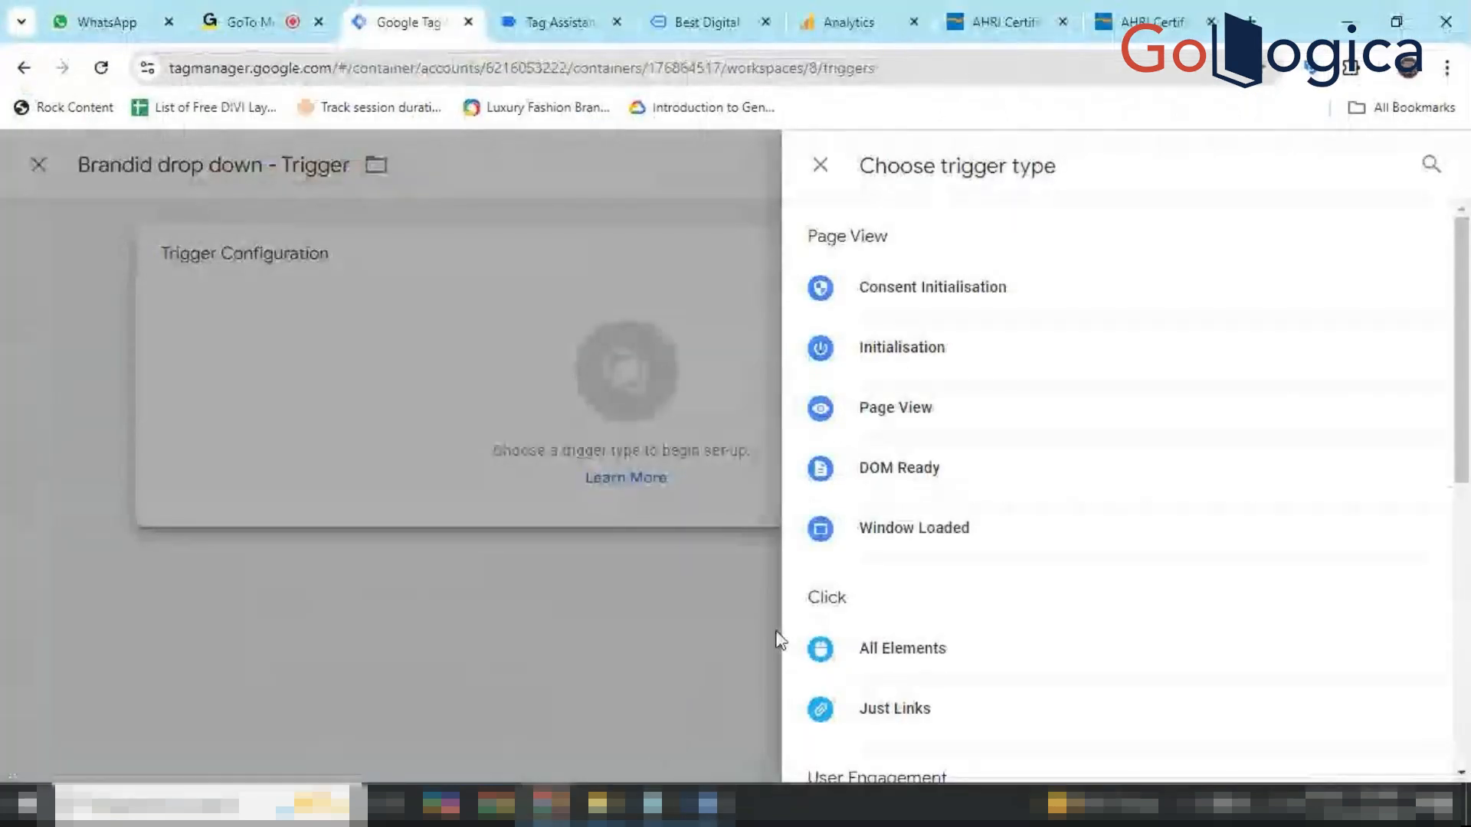
pyautogui.scroll(-5, 964, 576)
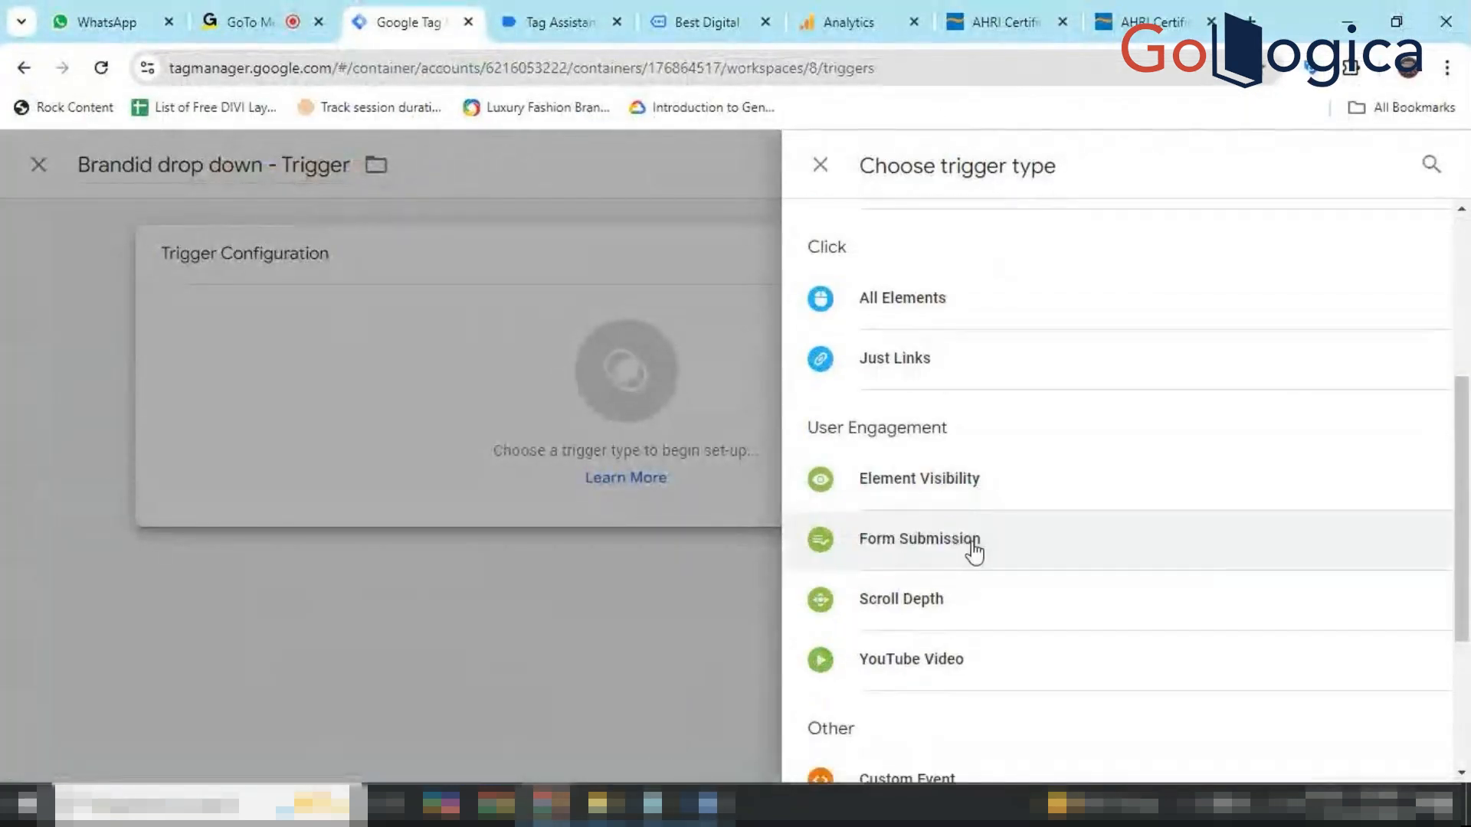
pyautogui.click(933, 566)
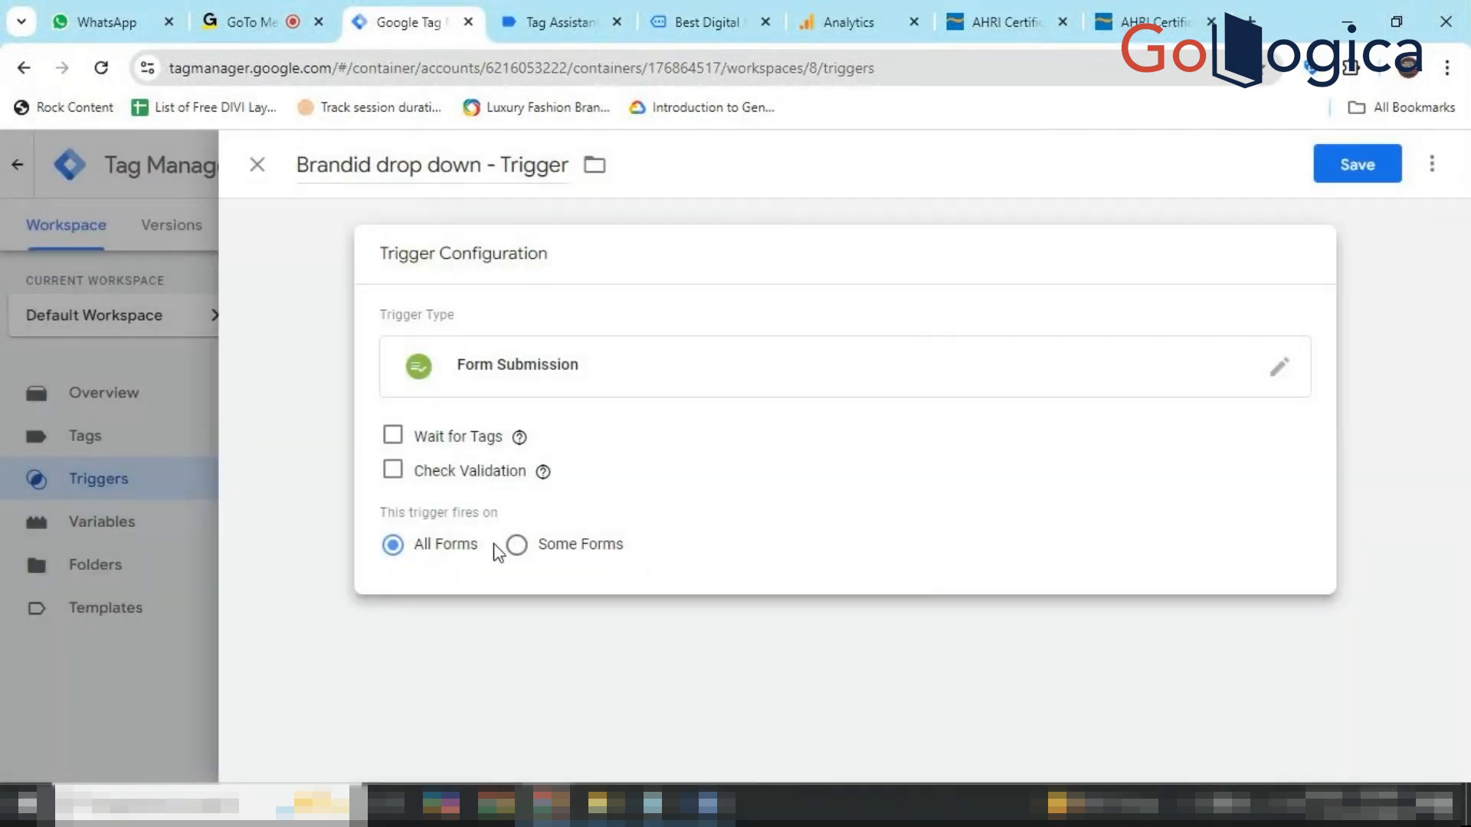
pyautogui.click(517, 545)
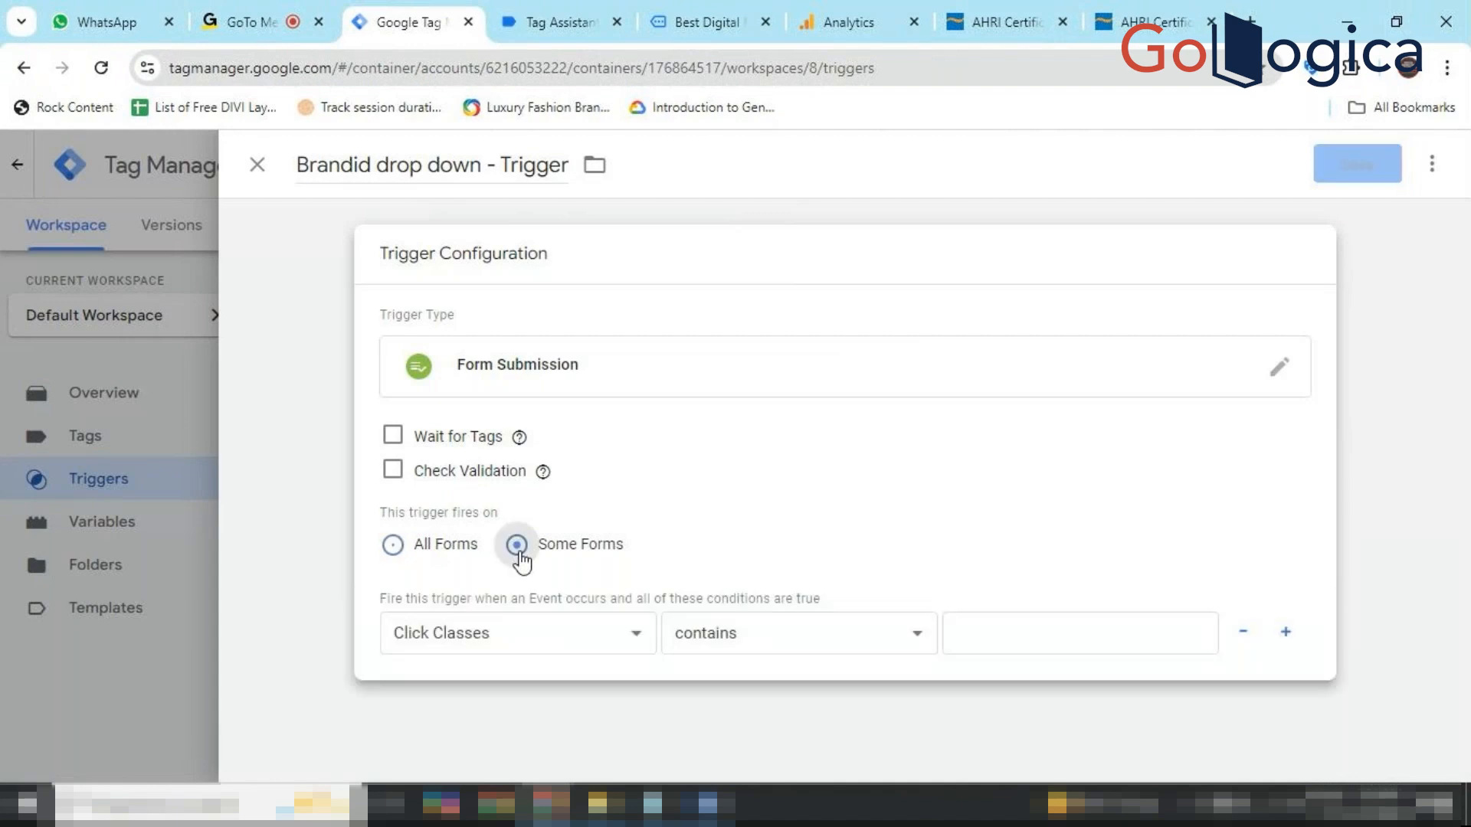
pyautogui.click(635, 647)
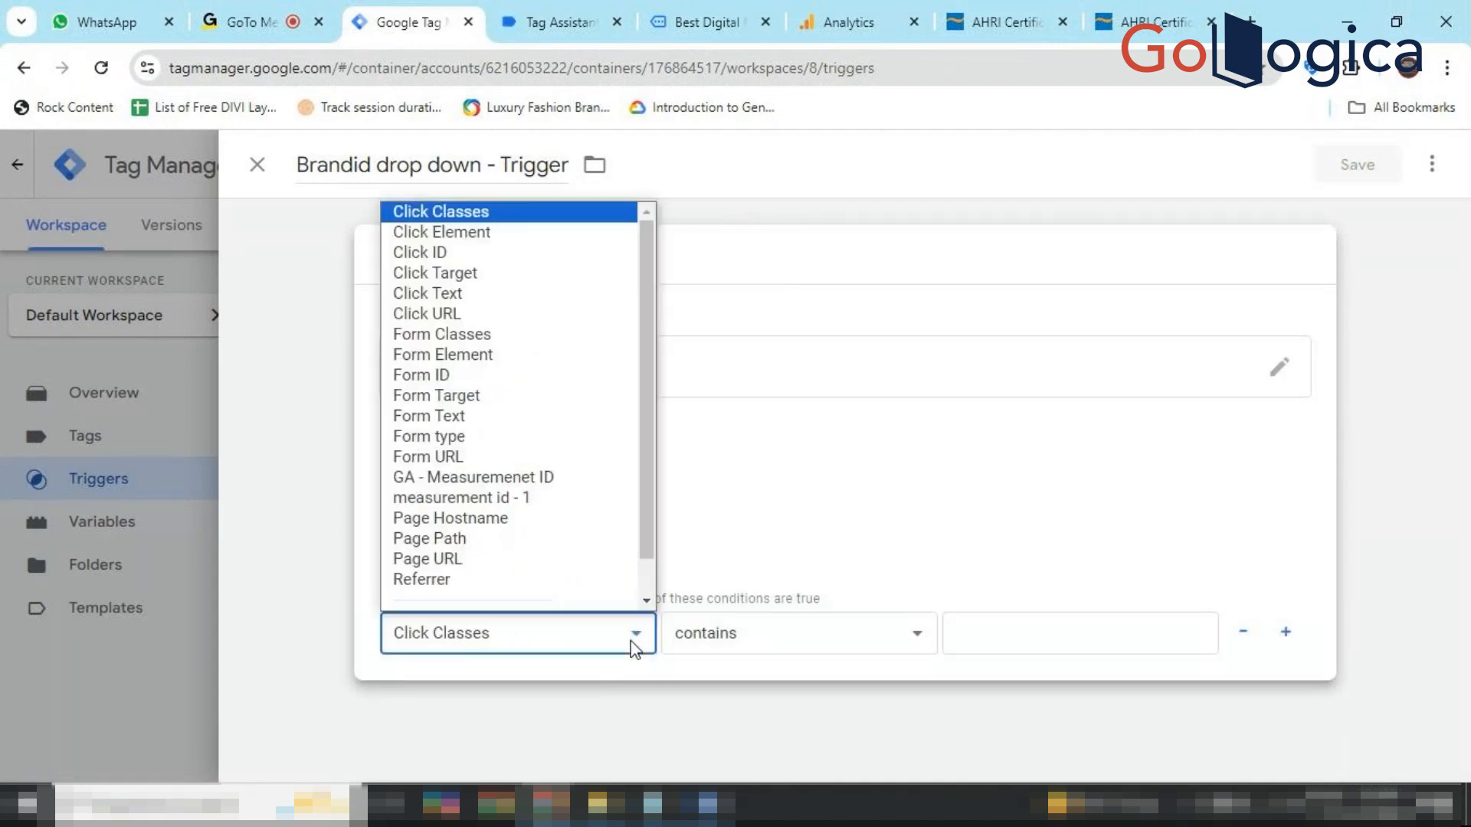
pyautogui.click(509, 379)
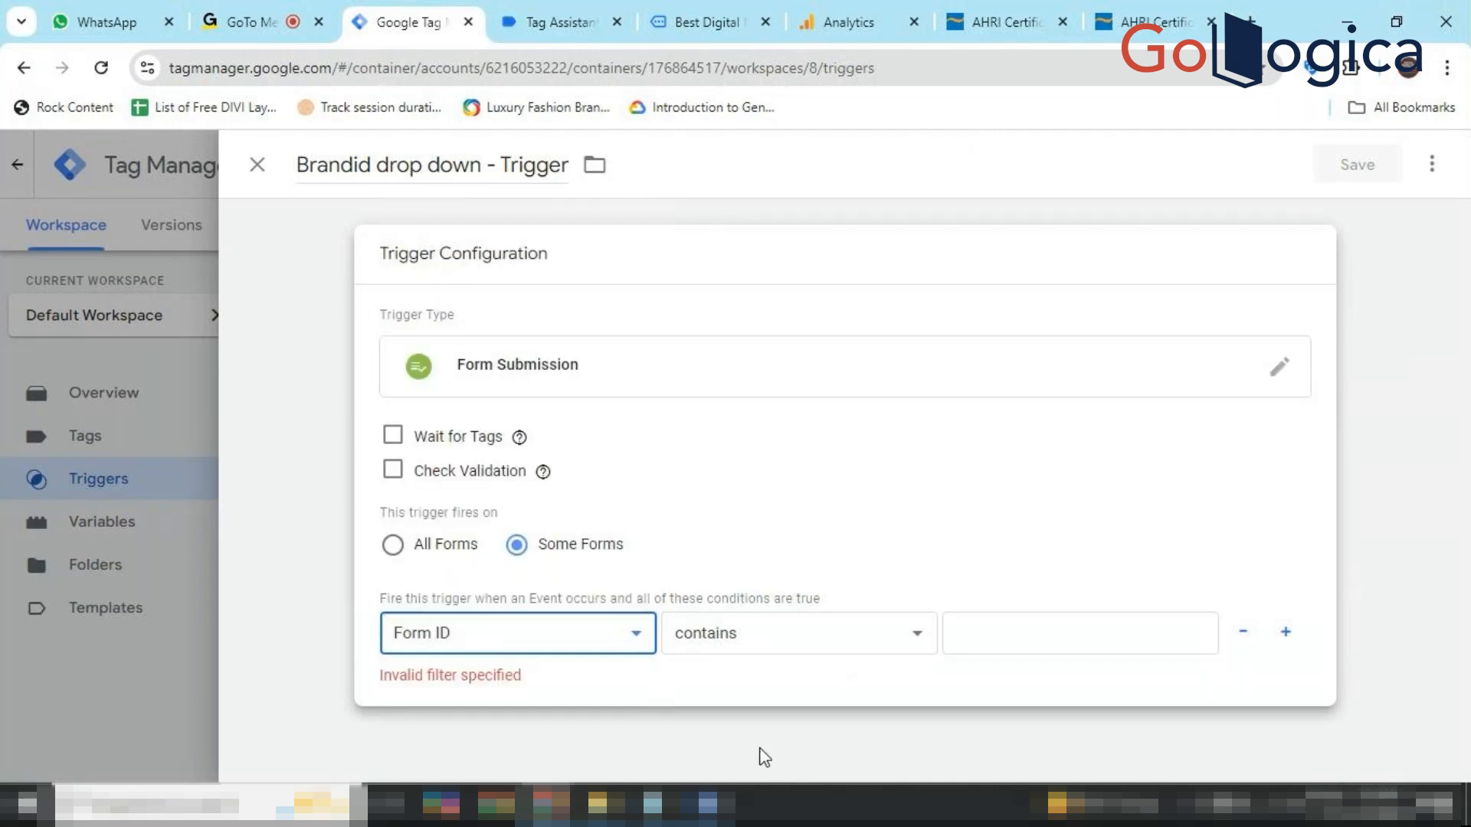
# Set the condition to Form ID equals 'Brandid' and save the trigger.
pyautogui.click(707, 804)
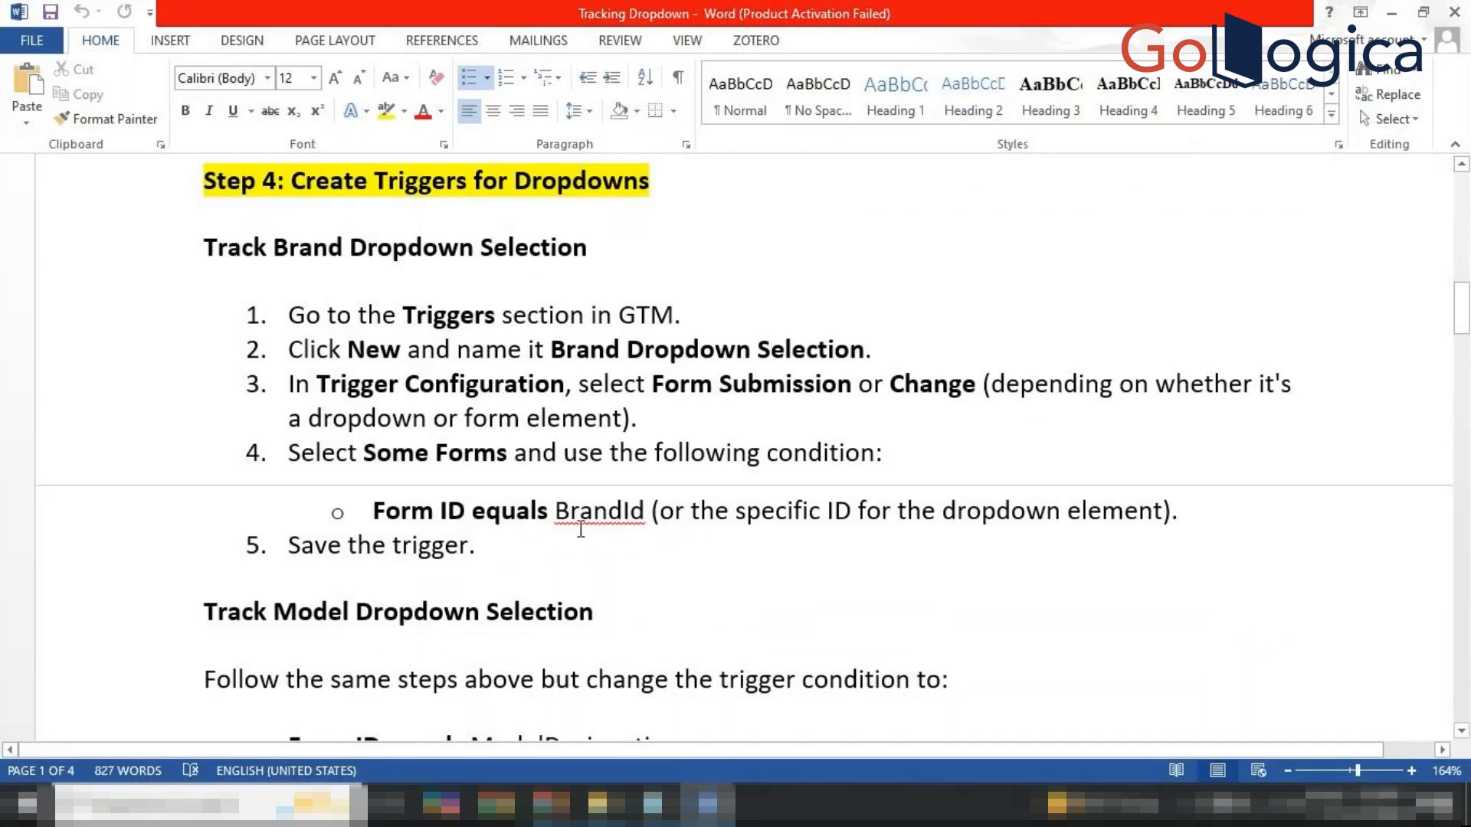
pyautogui.click(707, 803)
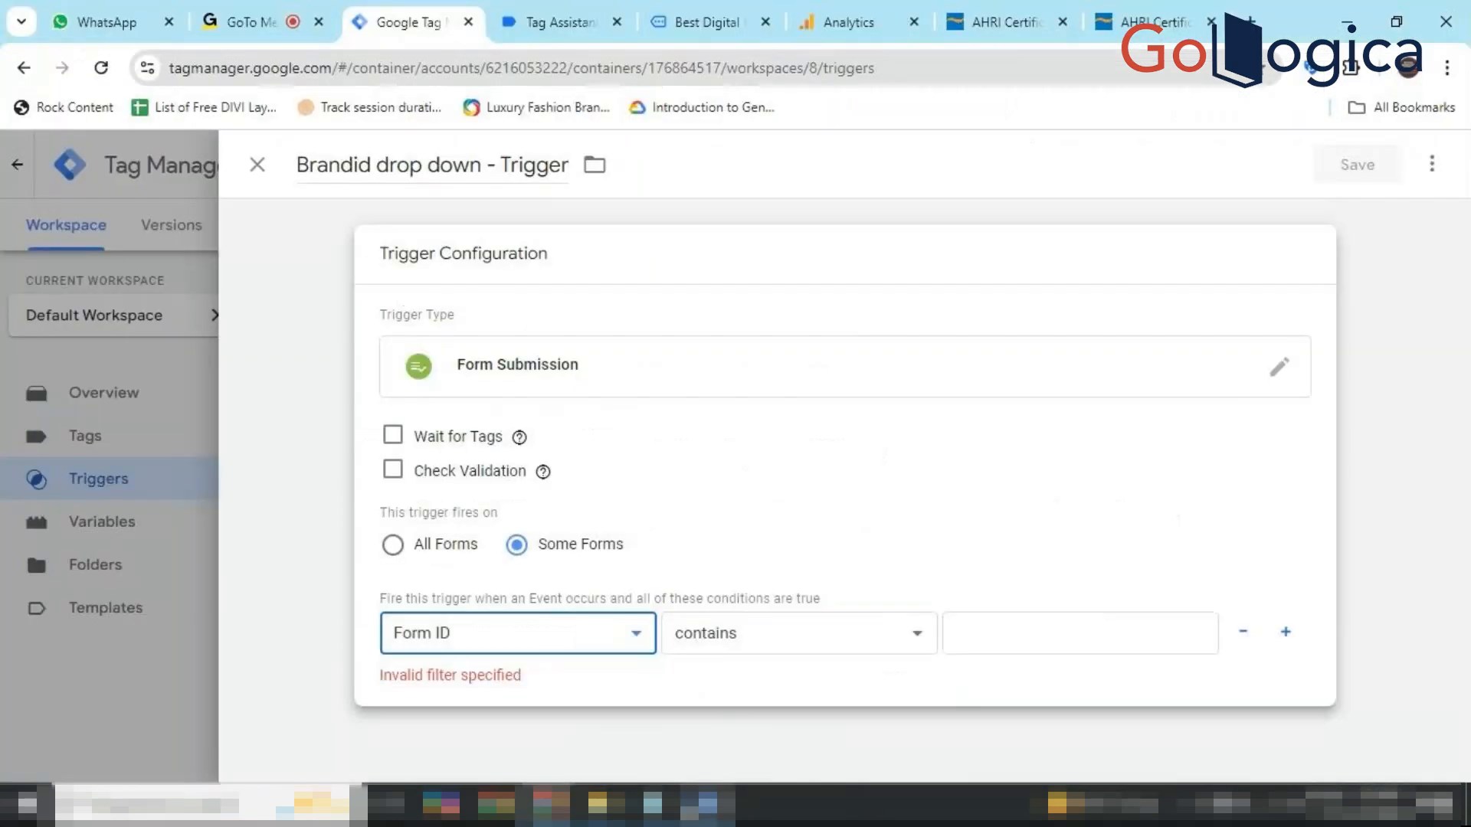
pyautogui.click(767, 641)
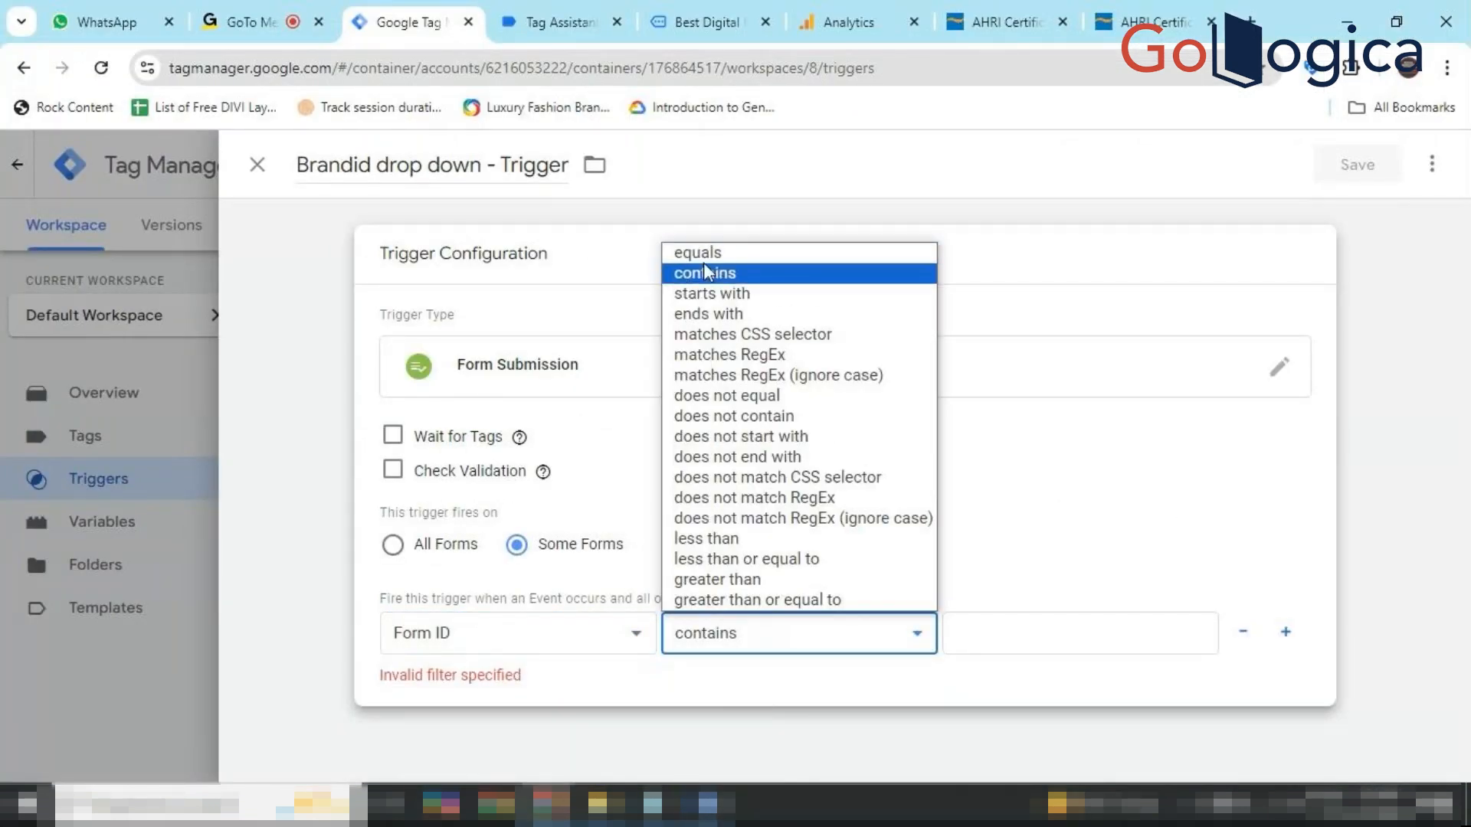
pyautogui.click(716, 254)
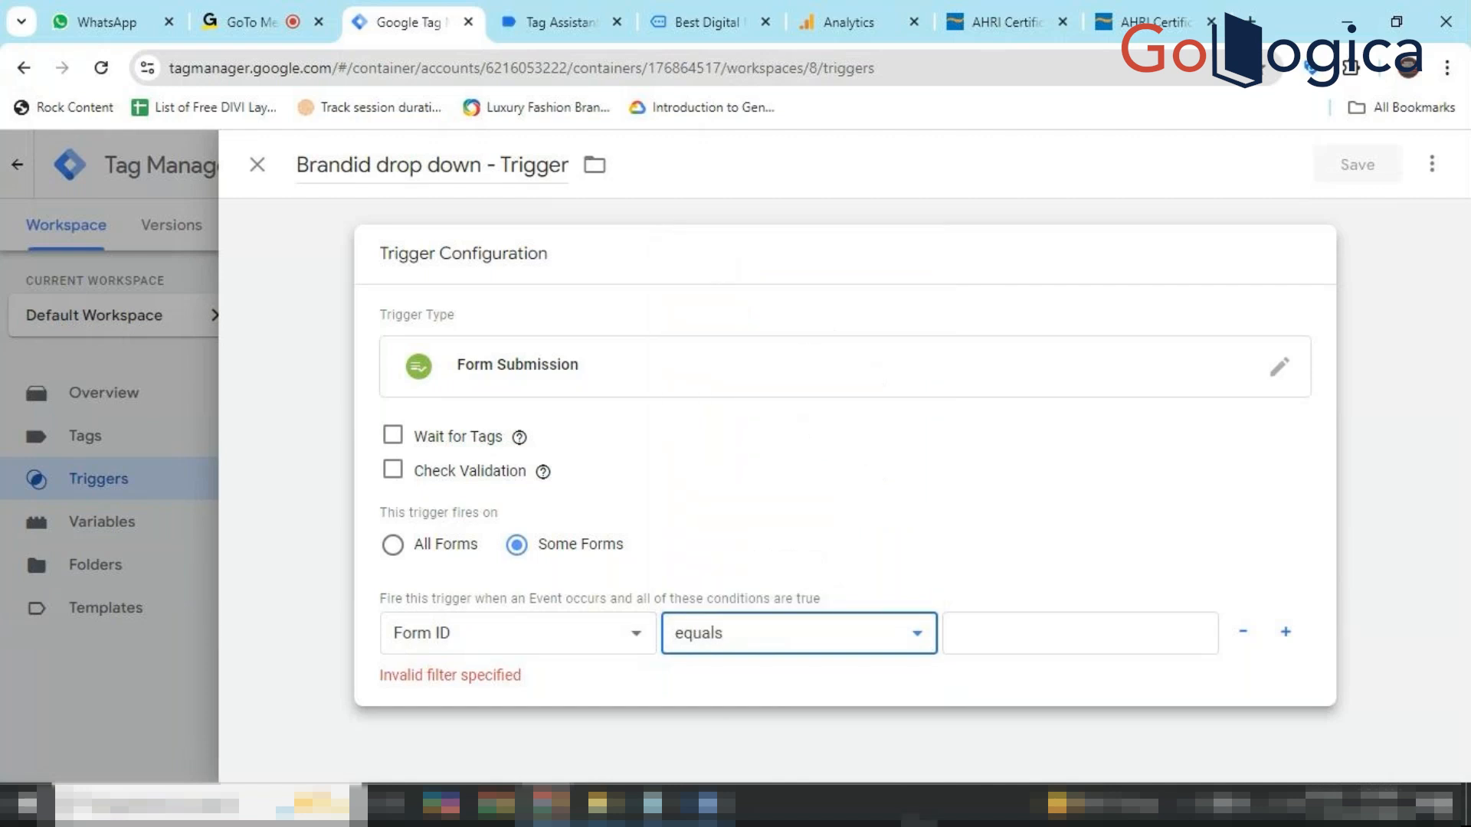
pyautogui.click(987, 647)
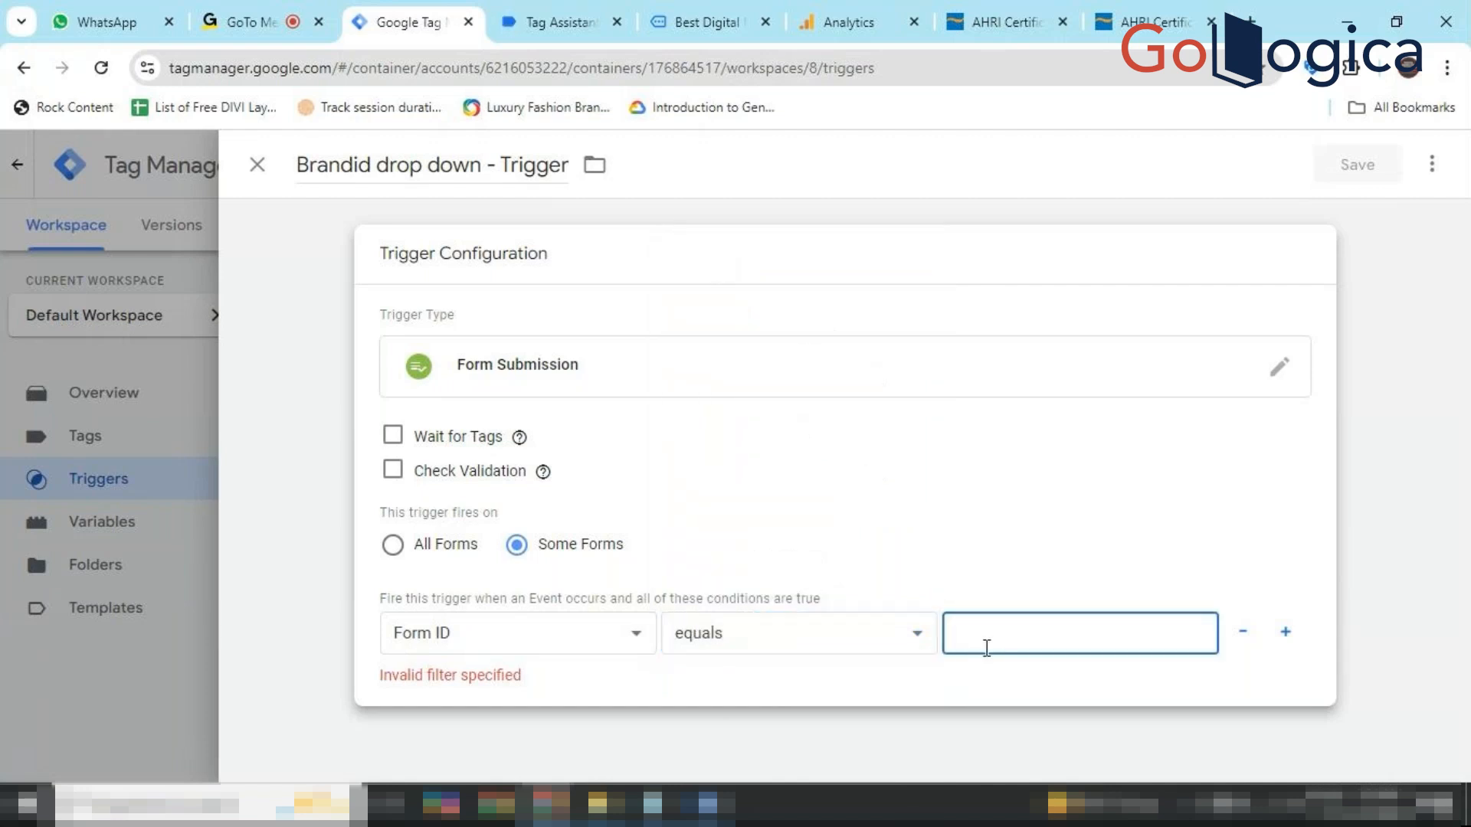
pyautogui.write('Brand')
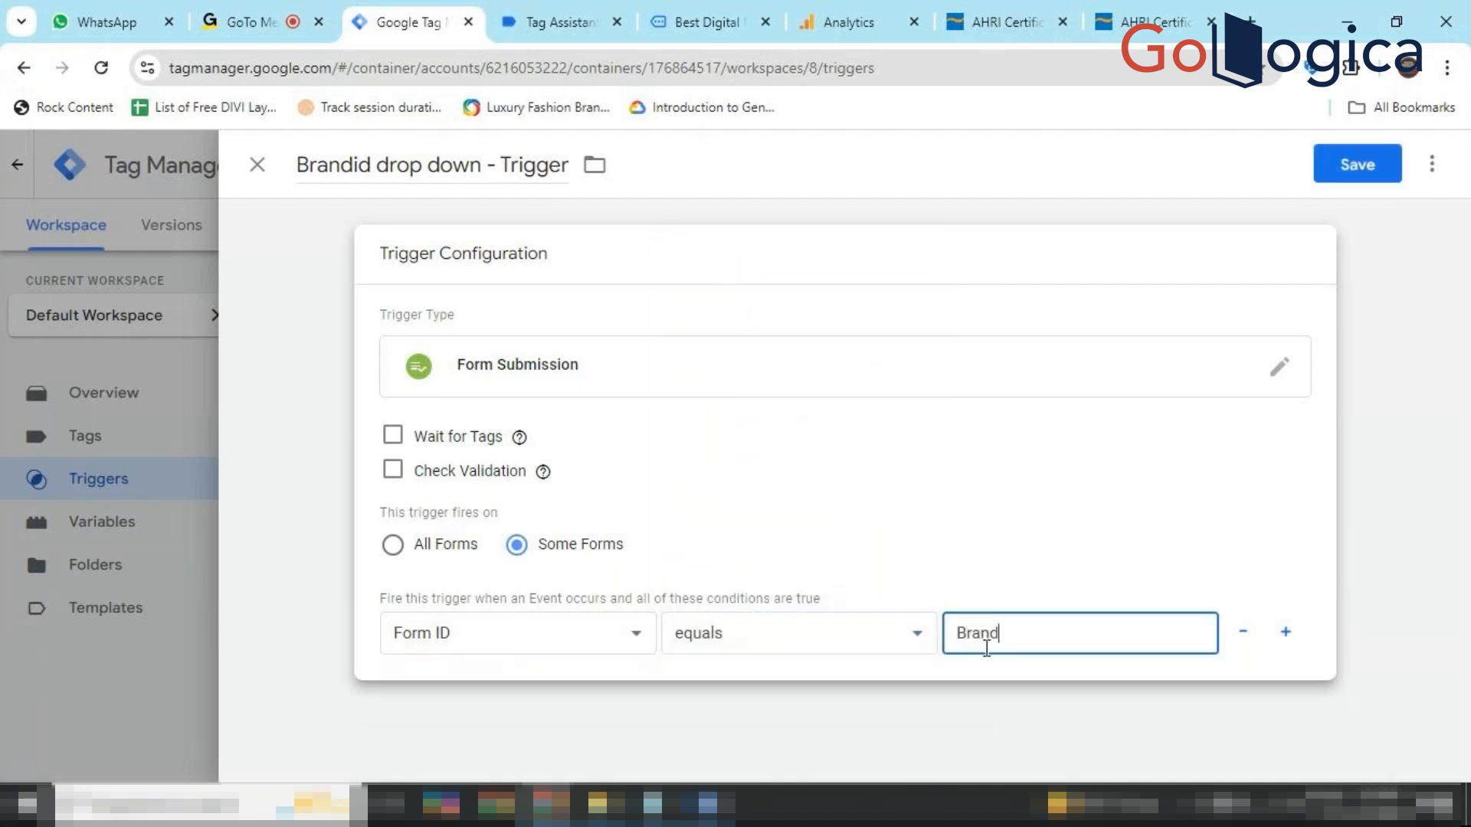
pyautogui.write('id')
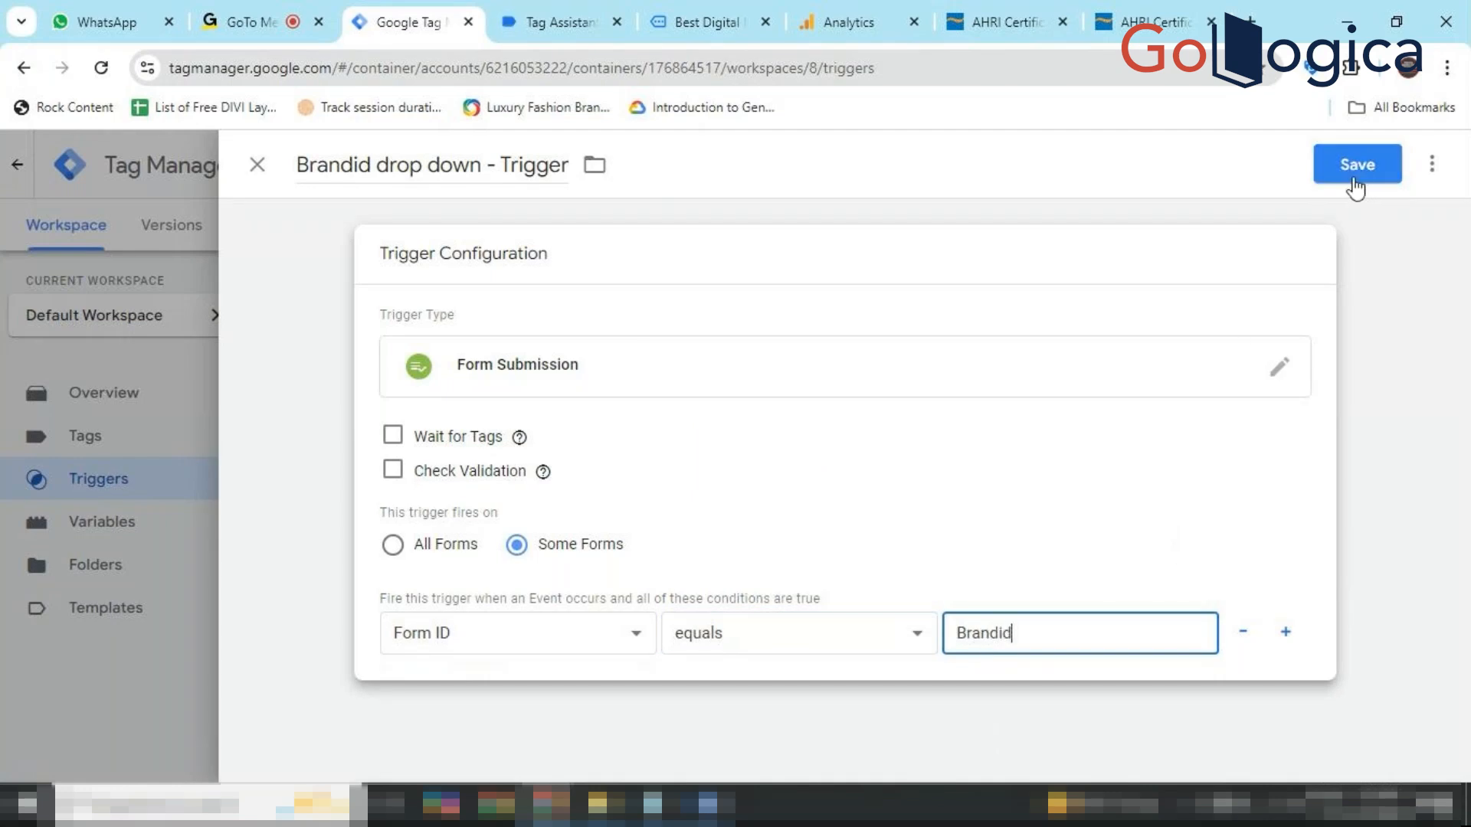
pyautogui.click(1348, 178)
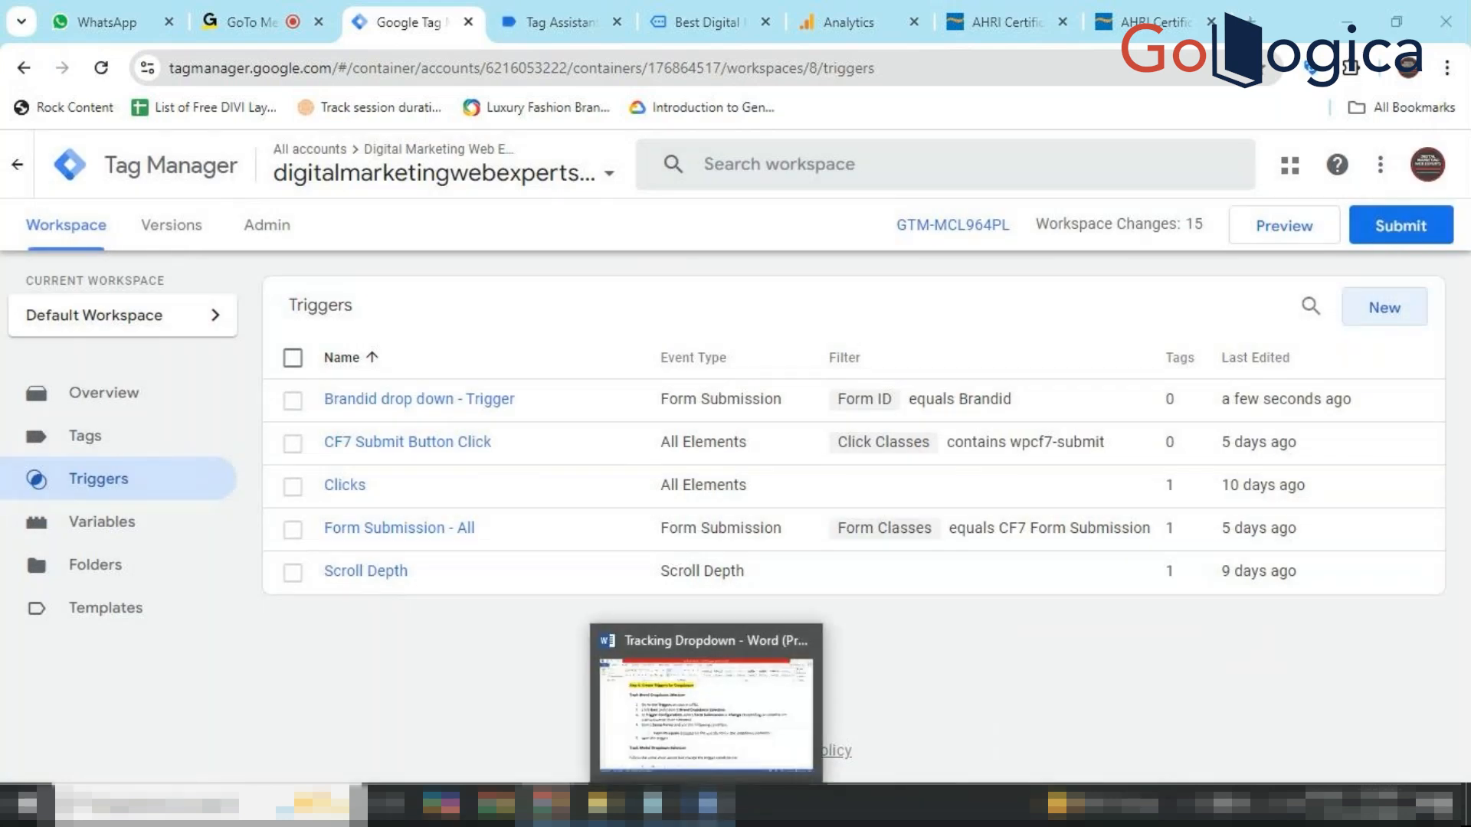
# Scroll the Word guide to Step 5's Heater Type radio-button trigger instructions.
pyautogui.click(707, 804)
pyautogui.scroll(-1, 666, 600)
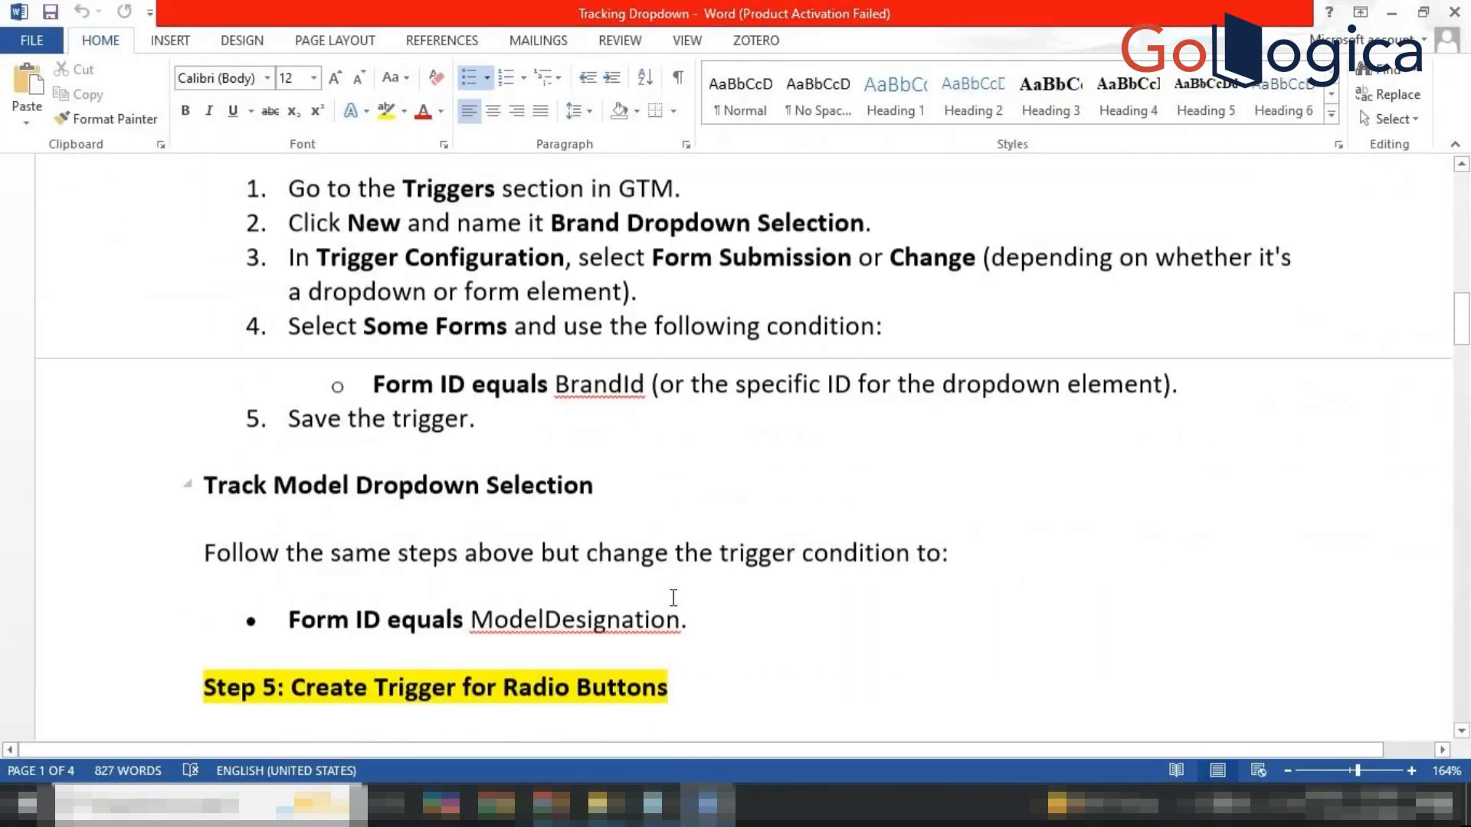
pyautogui.scroll(-1, 673, 597)
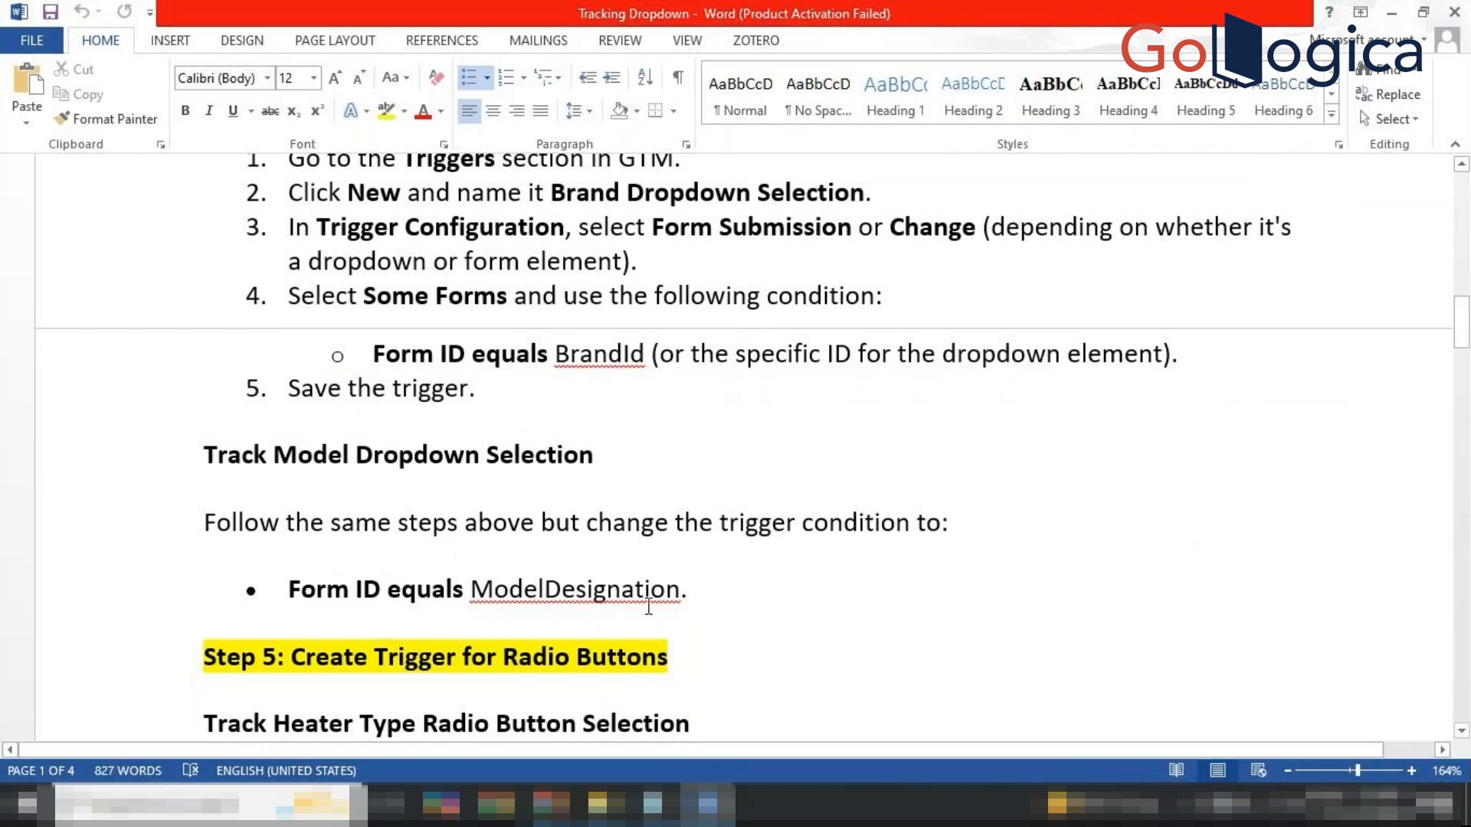
pyautogui.scroll(10, 703, 364)
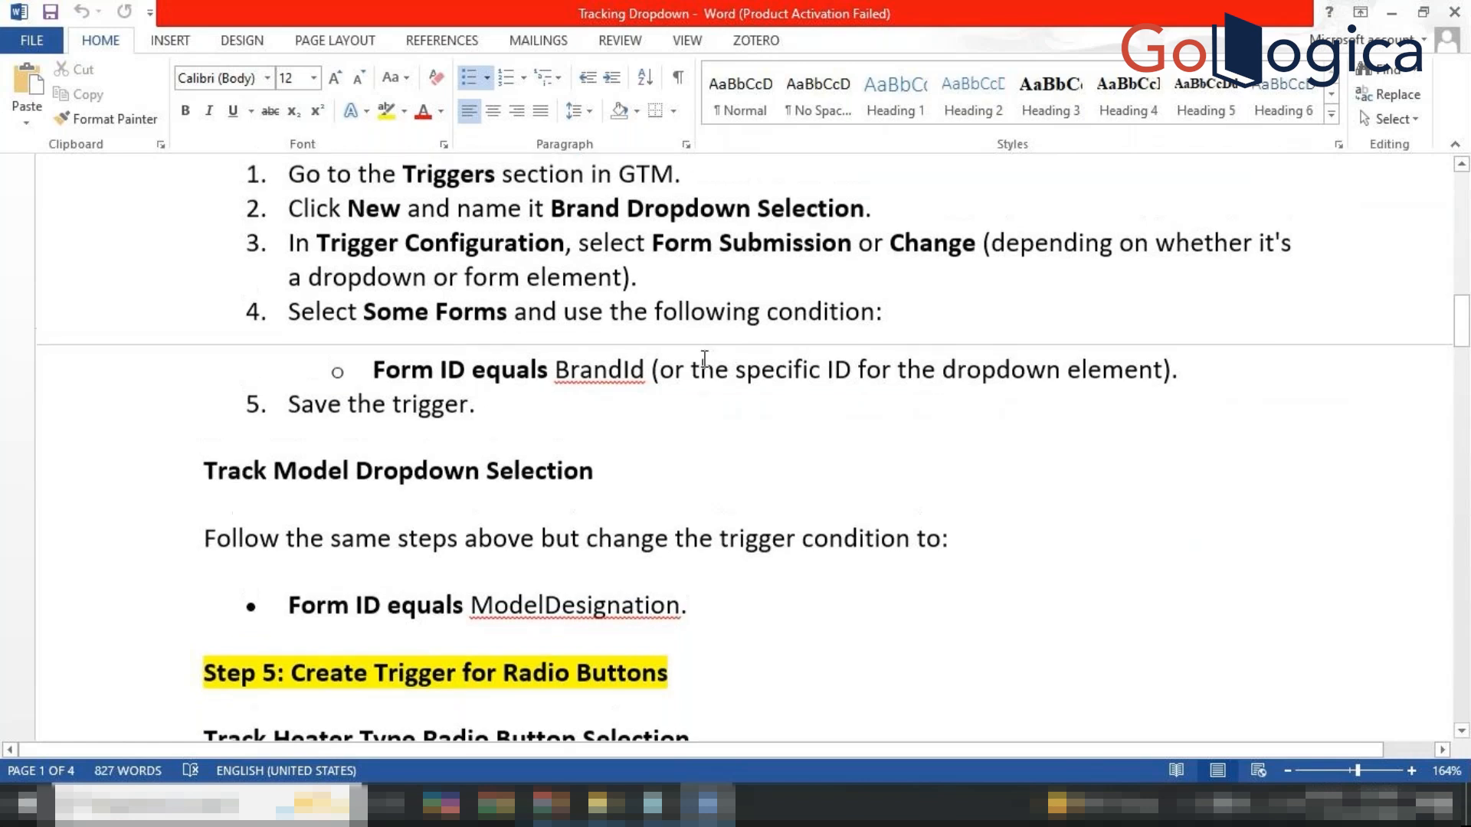
pyautogui.scroll(2, 703, 362)
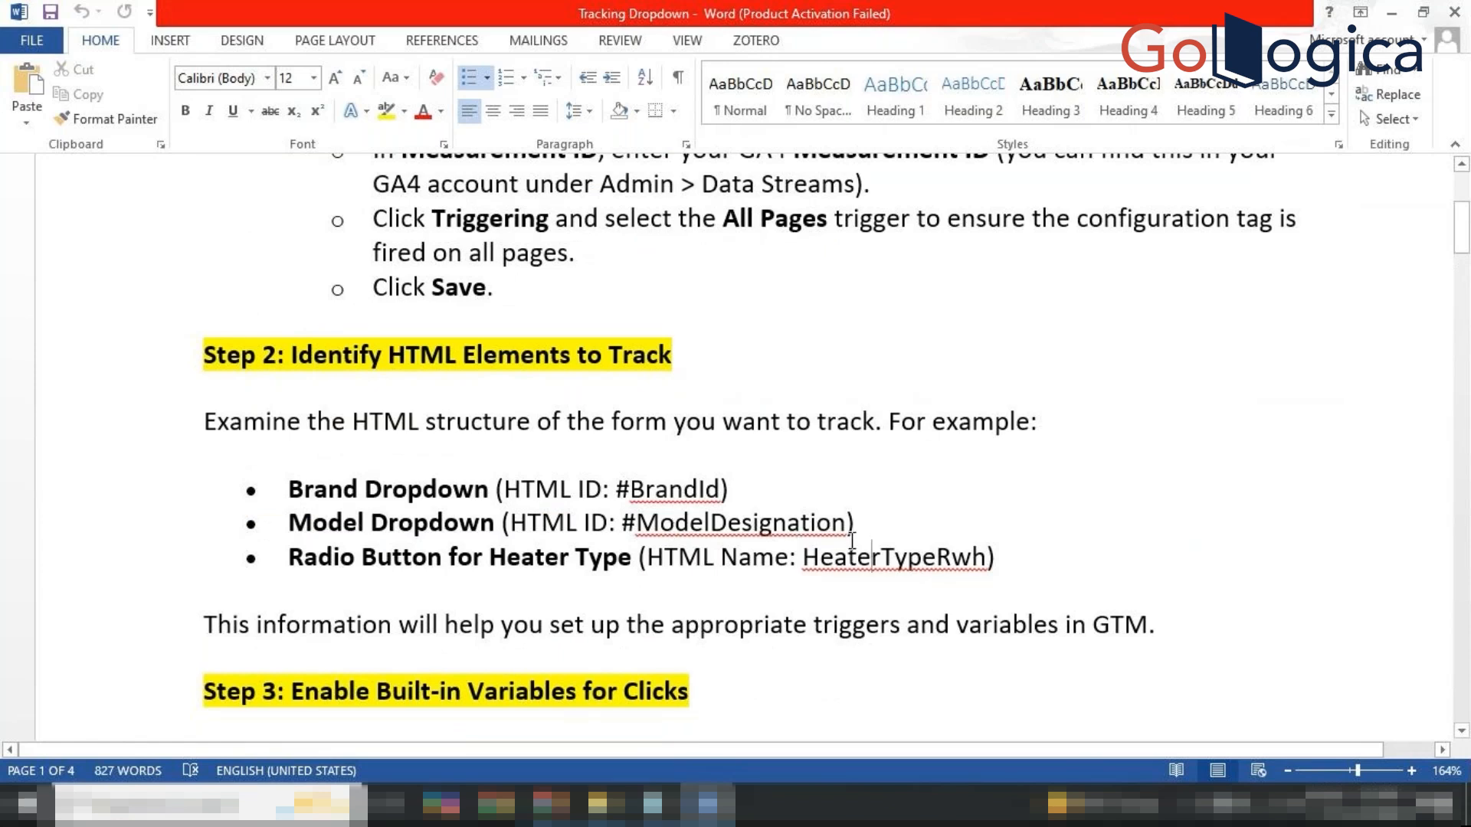
pyautogui.scroll(-2, 835, 576)
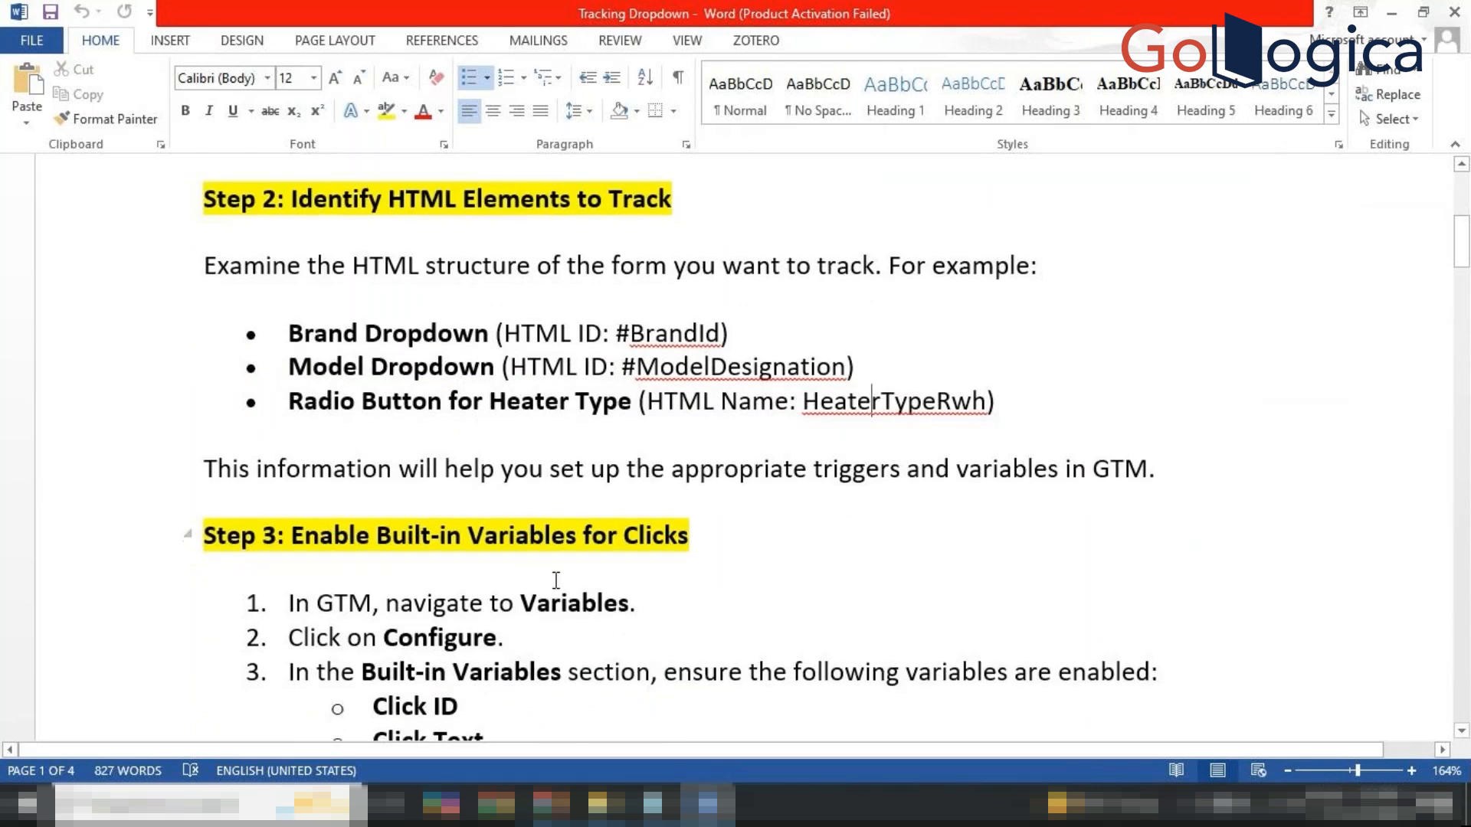
pyautogui.scroll(-5, 555, 581)
pyautogui.scroll(-5, 555, 581)
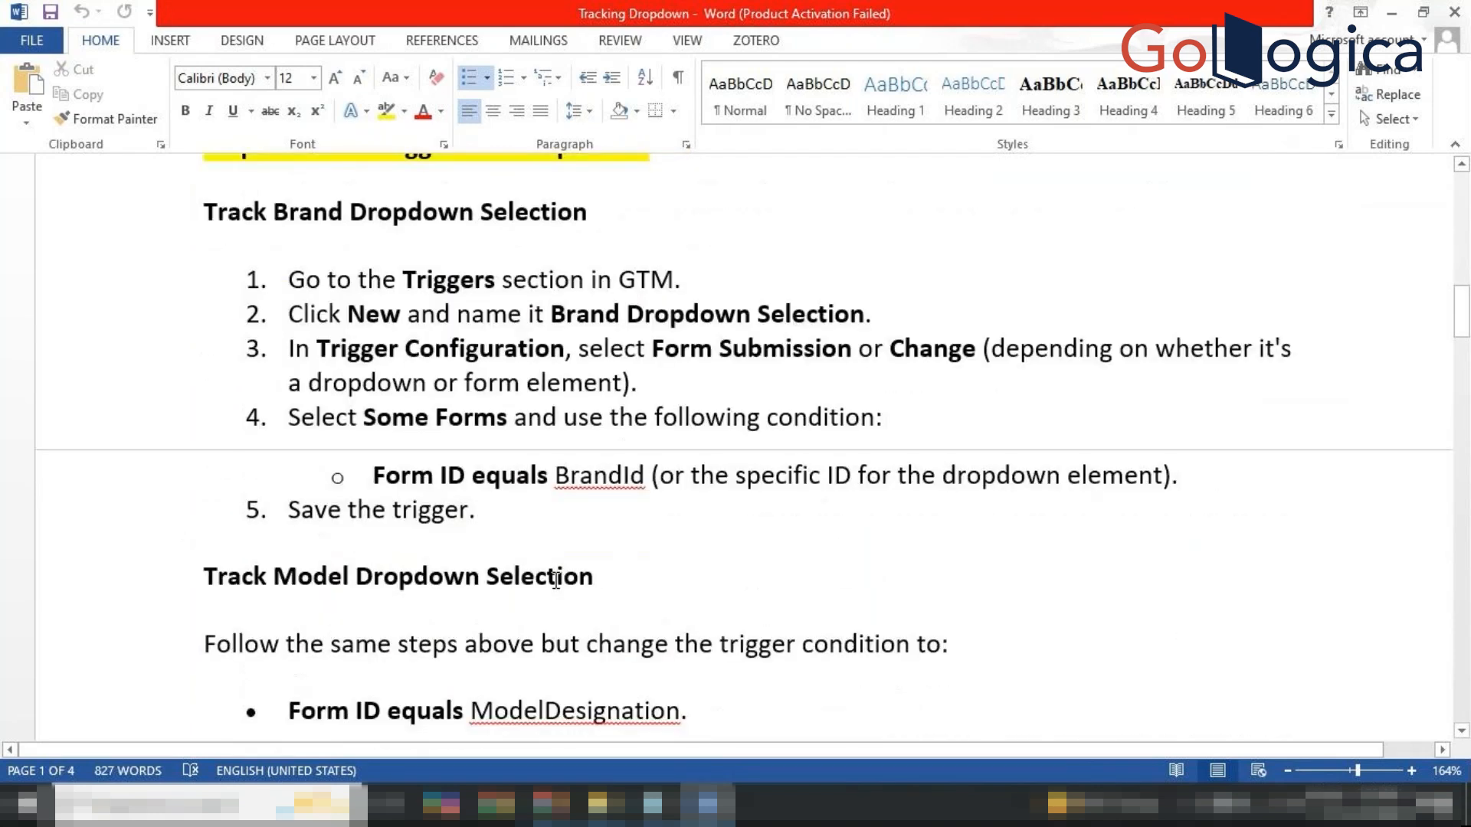
pyautogui.scroll(-1, 555, 580)
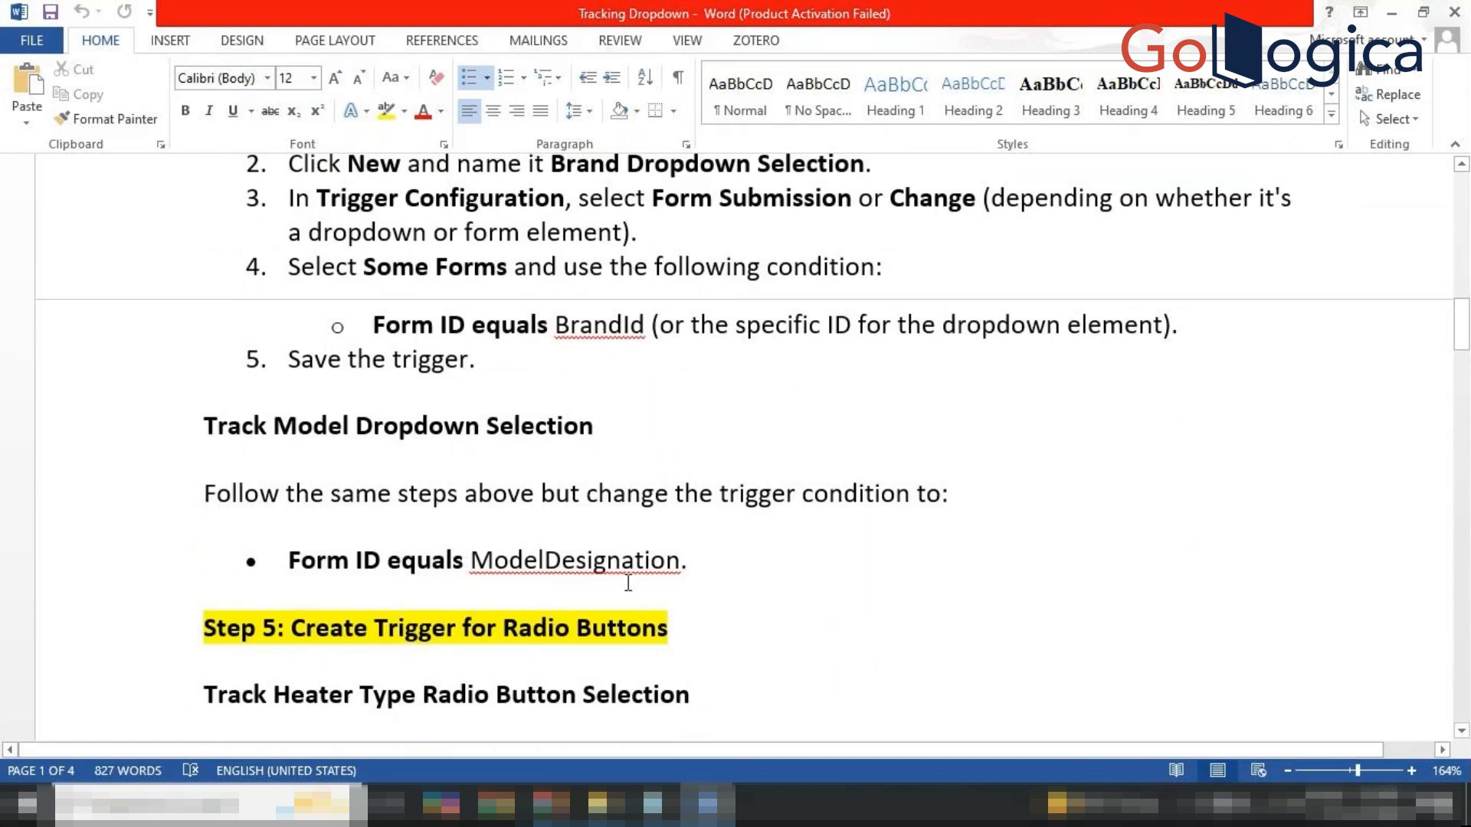
pyautogui.scroll(-4, 627, 582)
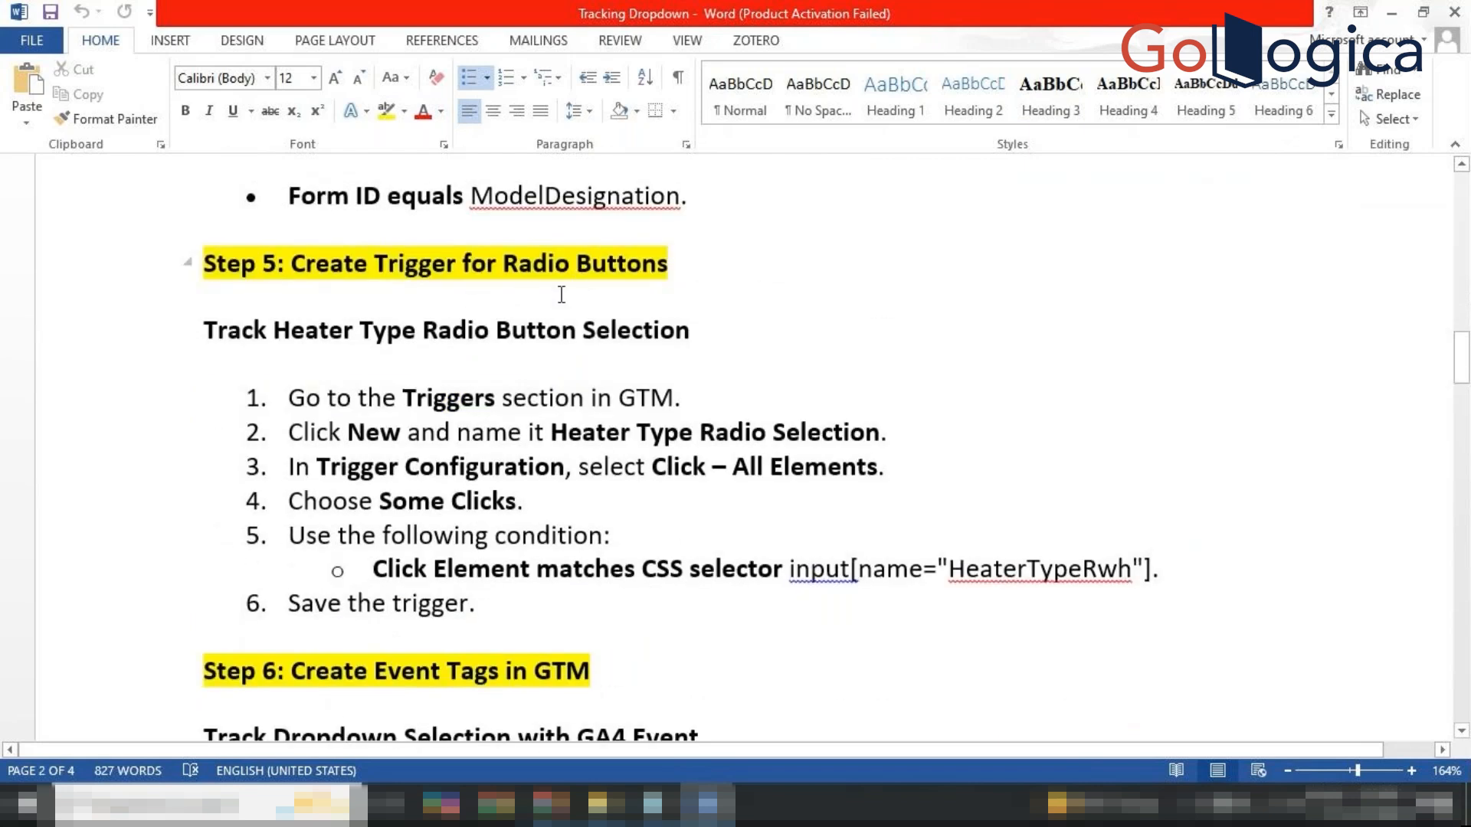
pyautogui.scroll(5, 429, 464)
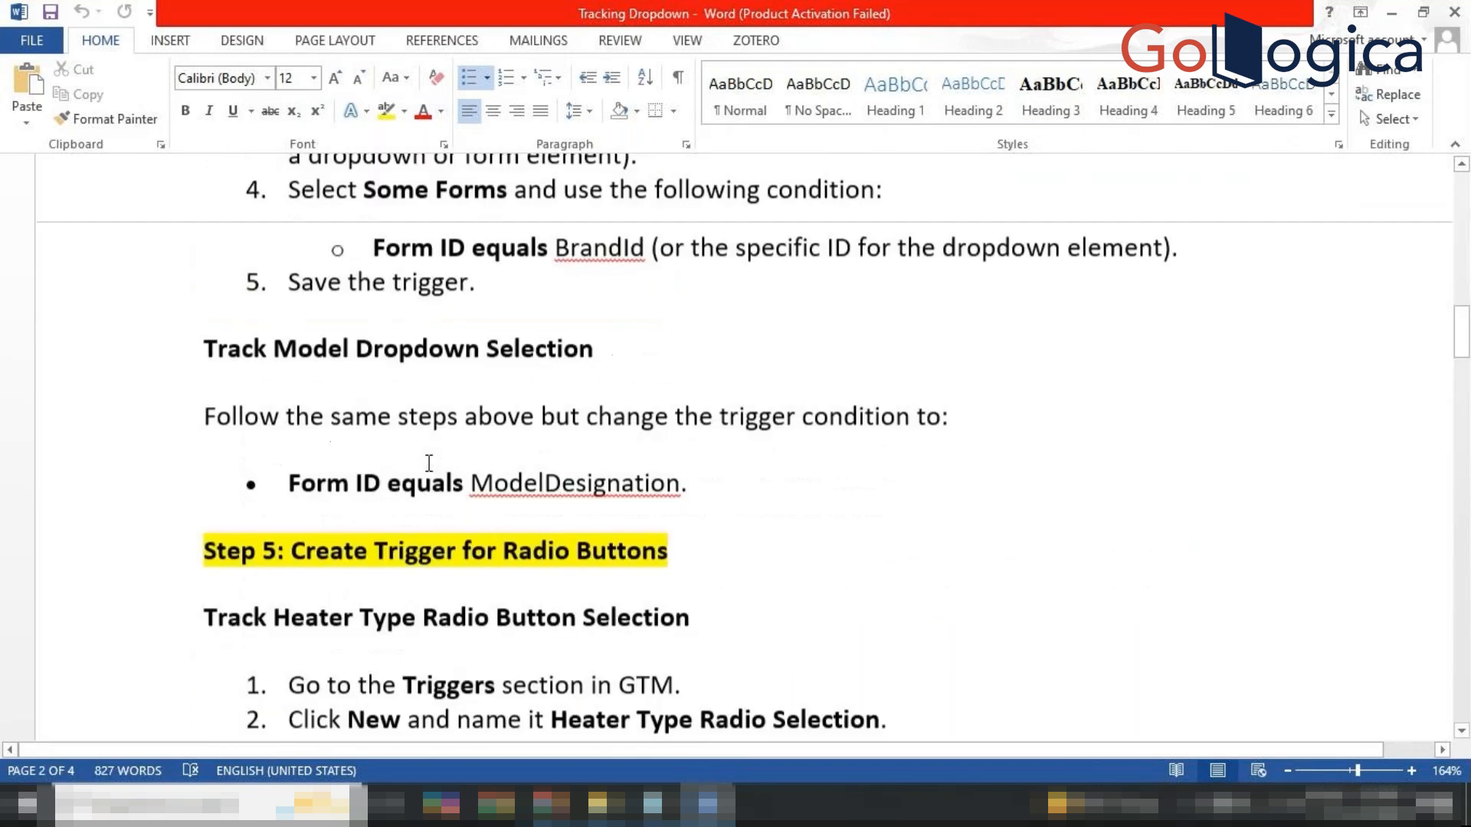
pyautogui.scroll(-7, 523, 565)
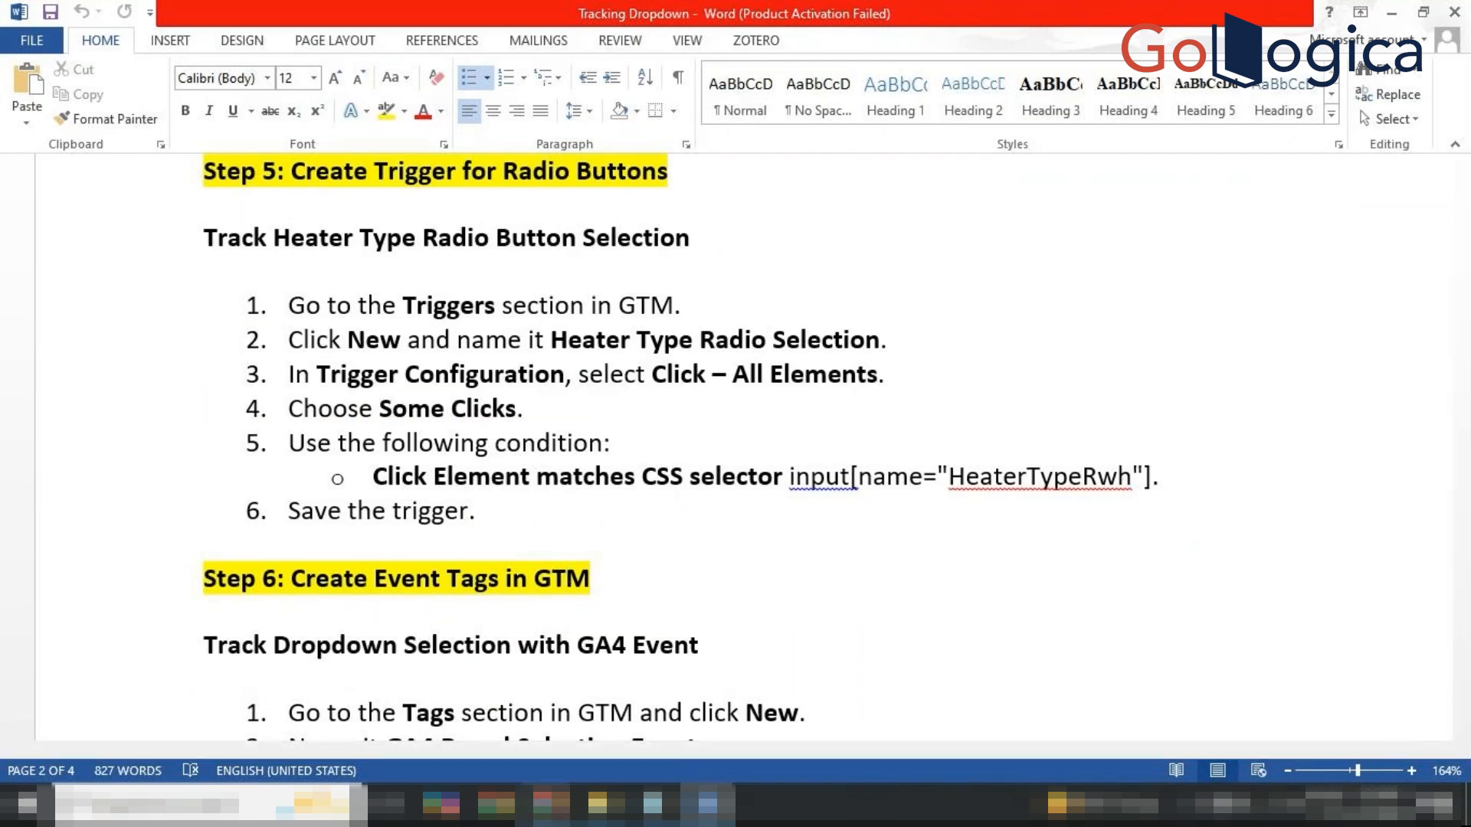
# On the AHRI directory tab, pick Allied Commercial in the Brand Name list.
pyautogui.click(552, 804)
pyautogui.click(494, 730)
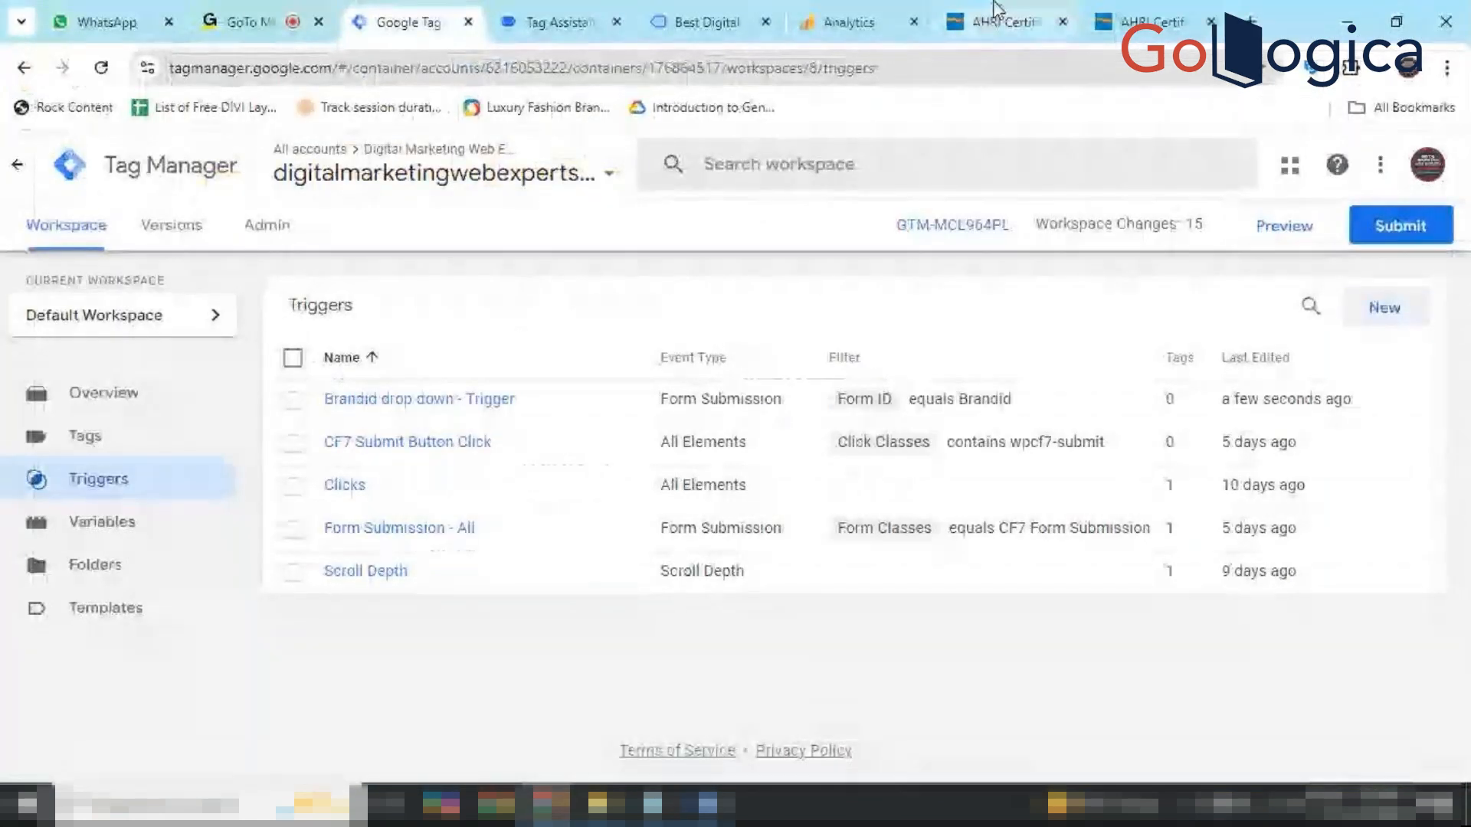
pyautogui.click(1146, 7)
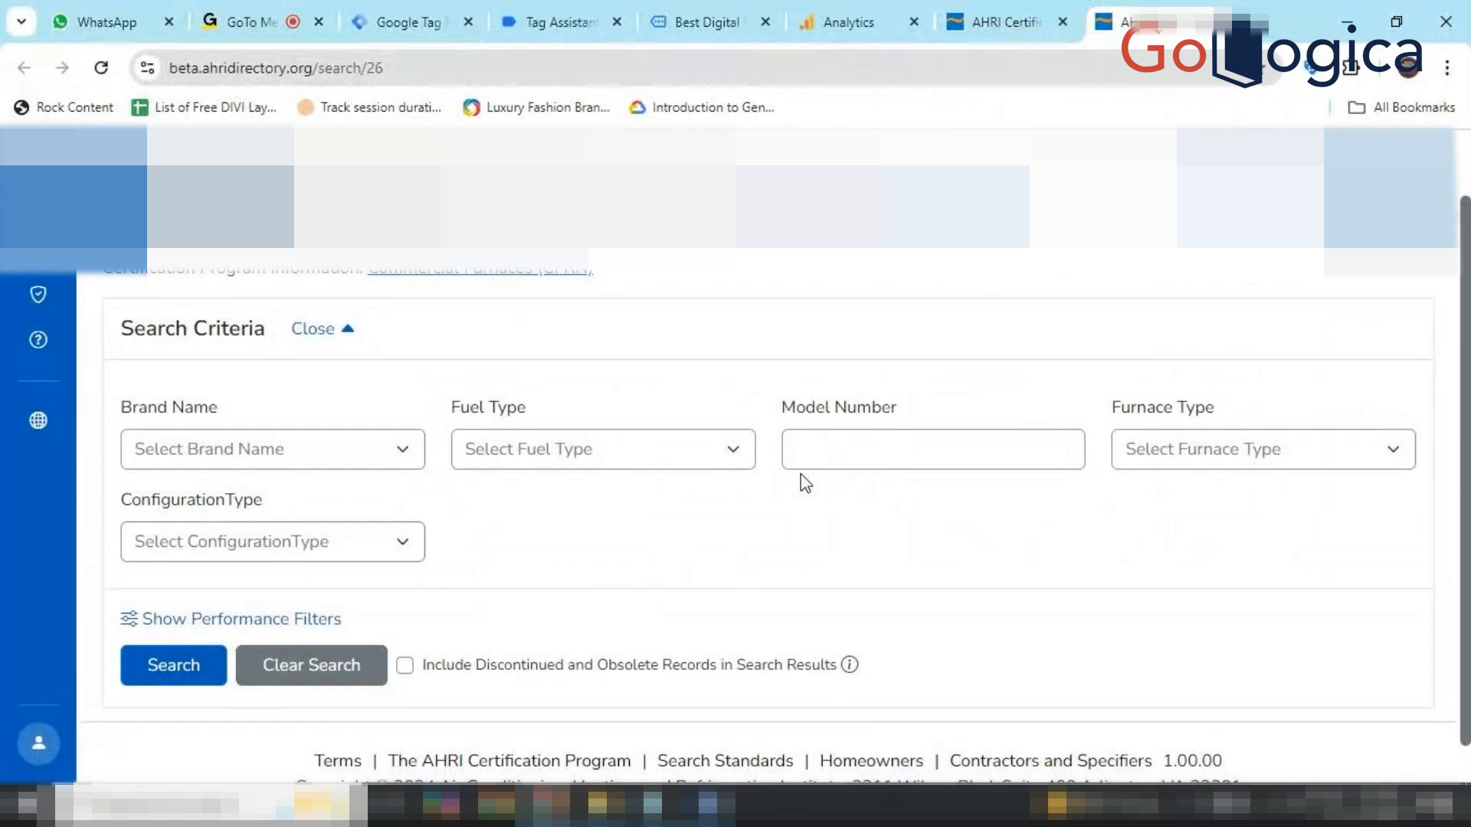
pyautogui.click(410, 460)
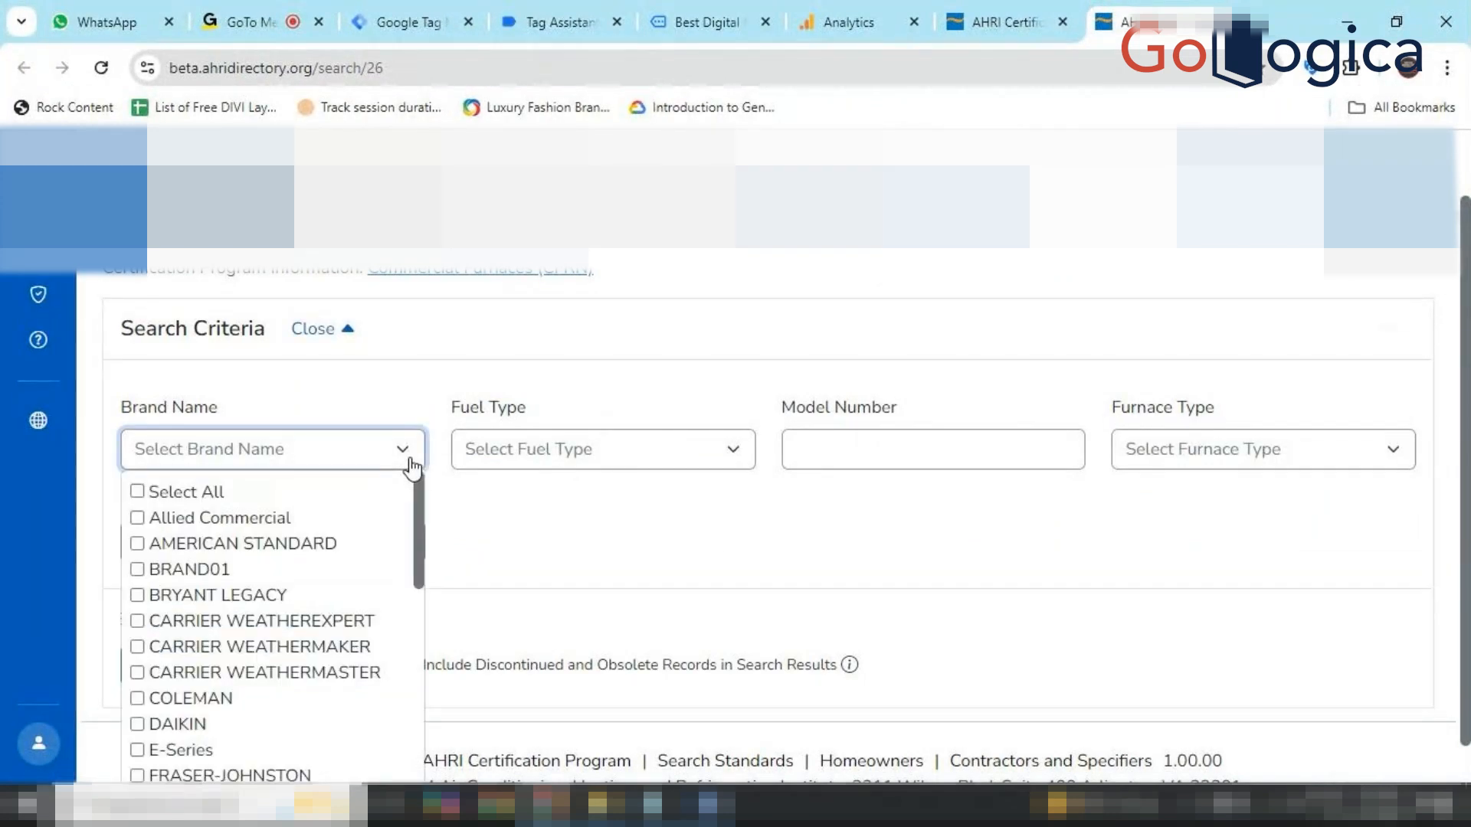
pyautogui.click(136, 519)
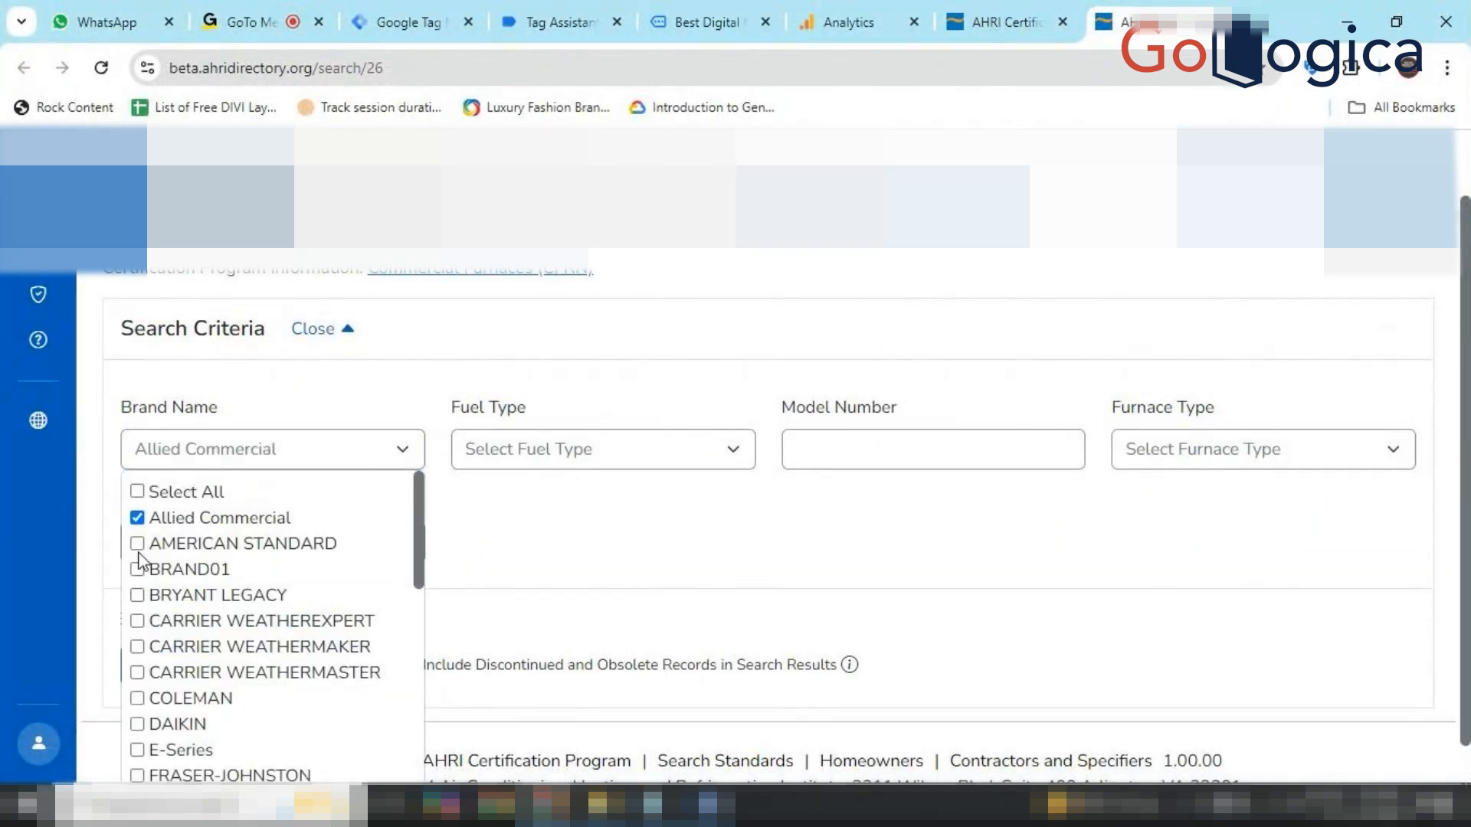
# Add AMERICAN STANDARD, toggle Select All on and off to clear brands, and close the list.
pyautogui.click(138, 544)
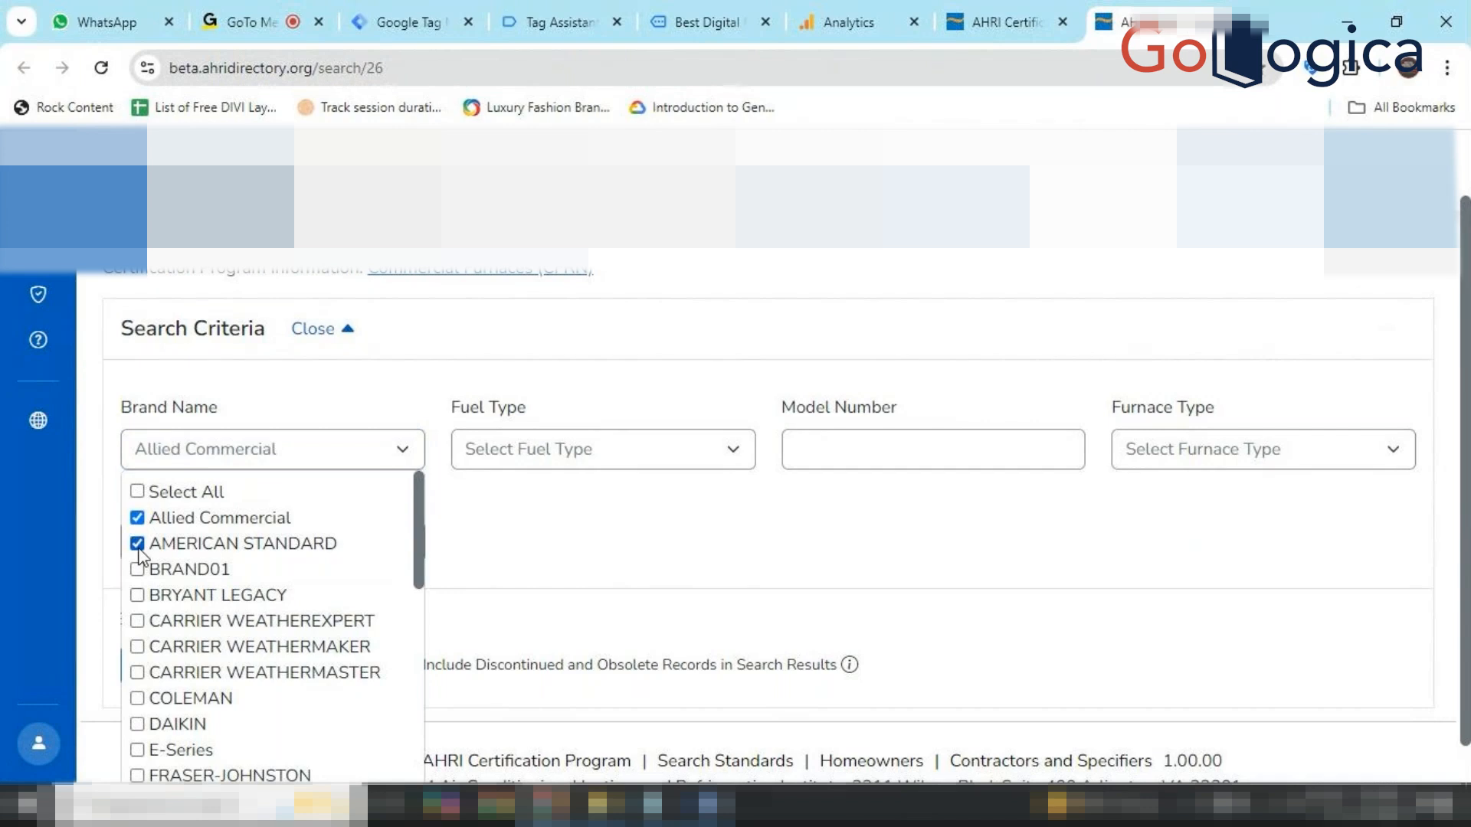
pyautogui.click(137, 492)
pyautogui.click(137, 492)
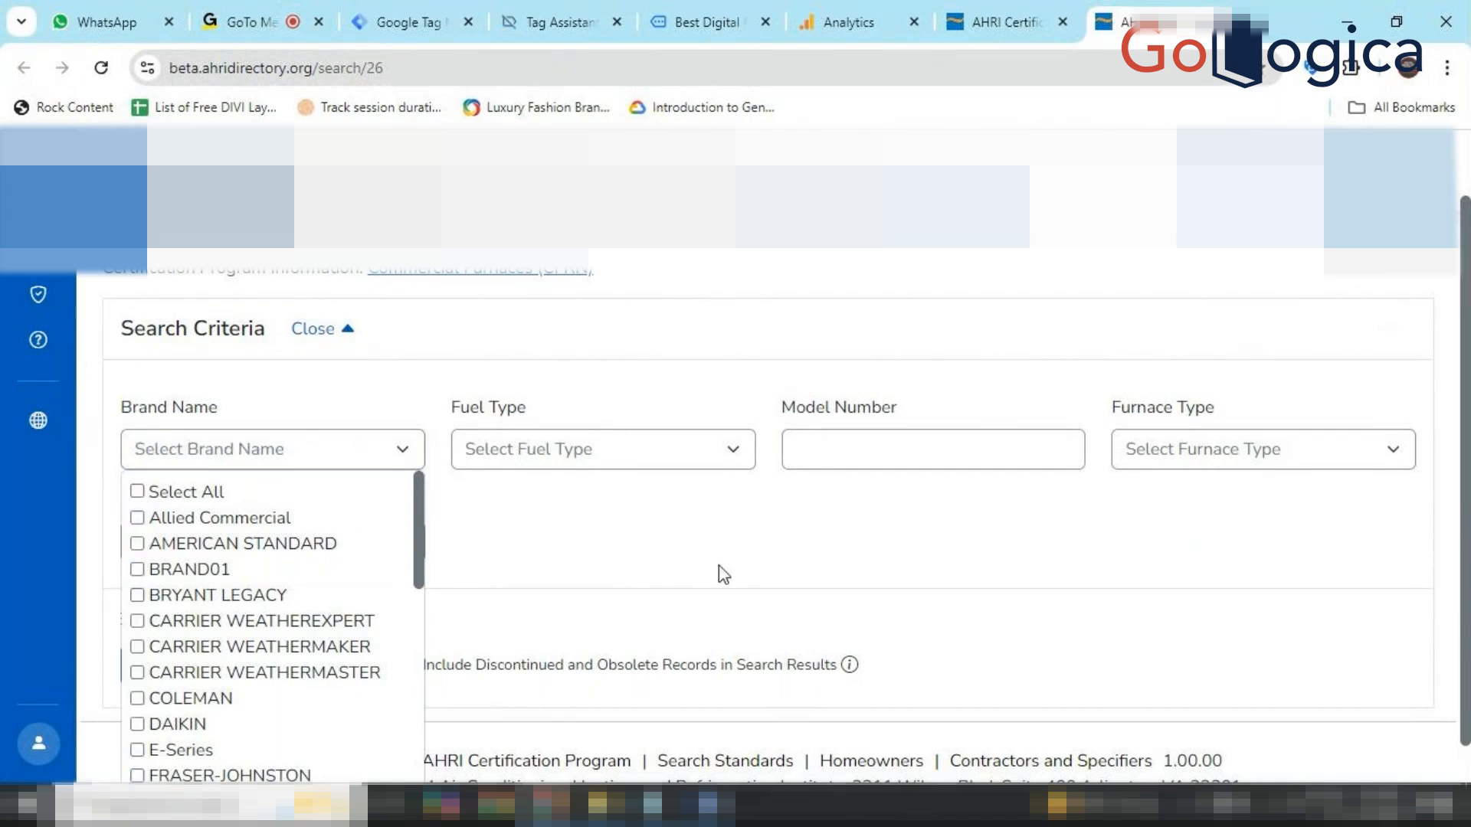
pyautogui.click(726, 576)
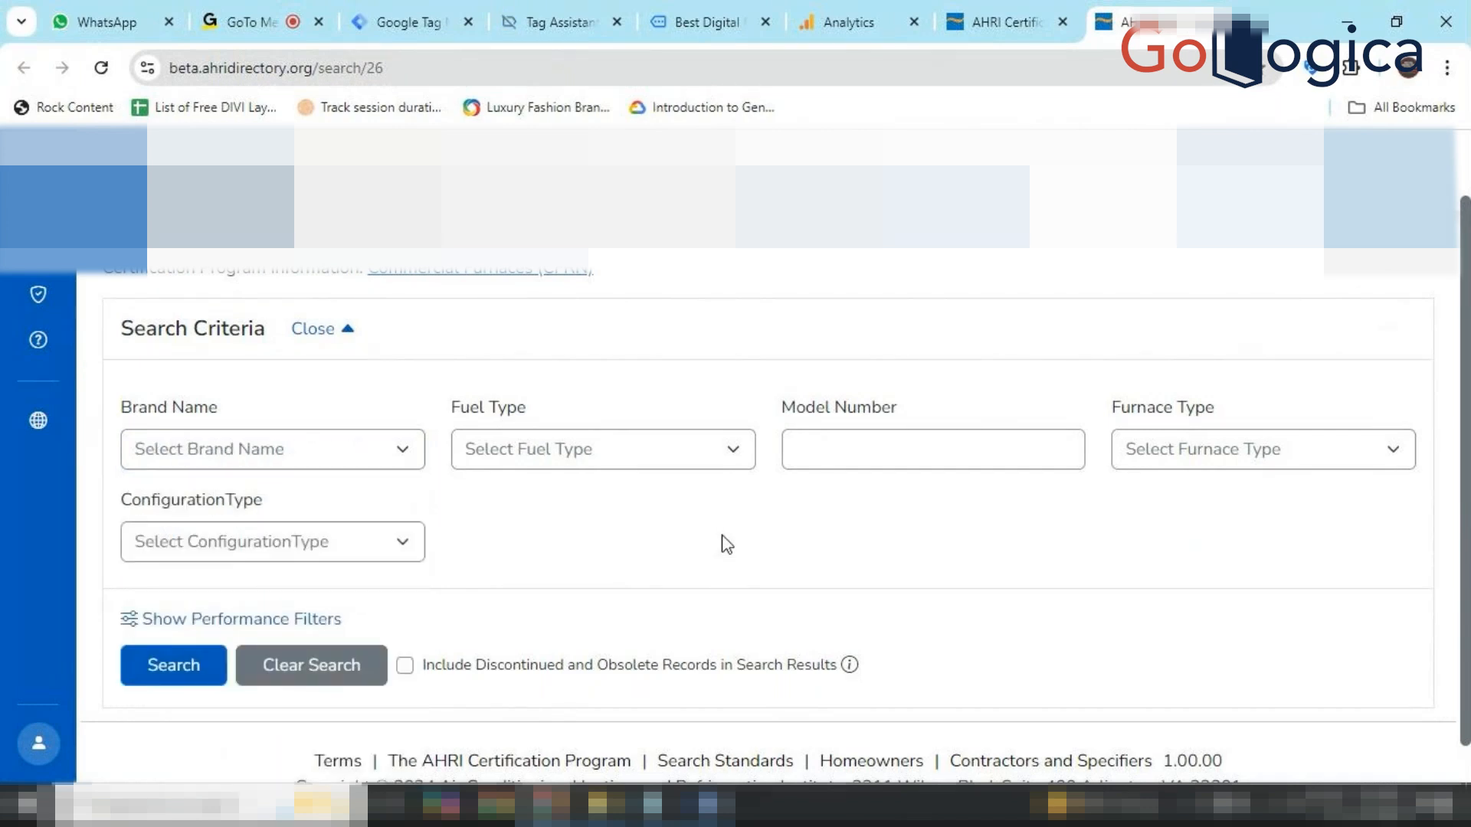
pyautogui.moveTo(706, 805)
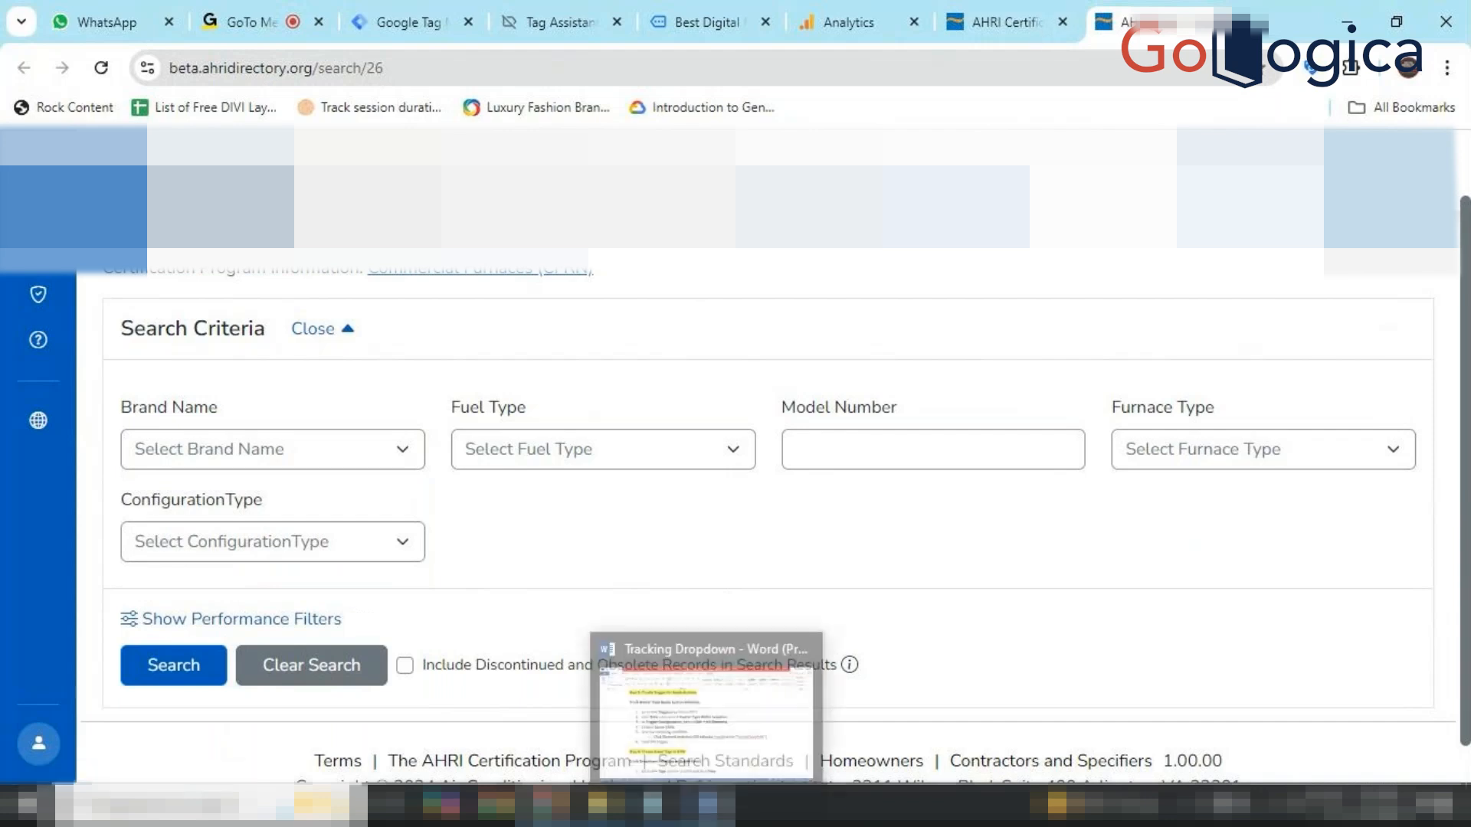
pyautogui.click(706, 804)
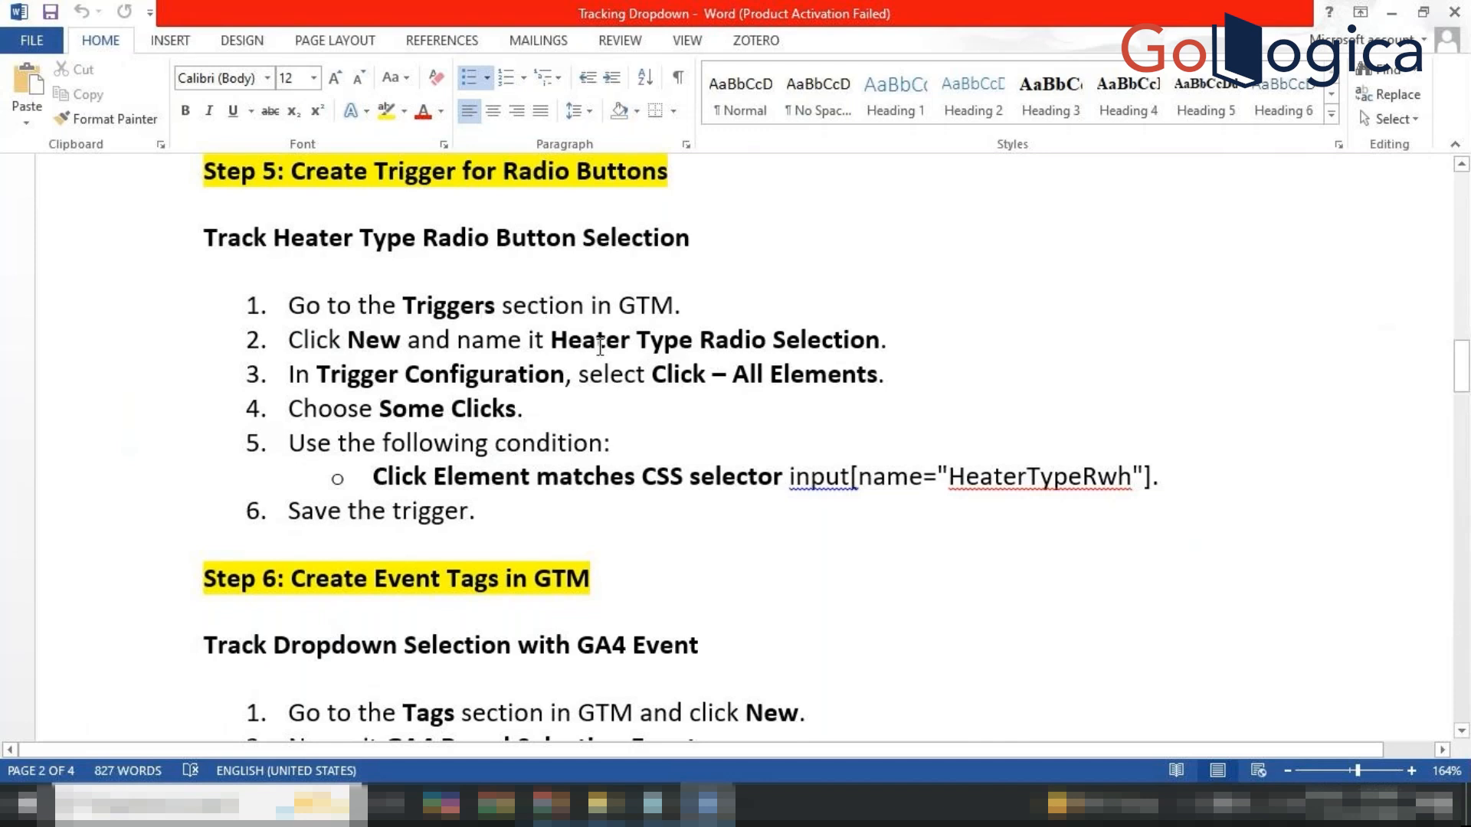
# Copy 'Heater Type Radio Selection' from the guide and return to Tag Manager's Triggers page.
pyautogui.moveTo(553, 340); pyautogui.dragTo(869, 341)
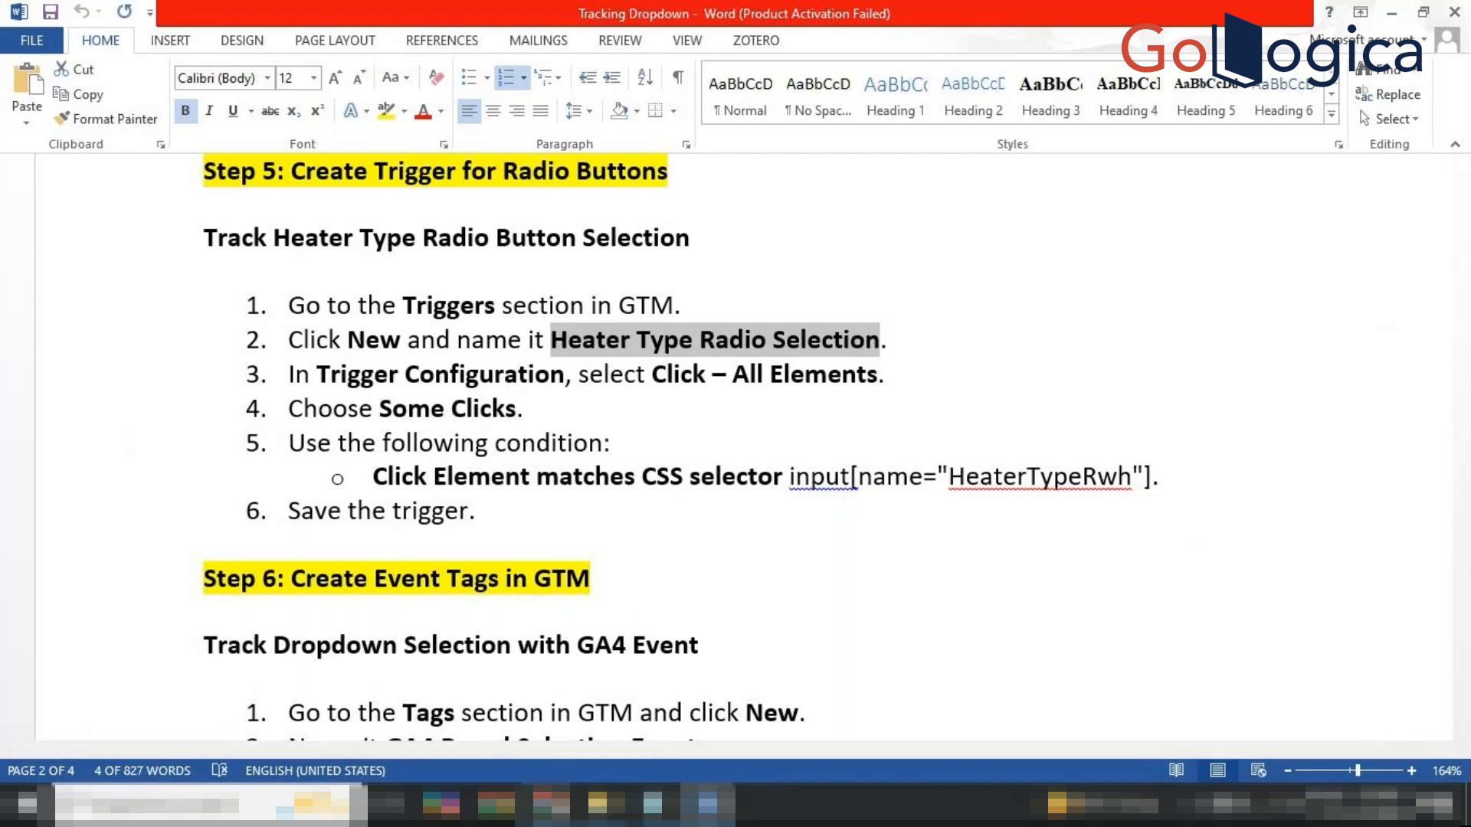
pyautogui.click(555, 804)
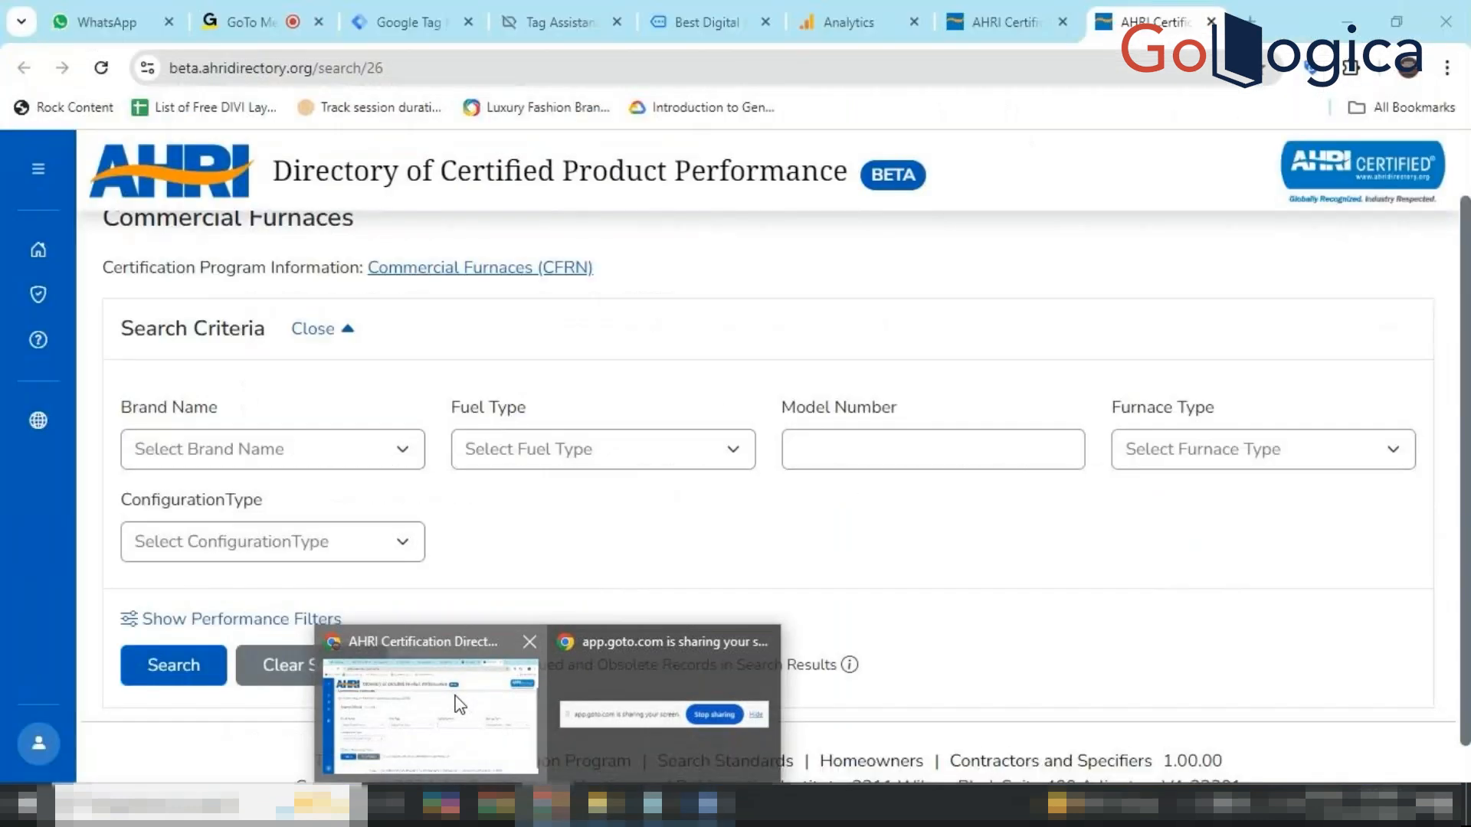
pyautogui.click(458, 701)
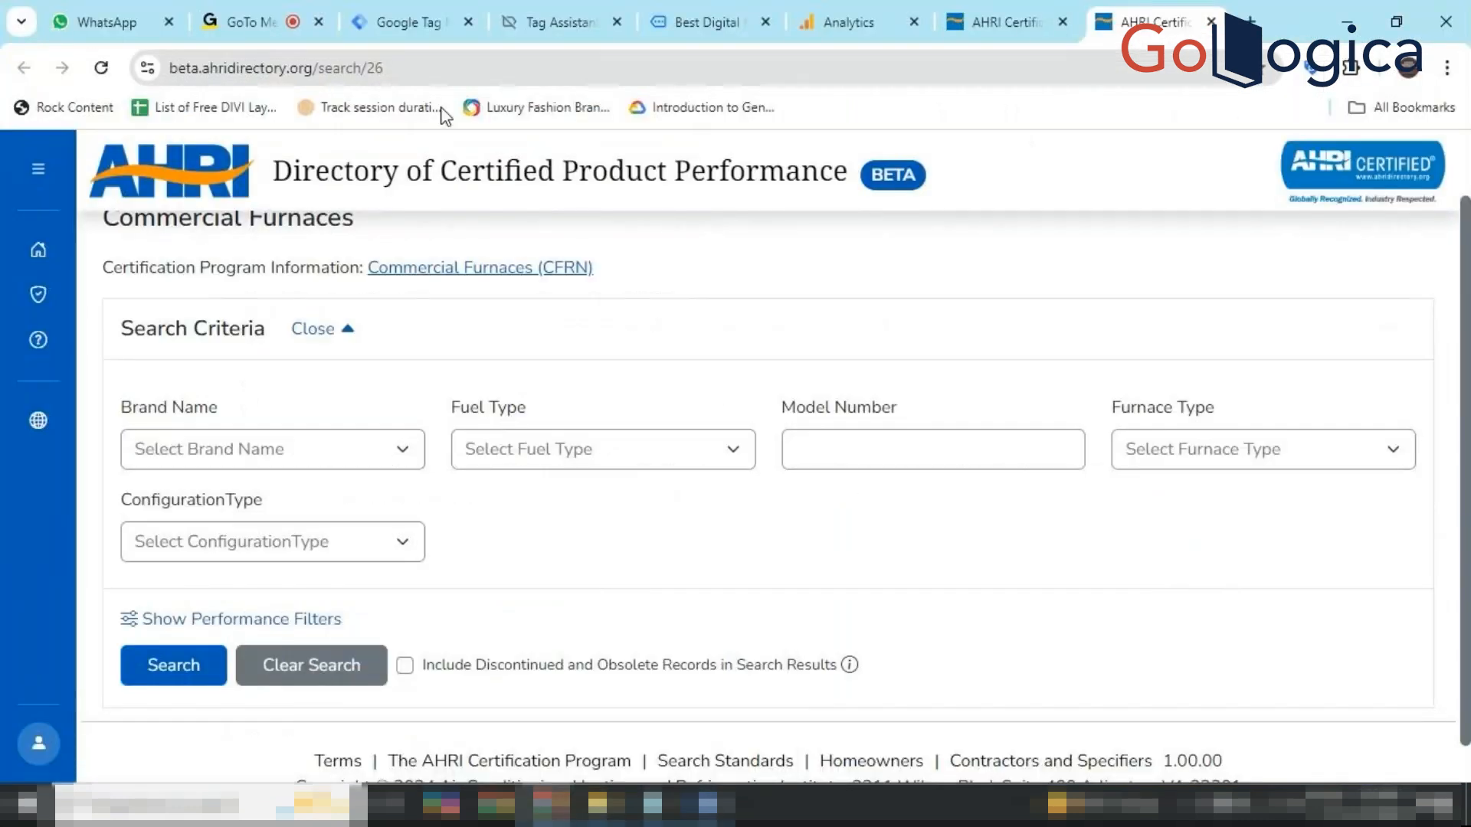
pyautogui.click(419, 4)
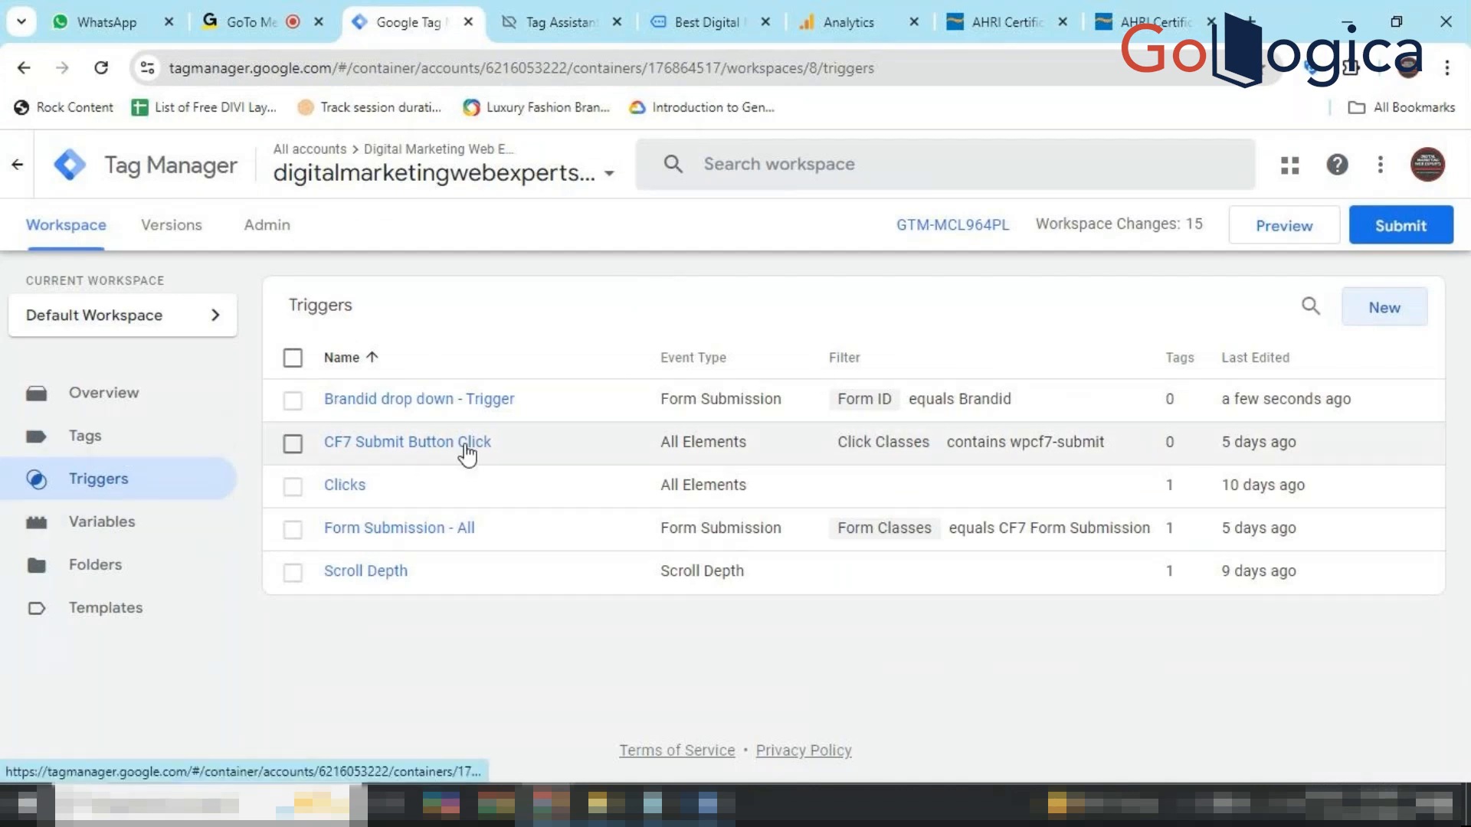
# Create a new trigger named 'Heater Type Radio Selection' by pasting the copied name.
pyautogui.click(1381, 310)
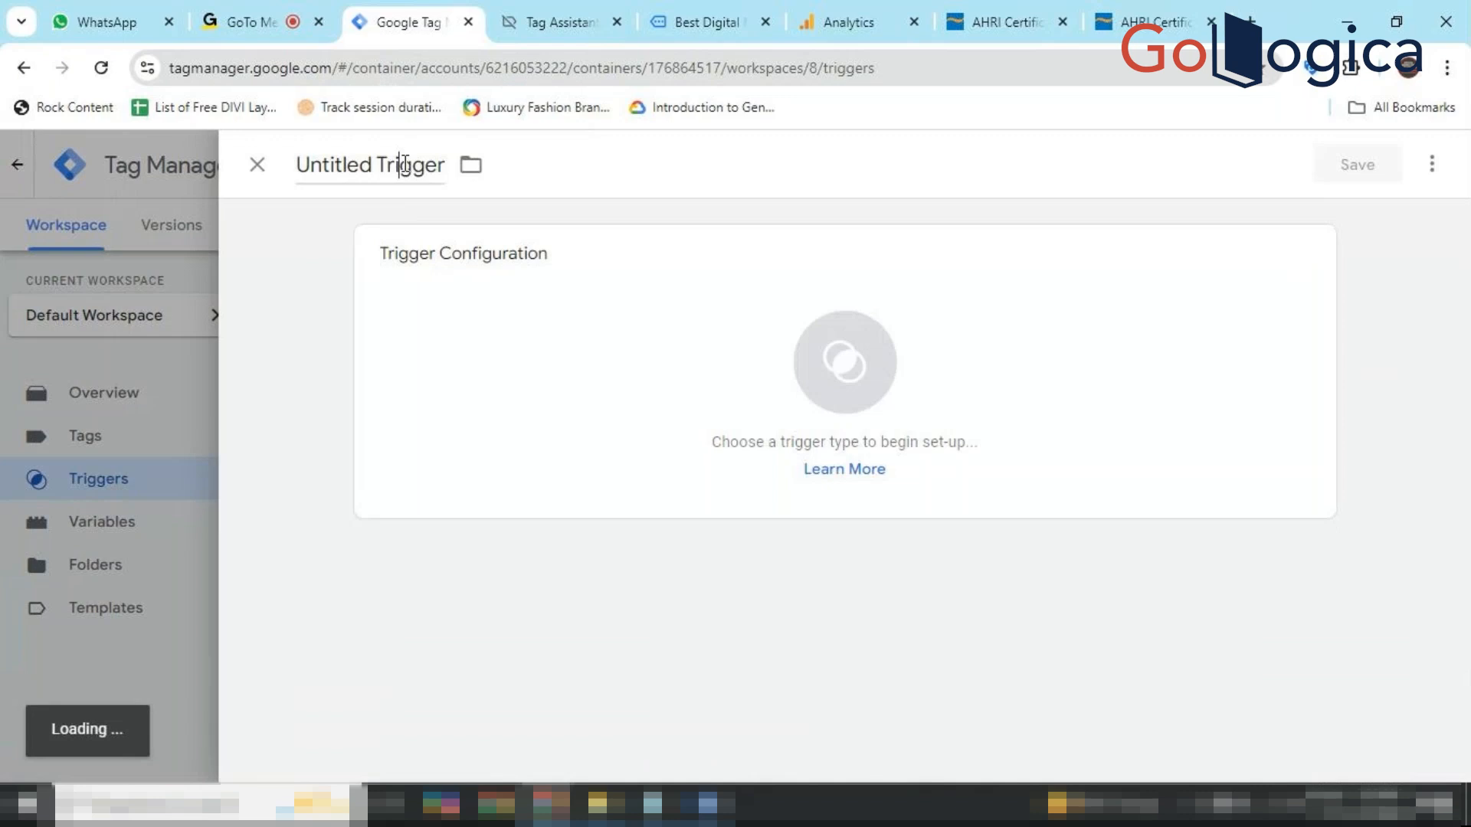
pyautogui.doubleClick(404, 163)
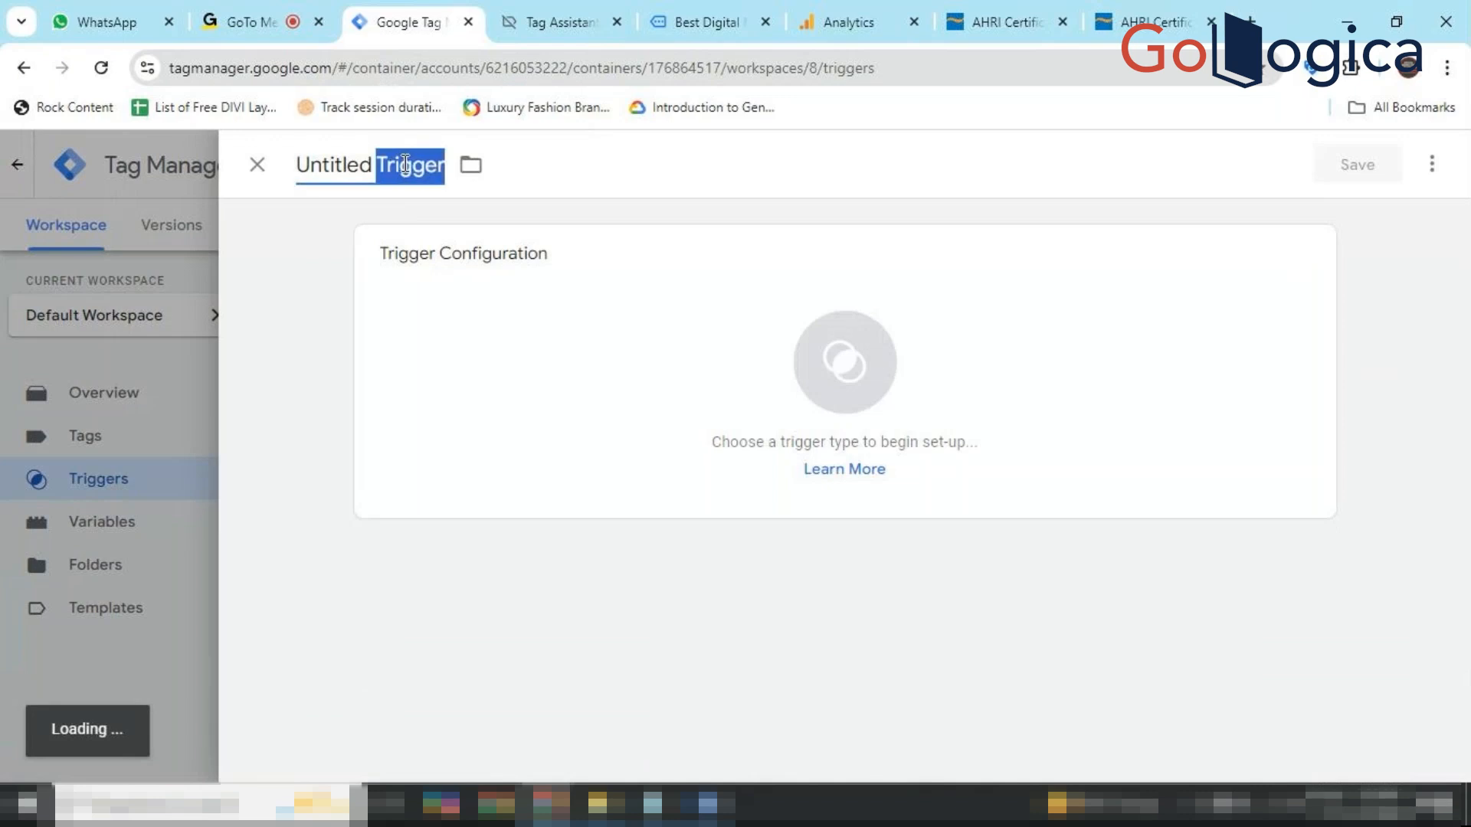
pyautogui.hotkey('ctrl', 'a')
pyautogui.write('Heater Type Radio Selection')
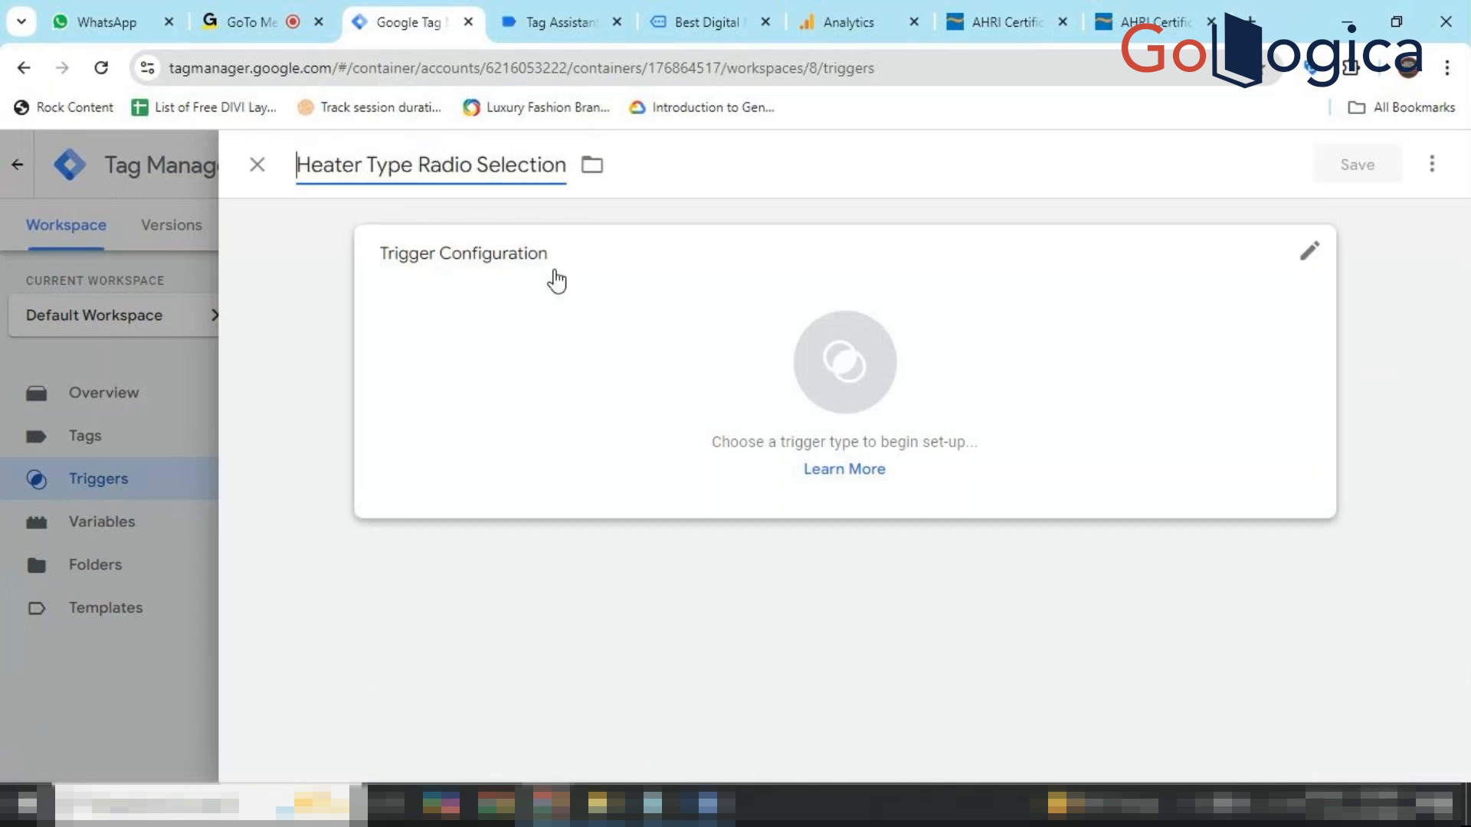
# Set the trigger type to Click – All Elements, firing on Some Clicks.
pyautogui.click(854, 360)
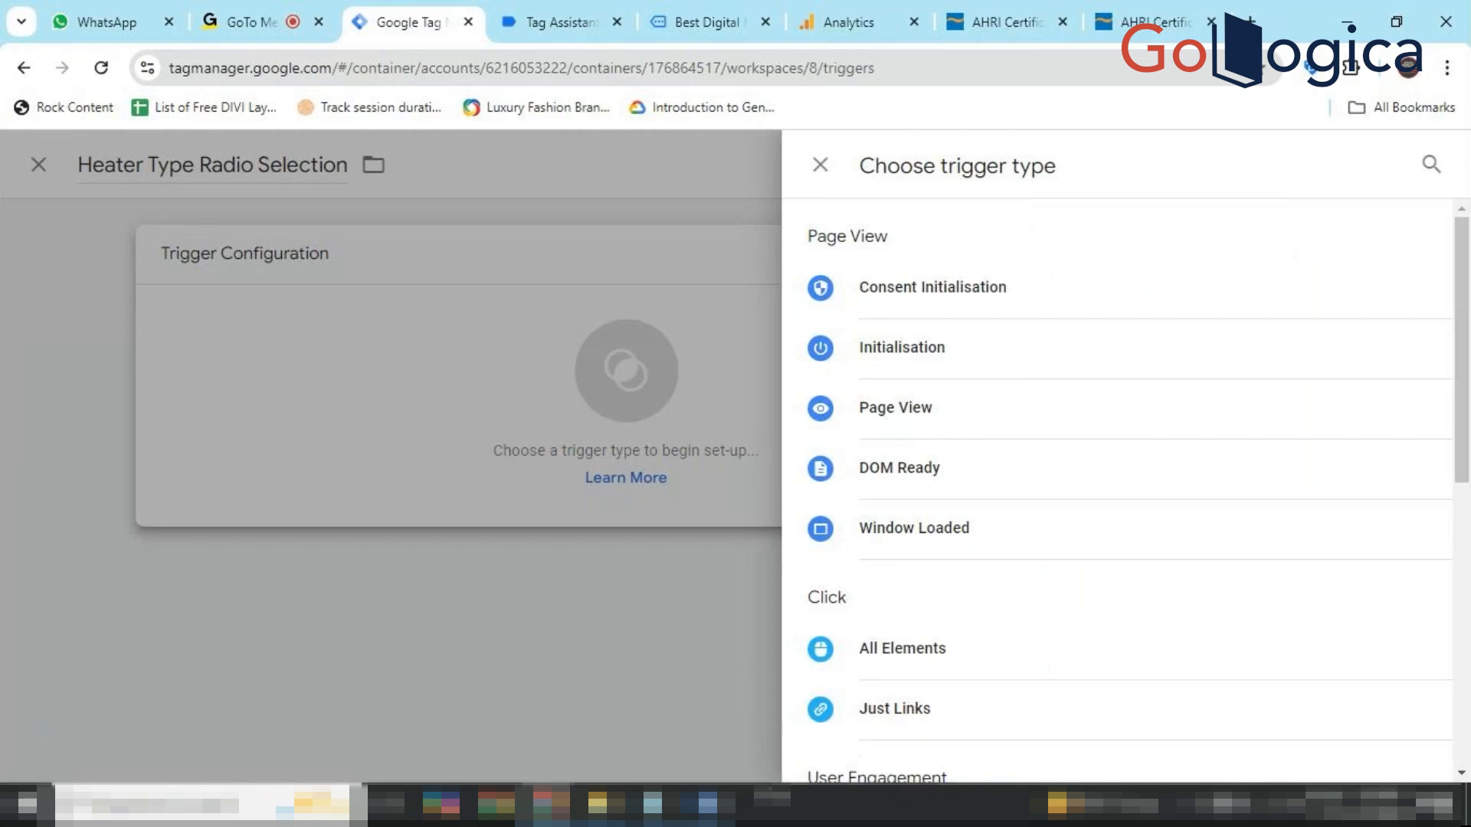
pyautogui.scroll(-3, 972, 651)
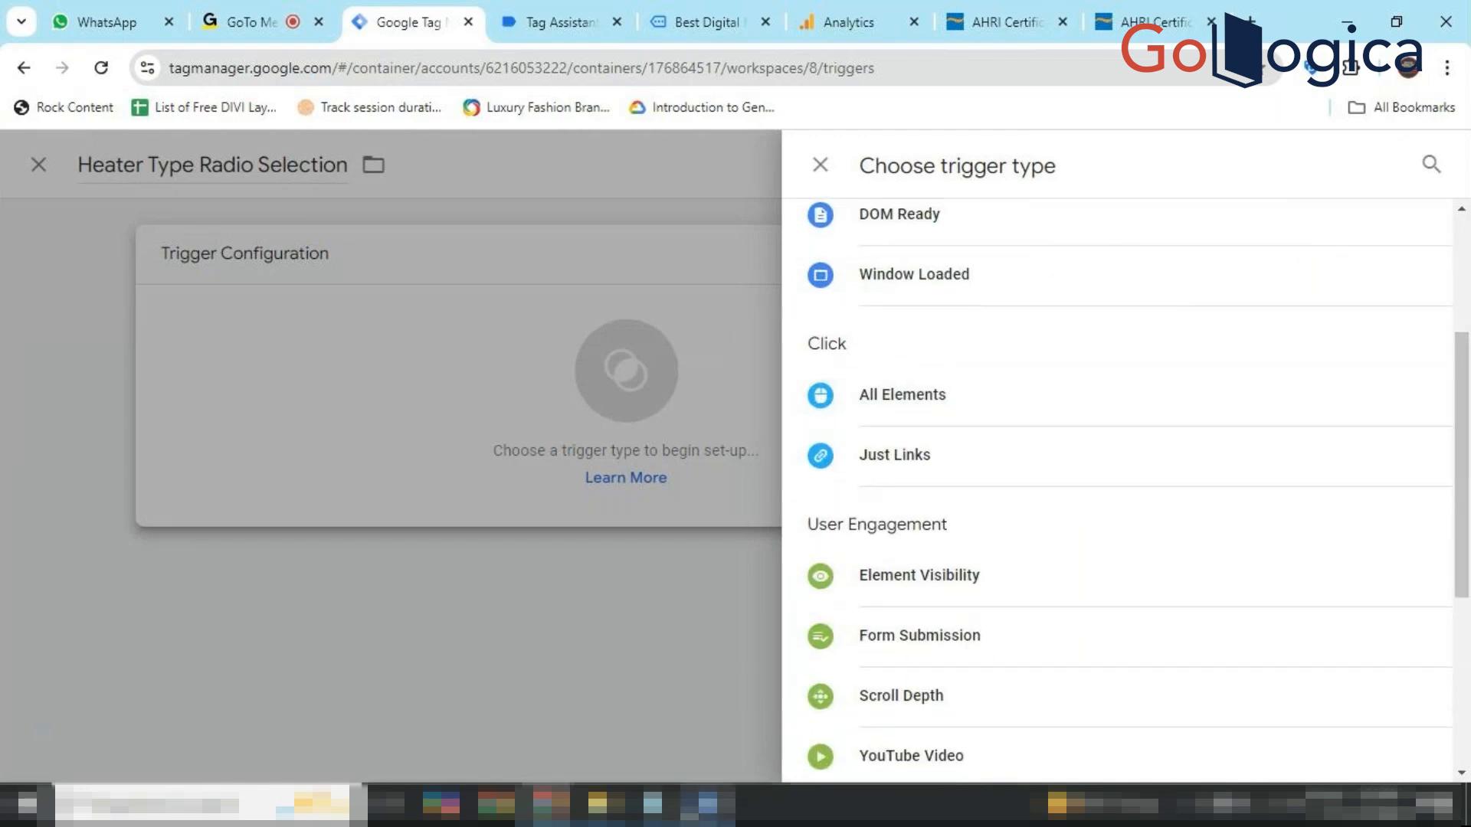
pyautogui.click(708, 804)
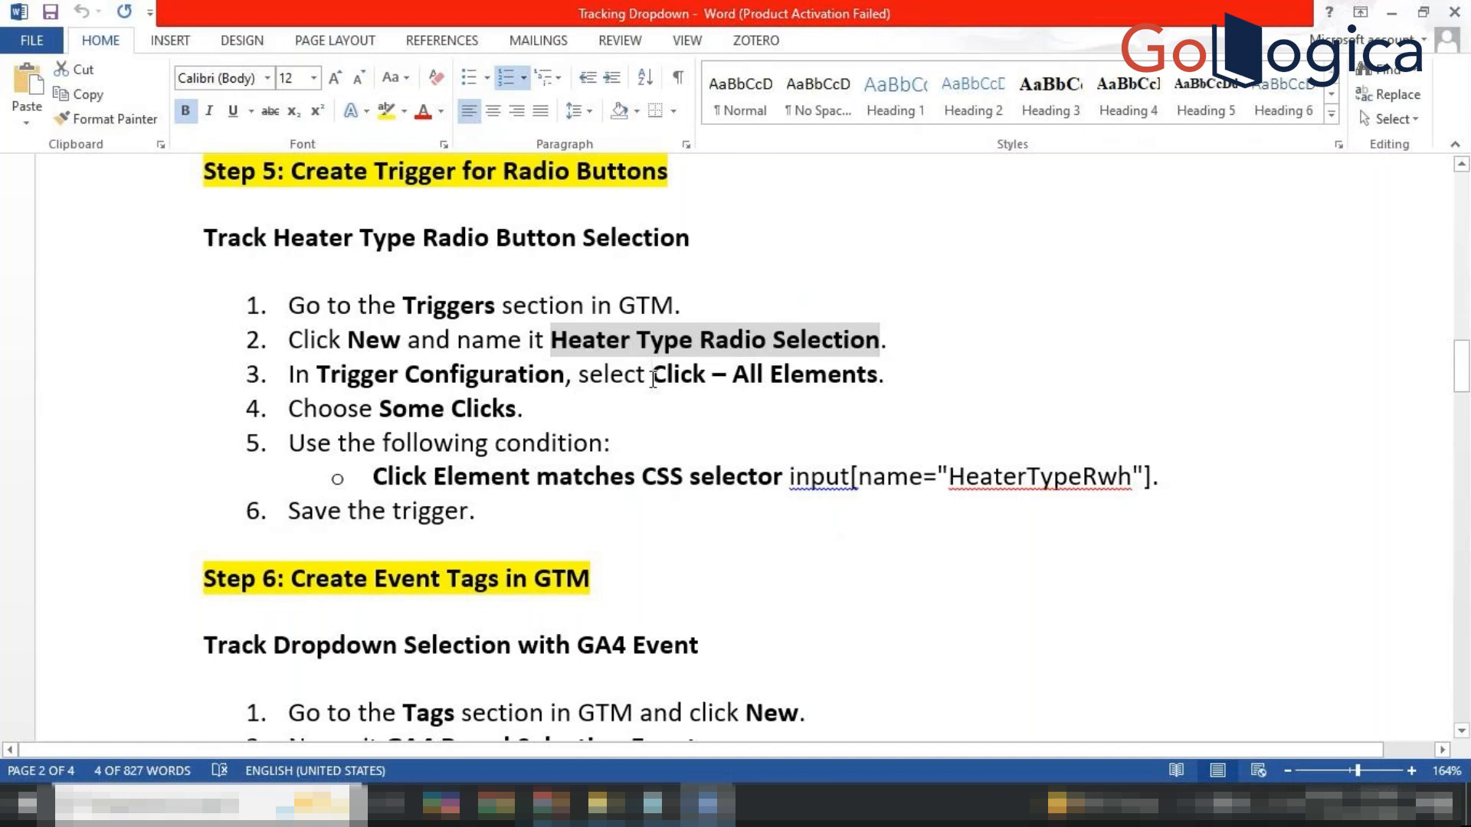
pyautogui.moveTo(651, 375); pyautogui.dragTo(833, 402)
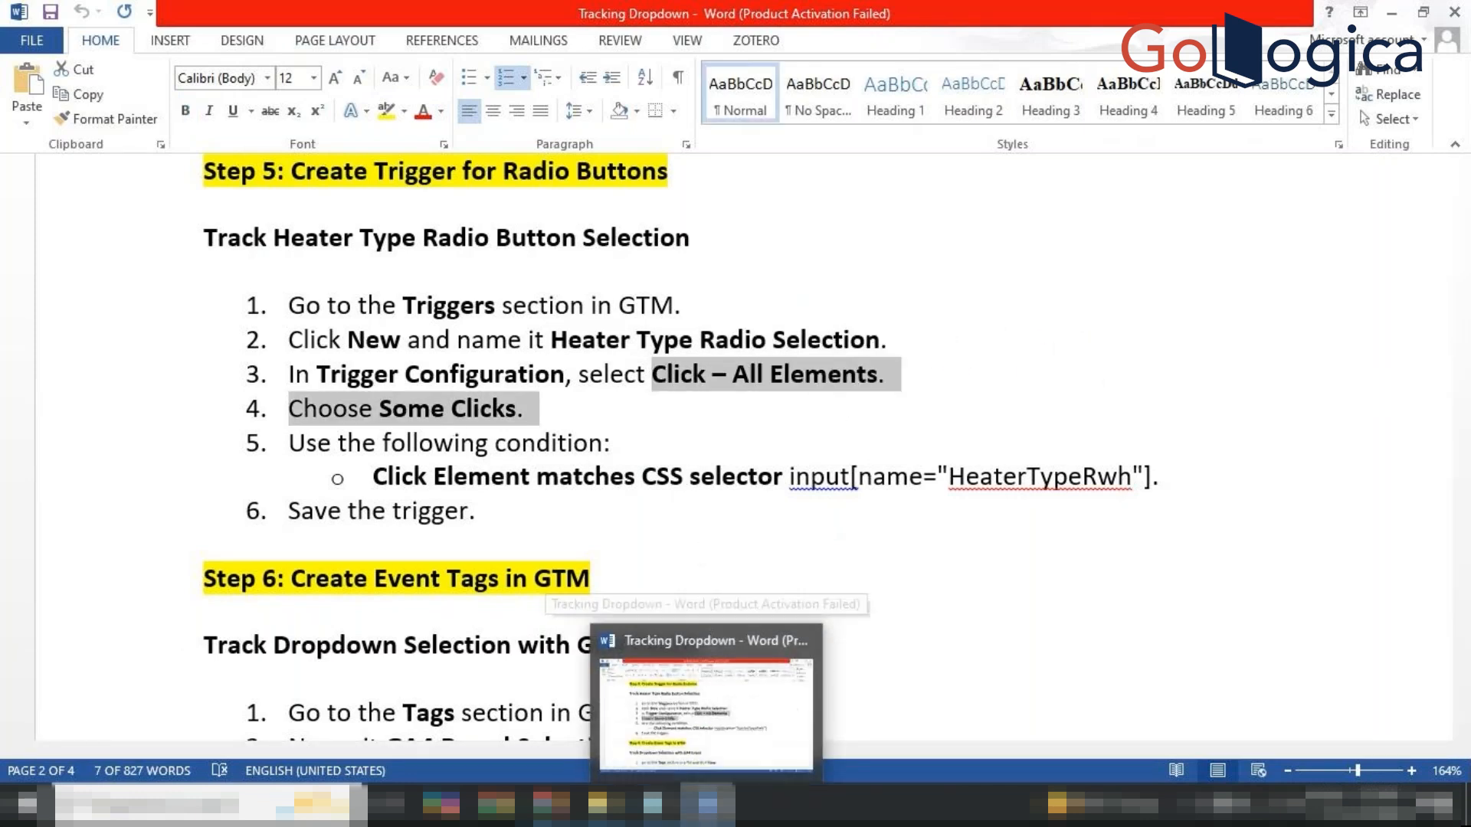
pyautogui.click(708, 804)
pyautogui.click(708, 804)
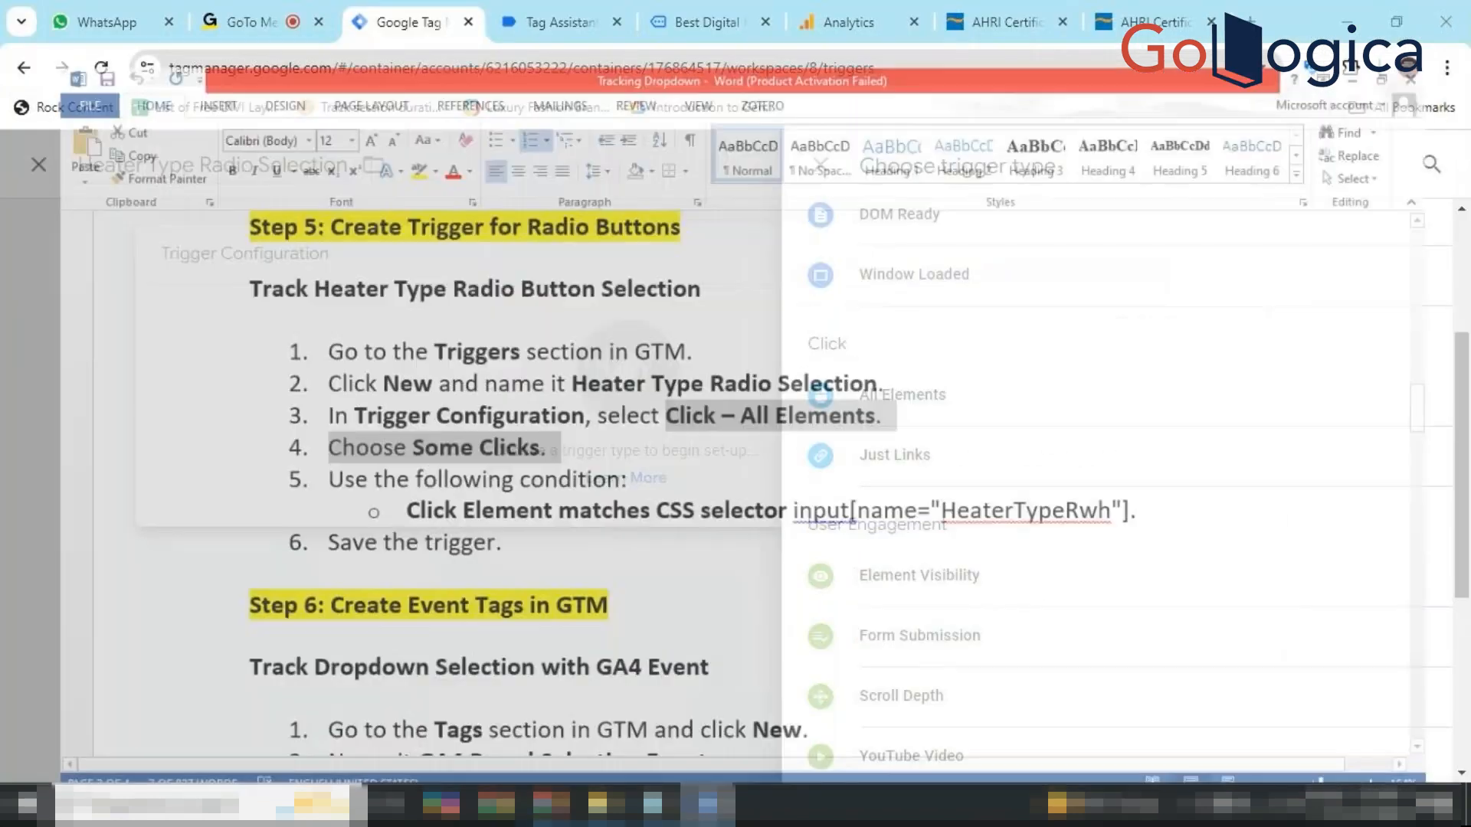
pyautogui.click(708, 804)
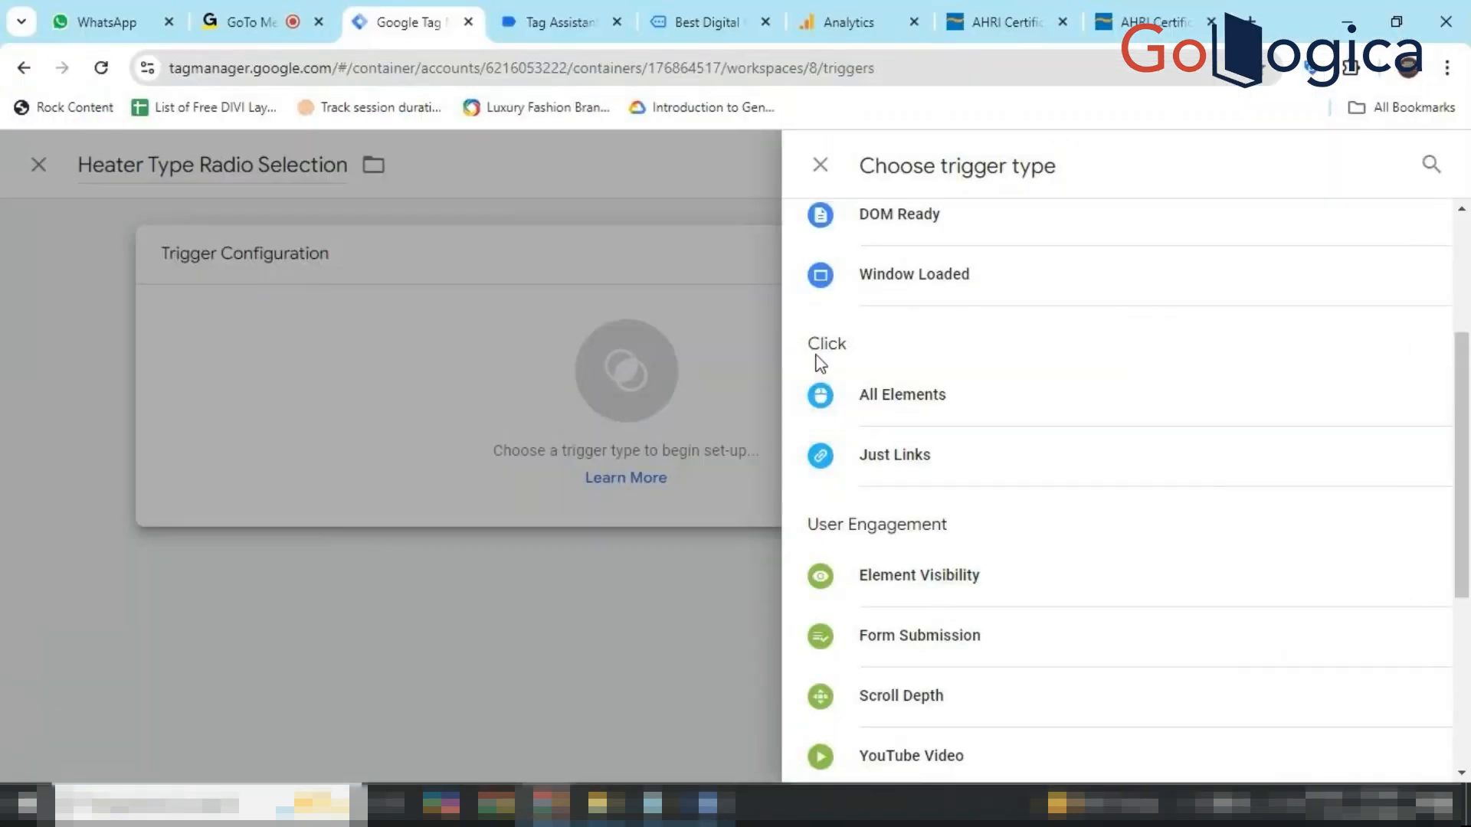
pyautogui.click(882, 411)
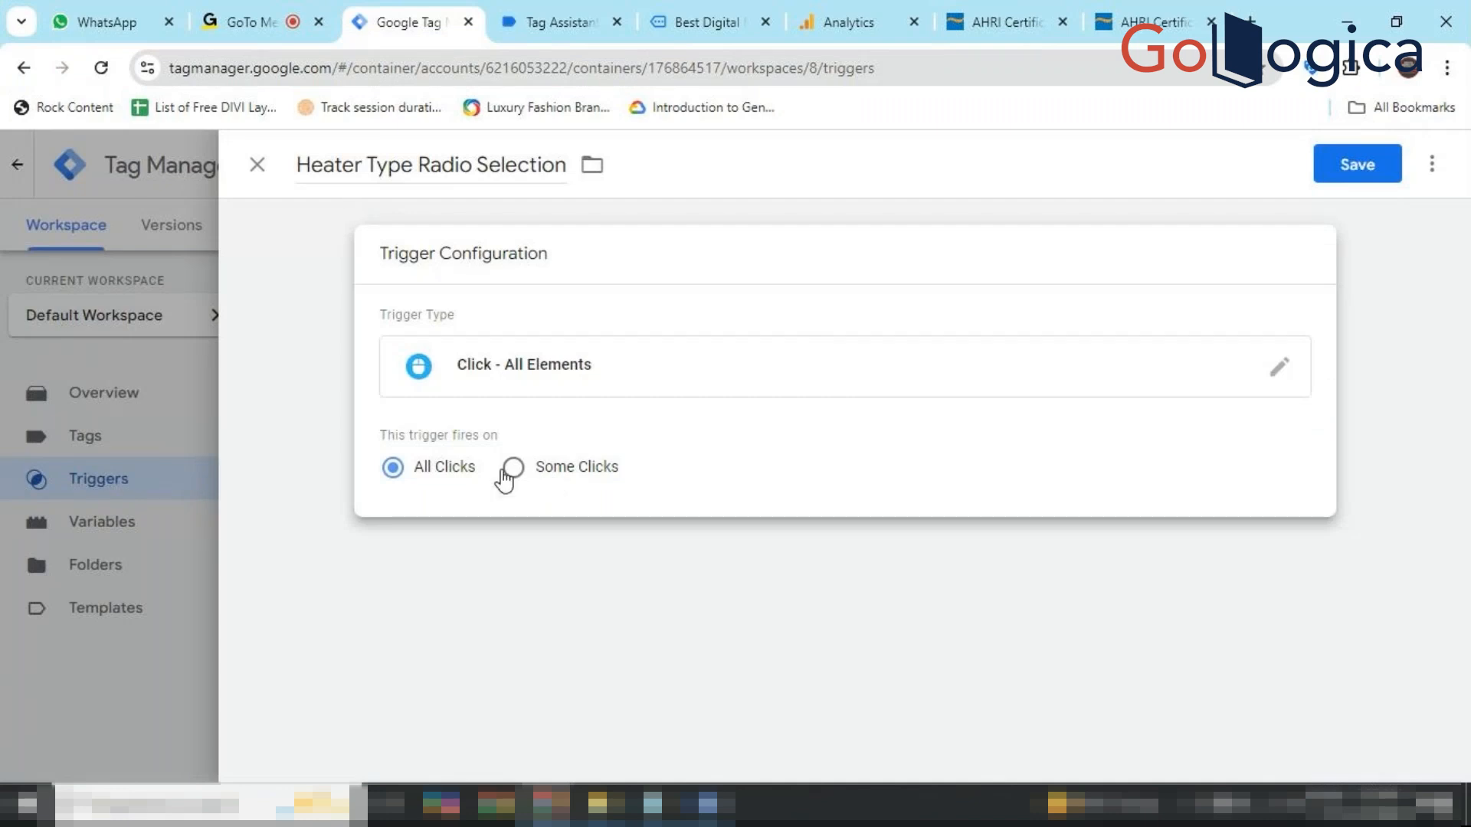
pyautogui.click(539, 471)
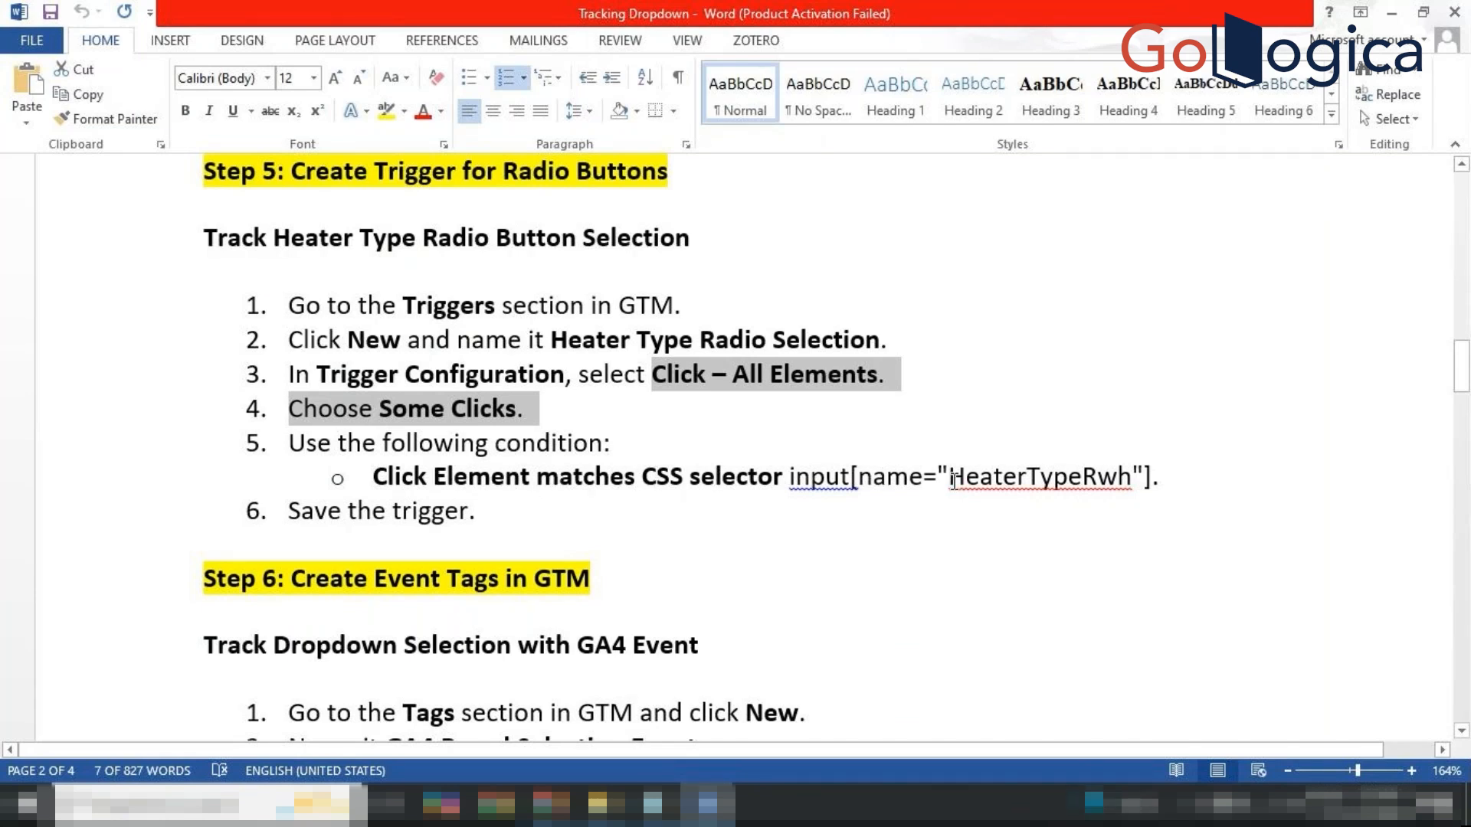
# Copy the selector value 'HeaterTypeRwh' from Step 5 and return to the Heater Type Radio Selection trigger.
pyautogui.moveTo(950, 479); pyautogui.dragTo(1131, 487)
pyautogui.hotkey('ctrl', 'c')
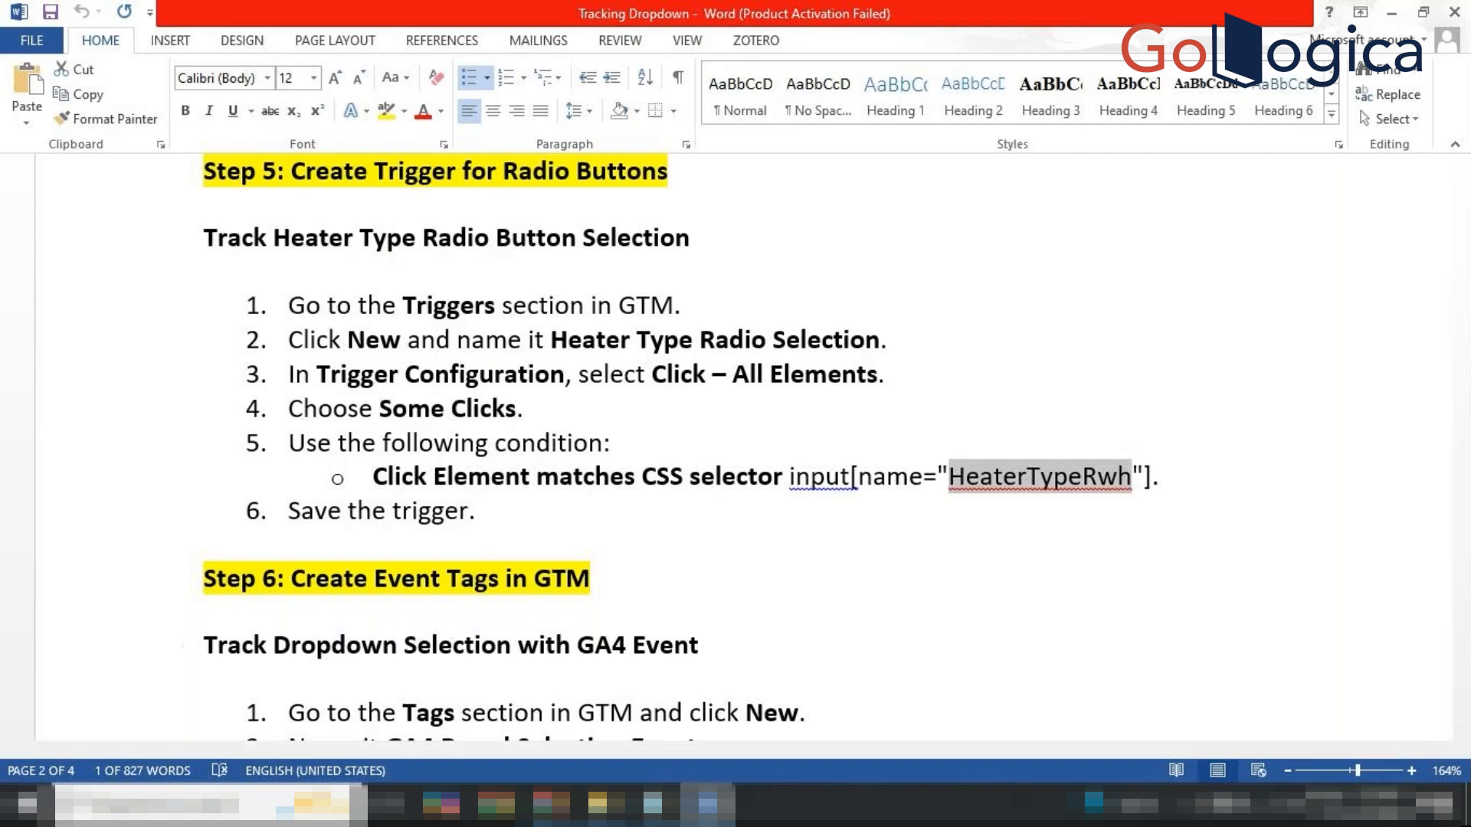
pyautogui.click(550, 804)
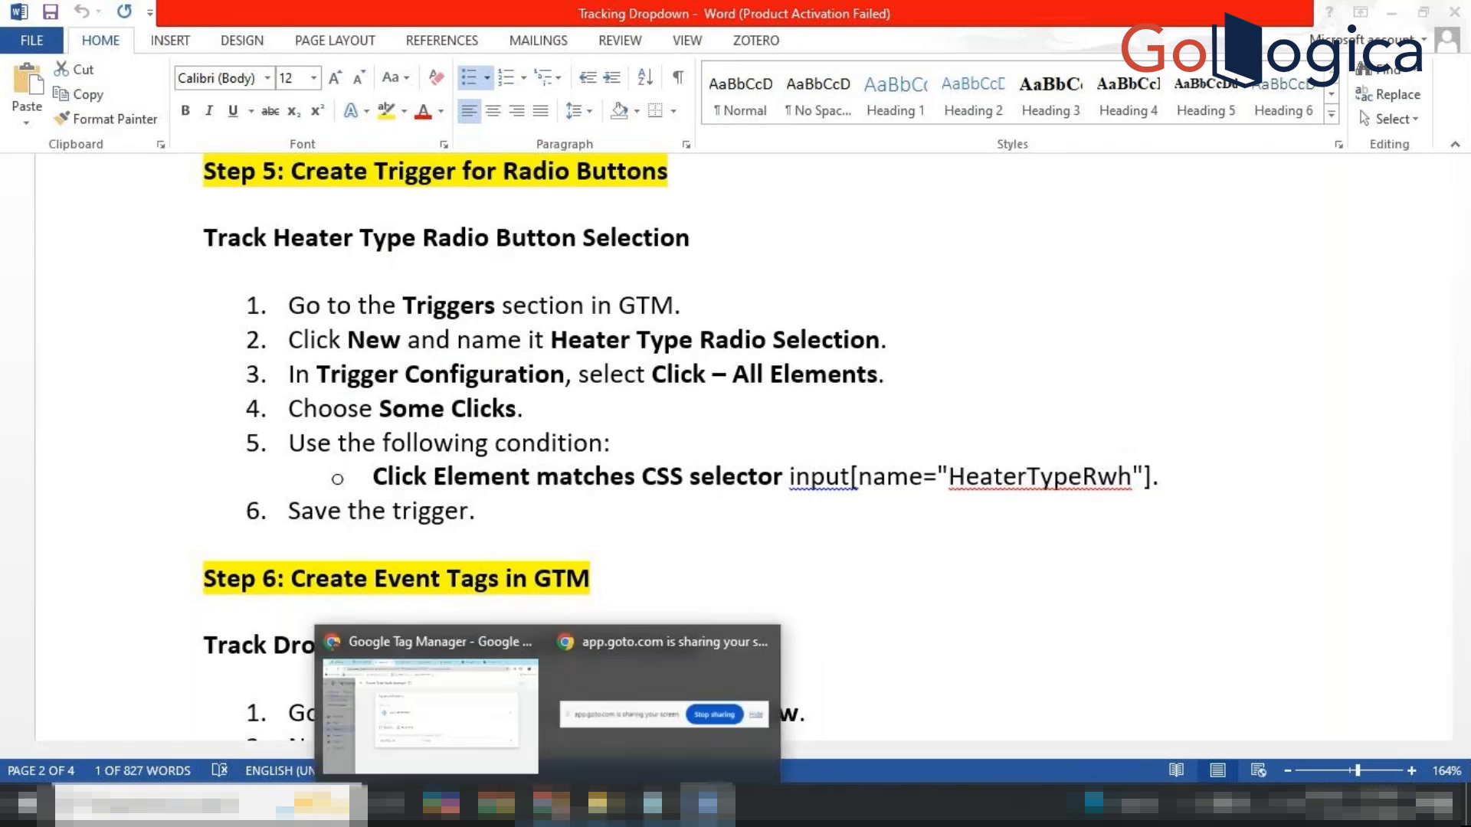
pyautogui.click(485, 655)
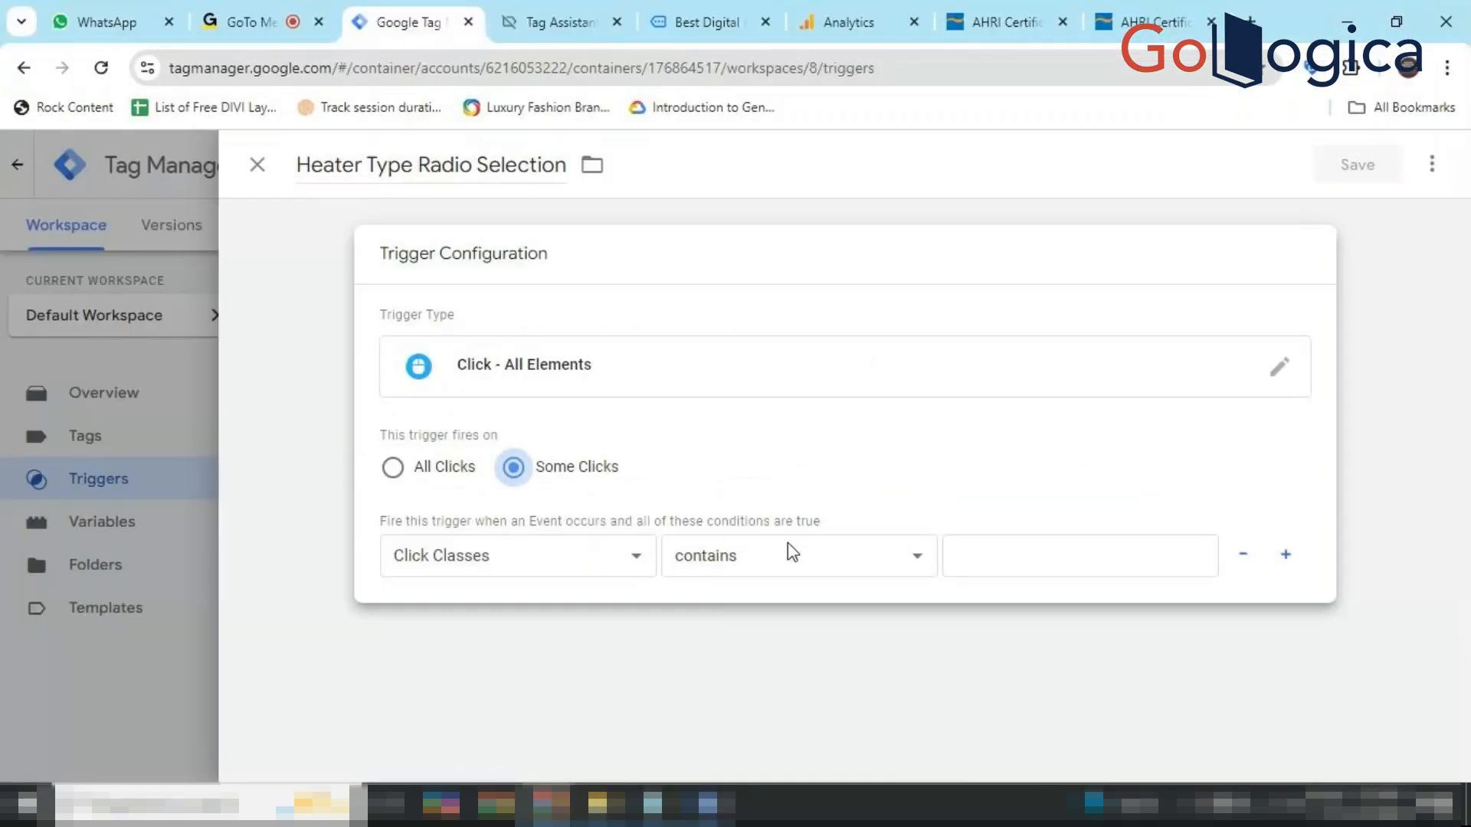
# Add the condition Click Element matches CSS selector HeaterTypeRwh and save the Heater Type Radio Selection trigger.
pyautogui.click(580, 570)
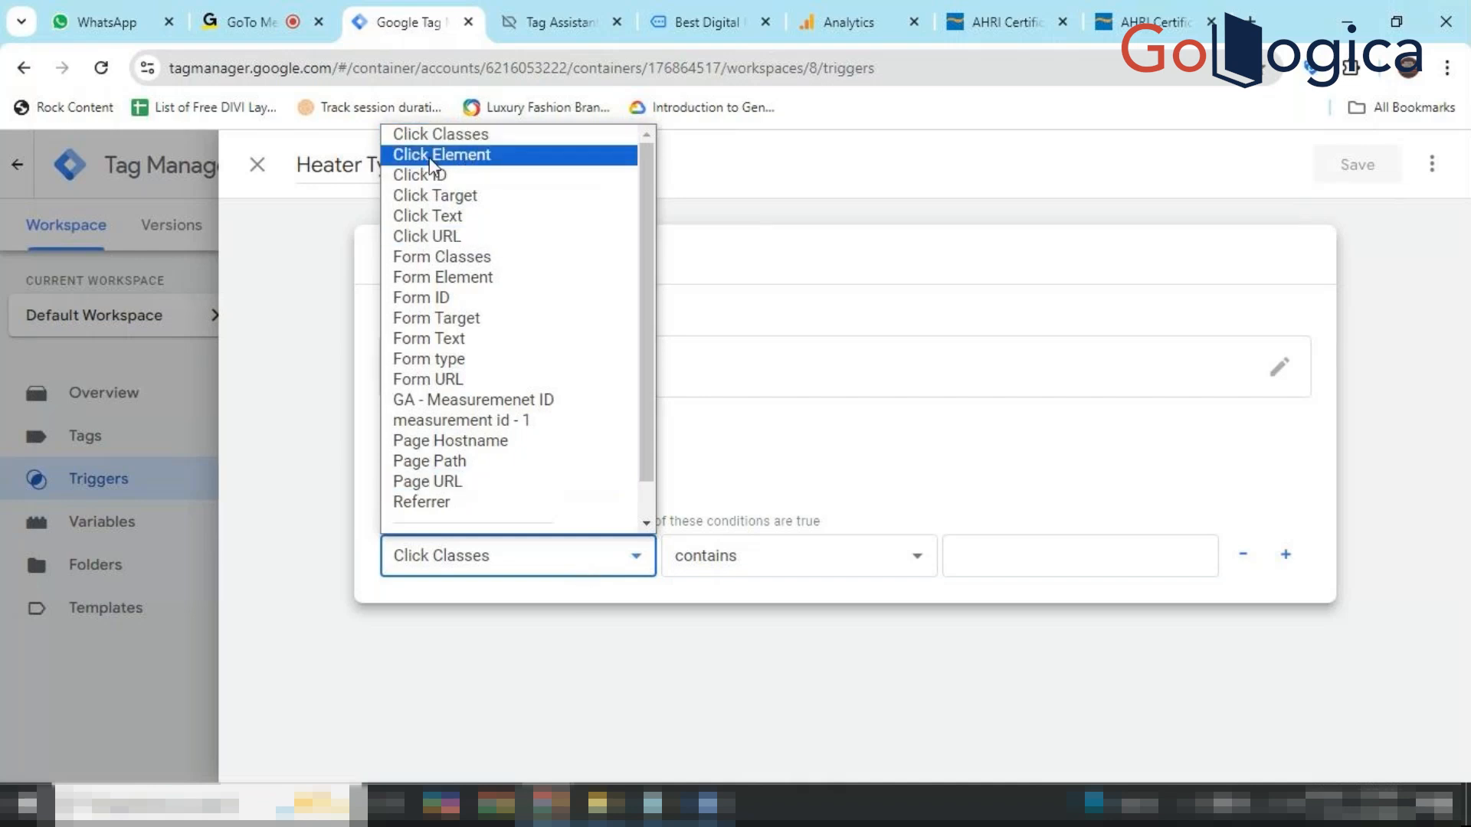
pyautogui.click(467, 154)
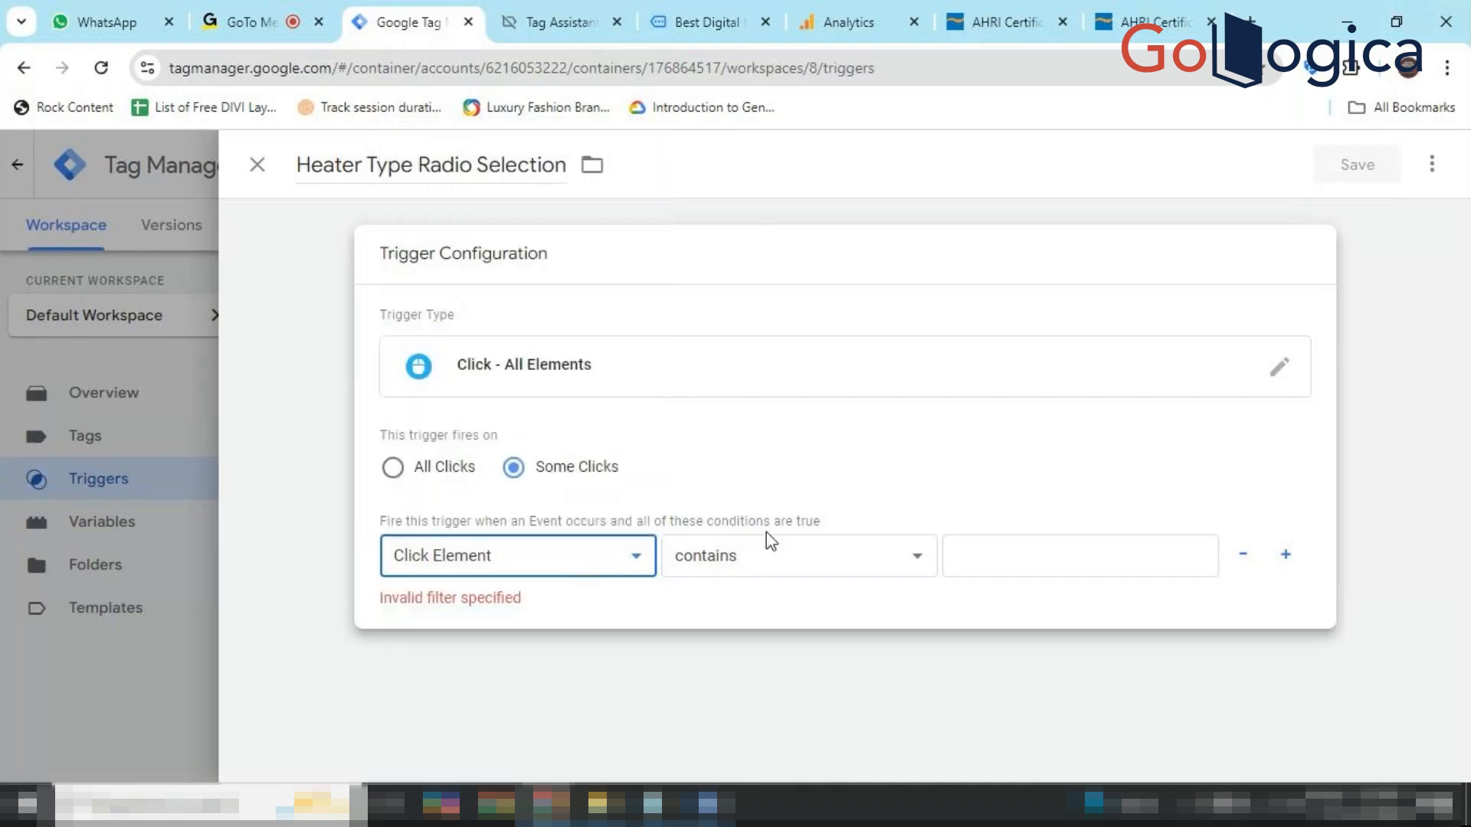
pyautogui.click(870, 571)
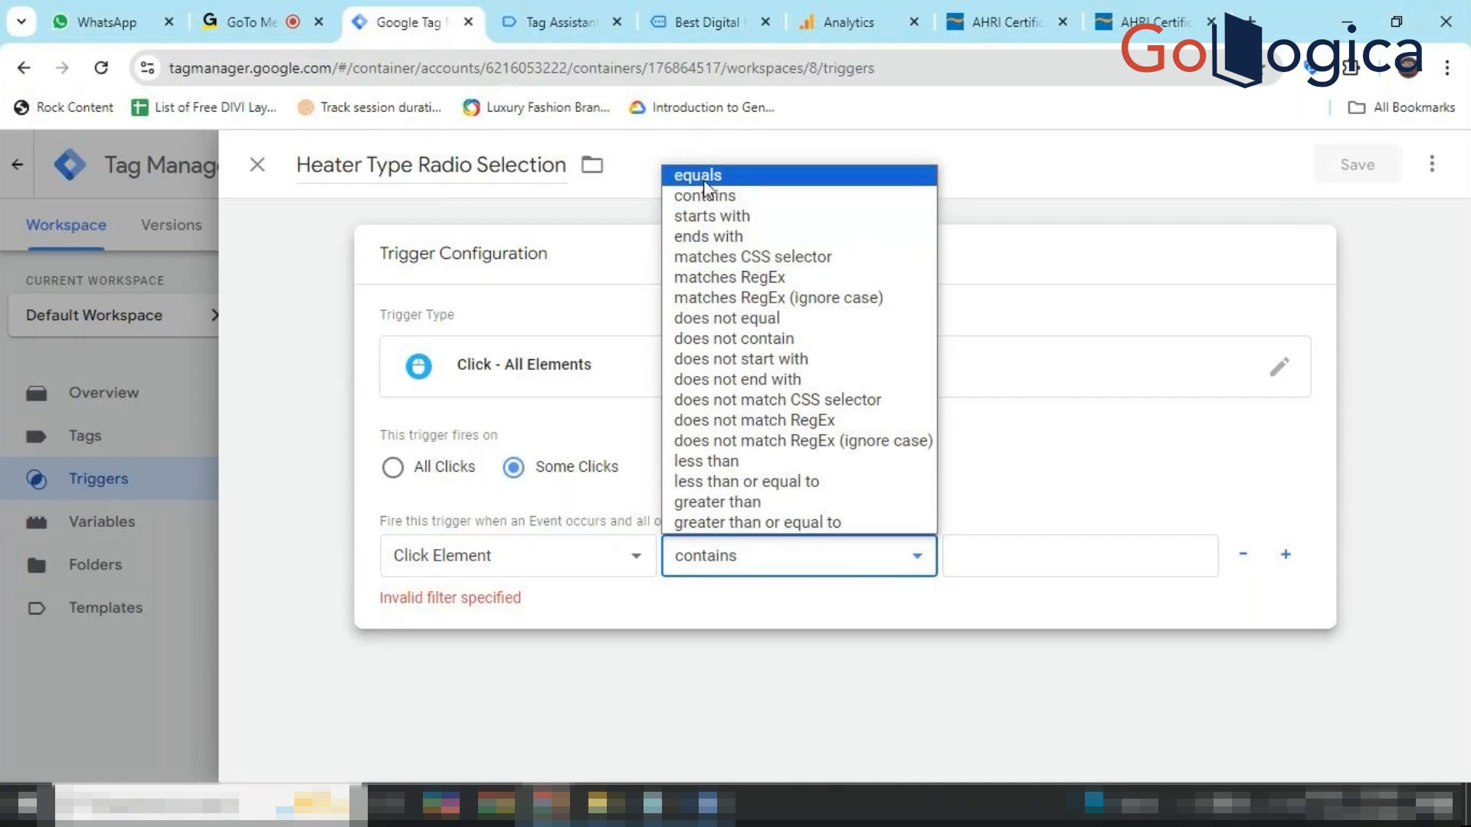
pyautogui.click(770, 268)
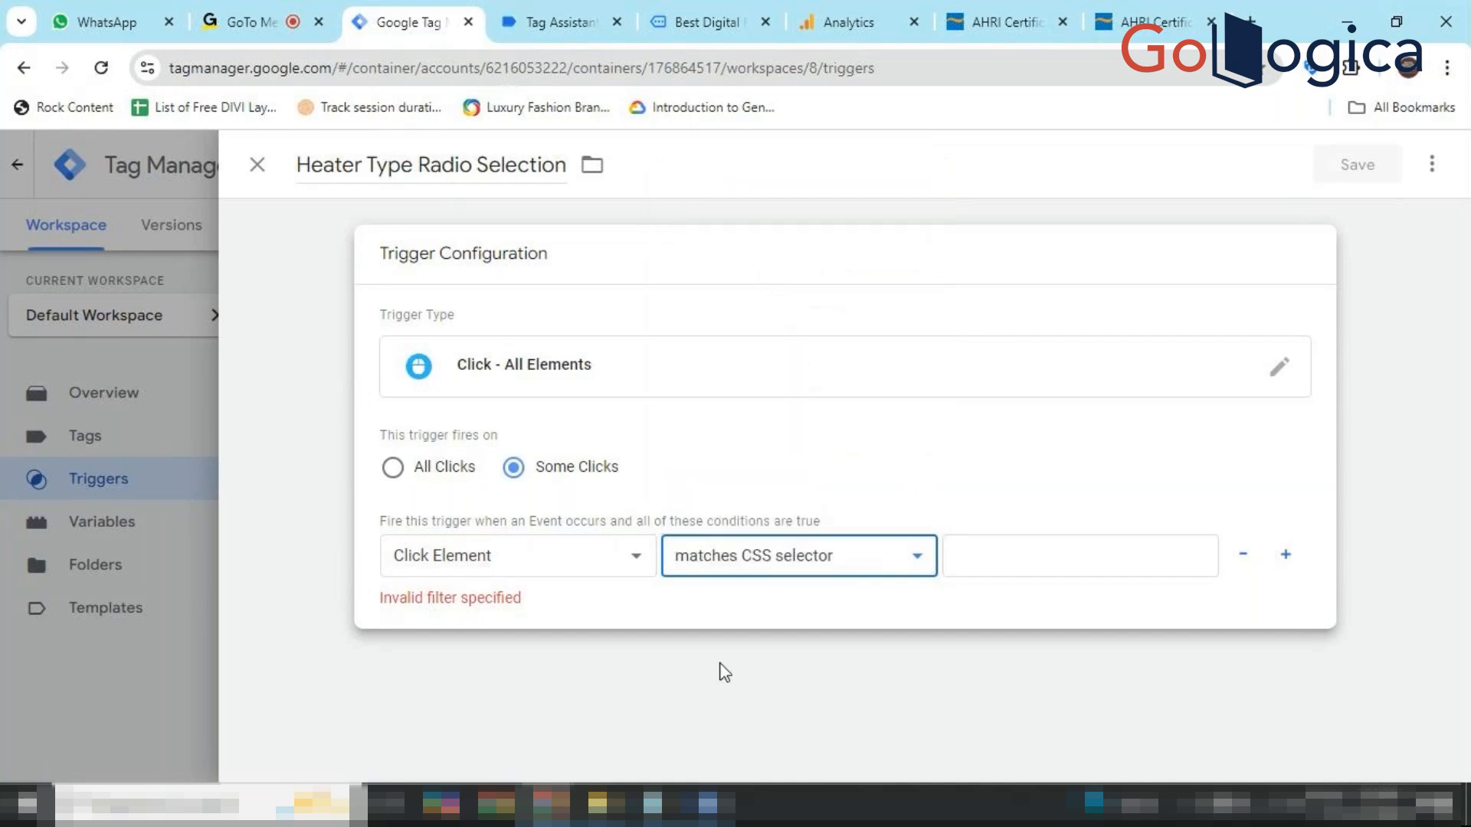
pyautogui.click(1026, 557)
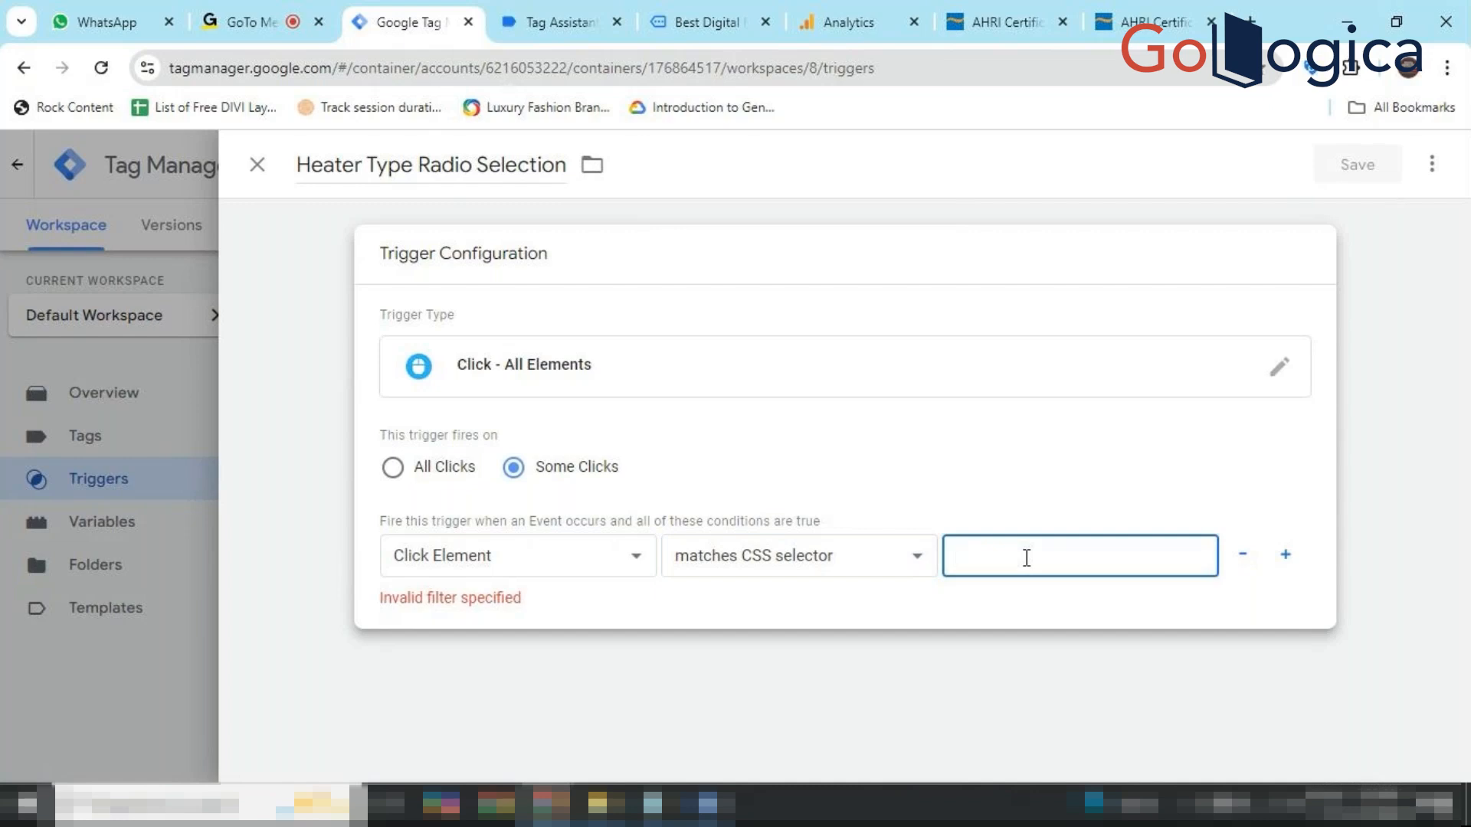
pyautogui.hotkey('ctrl', 'v')
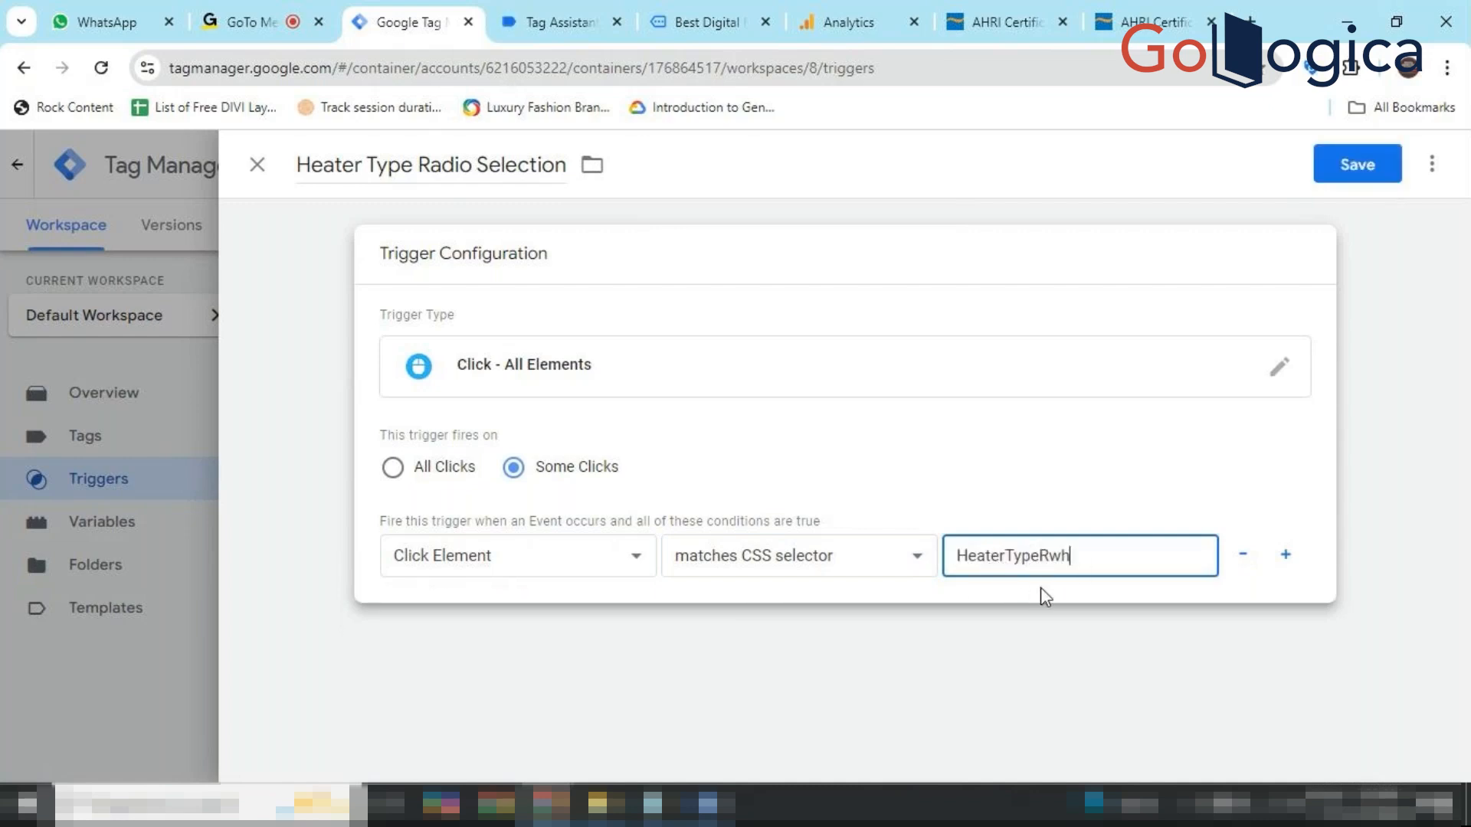
pyautogui.click(1360, 176)
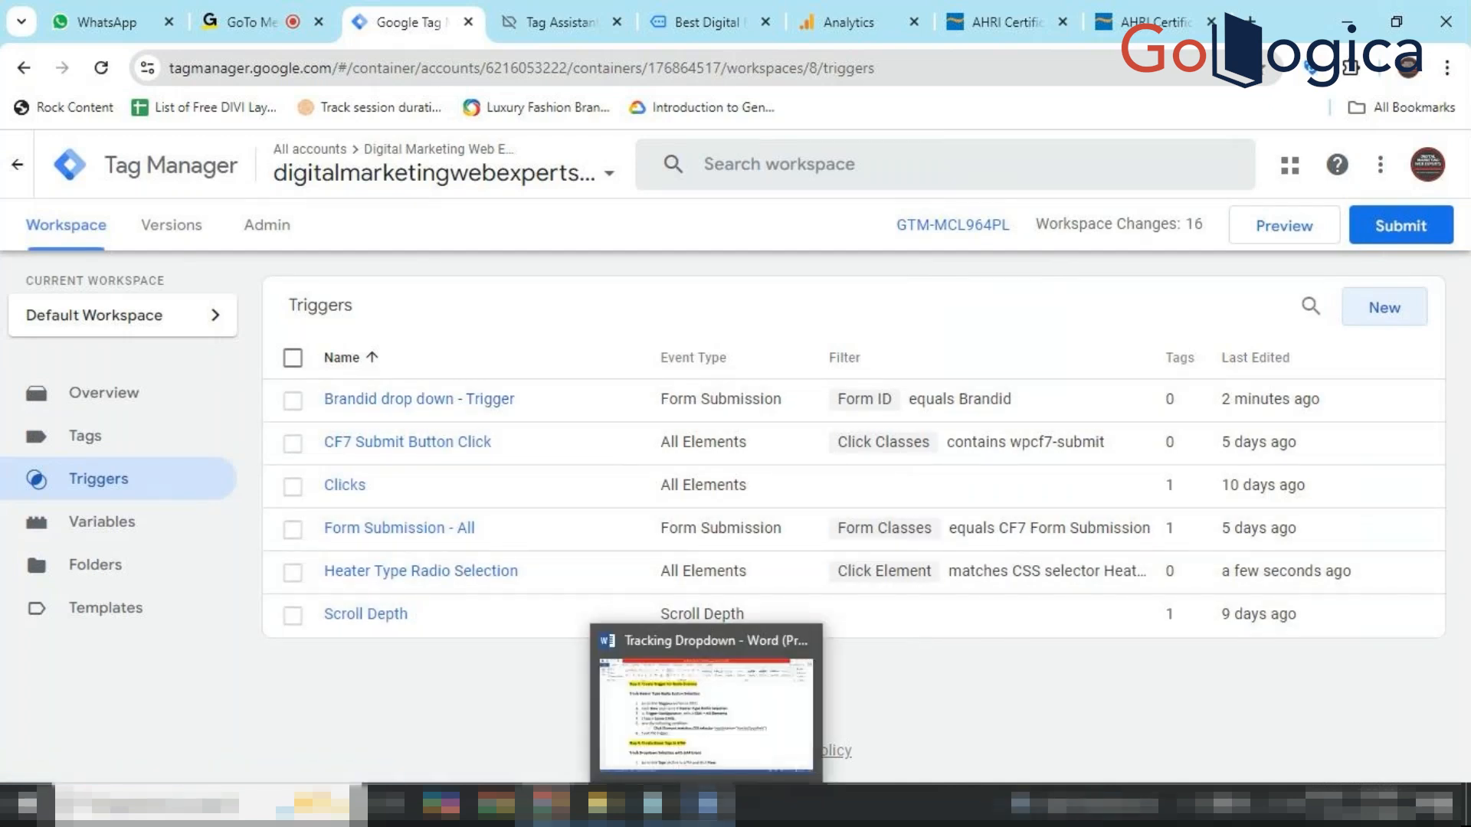
# In the Word guide, scroll to Step 6, select the tag name 'Brand Selection Event', then return to Tag Manager.
pyautogui.click(708, 804)
pyautogui.scroll(-1, 842, 625)
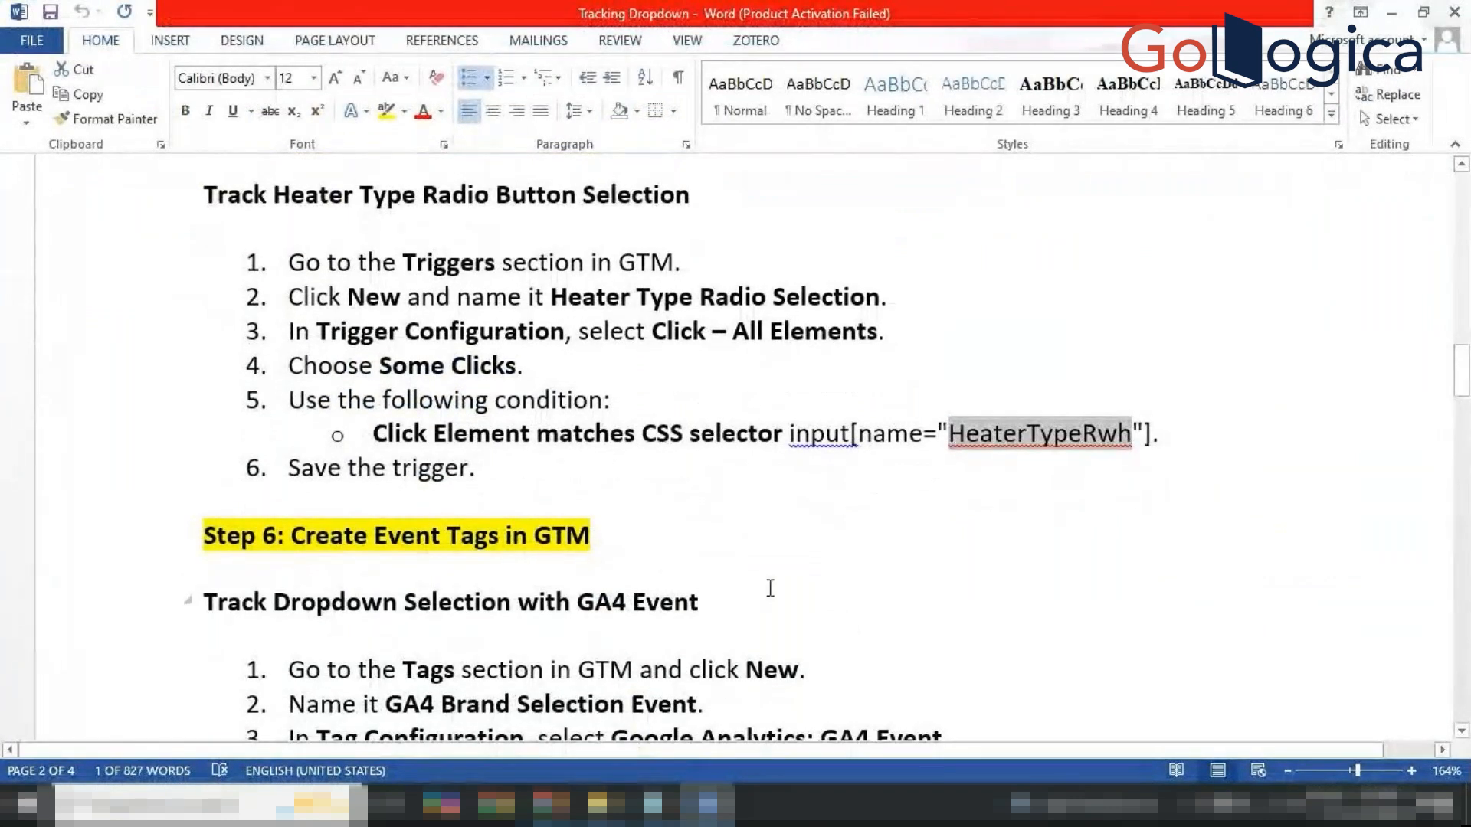
pyautogui.scroll(-1, 770, 587)
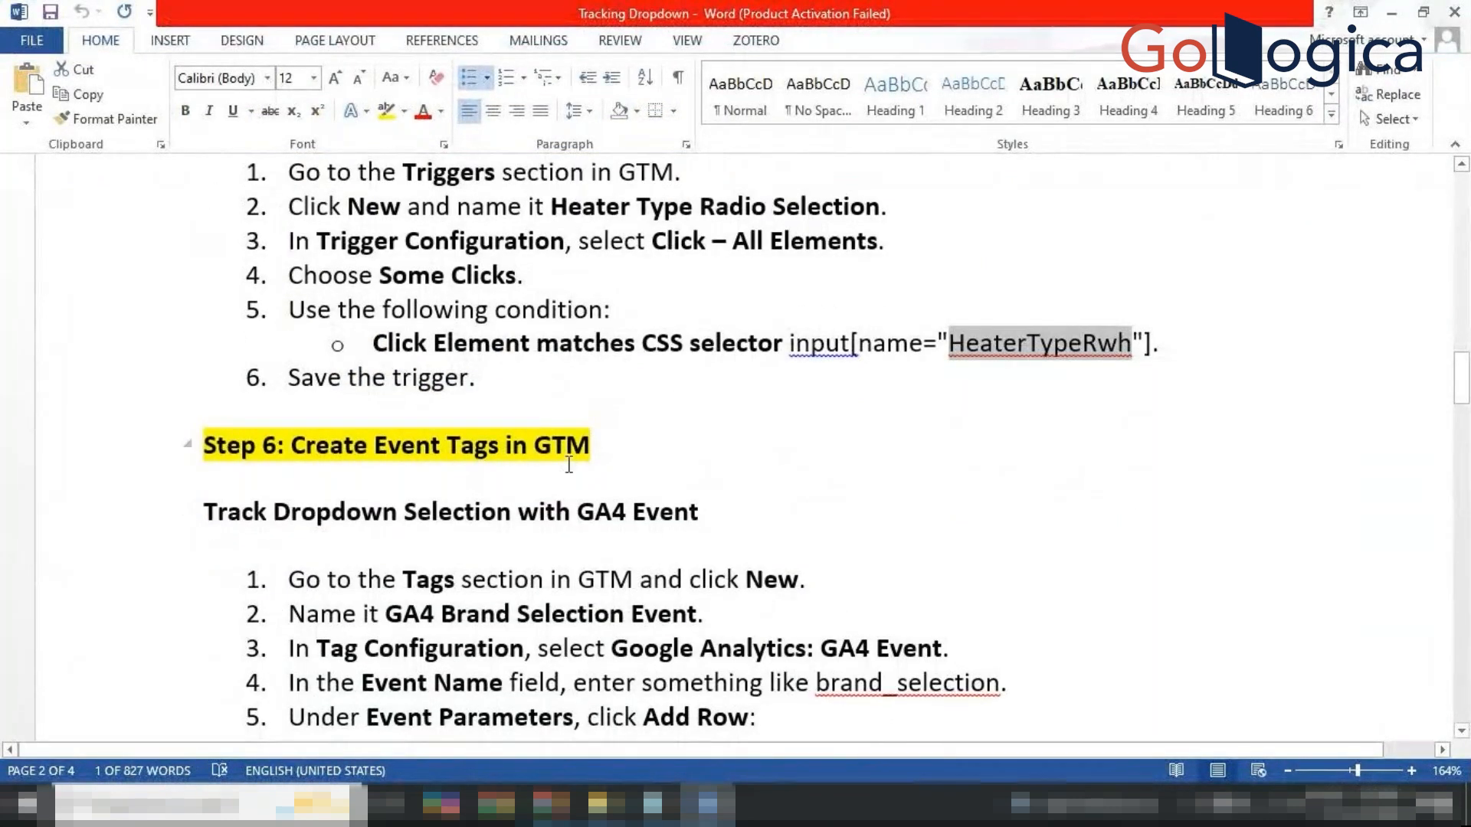
pyautogui.scroll(-1, 555, 590)
pyautogui.scroll(-1, 555, 590)
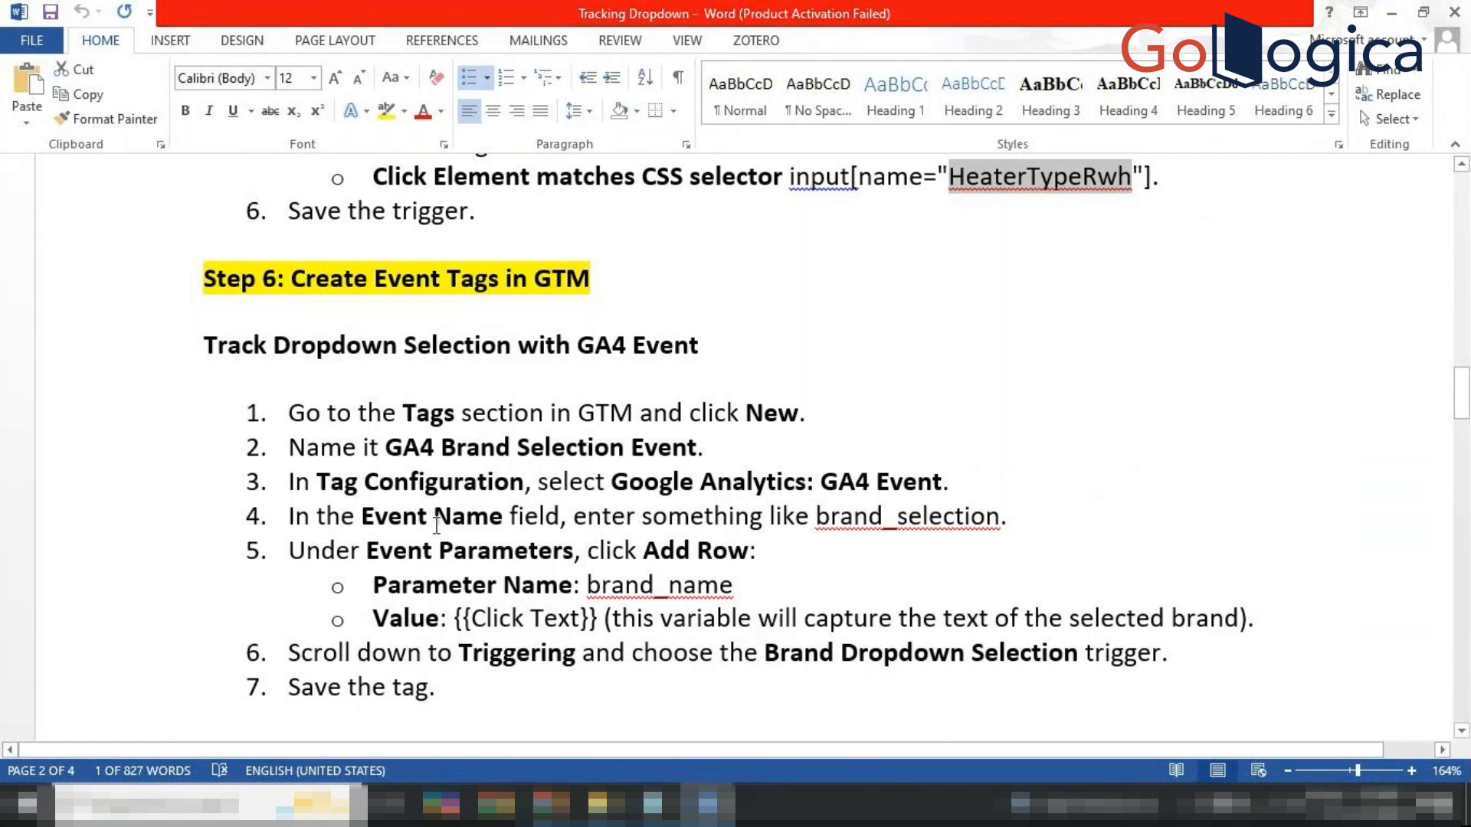
pyautogui.scroll(-1, 483, 528)
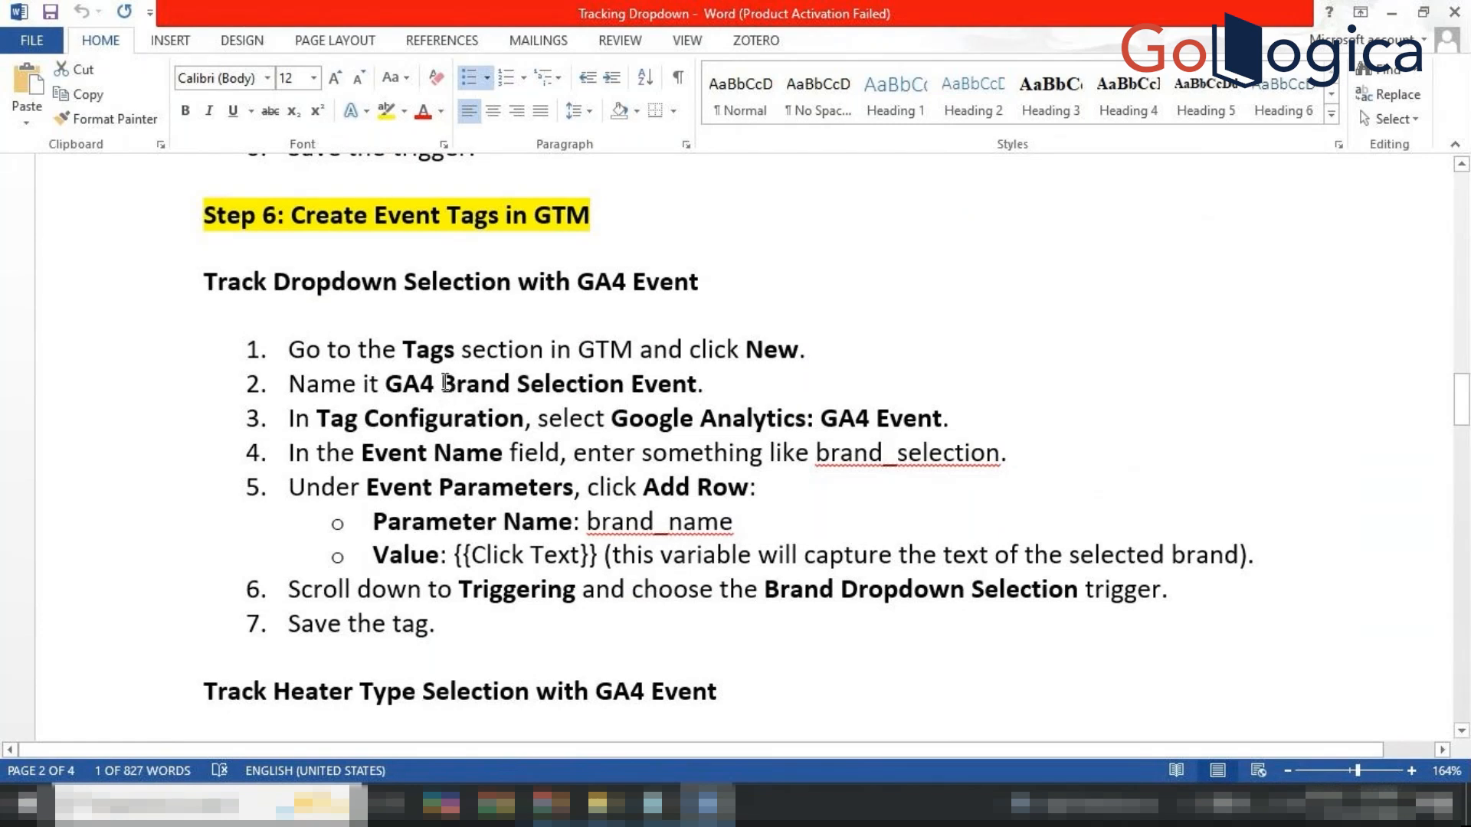
pyautogui.moveTo(445, 383); pyautogui.dragTo(667, 382)
pyautogui.hotkey('ctrl', 'c')
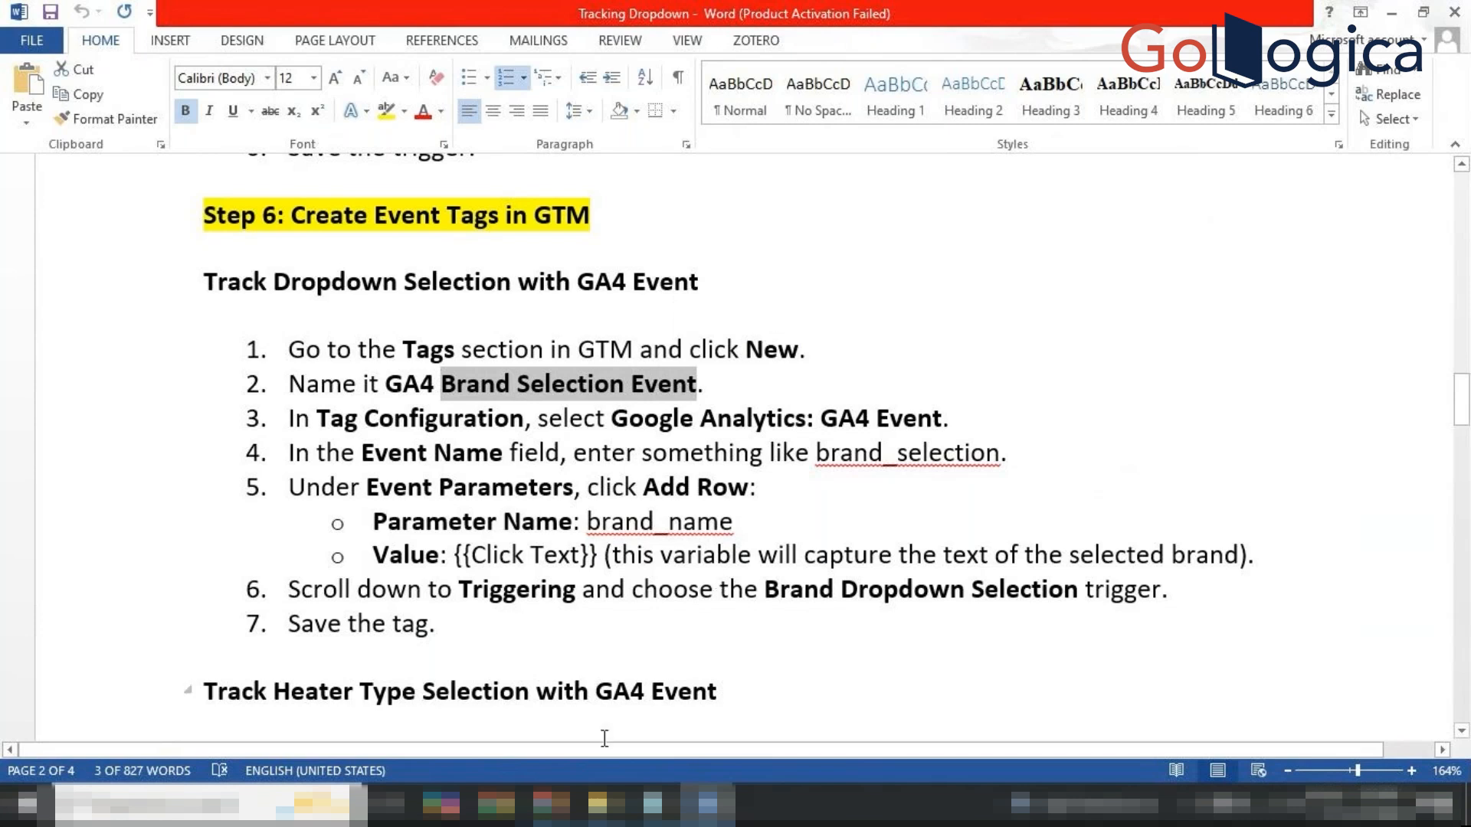
pyautogui.click(552, 804)
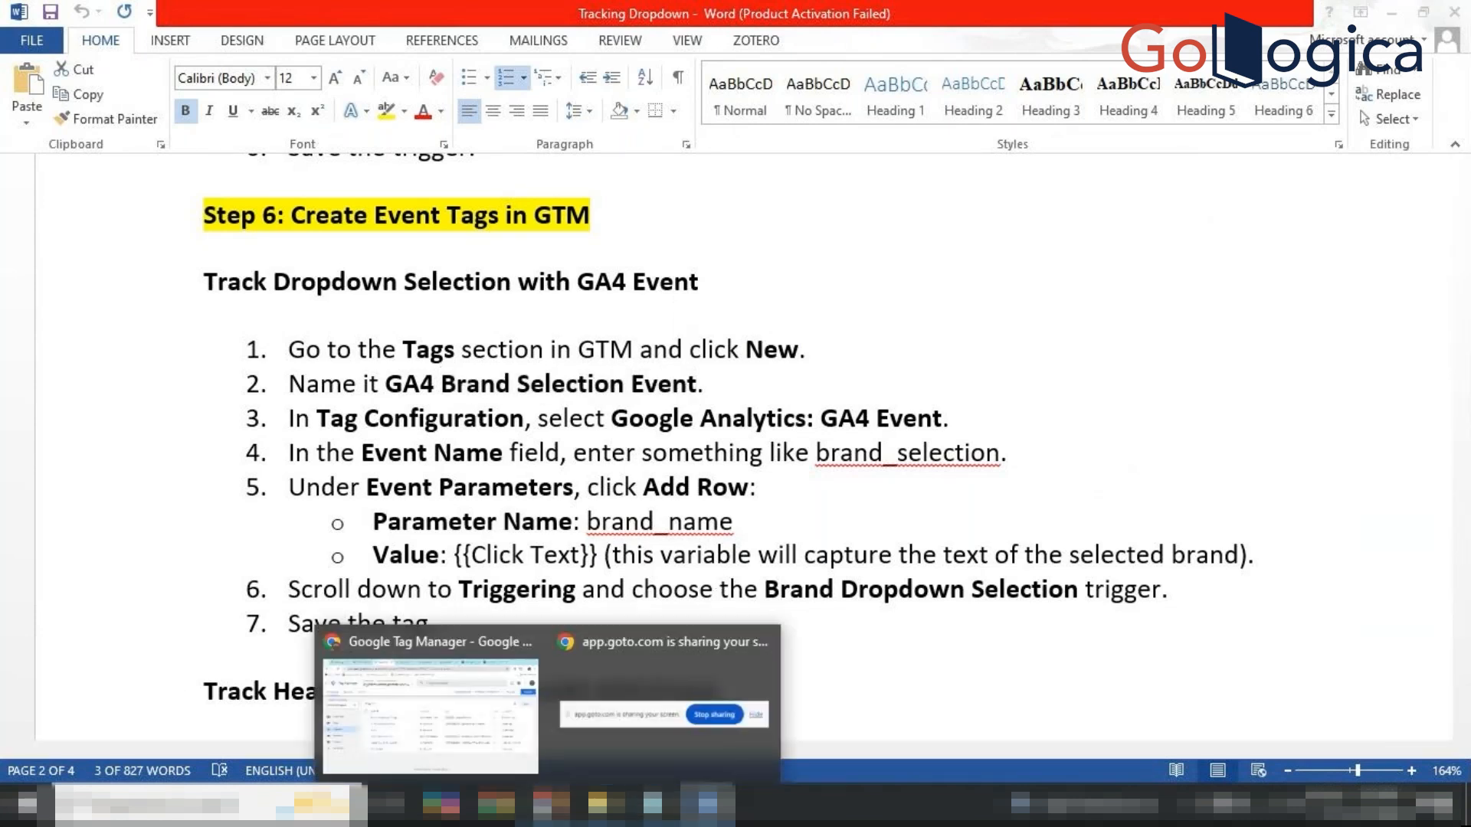
pyautogui.click(431, 689)
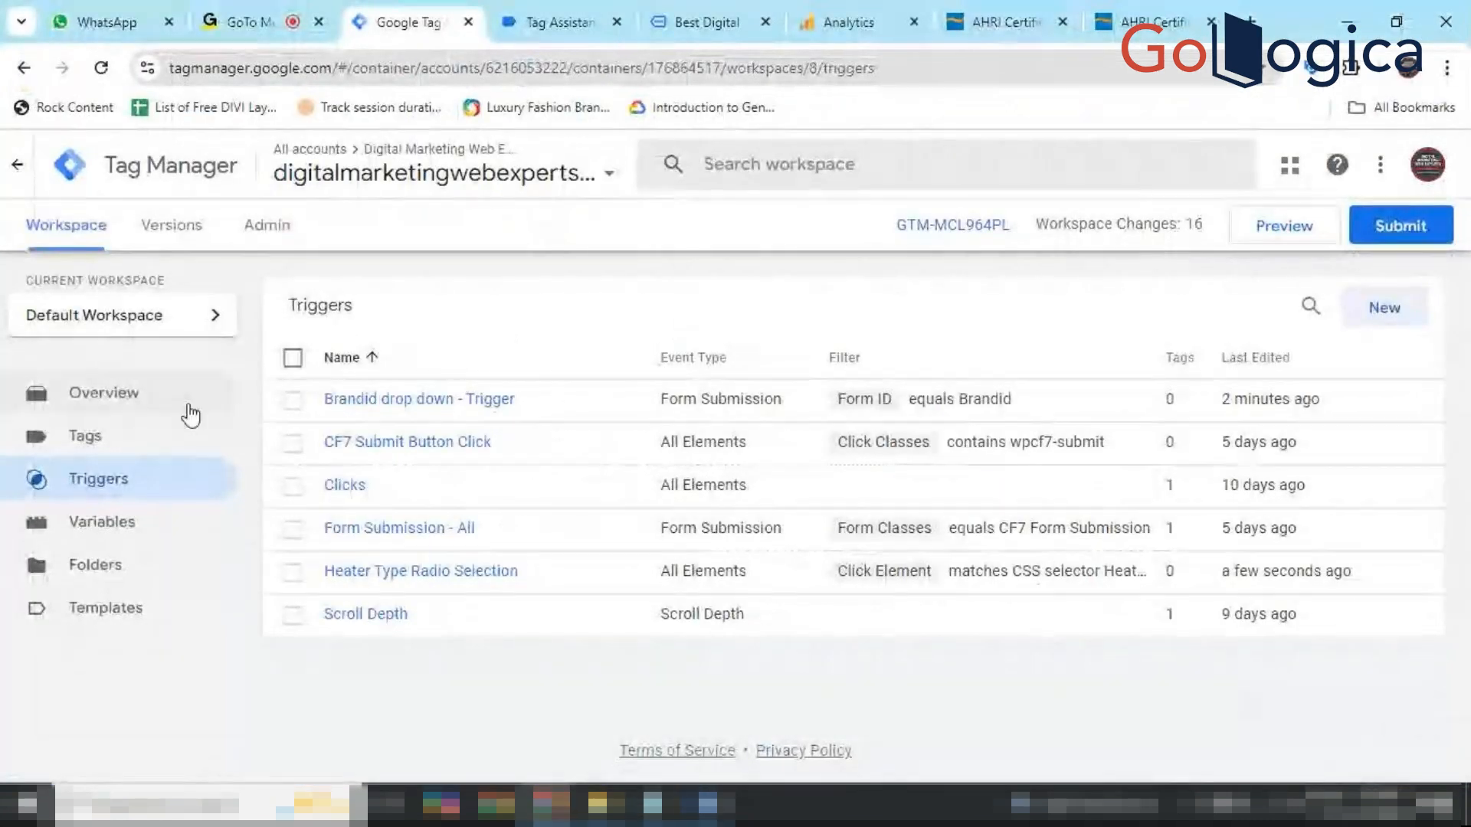
# Create a new tag in the Tags list and rename it 'Brand Selection Event'.
pyautogui.click(154, 433)
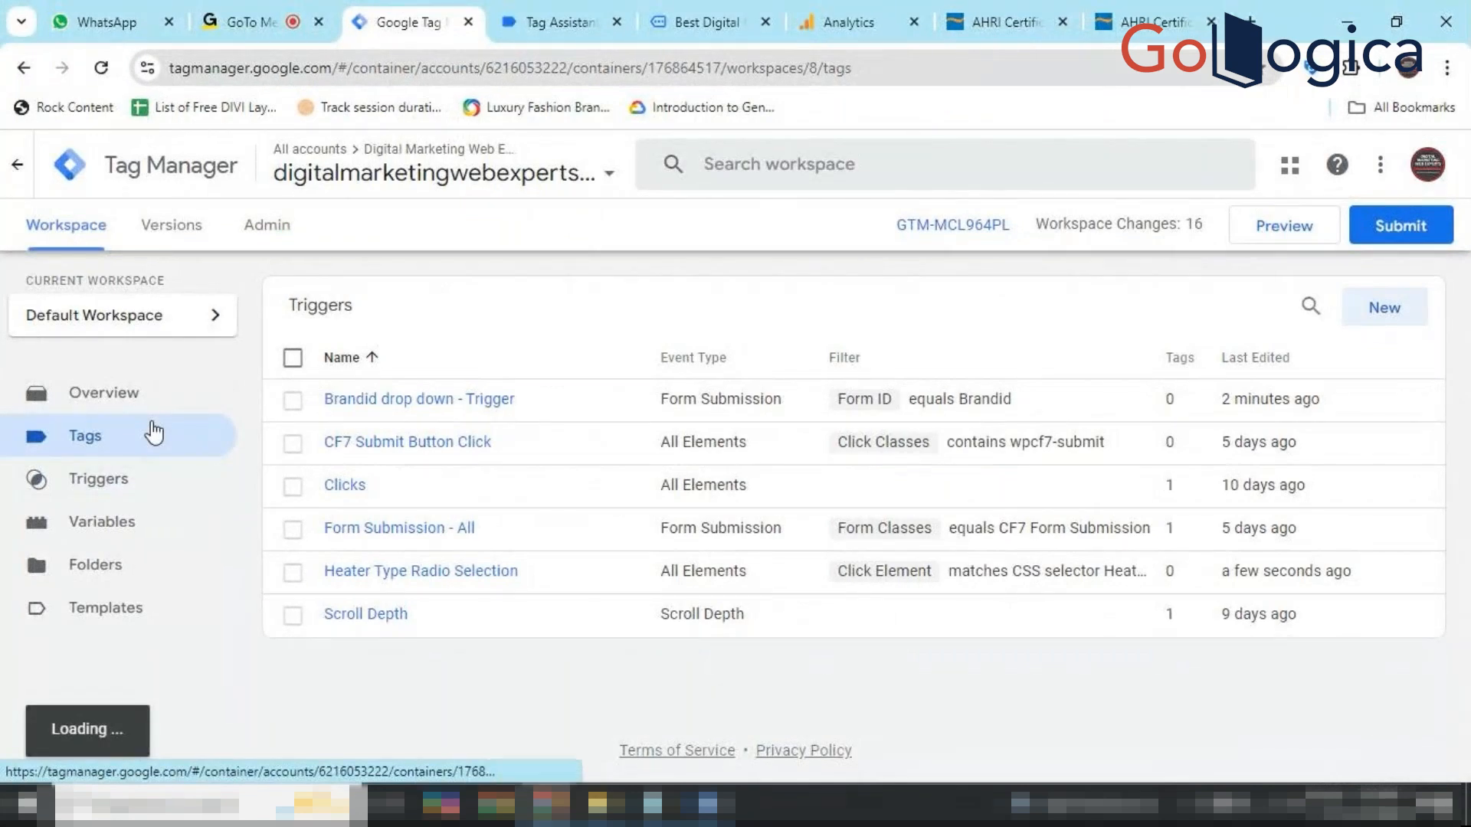
pyautogui.click(1362, 310)
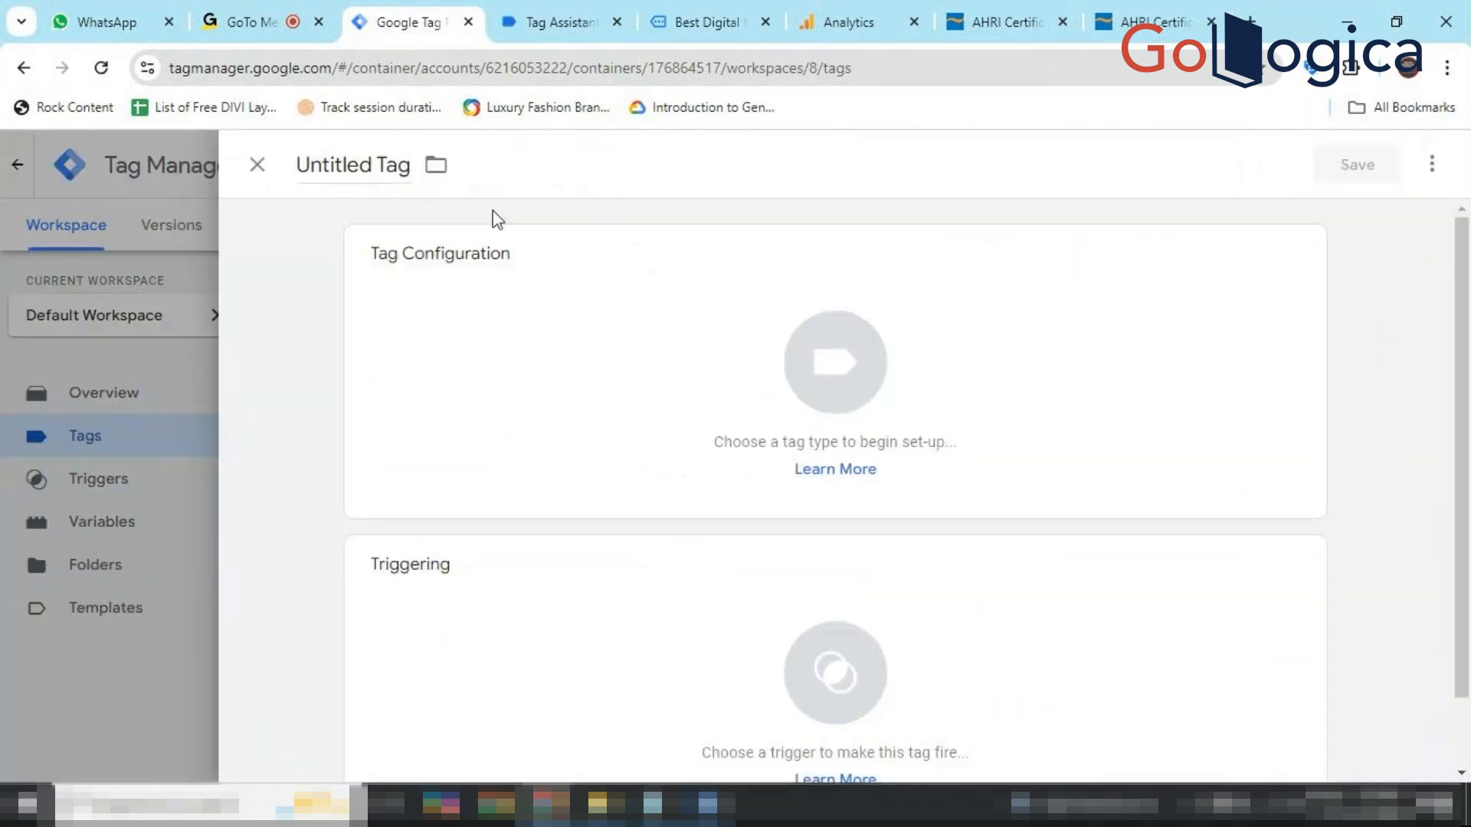
pyautogui.tripleClick(360, 171)
pyautogui.hotkey('ctrl', 'v')
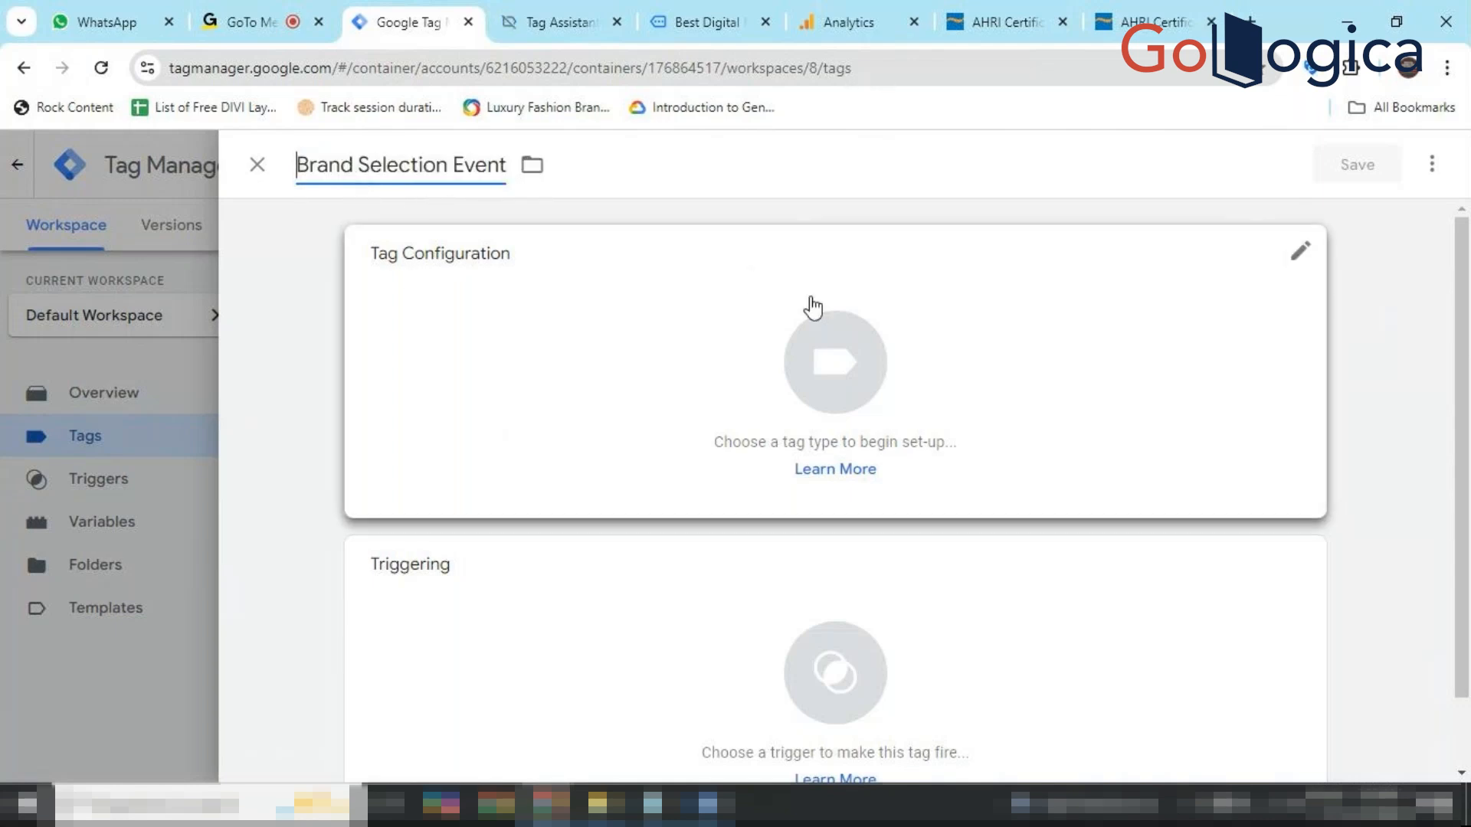
# Set the tag type to Google Analytics: GA4 Event.
pyautogui.click(863, 344)
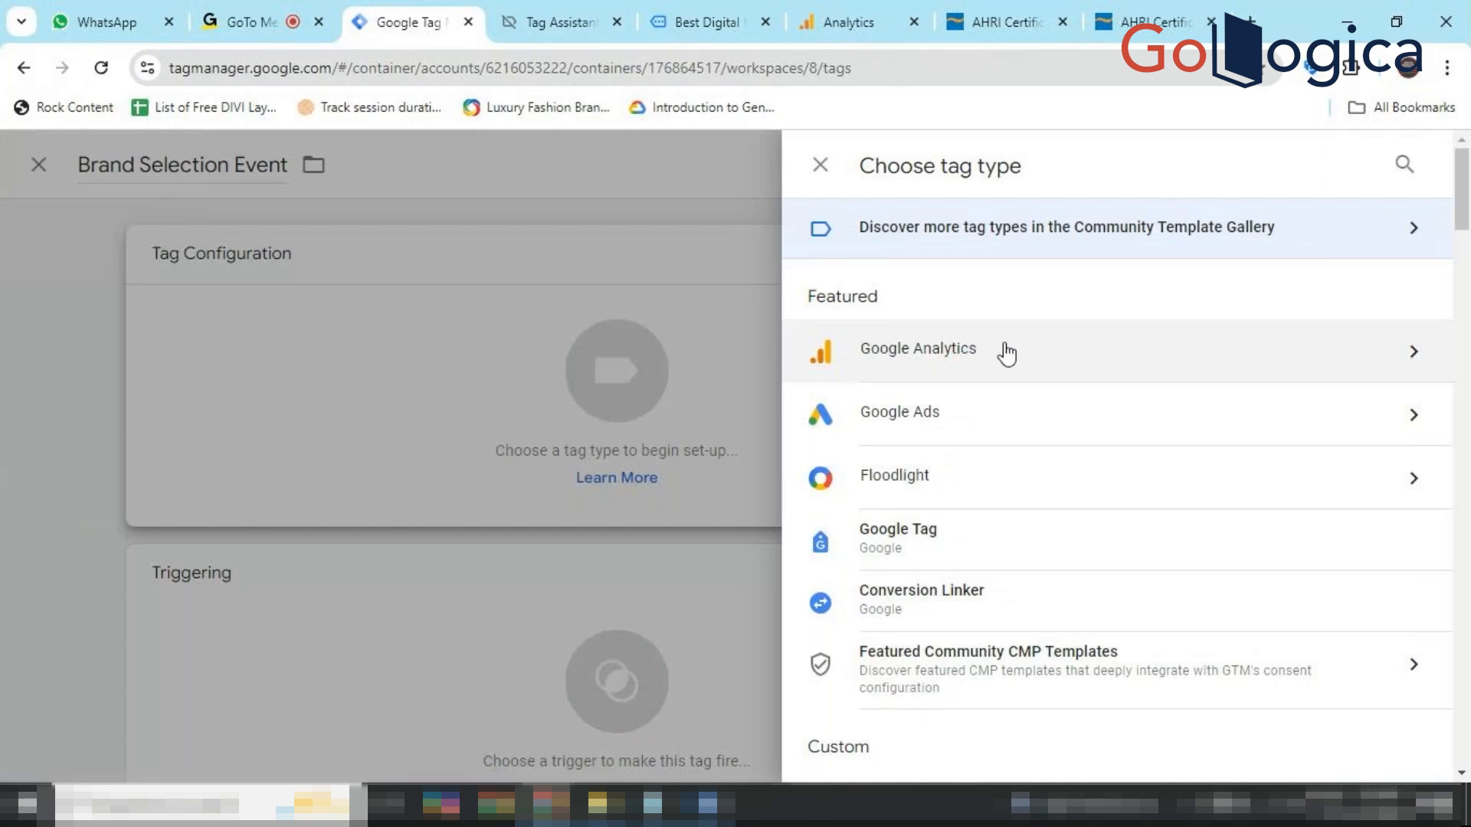
pyautogui.click(1005, 354)
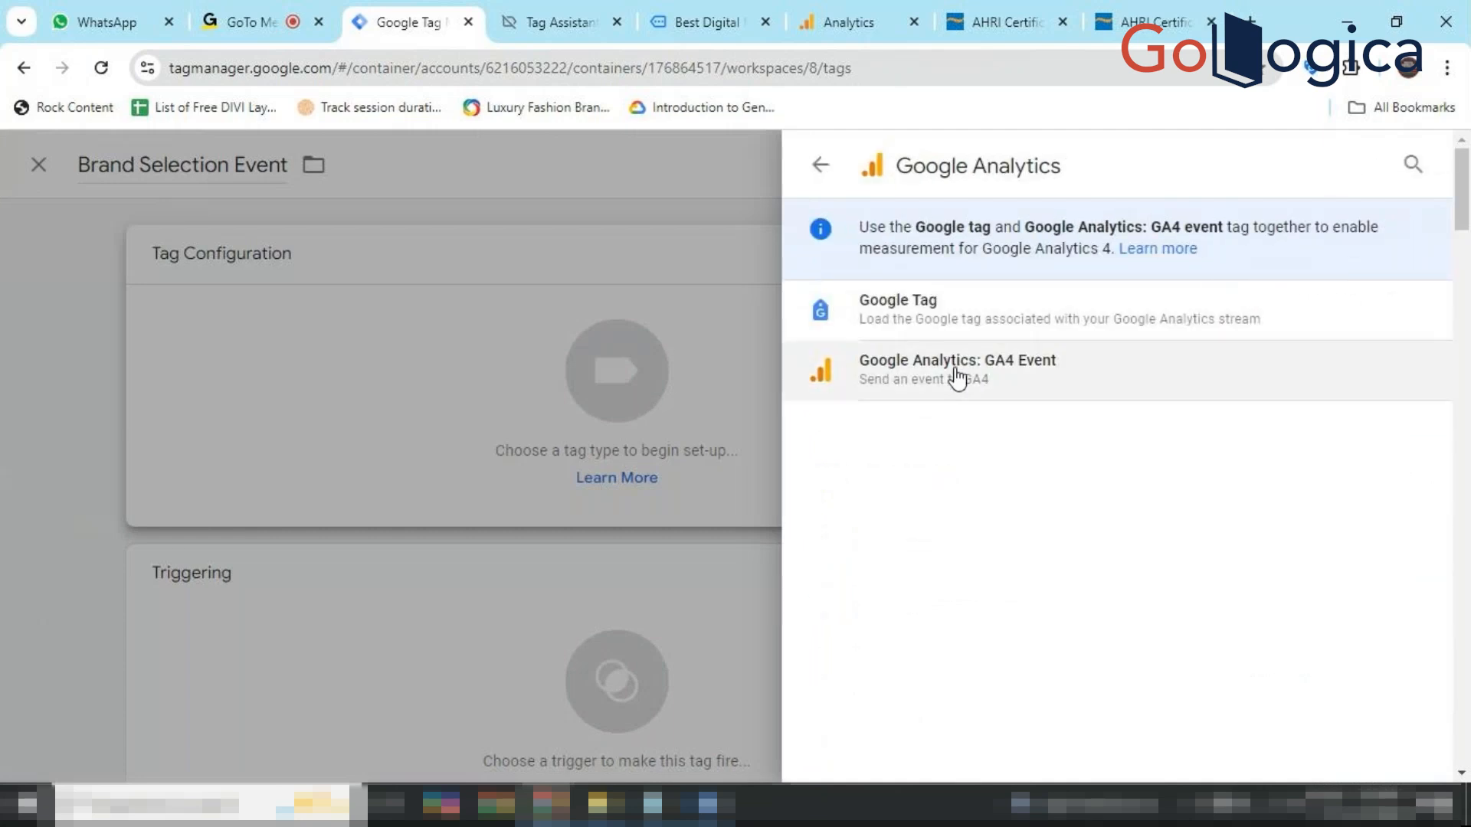
pyautogui.click(957, 376)
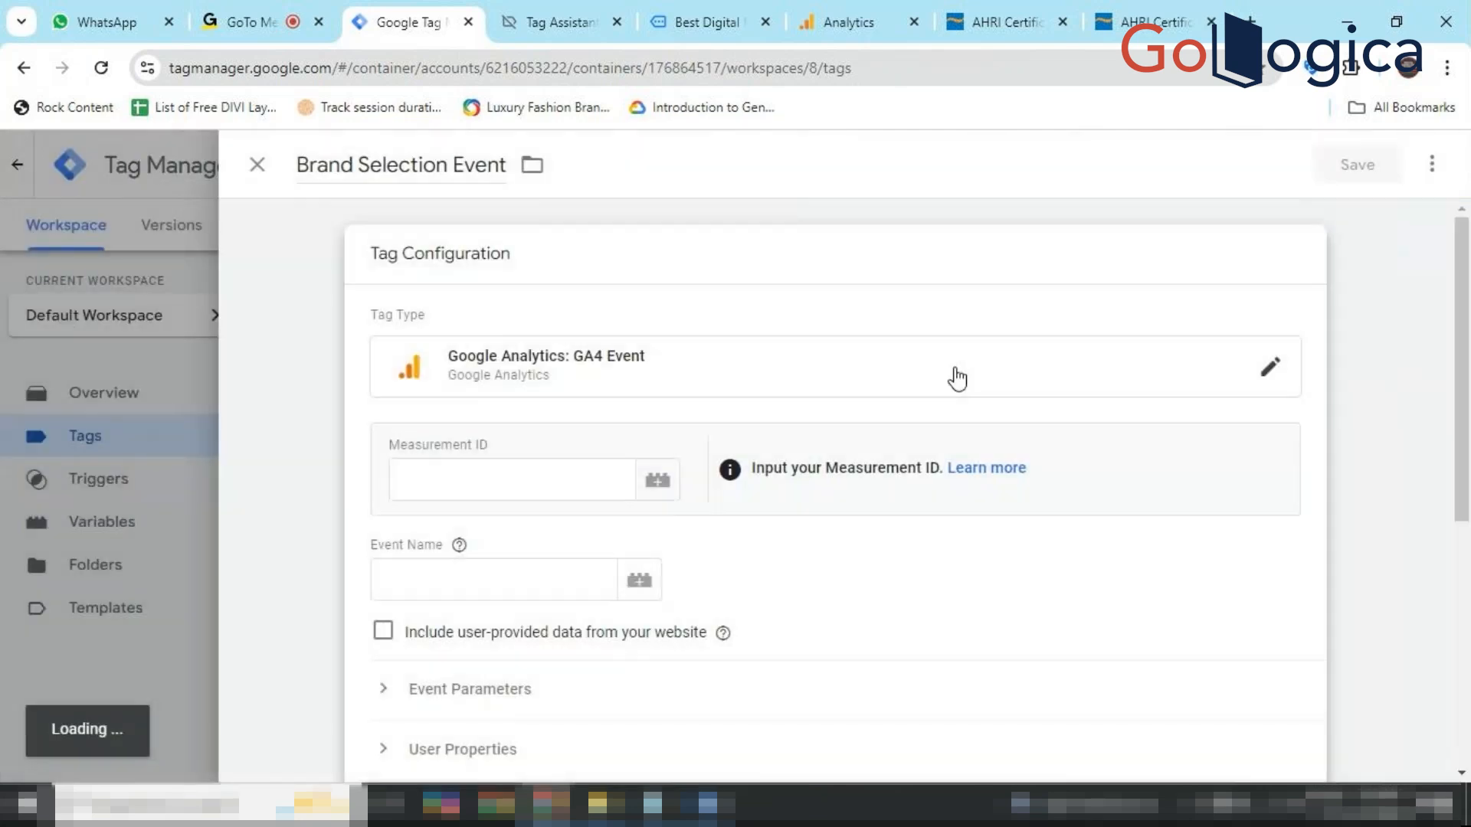
# Fill the Measurement ID with the GA measurement ID variable.
pyautogui.click(660, 466)
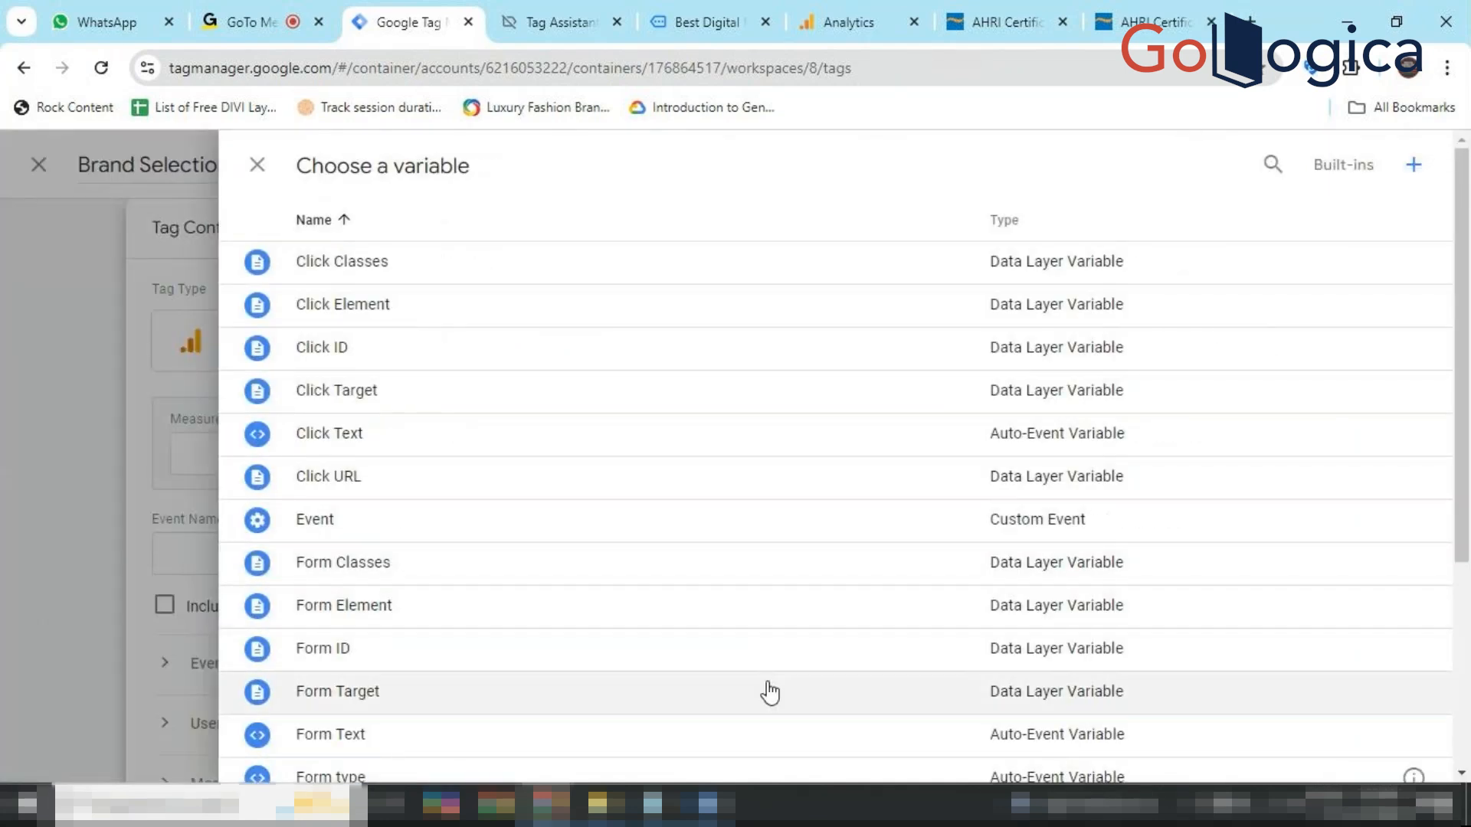
pyautogui.scroll(-3, 766, 674)
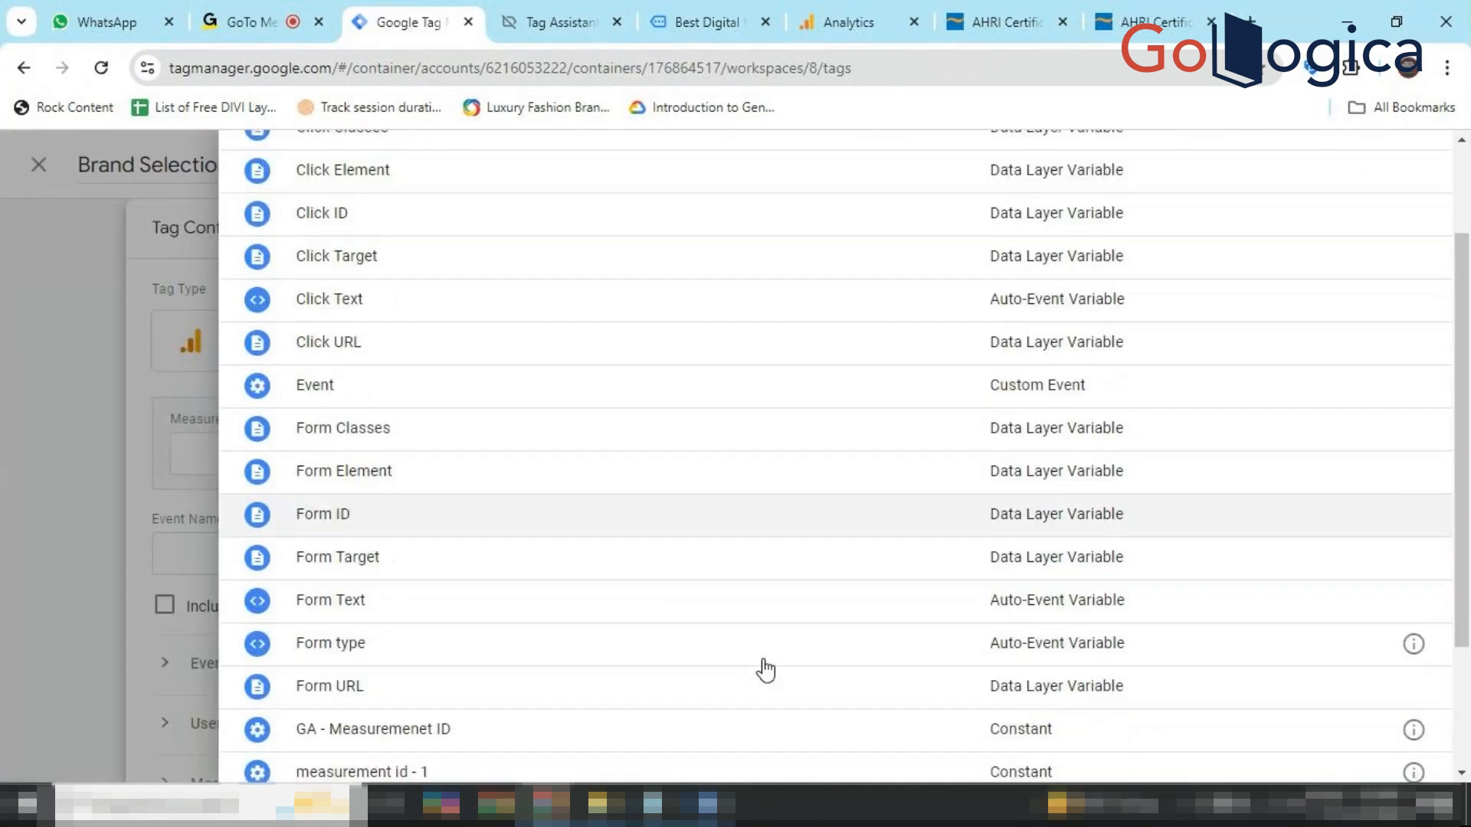
pyautogui.click(728, 696)
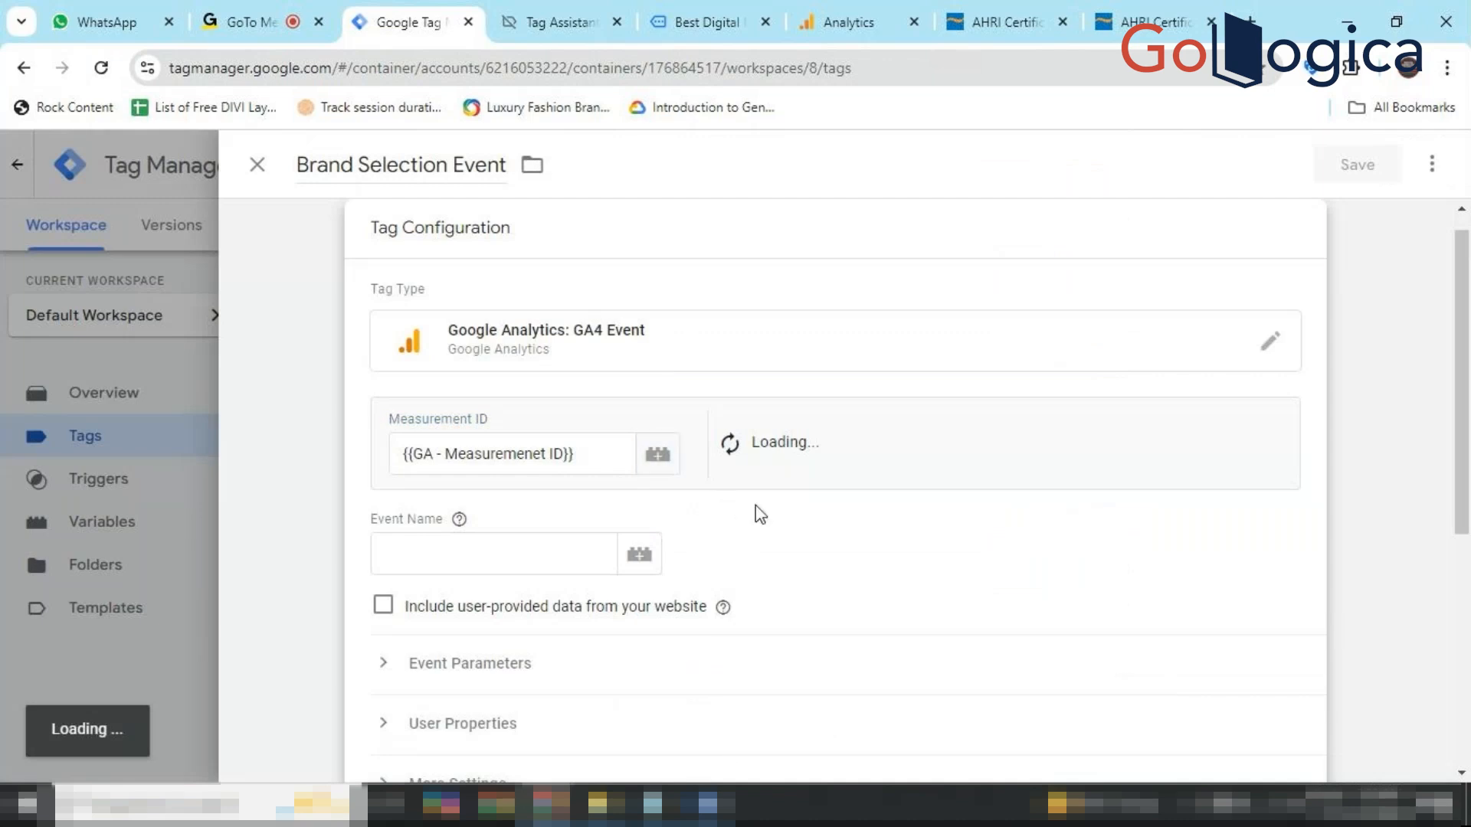
# Enter 'Brand Selection' as the event name, expand Event Parameters, and return to the Word guide.
pyautogui.click(584, 554)
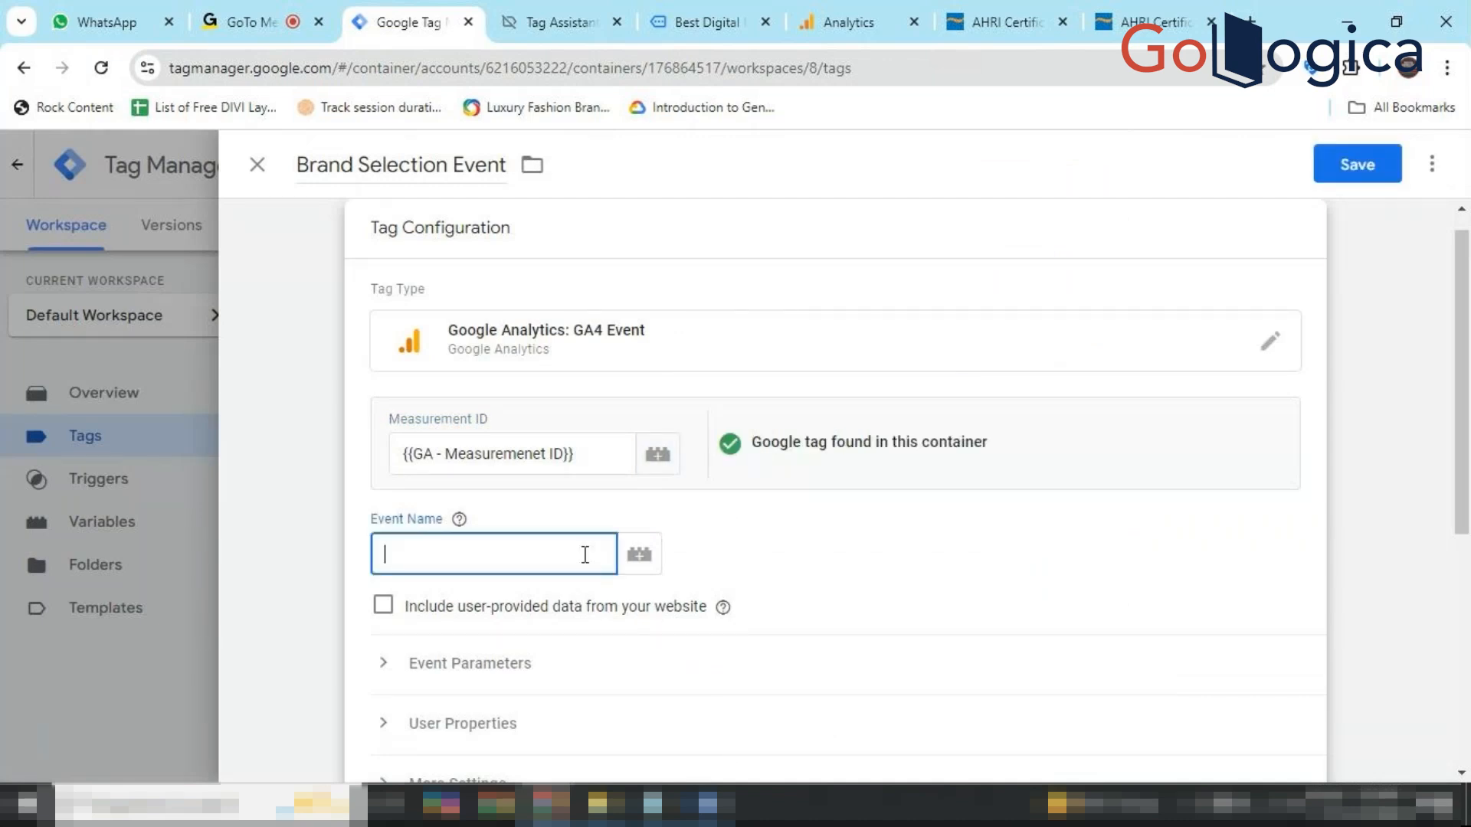
pyautogui.write('Brand Selection')
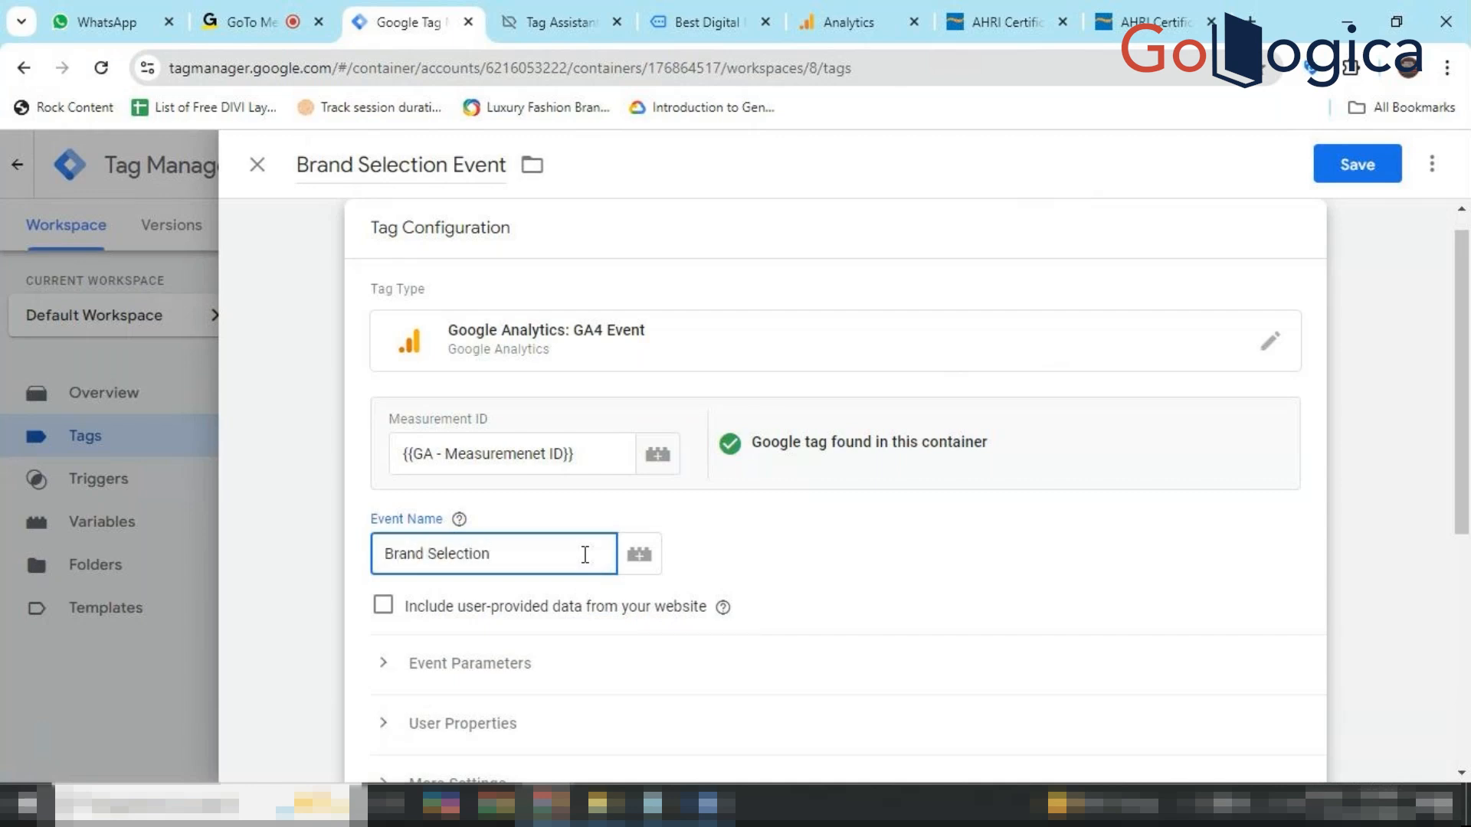
pyautogui.scroll(-1, 585, 554)
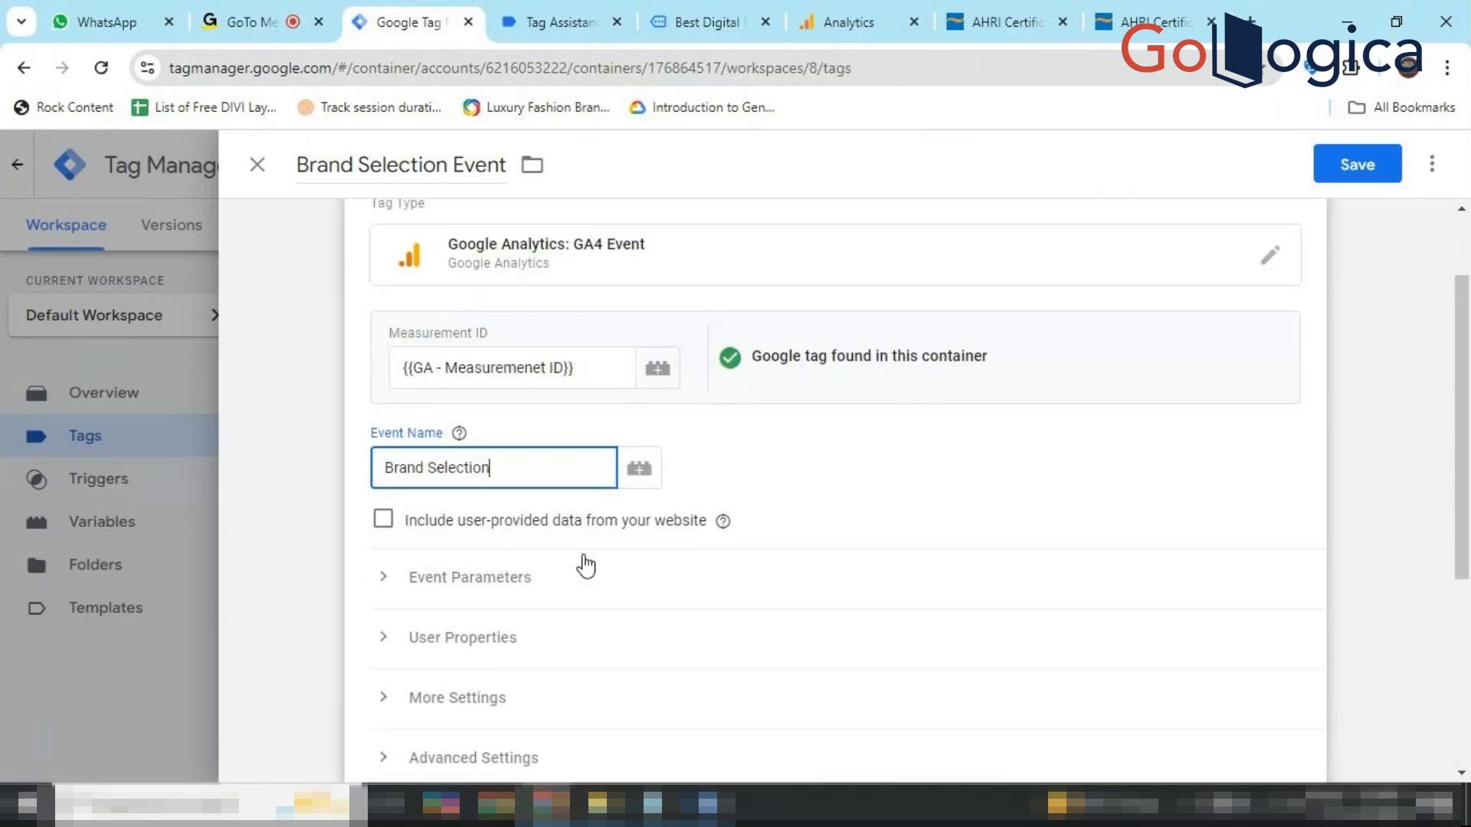
pyautogui.click(516, 580)
pyautogui.scroll(-2, 516, 580)
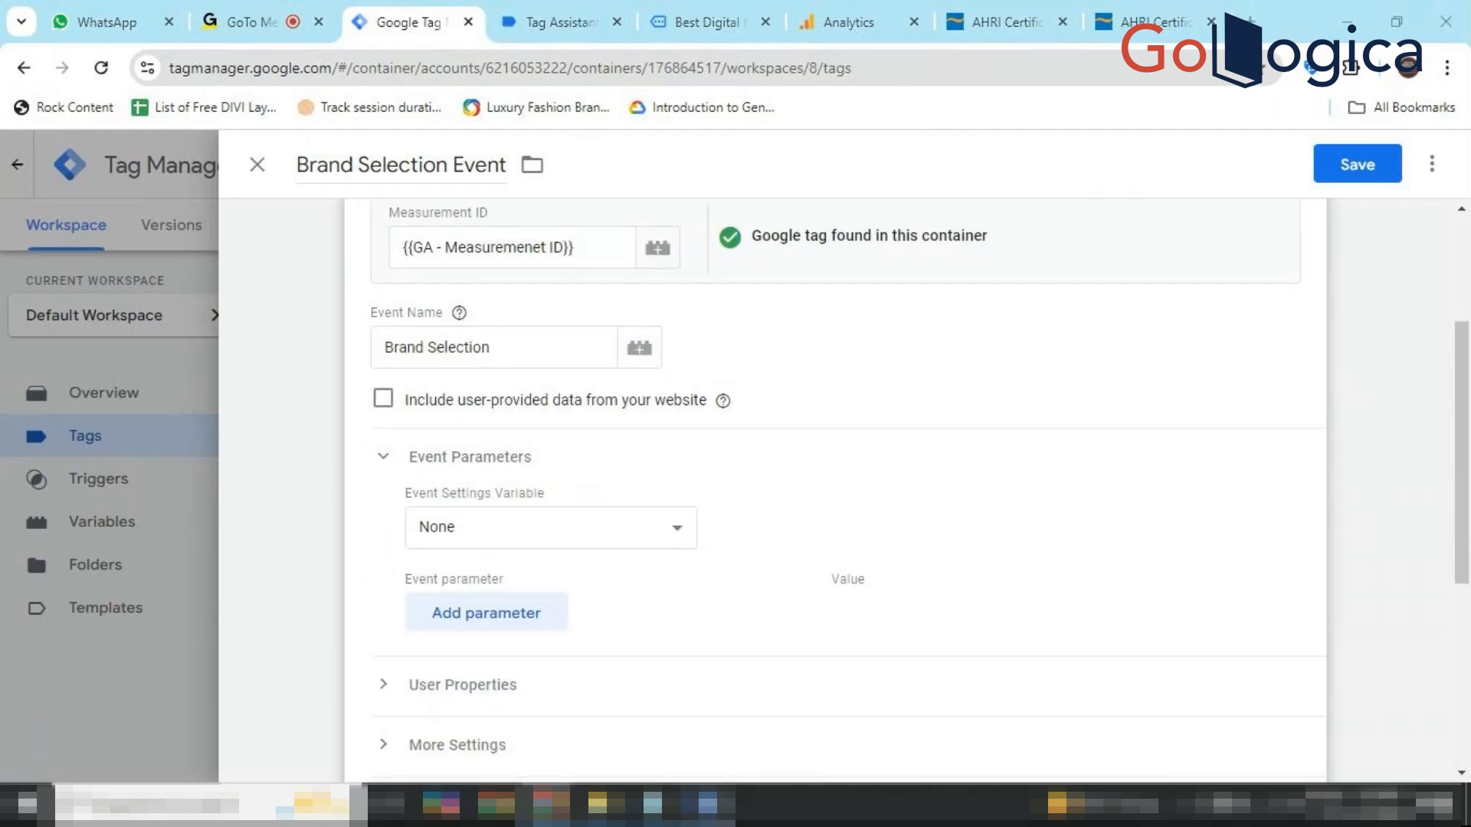
pyautogui.click(708, 802)
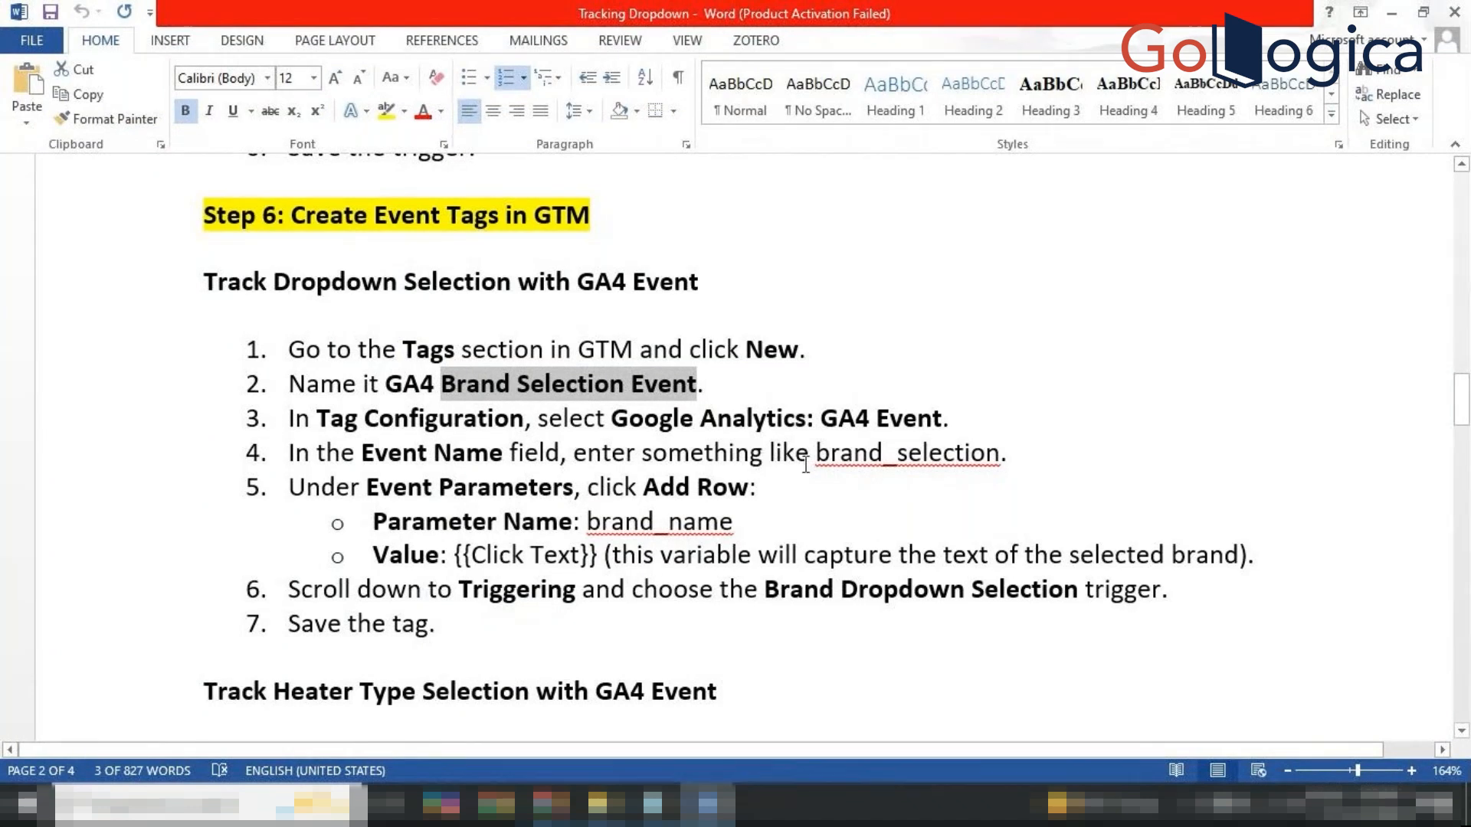
# Replace the tag's event name with 'brand_selection' taken from the Word guide.
pyautogui.moveTo(815, 453); pyautogui.dragTo(957, 448)
pyautogui.hotkey('ctrl', 'c')
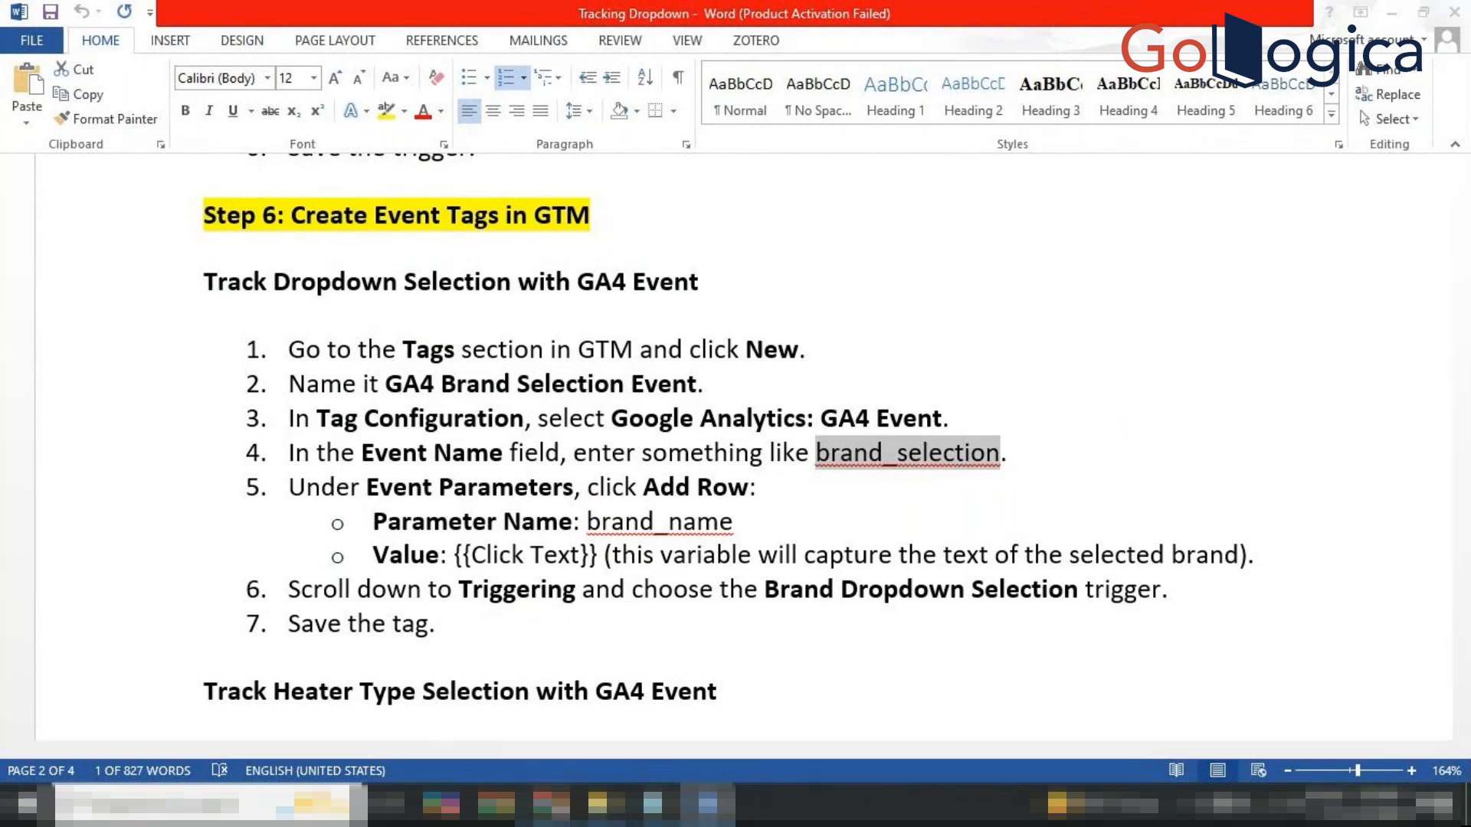
pyautogui.click(551, 804)
pyautogui.click(471, 713)
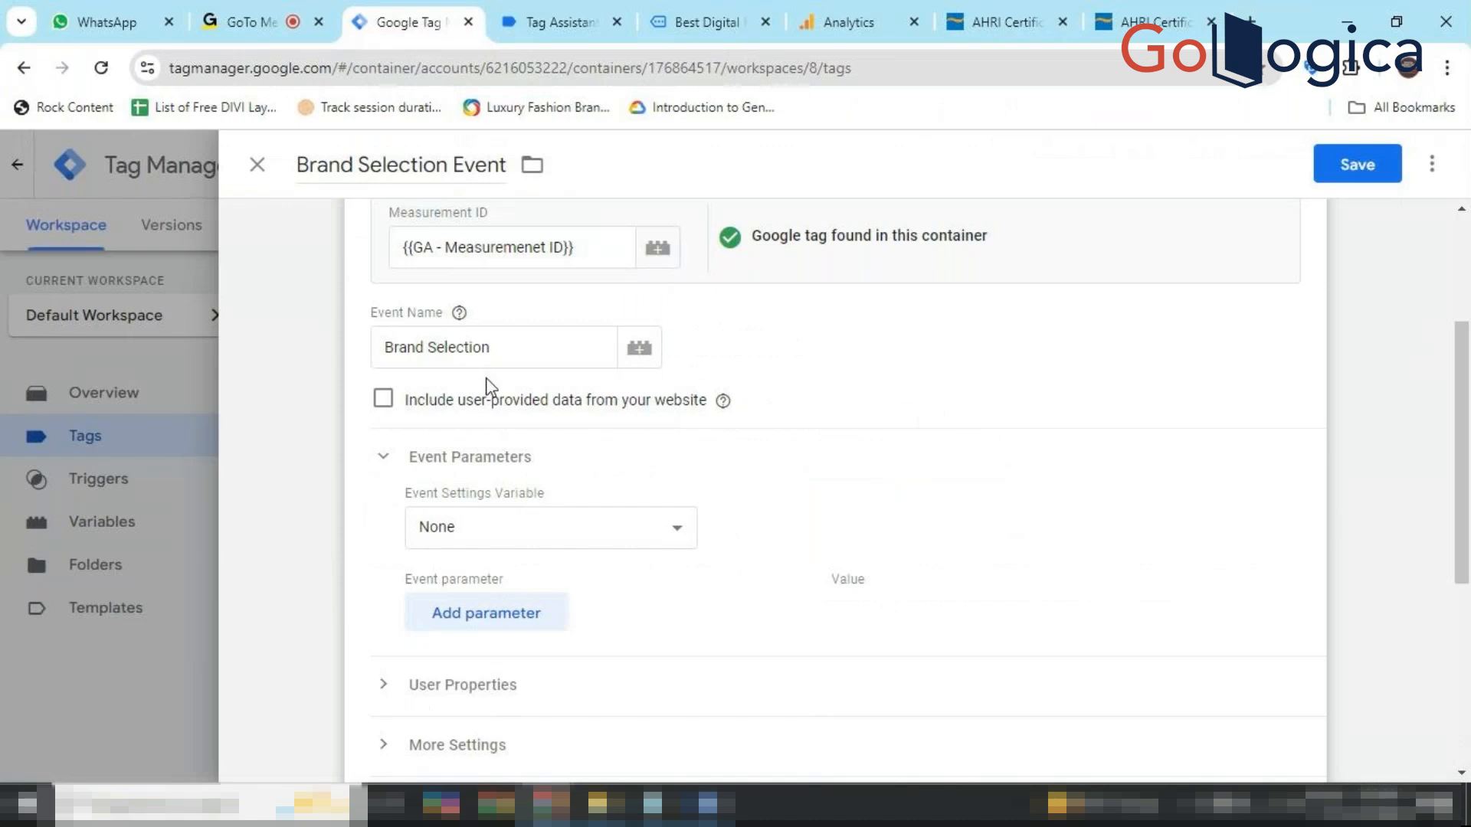
pyautogui.click(520, 344)
pyautogui.press('BackSpace')
pyautogui.press('BackSpace')
pyautogui.press('BackSpace')
pyautogui.press('BackSpace')
pyautogui.press('BackSpace')
pyautogui.press('BackSpace')
pyautogui.press('BackSpace')
pyautogui.press('BackSpace')
pyautogui.press('BackSpace')
pyautogui.press('BackSpace')
pyautogui.press('BackSpace')
pyautogui.press('BackSpace')
pyautogui.press('BackSpace')
pyautogui.press('BackSpace')
pyautogui.press('BackSpace')
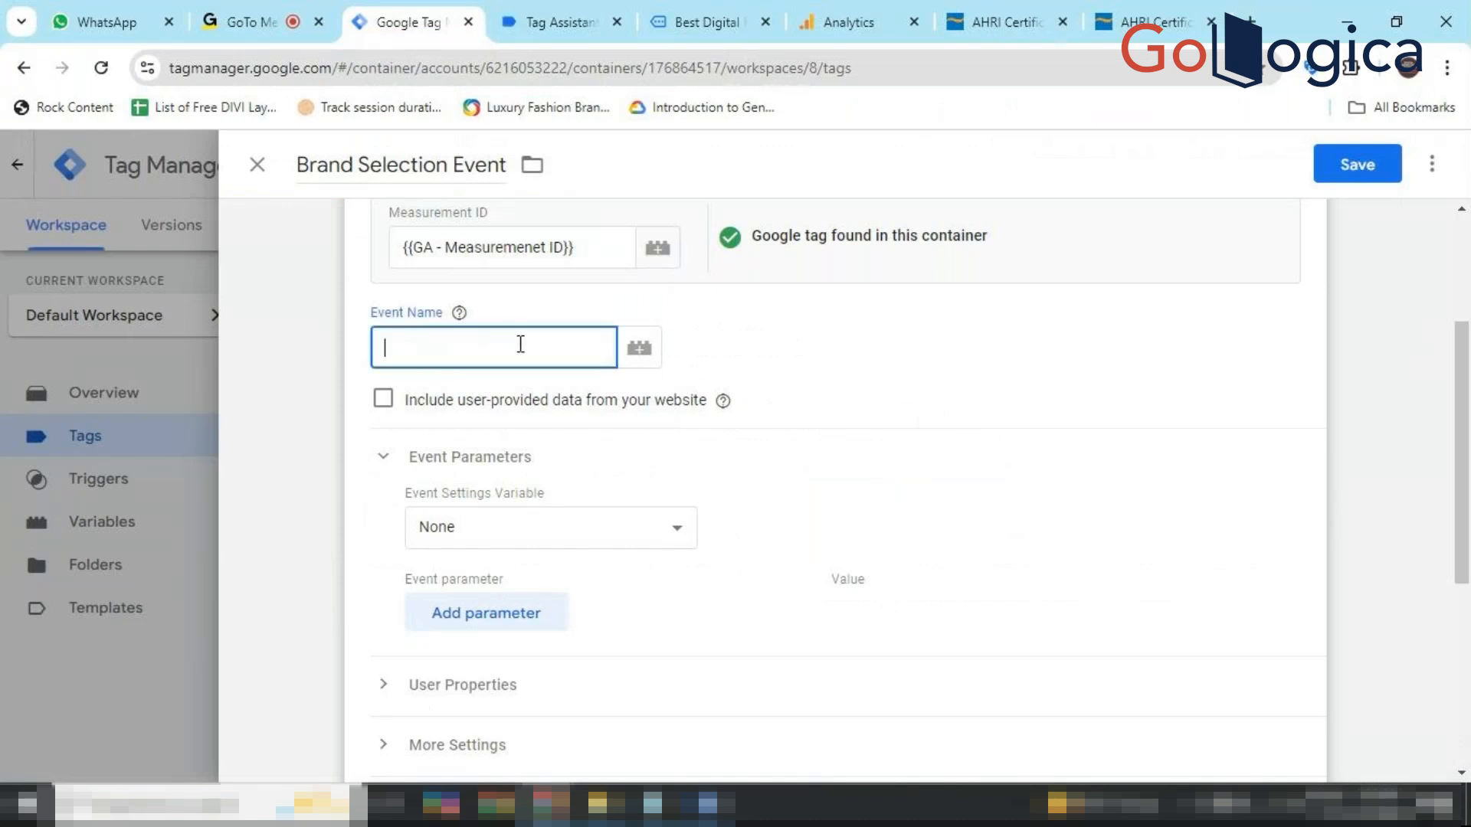
pyautogui.hotkey('ctrl', 'v')
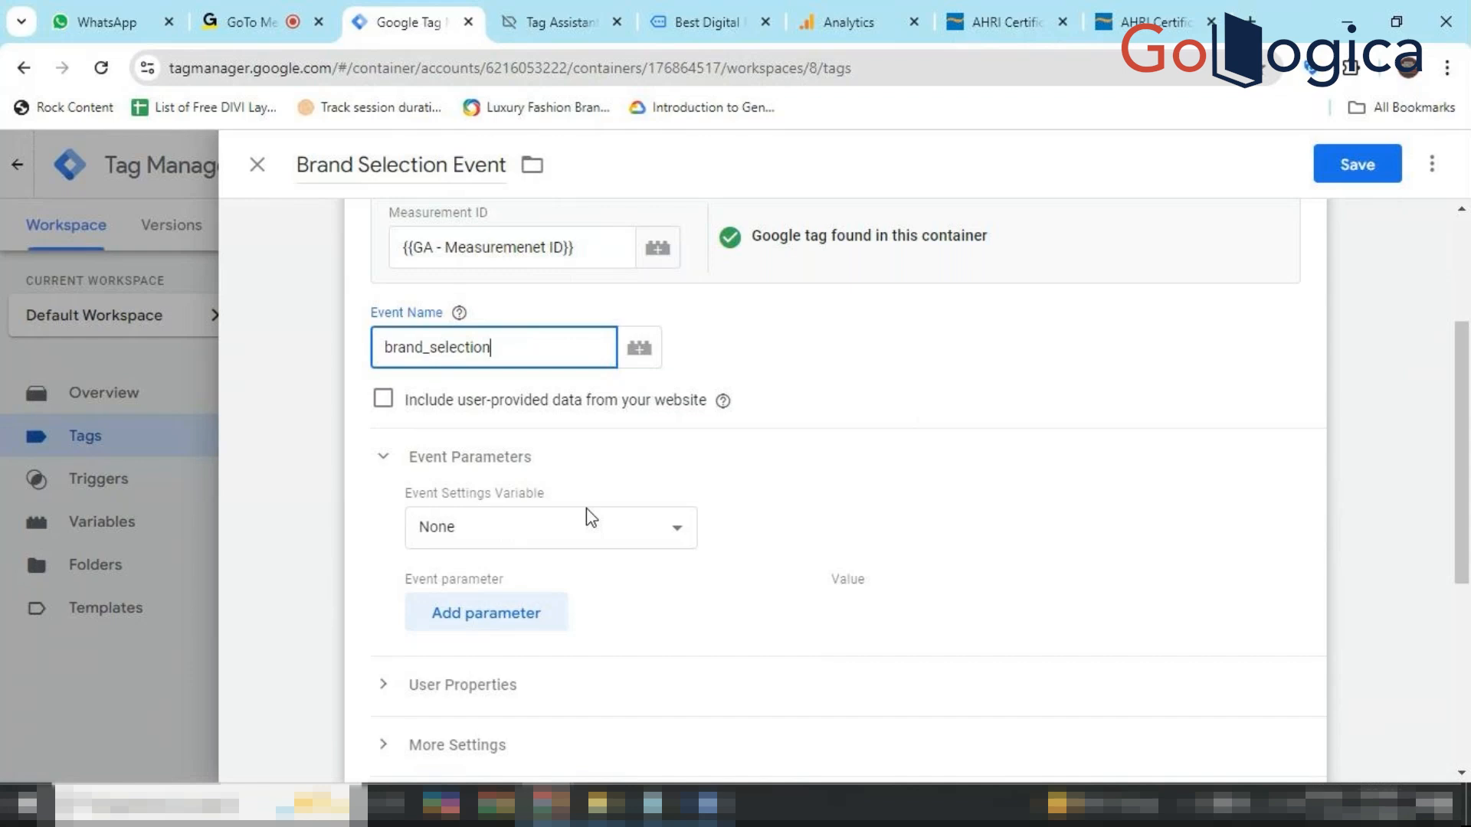
# Add an empty event parameter row, then go back to the Word guide.
pyautogui.click(518, 615)
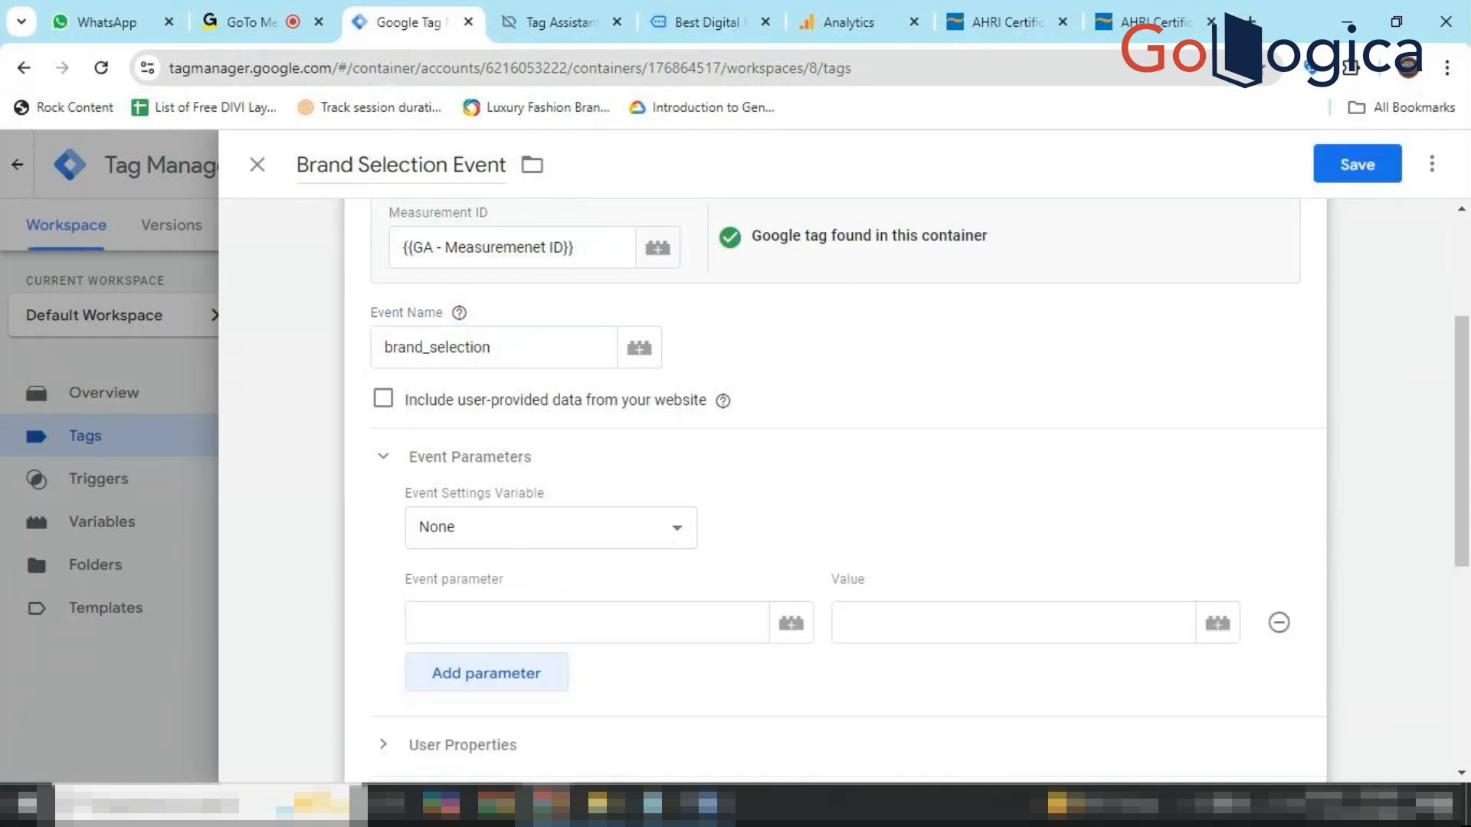
pyautogui.moveTo(707, 804)
pyautogui.click(705, 705)
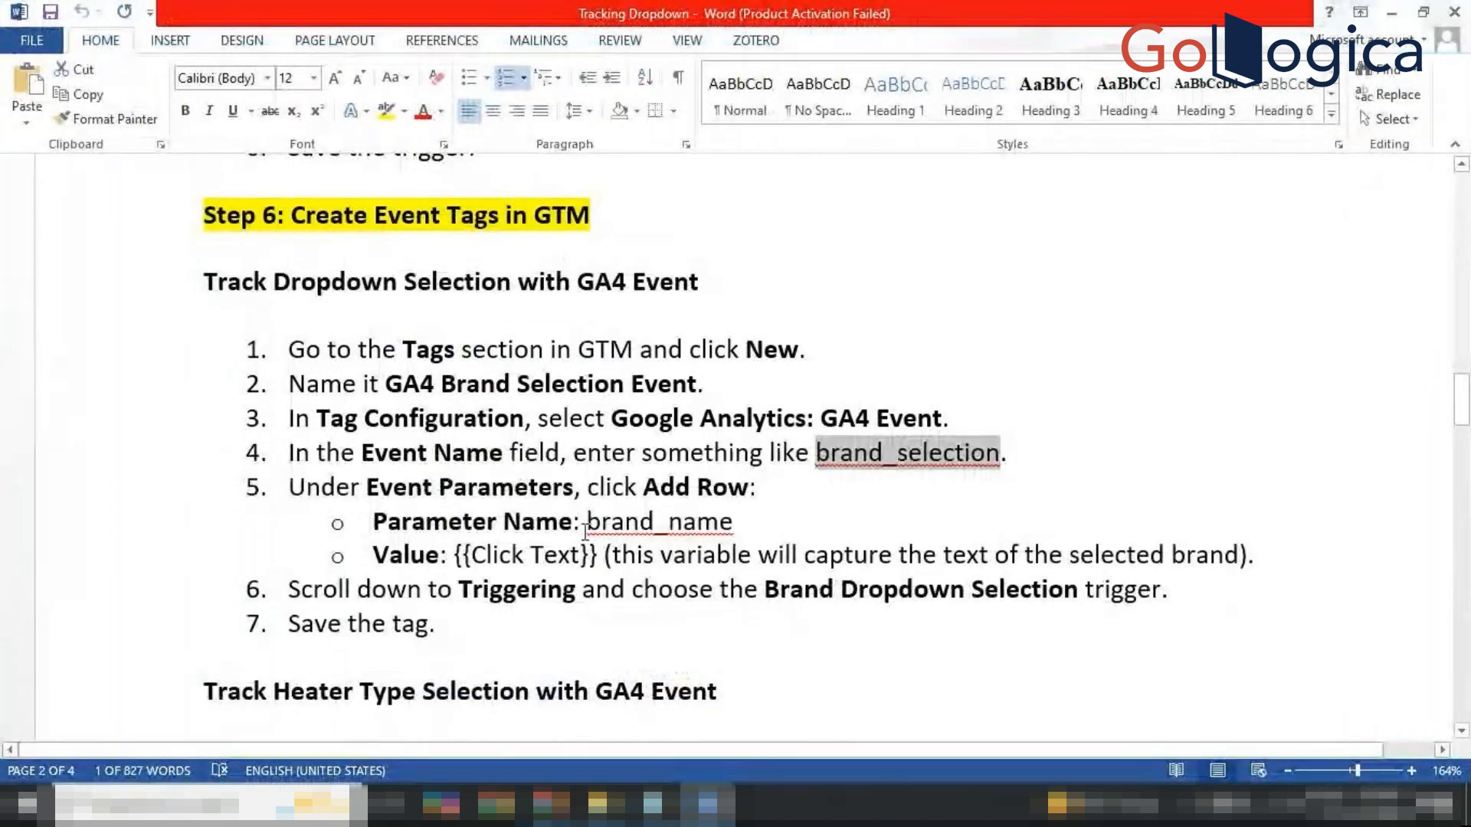
# Name the event parameter 'brand_name', taken from the Word notes.
pyautogui.moveTo(587, 524); pyautogui.dragTo(733, 526)
pyautogui.hotkey('ctrl', 'c')
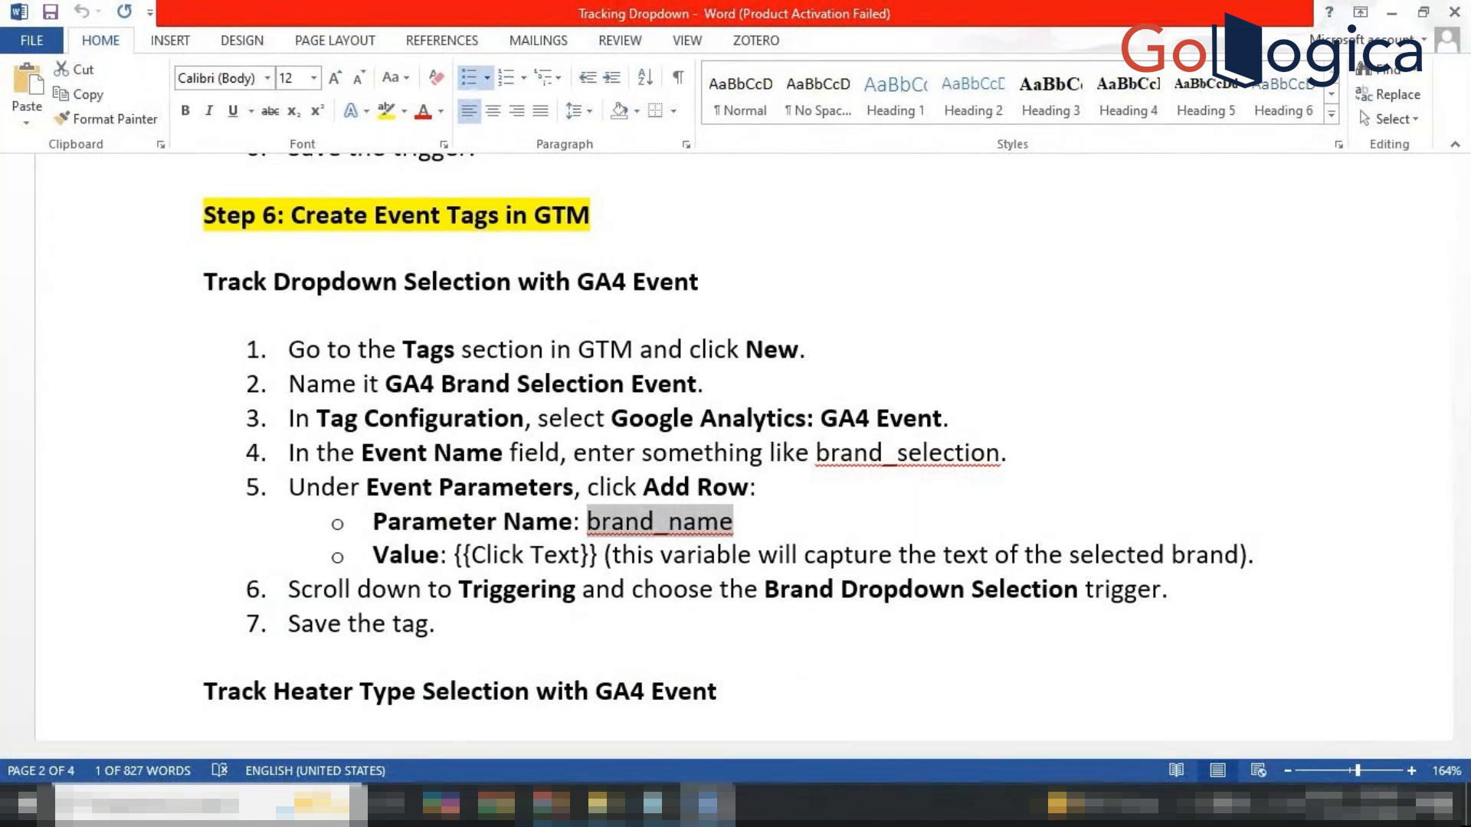
pyautogui.click(709, 804)
pyautogui.click(504, 617)
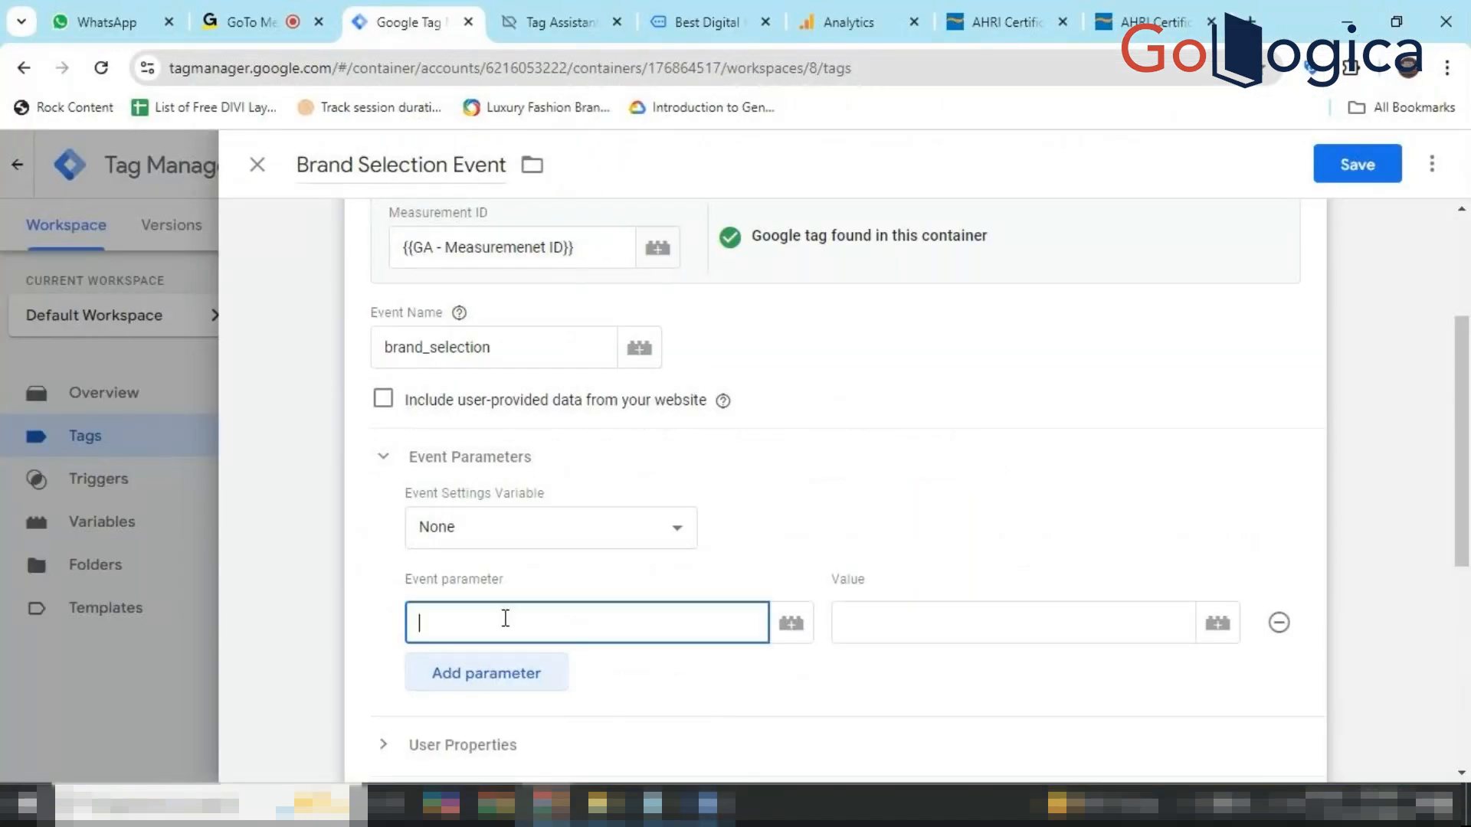
pyautogui.hotkey('ctrl', 'v')
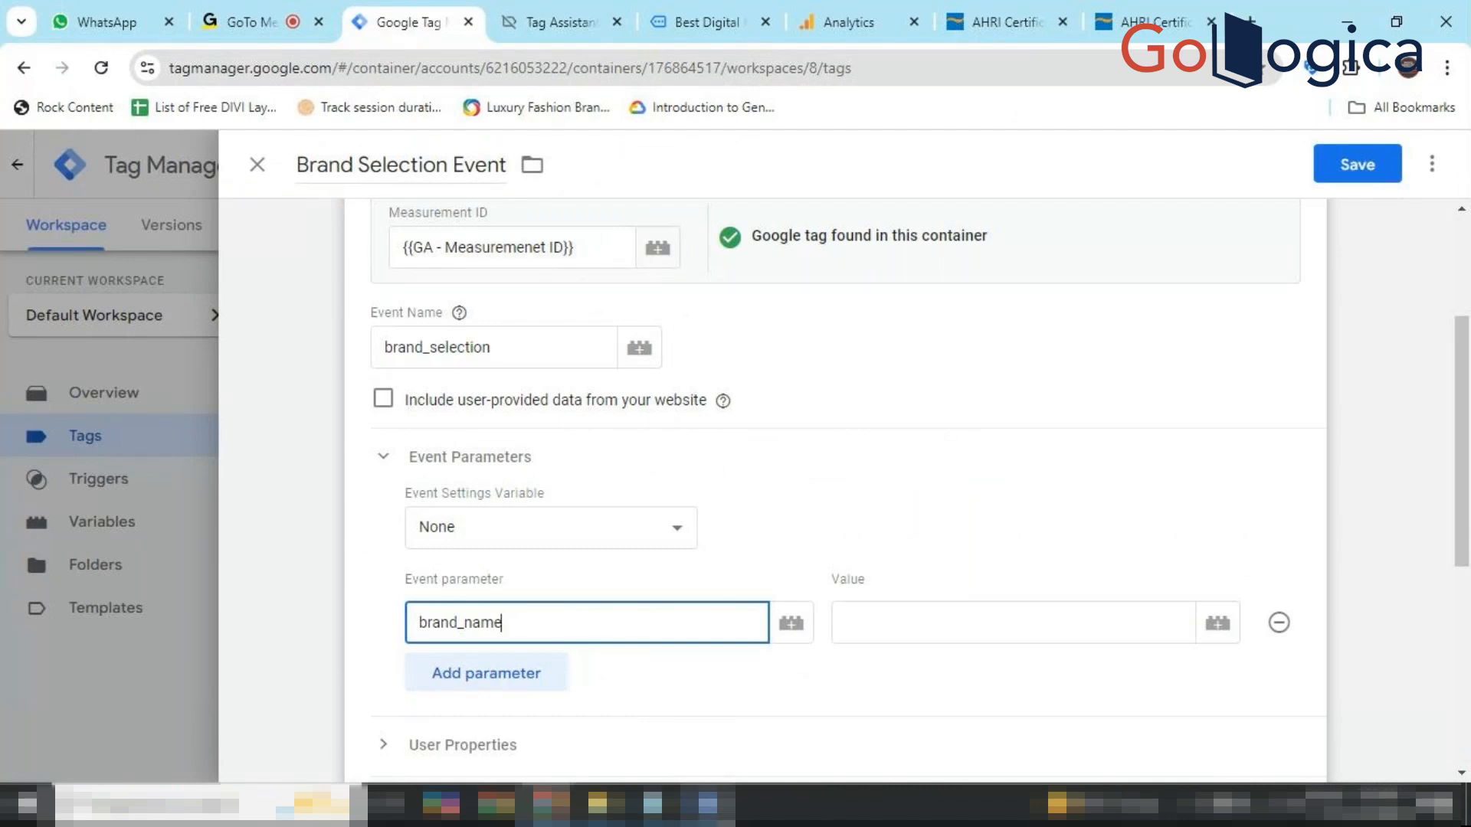
# Set the brand_name parameter's value to the {{Click Text}} variable.
pyautogui.click(713, 808)
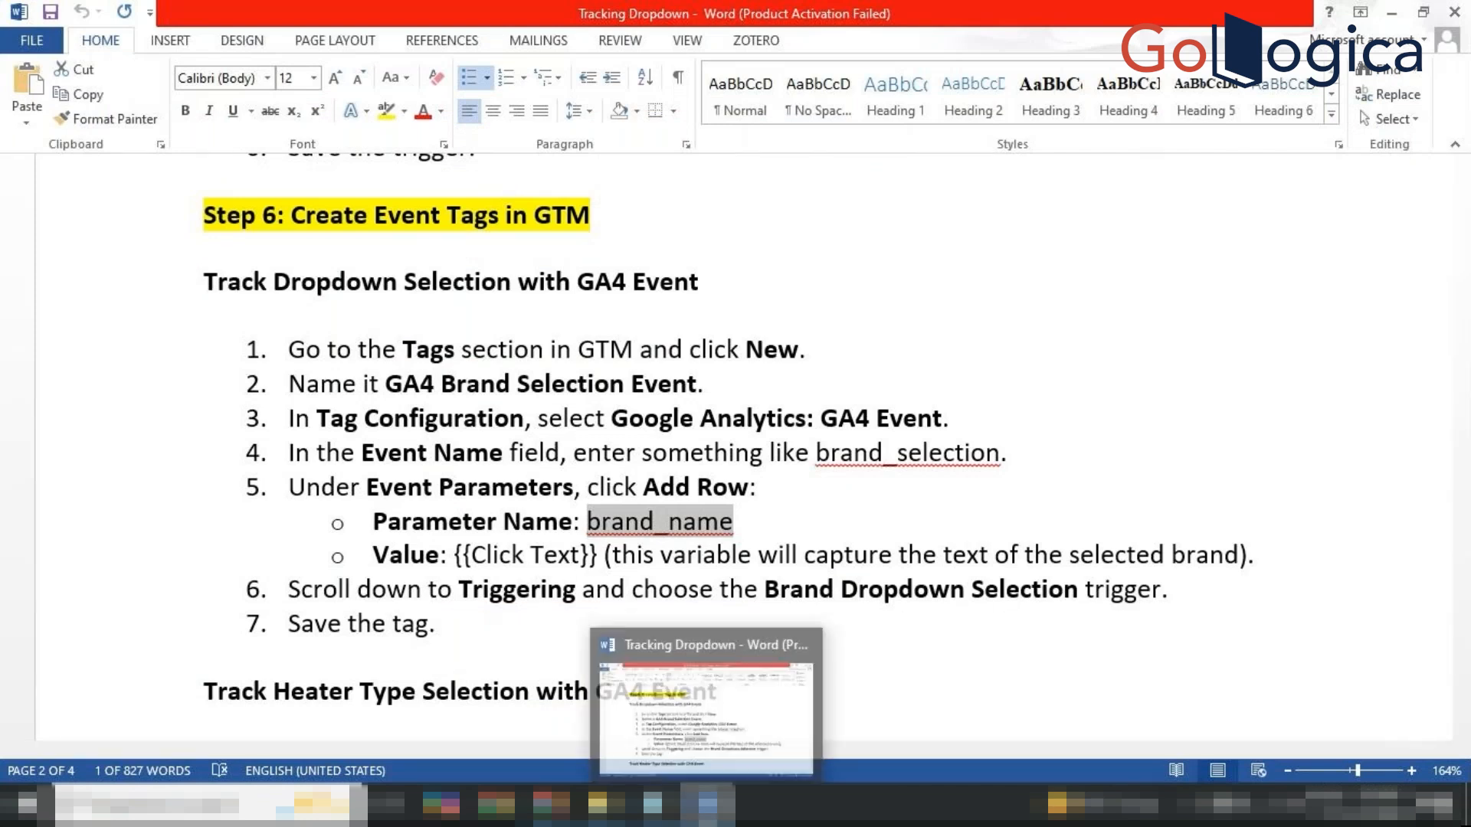
pyautogui.click(708, 804)
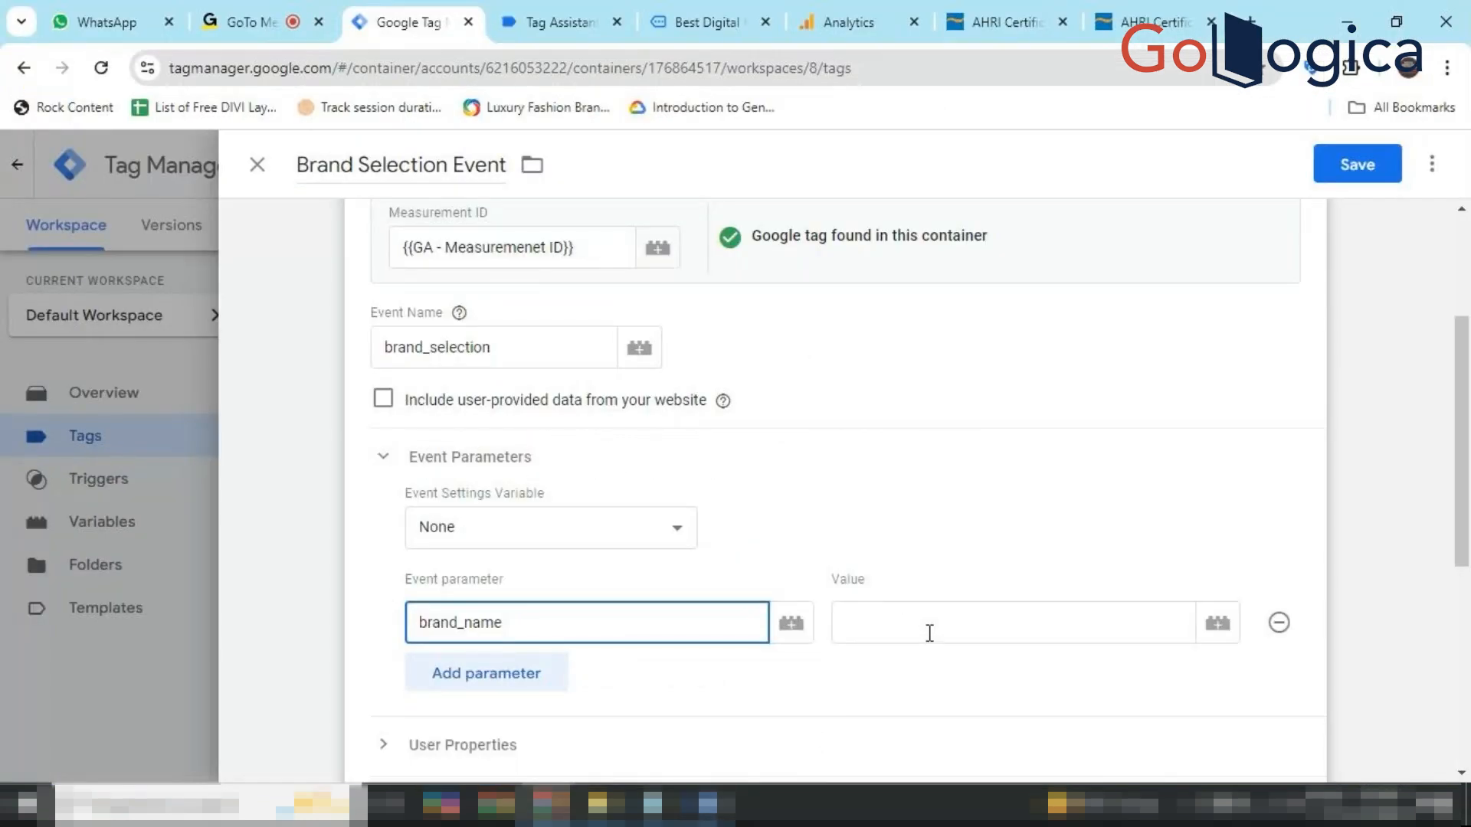
pyautogui.click(933, 636)
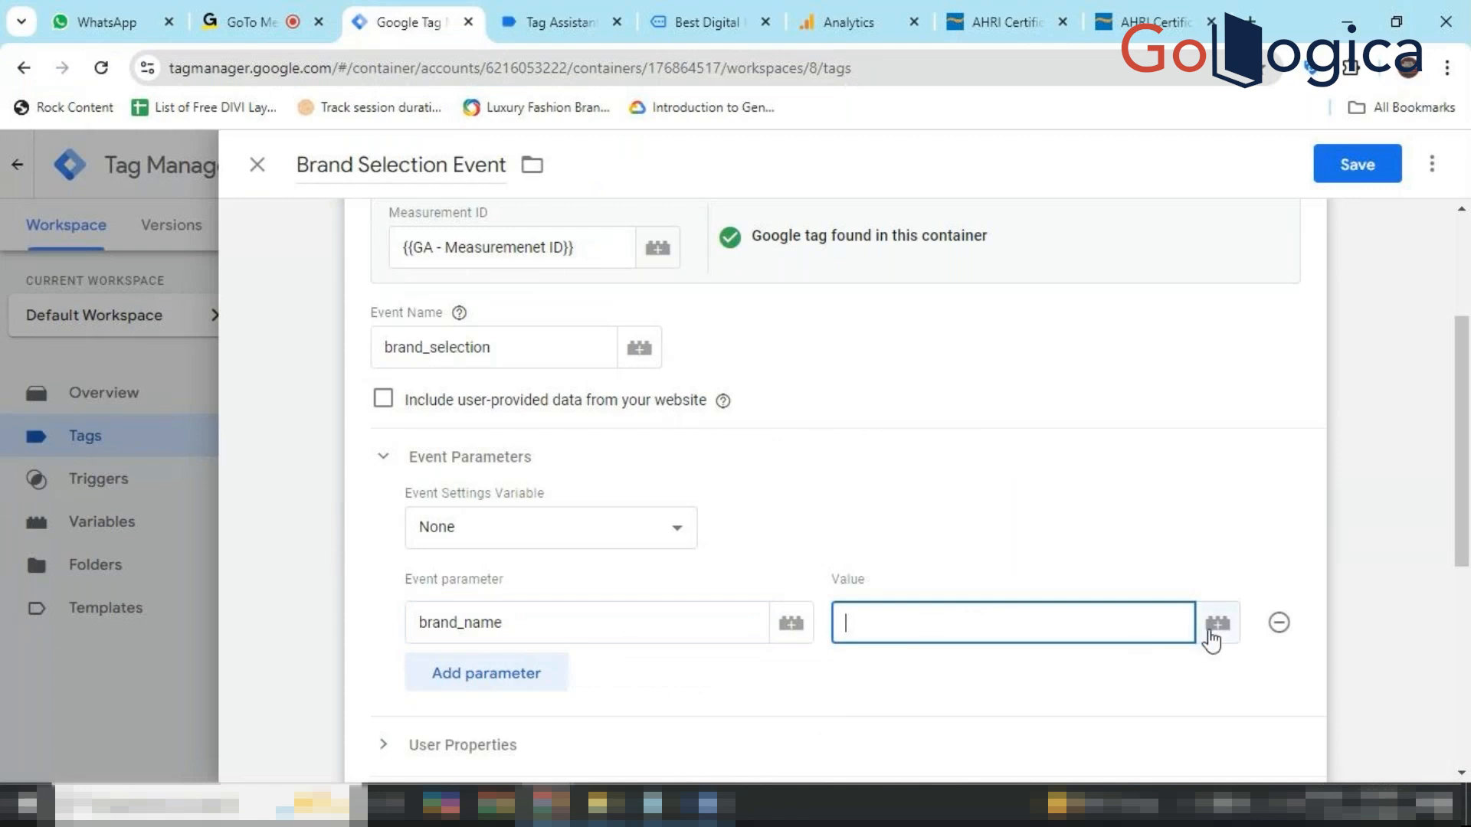
pyautogui.click(1216, 628)
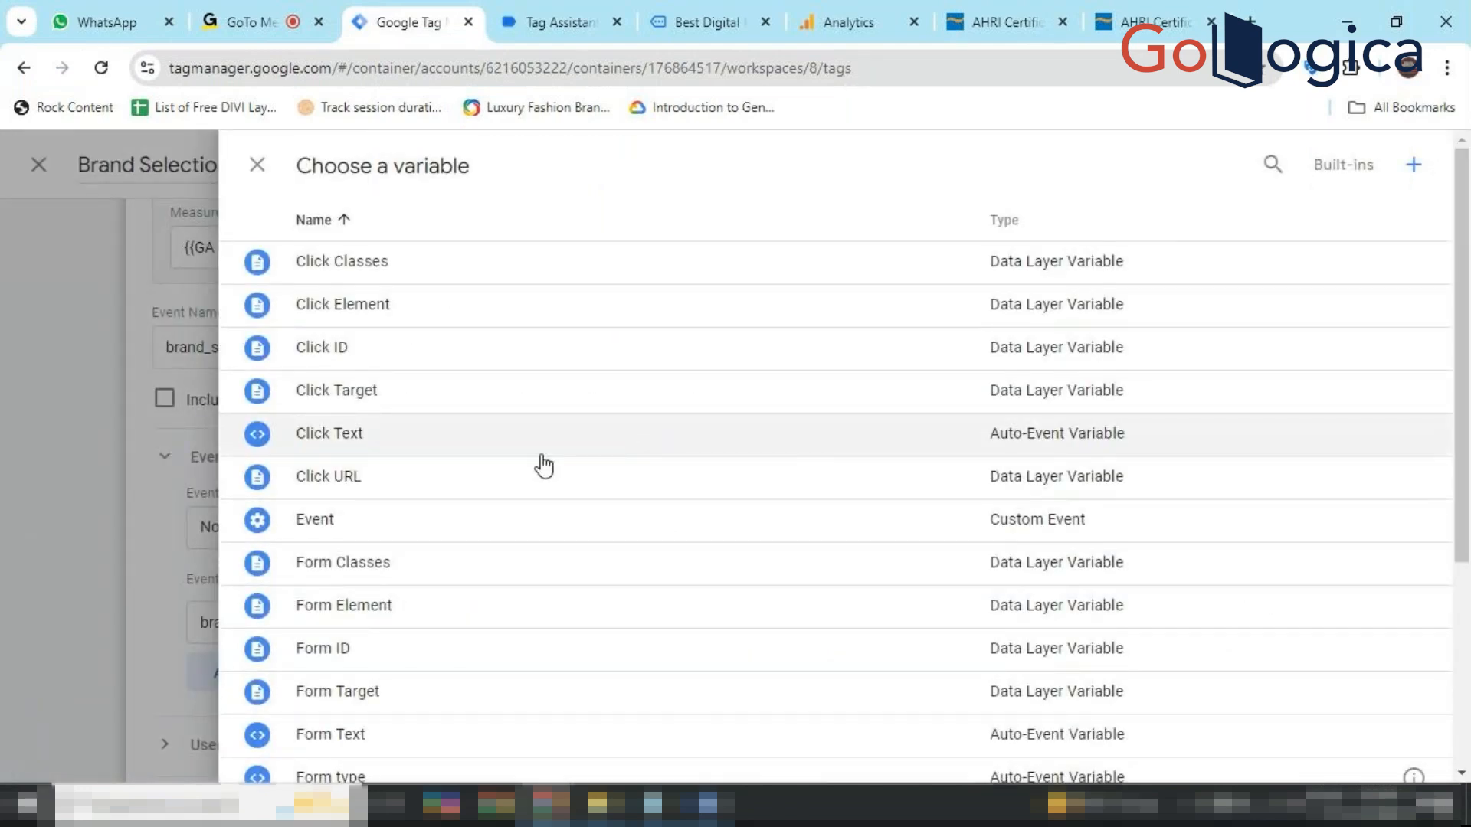
pyautogui.click(377, 455)
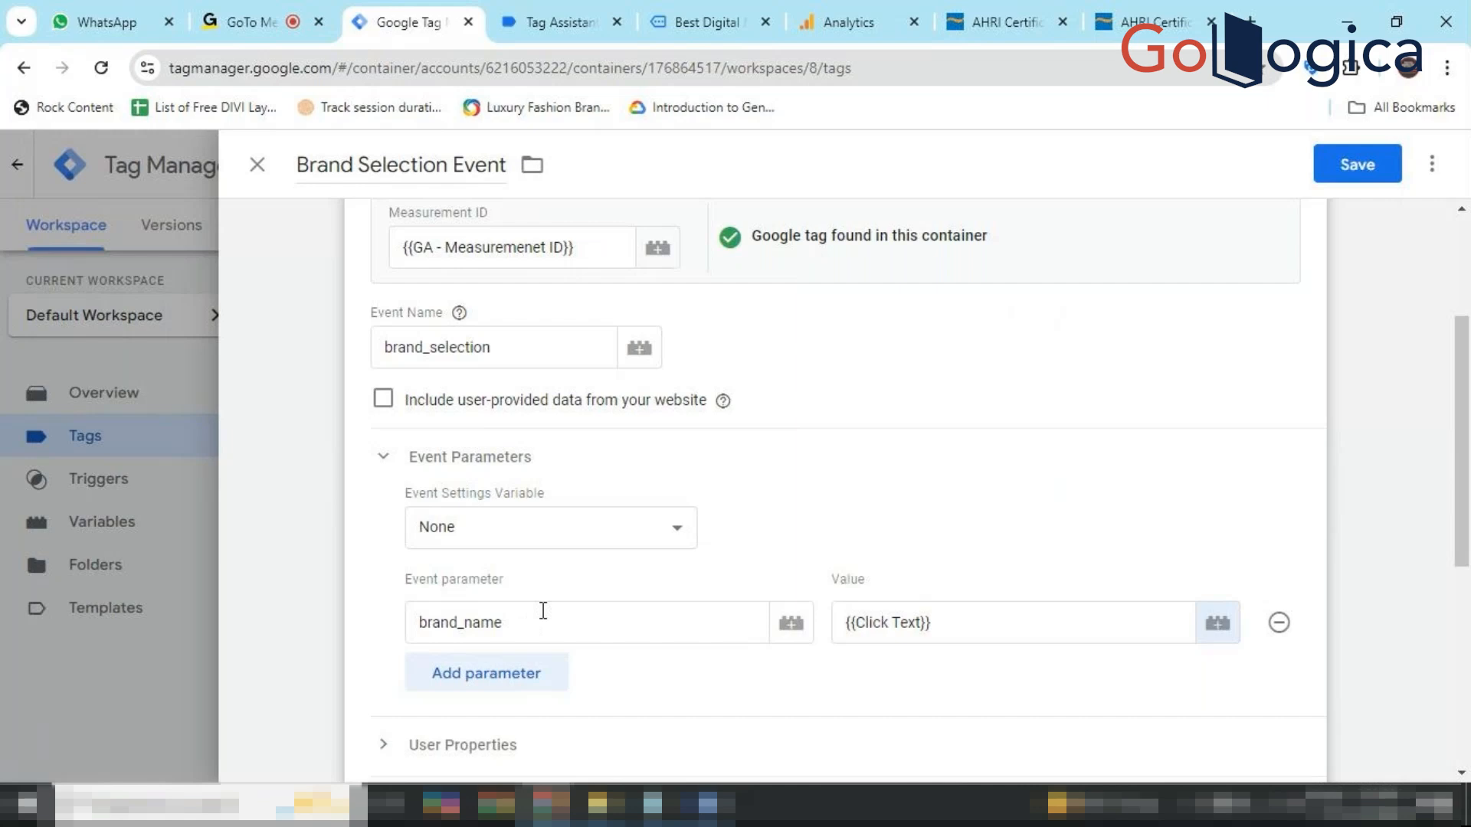
# Make Brandid drop down - Trigger fire the Brand Selection Event tag and save the tag.
pyautogui.scroll(-2, 722, 574)
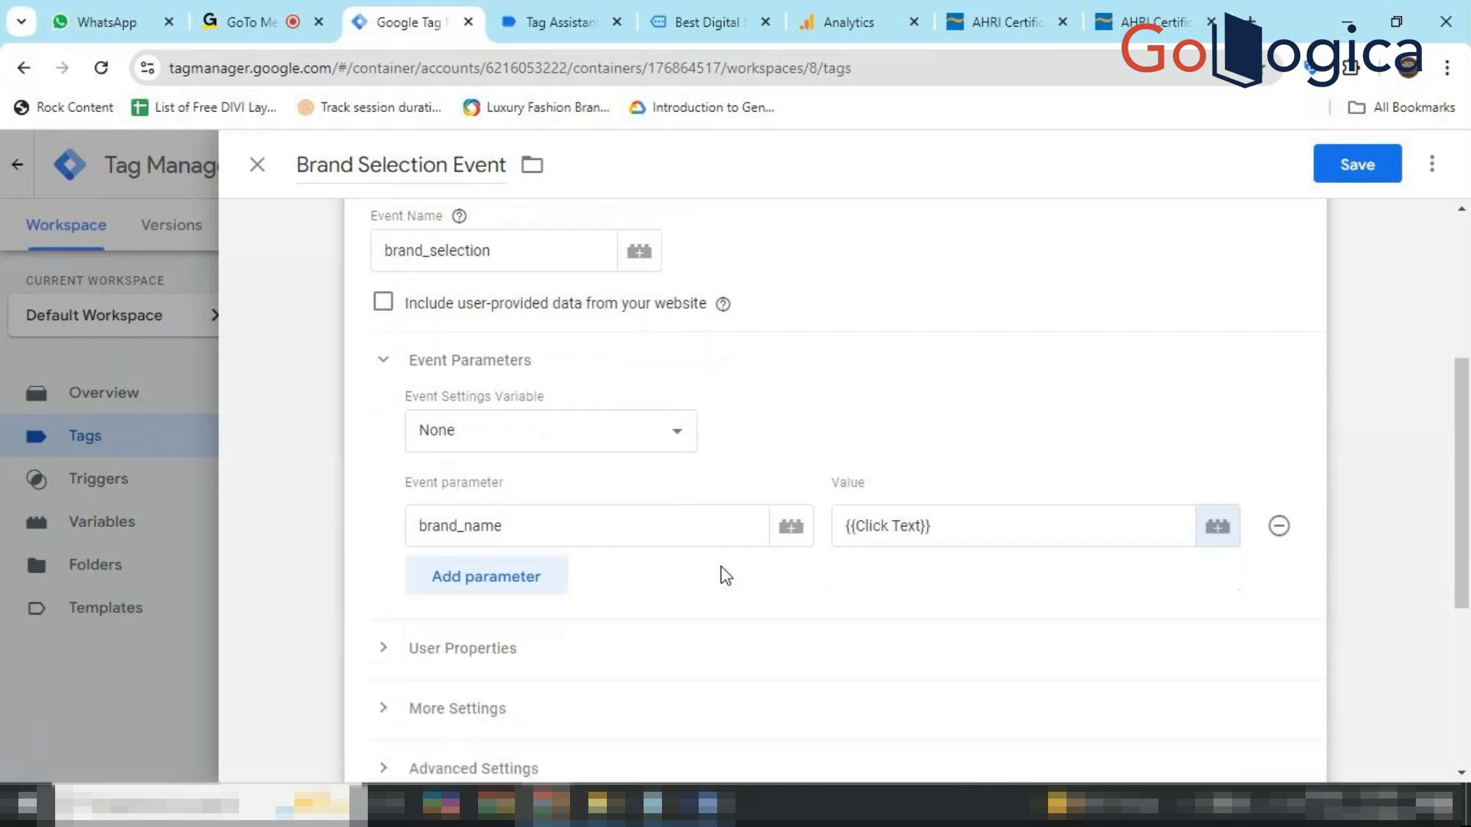
pyautogui.scroll(-4, 723, 574)
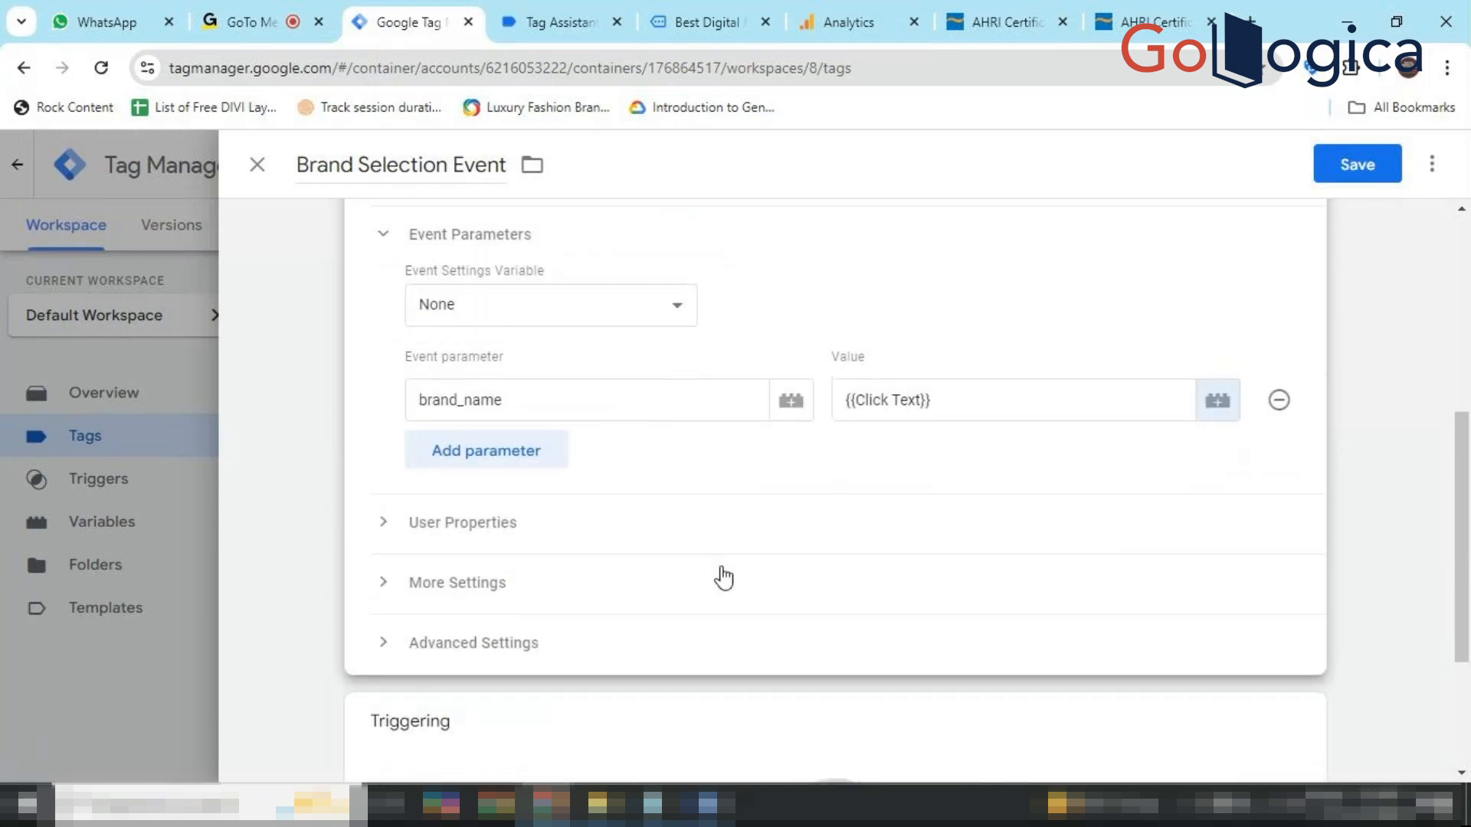
pyautogui.click(854, 595)
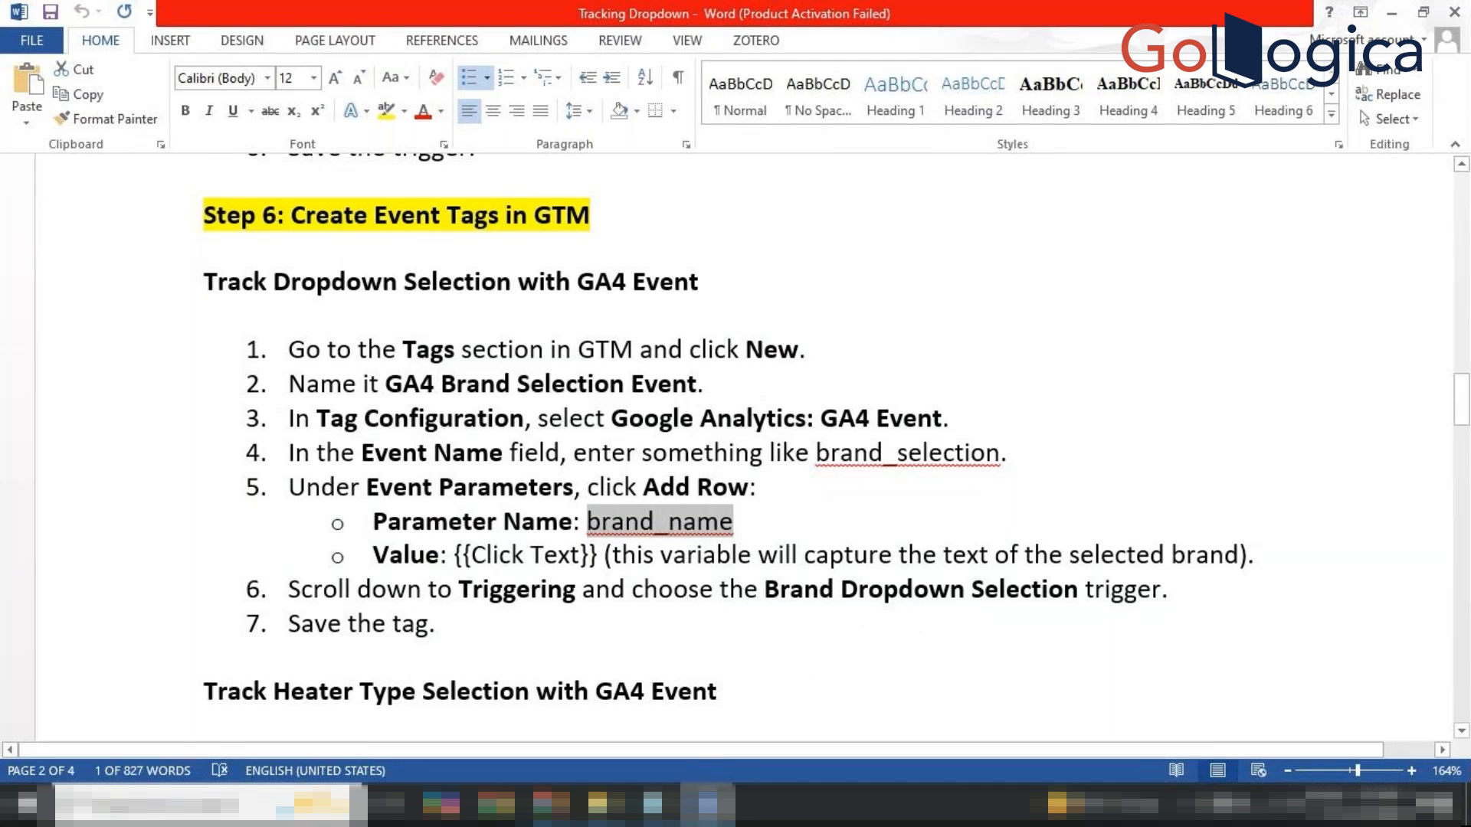
pyautogui.click(552, 804)
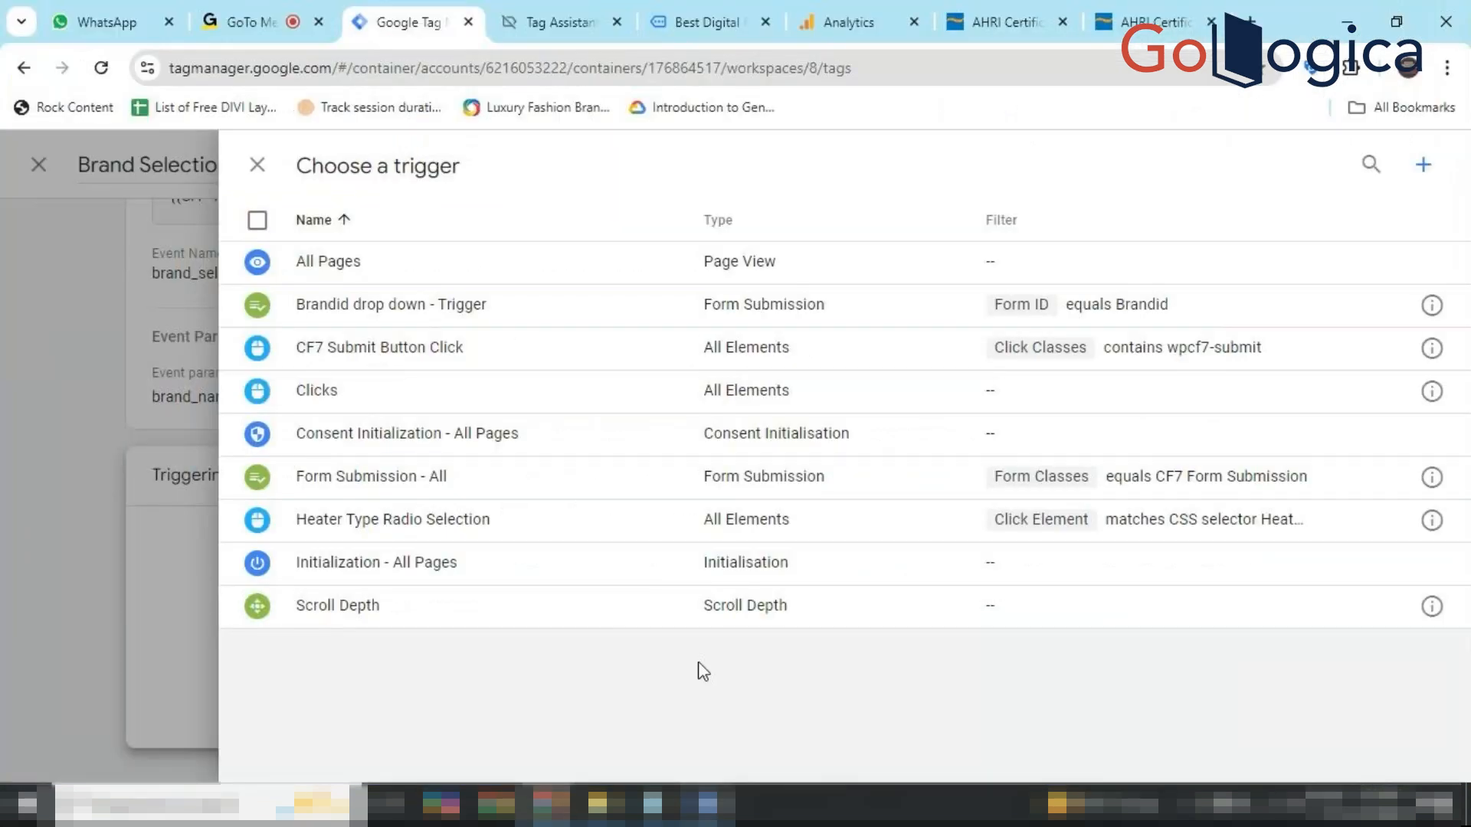
pyautogui.click(679, 310)
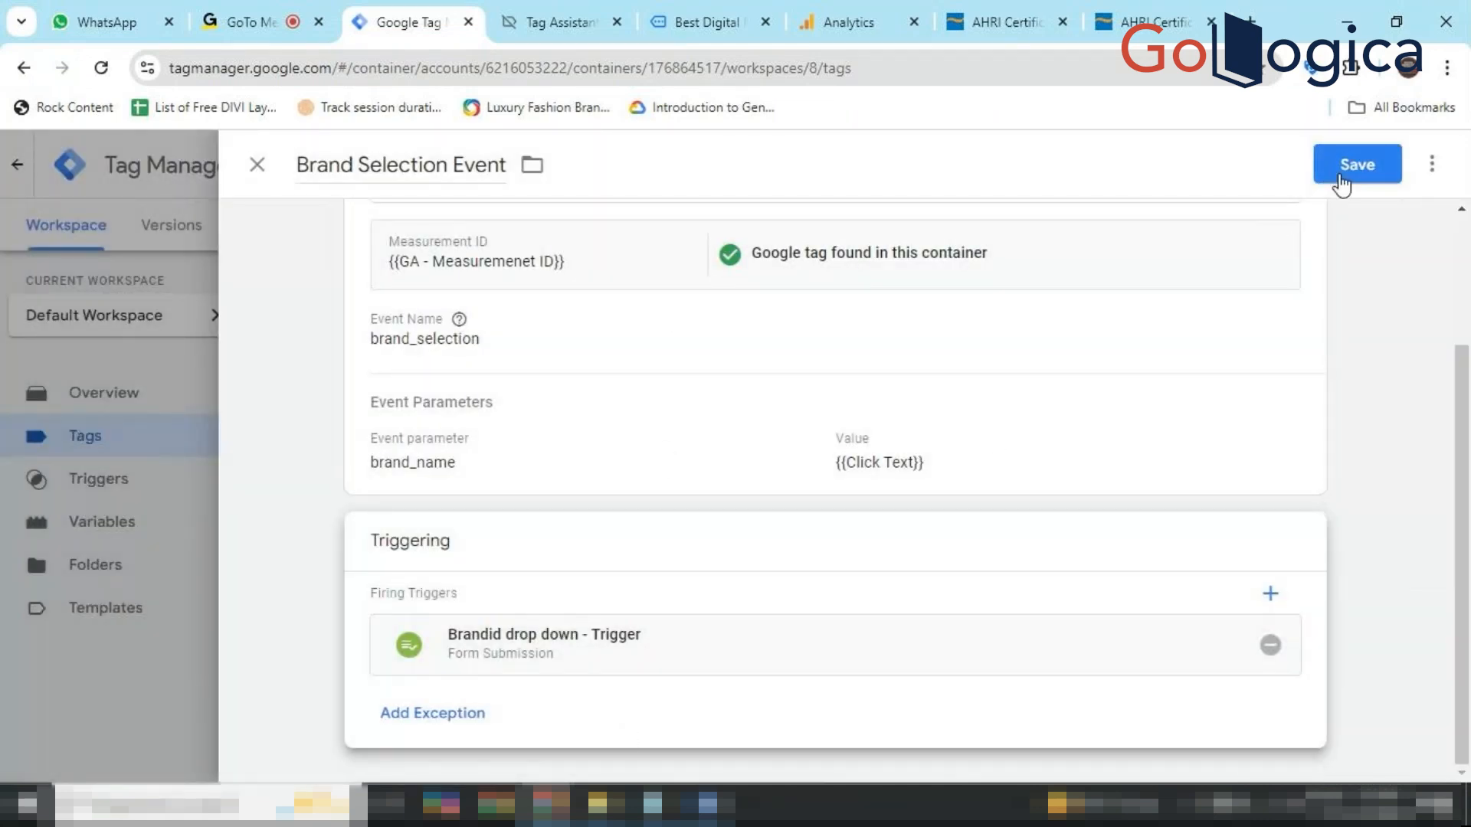
pyautogui.click(1342, 181)
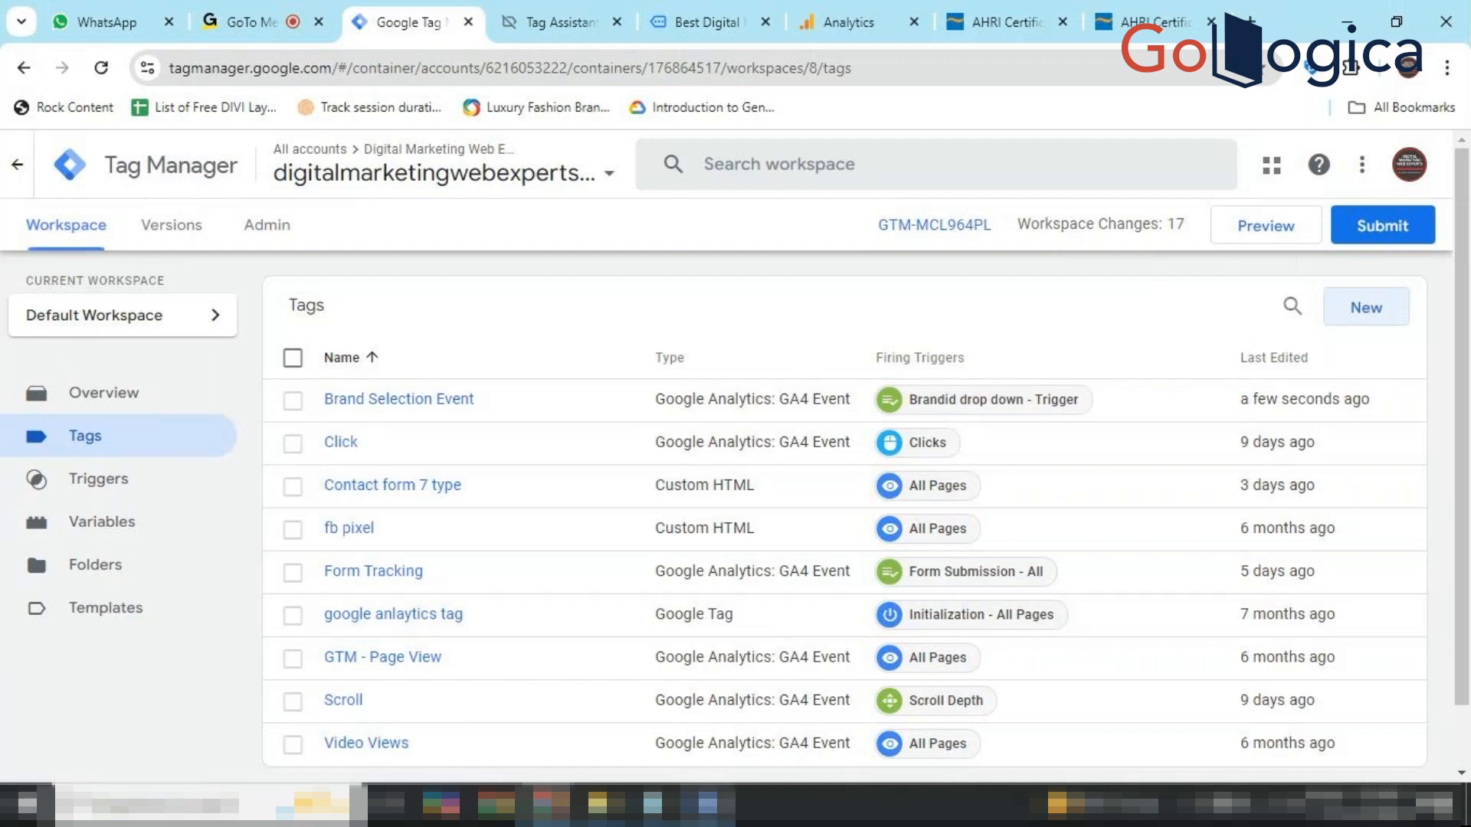
# Scroll through the Word notes to review the heater type selection steps.
pyautogui.click(707, 804)
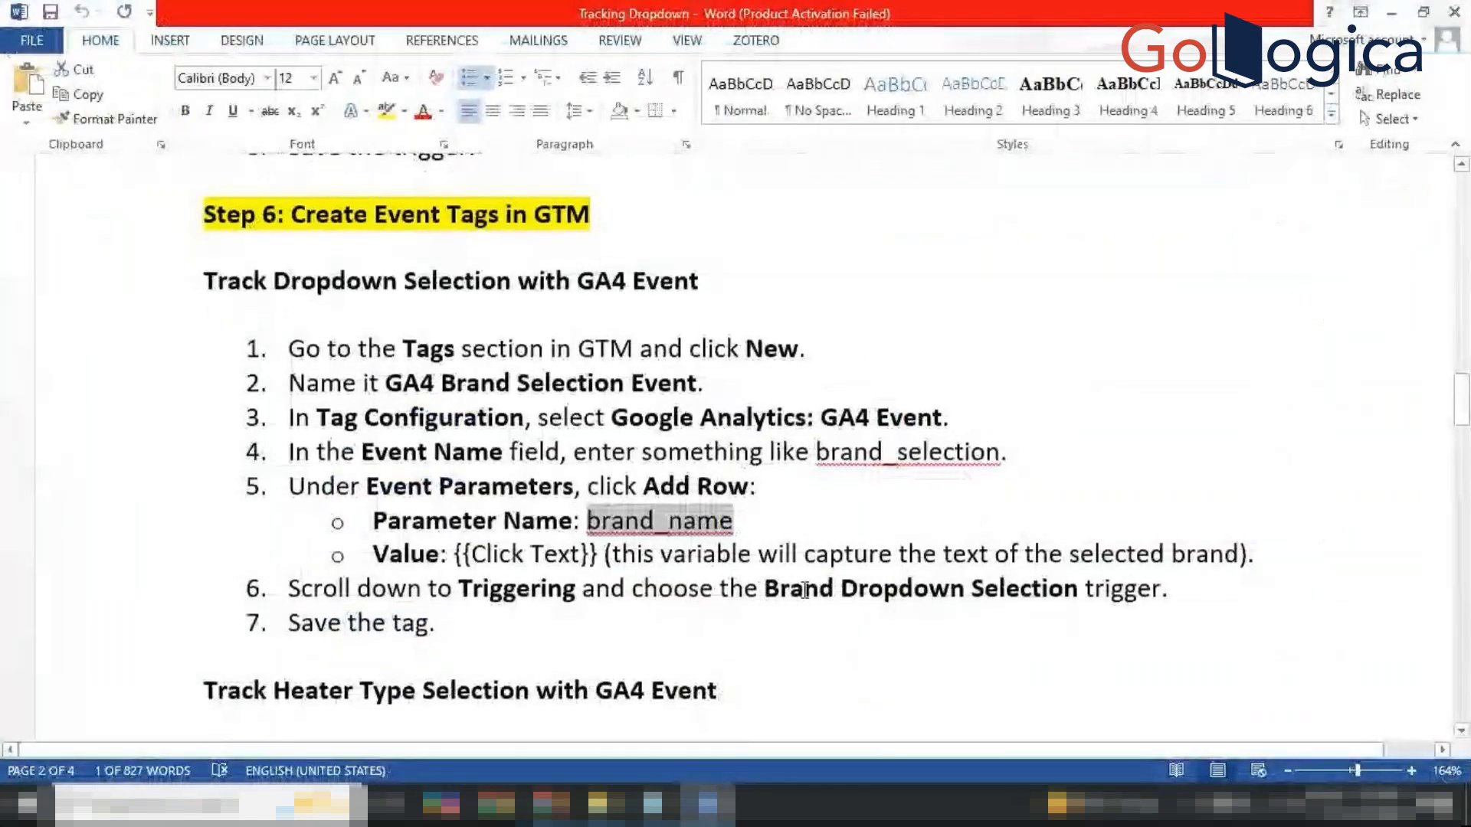
pyautogui.scroll(-4, 805, 590)
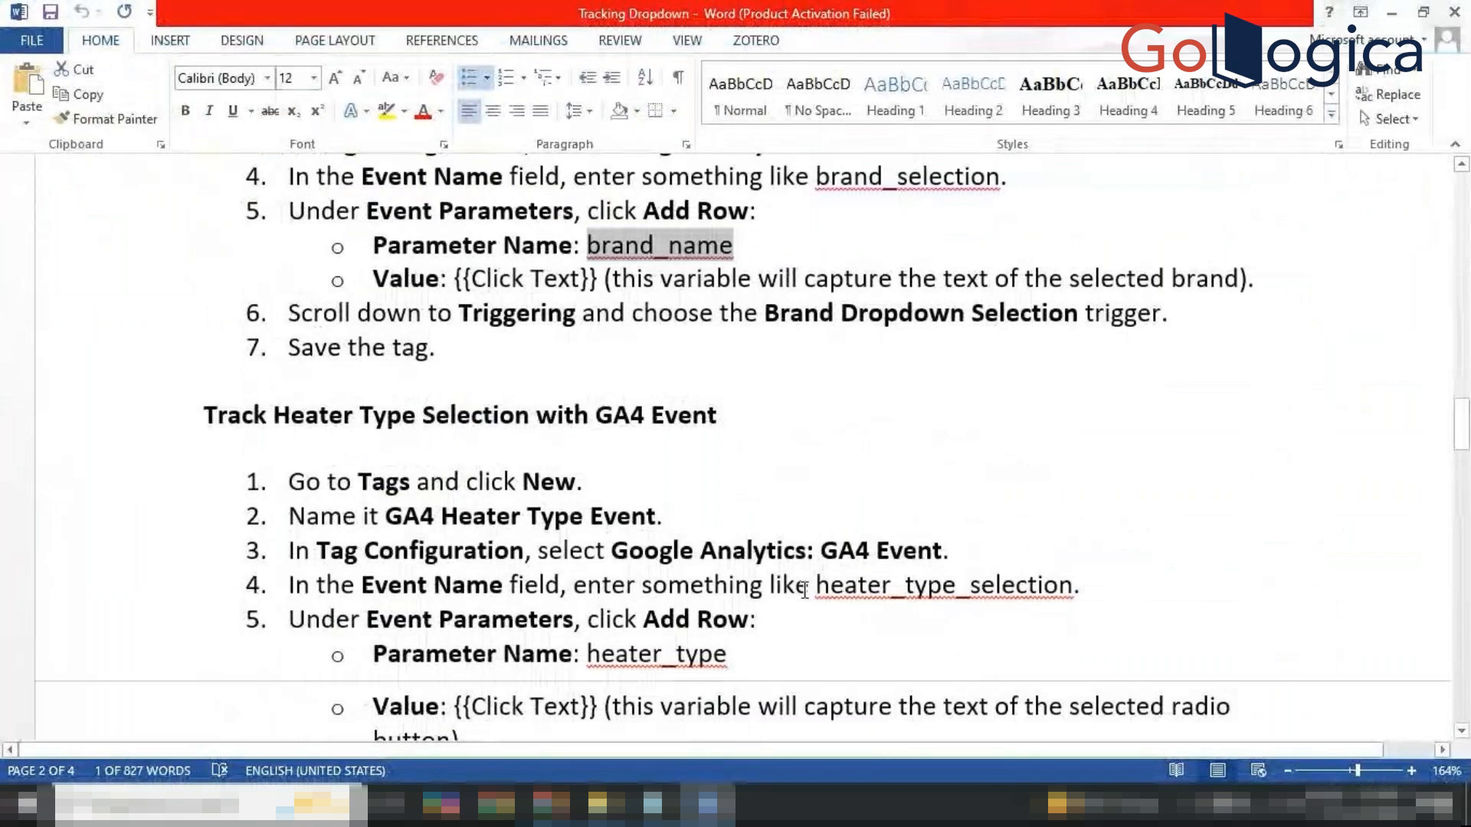
pyautogui.scroll(3, 804, 590)
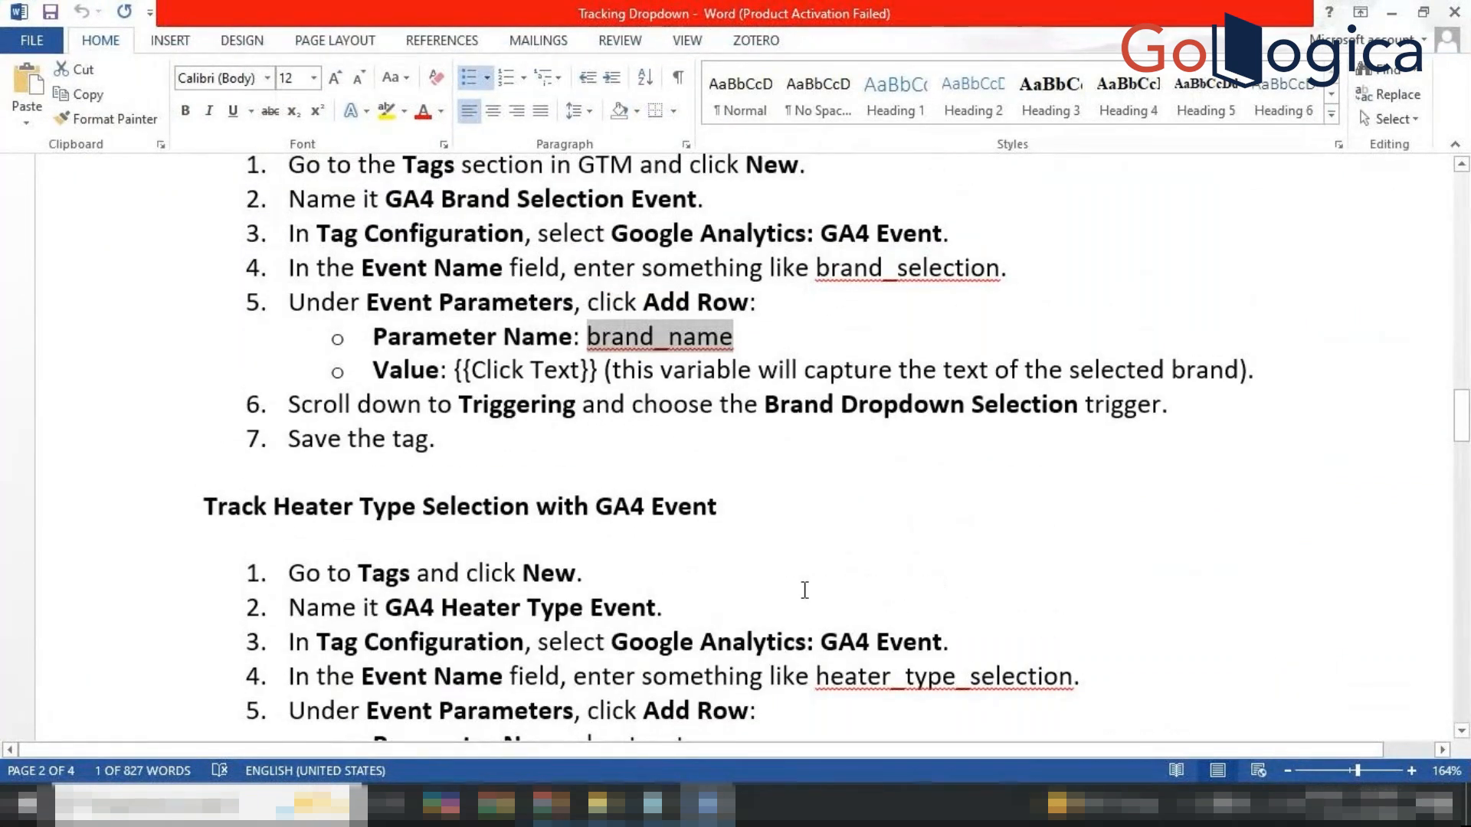
pyautogui.scroll(-1, 804, 590)
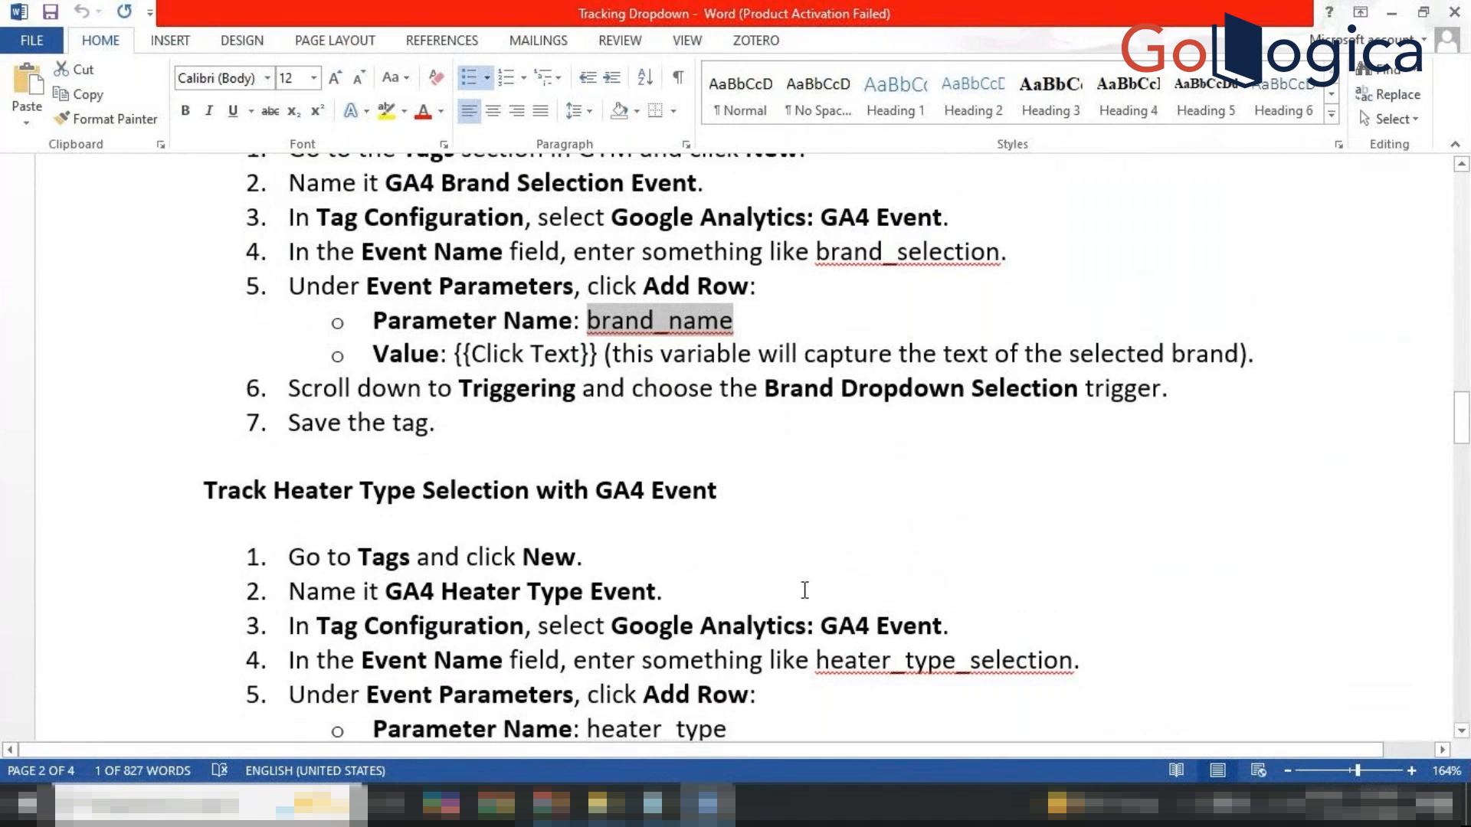
pyautogui.scroll(-1, 804, 590)
pyautogui.scroll(-1, 805, 590)
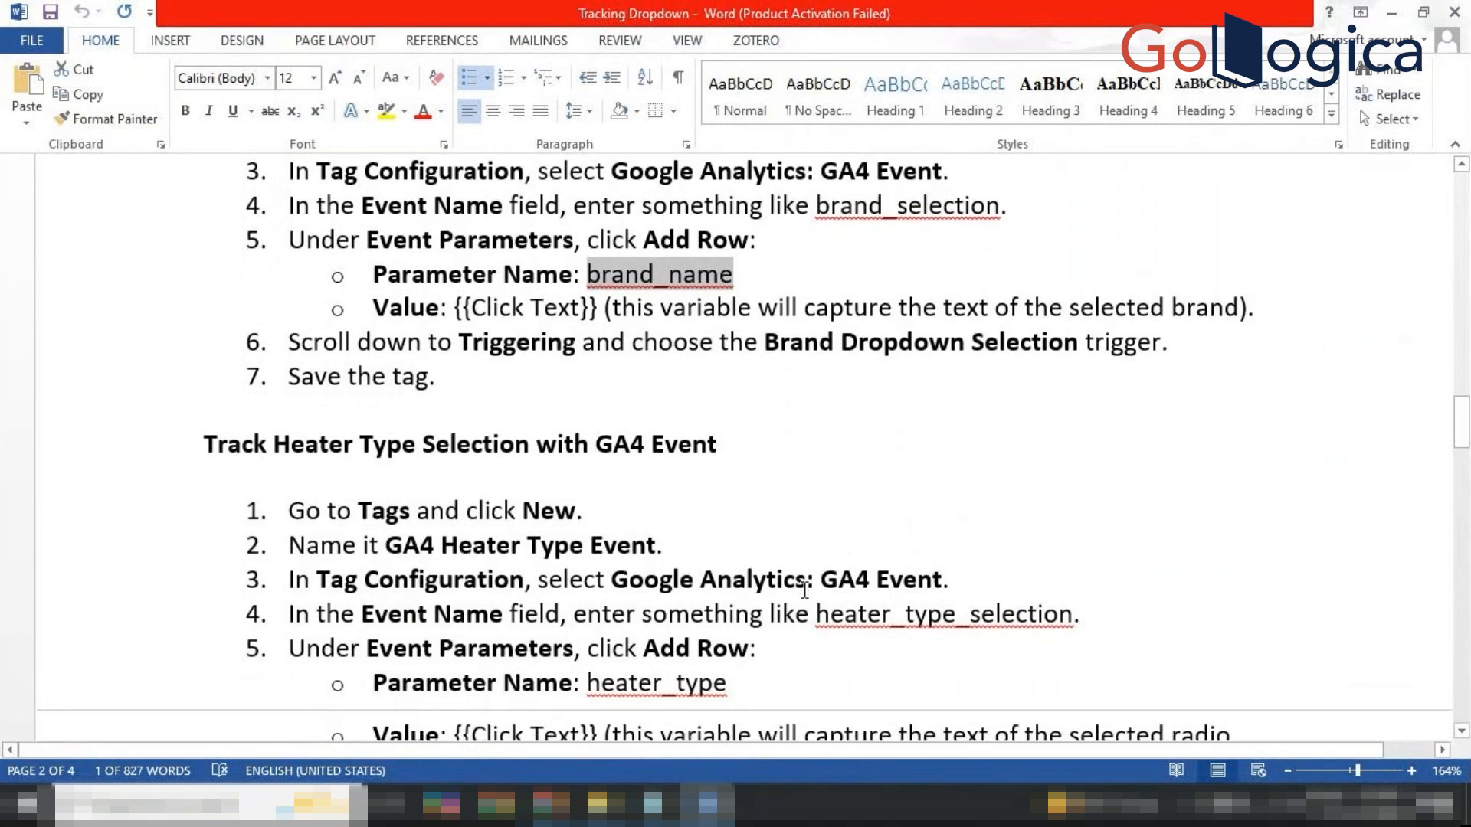
pyautogui.scroll(-1, 804, 589)
pyautogui.scroll(-1, 804, 590)
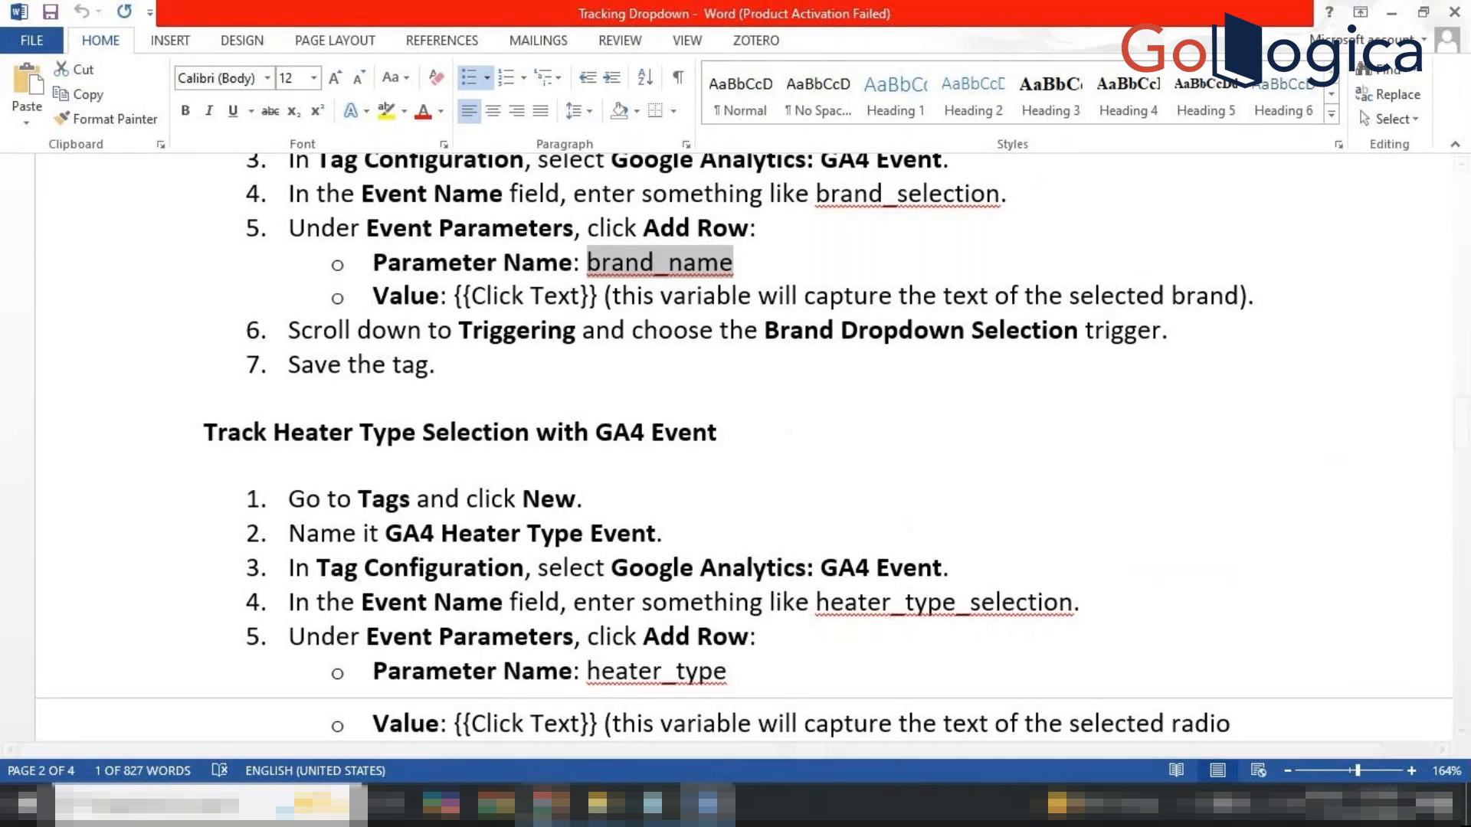
# Return to Tag Manager and show the workspace's Triggers list.
pyautogui.click(551, 805)
pyautogui.click(473, 713)
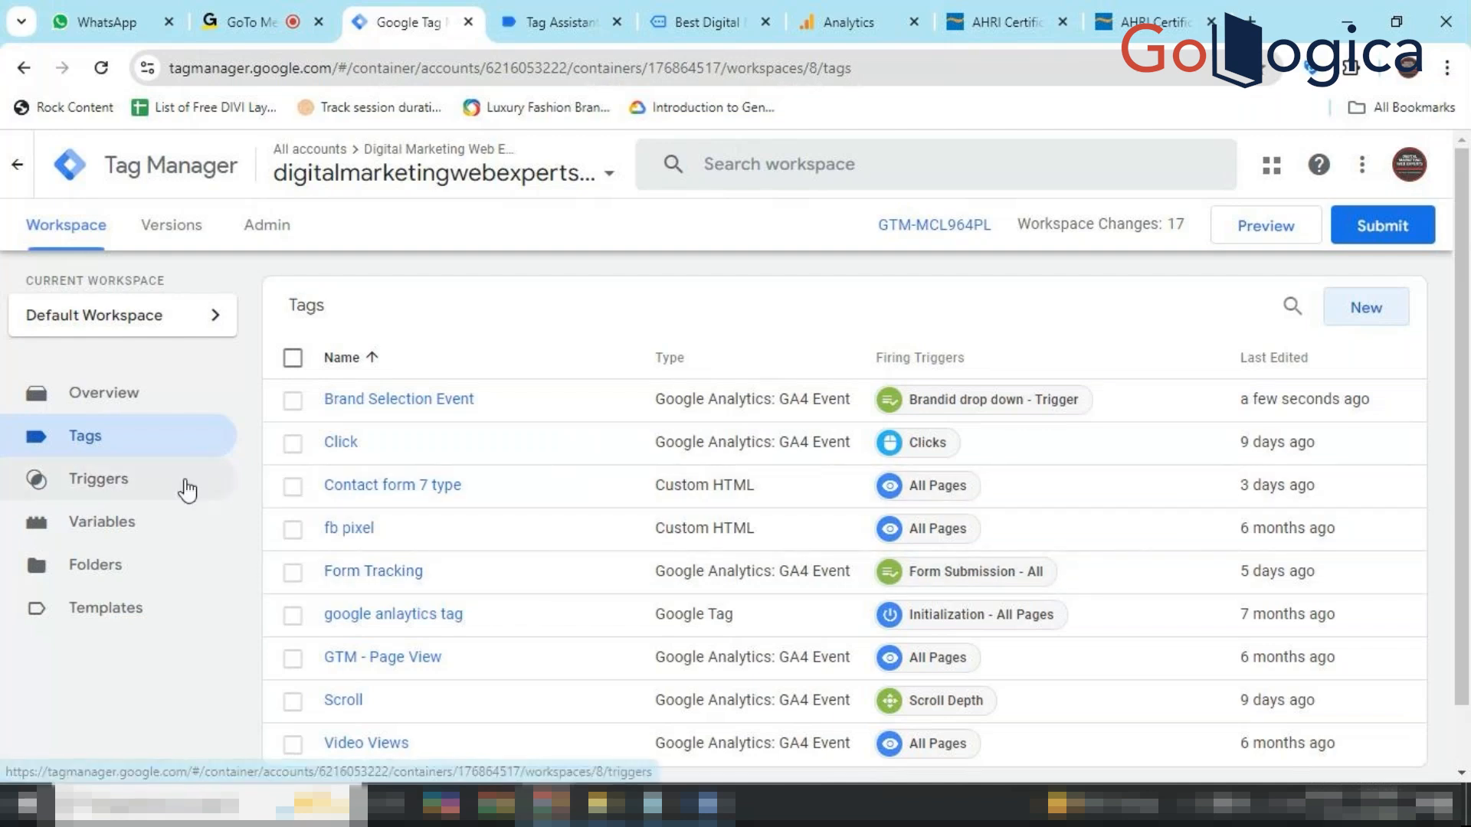
pyautogui.click(148, 489)
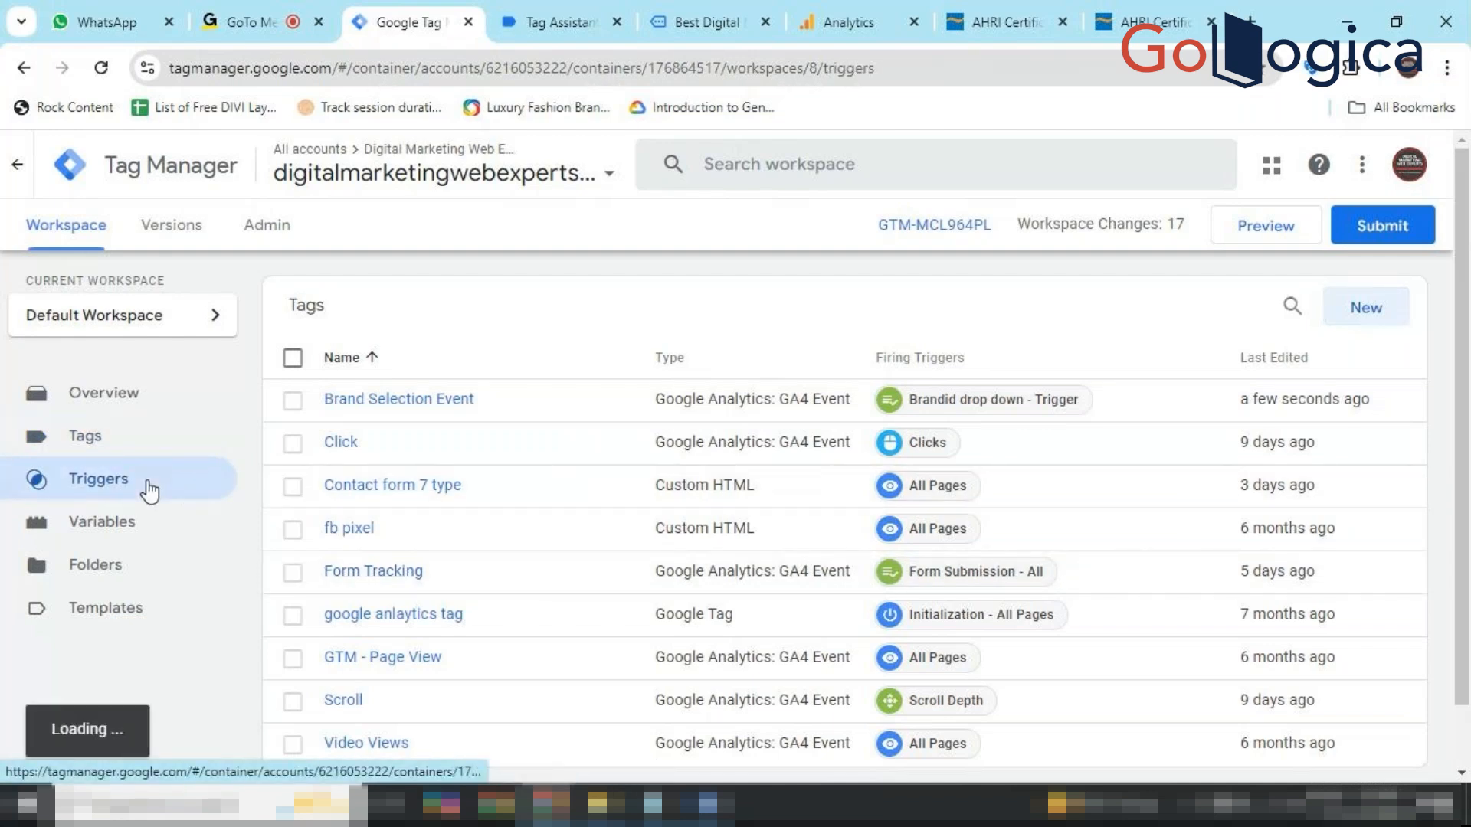
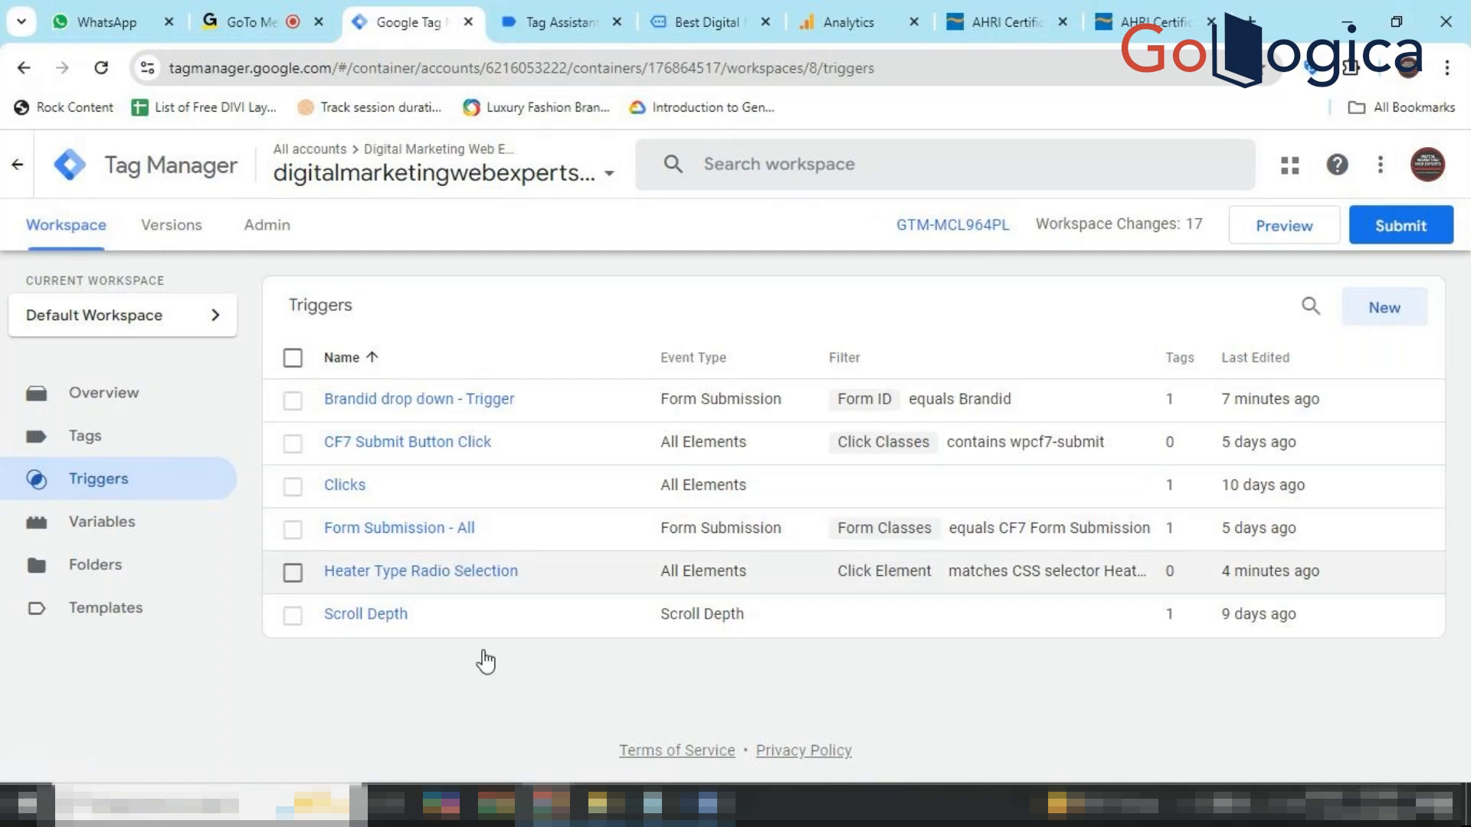
# Copy heater_type_selection from step 4 of the Word notes, where a stray 'c' then overwrites it.
pyautogui.click(708, 804)
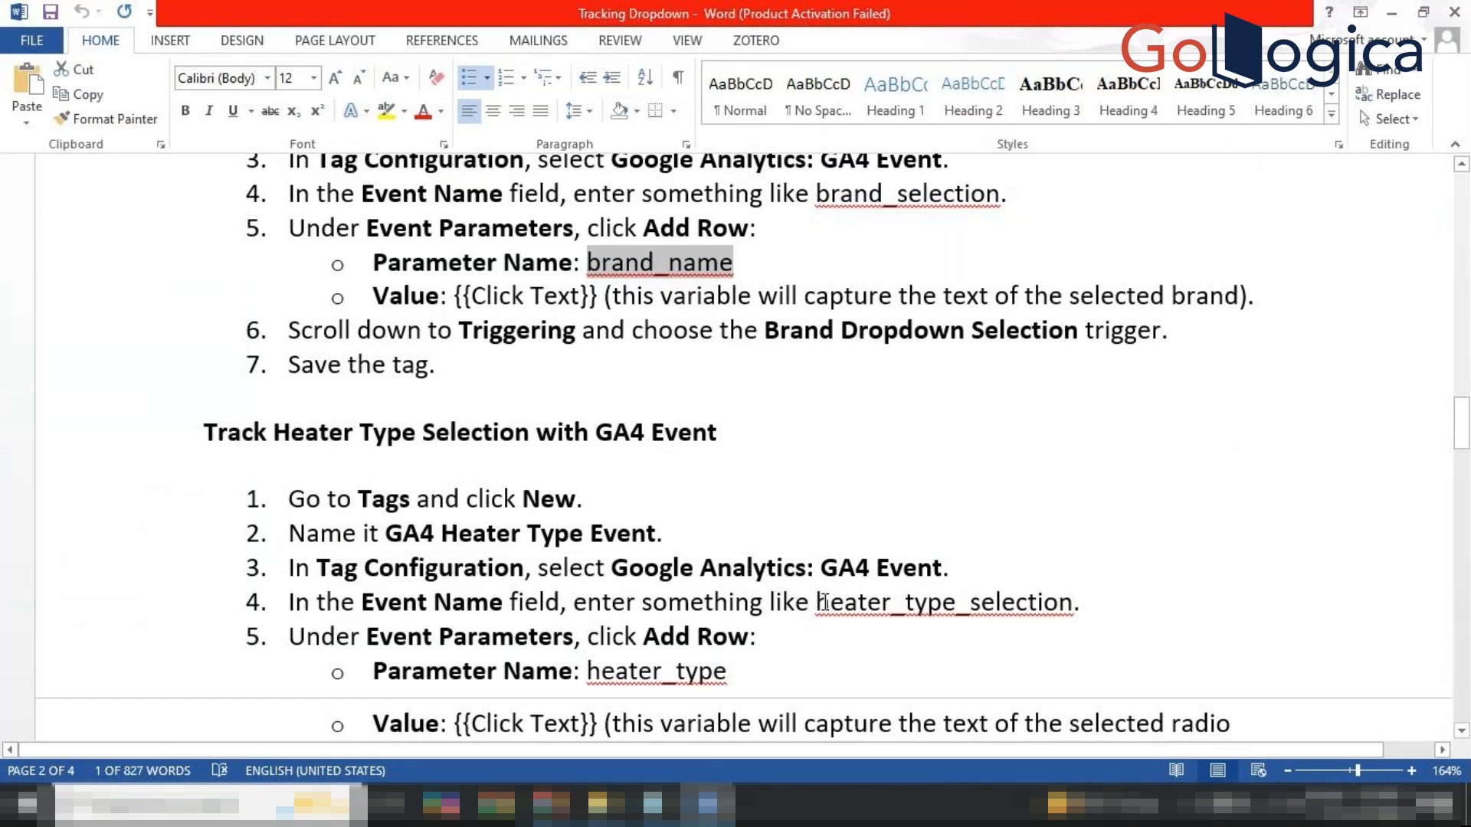
pyautogui.moveTo(821, 601); pyautogui.dragTo(1076, 603)
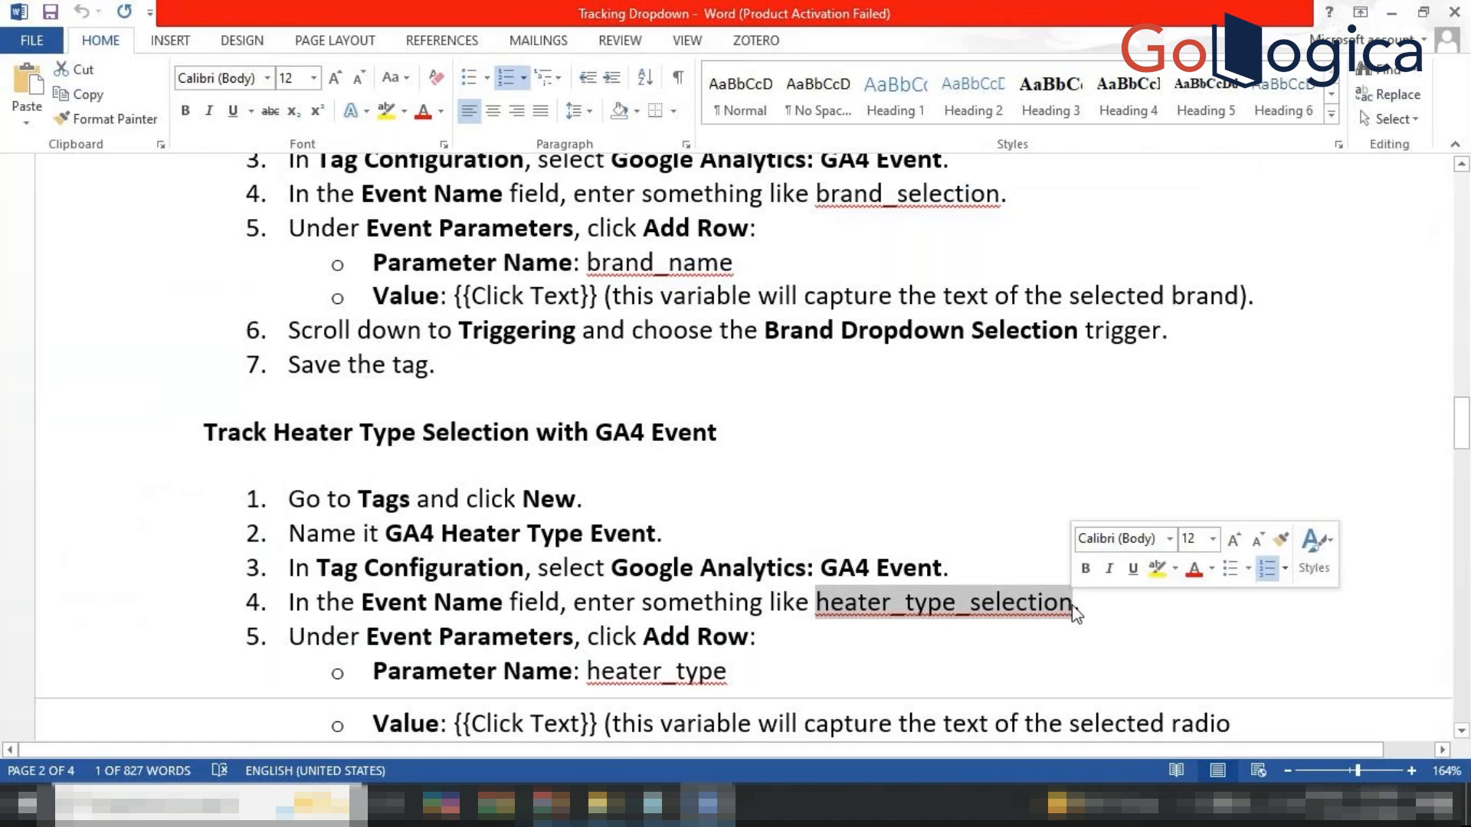
pyautogui.hotkey('ctrl', 'c')
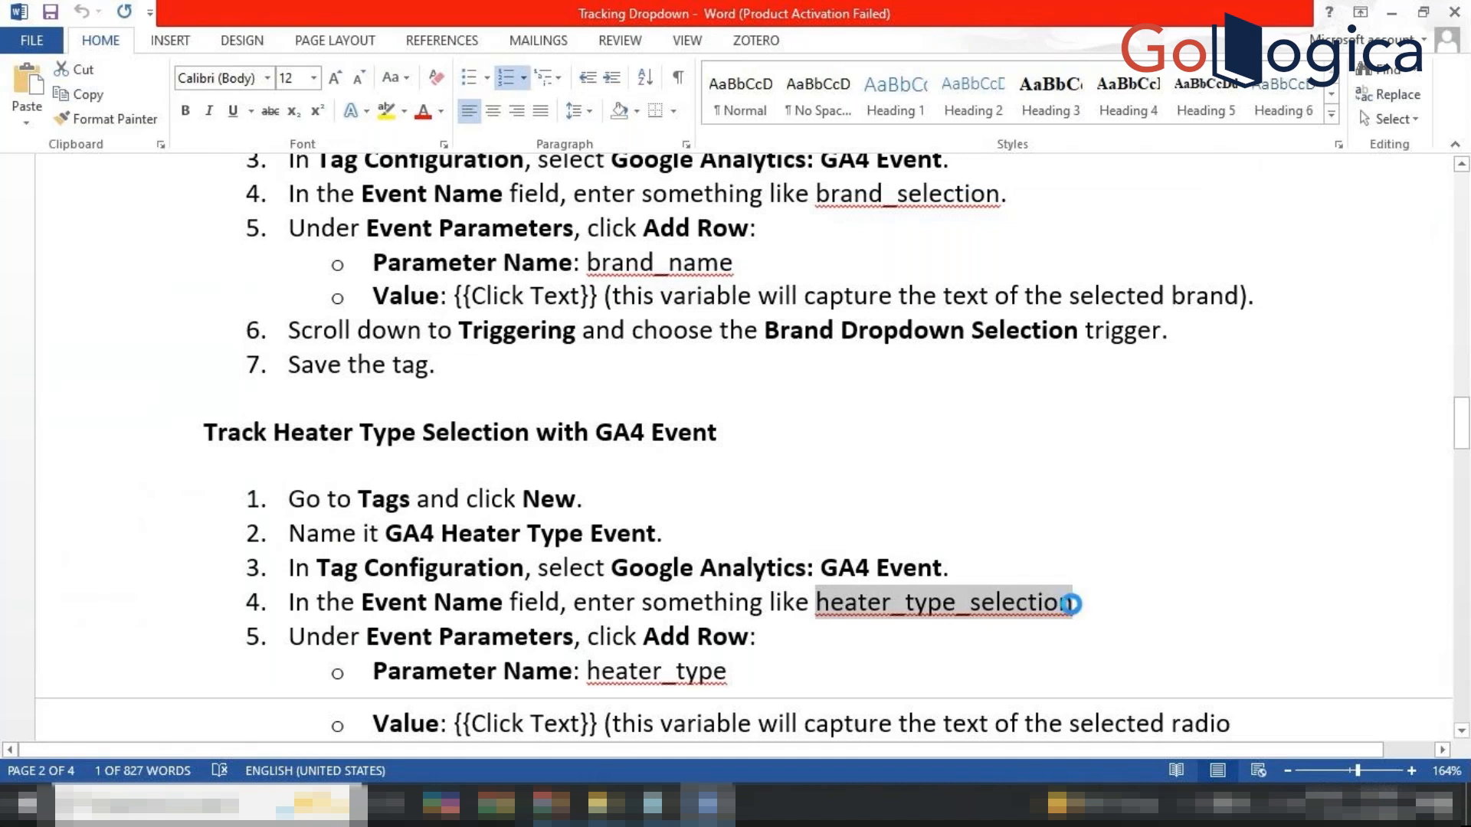
pyautogui.write('c')
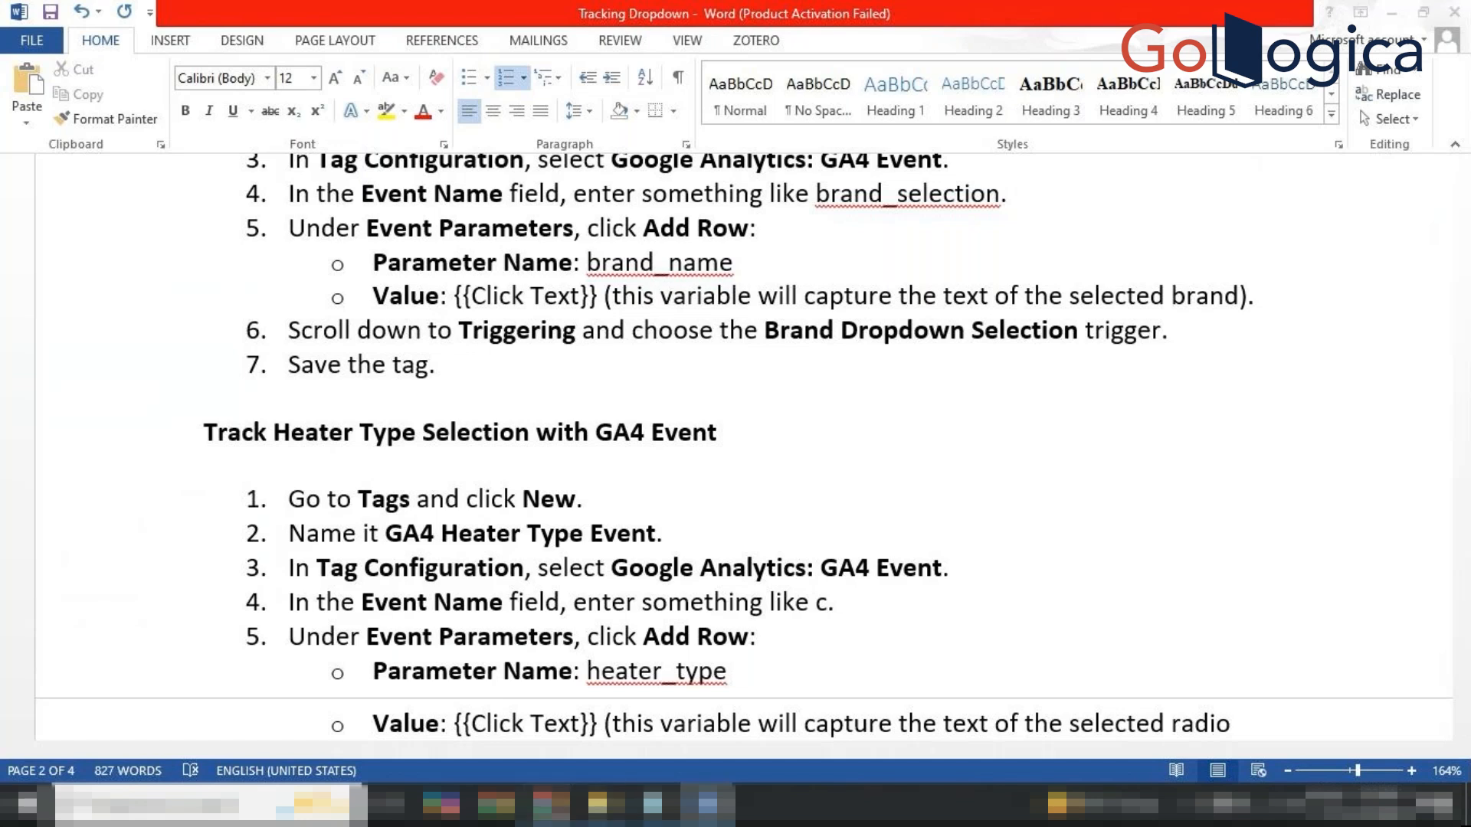
pyautogui.moveTo(550, 804)
pyautogui.click(485, 725)
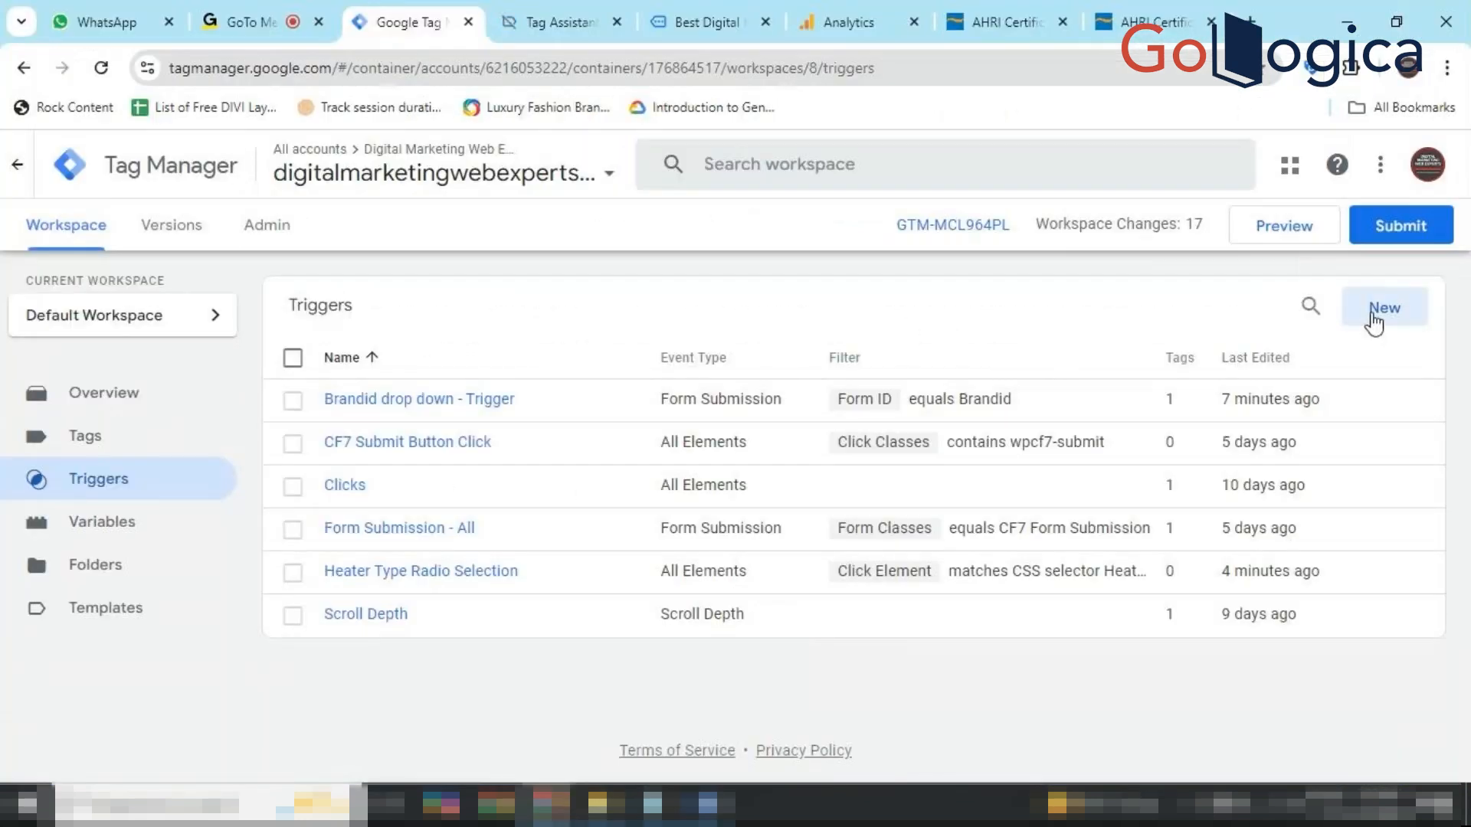
# Create a new GA4 Event tag using {{GA - Measuremenet ID}} as its Measurement ID.
pyautogui.click(178, 434)
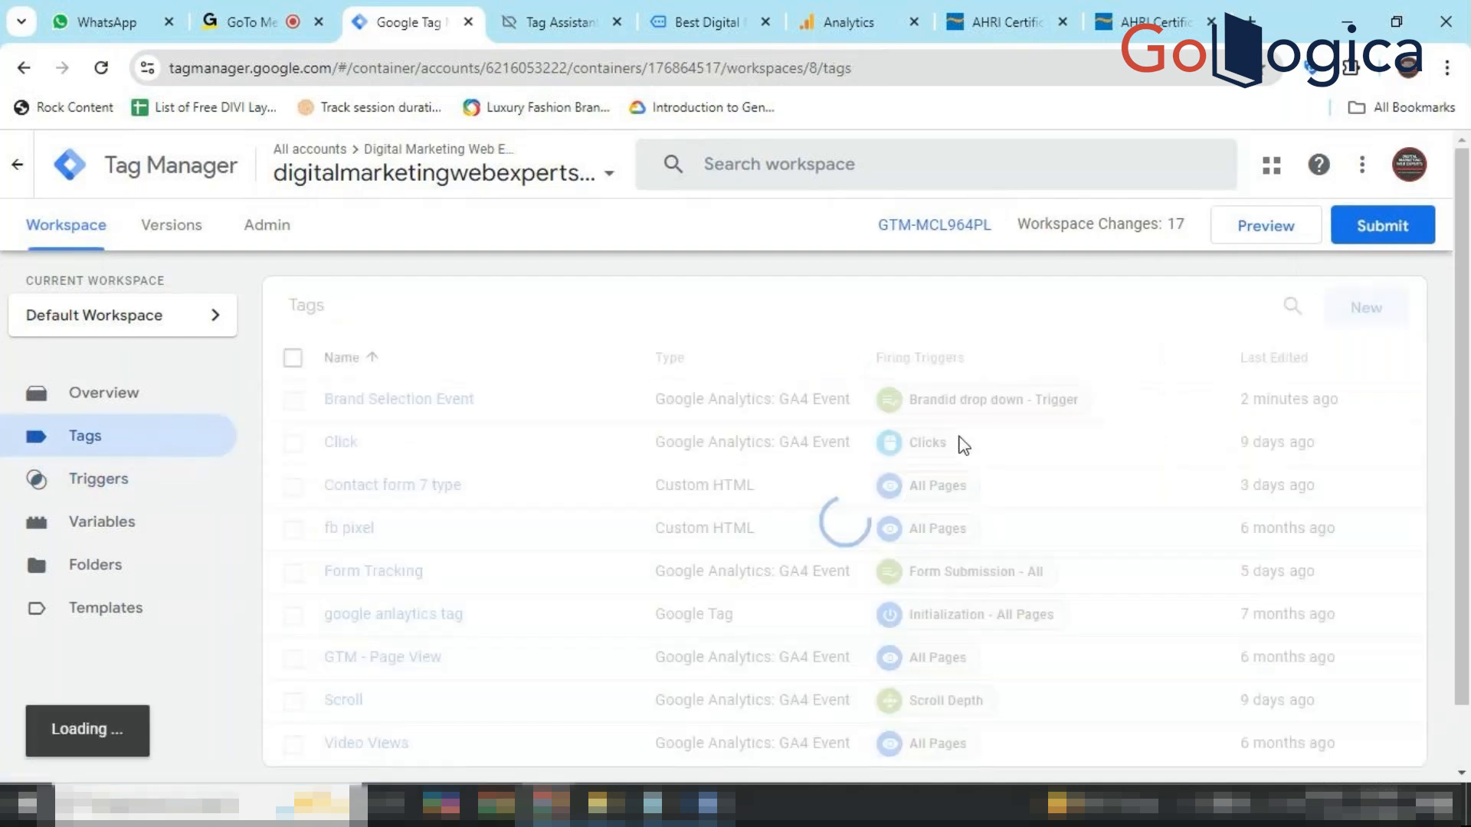
pyautogui.click(1363, 307)
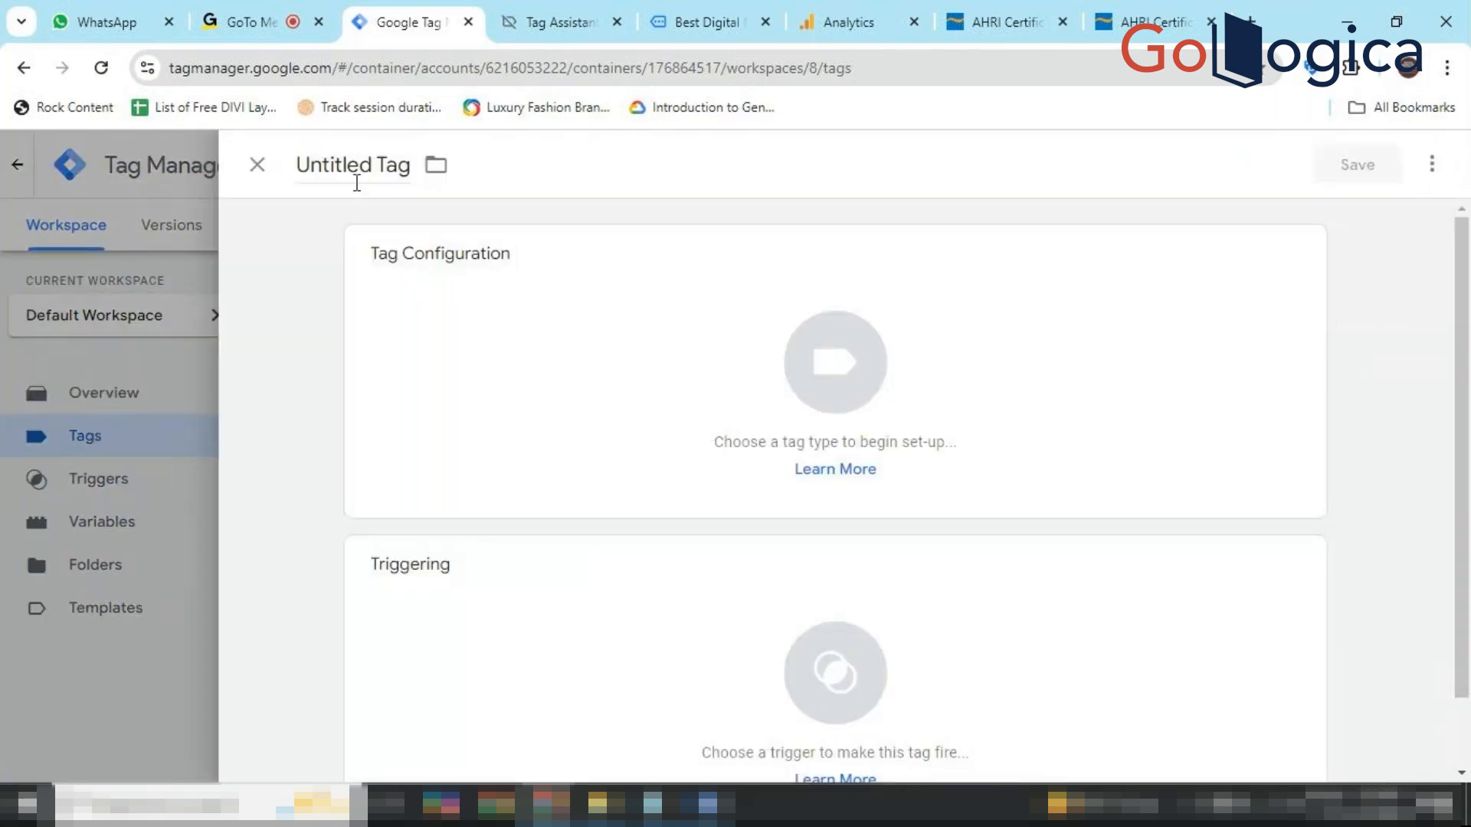
pyautogui.click(858, 424)
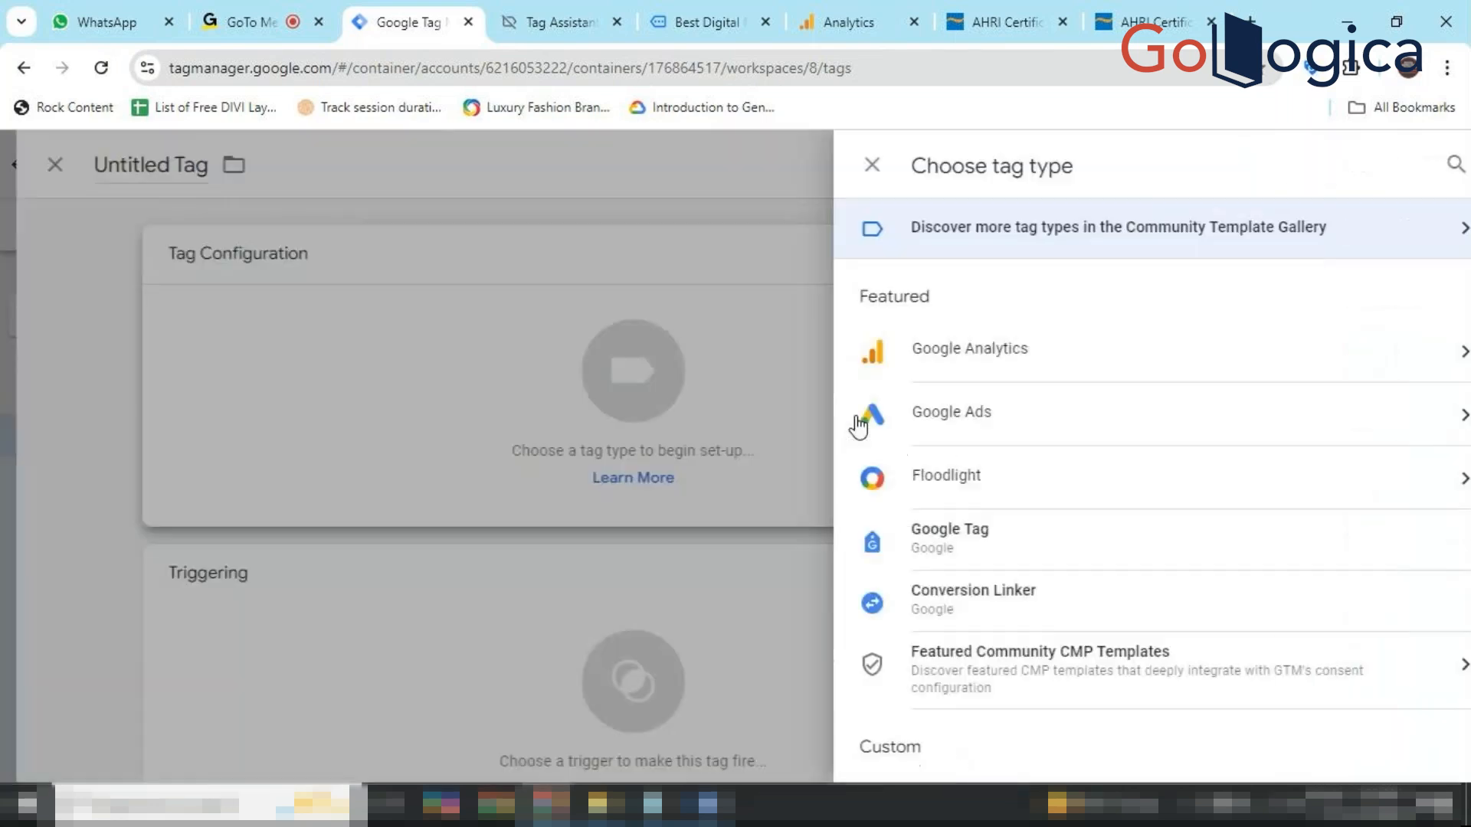
pyautogui.click(971, 360)
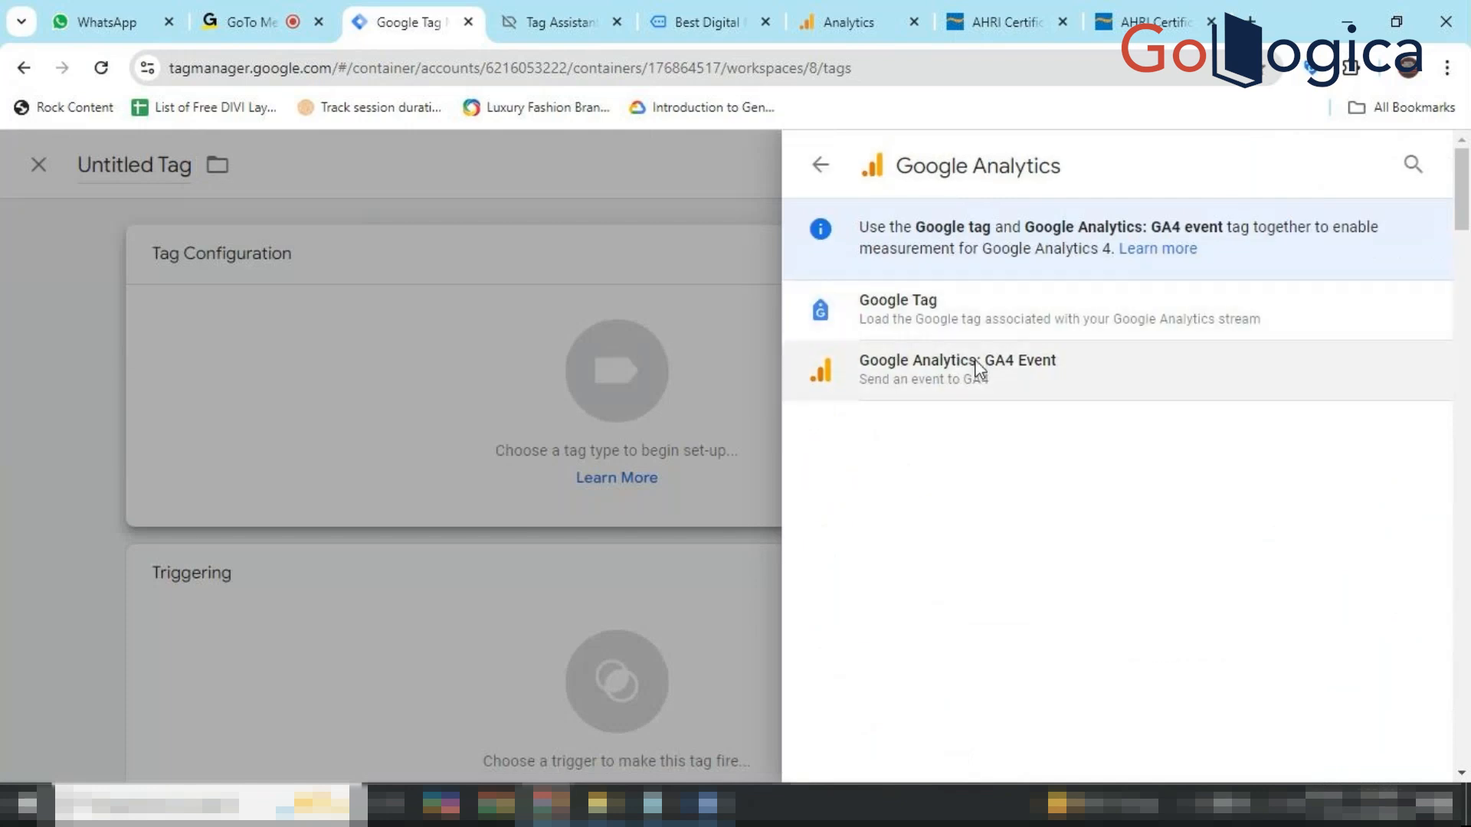
pyautogui.click(977, 369)
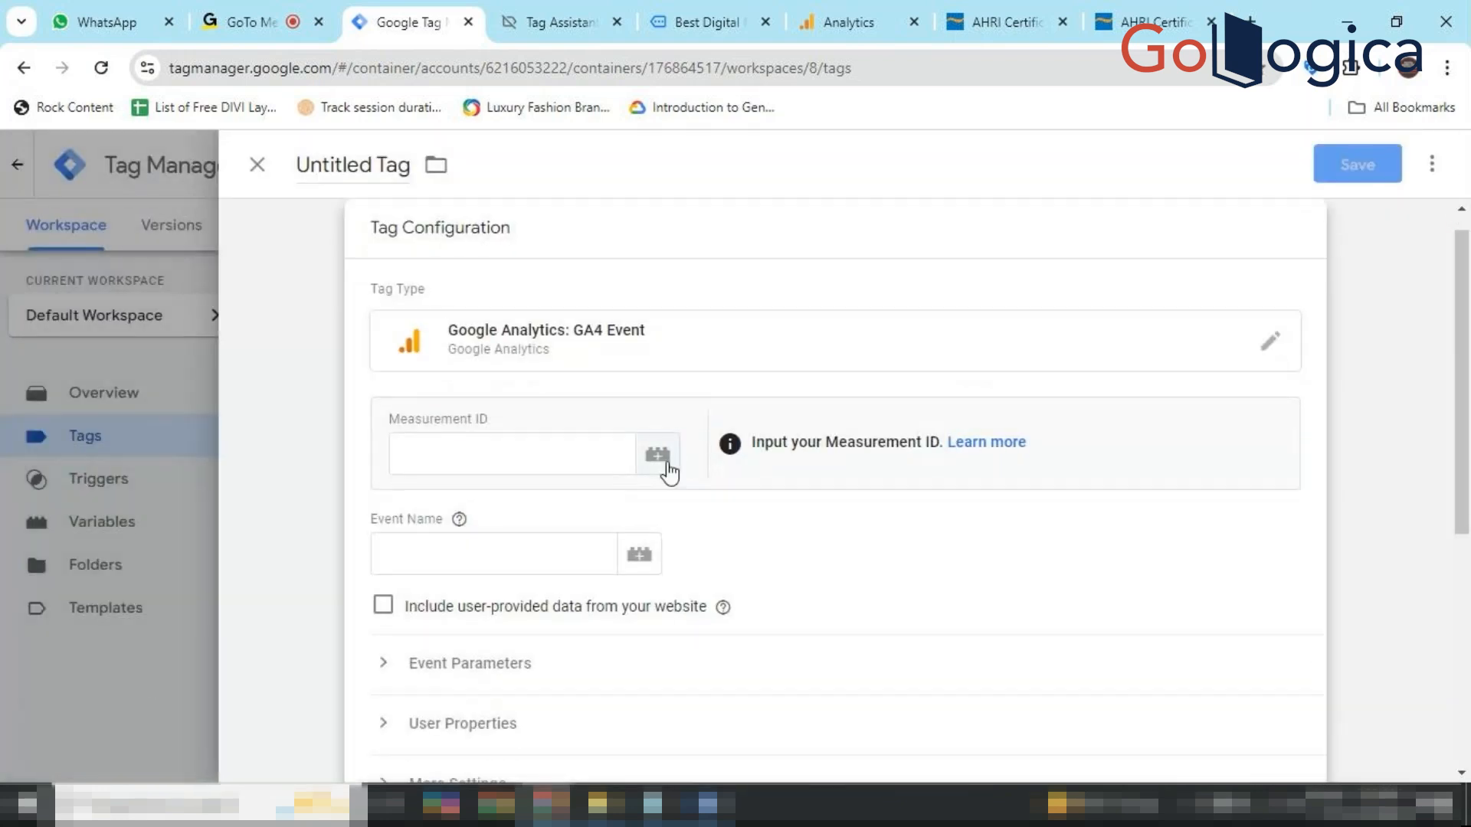
pyautogui.click(663, 460)
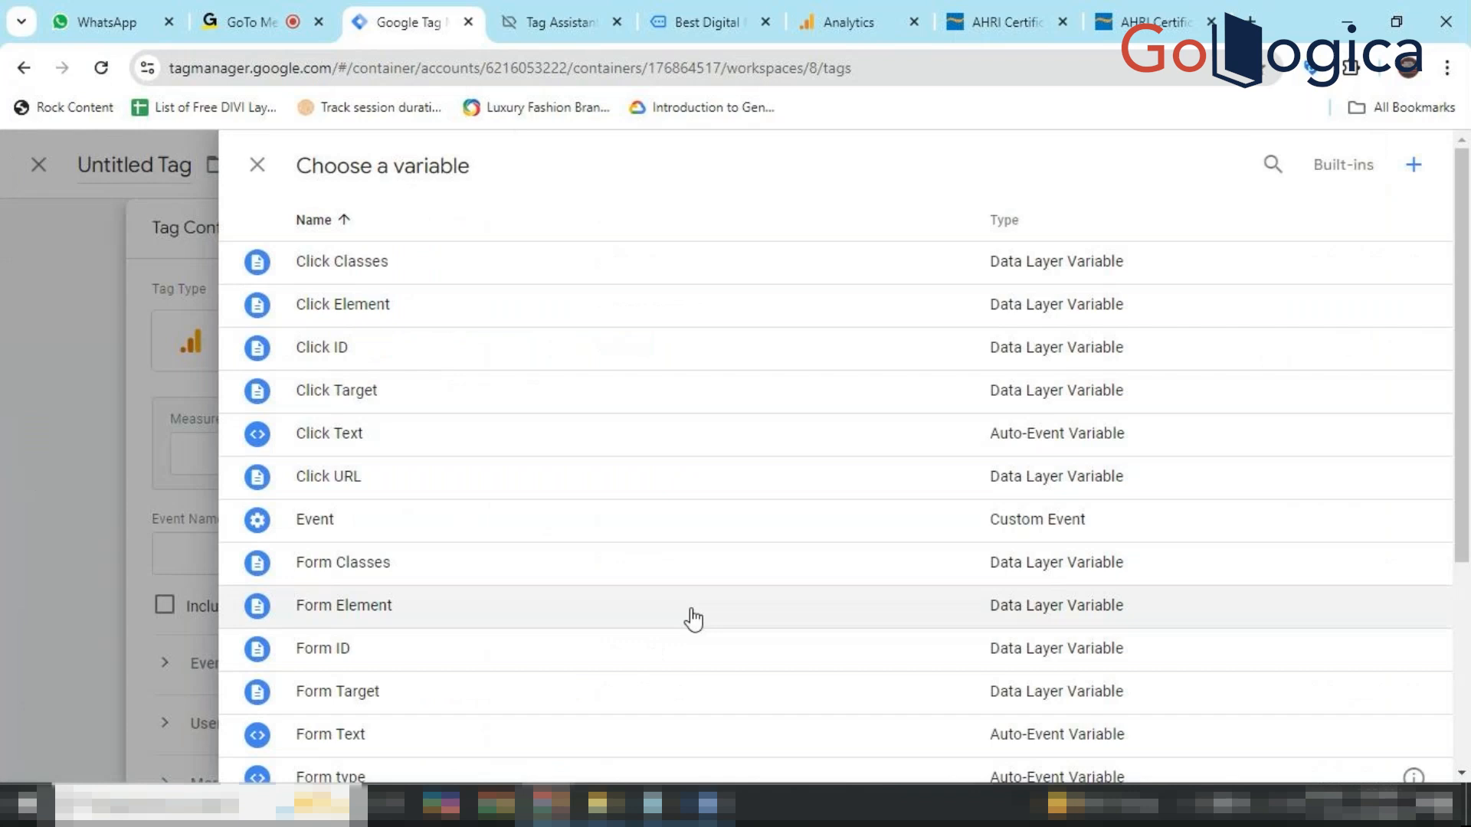
pyautogui.scroll(-3, 688, 616)
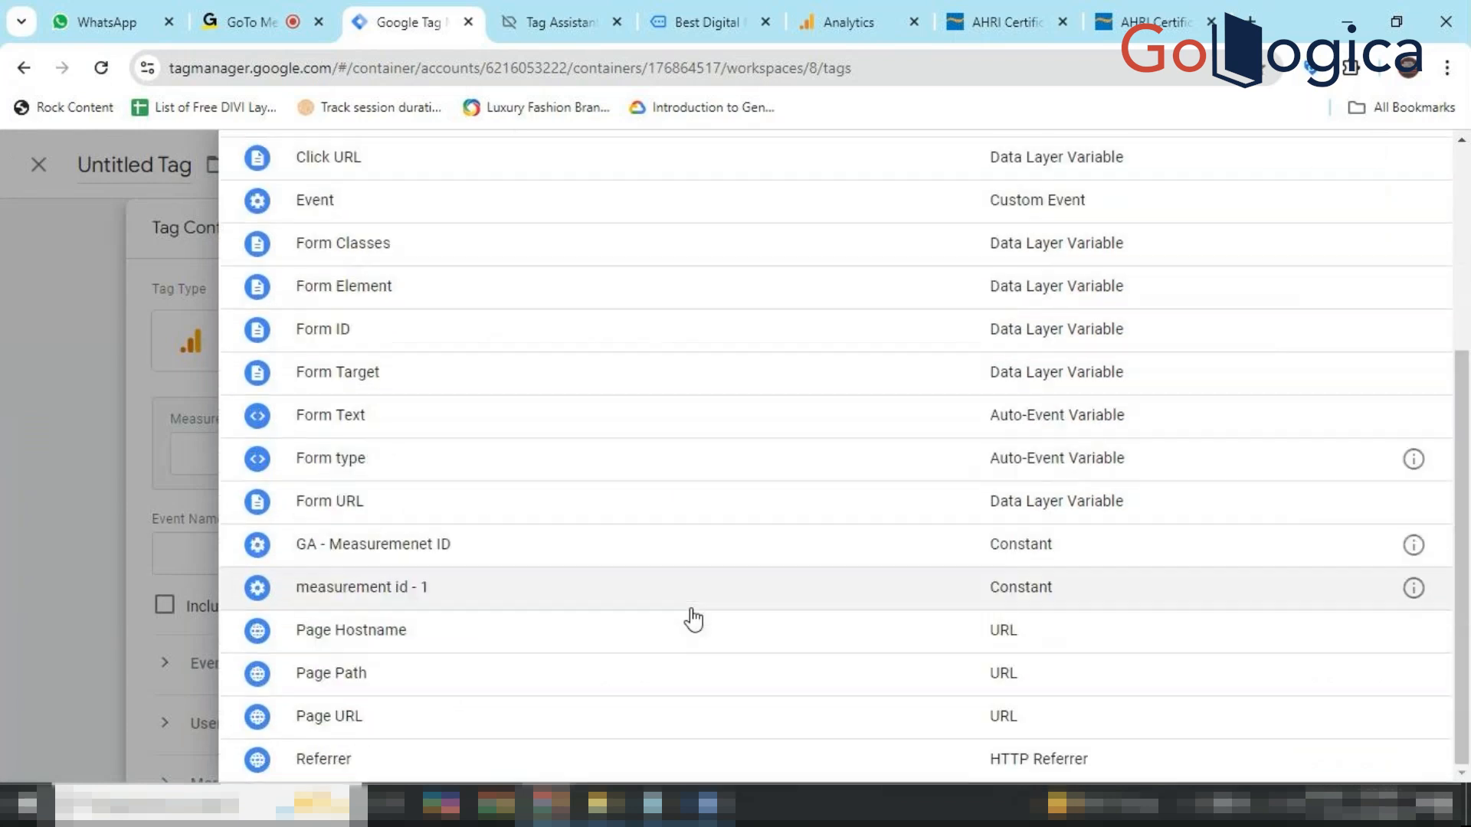
pyautogui.click(665, 565)
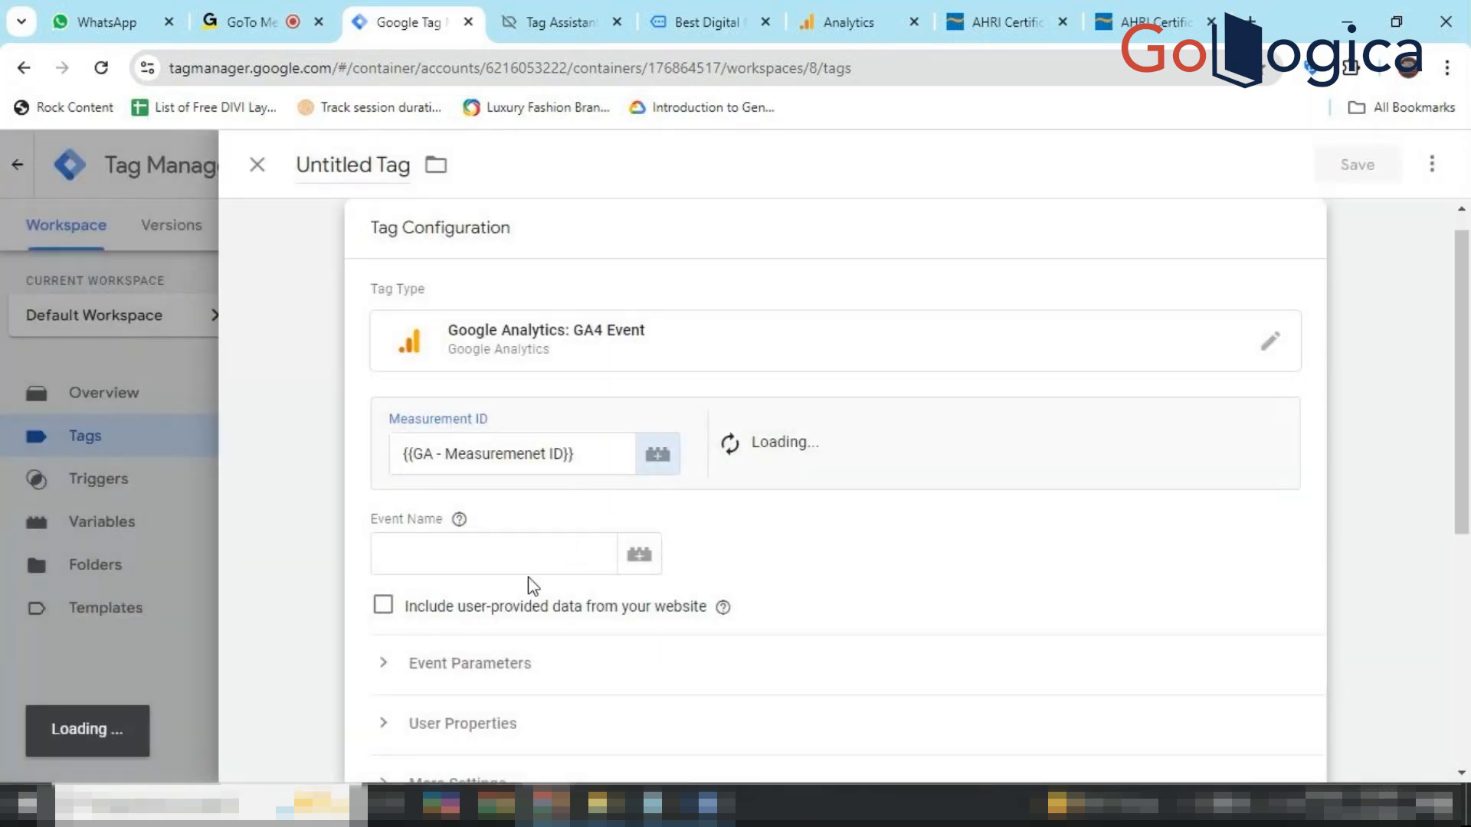
# Clear the wrongly pasted Event Name and go back to the Word notes.
pyautogui.click(543, 564)
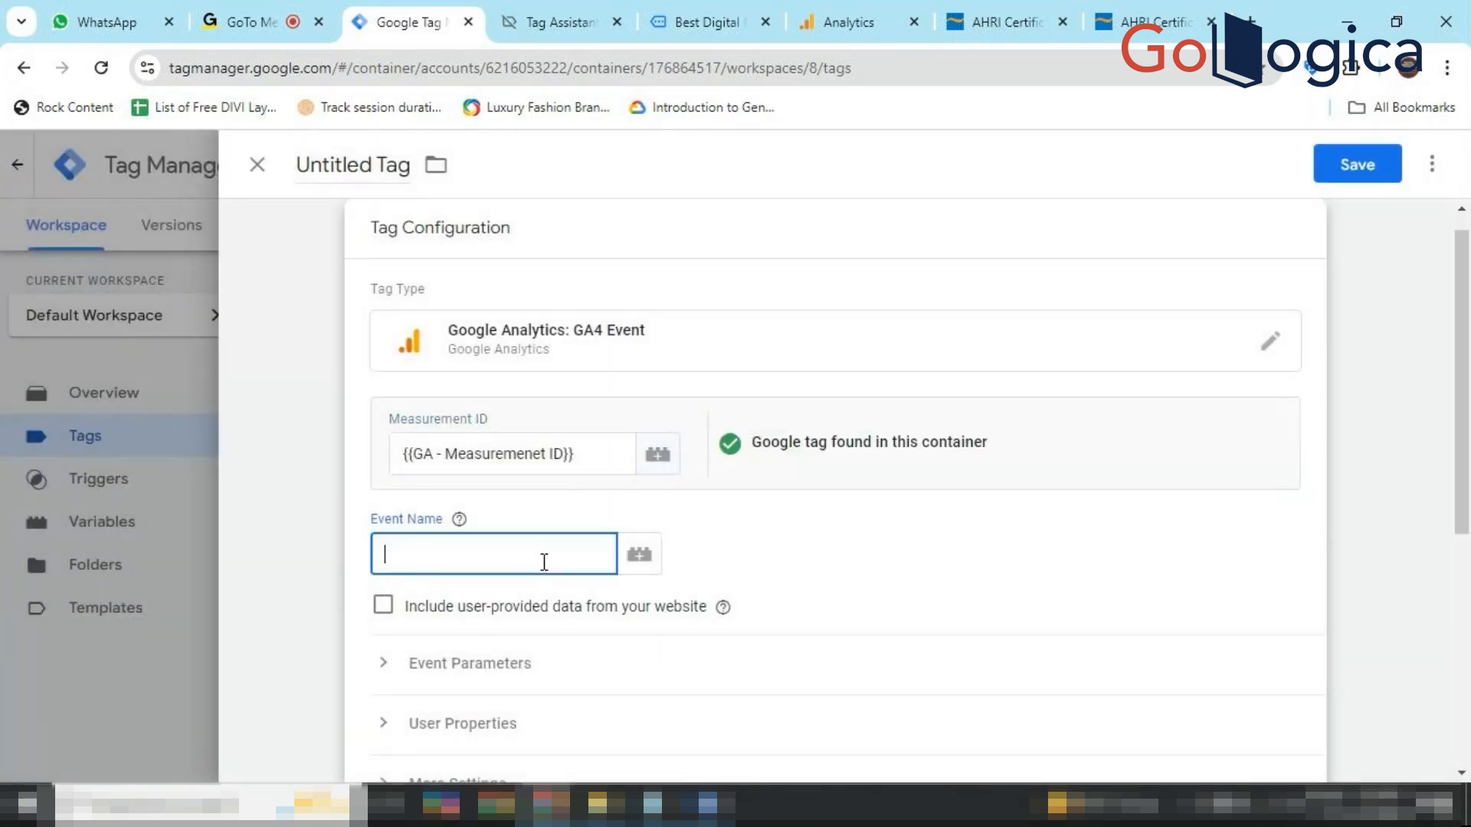
pyautogui.hotkey('ctrl', 'v')
pyautogui.press('BackSpace')
pyautogui.press('BackSpace')
pyautogui.press('BackSpace')
pyautogui.press('BackSpace')
pyautogui.press('BackSpace')
pyautogui.press('BackSpace')
pyautogui.press('BackSpace')
pyautogui.press('BackSpace')
pyautogui.press('BackSpace')
pyautogui.click(708, 804)
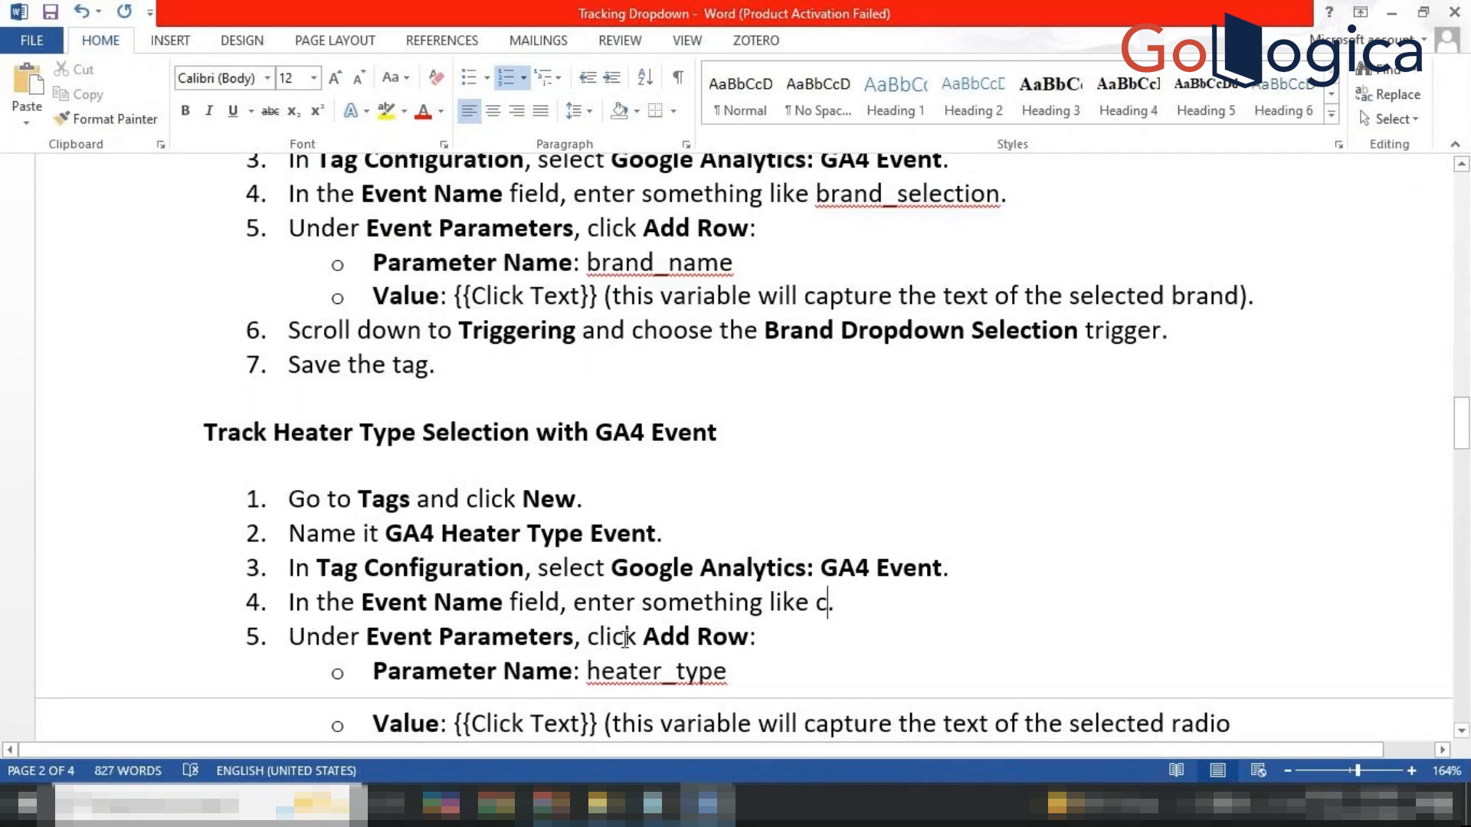
# Restore the heater_type_selection example in step 4 of the Word notes.
pyautogui.scroll(-1, 625, 640)
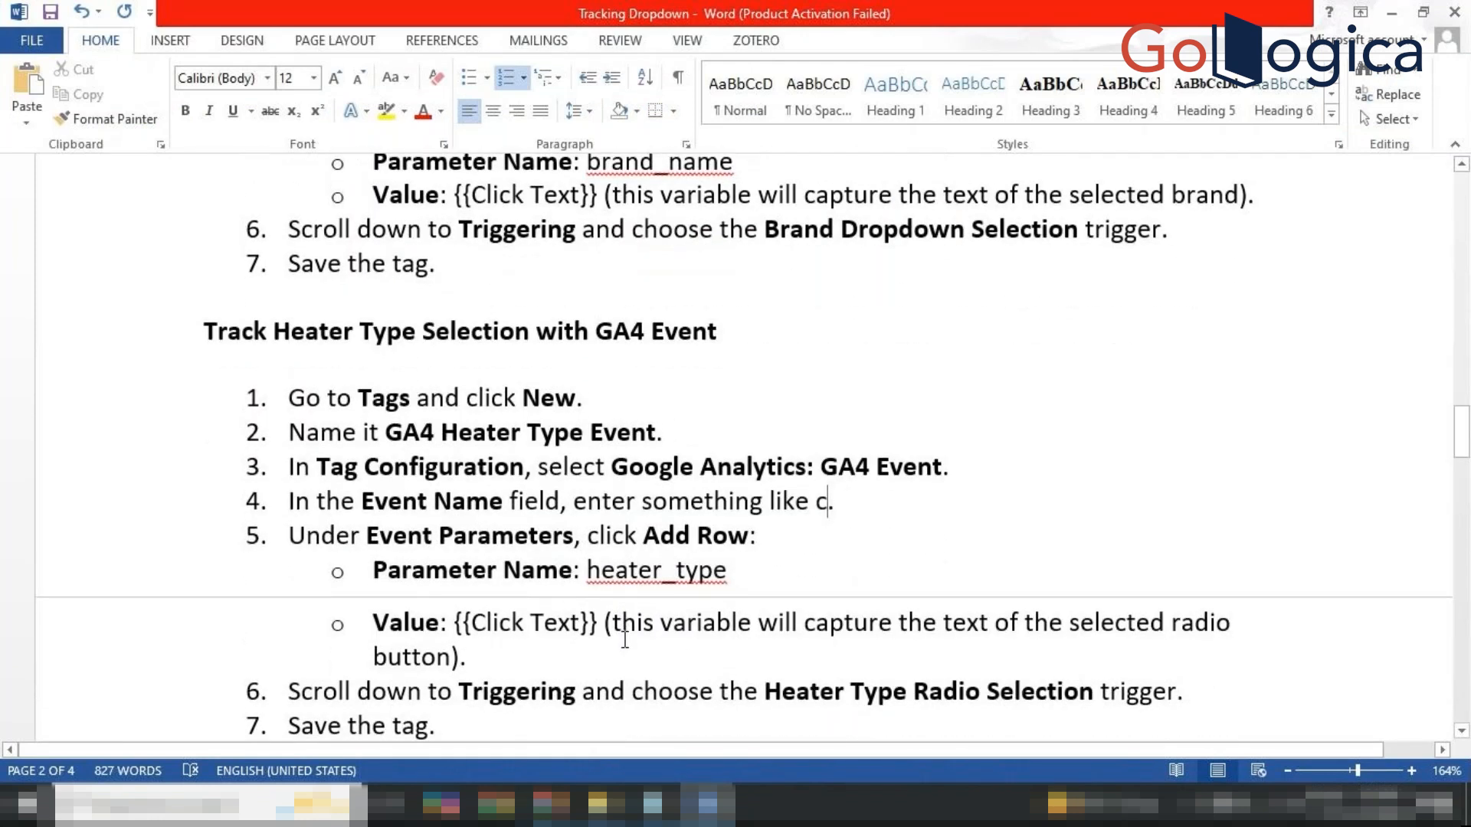
pyautogui.click(625, 639)
pyautogui.moveTo(625, 640); pyautogui.dragTo(828, 502)
pyautogui.click(829, 502)
pyautogui.write('.')
pyautogui.press('BackSpace')
pyautogui.press('BackSpace')
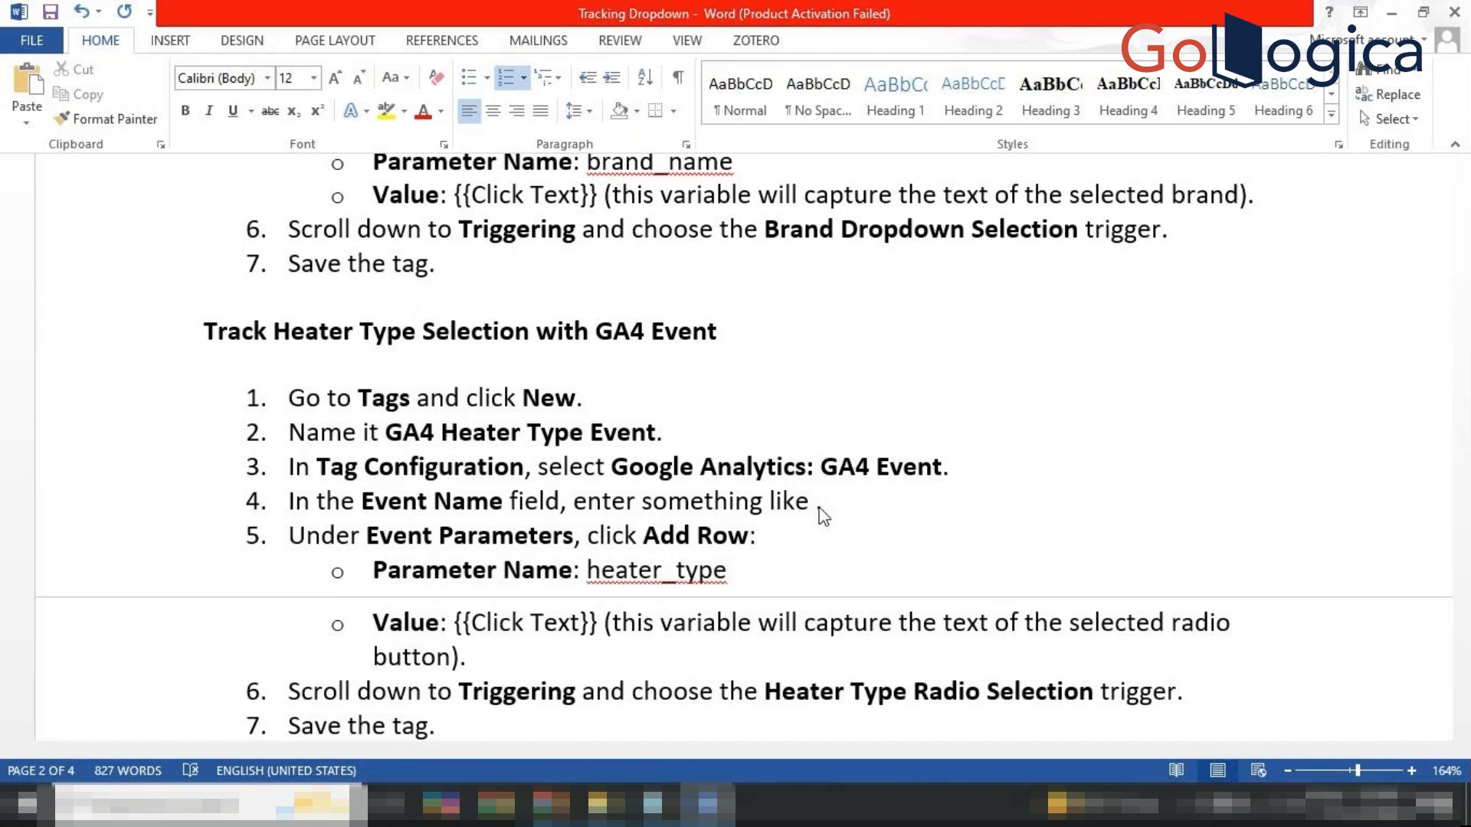
pyautogui.hotkey('ctrl', 'z')
pyautogui.hotkey('ctrl', 'z')
pyautogui.hotkey('ctrl', 'z')
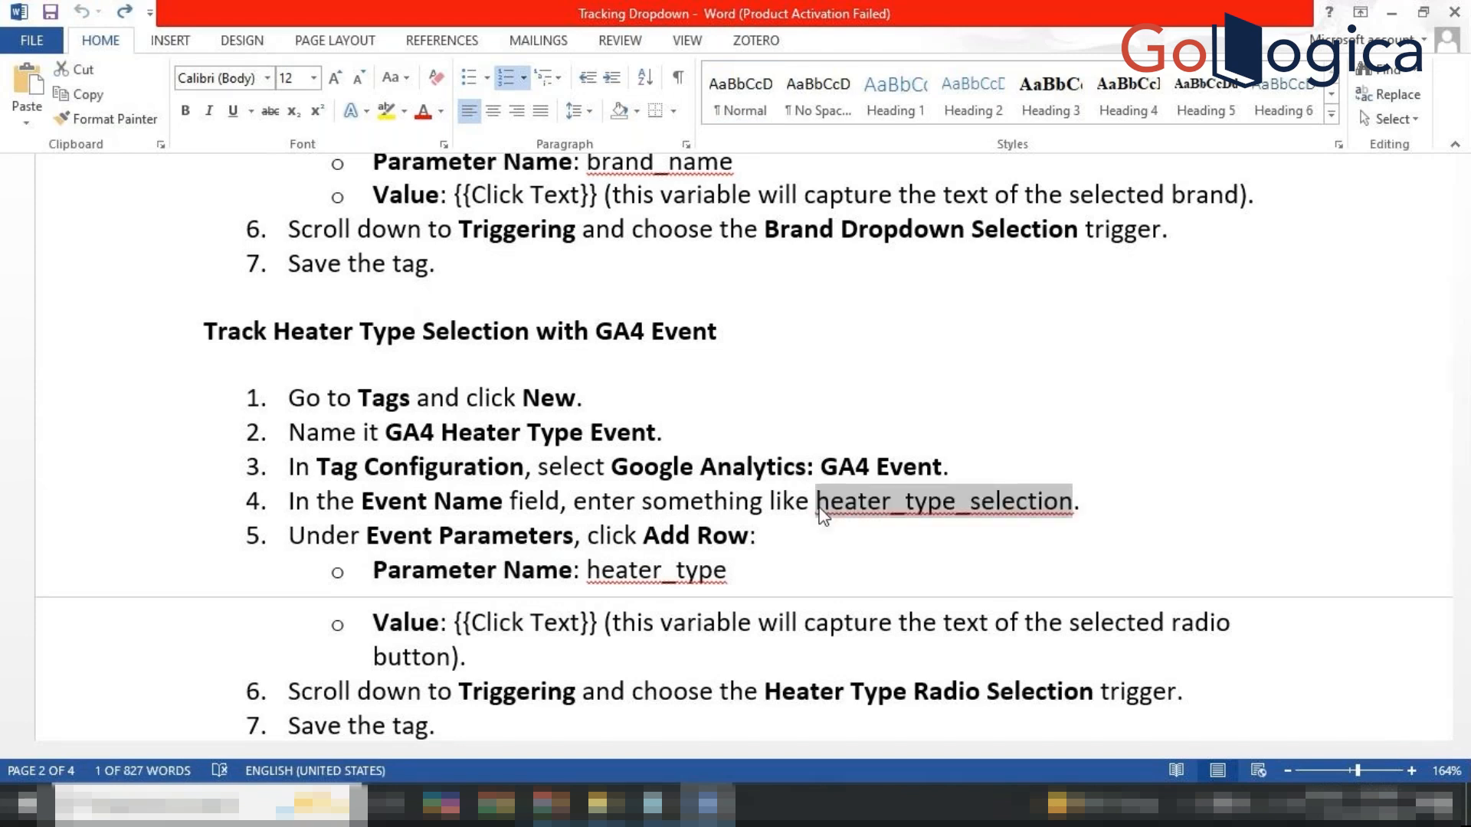
# Set the tag's Event Name to heater_type_selection and expand Event Parameters.
pyautogui.moveTo(707, 805)
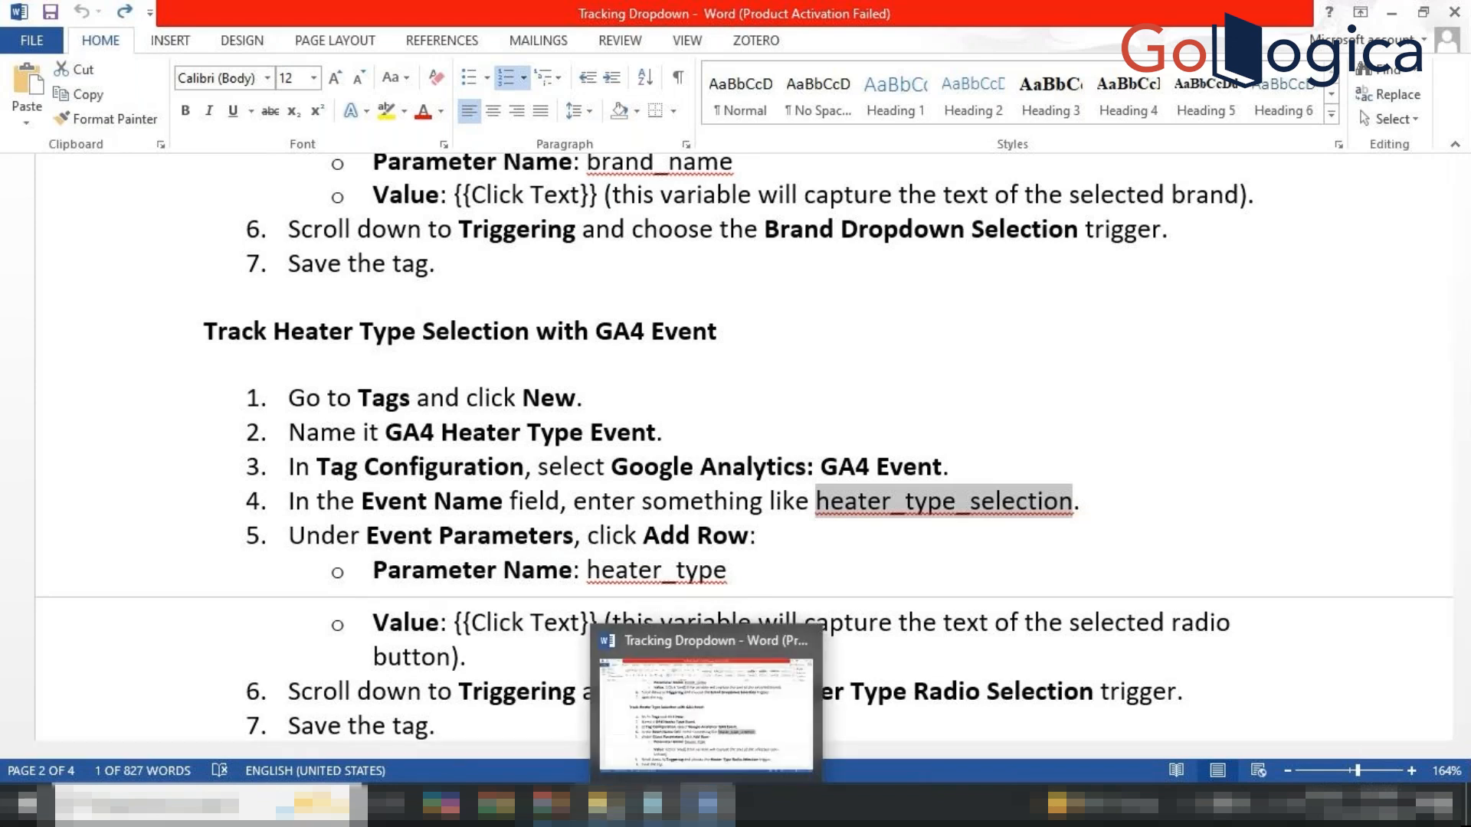
pyautogui.moveTo(596, 804)
pyautogui.moveTo(552, 805)
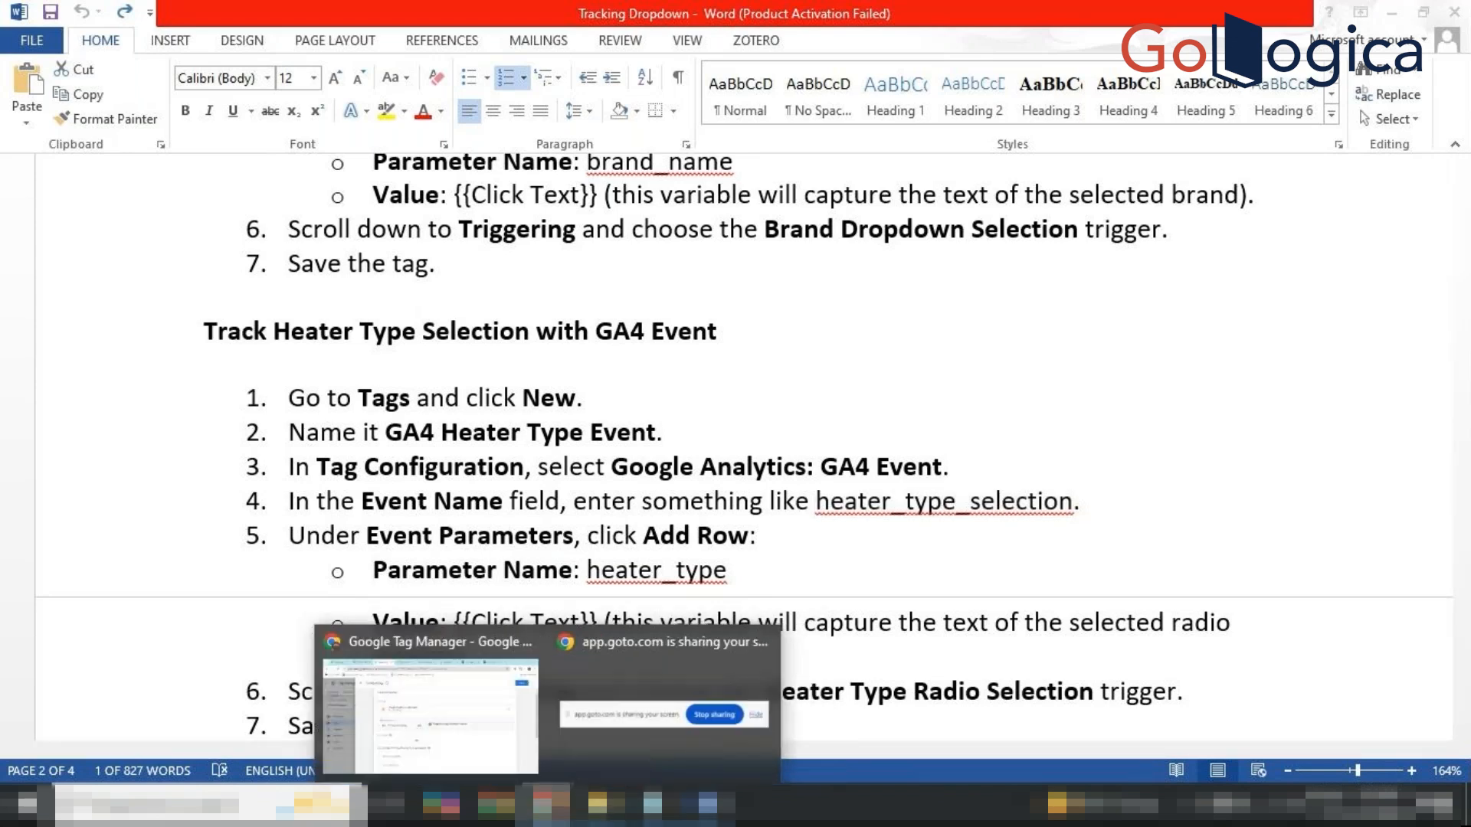
pyautogui.click(484, 735)
pyautogui.hotkey('ctrl', 'v')
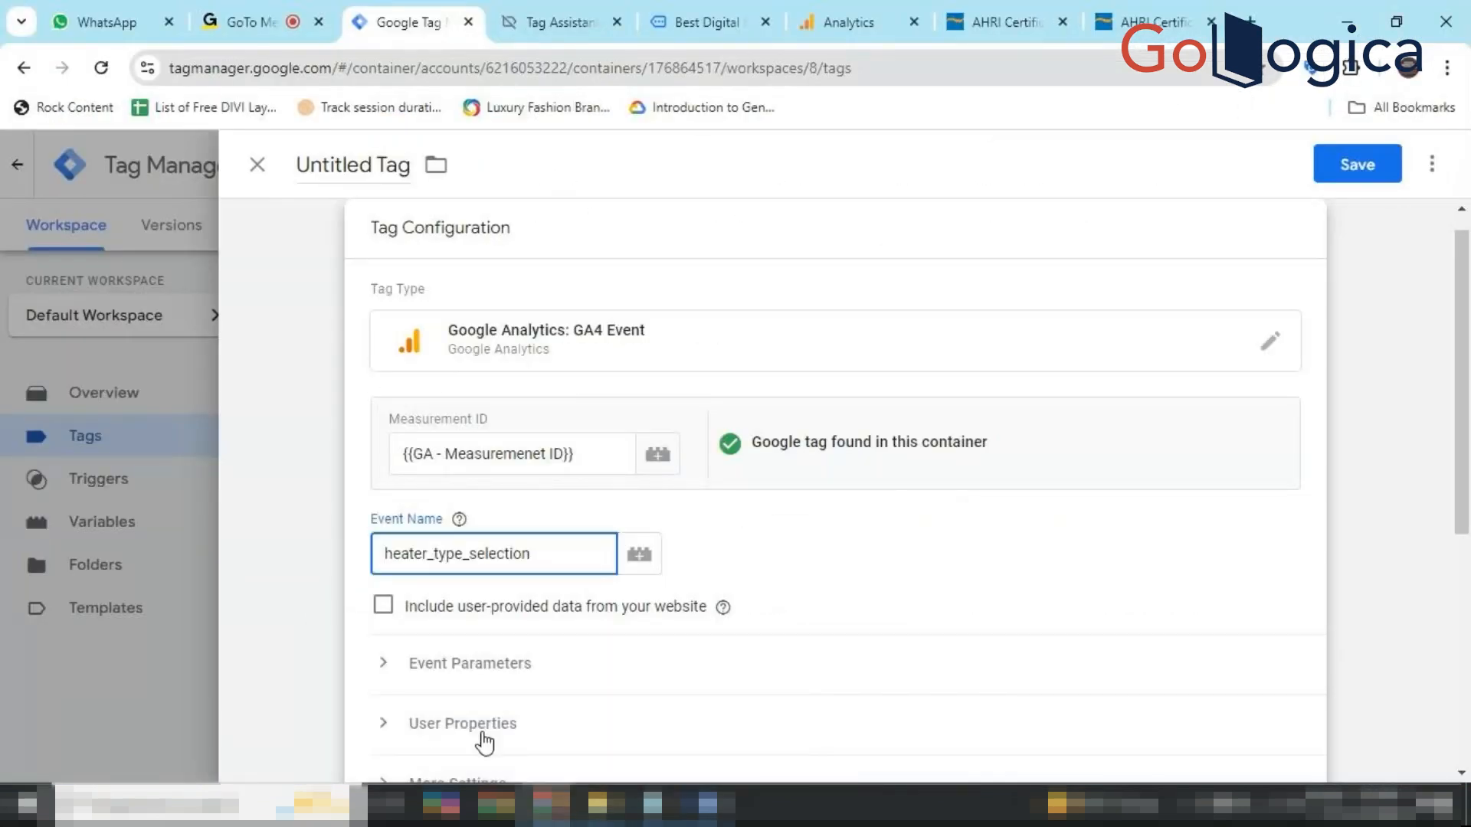
pyautogui.click(469, 664)
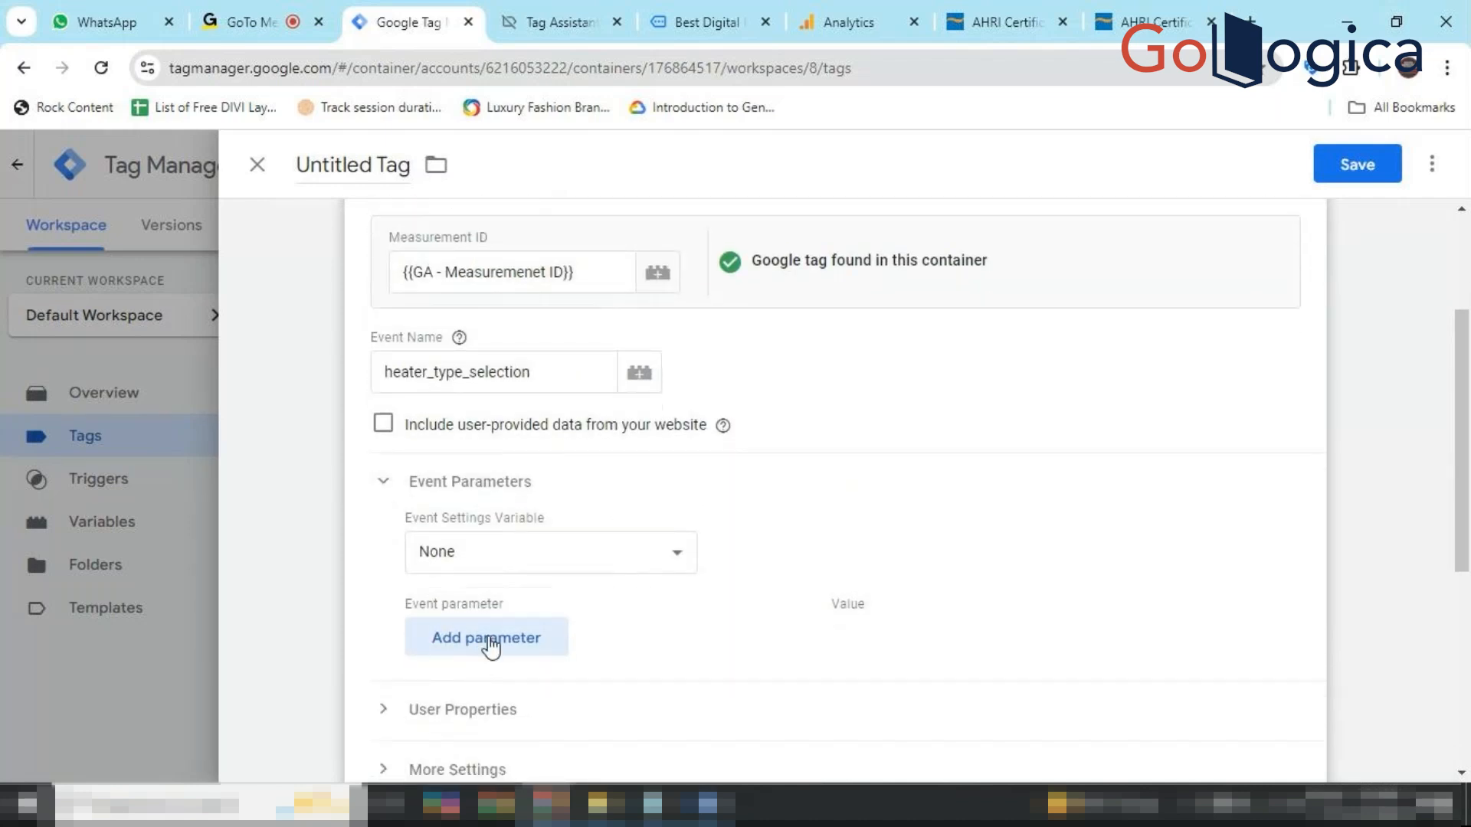
# Add an event parameter named heater_type, copied from the Word notes.
pyautogui.click(484, 650)
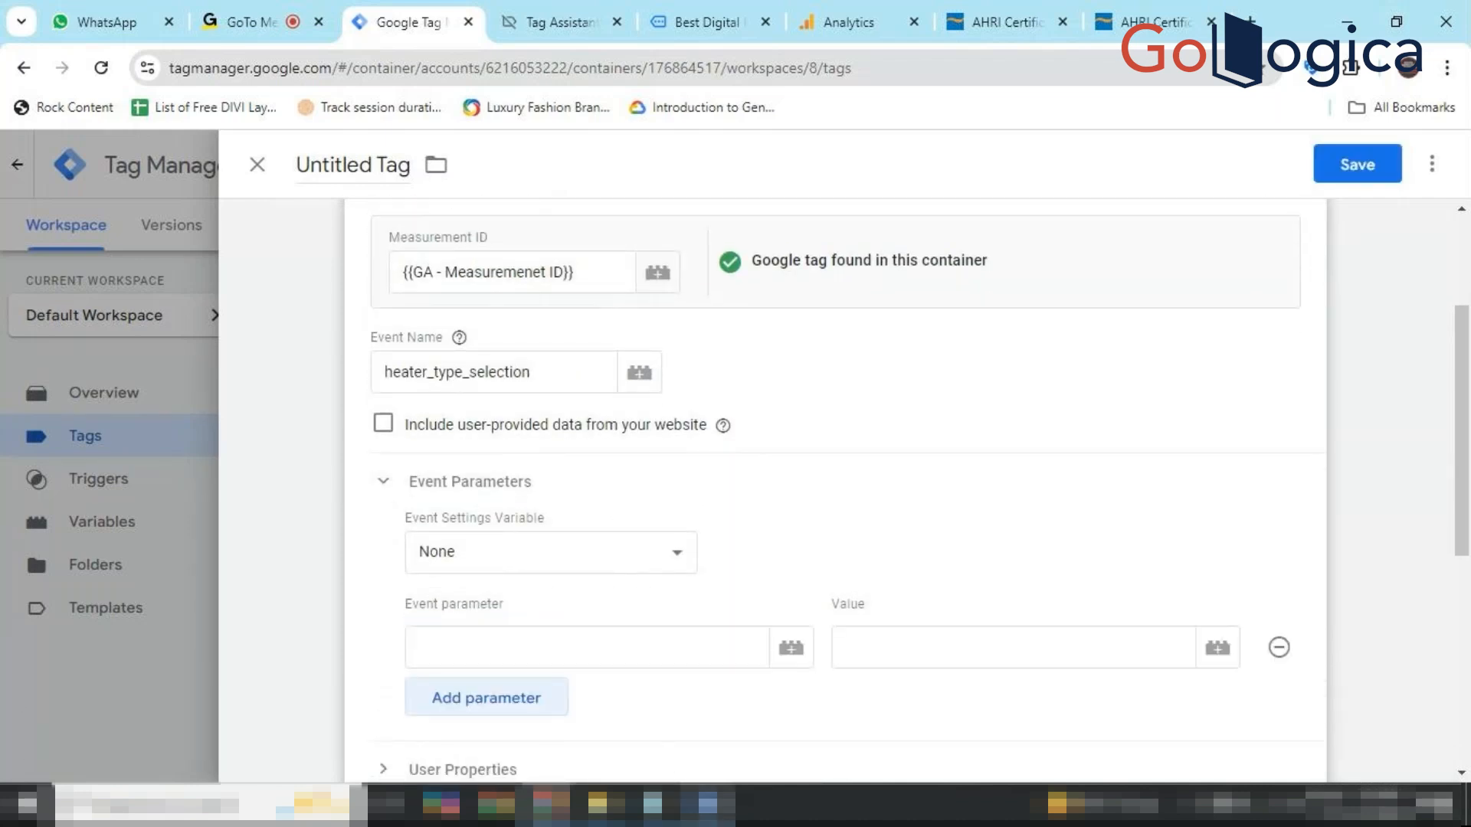
pyautogui.click(708, 804)
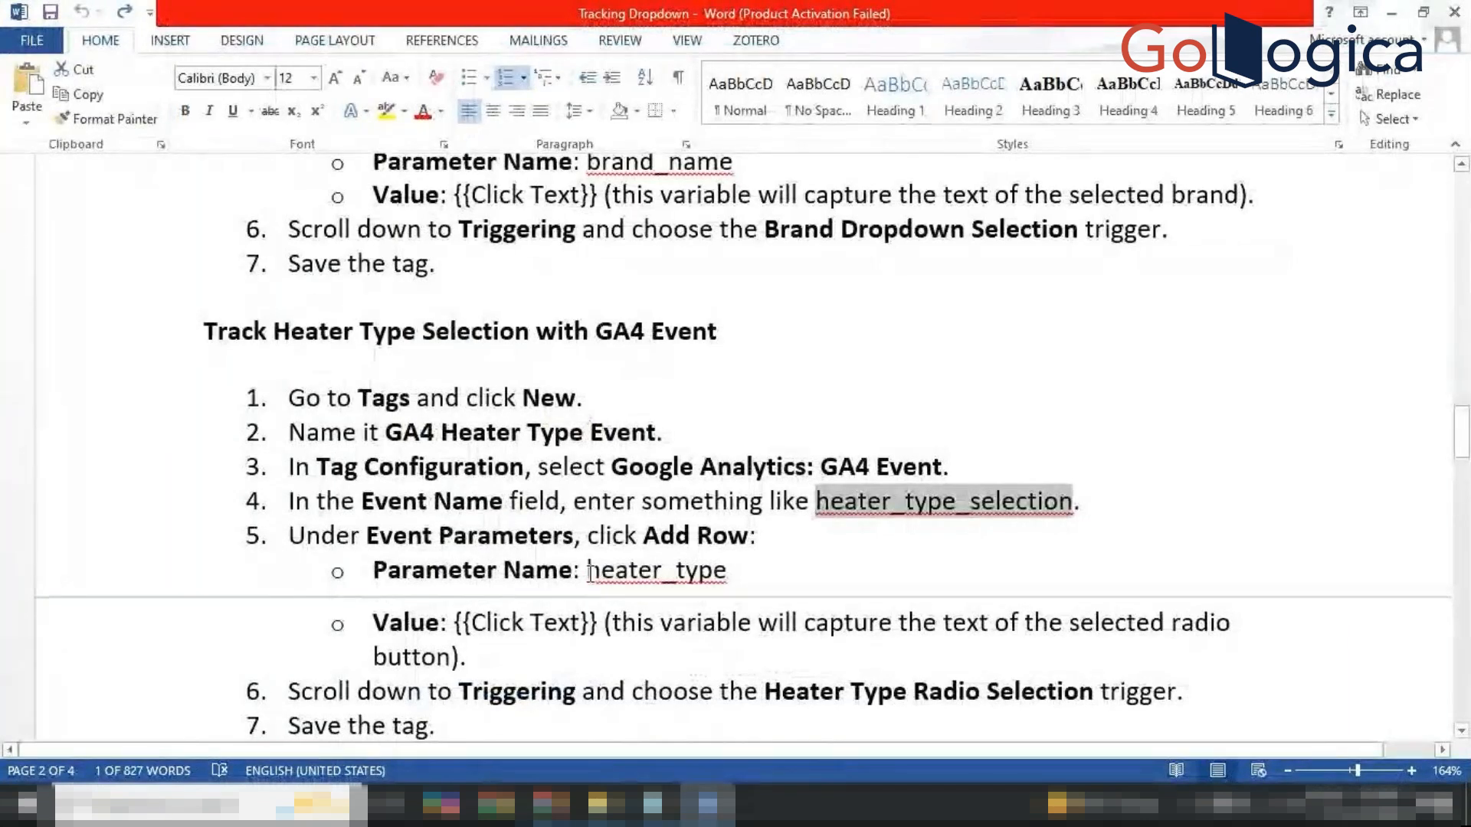
pyautogui.doubleClick(602, 575)
pyautogui.hotkey('ctrl', 'c')
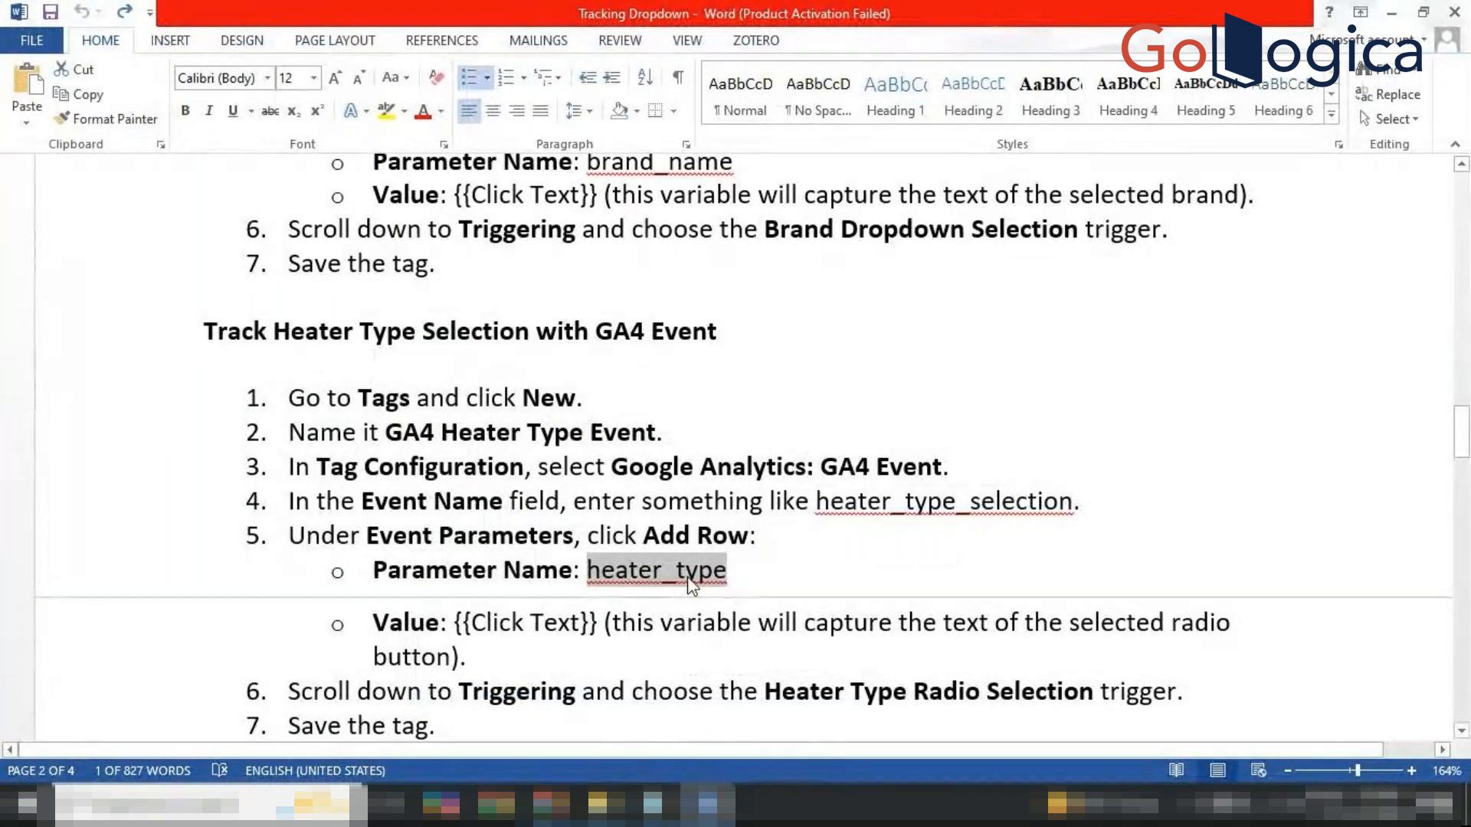
pyautogui.click(706, 803)
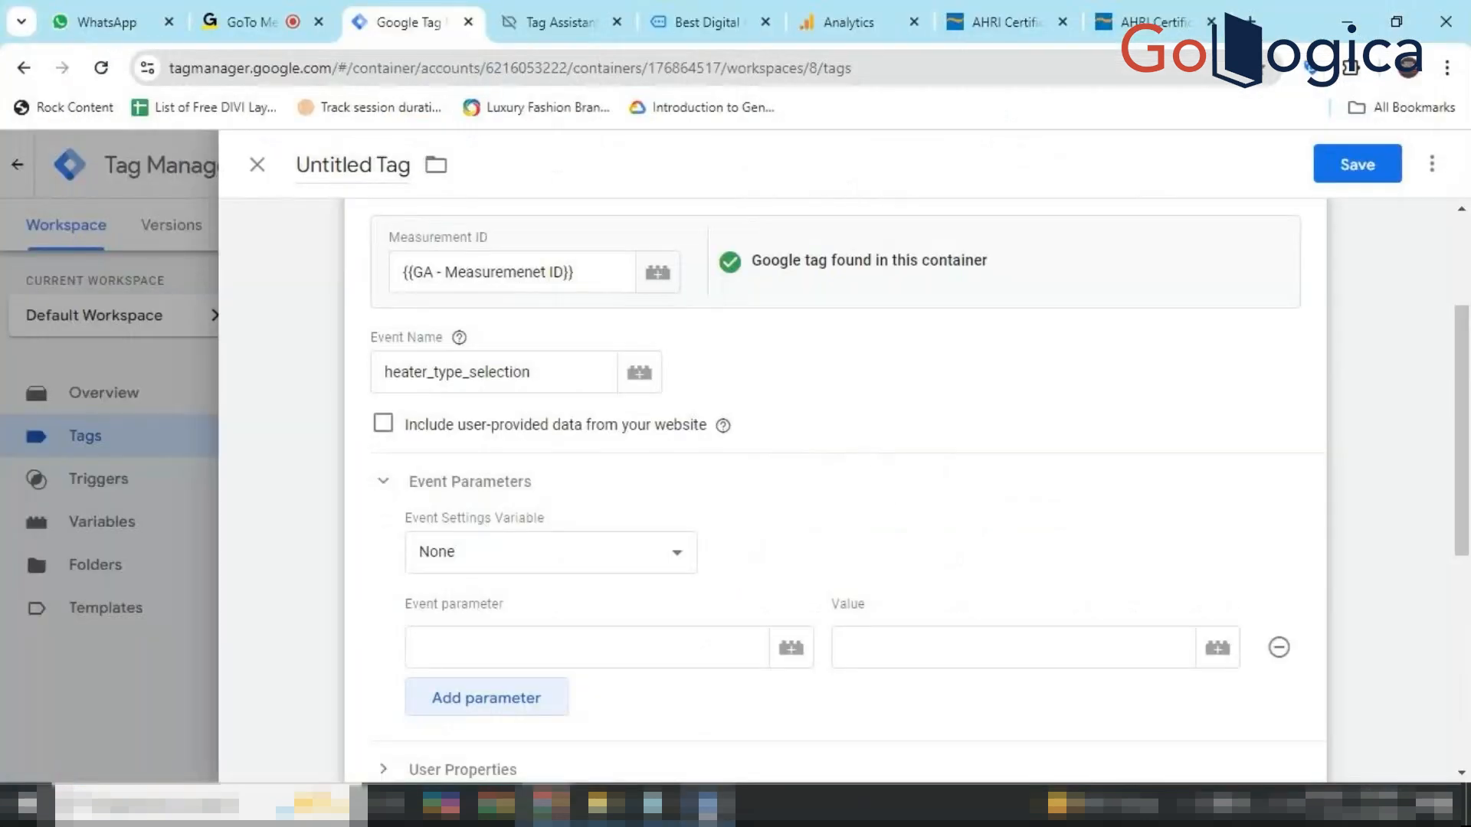
pyautogui.click(548, 645)
pyautogui.hotkey('ctrl', 'v')
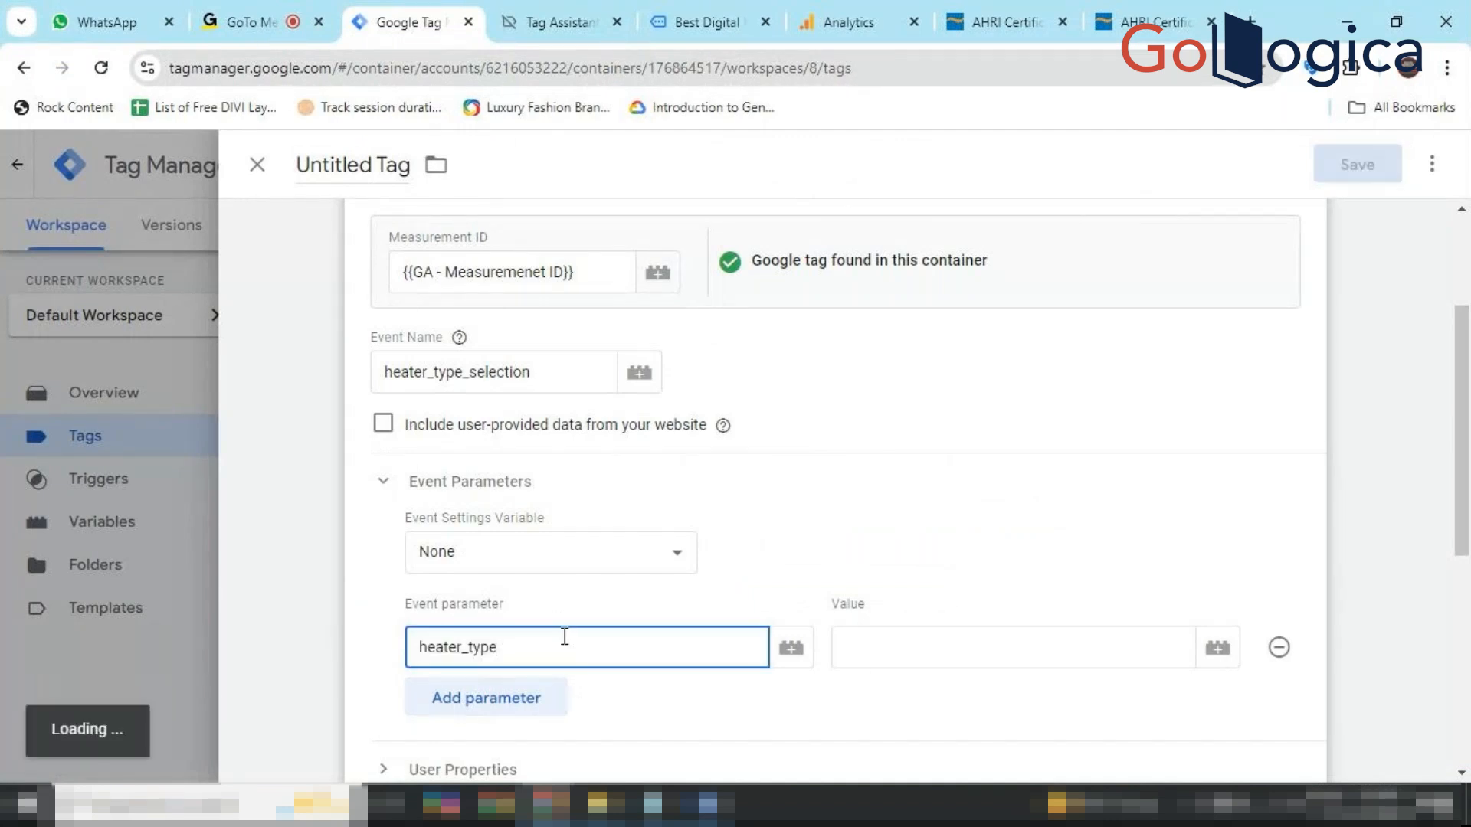
# Set the heater_type parameter value to {{Click Text}}.
pyautogui.click(891, 652)
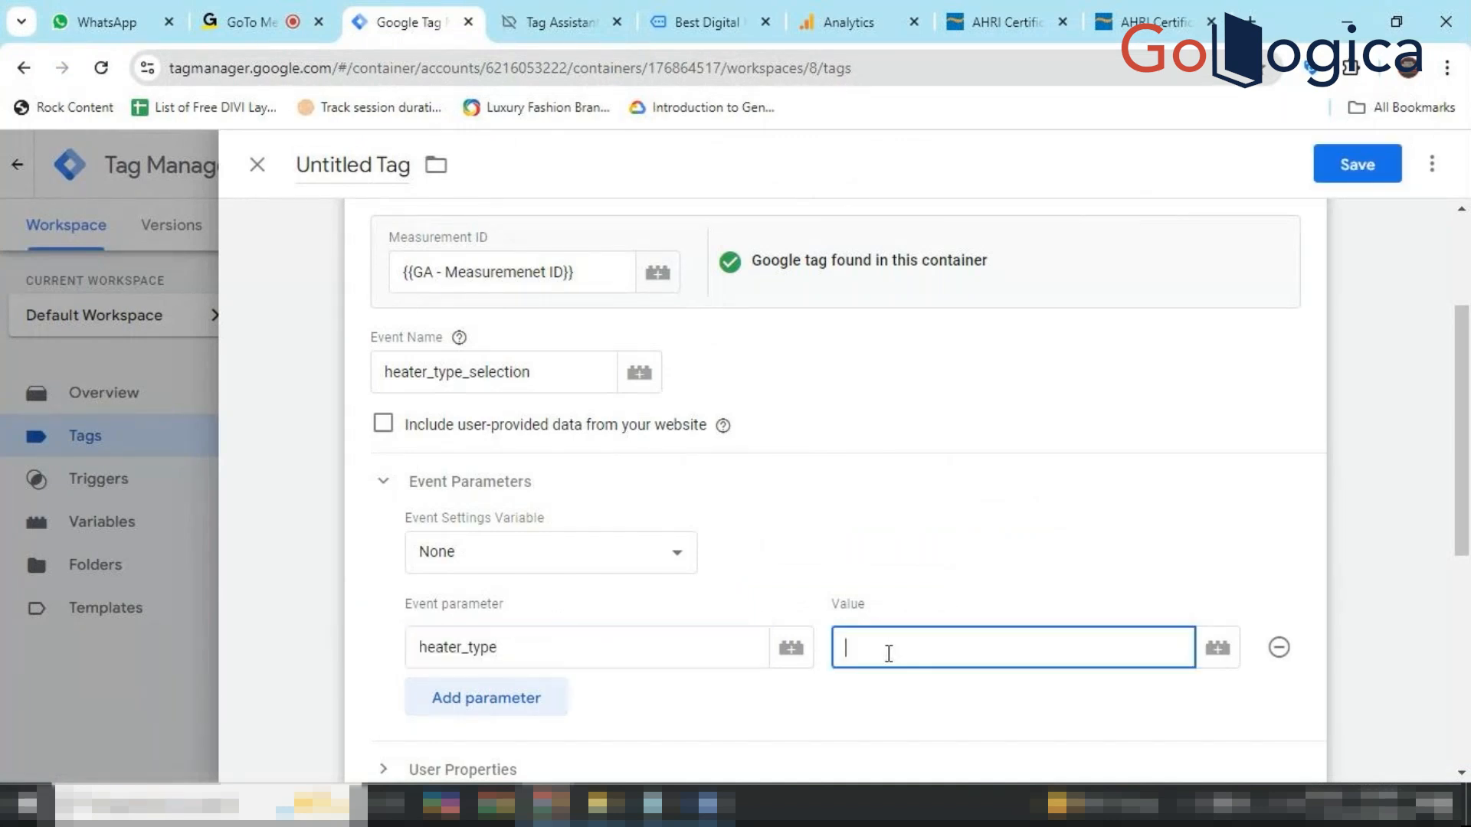
pyautogui.click(706, 804)
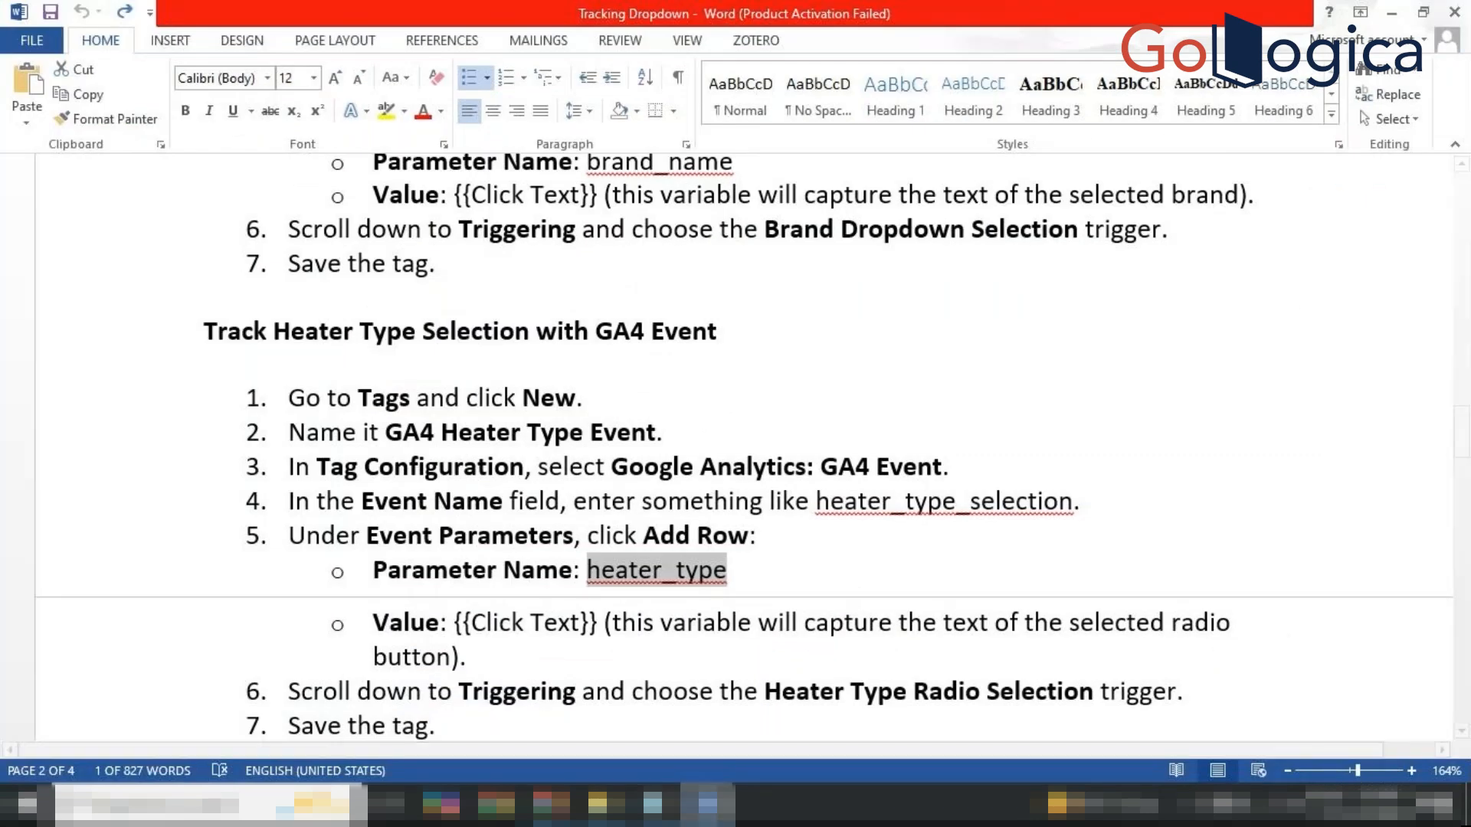
pyautogui.click(707, 804)
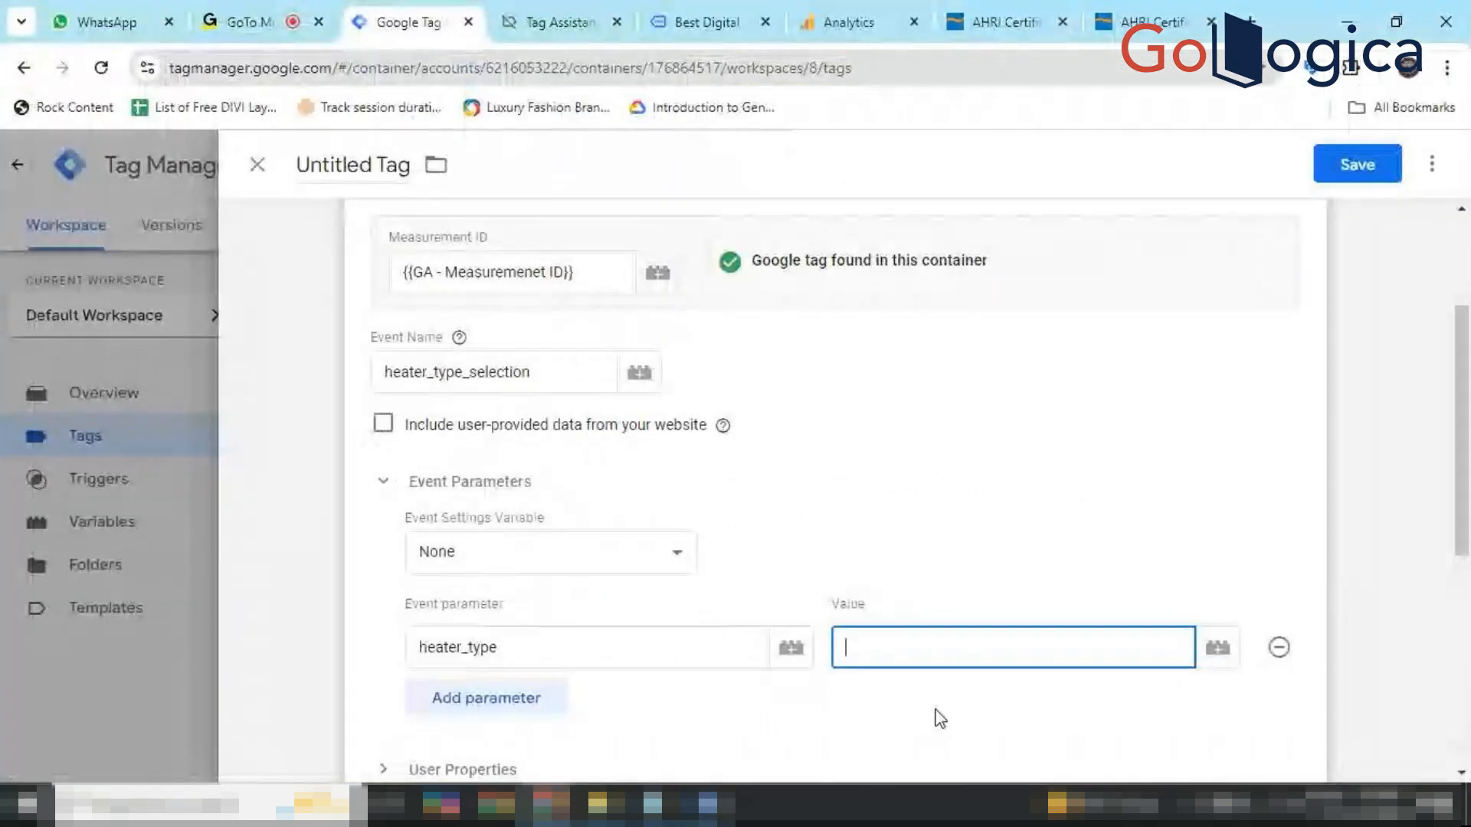
pyautogui.click(1231, 653)
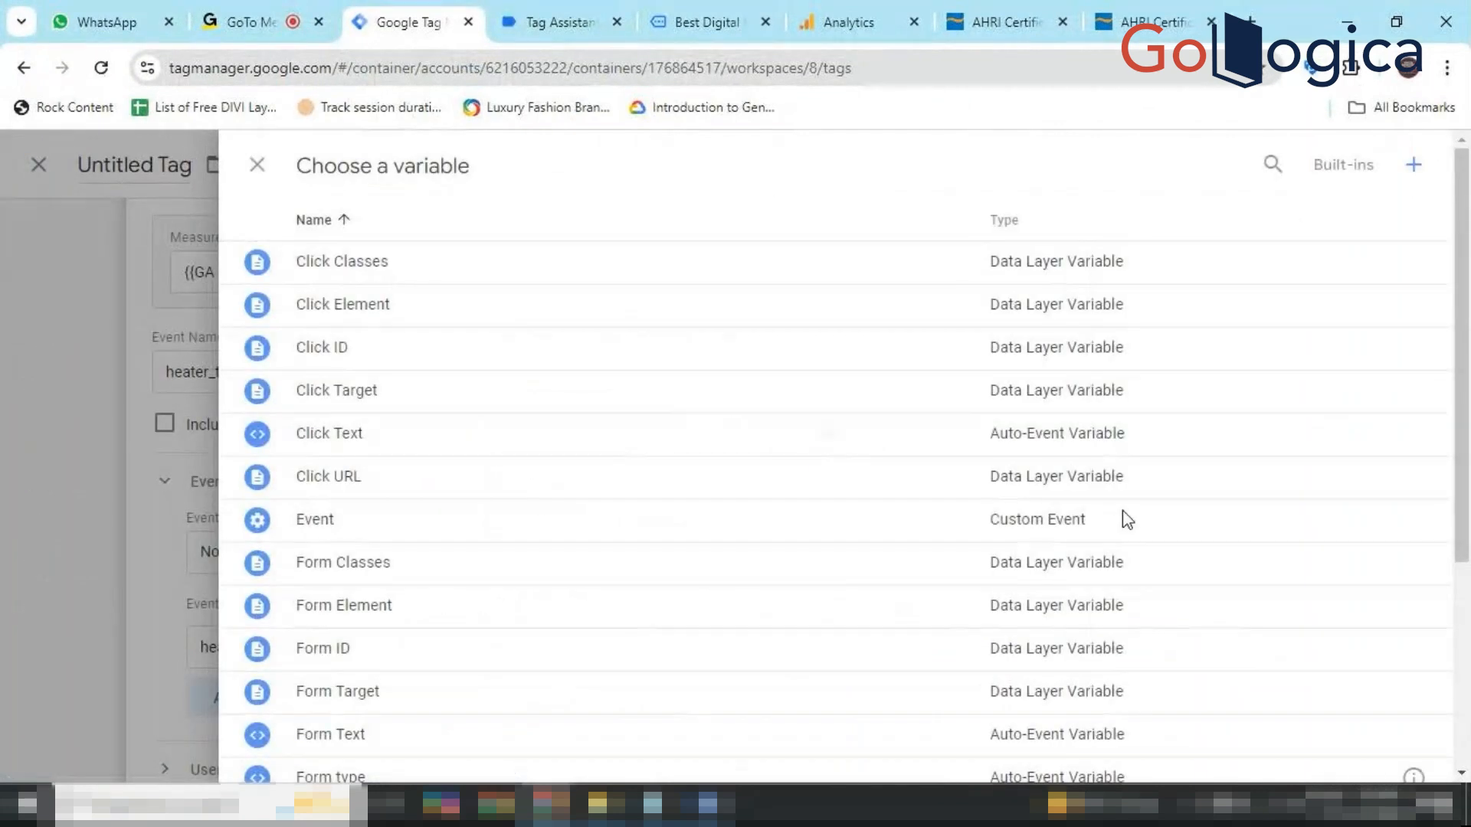
pyautogui.click(695, 429)
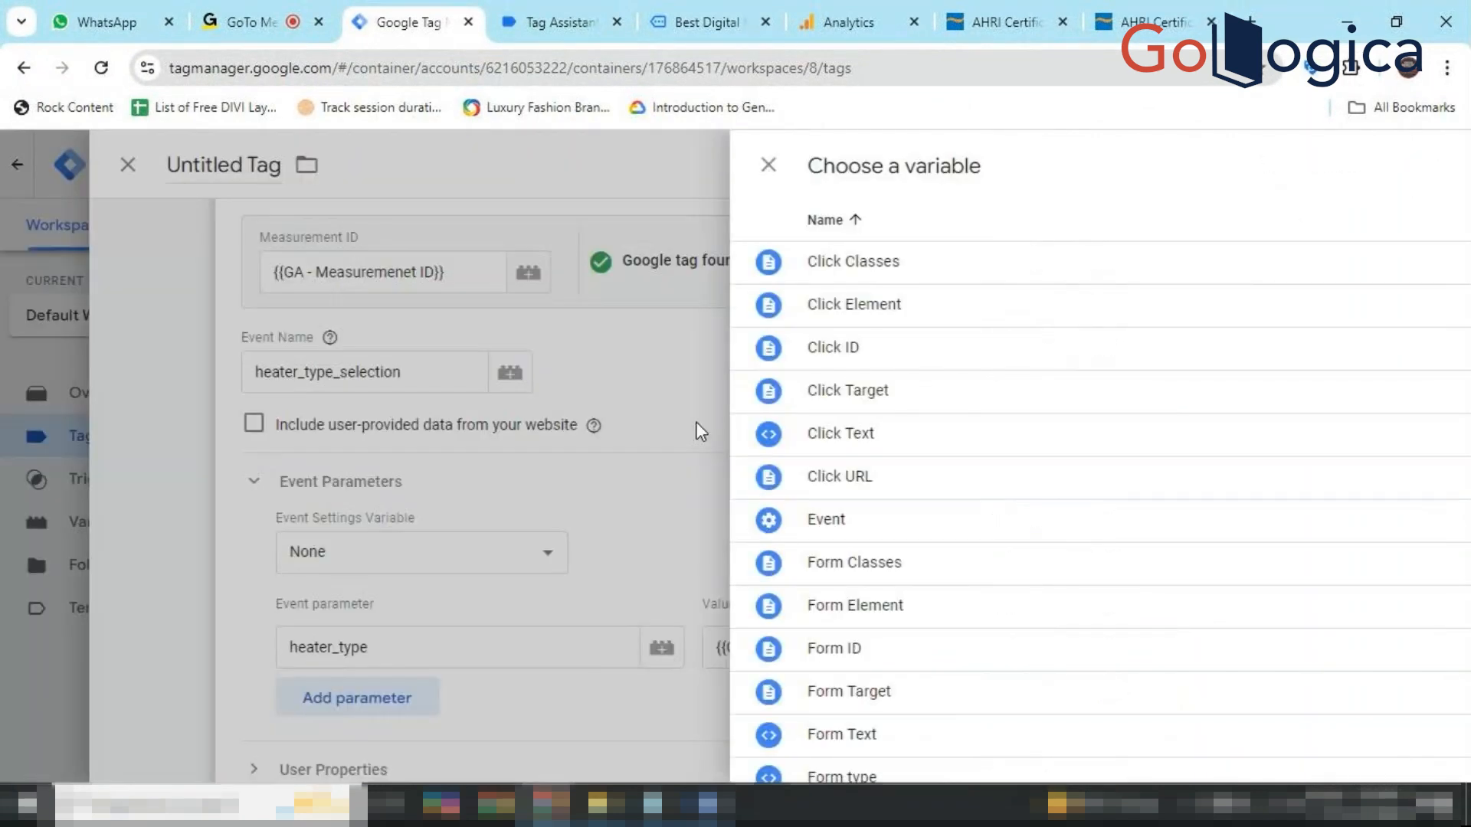
# Make the tag fire on the Heater Type Radio Selection trigger.
pyautogui.scroll(-4, 571, 655)
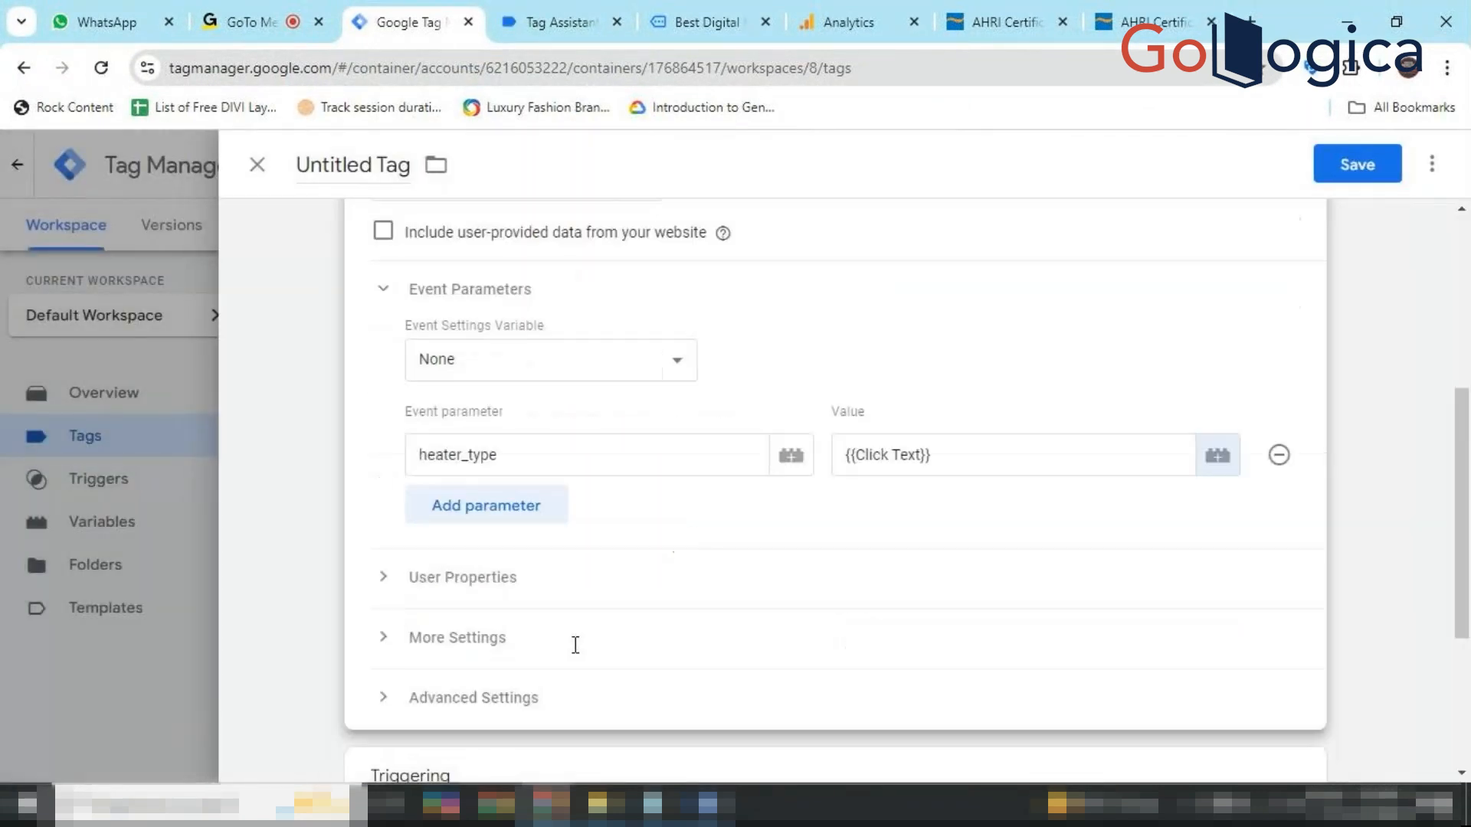
pyautogui.scroll(-2, 570, 610)
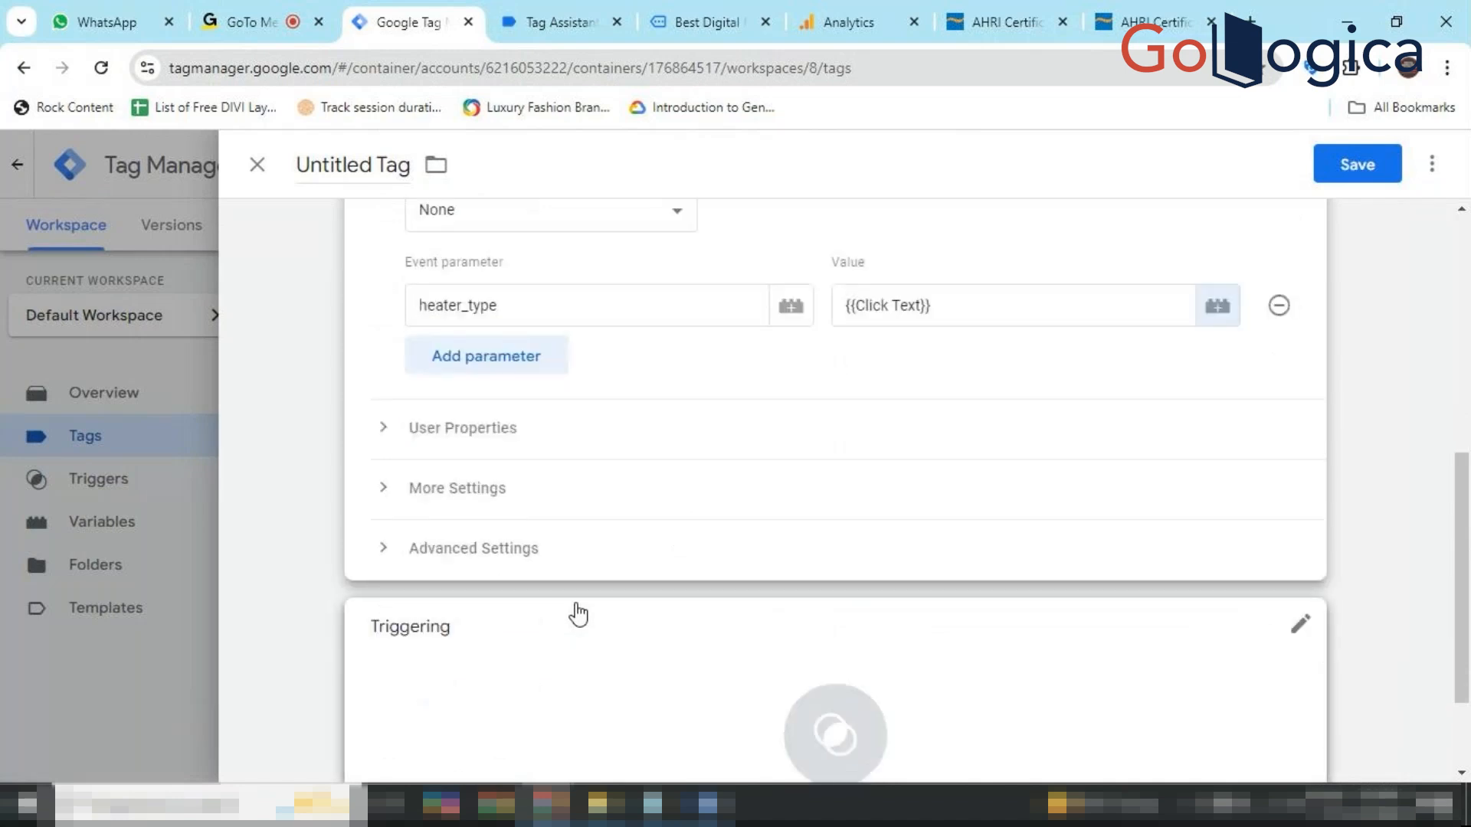
pyautogui.scroll(-1, 578, 613)
pyautogui.click(835, 591)
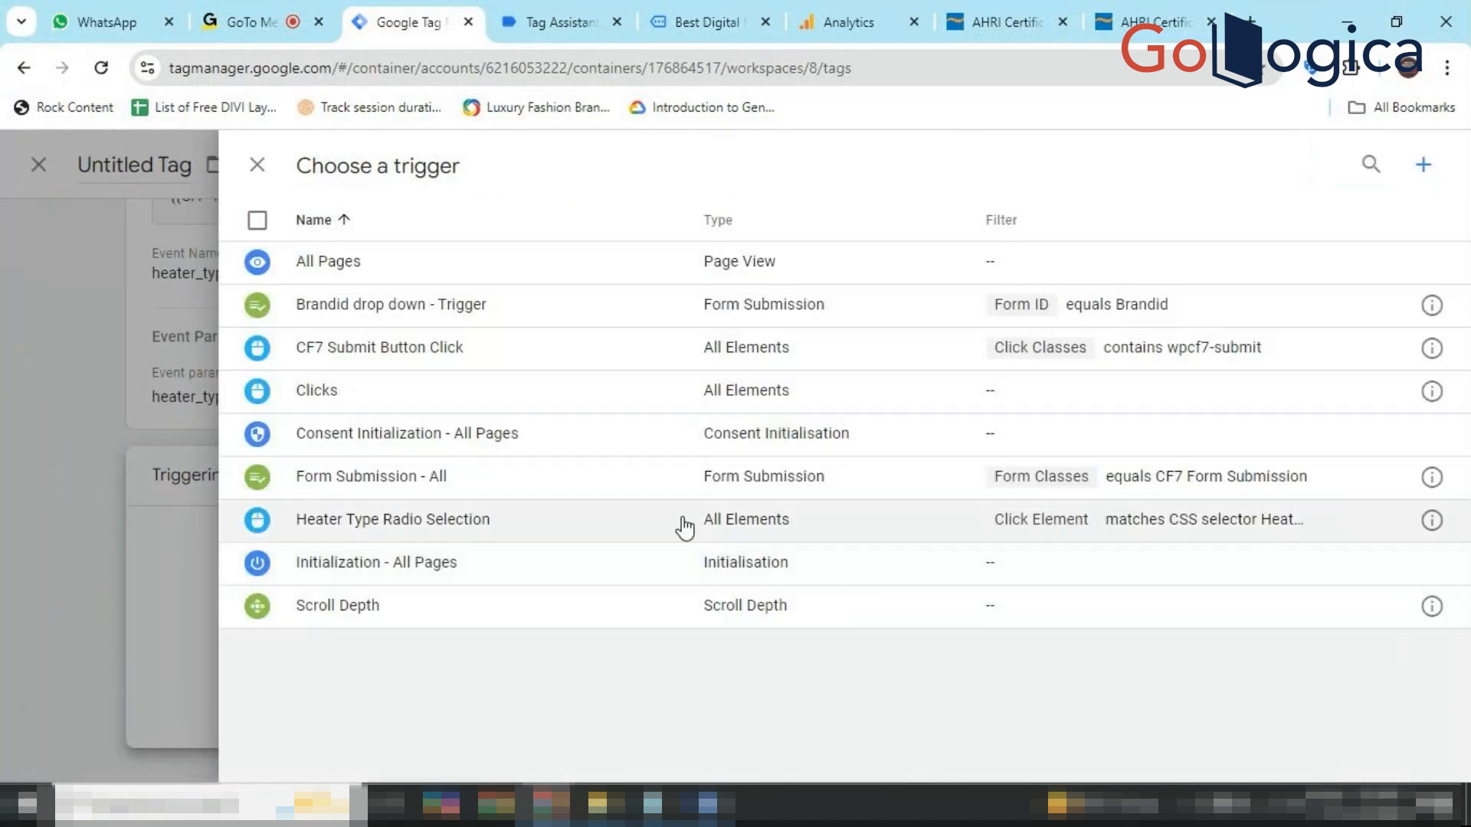
pyautogui.click(525, 518)
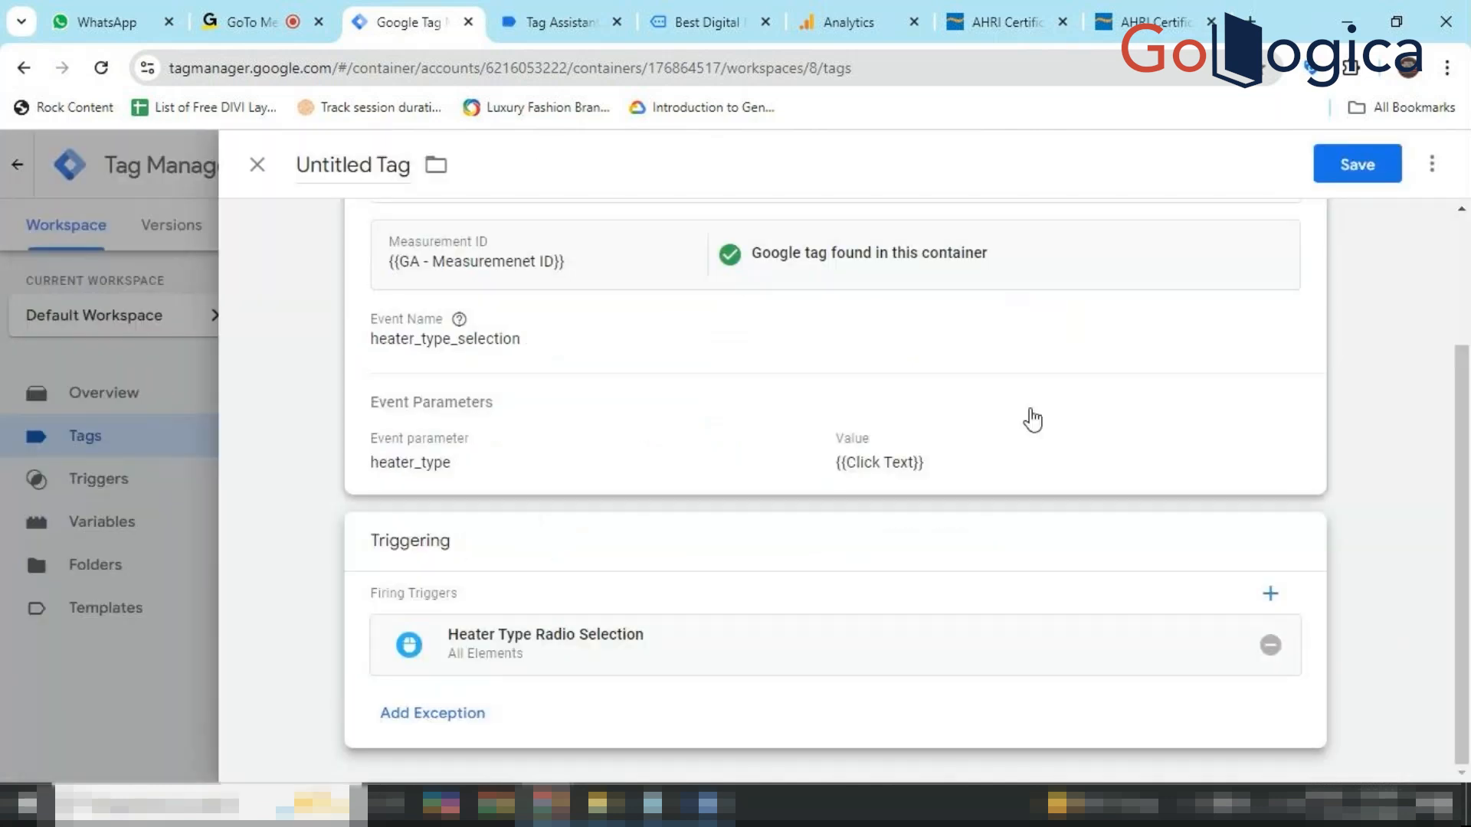
# Rename the tag to 'Heater type - tag' and save it.
pyautogui.doubleClick(399, 166)
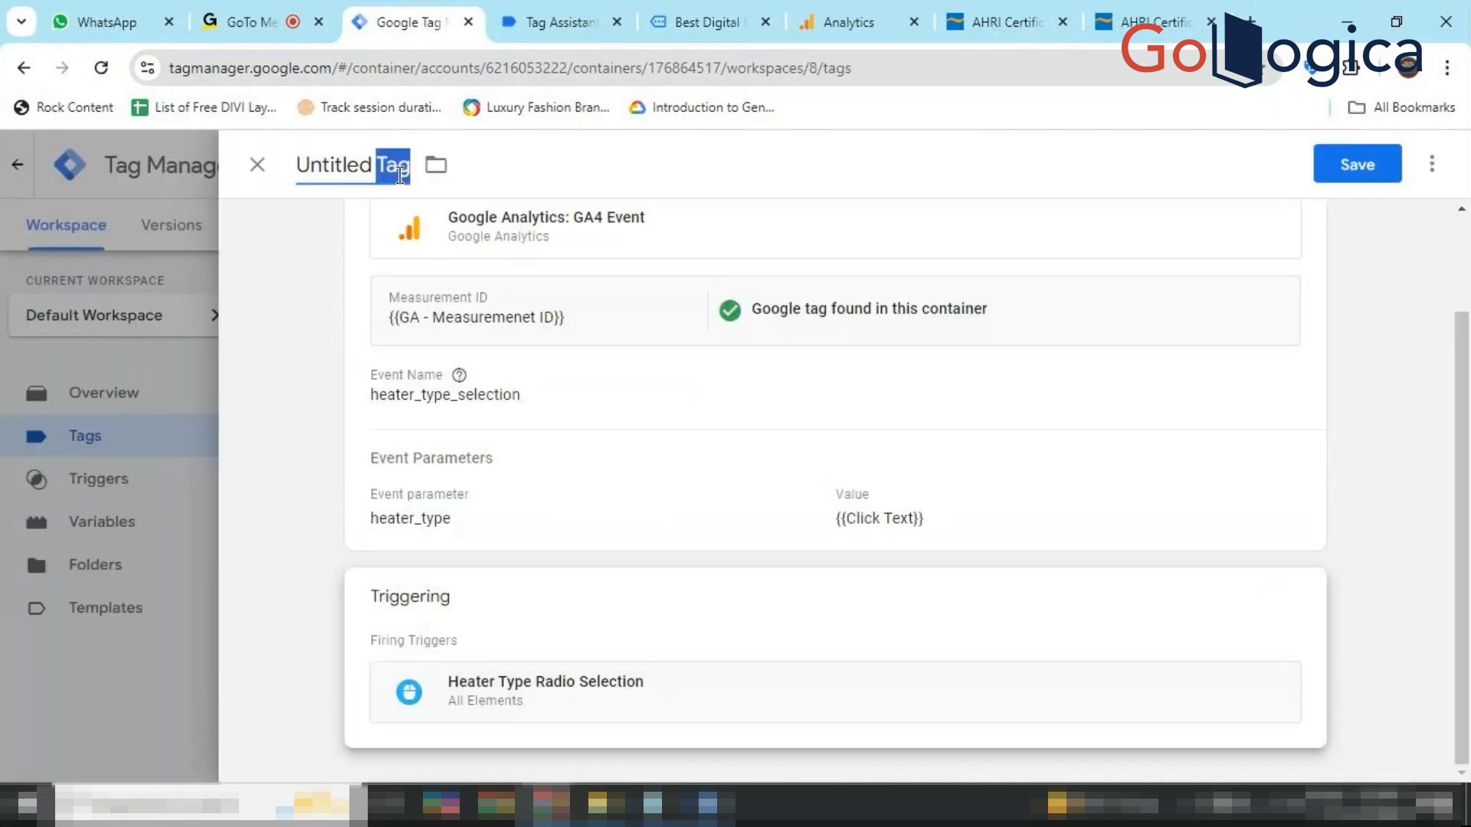
pyautogui.press('BackSpace')
pyautogui.press('BackSpace')
pyautogui.press('BackSpace')
pyautogui.press('BackSpace')
pyautogui.press('BackSpace')
pyautogui.press('BackSpace')
pyautogui.press('BackSpace')
pyautogui.press('BackSpace')
pyautogui.press('BackSpace')
pyautogui.press('BackSpace')
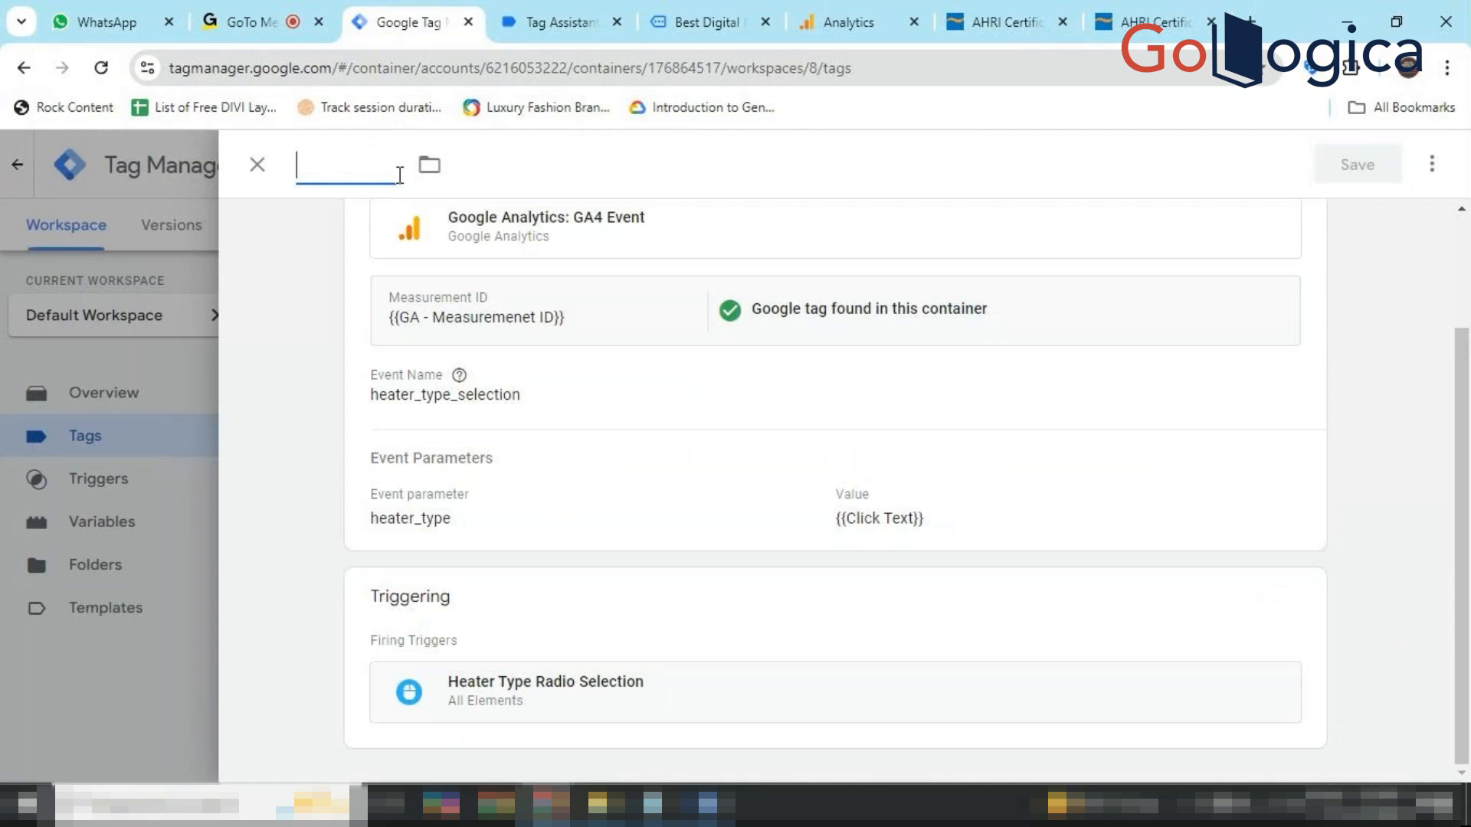
pyautogui.write('Heater ')
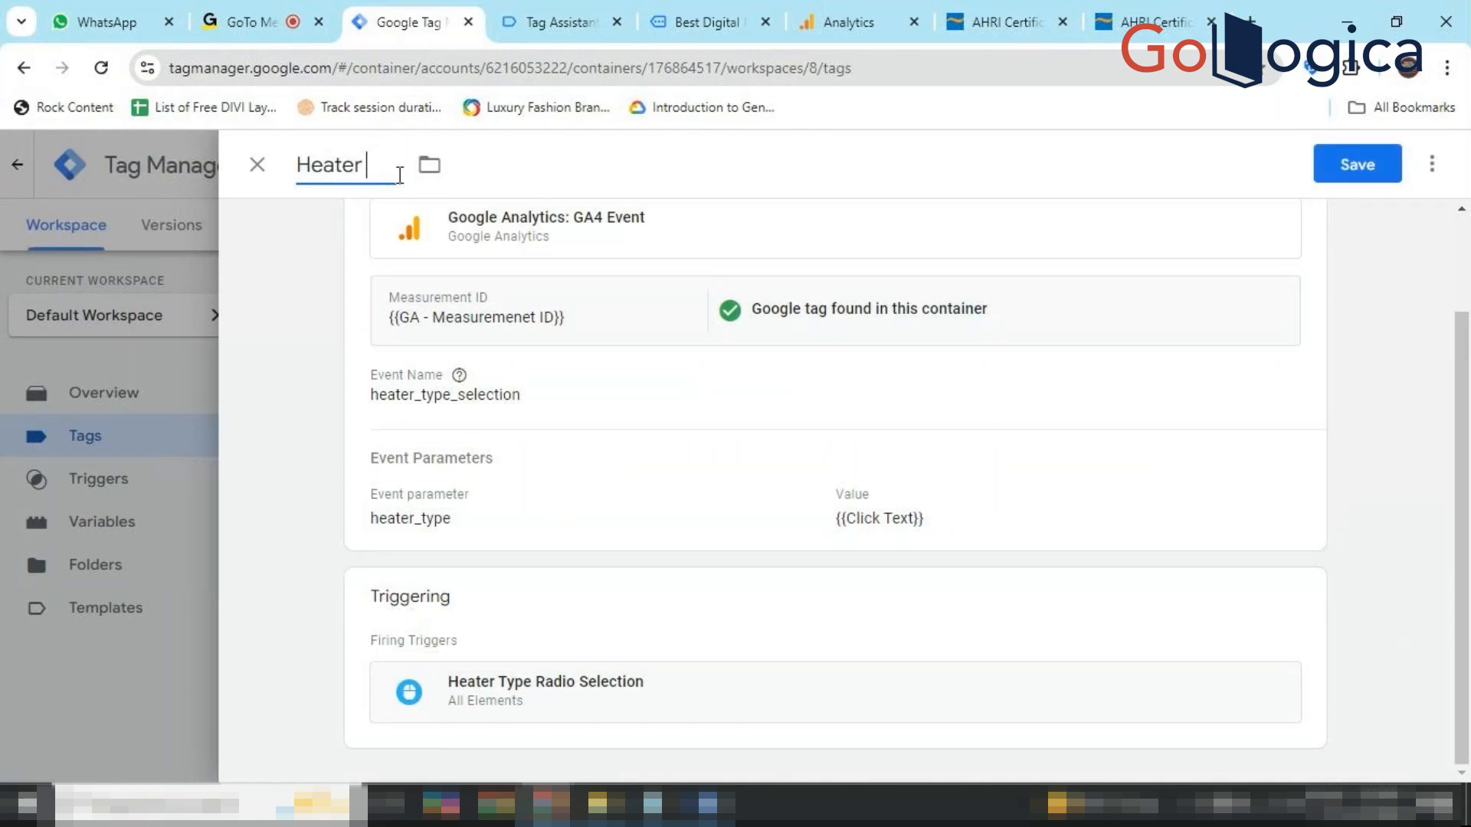
pyautogui.write('type - tag')
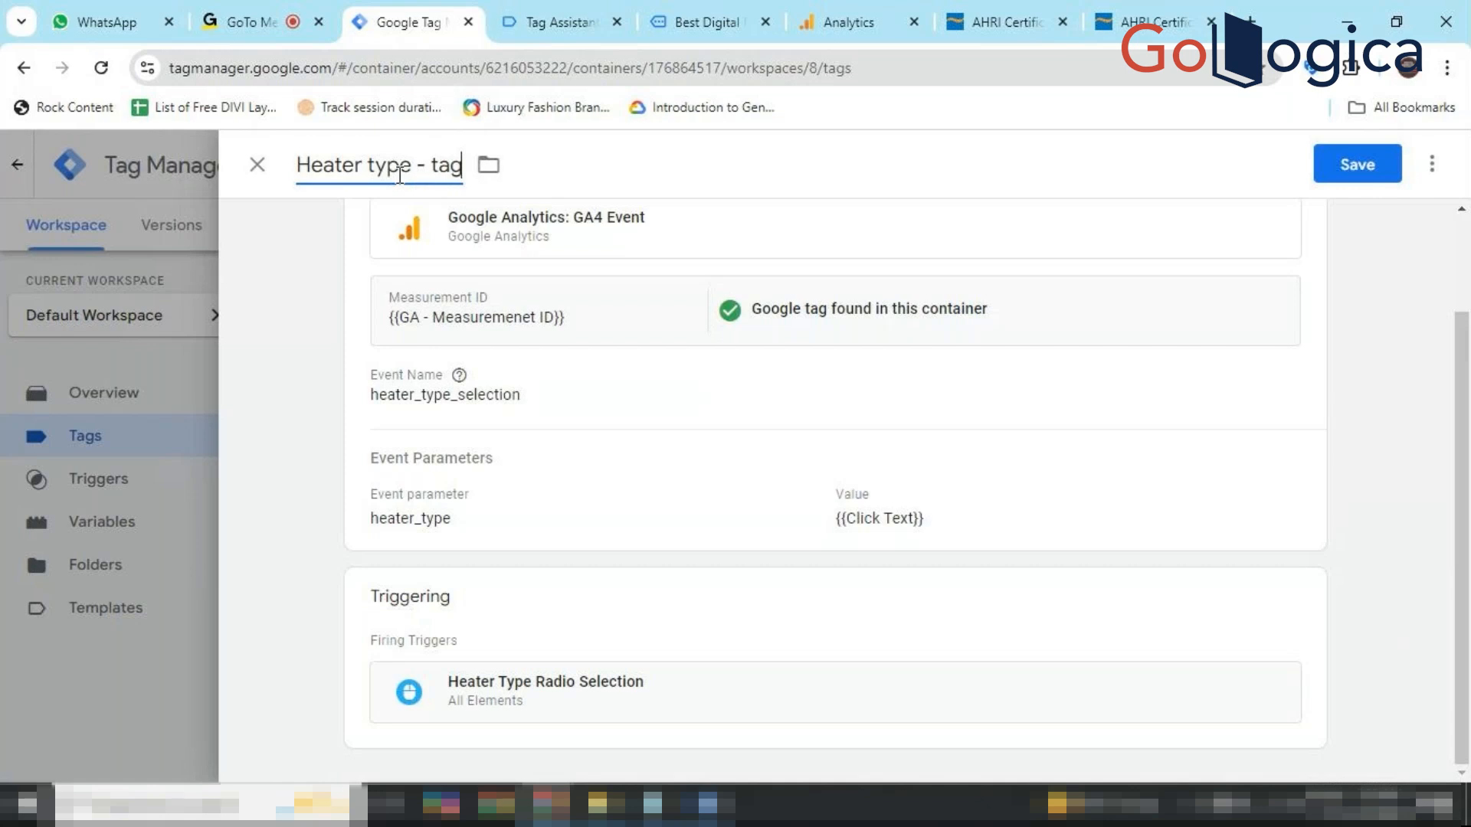
pyautogui.click(1358, 175)
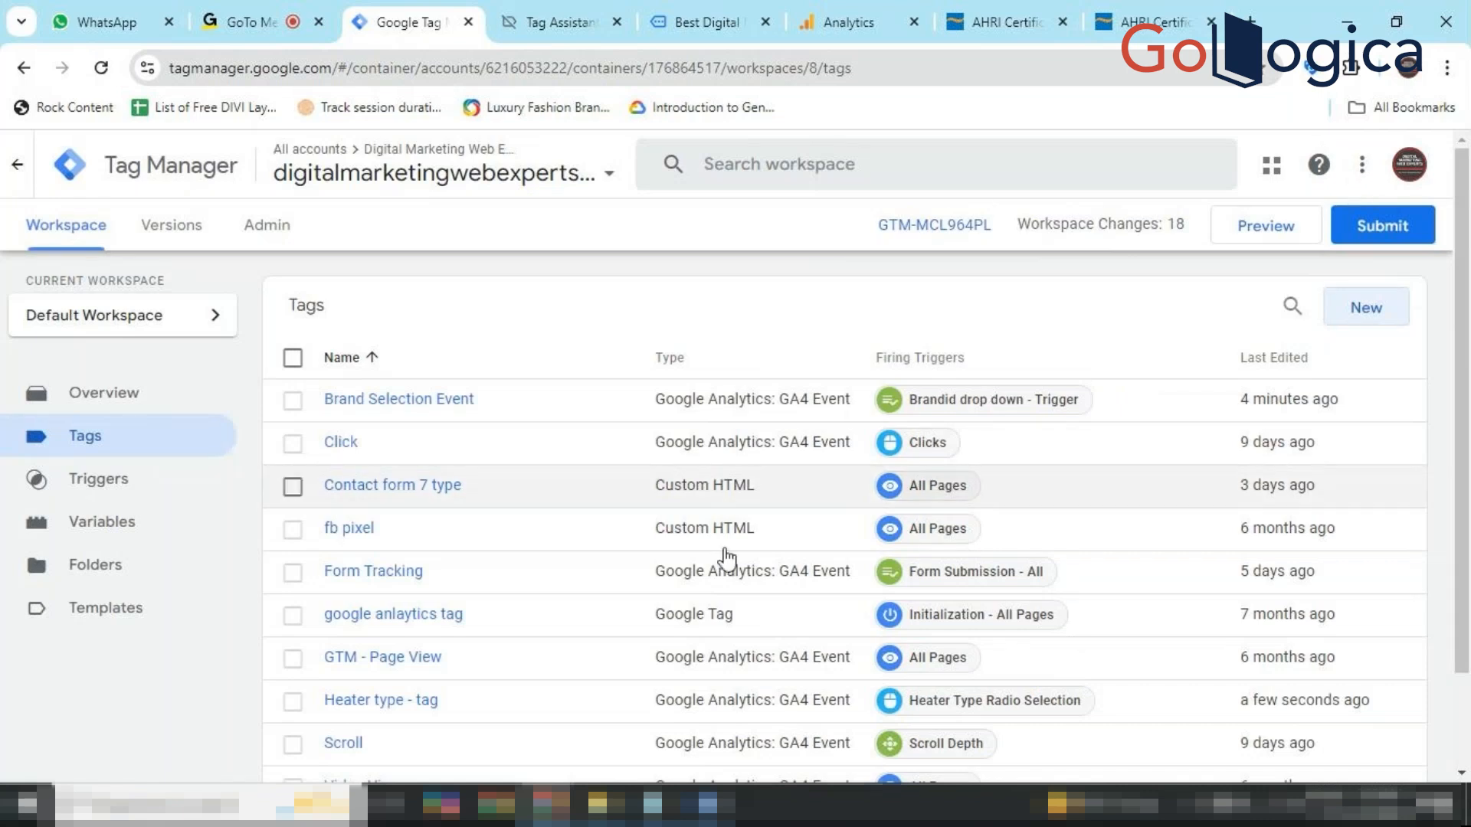
pyautogui.click(1050, 6)
# On the Commercial Furnaces search, tick and untick Allied Commercial and BRAND01 under Brand Name.
pyautogui.click(1136, 6)
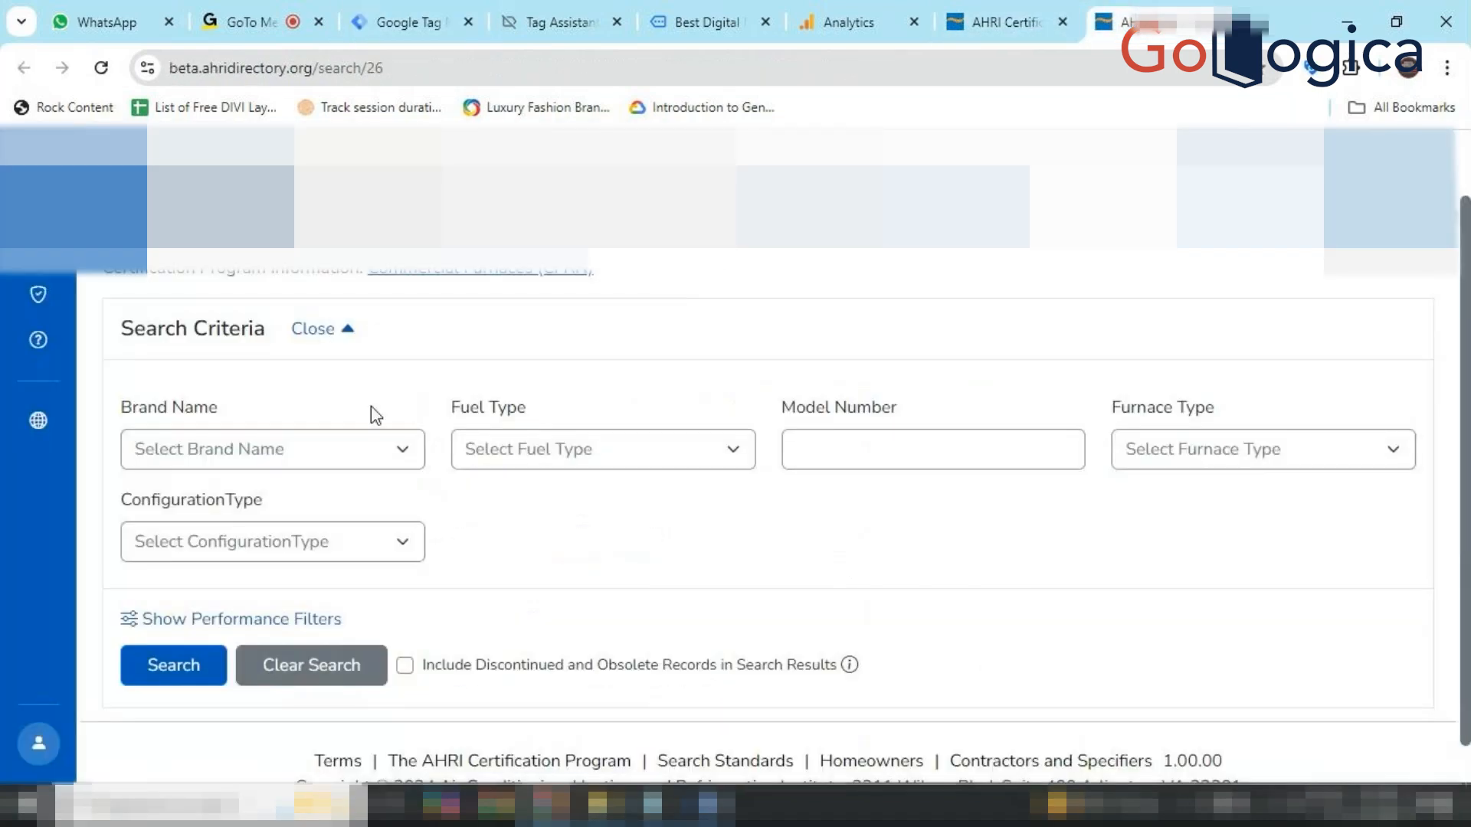
pyautogui.click(354, 464)
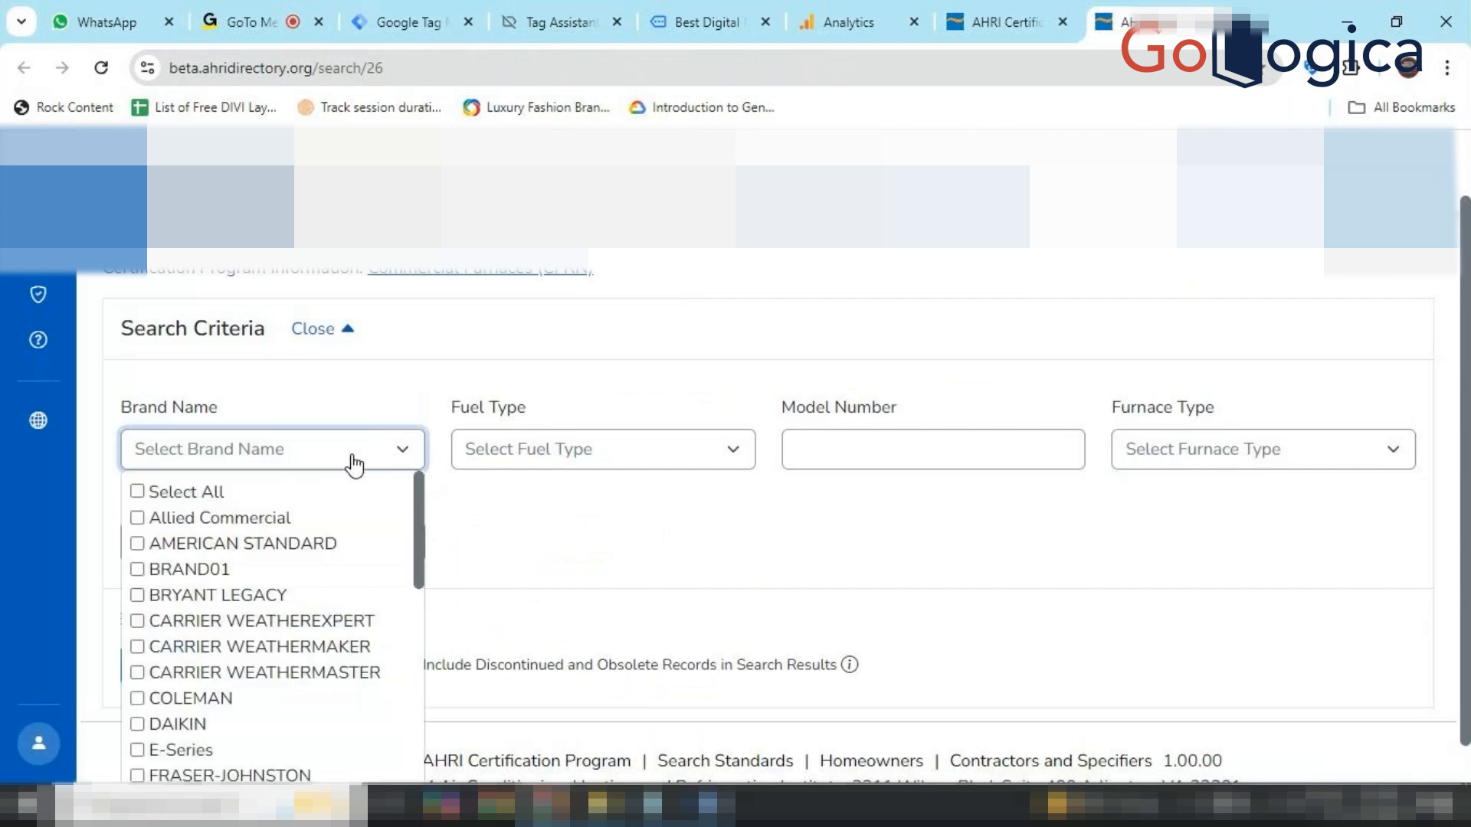
pyautogui.click(137, 518)
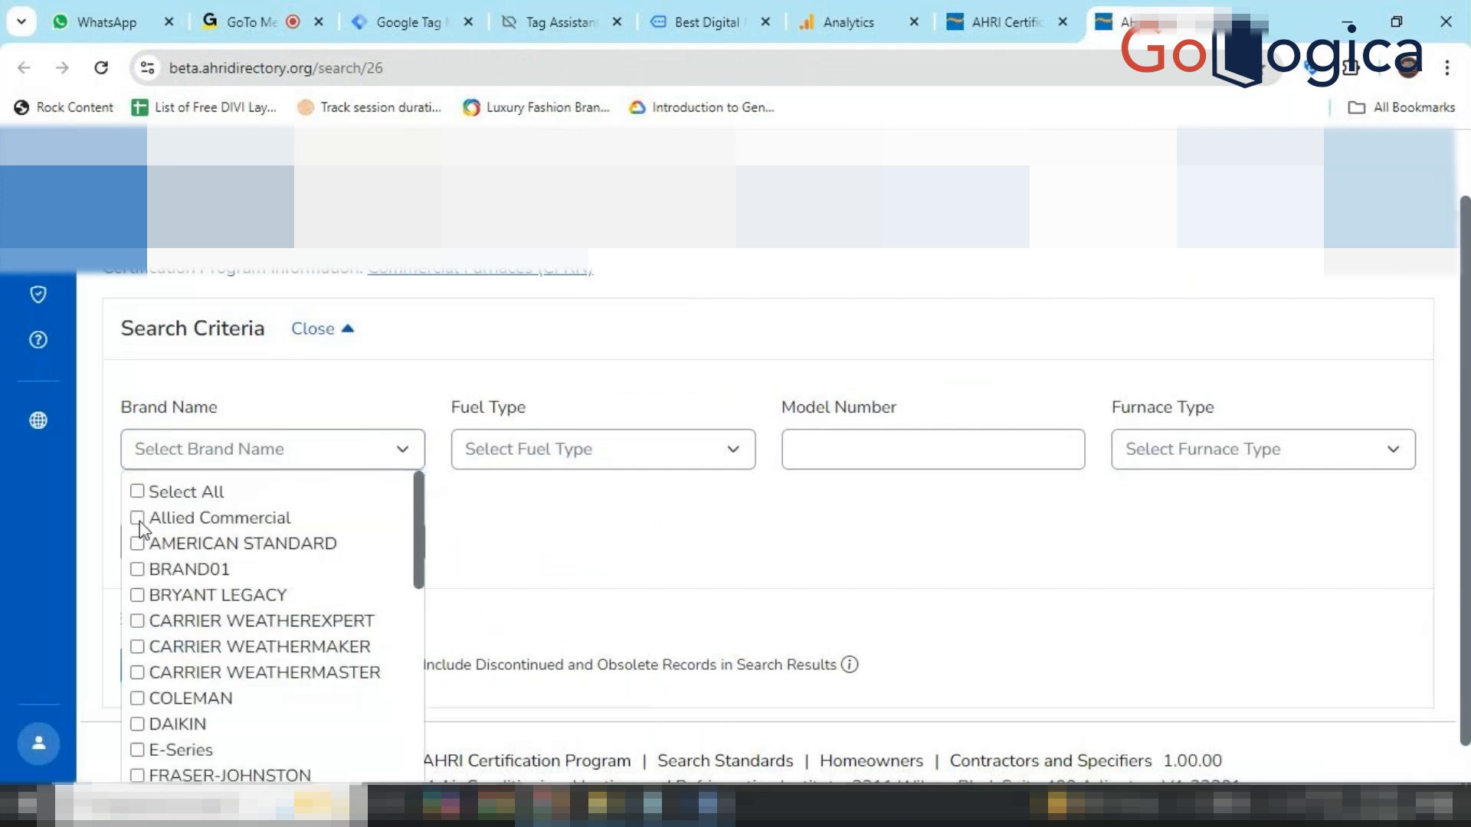
pyautogui.click(138, 569)
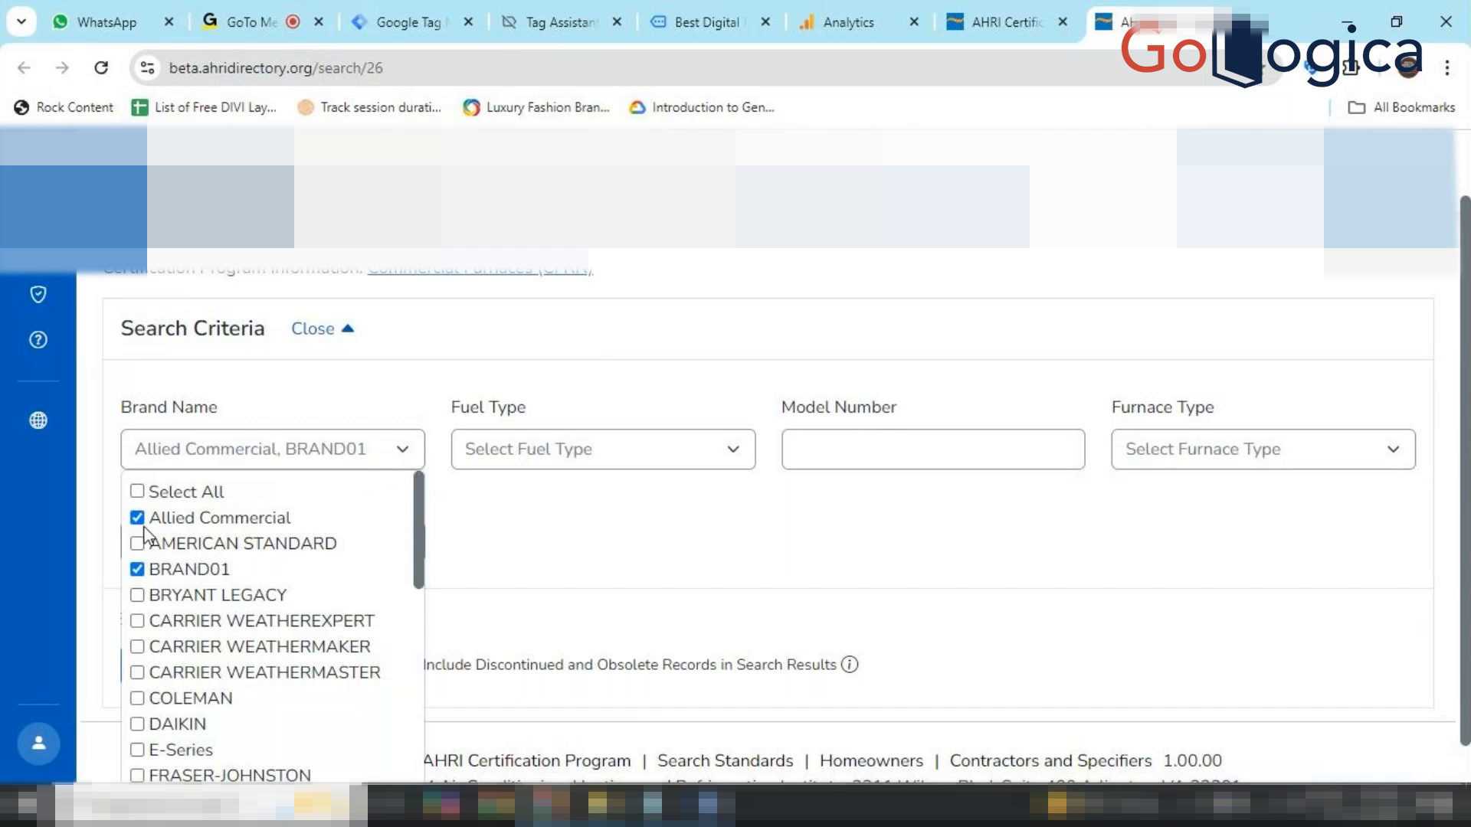
pyautogui.click(137, 518)
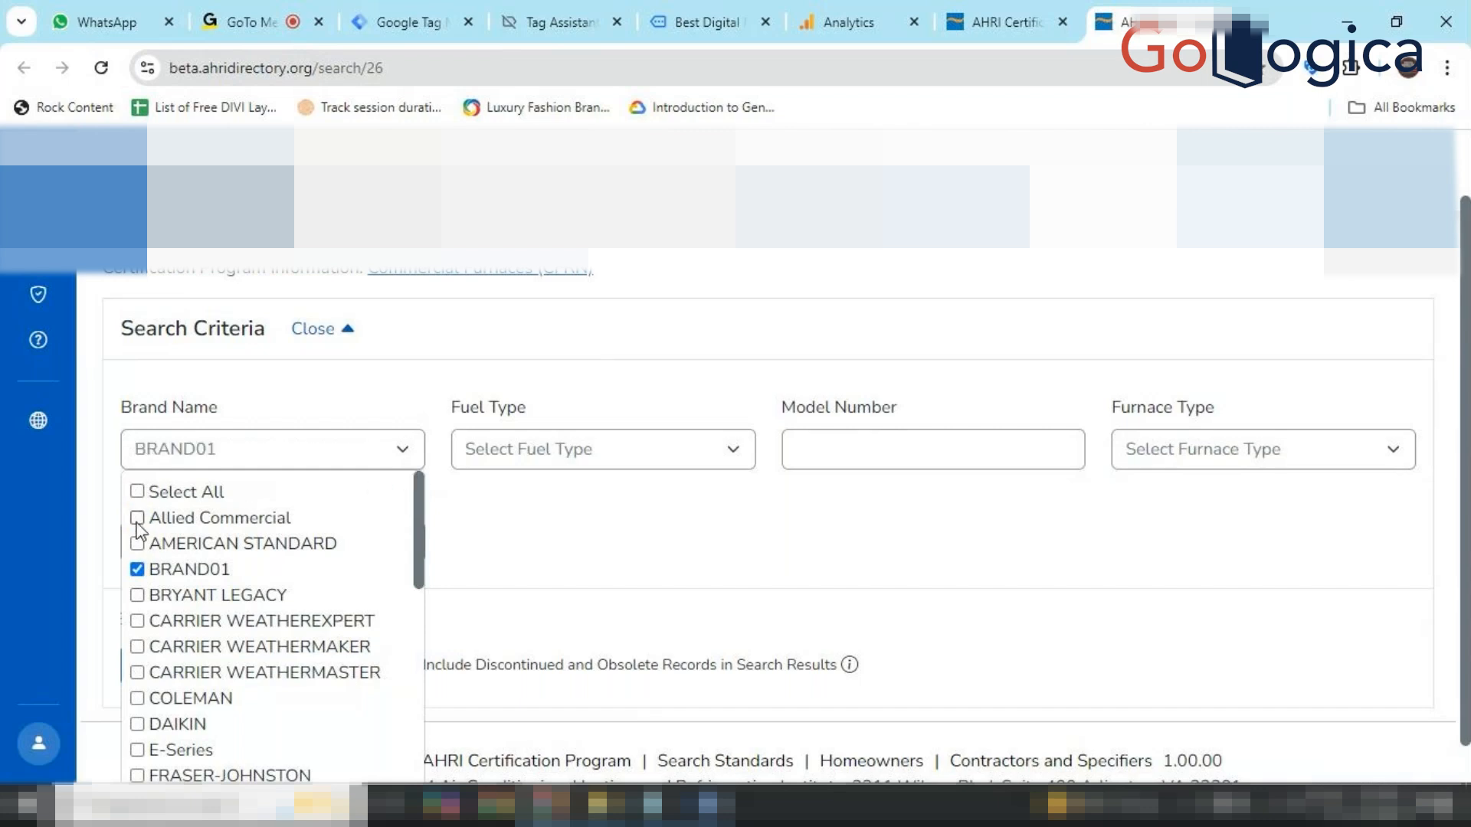
pyautogui.click(138, 570)
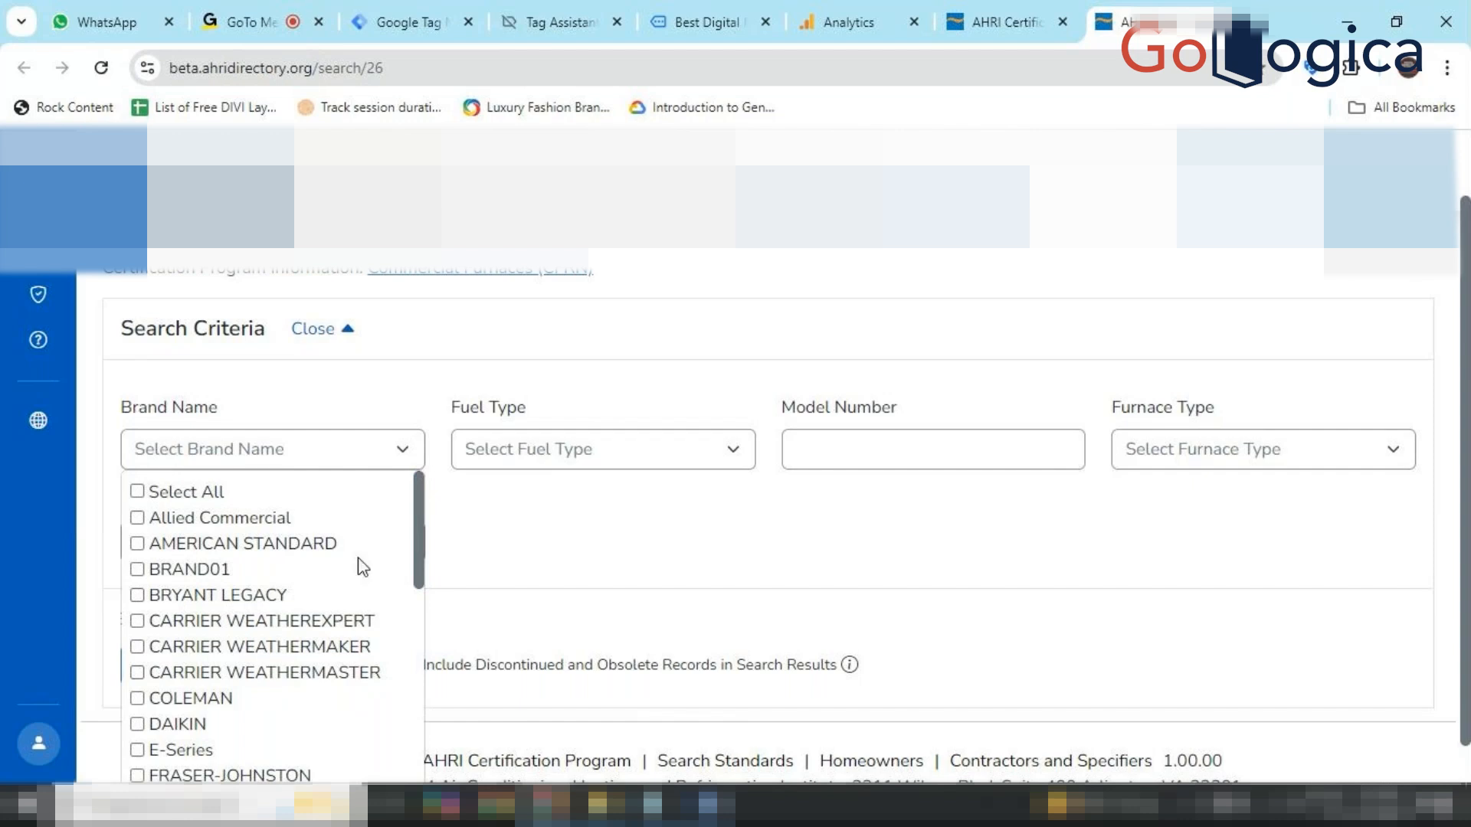
pyautogui.scroll(-3, 339, 586)
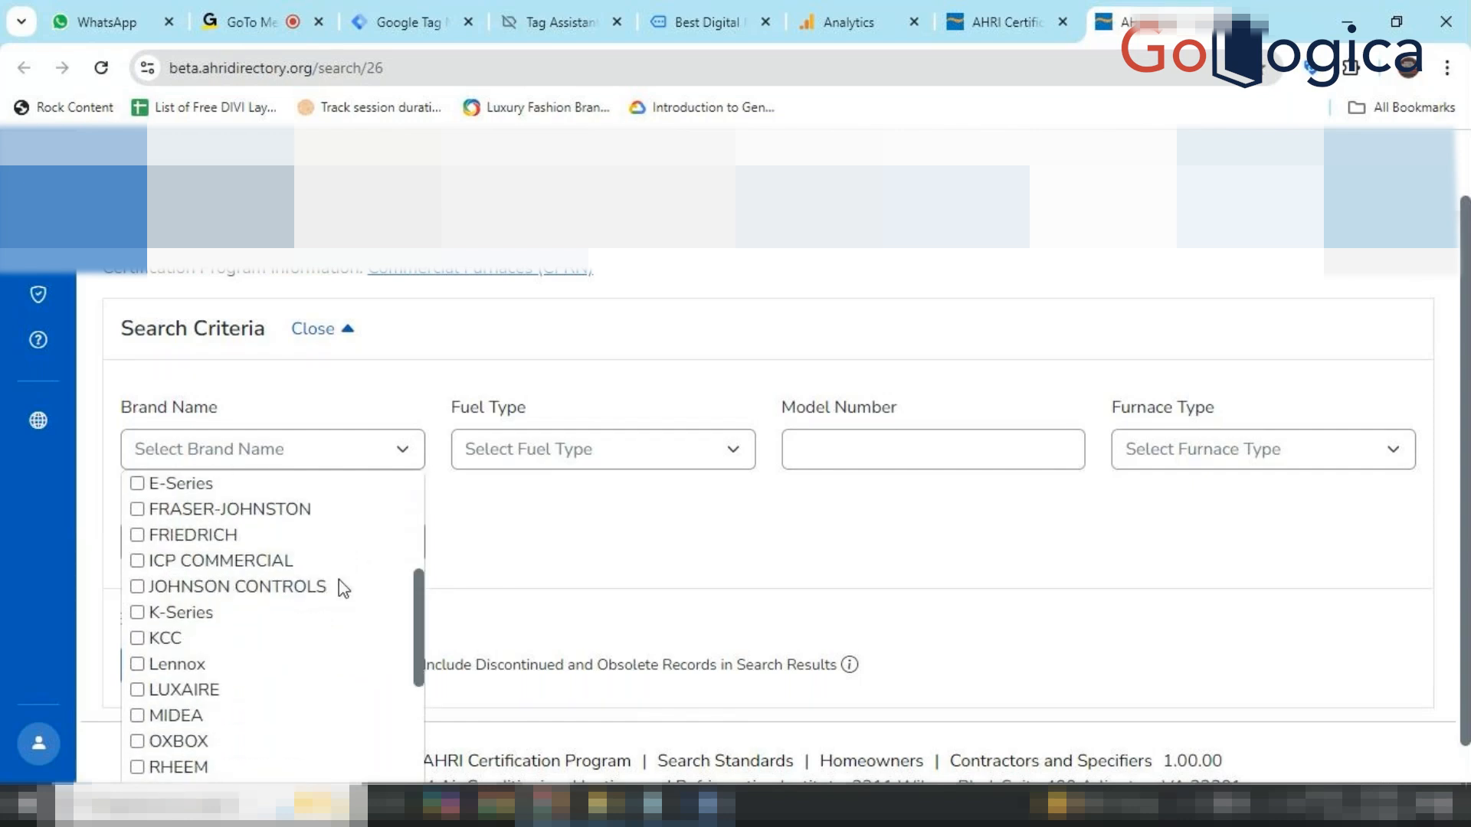
pyautogui.click(544, 537)
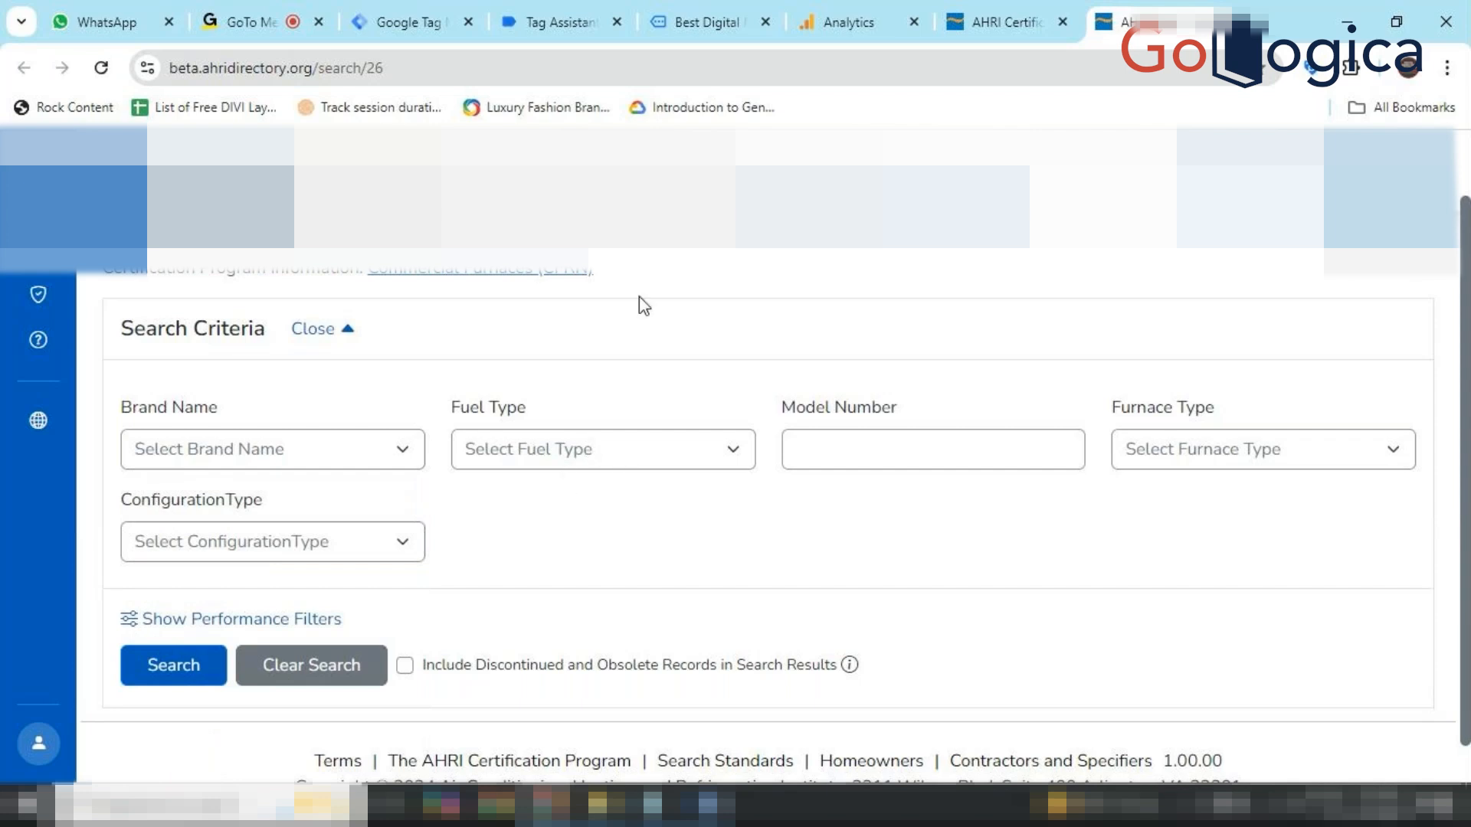
# Reopen the Brand Name list, scroll through the brands, and close it again.
pyautogui.click(401, 460)
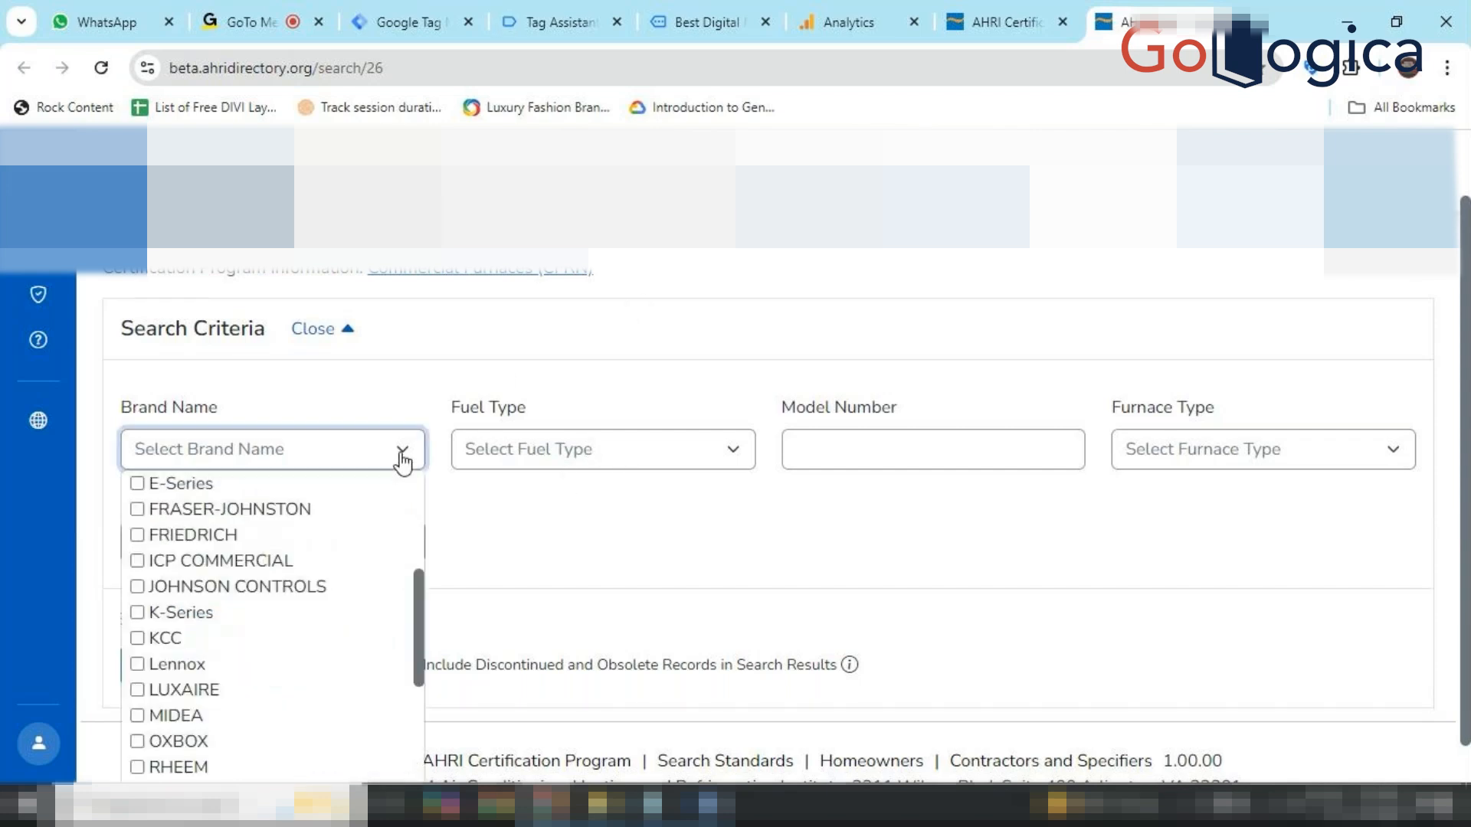
pyautogui.scroll(-3, 375, 628)
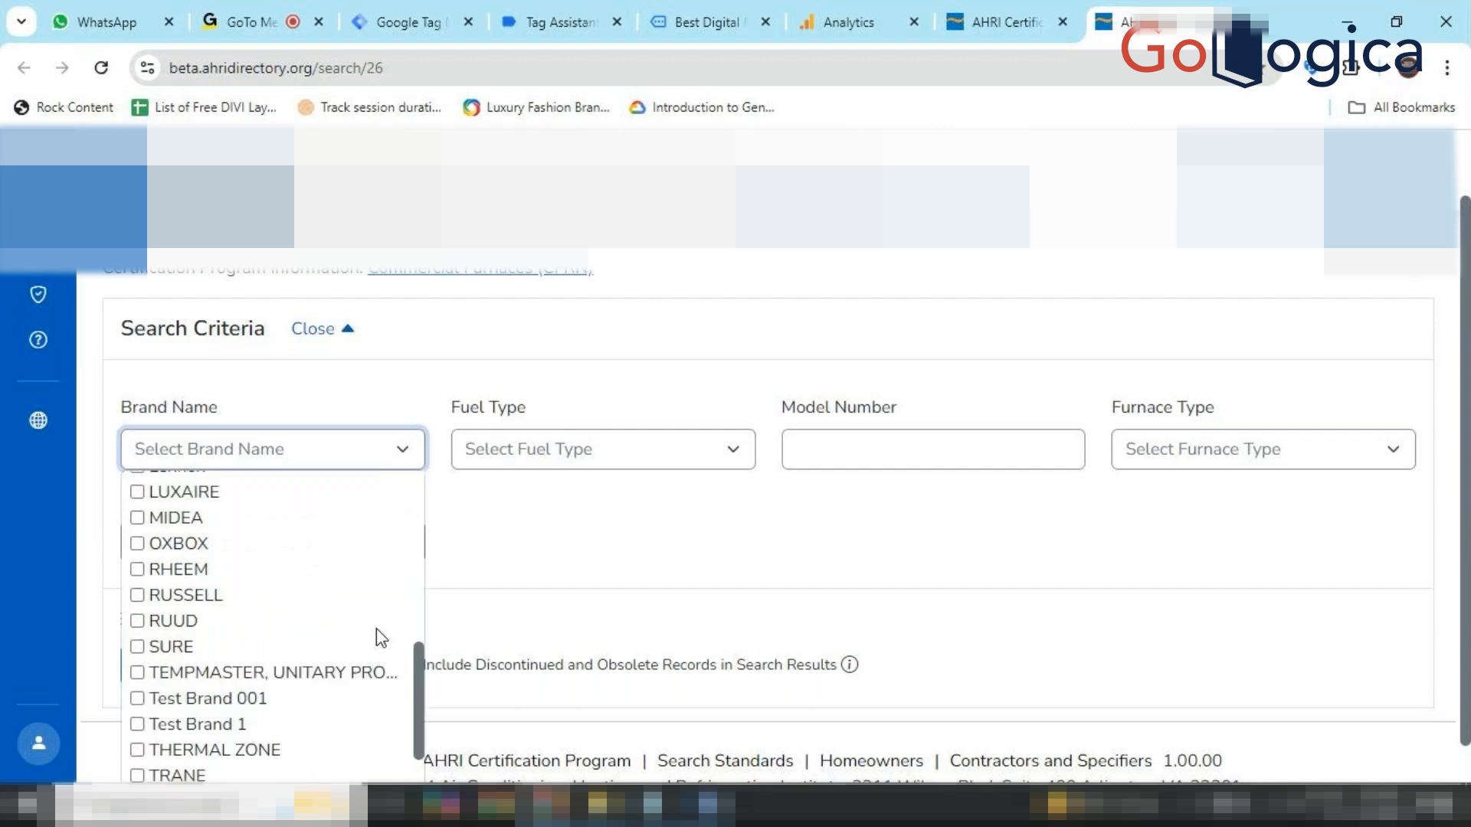
pyautogui.scroll(6, 376, 628)
pyautogui.scroll(1, 559, 406)
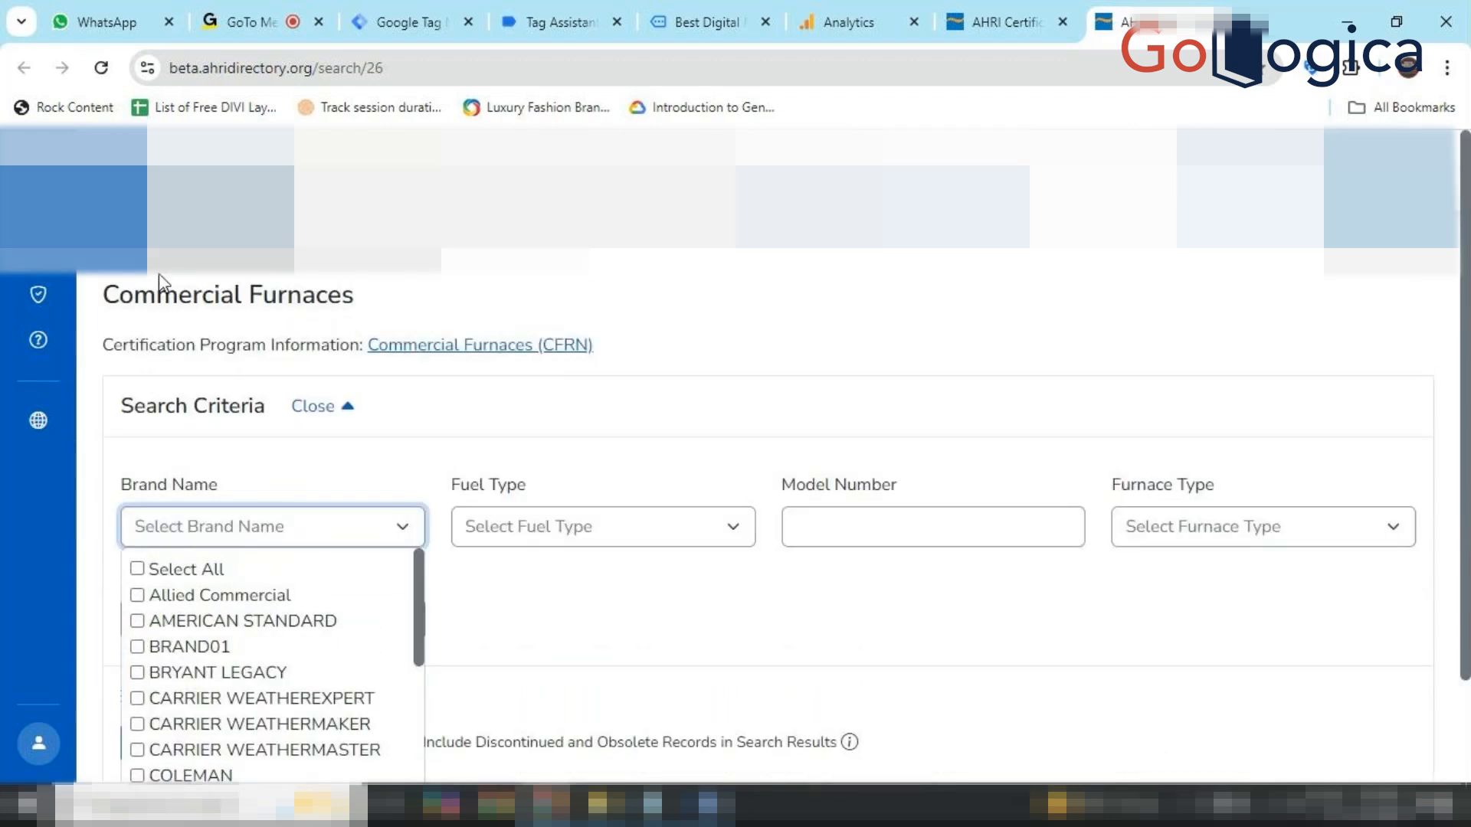
pyautogui.click(40, 207)
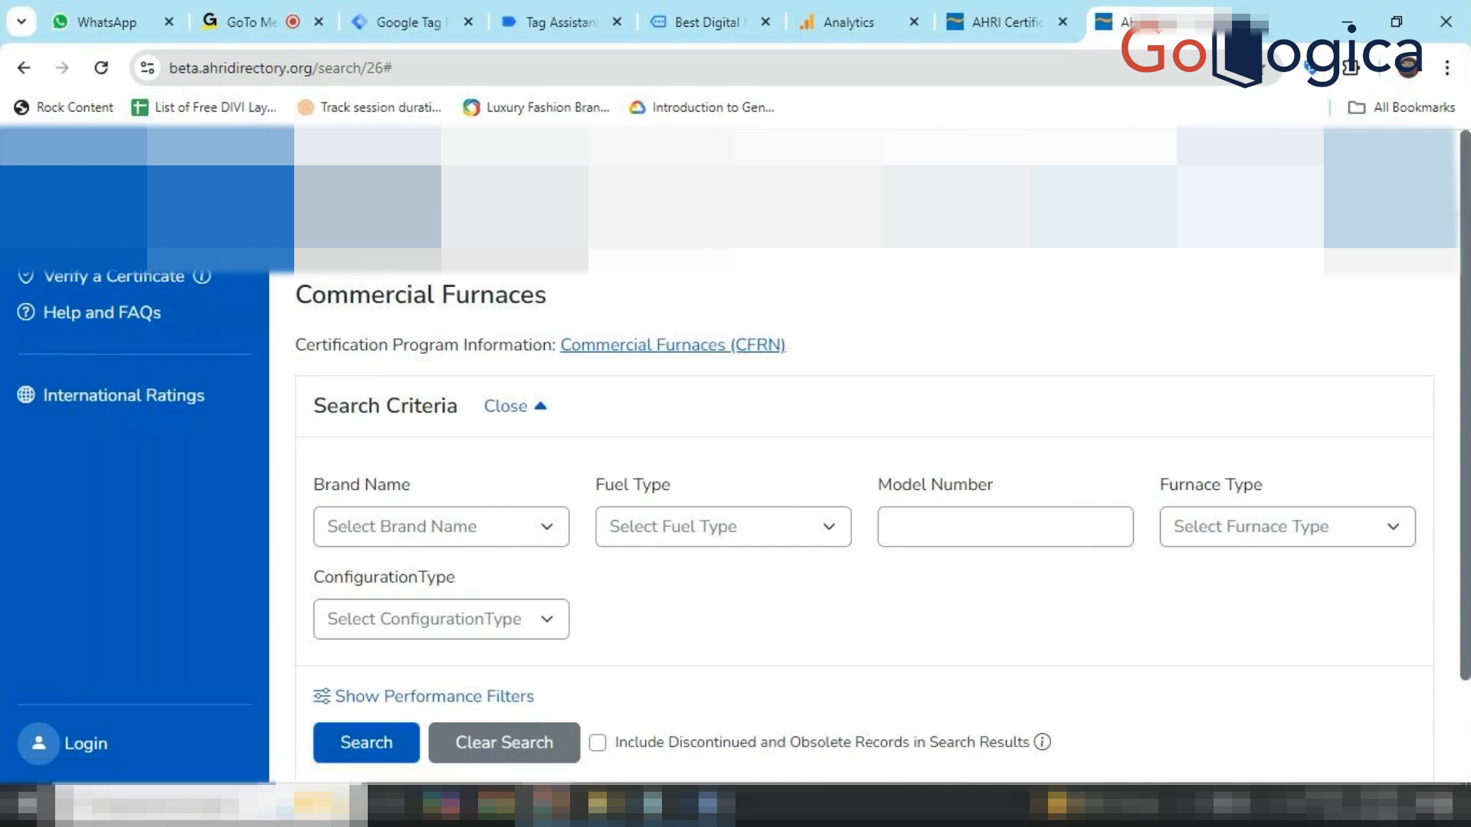
# Dismiss the AHRI redesign notice and open the Residential Water Heaters search page.
pyautogui.click(1011, 10)
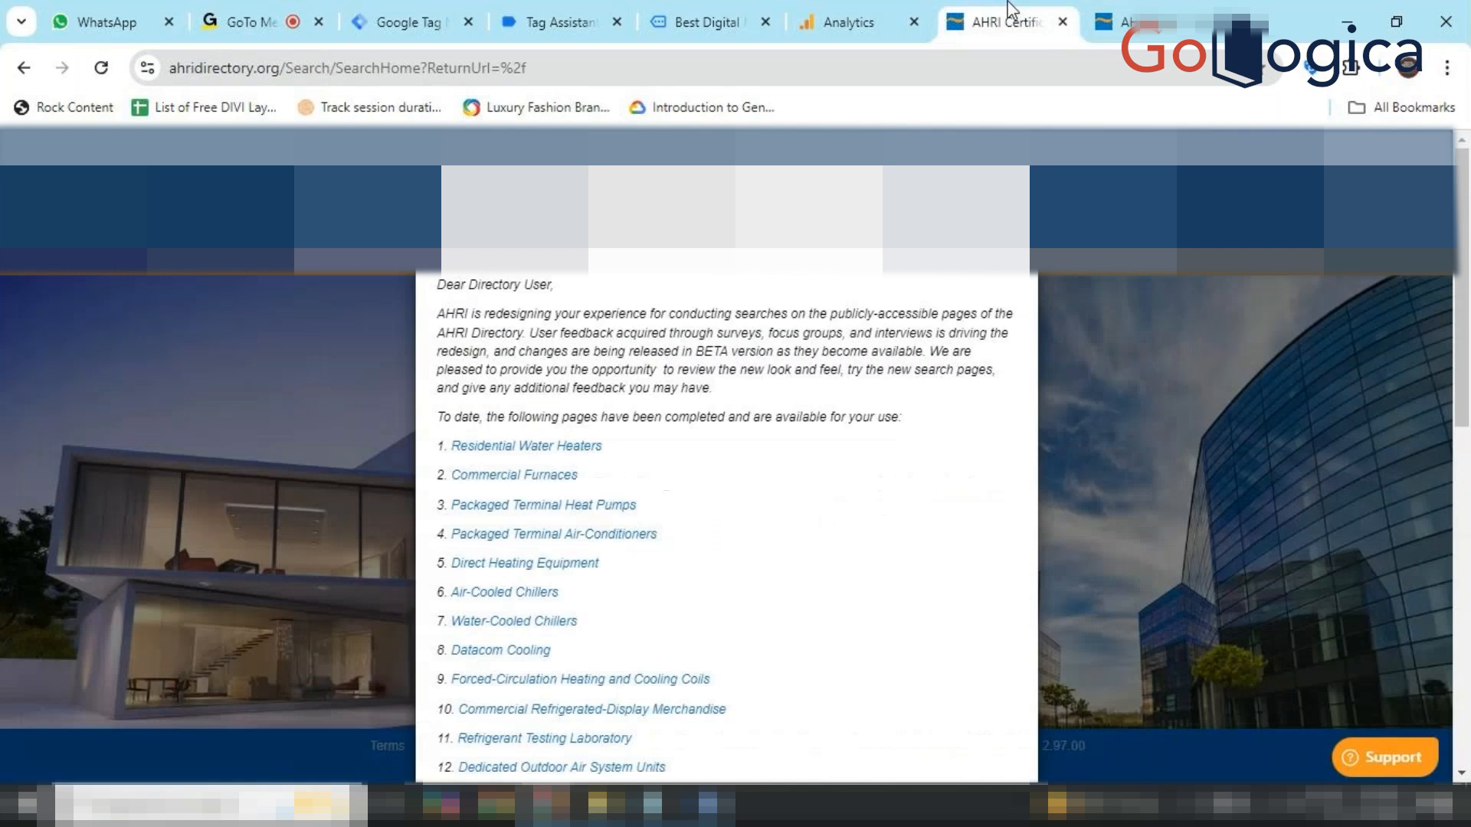
pyautogui.scroll(-10, 932, 509)
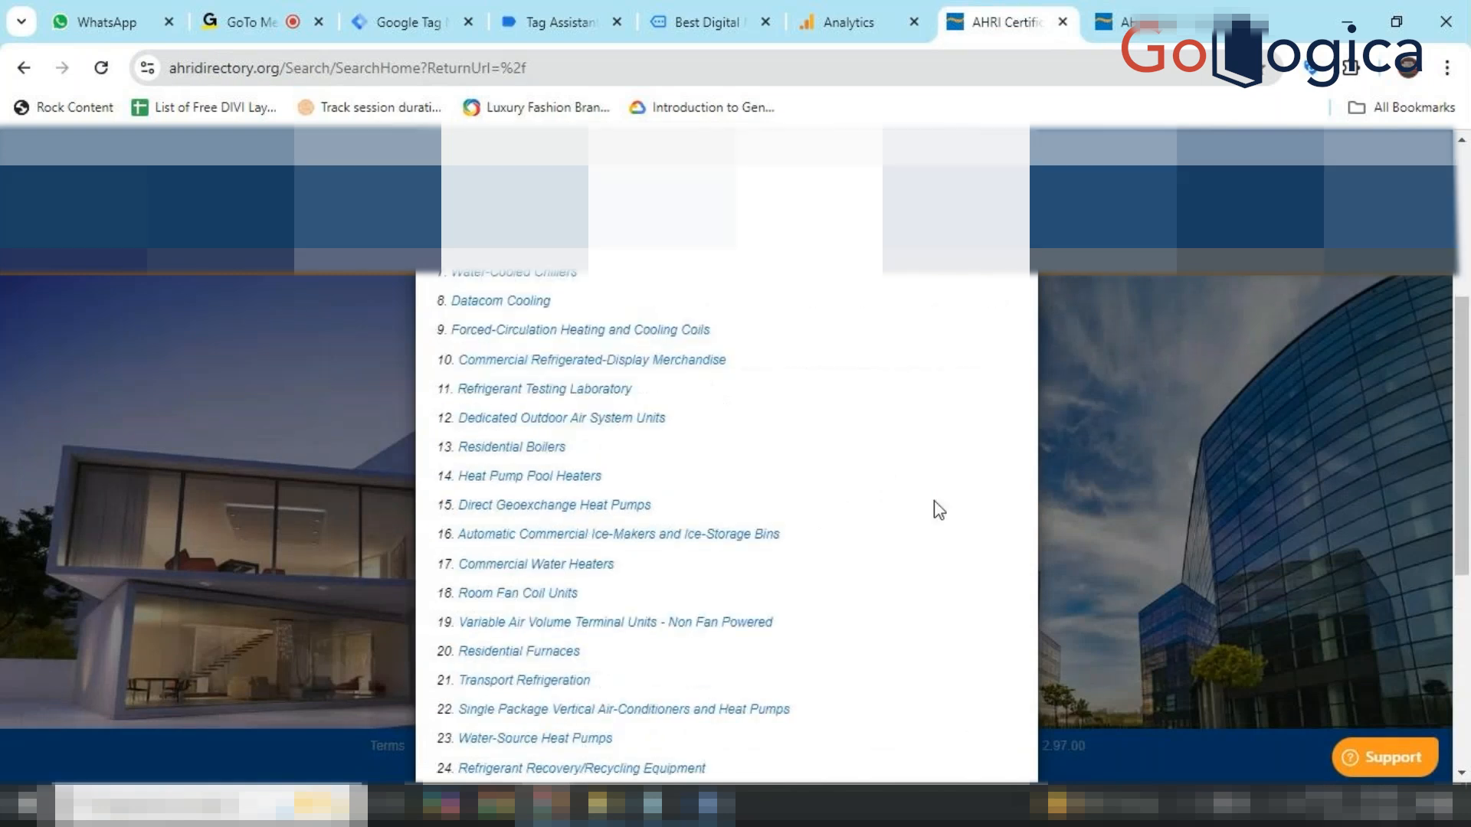
pyautogui.click(986, 728)
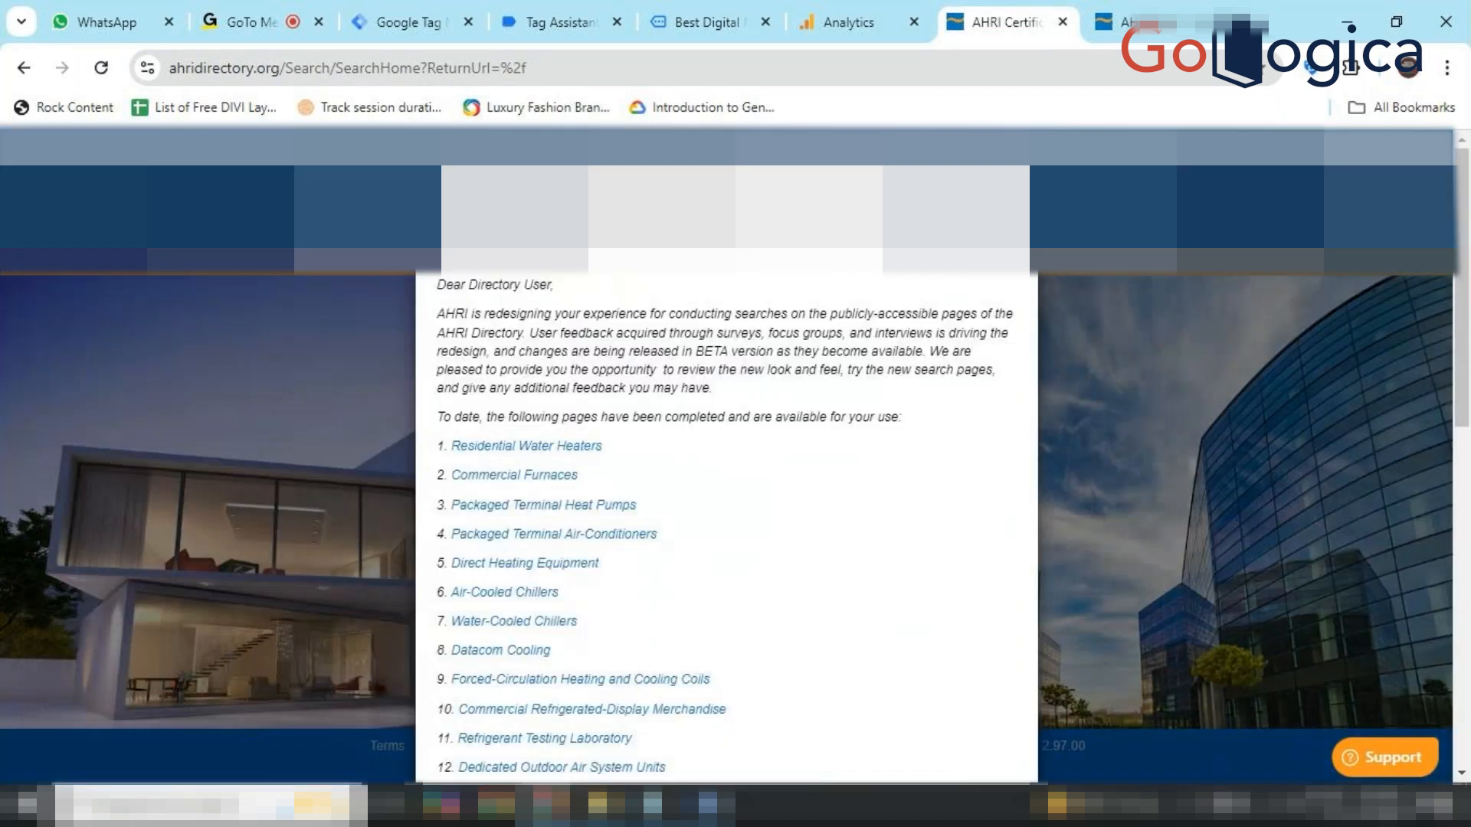
pyautogui.click(552, 447)
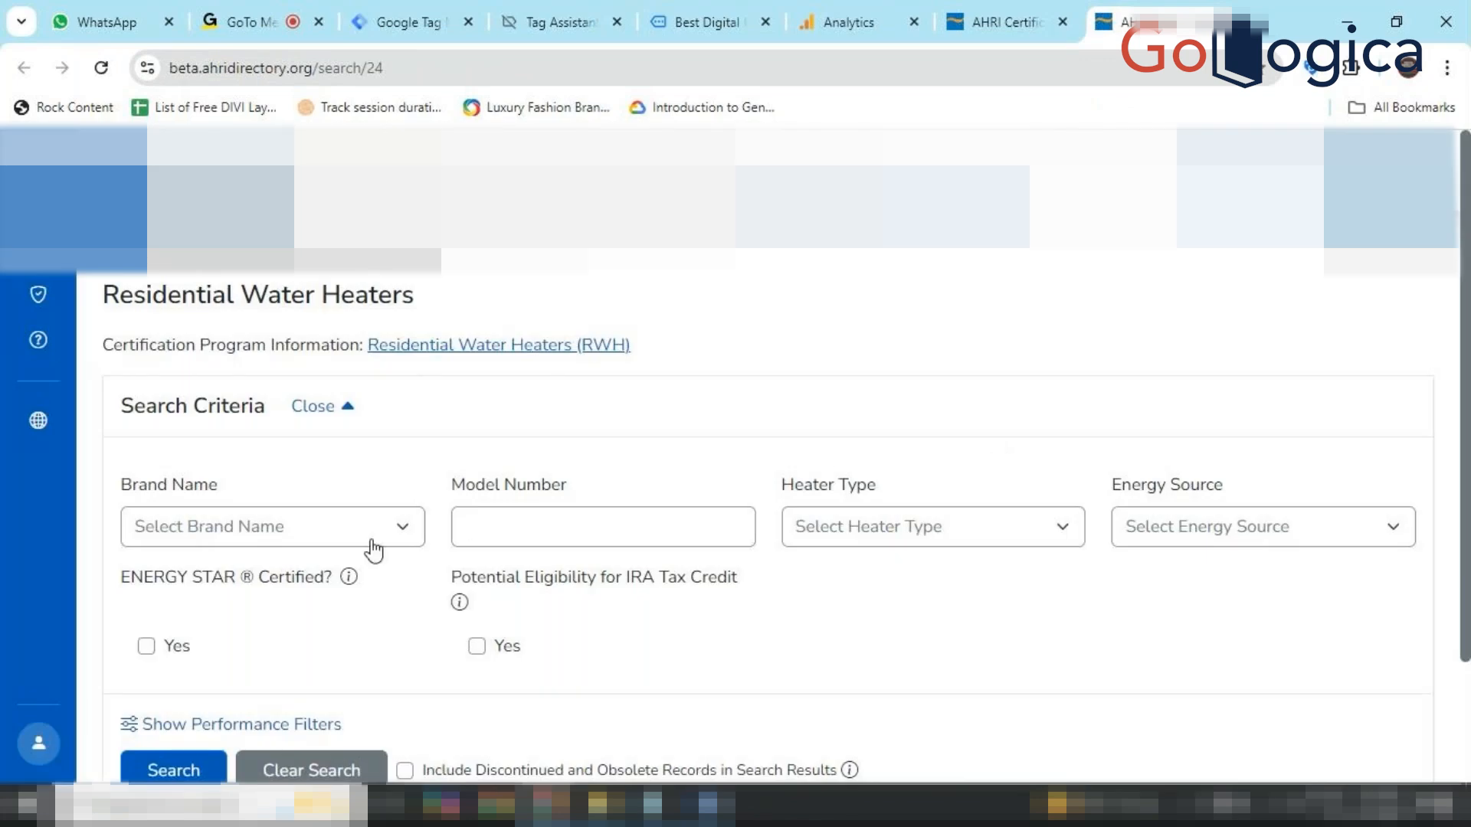
# Open and close the Brand Name, Heater Type and Energy Source lists, then reopen Energy Source.
pyautogui.click(373, 545)
pyautogui.scroll(-3, 336, 610)
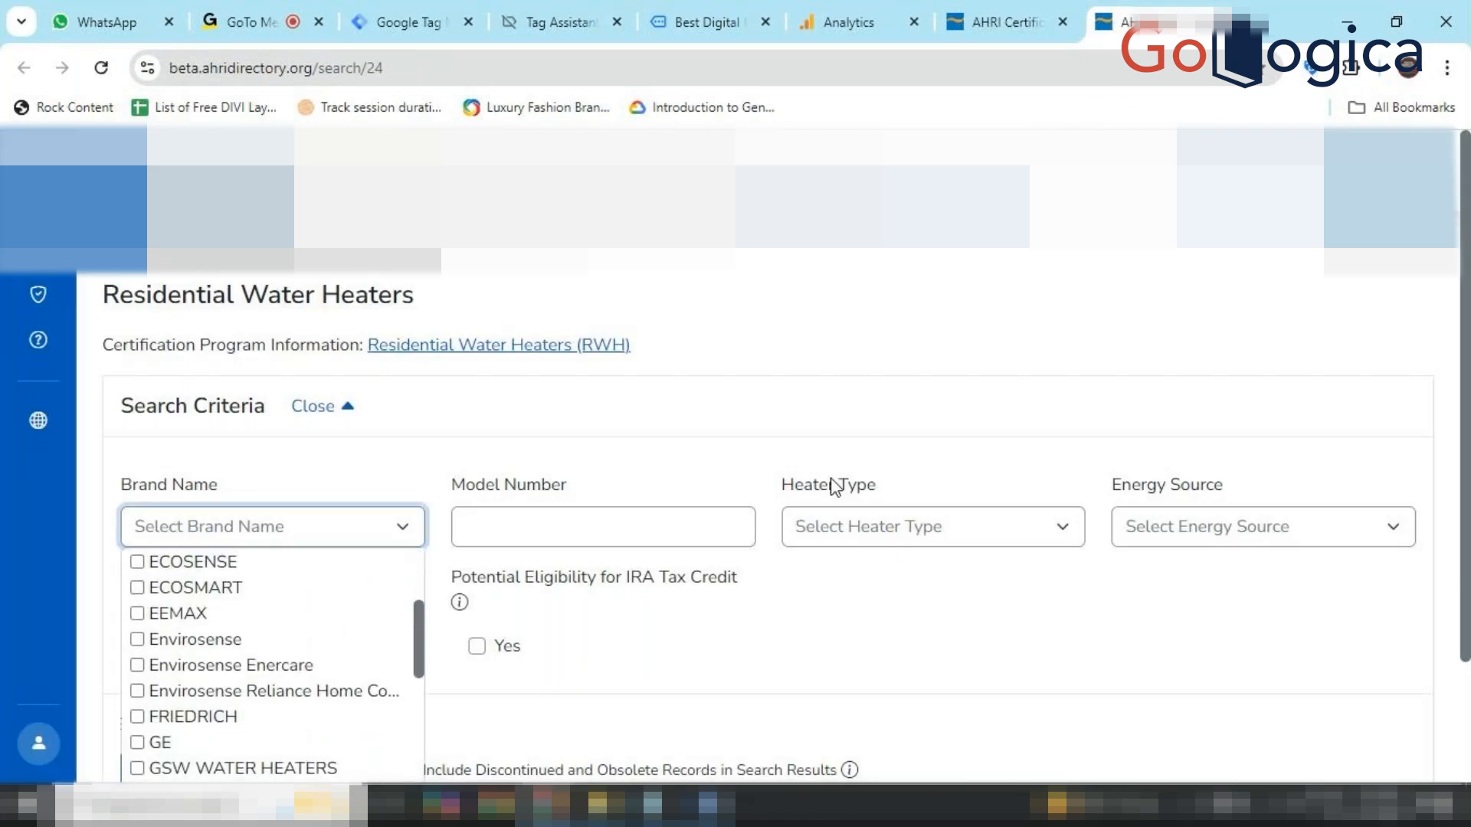
pyautogui.click(857, 497)
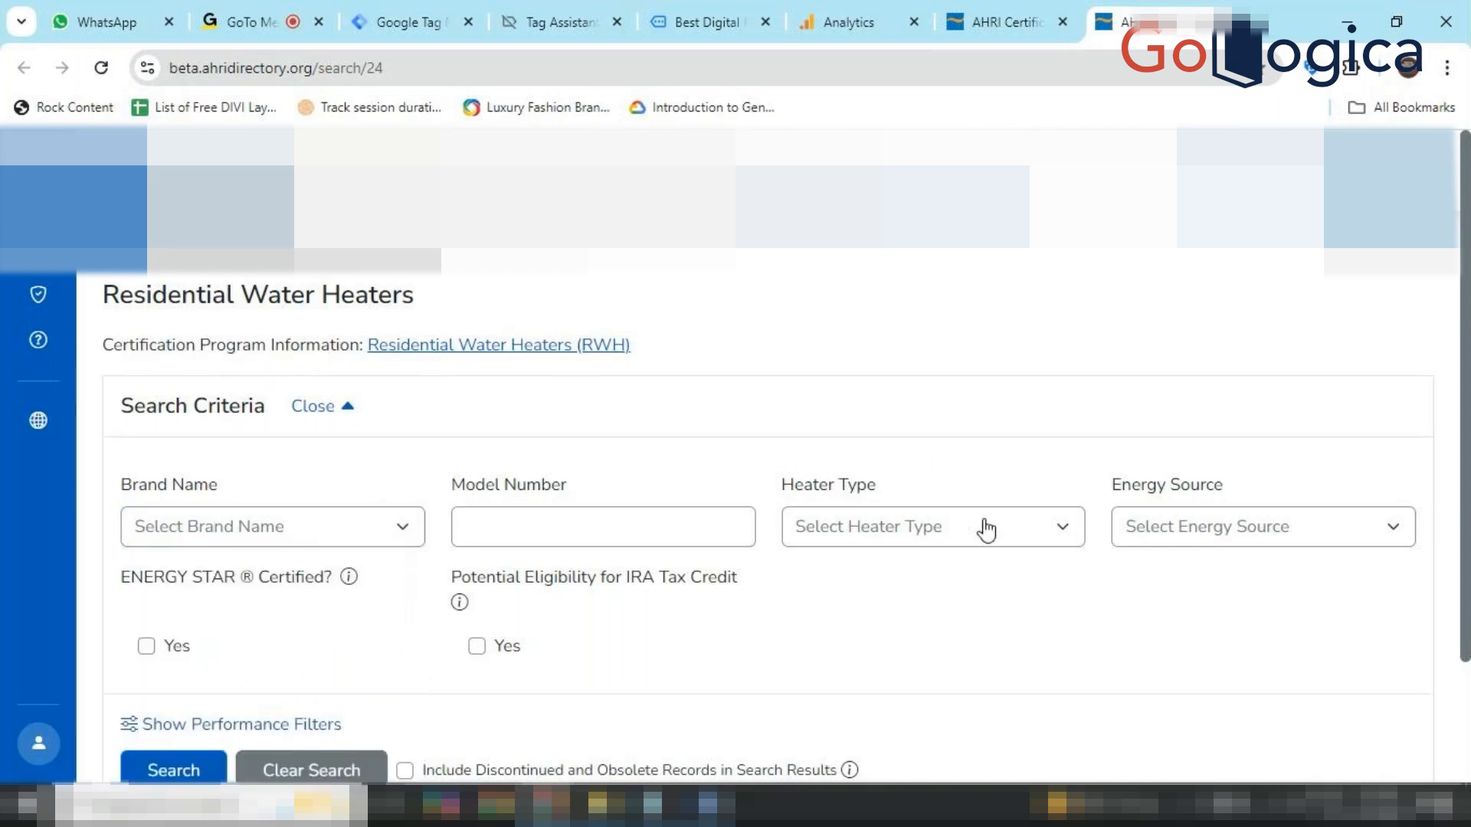
pyautogui.click(1011, 531)
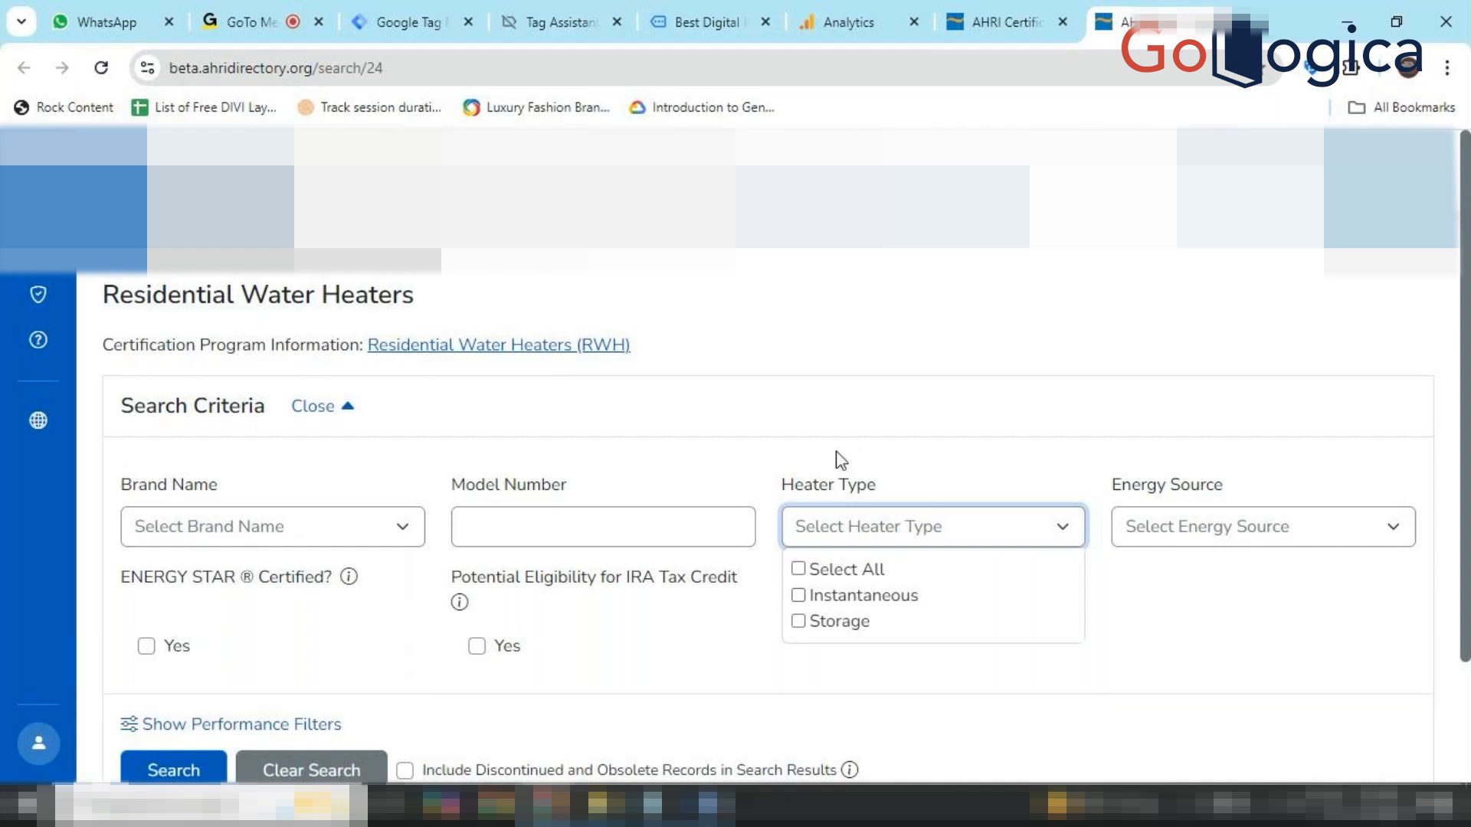
pyautogui.click(985, 453)
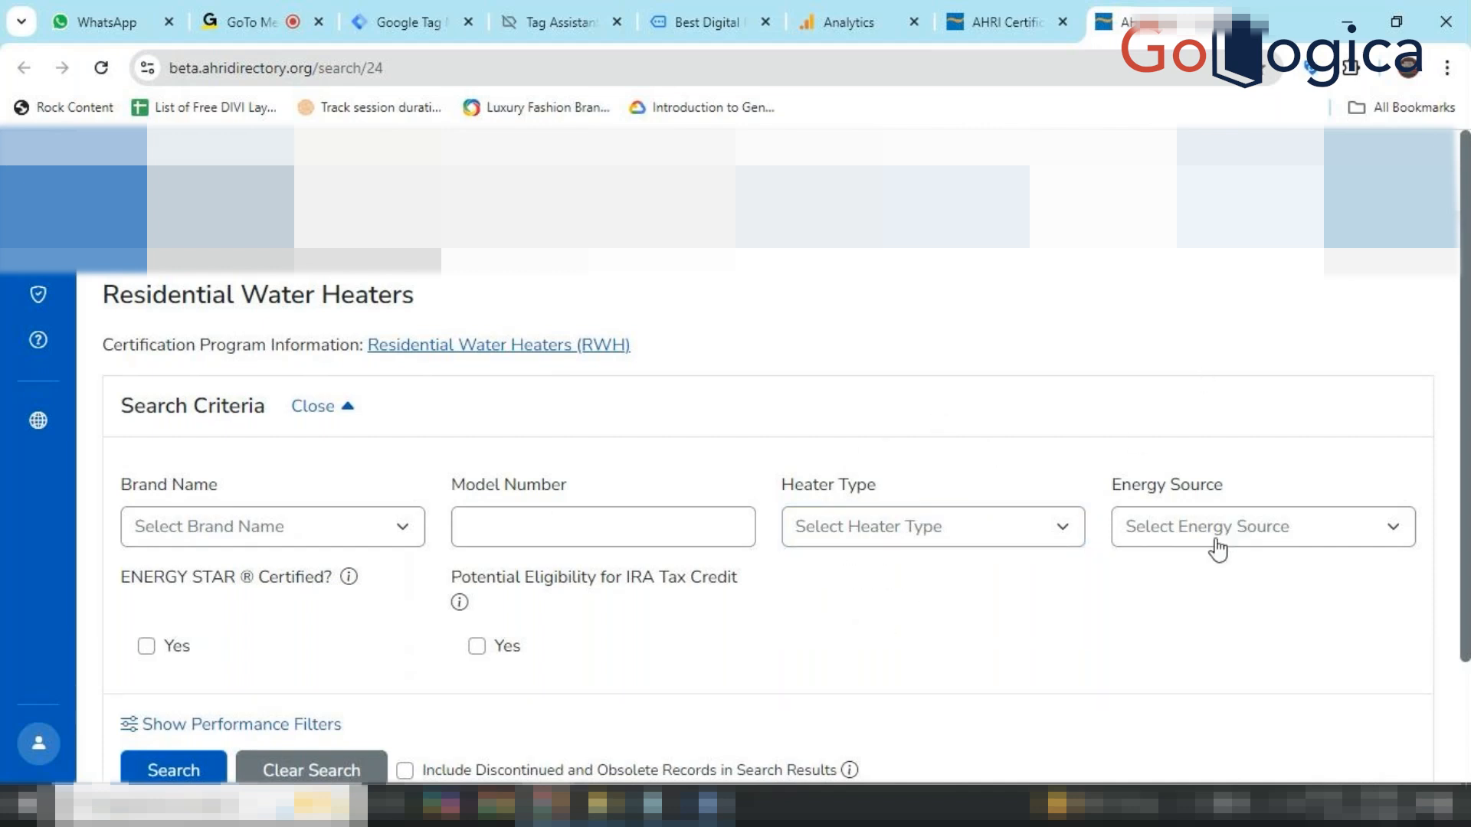
pyautogui.click(1337, 527)
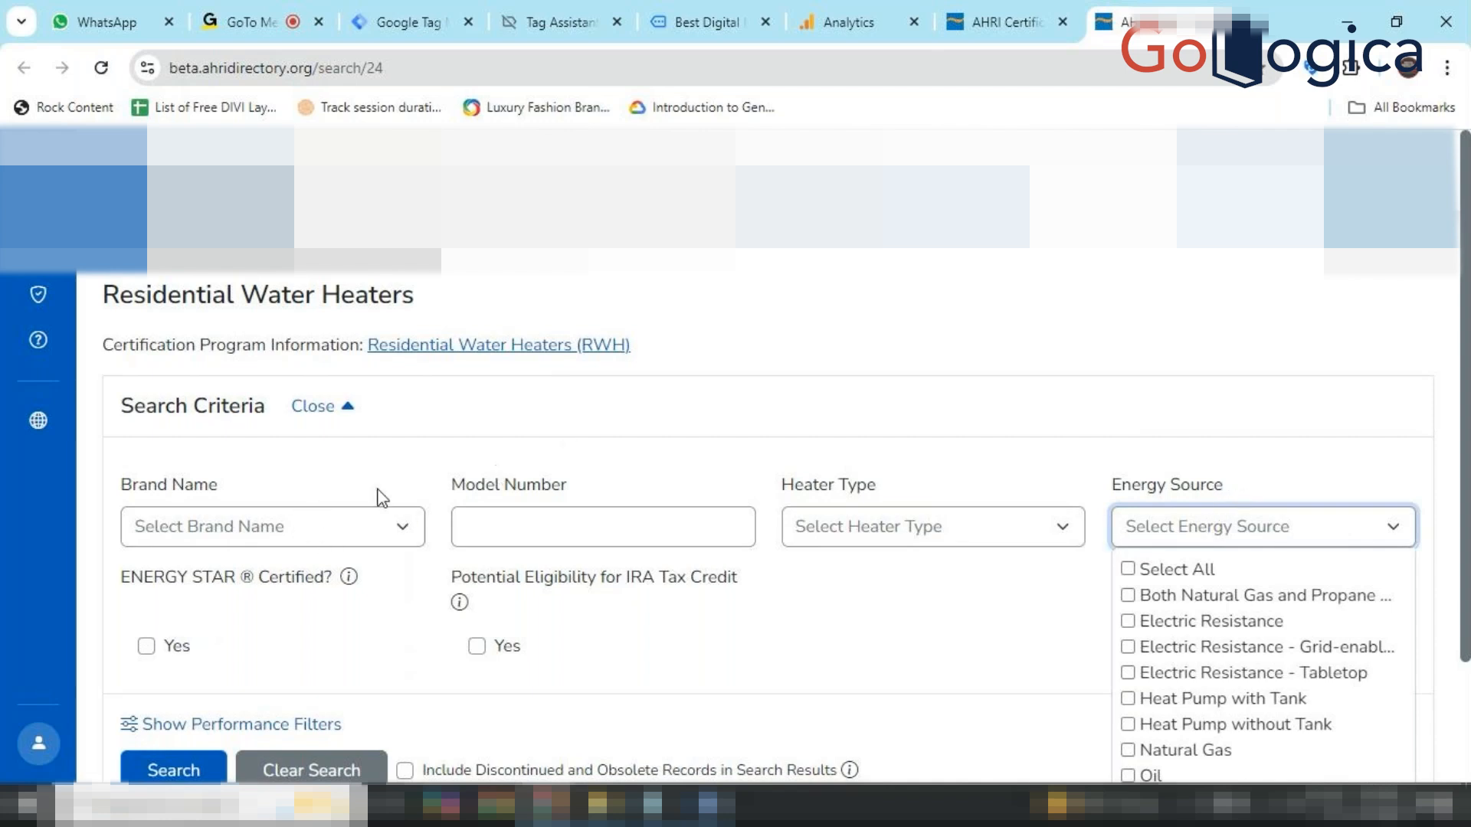
pyautogui.click(934, 469)
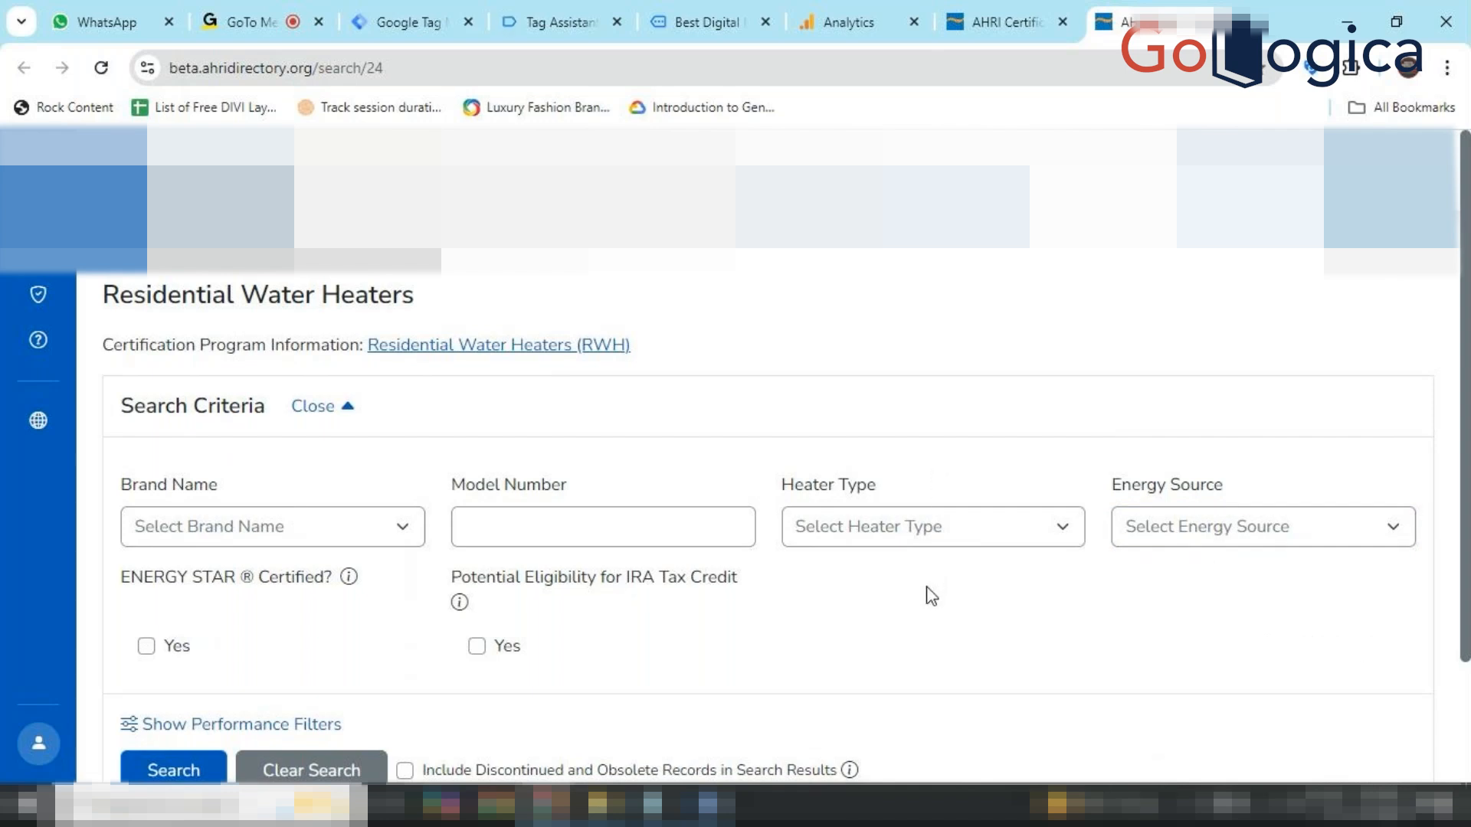
pyautogui.scroll(-1, 931, 596)
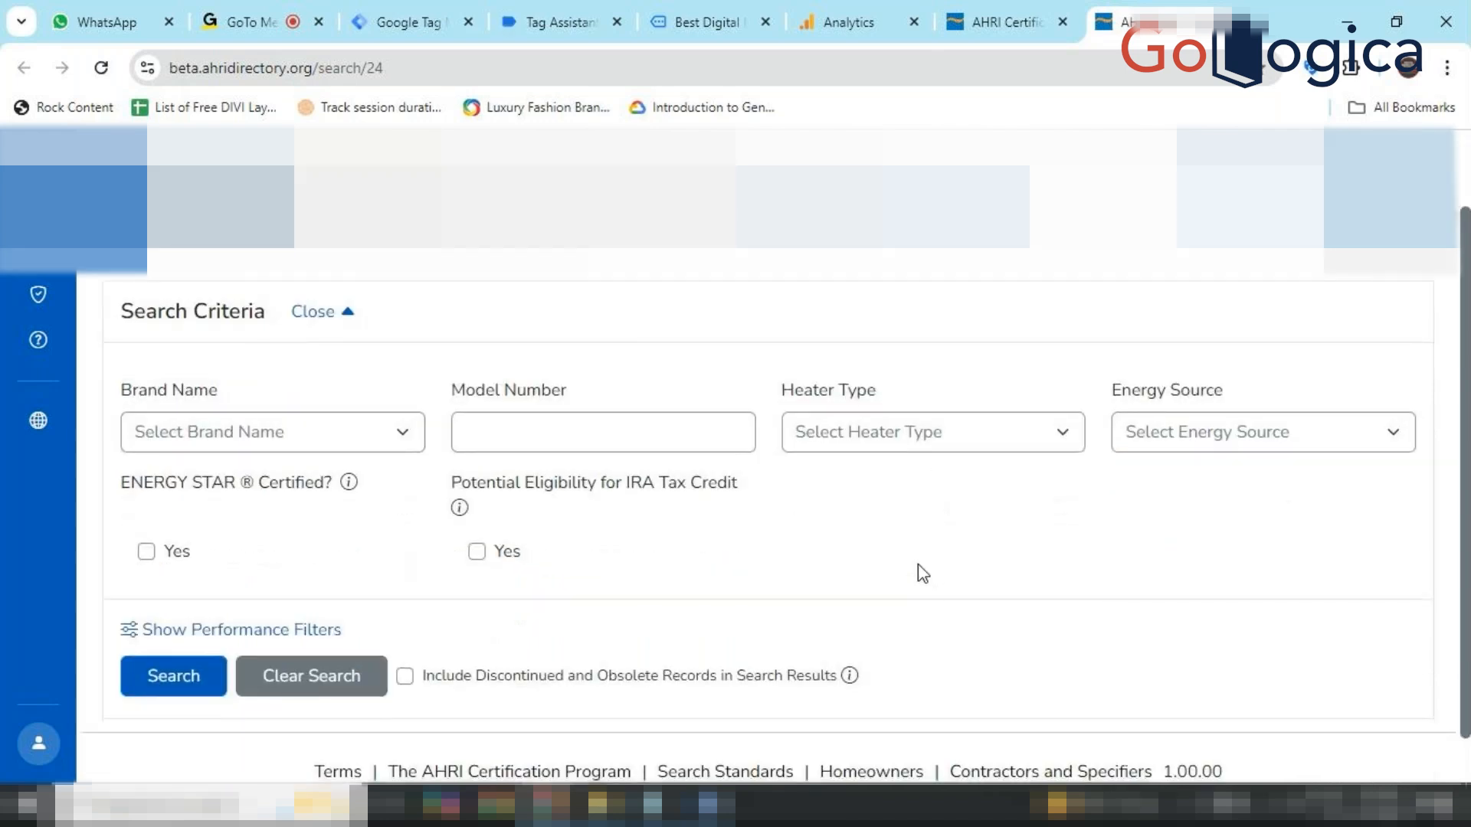
pyautogui.click(1170, 438)
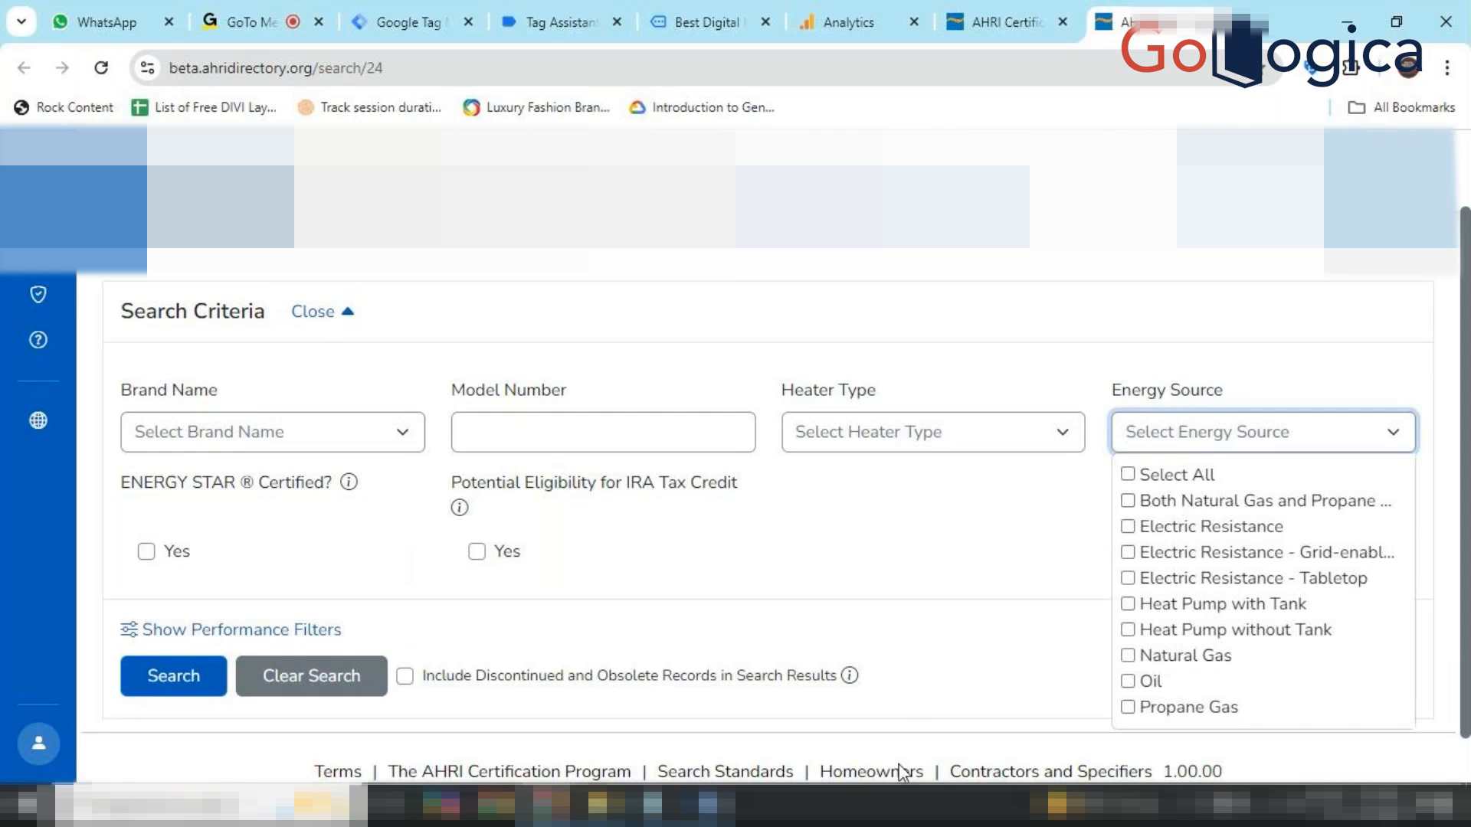
# Copy the parameter name heater_type from the Tracking Dropdown notes, then minimize Word.
pyautogui.click(706, 805)
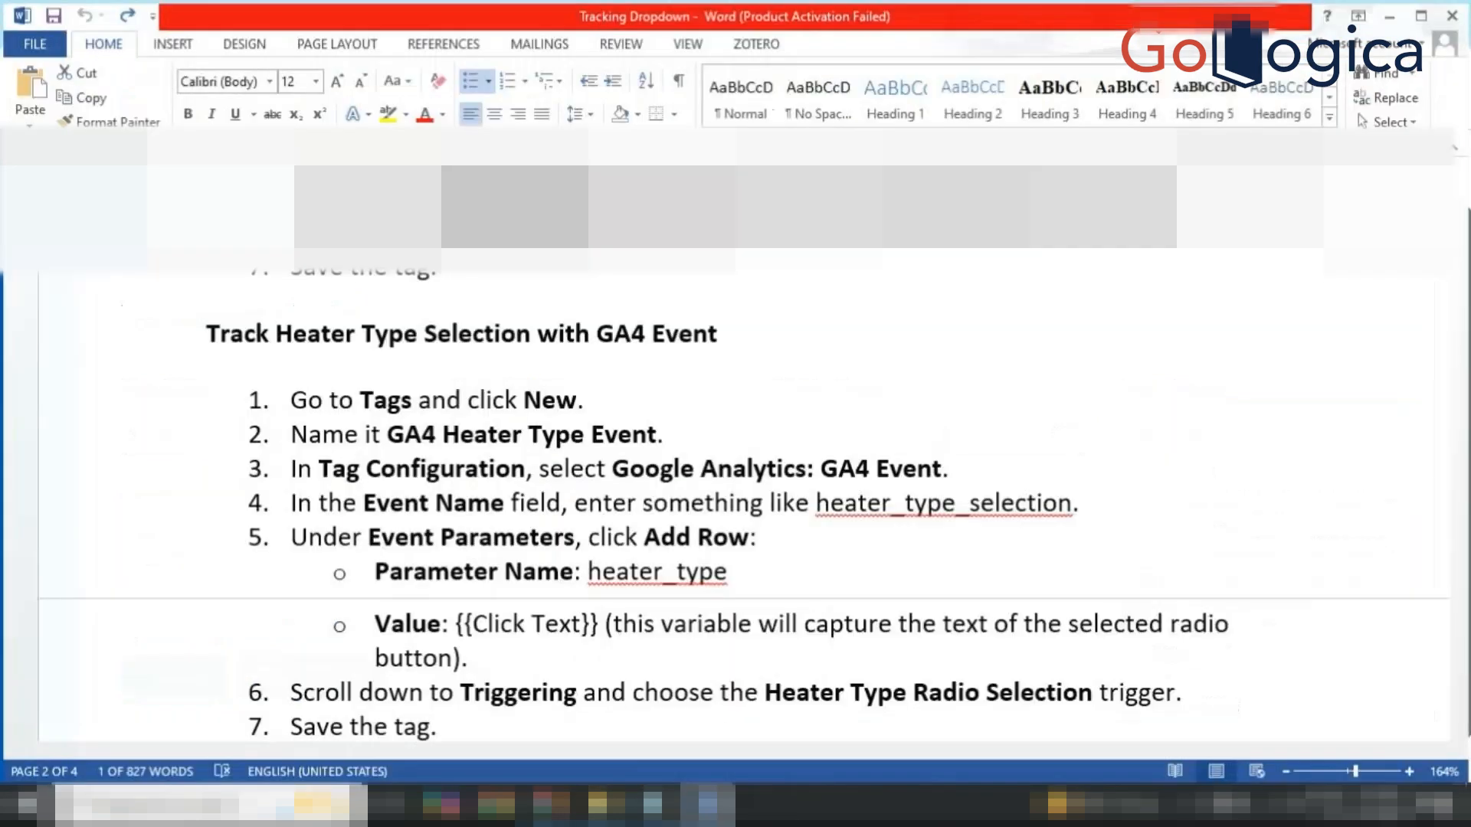
pyautogui.doubleClick(655, 570)
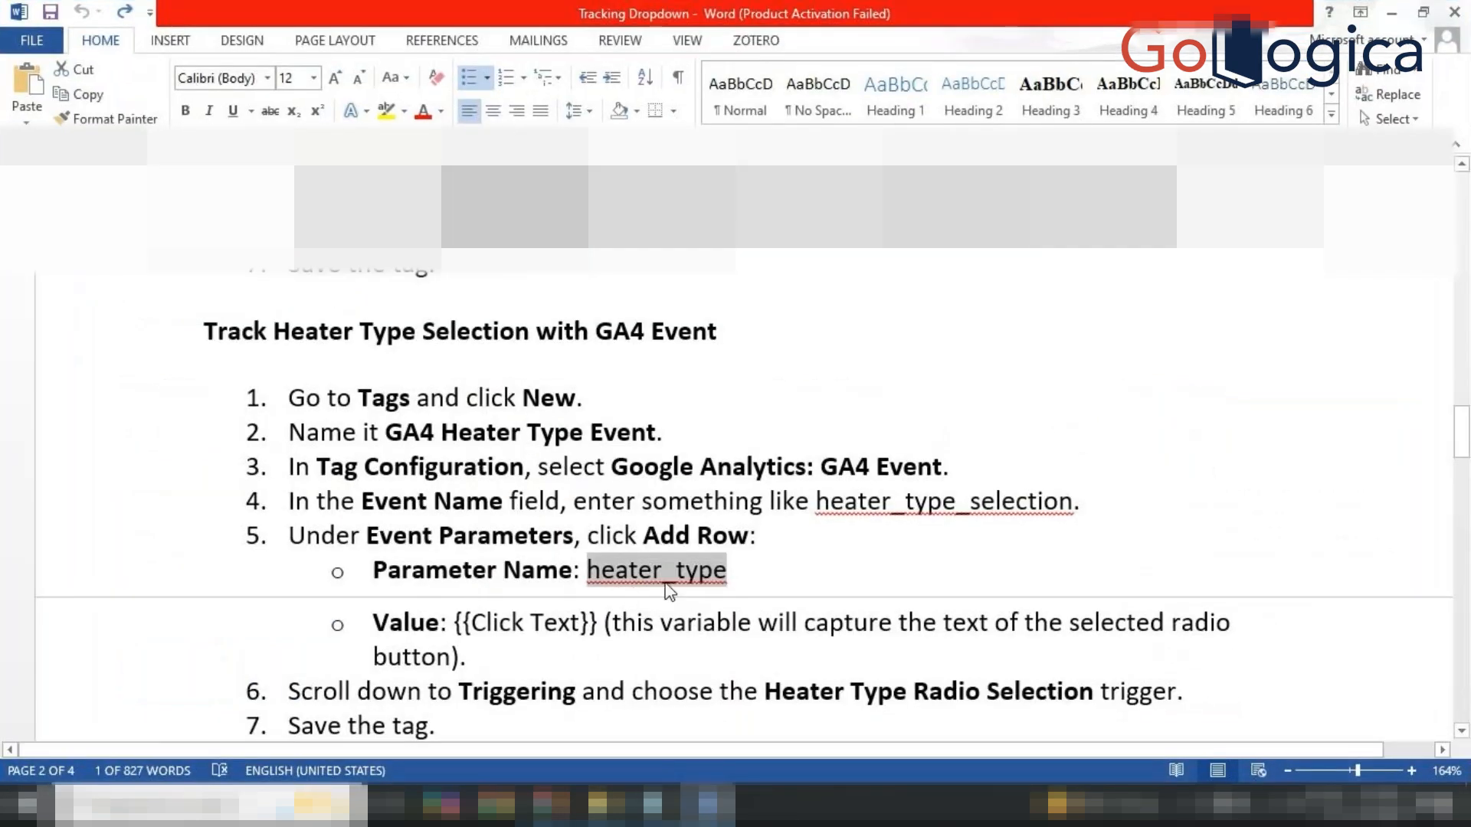
pyautogui.hotkey('ctrl', 'c')
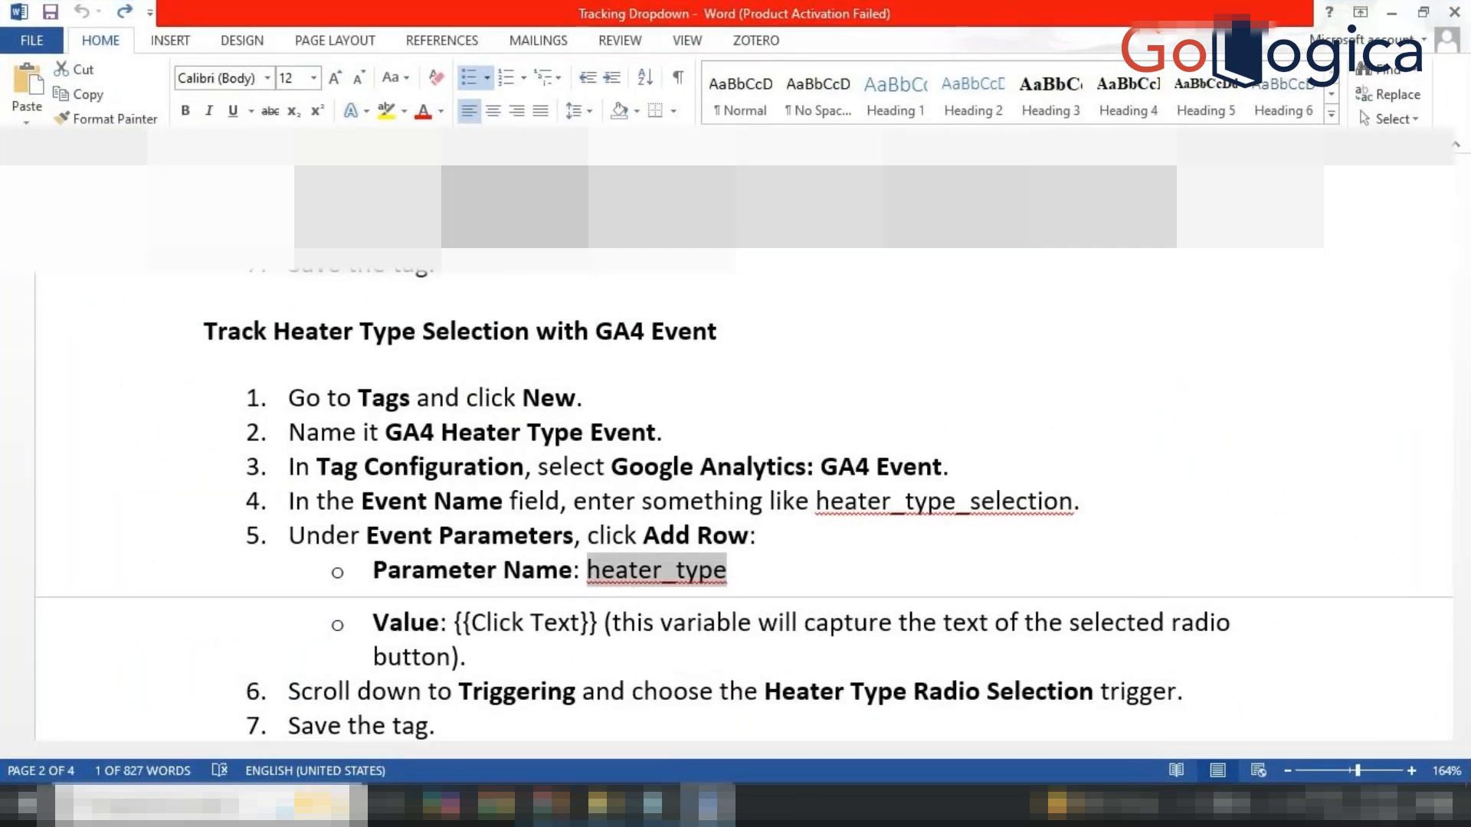
pyautogui.click(707, 804)
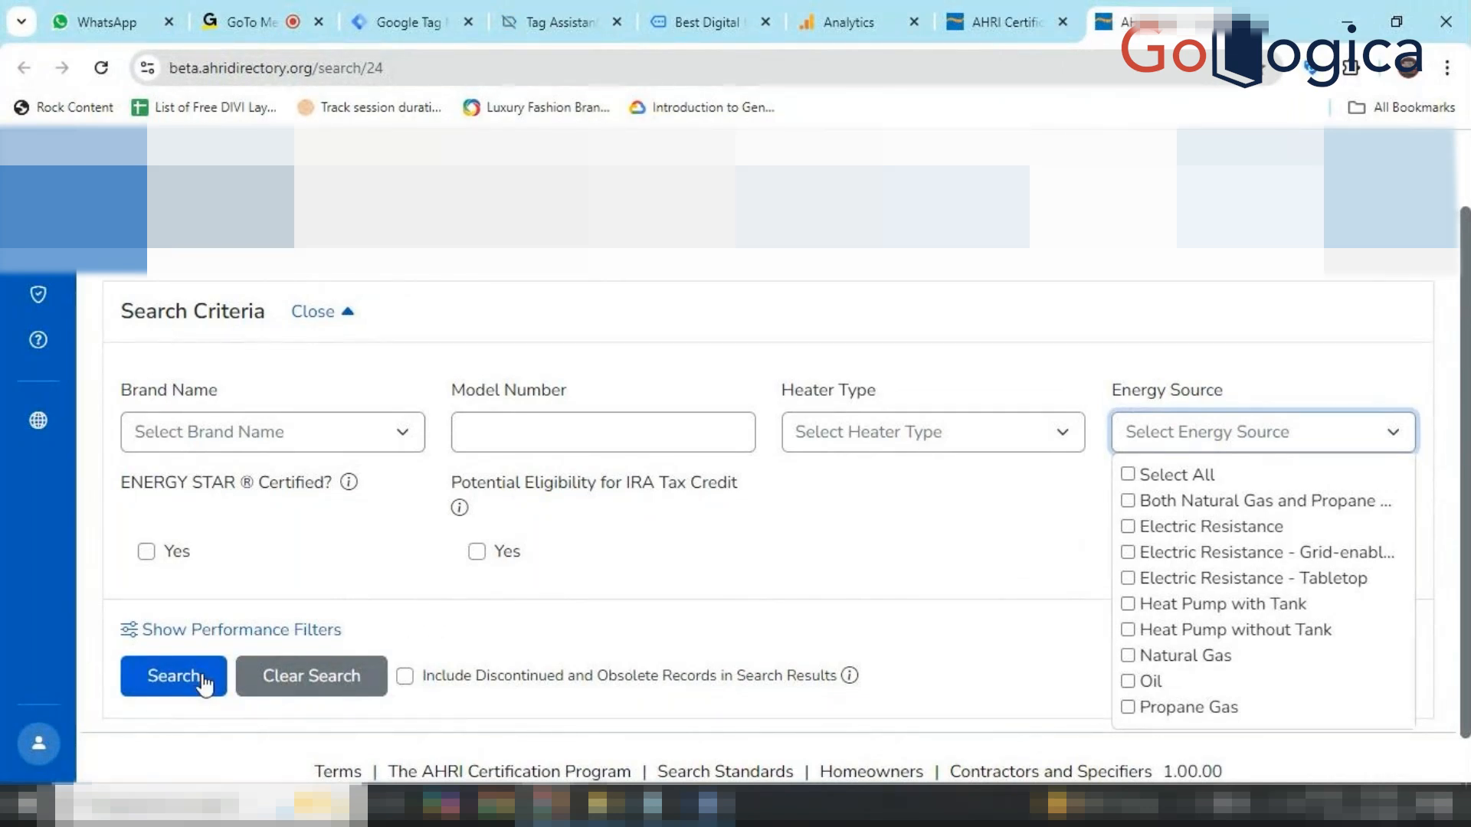
# Check the Heater Type and Brand Name dropdowns, then close the lists.
pyautogui.click(887, 436)
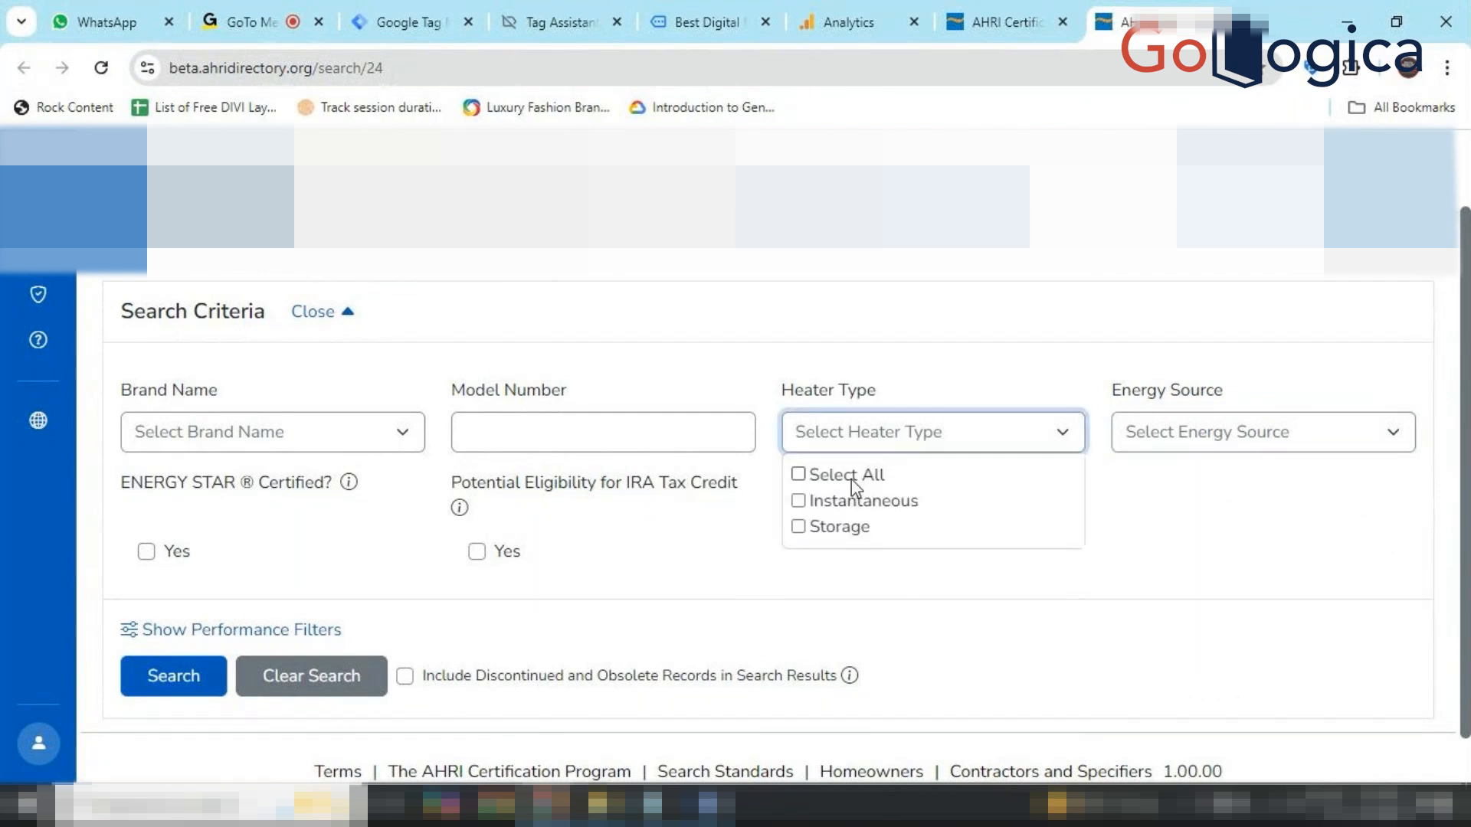
pyautogui.click(416, 439)
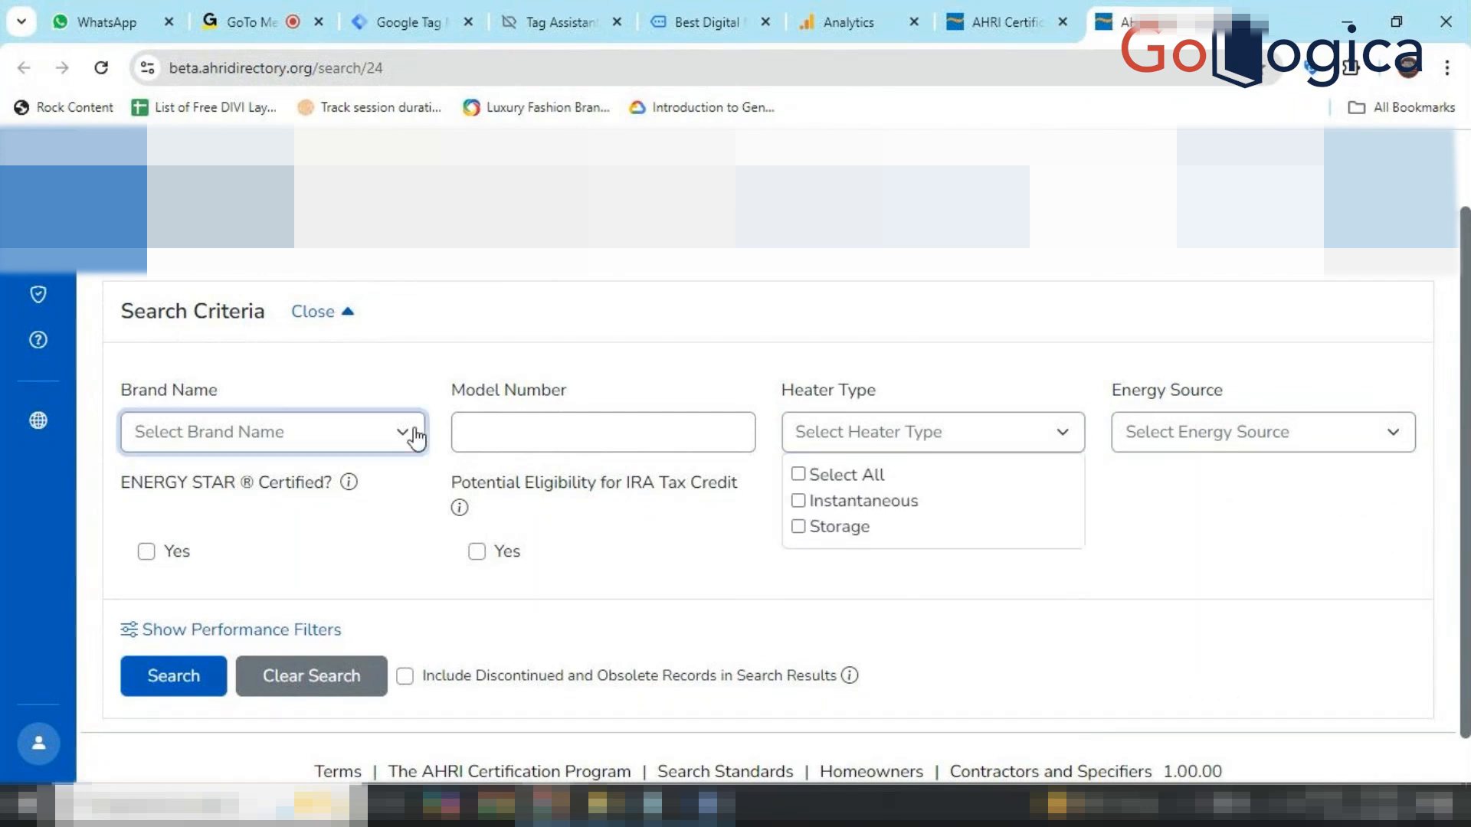
pyautogui.click(583, 435)
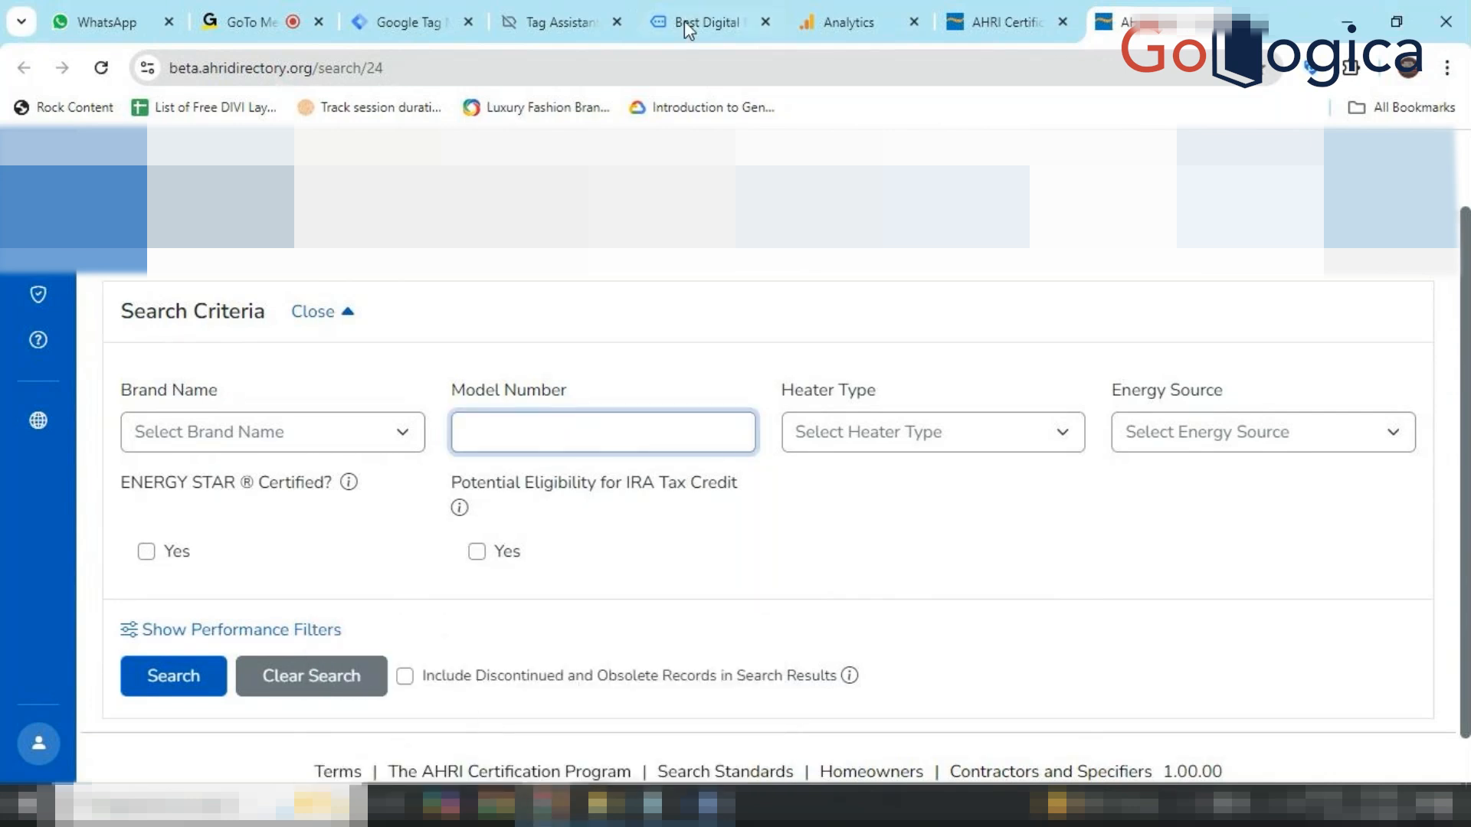
# Review the Brand Selection Event tag's brand_selection event and brand_name parameter in Tag Manager.
pyautogui.click(406, 21)
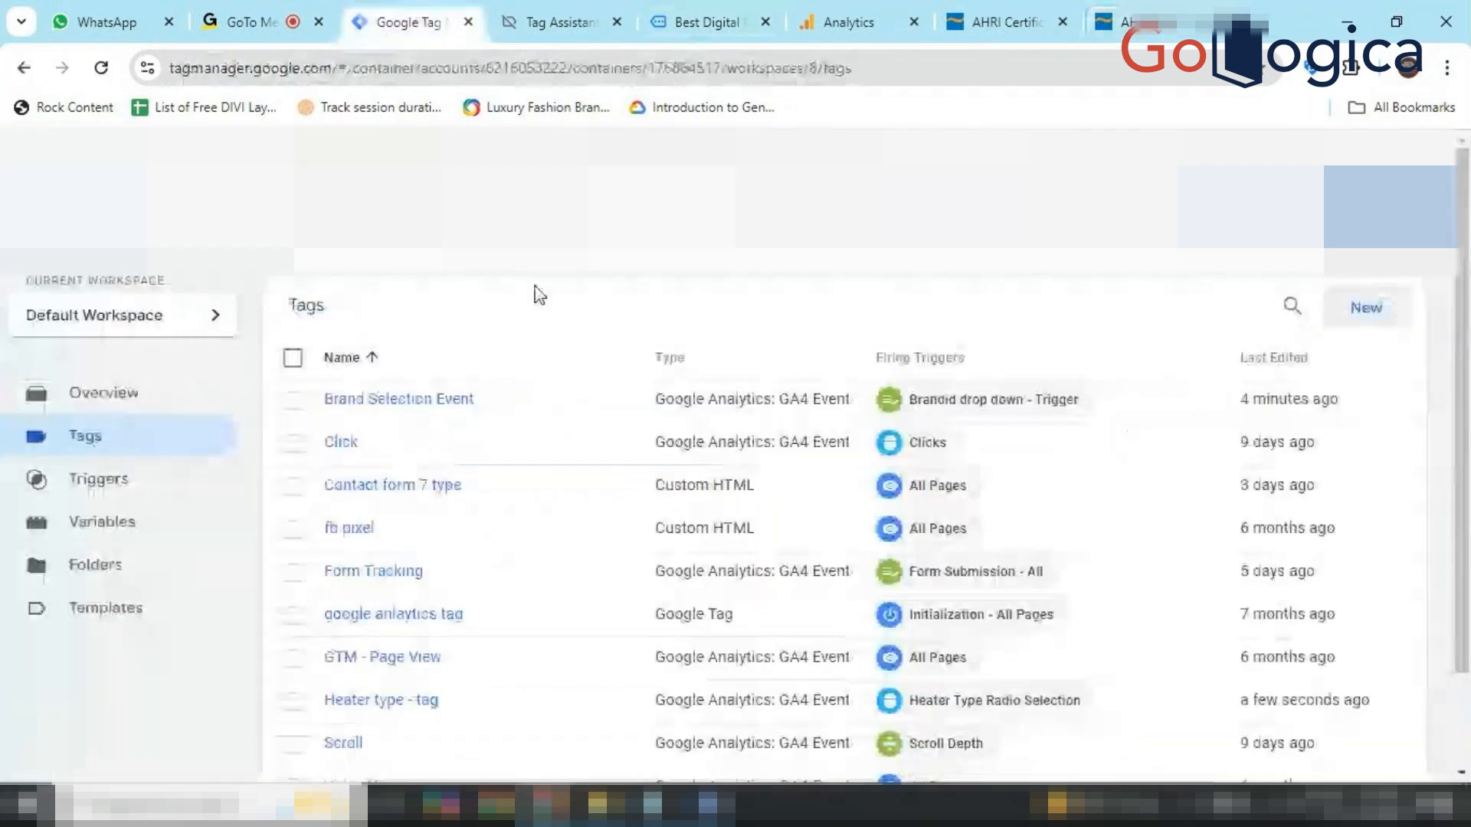
pyautogui.click(446, 405)
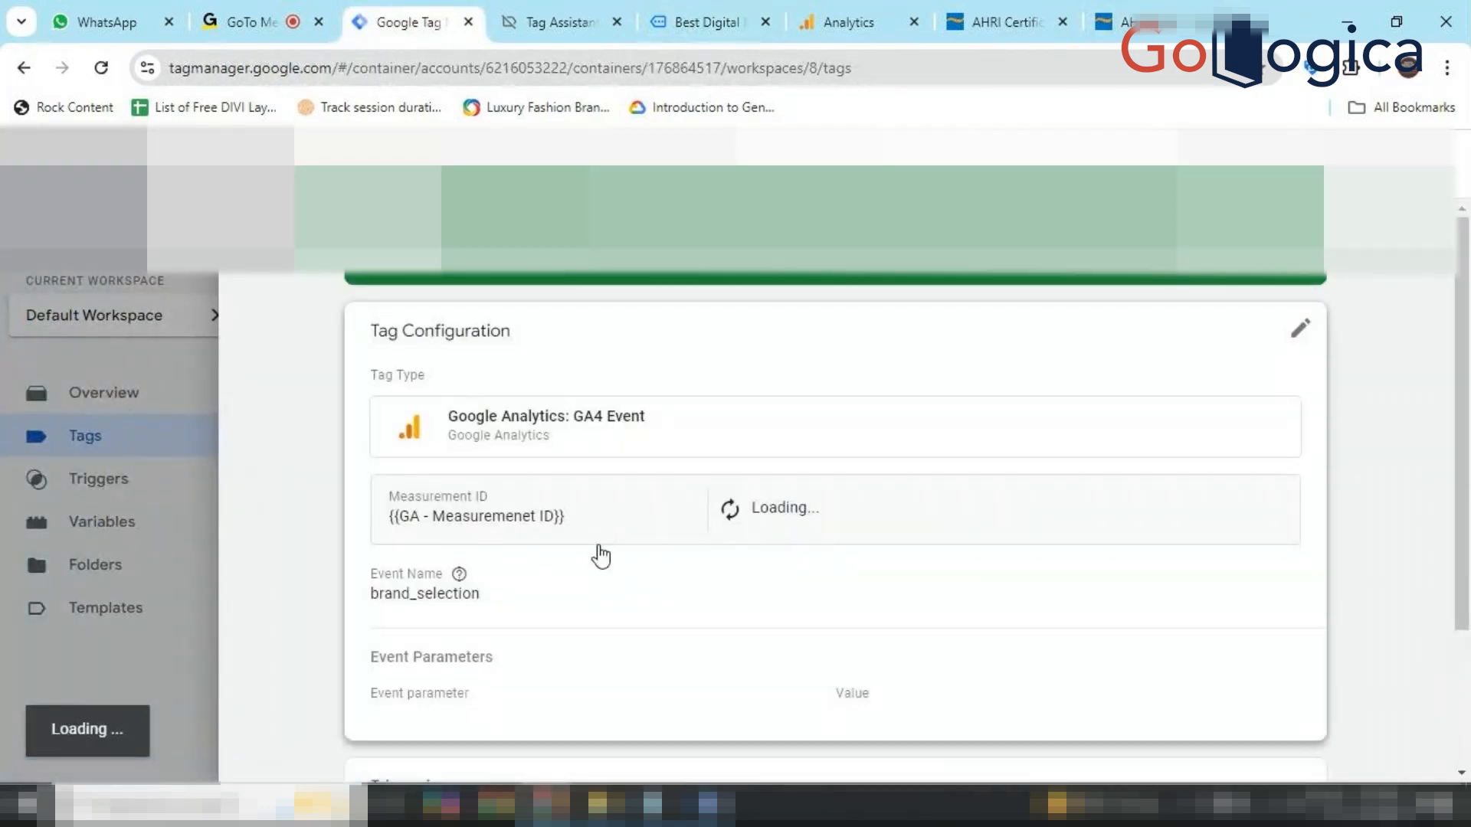
pyautogui.scroll(-1, 600, 556)
pyautogui.scroll(-2, 600, 557)
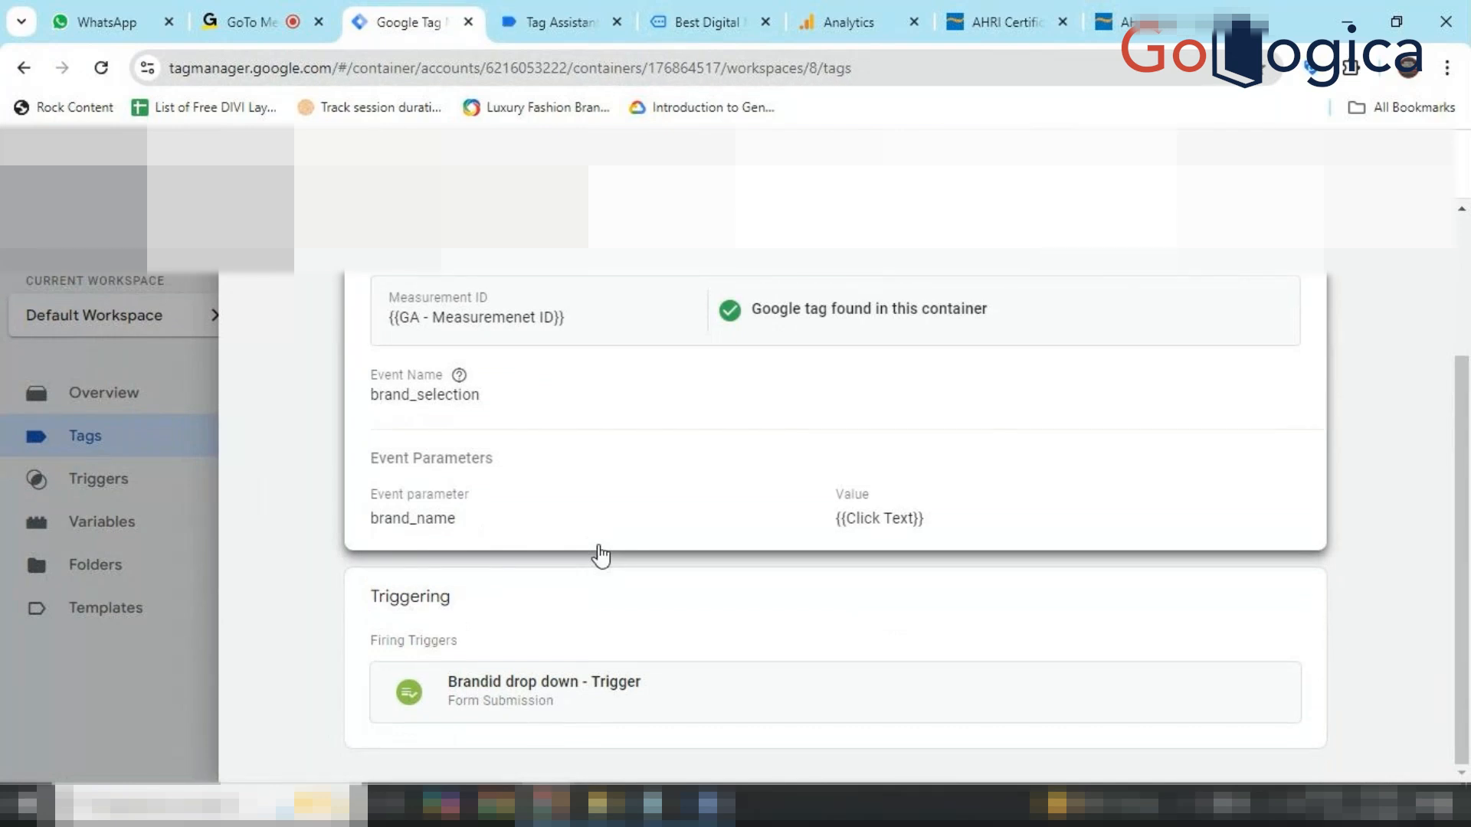
pyautogui.click(249, 162)
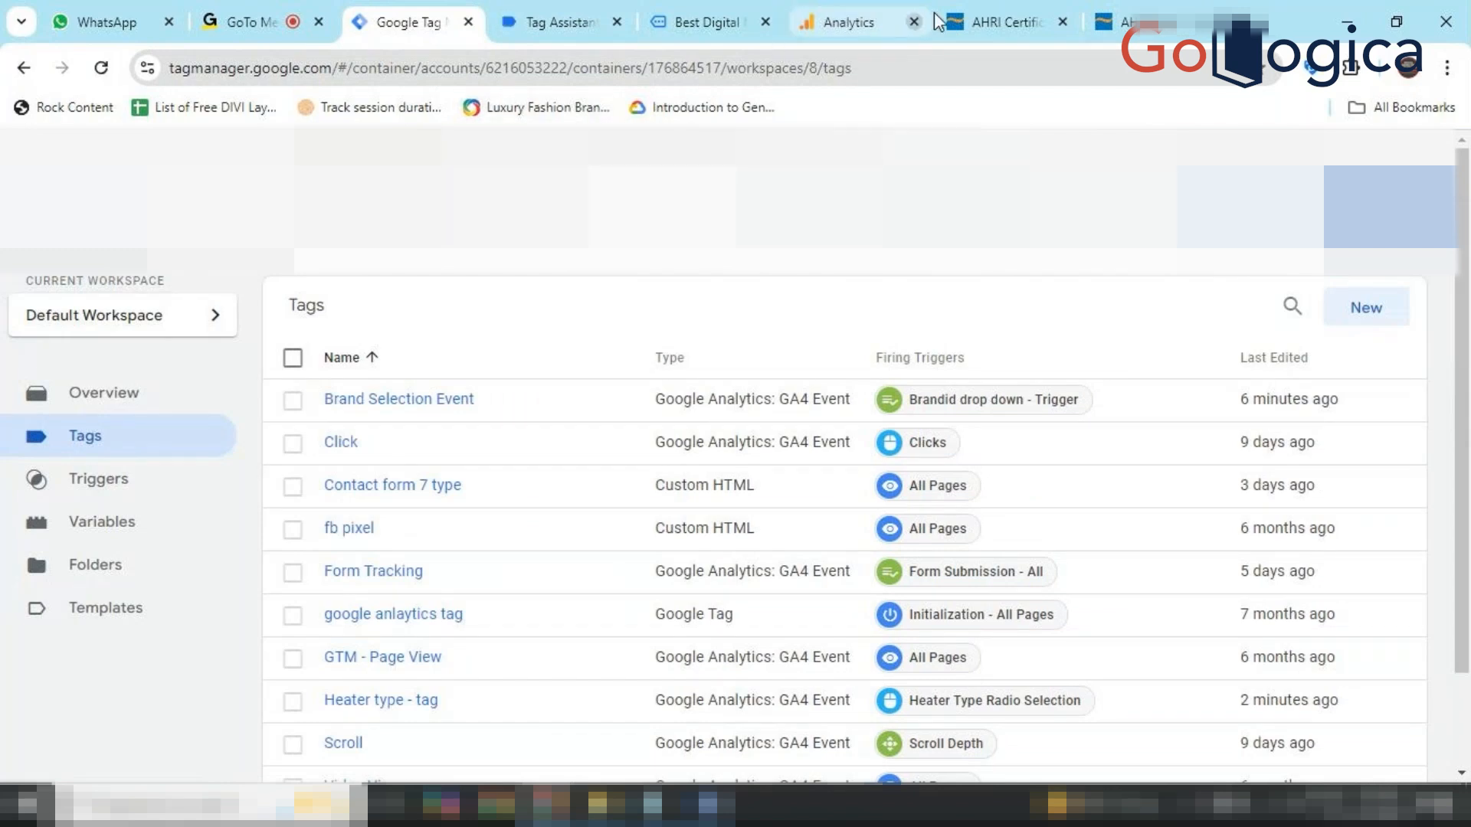
pyautogui.click(1023, 11)
# Open a blank tab, then inspect the AHRI search form to show its HTML in DevTools.
pyautogui.hotkey('ctrl', 't')
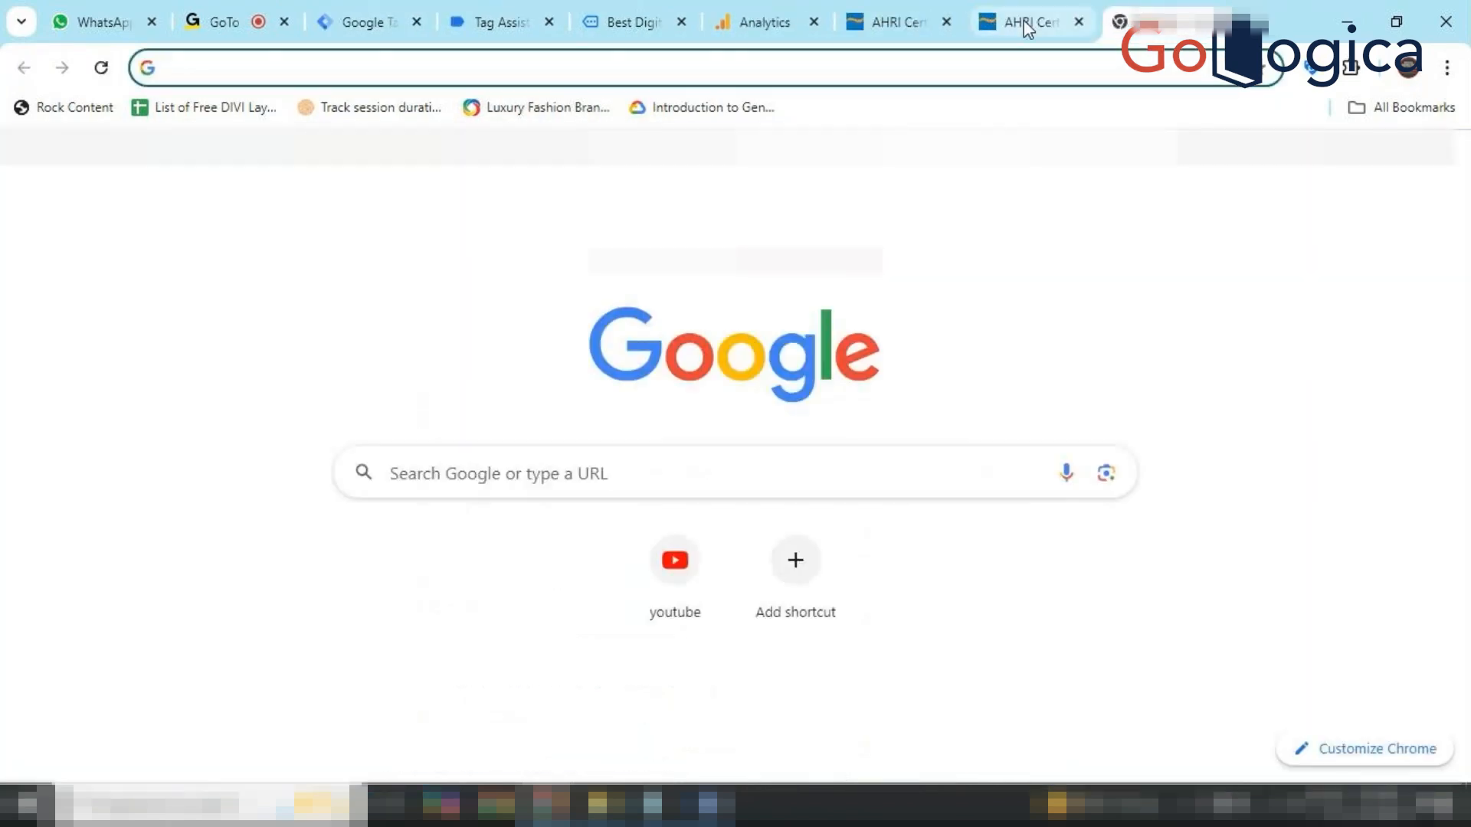
pyautogui.click(1026, 27)
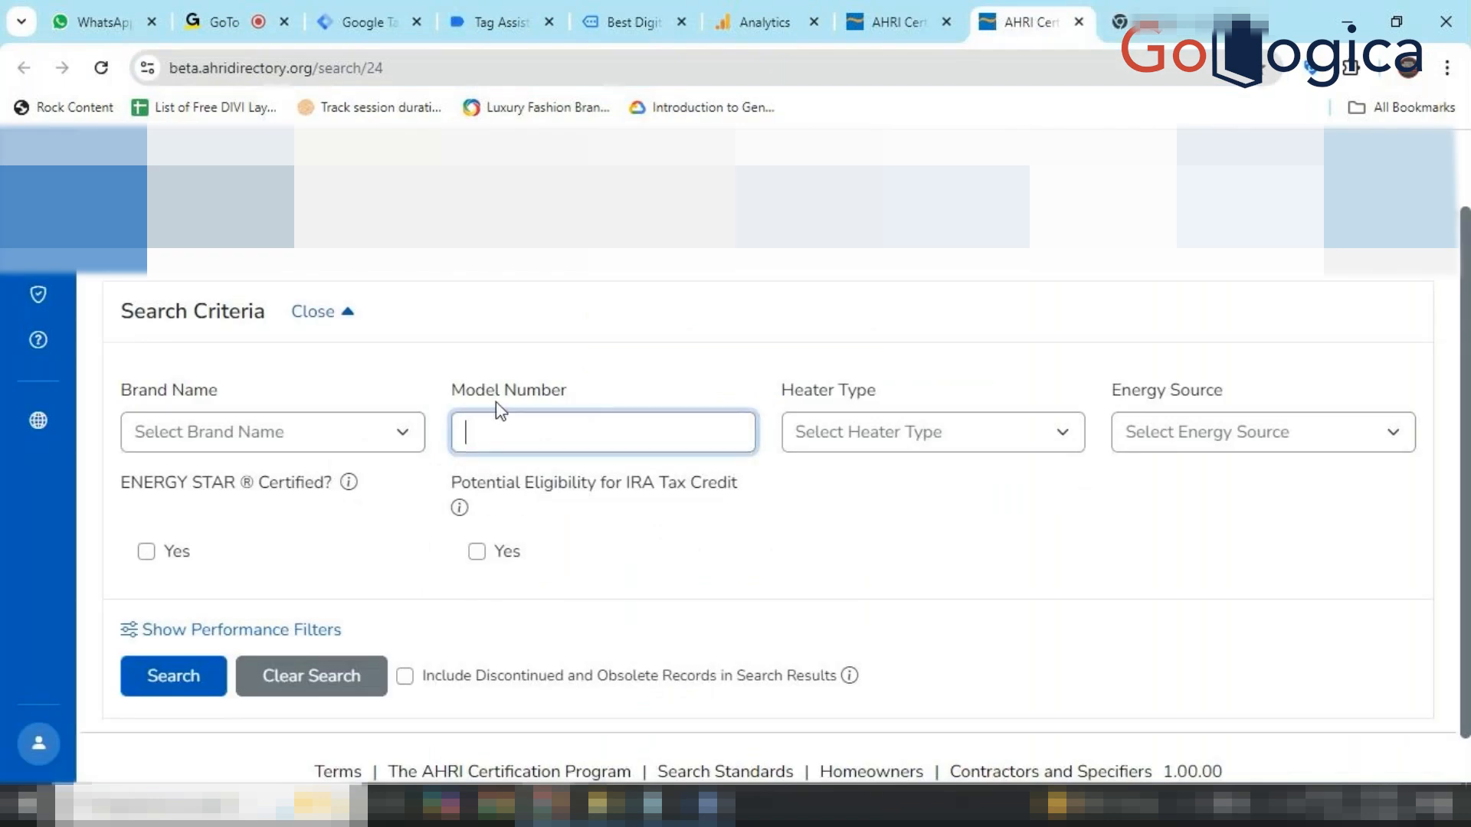
pyautogui.rightClick(420, 402)
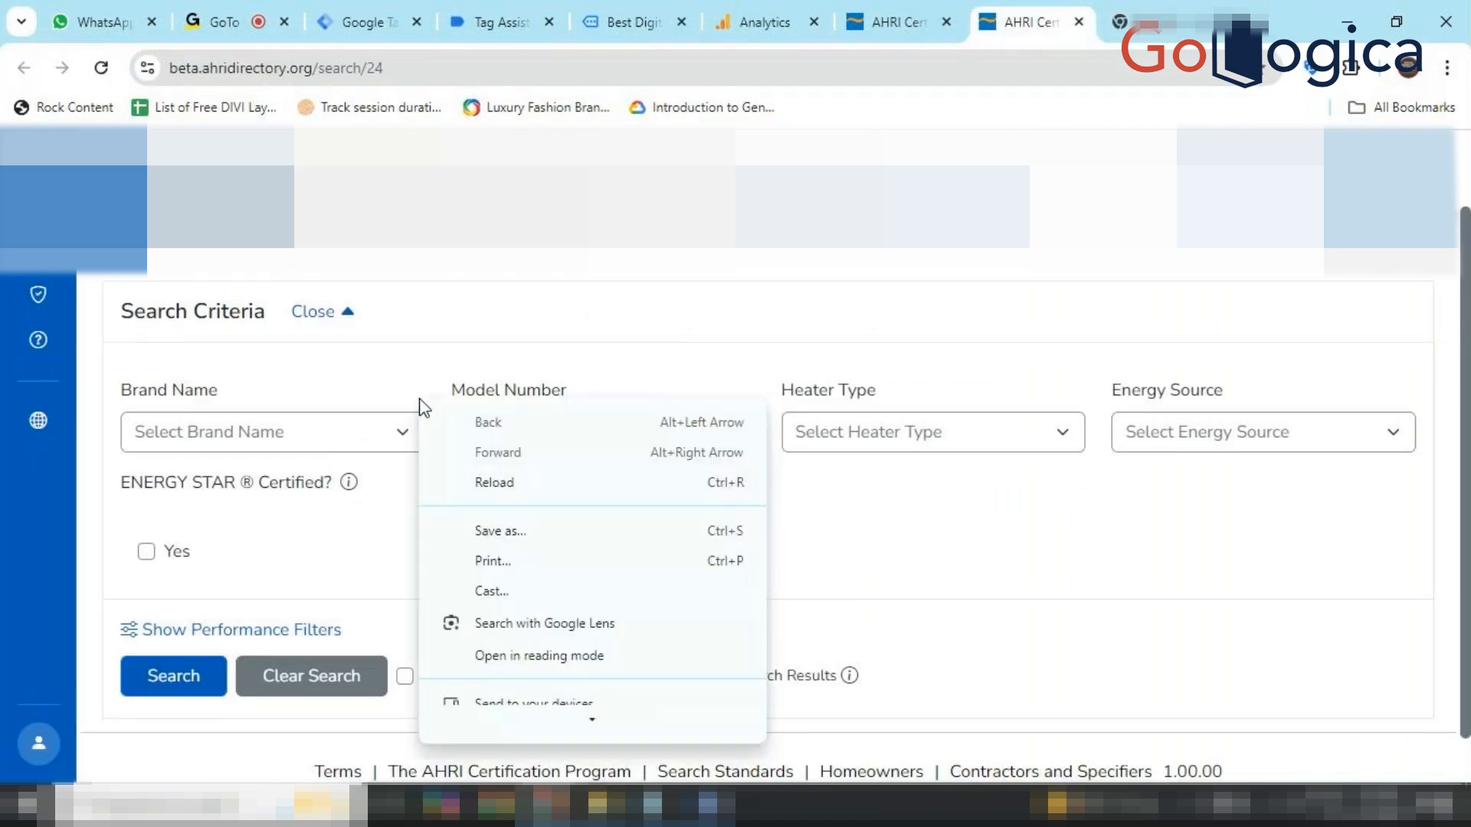
pyautogui.scroll(-5, 536, 674)
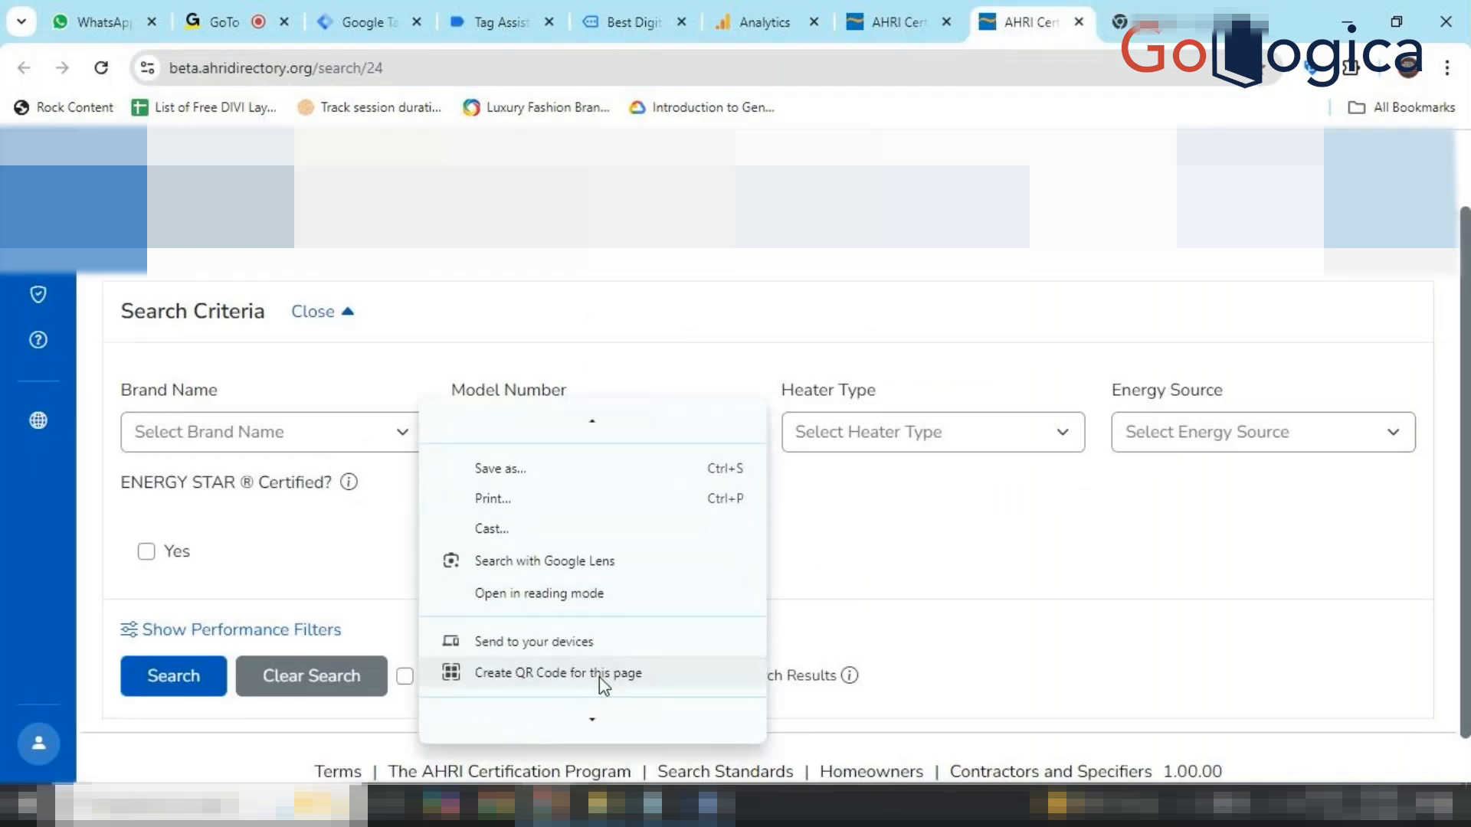
pyautogui.click(562, 721)
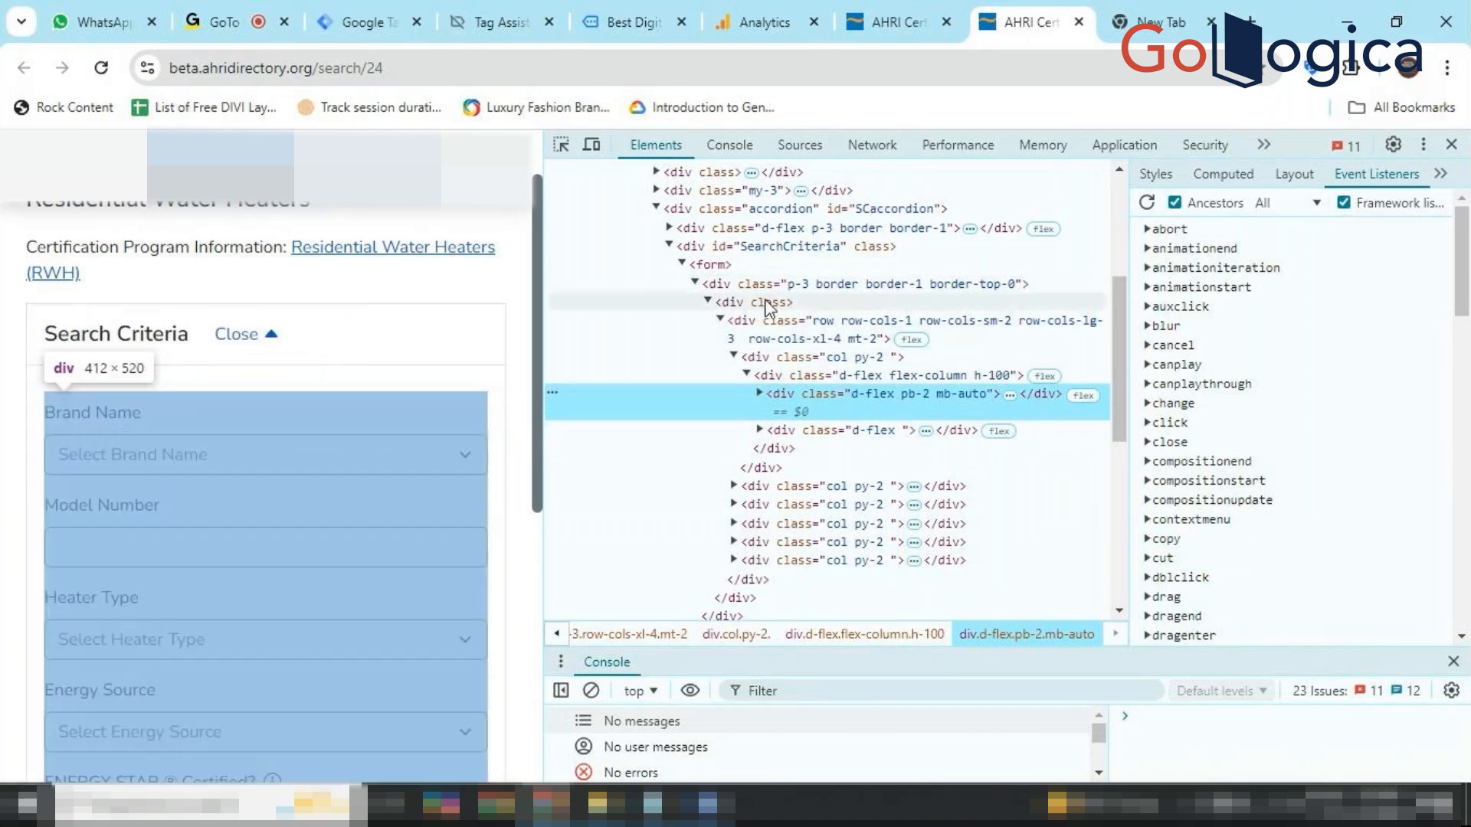
# Select the <form> node under div#SearchCriteria in the Elements tree and scroll to its end.
pyautogui.click(692, 267)
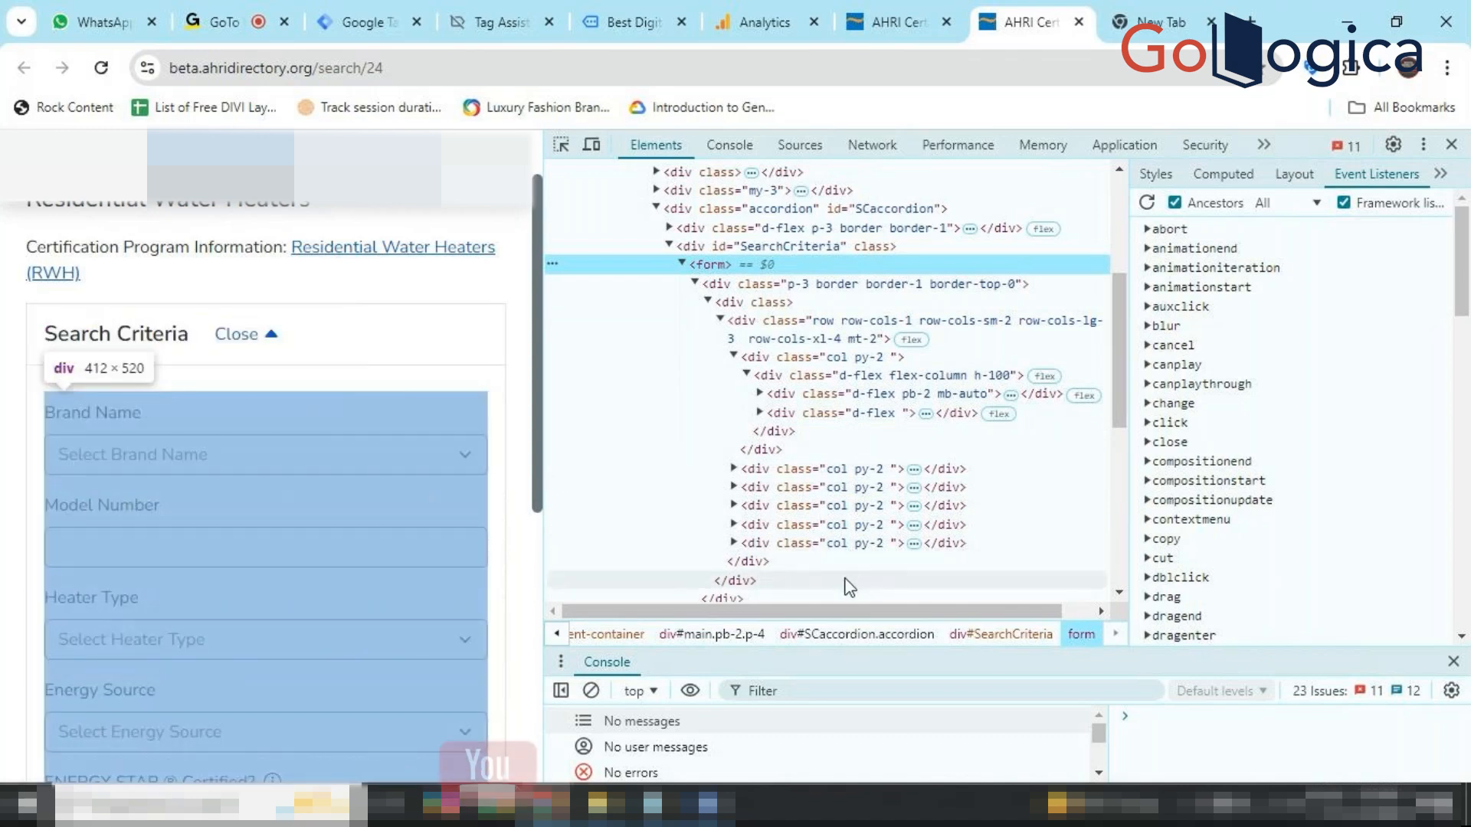
pyautogui.scroll(-2, 850, 580)
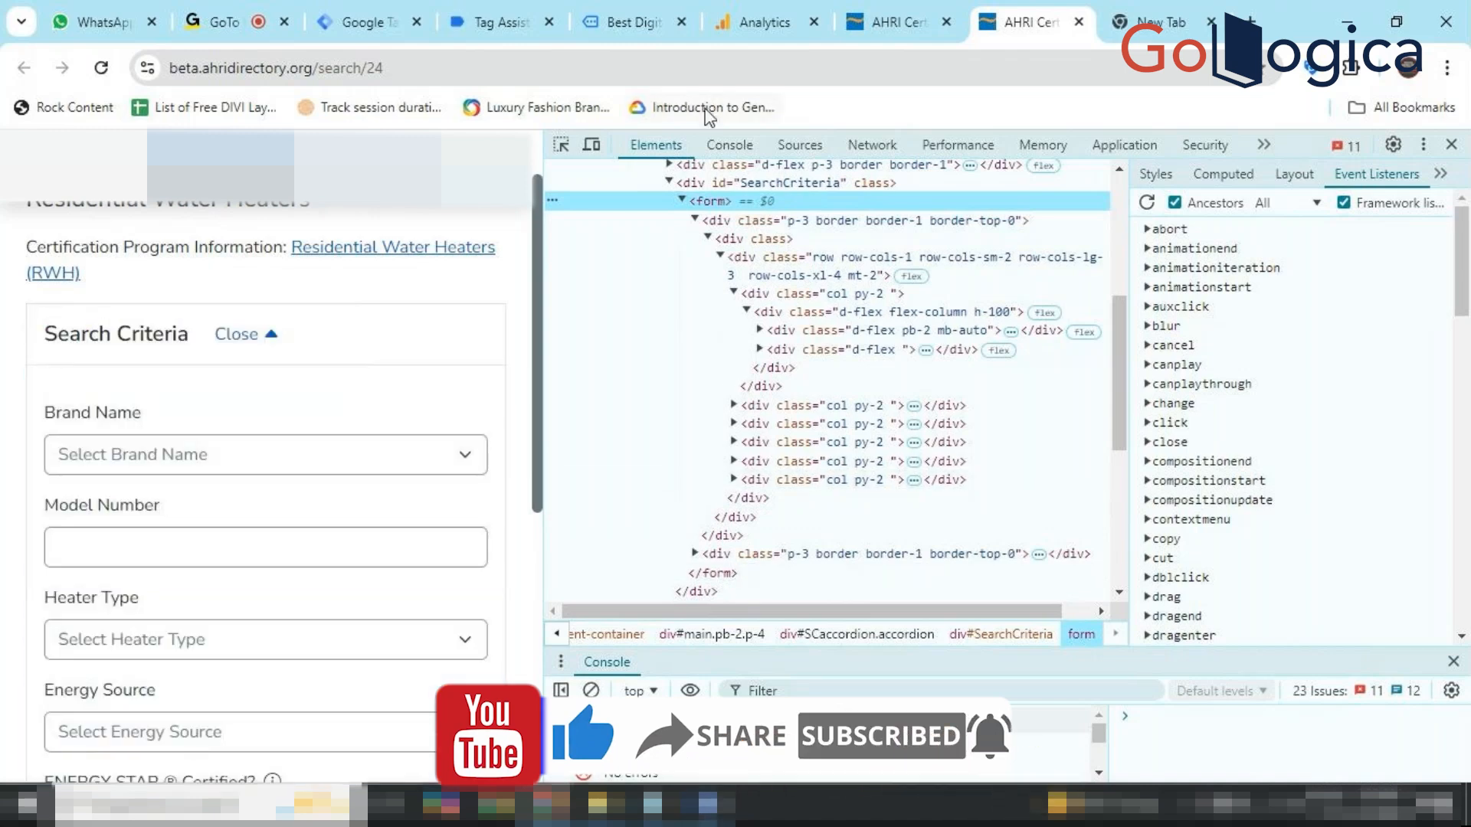
pyautogui.click(426, 13)
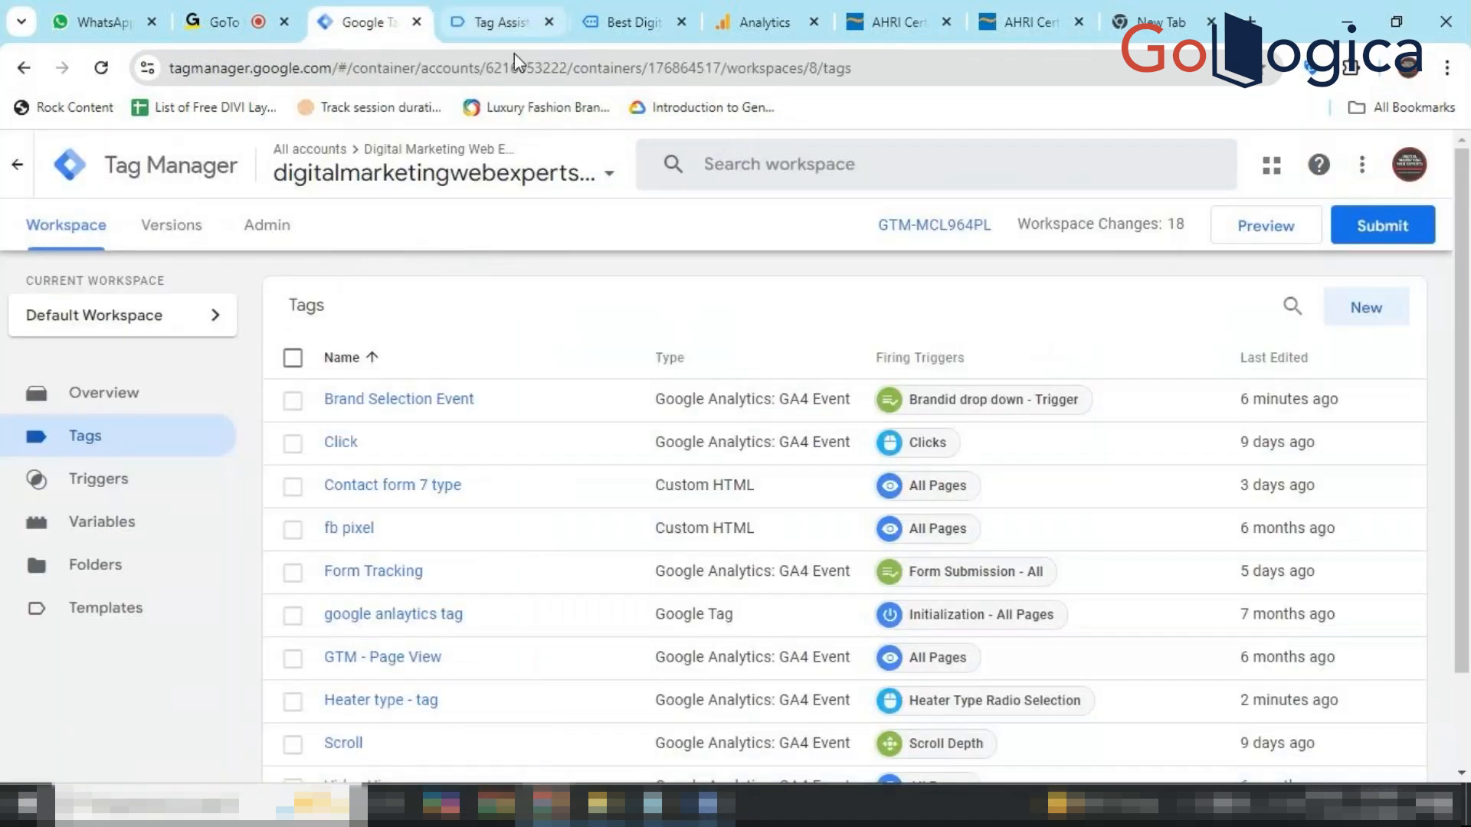
pyautogui.click(434, 414)
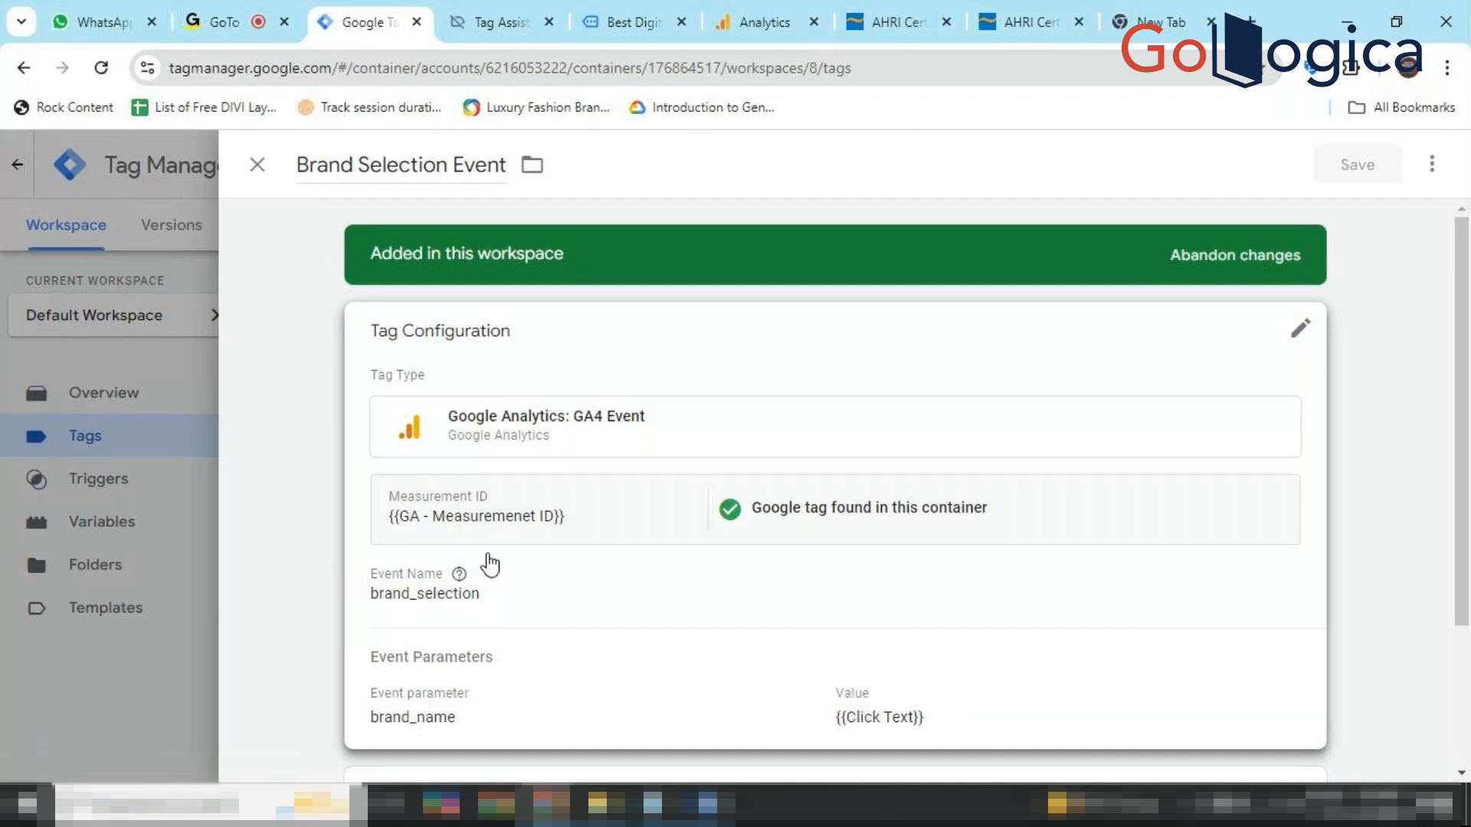
pyautogui.click(1027, 22)
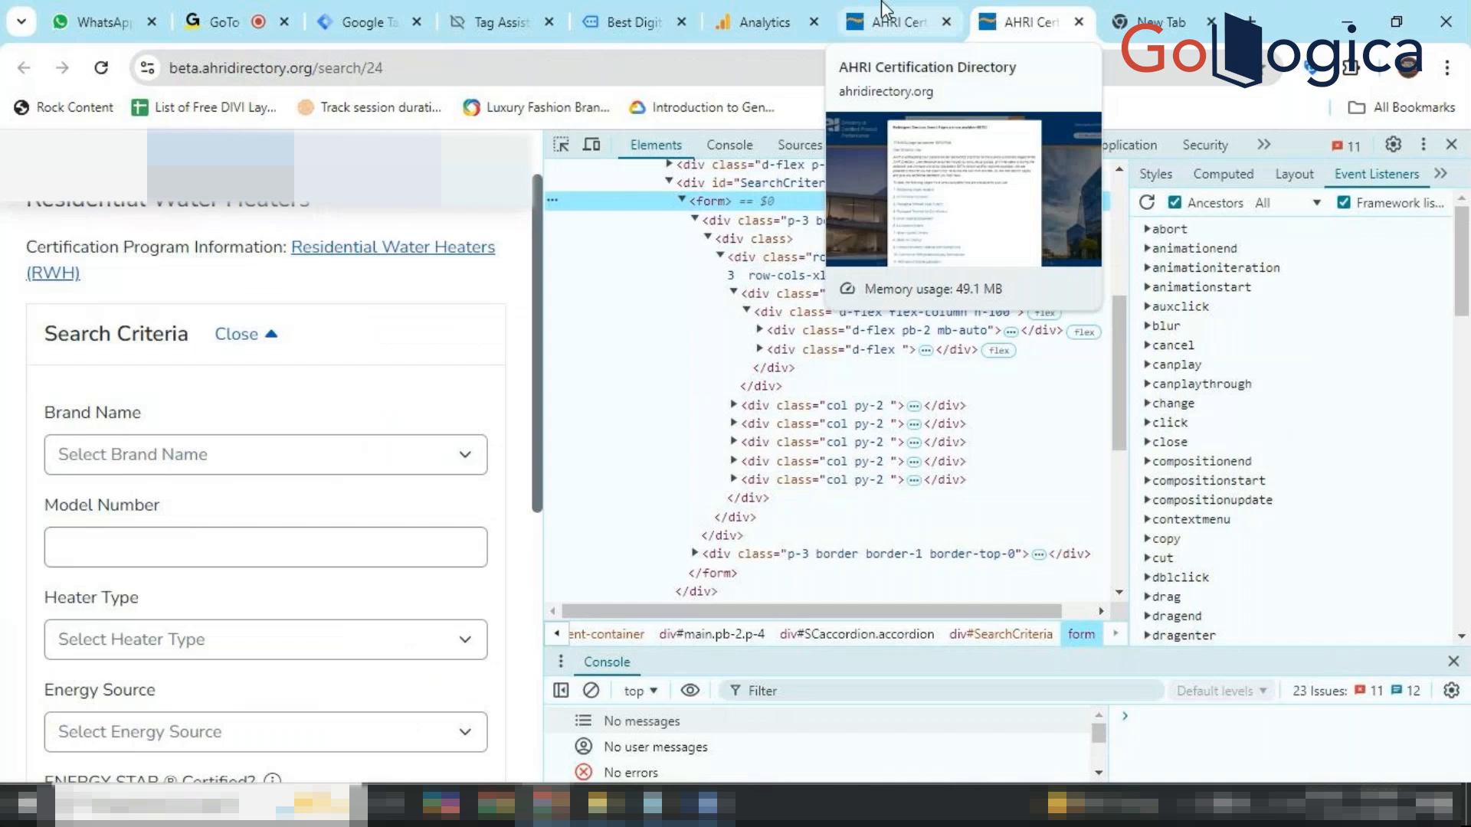
# On the AHRI tab, open and close the Heater Type and Energy Source dropdowns without choosing.
pyautogui.click(887, 17)
pyautogui.click(1027, 21)
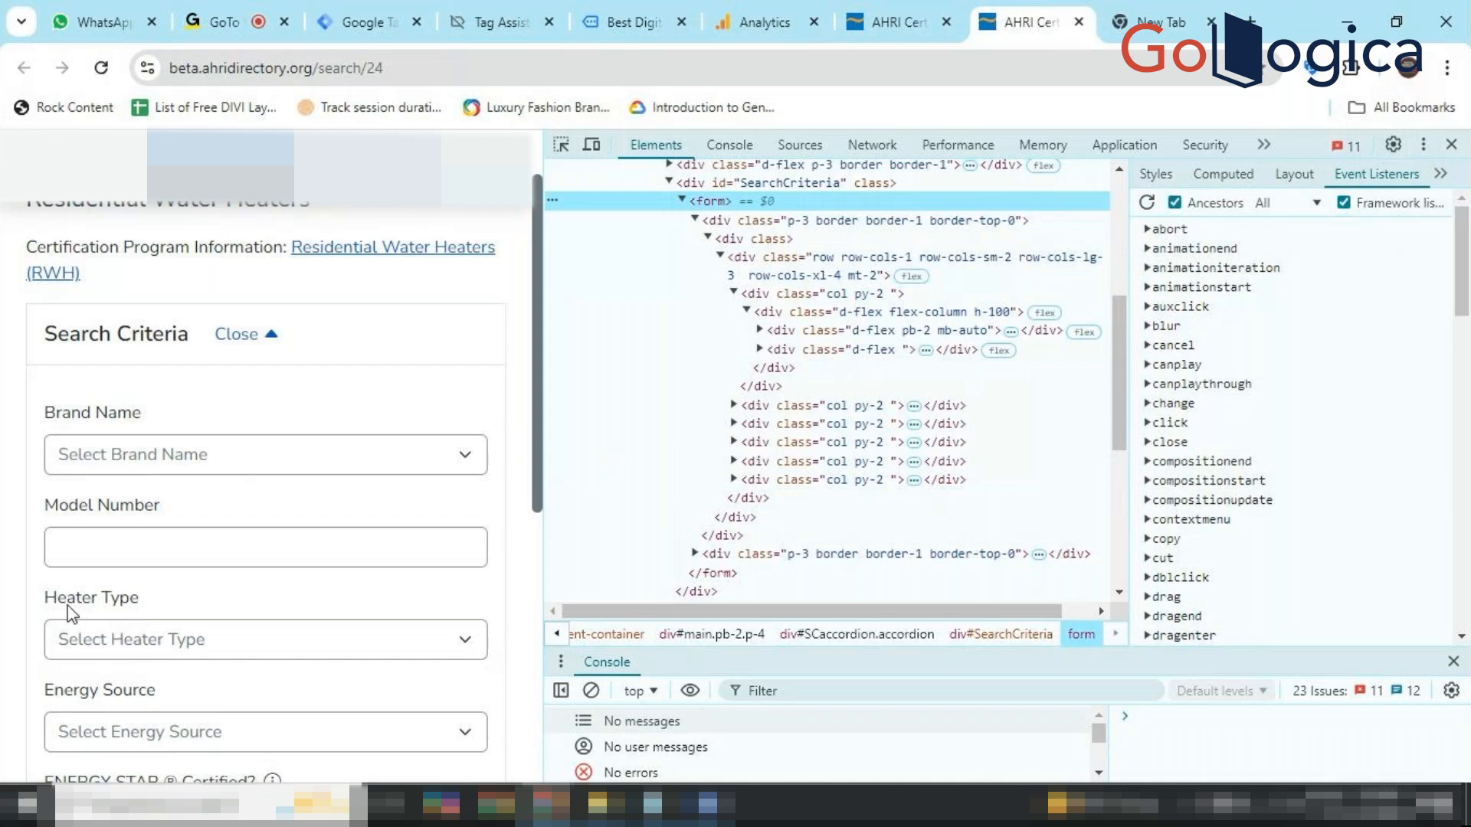
pyautogui.click(221, 642)
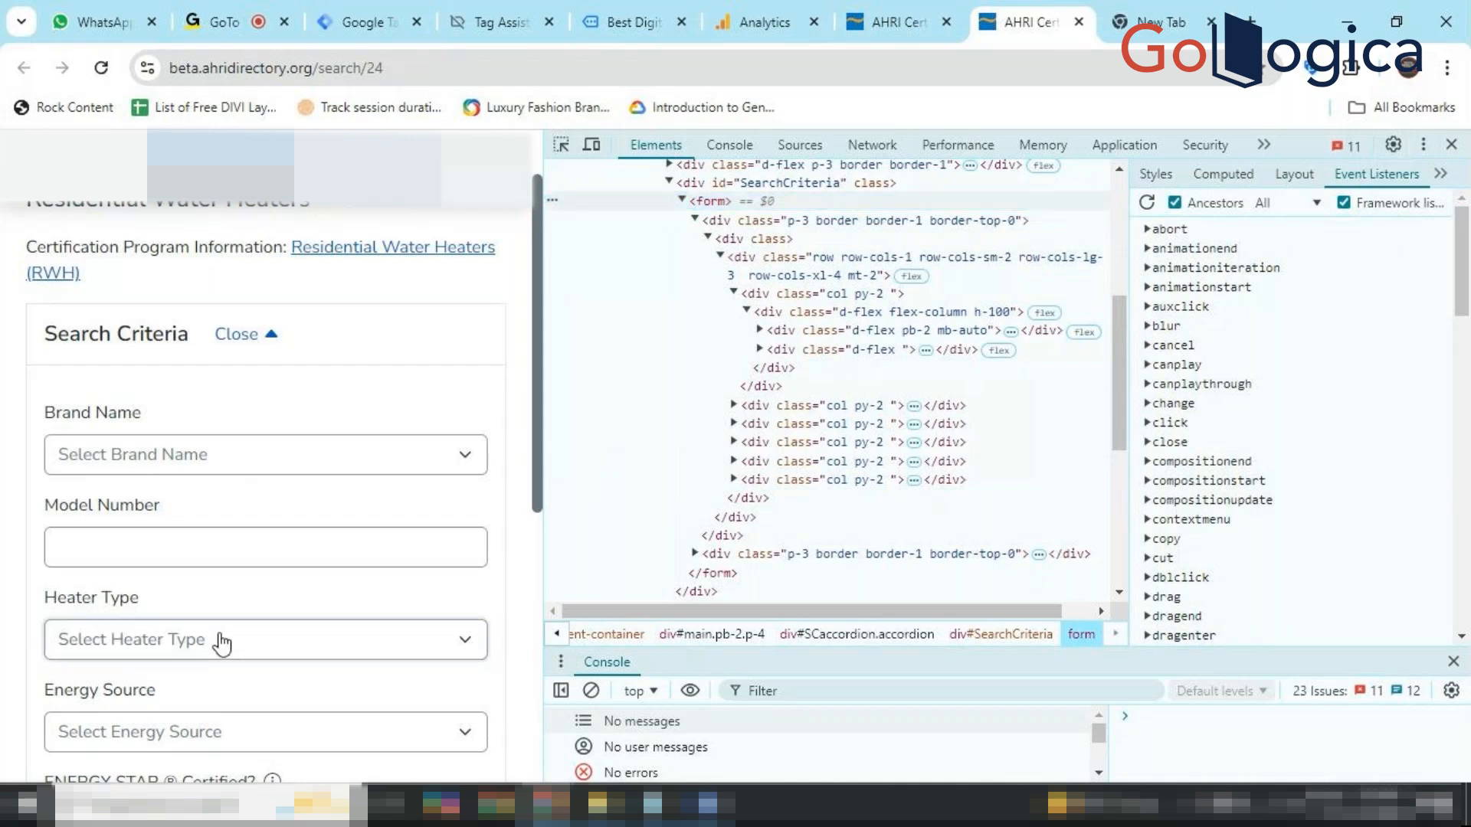
pyautogui.click(221, 642)
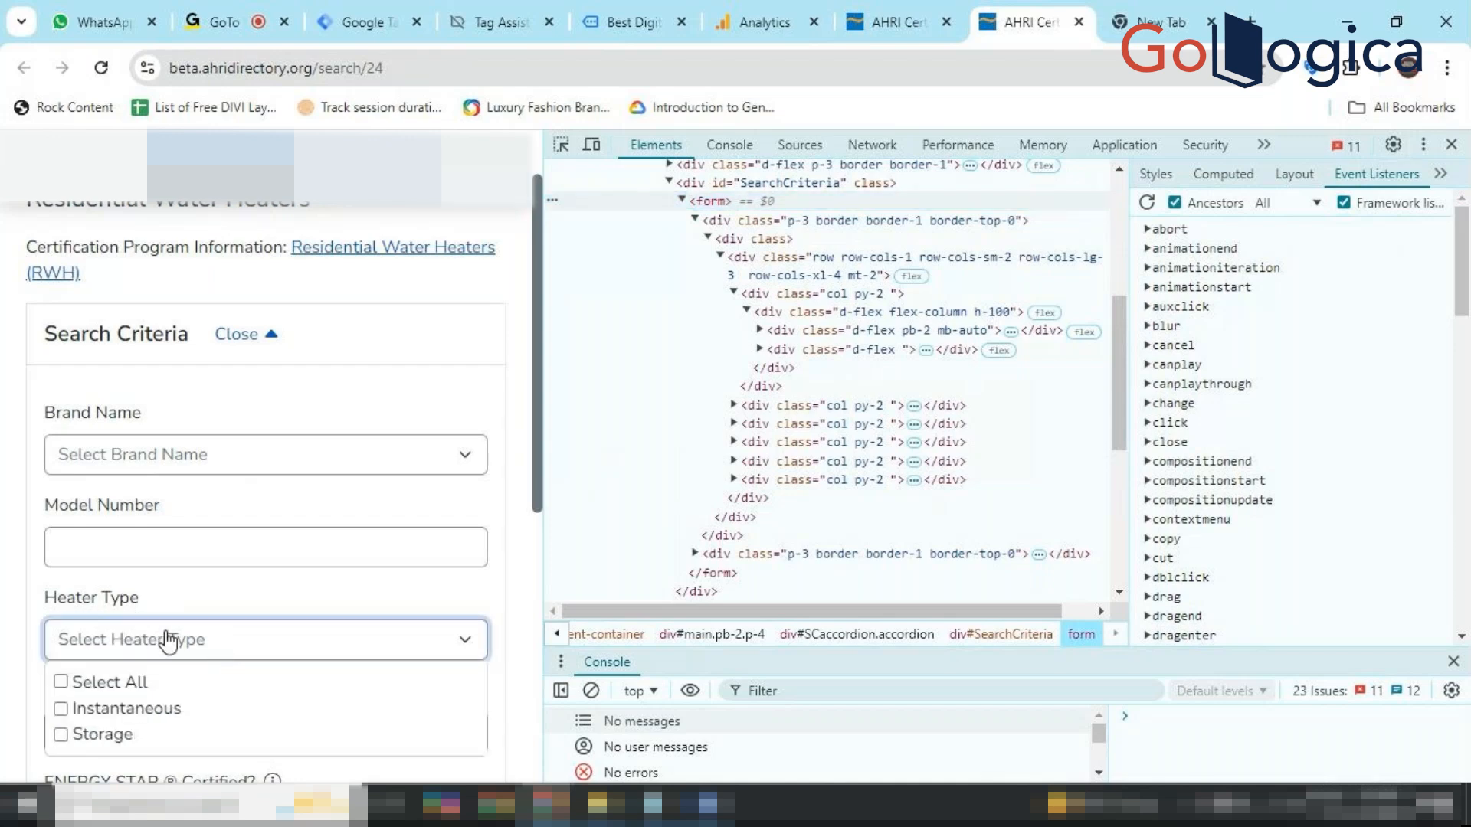
pyautogui.click(229, 609)
pyautogui.scroll(-2, 226, 608)
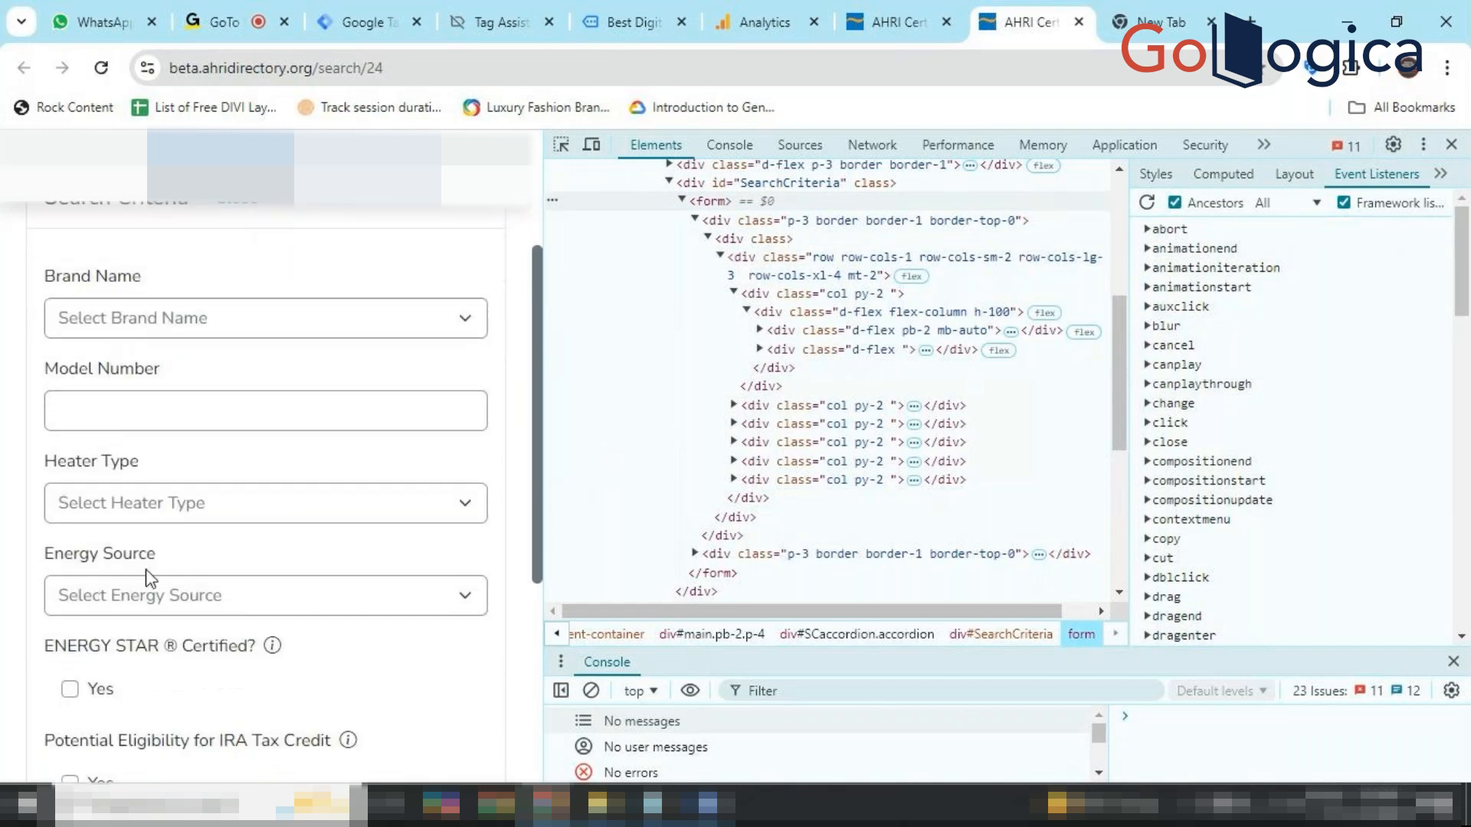
pyautogui.click(252, 605)
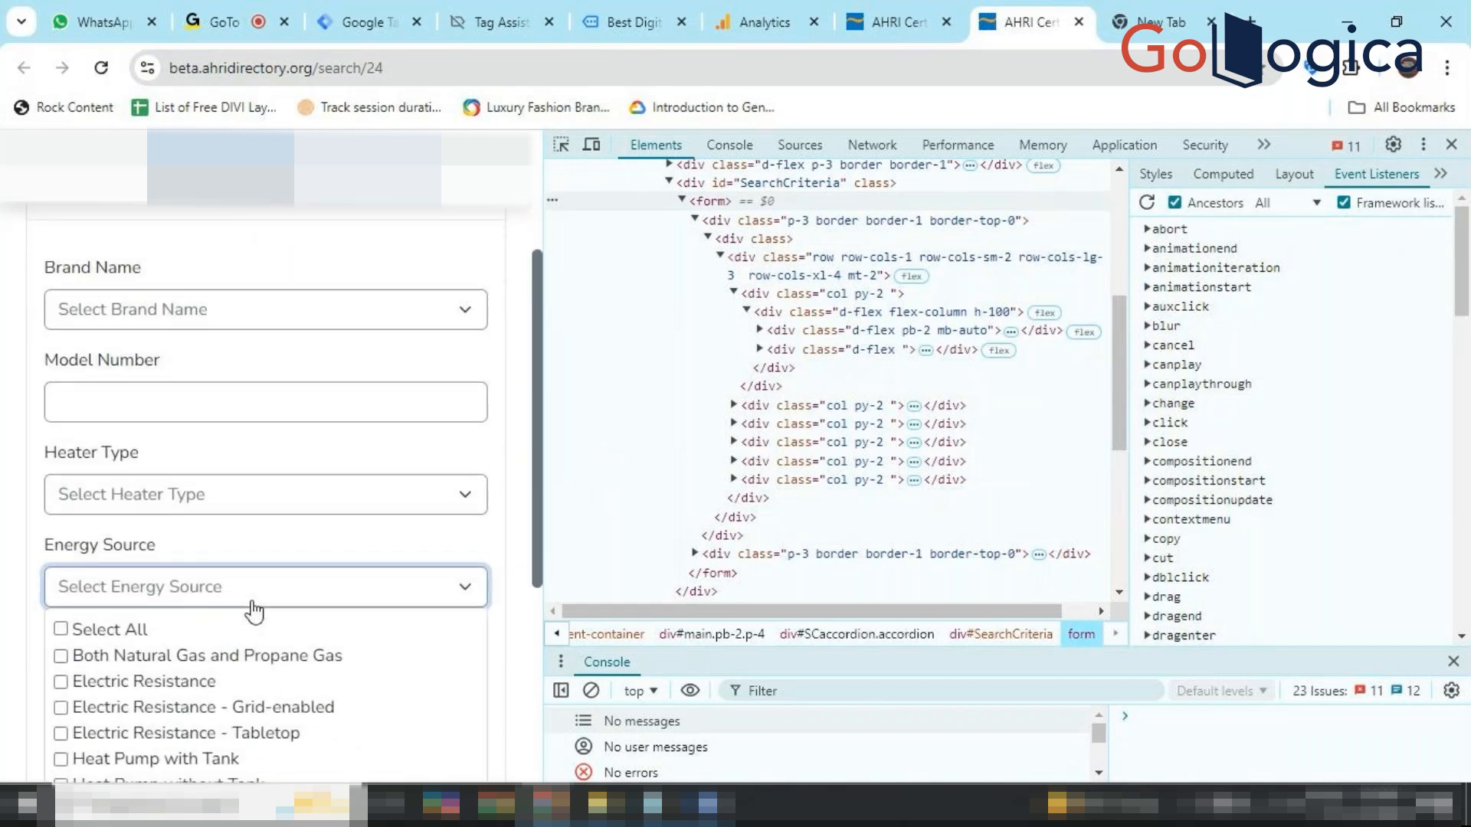
pyautogui.scroll(-1, 253, 611)
pyautogui.click(227, 475)
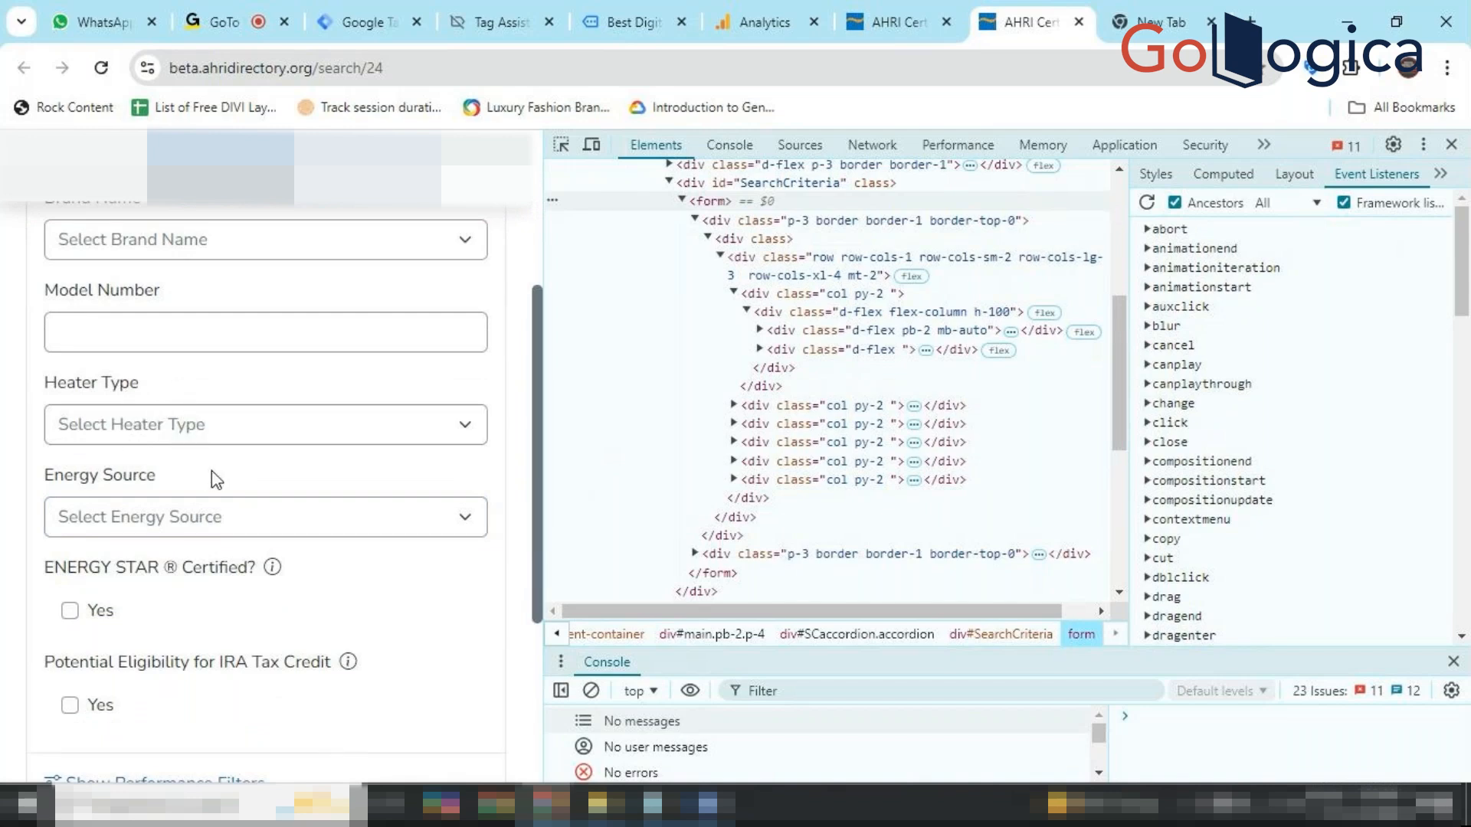
# Glance at the Tracking Dropdown notes and scroll the form up to the Search Criteria header.
pyautogui.scroll(-1, 216, 636)
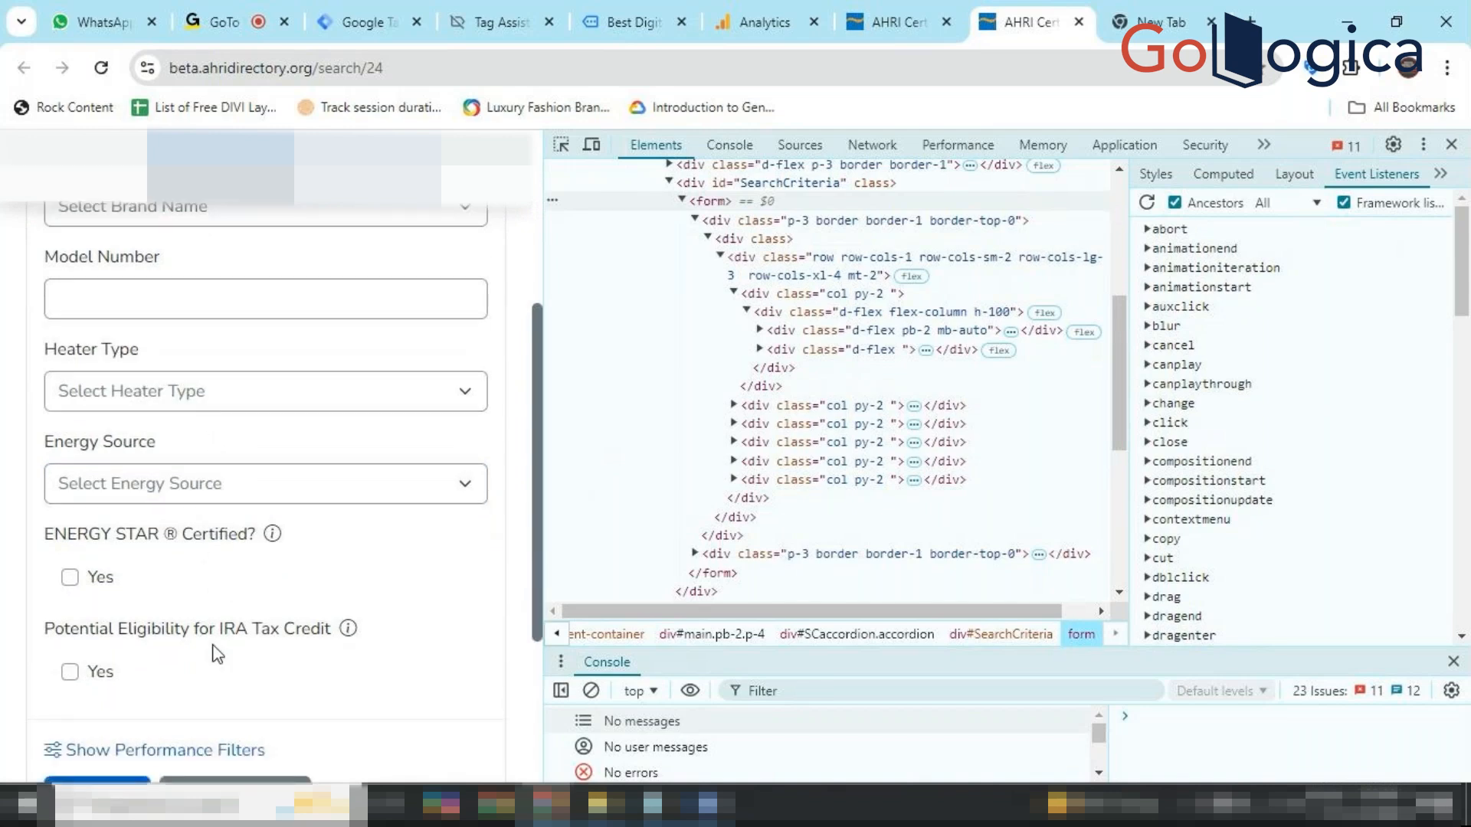
pyautogui.scroll(-2, 217, 653)
pyautogui.scroll(1, 217, 653)
pyautogui.scroll(3, 215, 653)
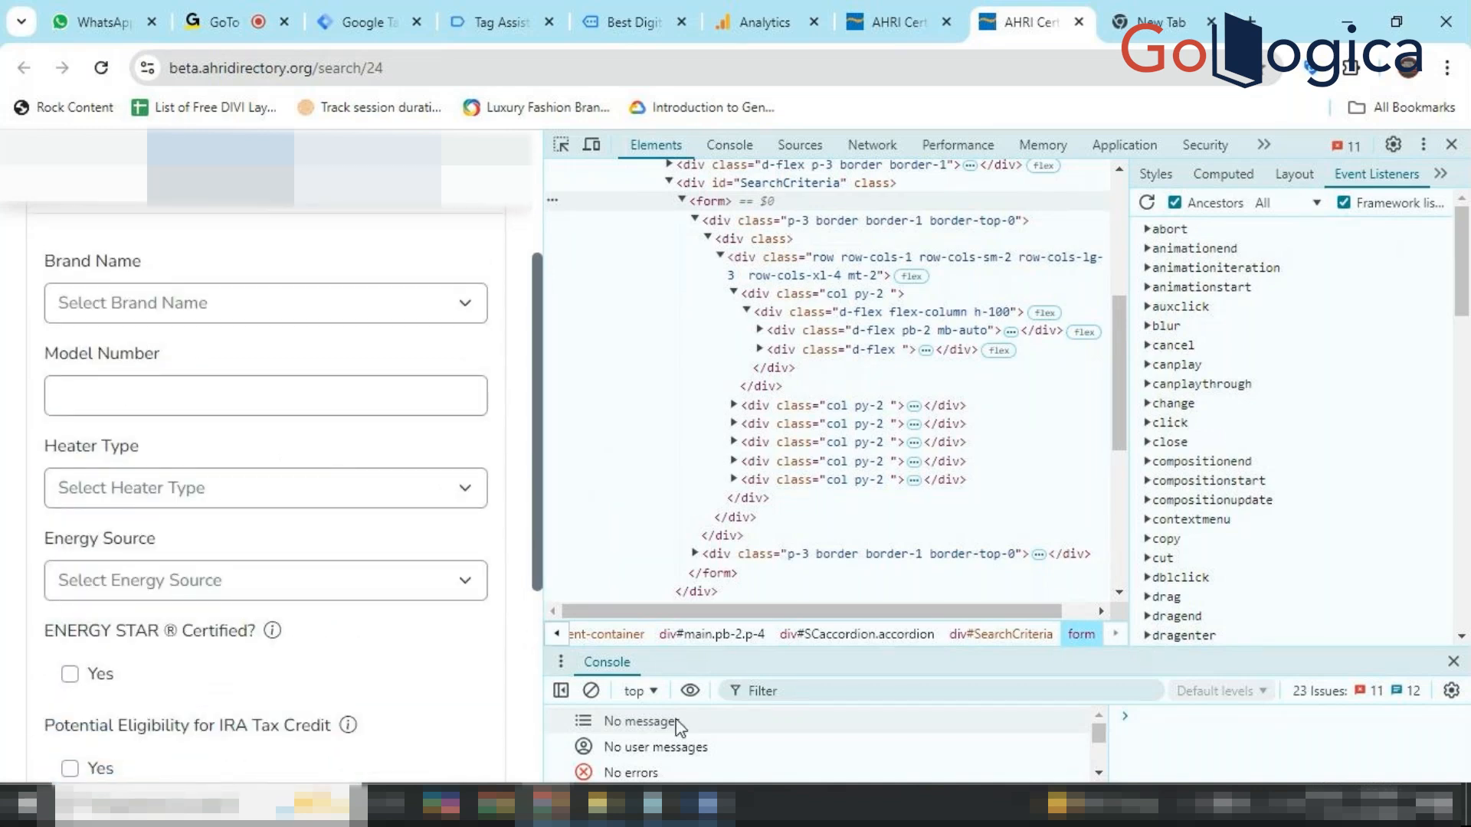
pyautogui.click(707, 804)
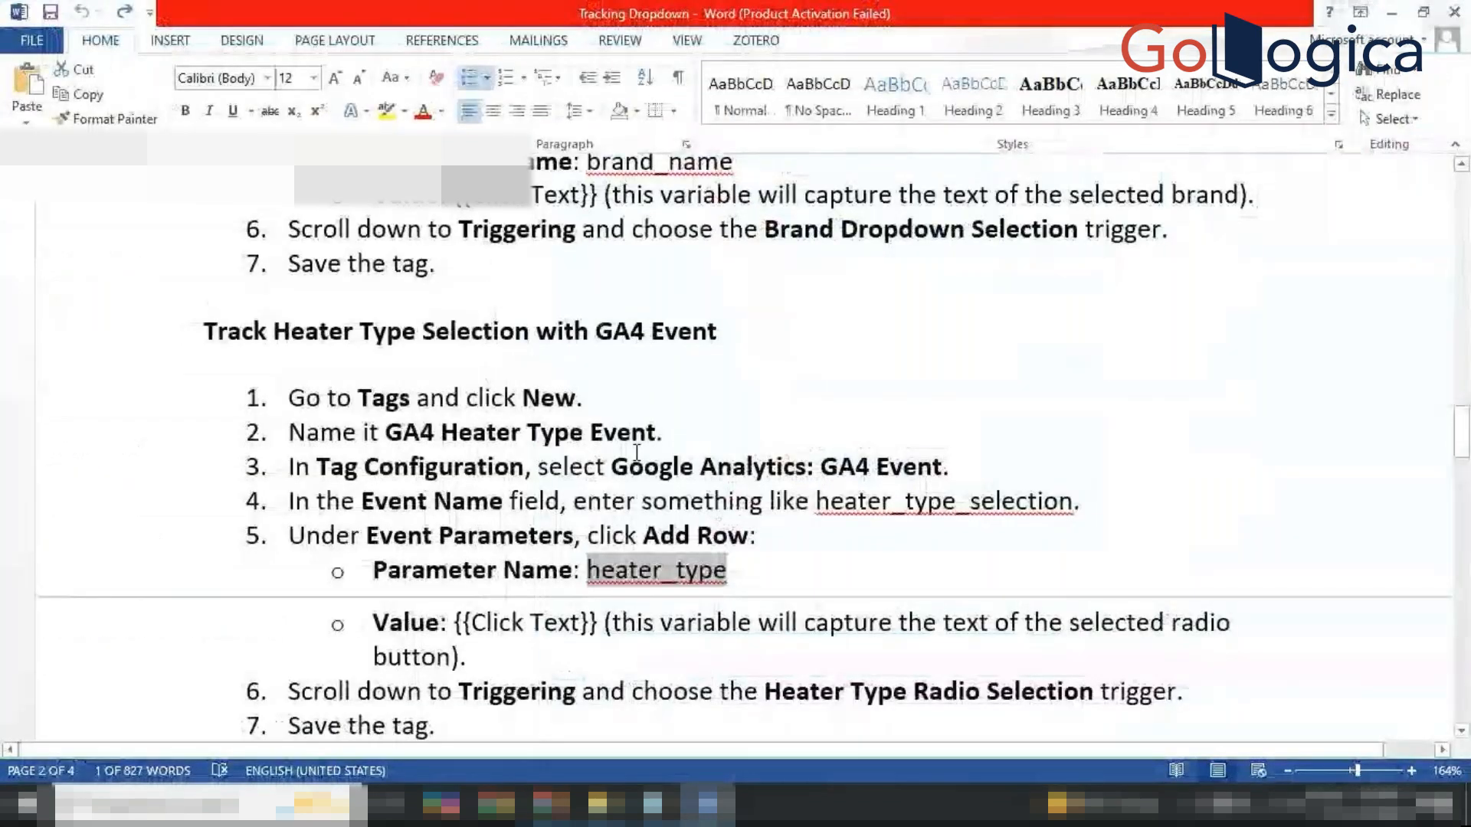
pyautogui.click(551, 804)
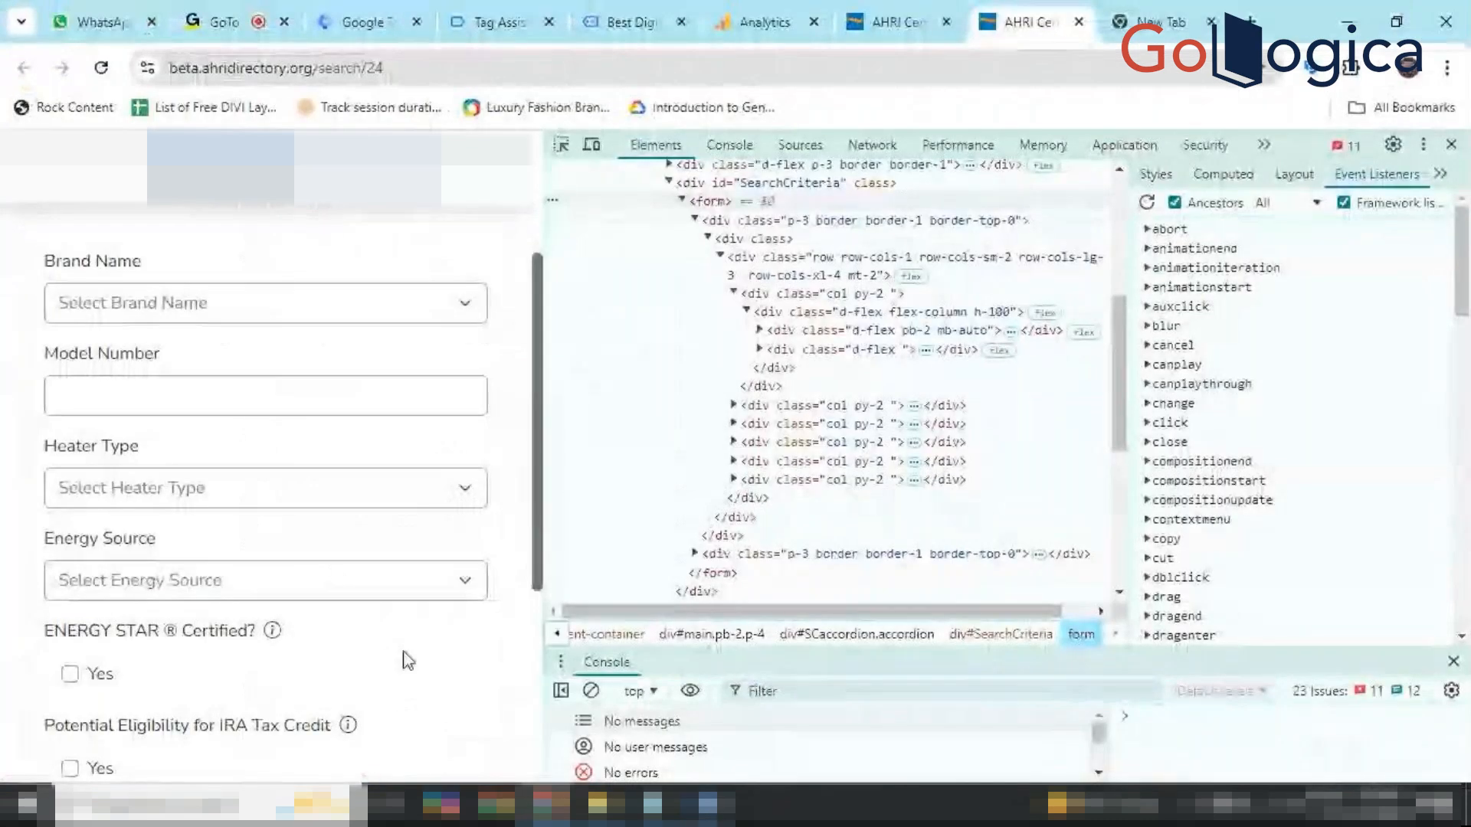
pyautogui.scroll(1, 400, 651)
pyautogui.scroll(1, 400, 657)
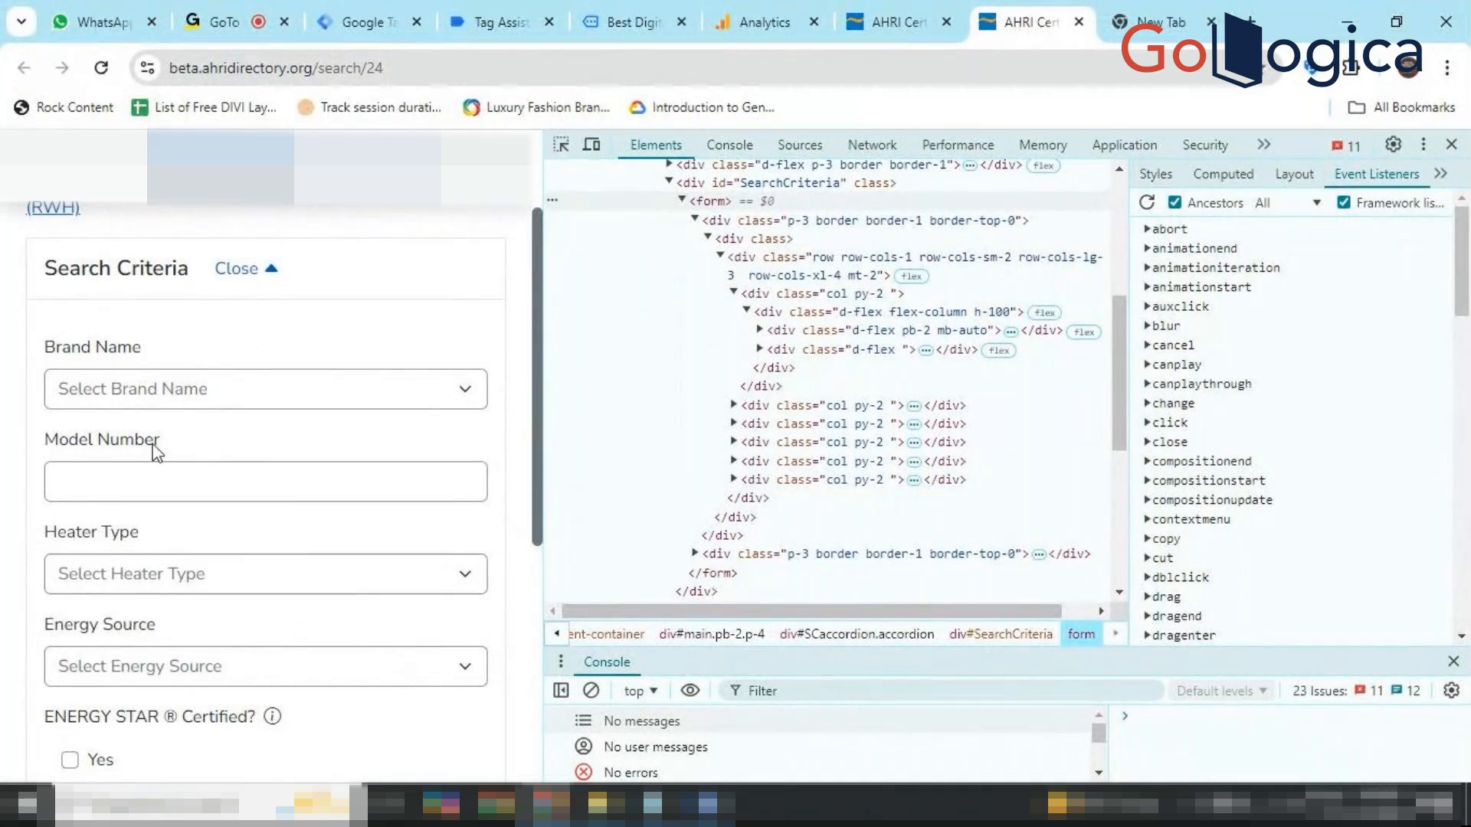
pyautogui.click(245, 407)
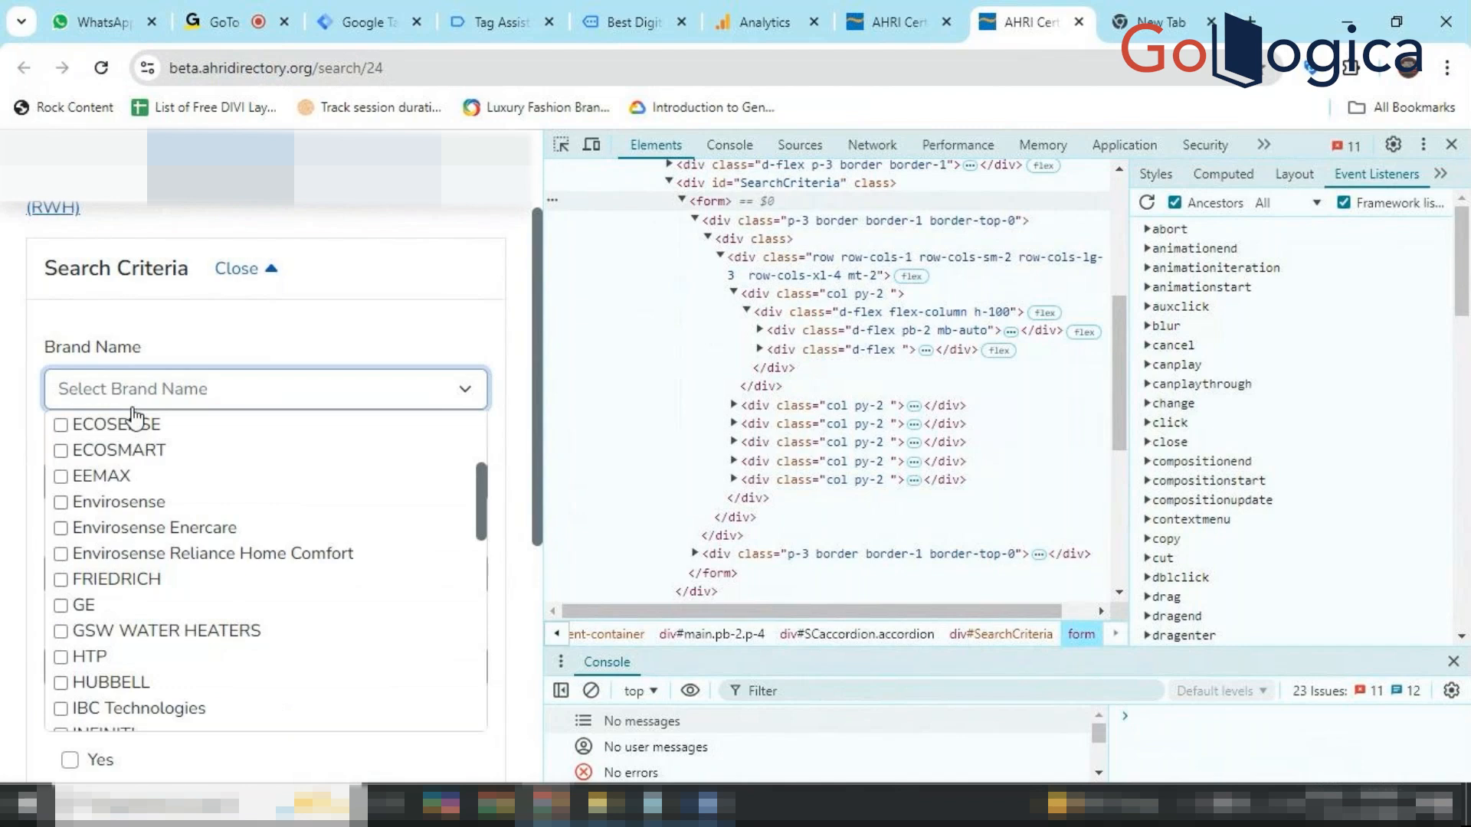
pyautogui.click(429, 397)
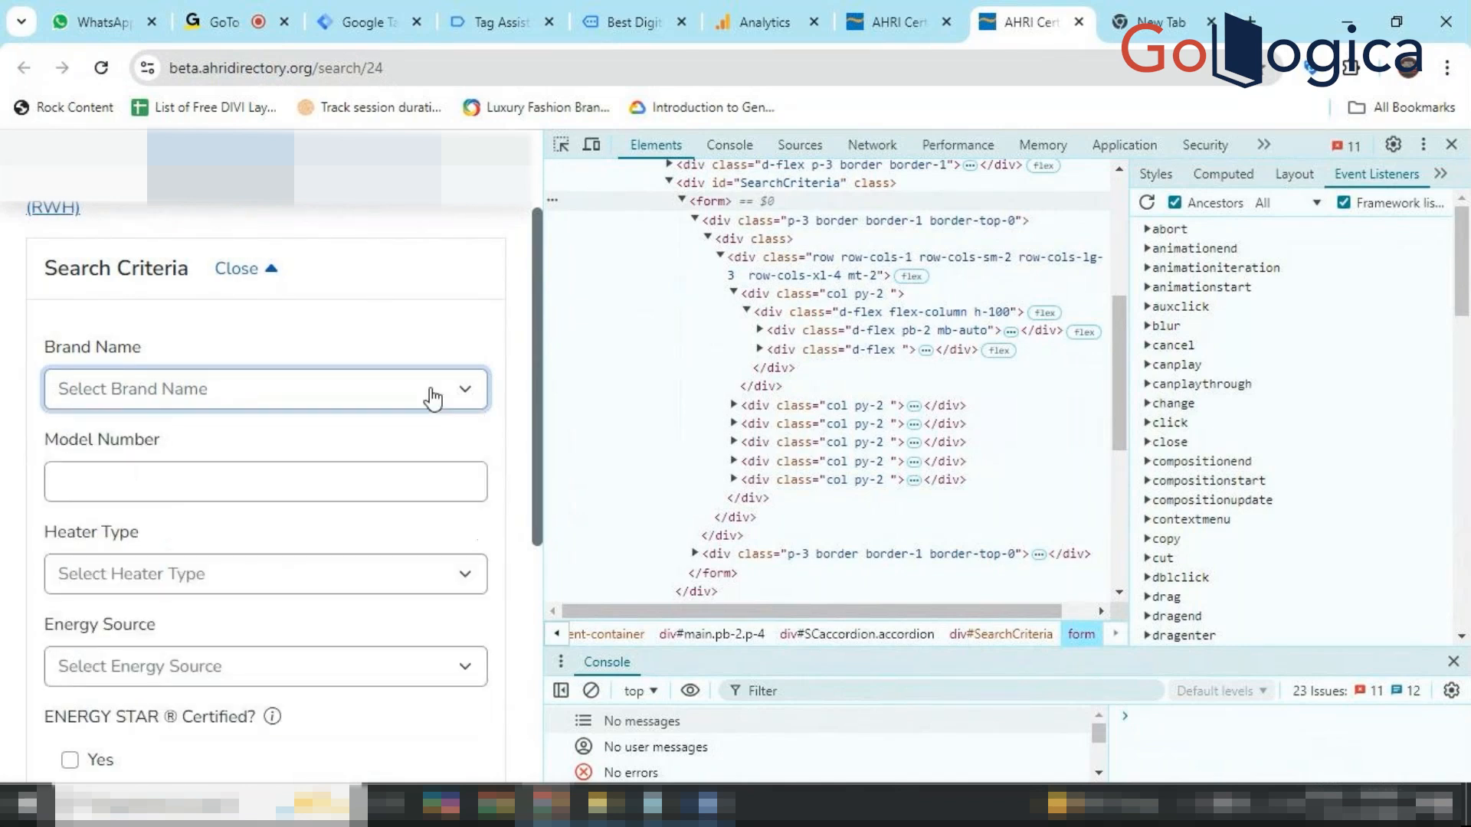
pyautogui.click(405, 580)
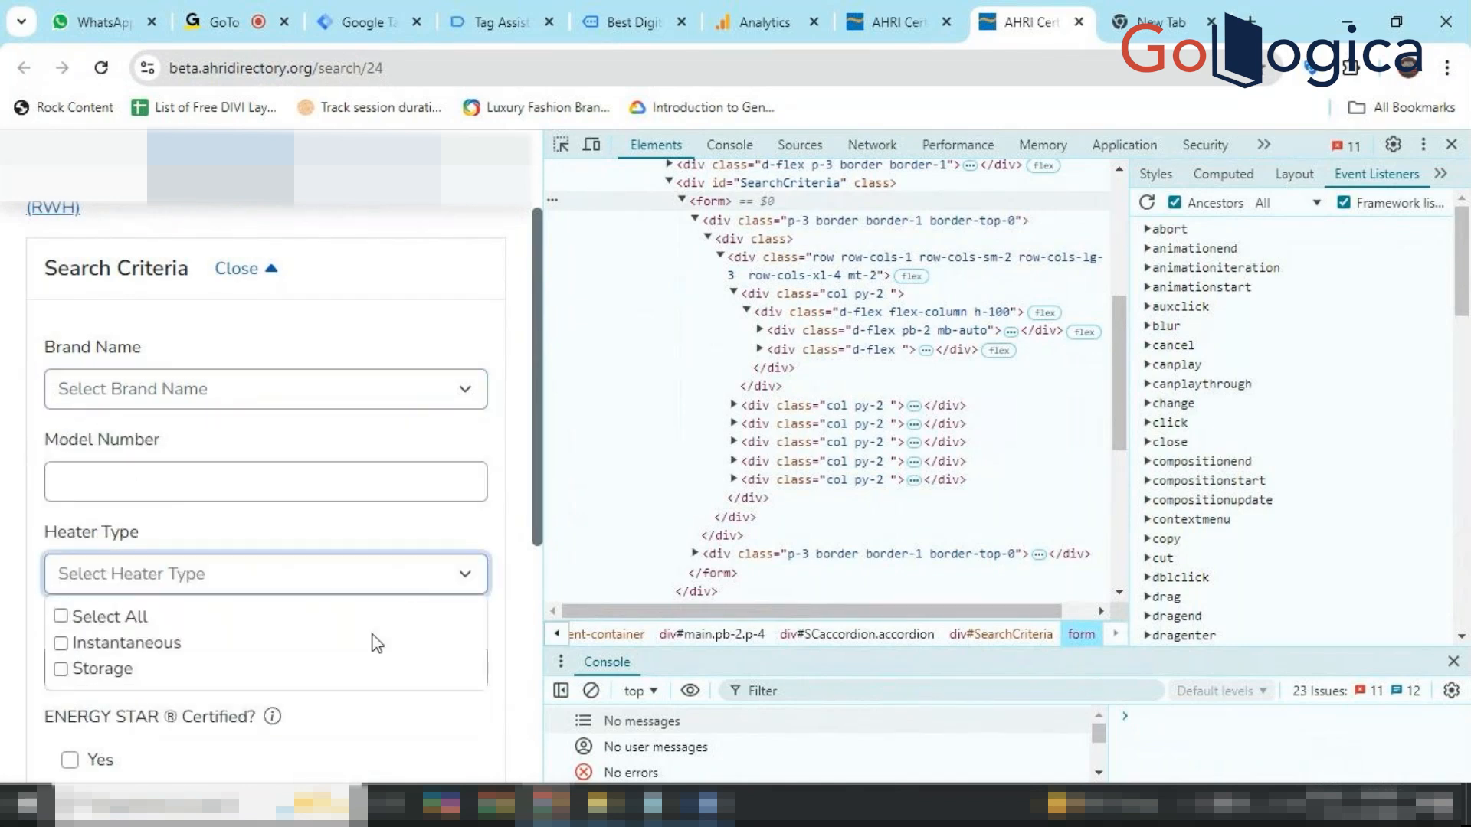
pyautogui.click(423, 328)
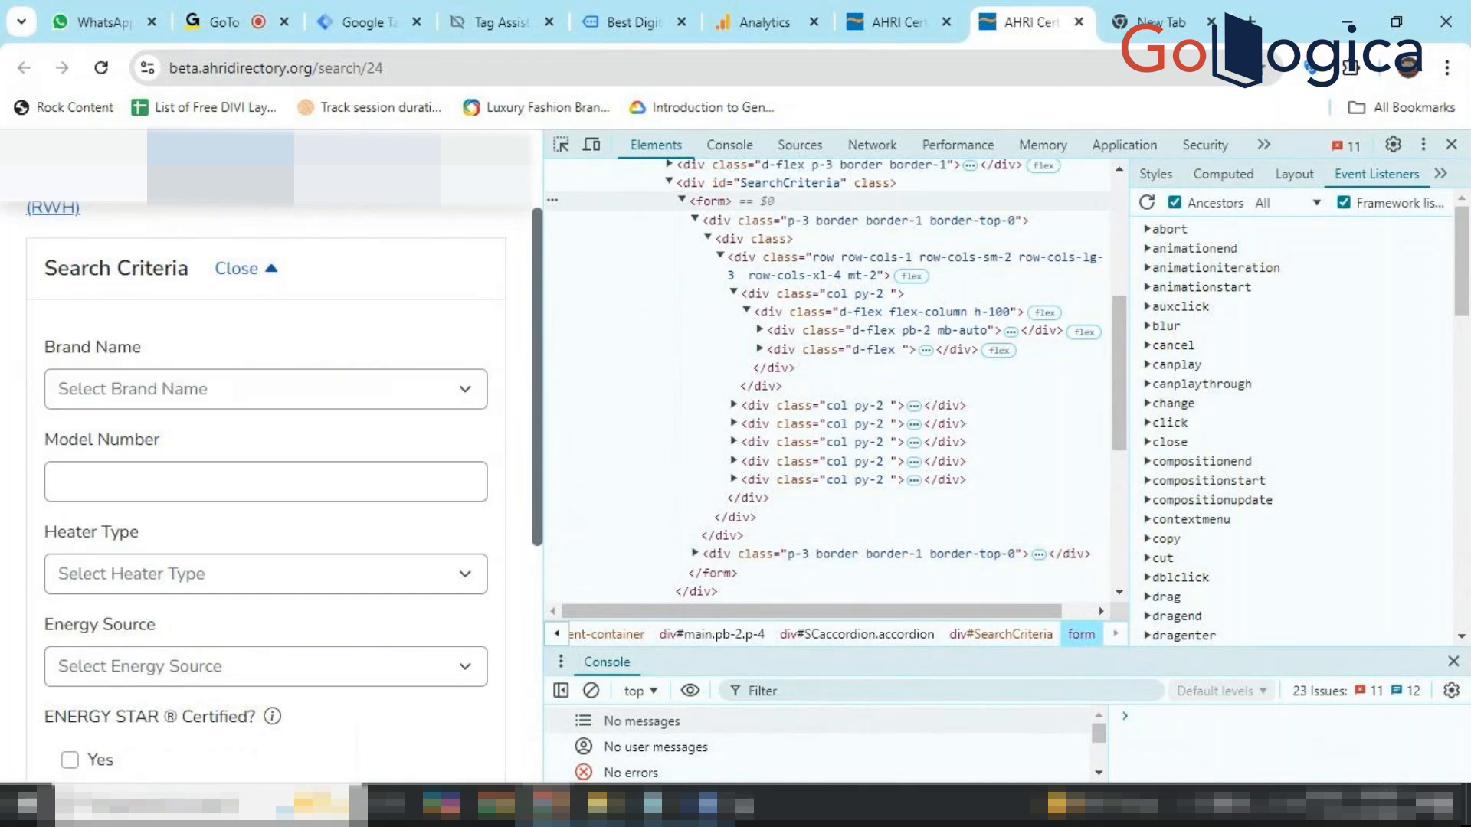
# Scroll the Word guide to the Track Dropdown Selection with GA4 Event section.
pyautogui.click(710, 805)
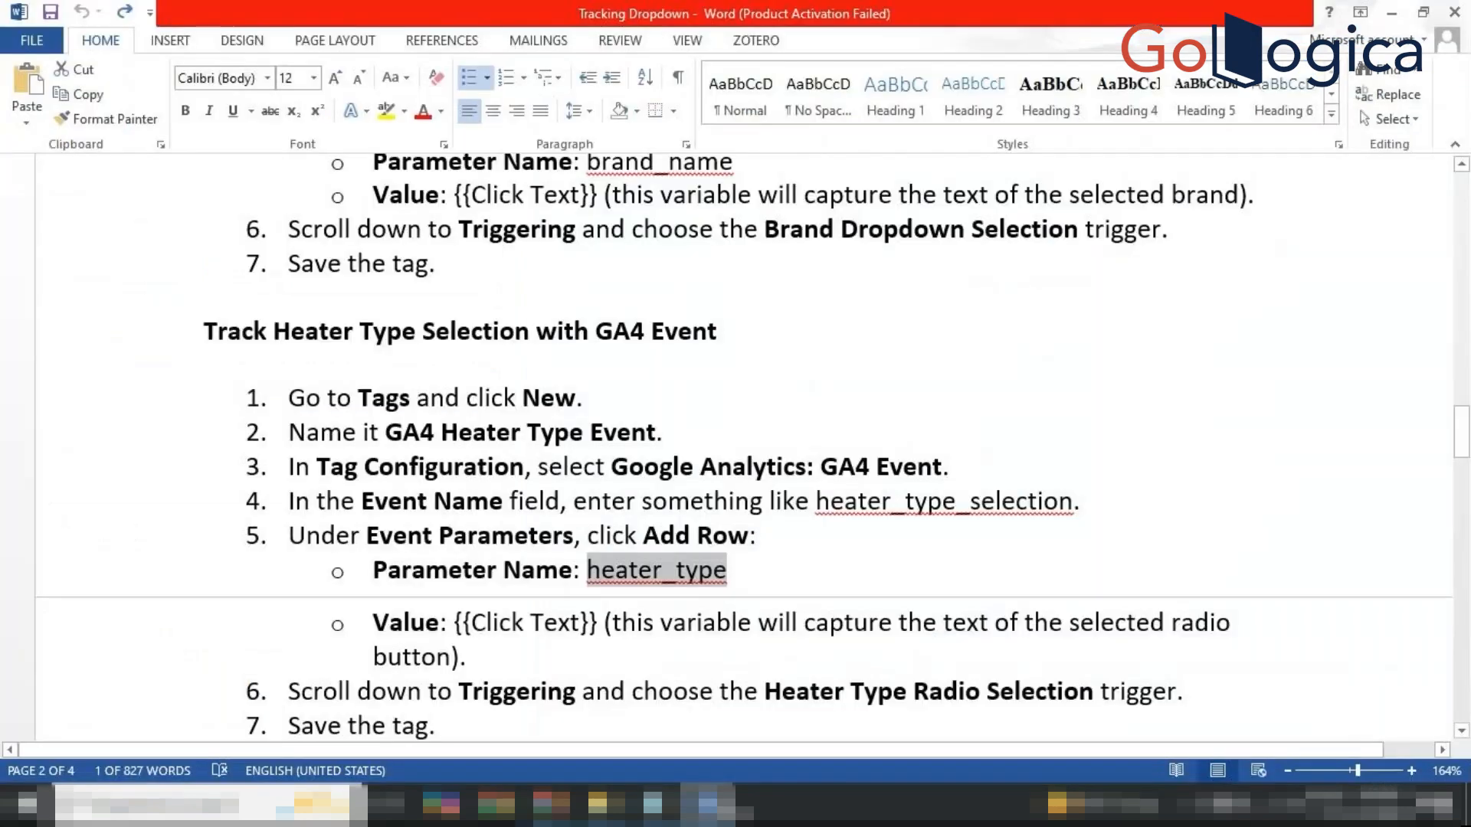
pyautogui.click(772, 569)
pyautogui.scroll(-3, 773, 569)
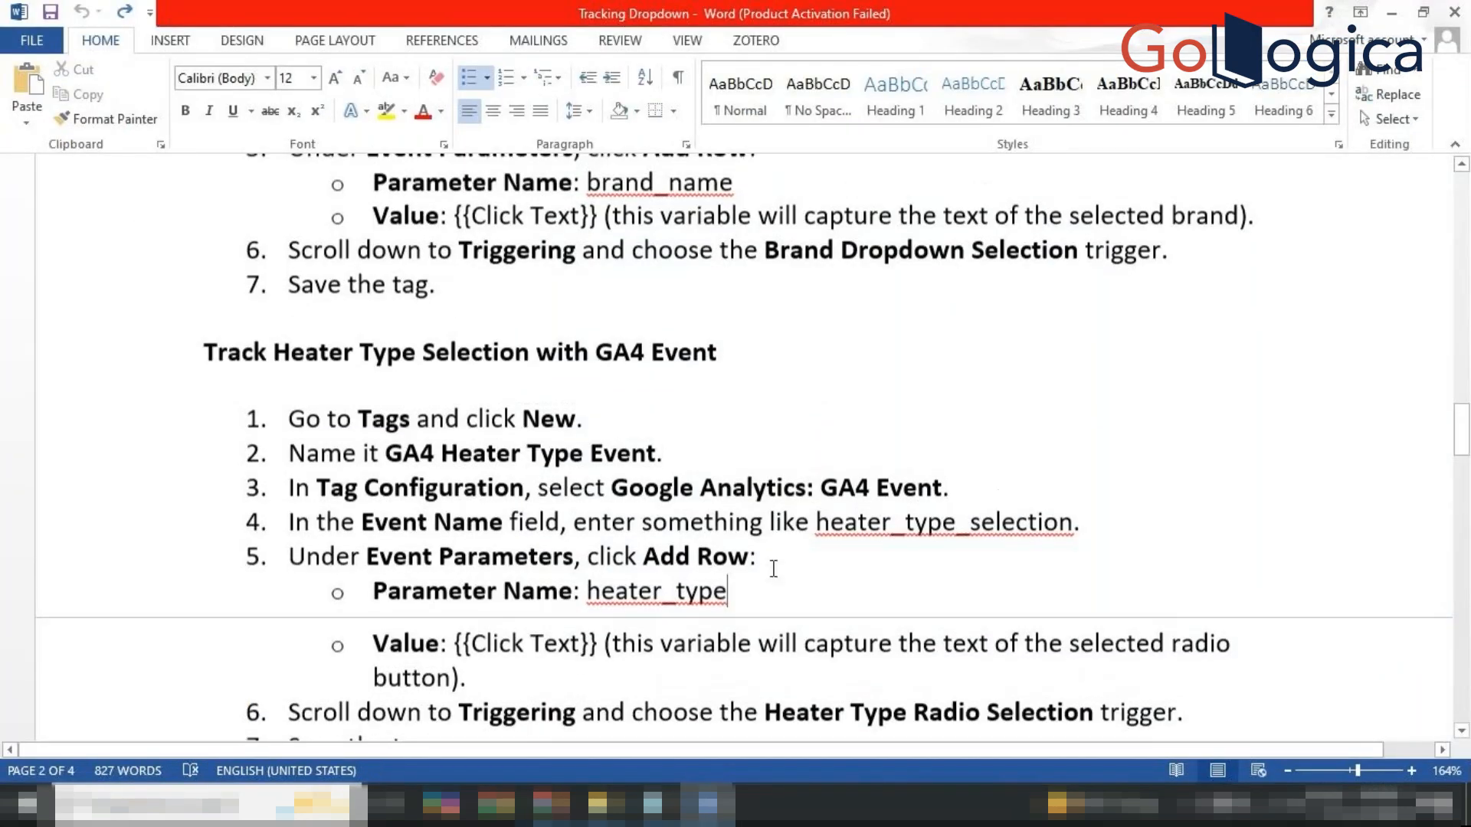
pyautogui.scroll(-1, 773, 569)
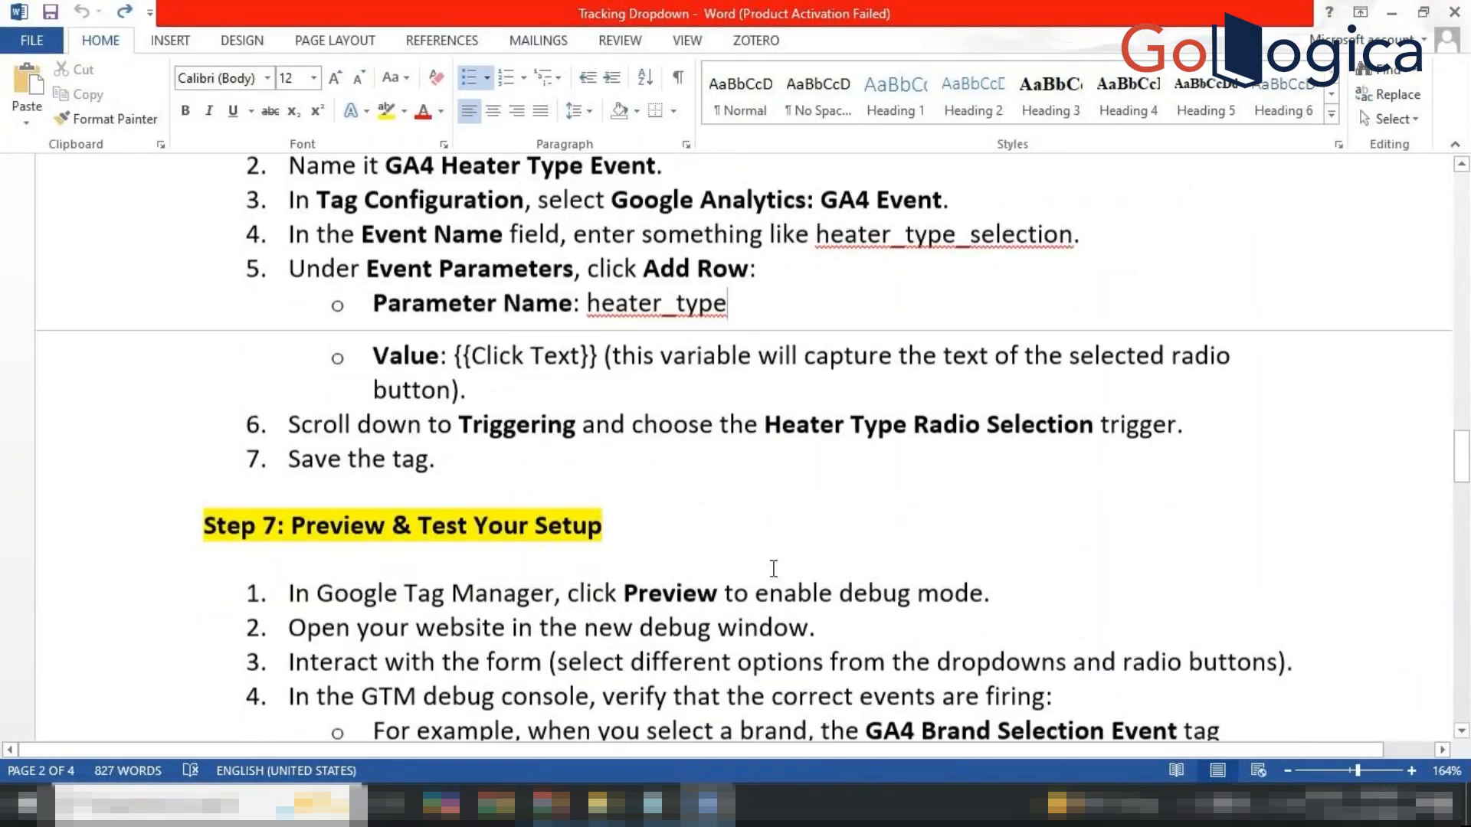
pyautogui.scroll(7, 773, 569)
pyautogui.scroll(-4, 773, 569)
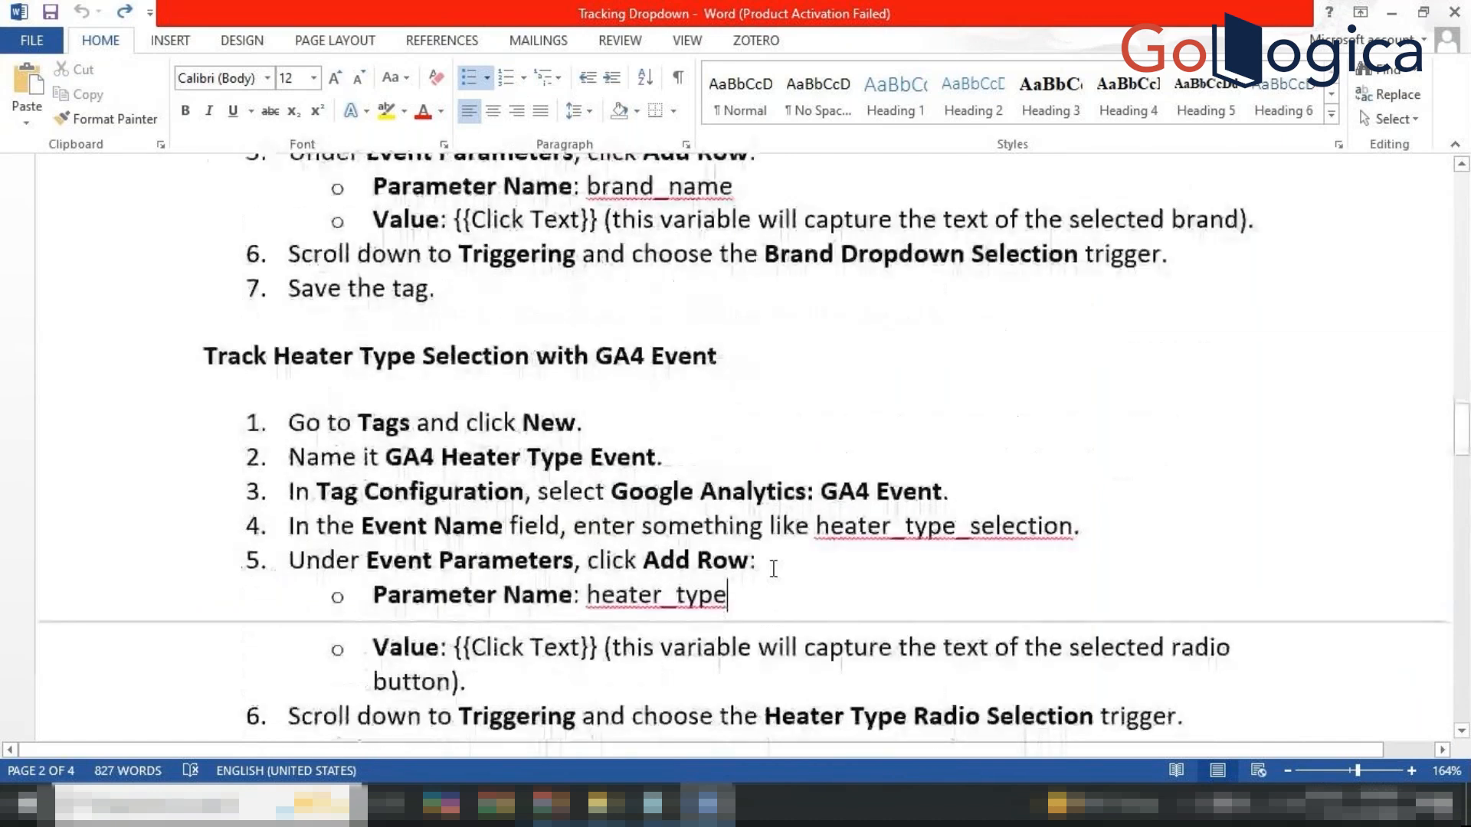
pyautogui.scroll(4, 773, 569)
pyautogui.scroll(1, 773, 569)
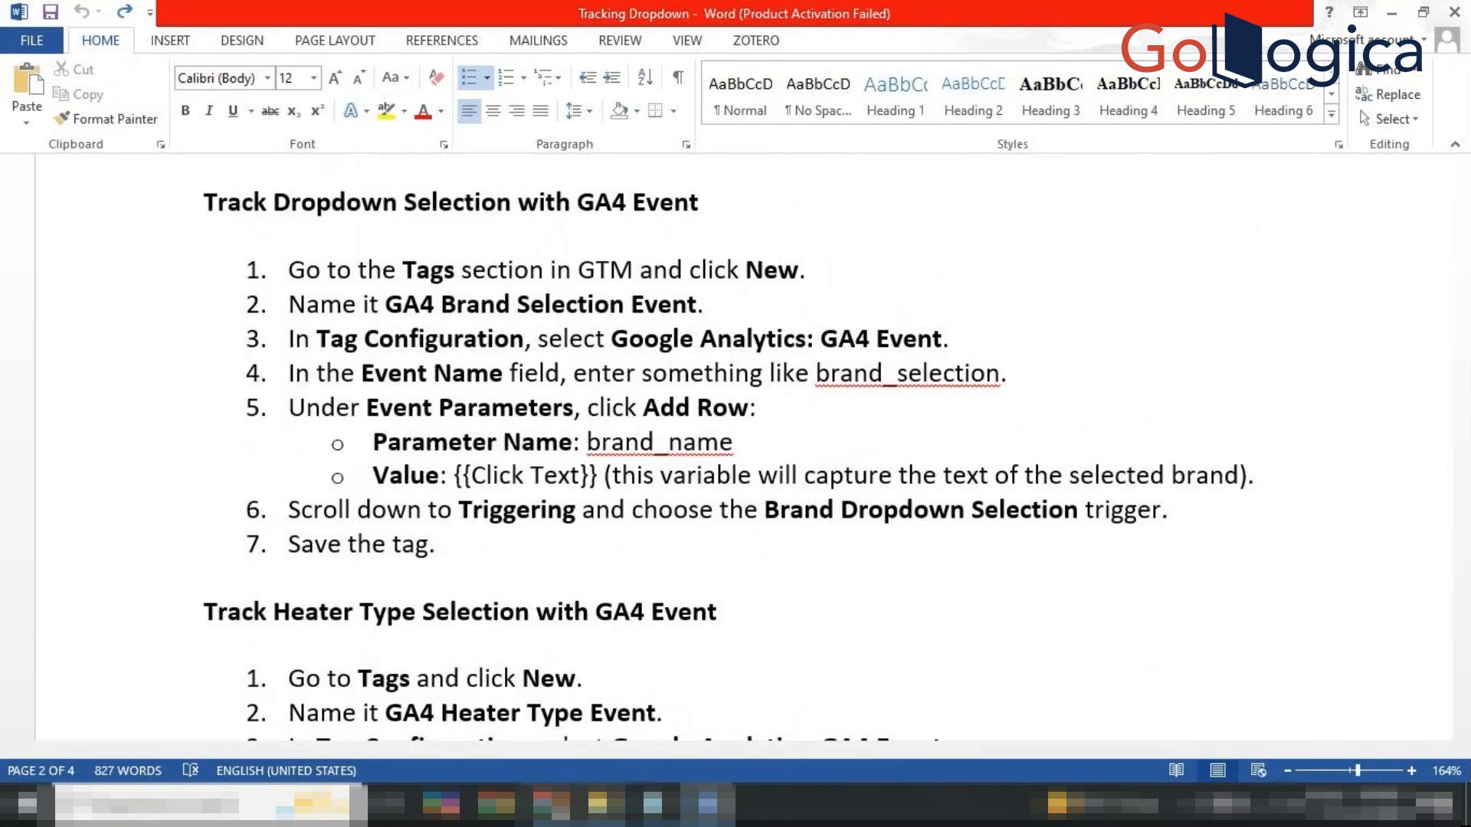
# Back in Chrome, review the Brand Name and Heater Type dropdown options without selecting any.
pyautogui.moveTo(552, 804)
pyautogui.click(484, 713)
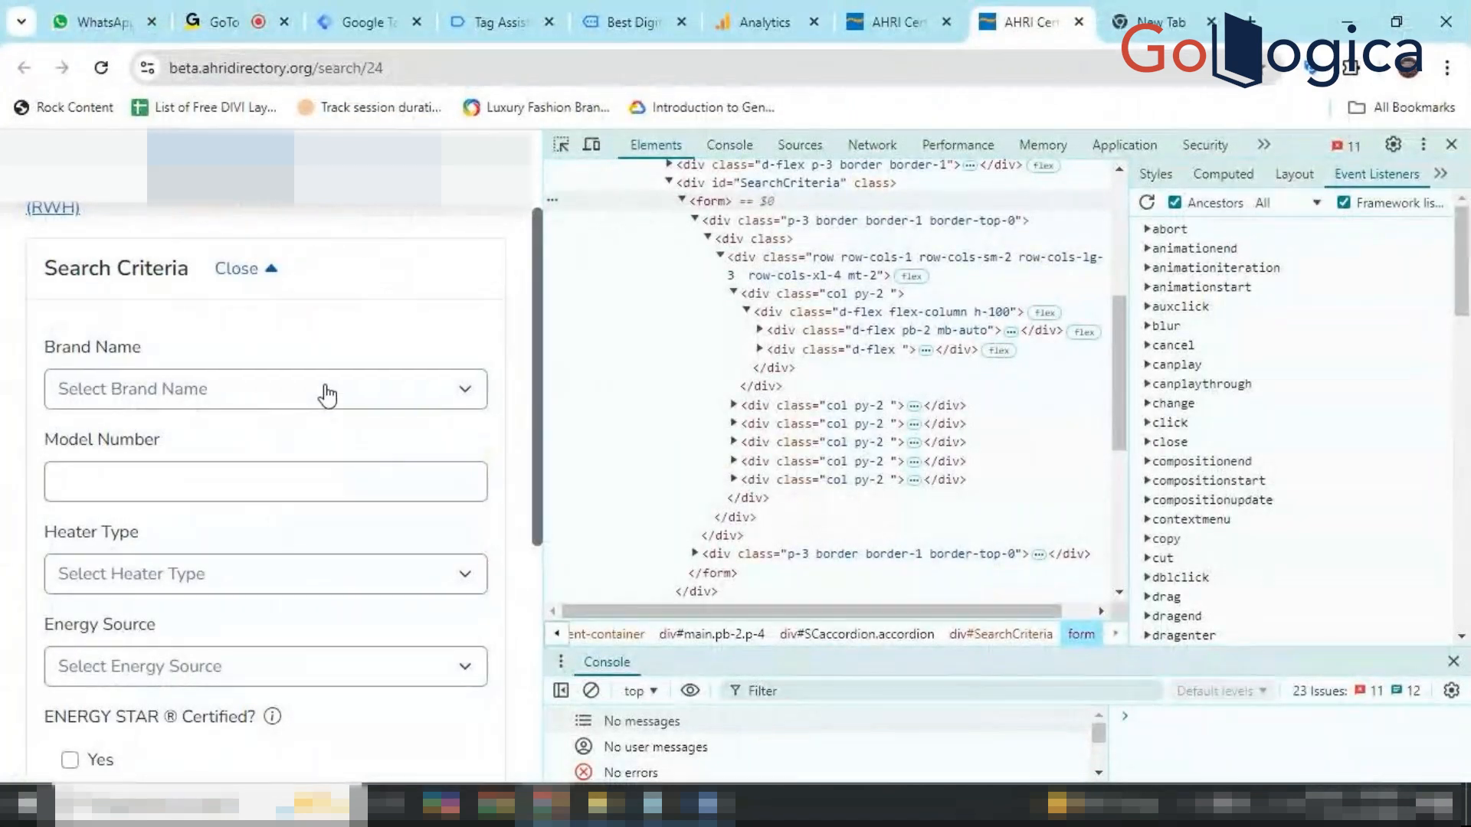
pyautogui.click(460, 401)
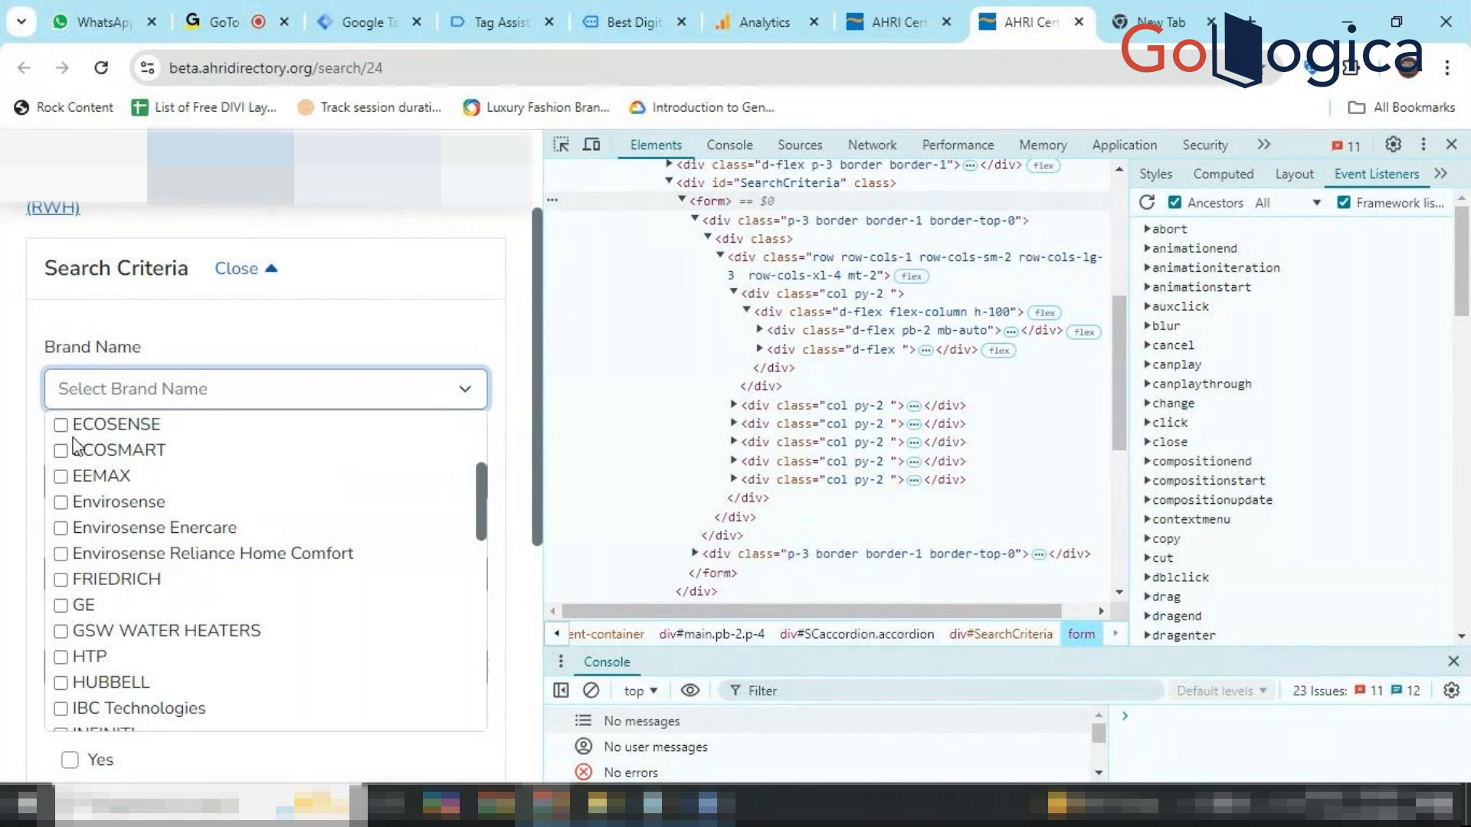
pyautogui.scroll(-4, 98, 598)
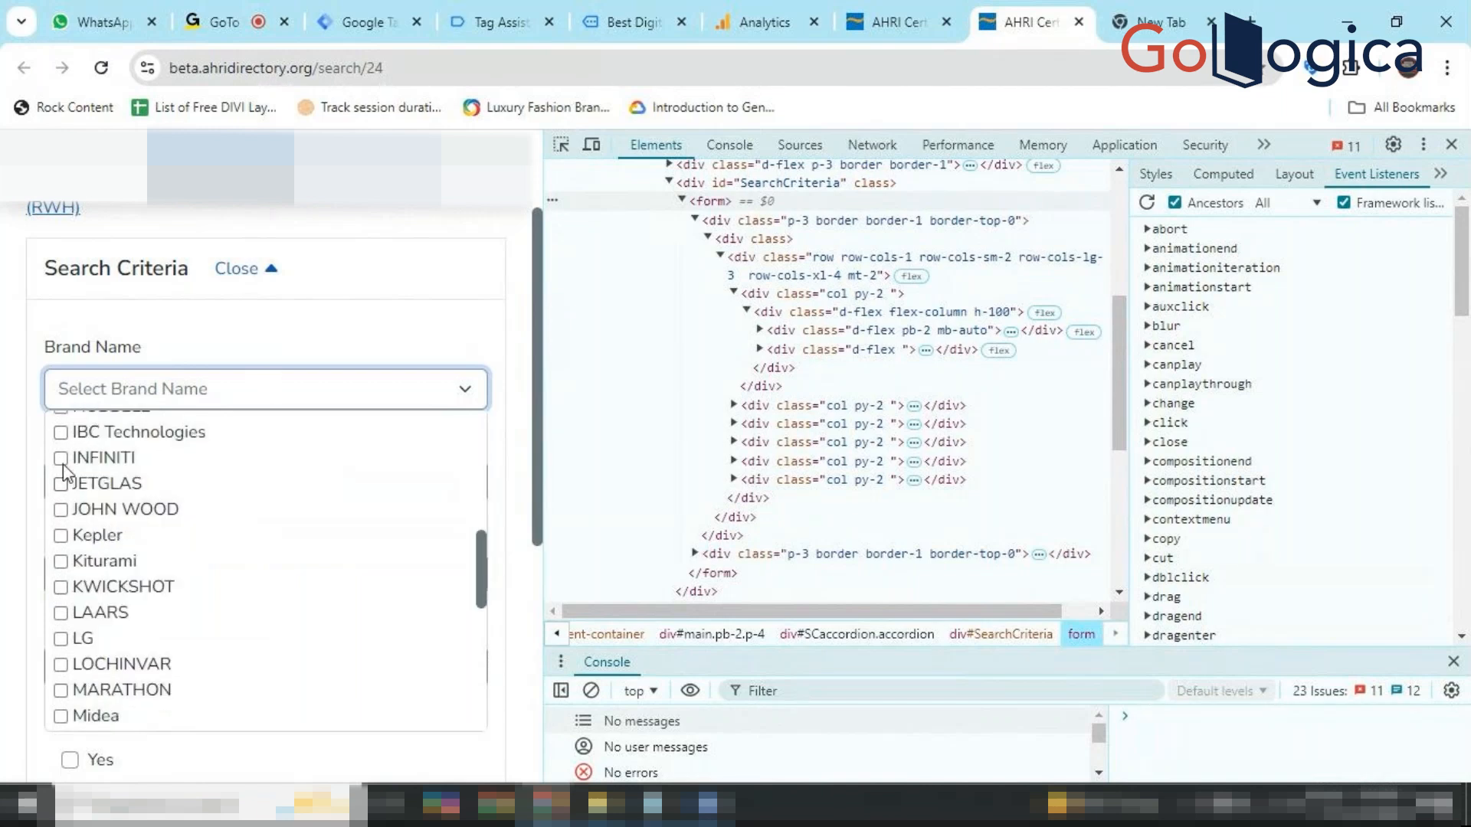
pyautogui.click(268, 340)
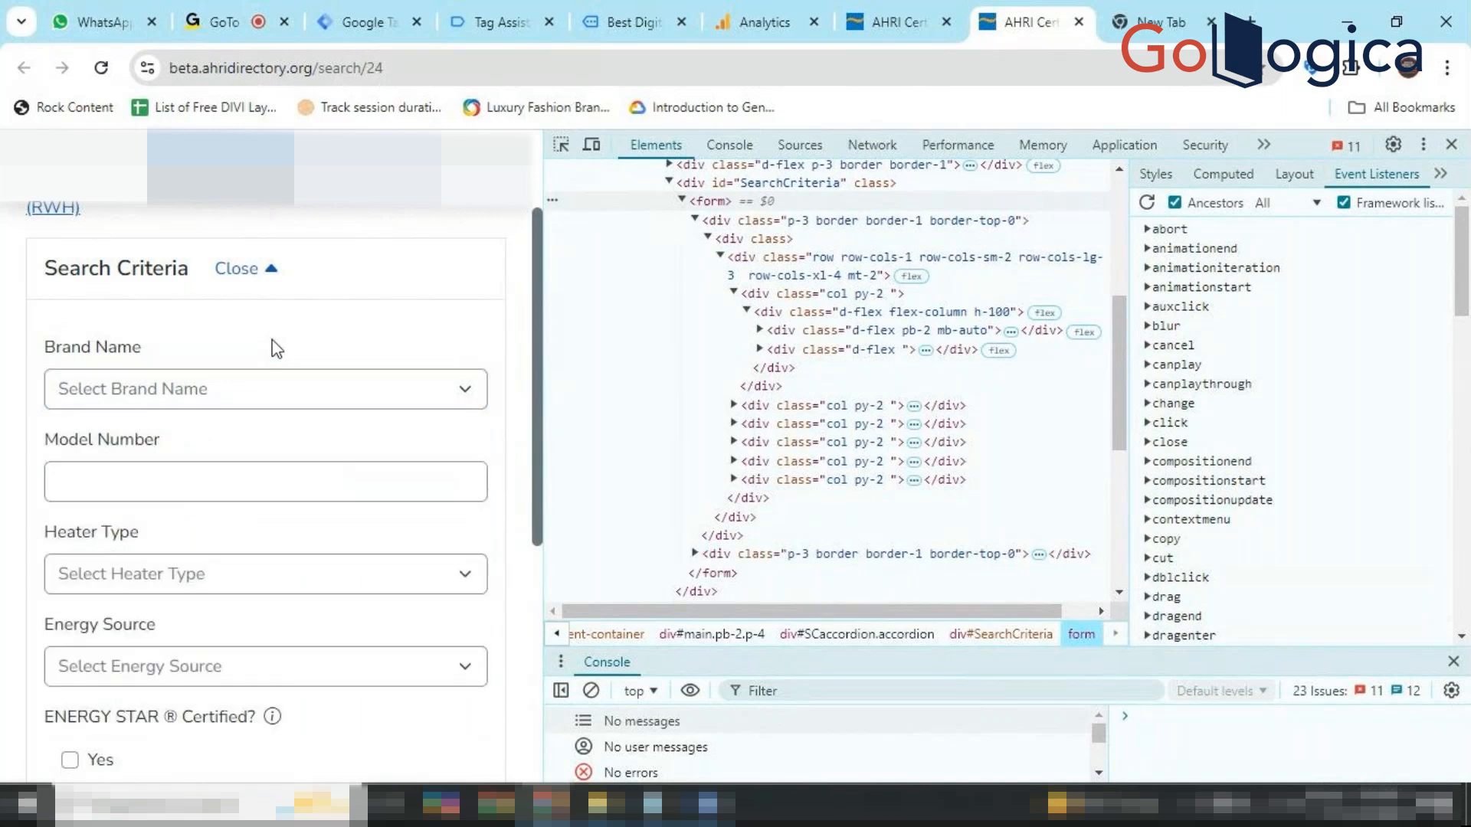
pyautogui.click(259, 596)
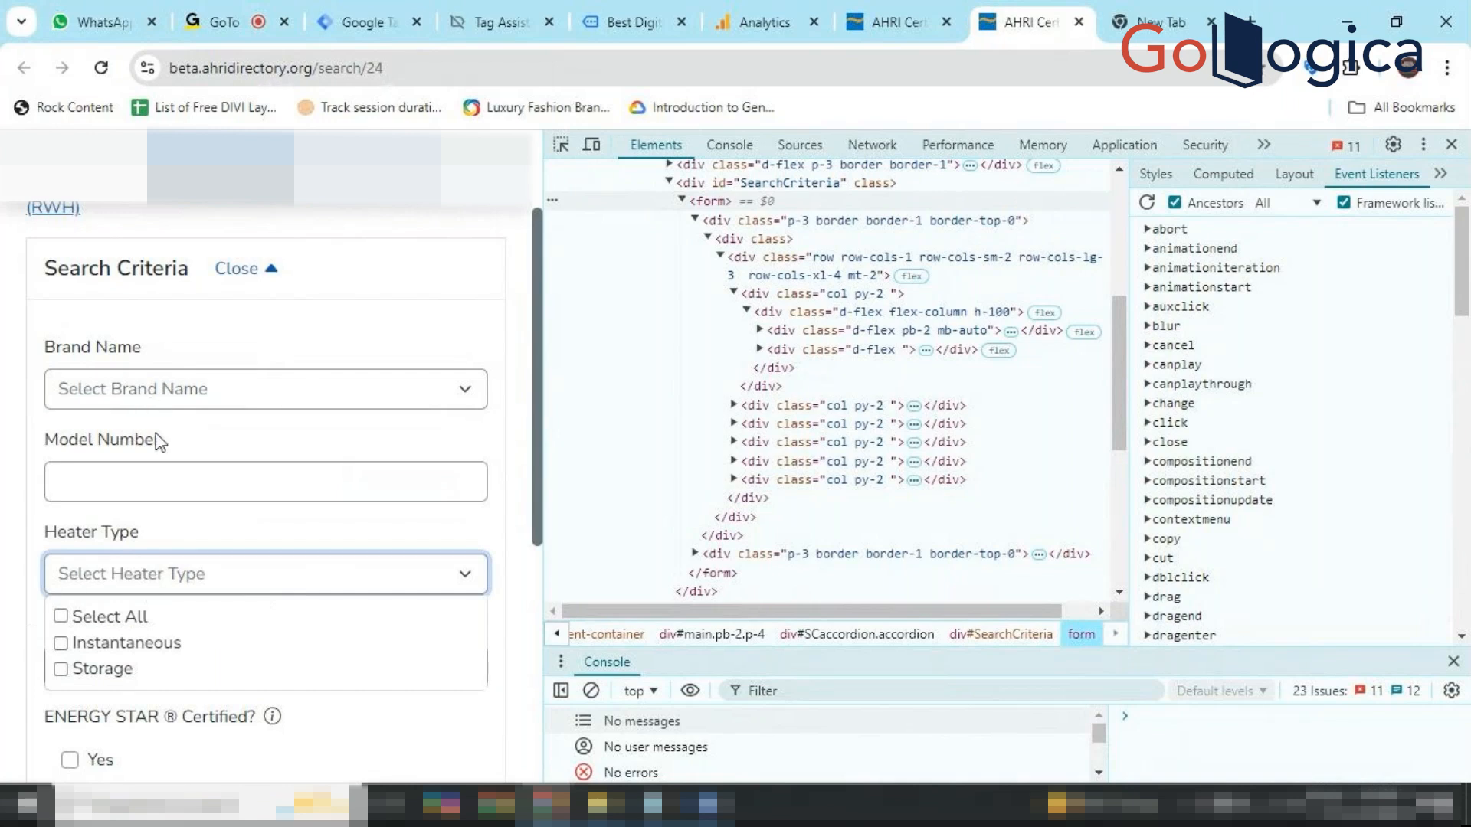
pyautogui.click(190, 389)
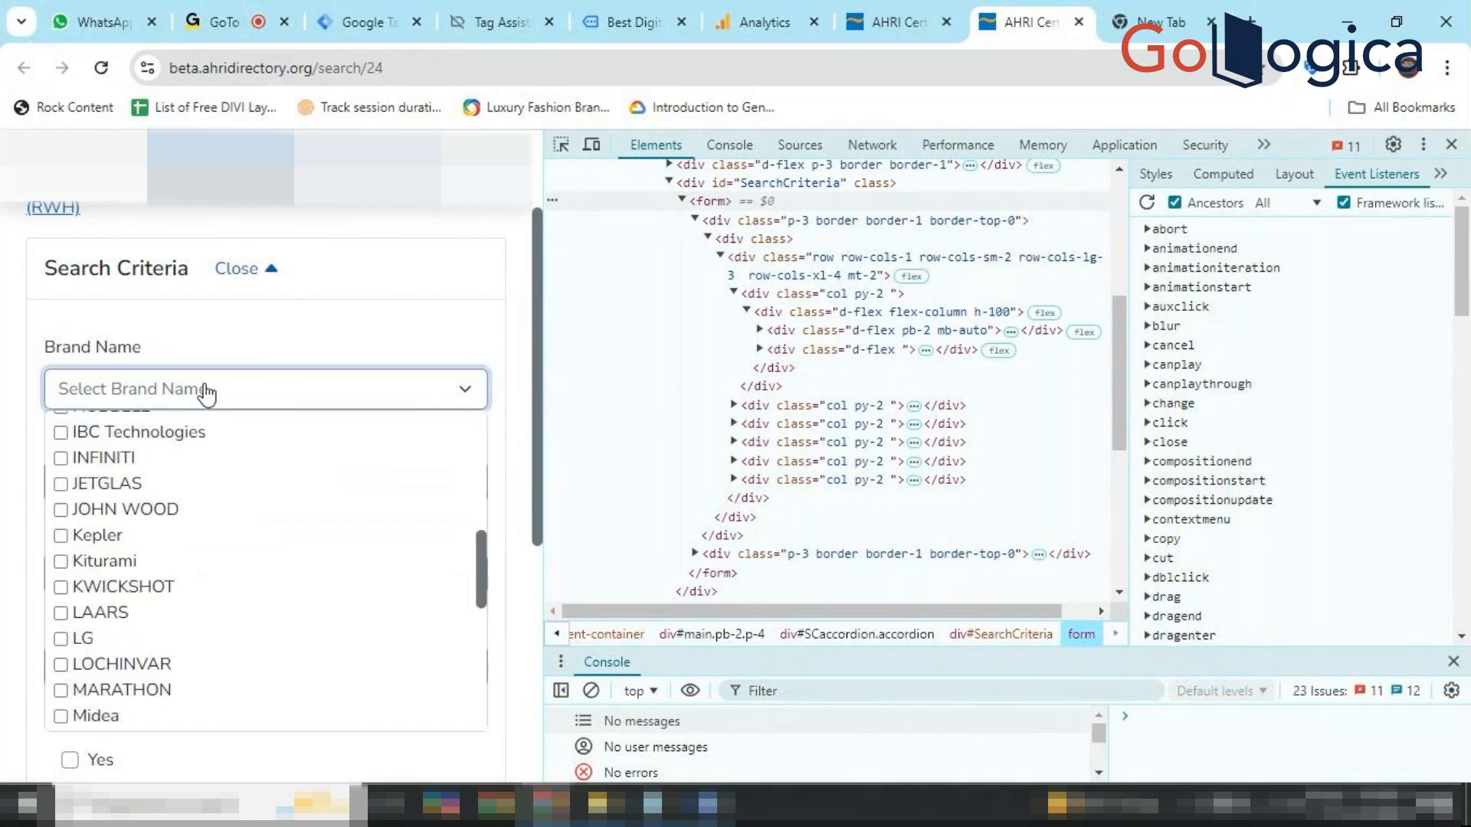
pyautogui.click(291, 331)
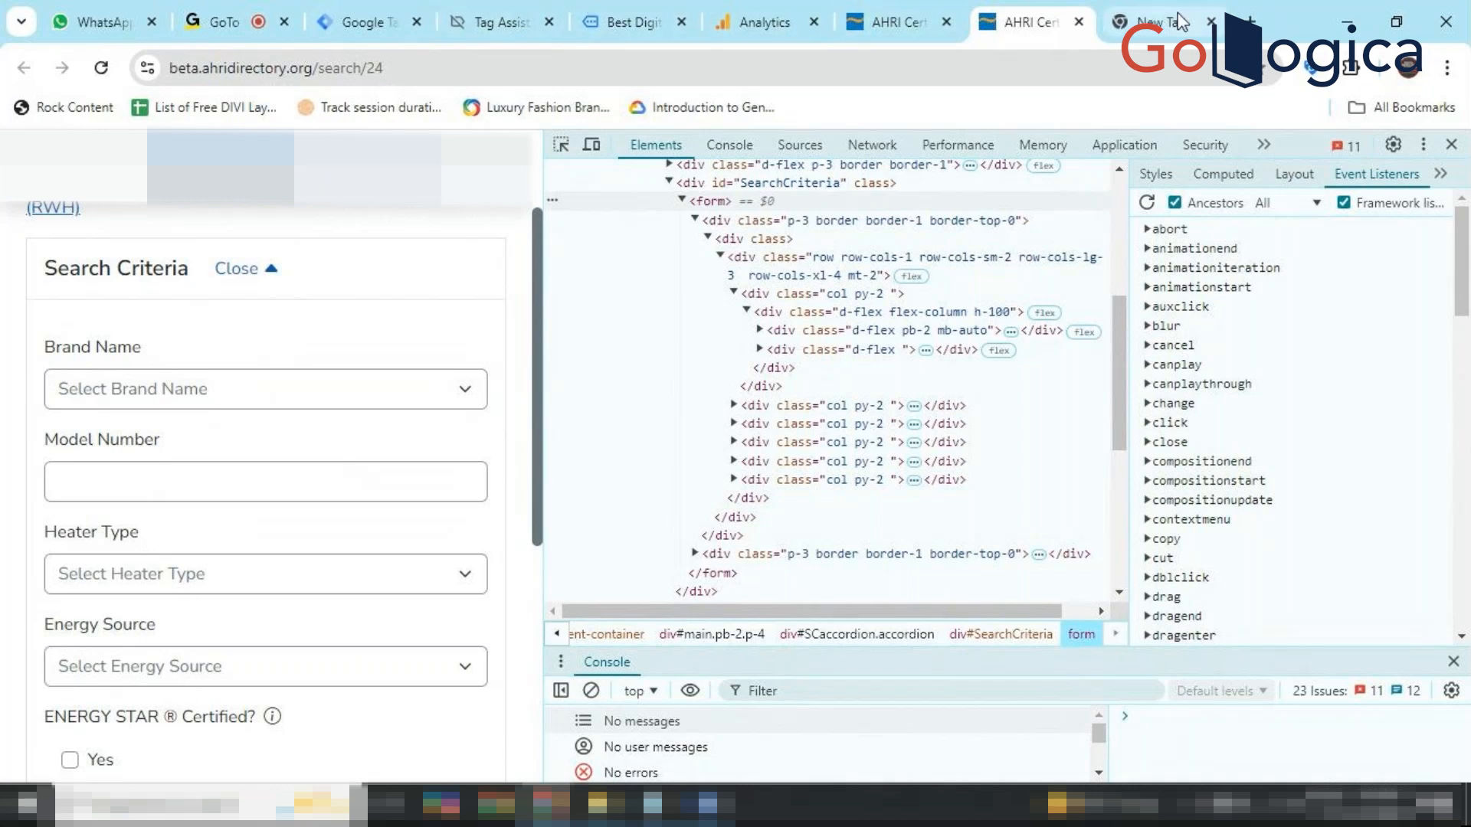
# Load digitalmarketingwebexperts.com in a new tab, scroll it, then return to the AHRI tab.
pyautogui.click(1250, 20)
pyautogui.write('digitalmarketingwebexperts.com')
pyautogui.press('Return')
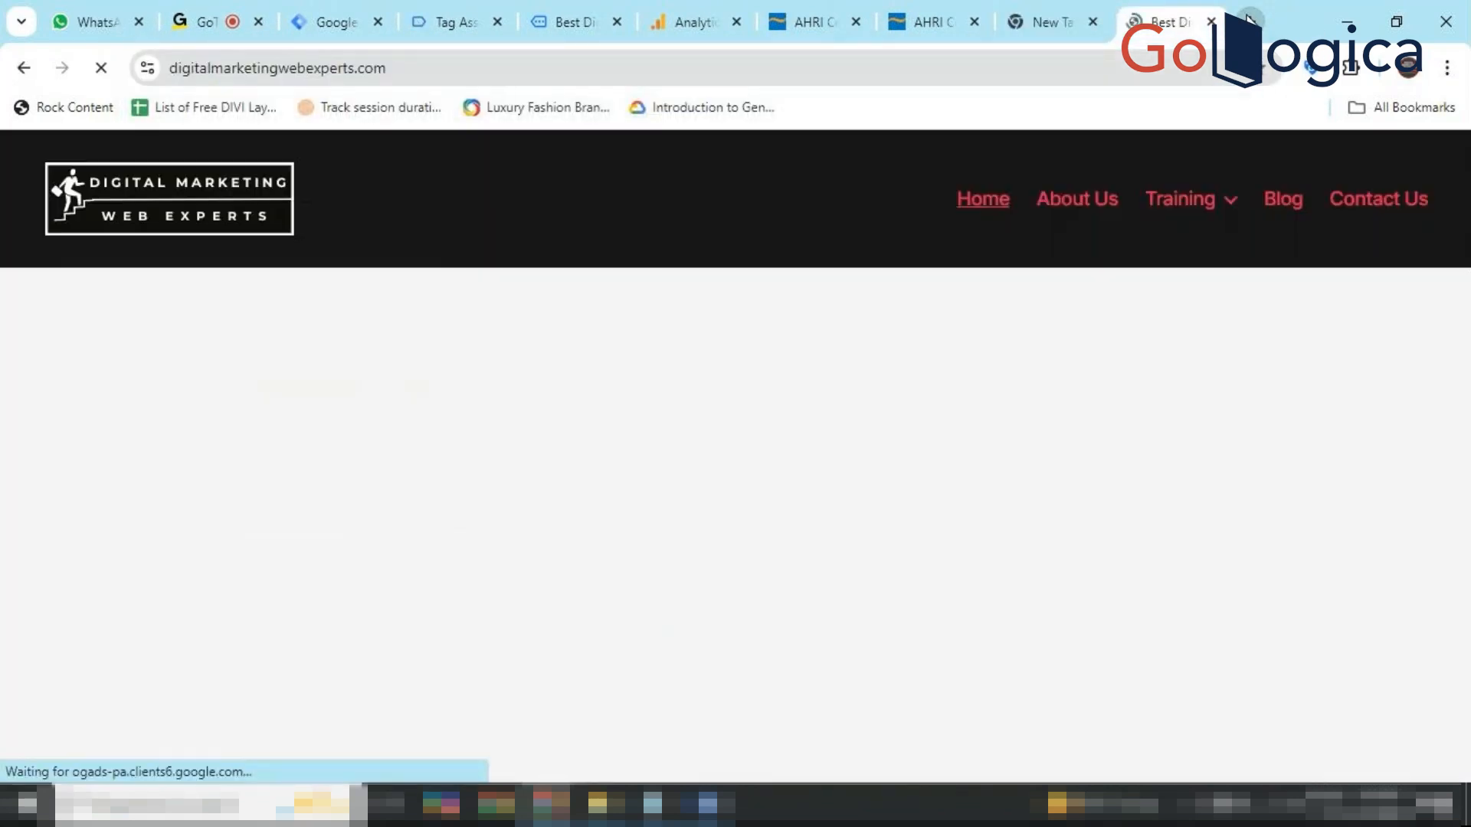
pyautogui.scroll(-10, 936, 384)
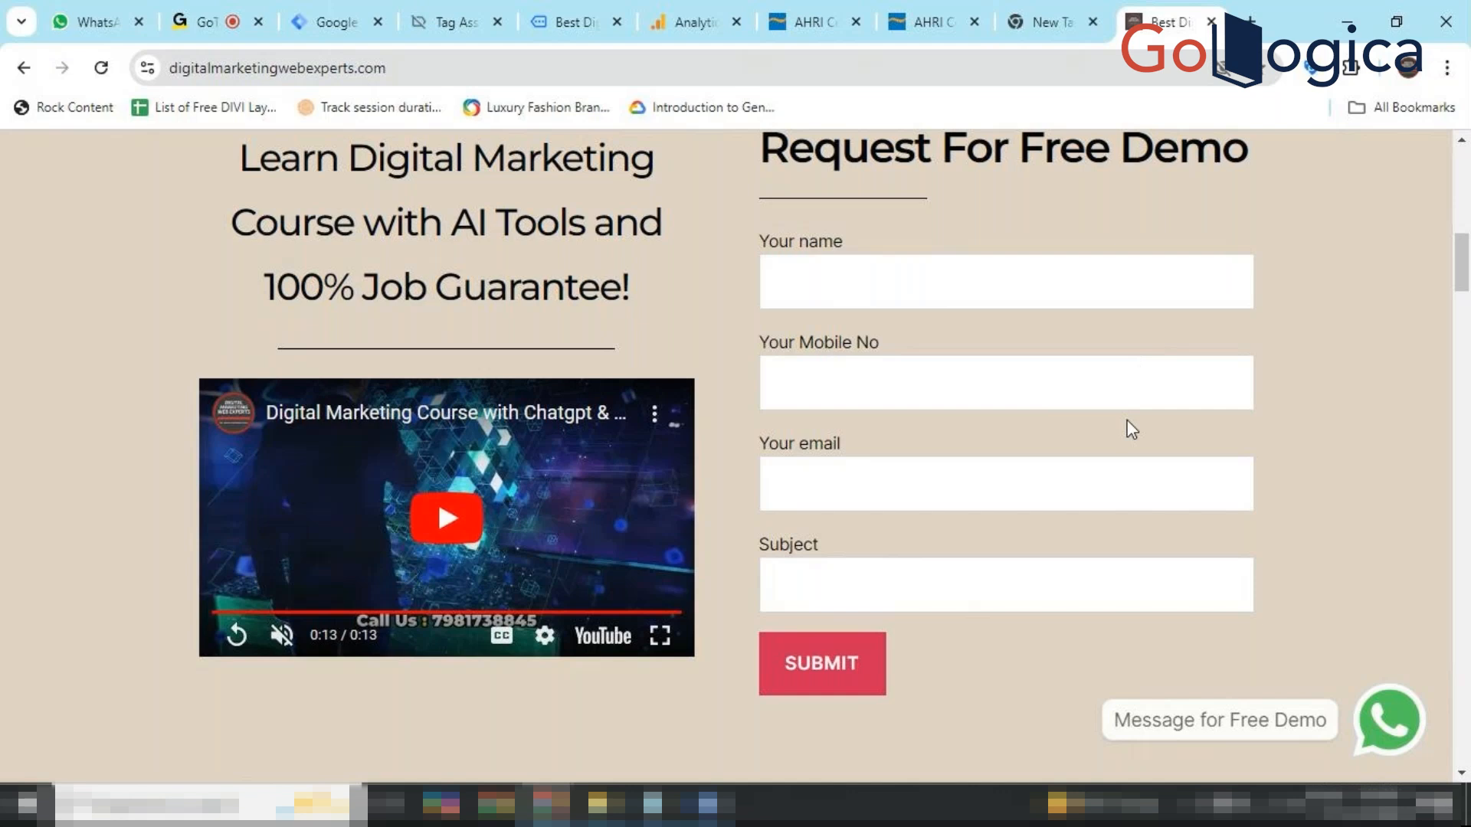
pyautogui.click(891, 11)
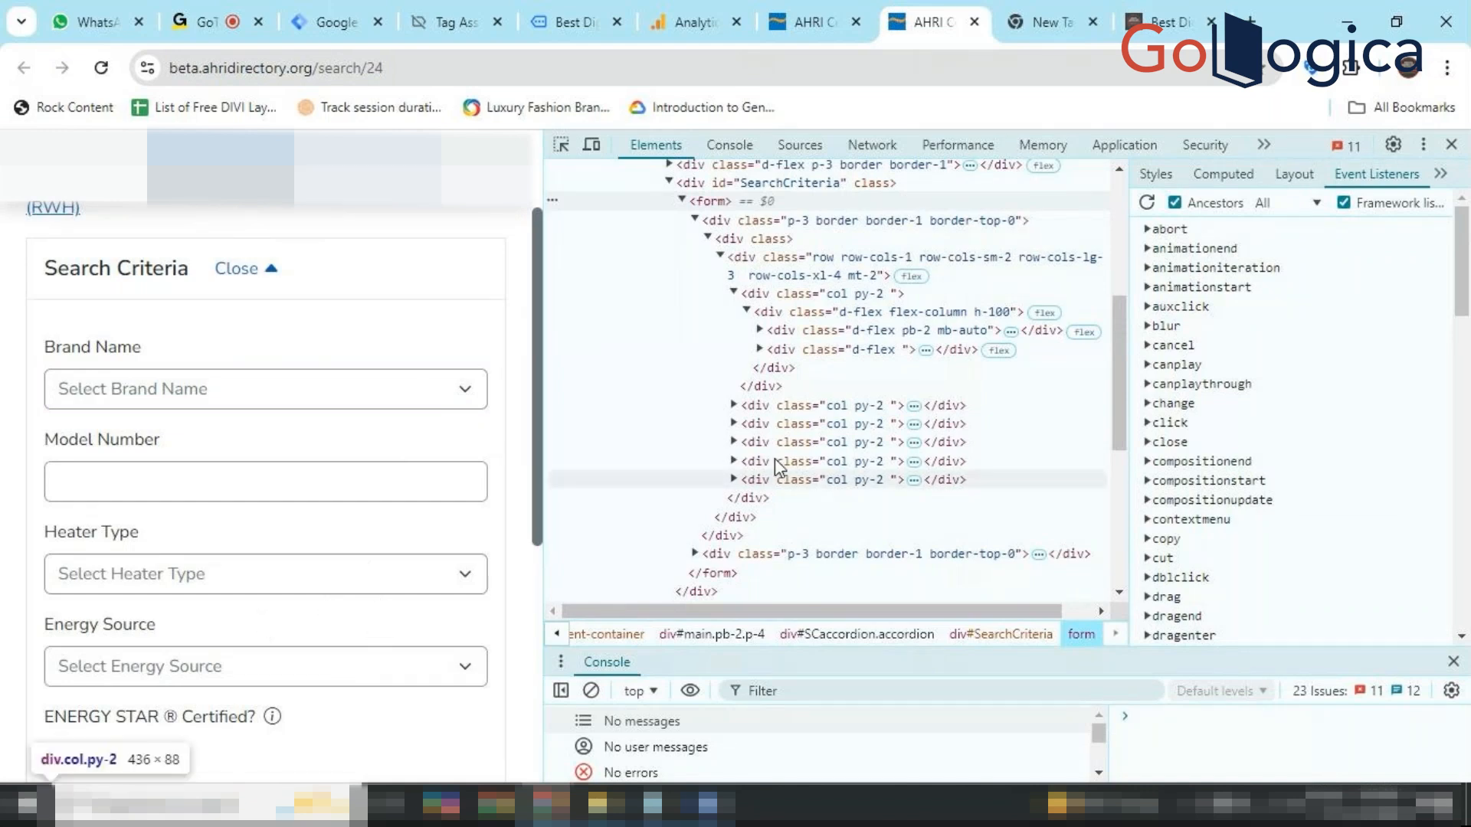
pyautogui.click(946, 20)
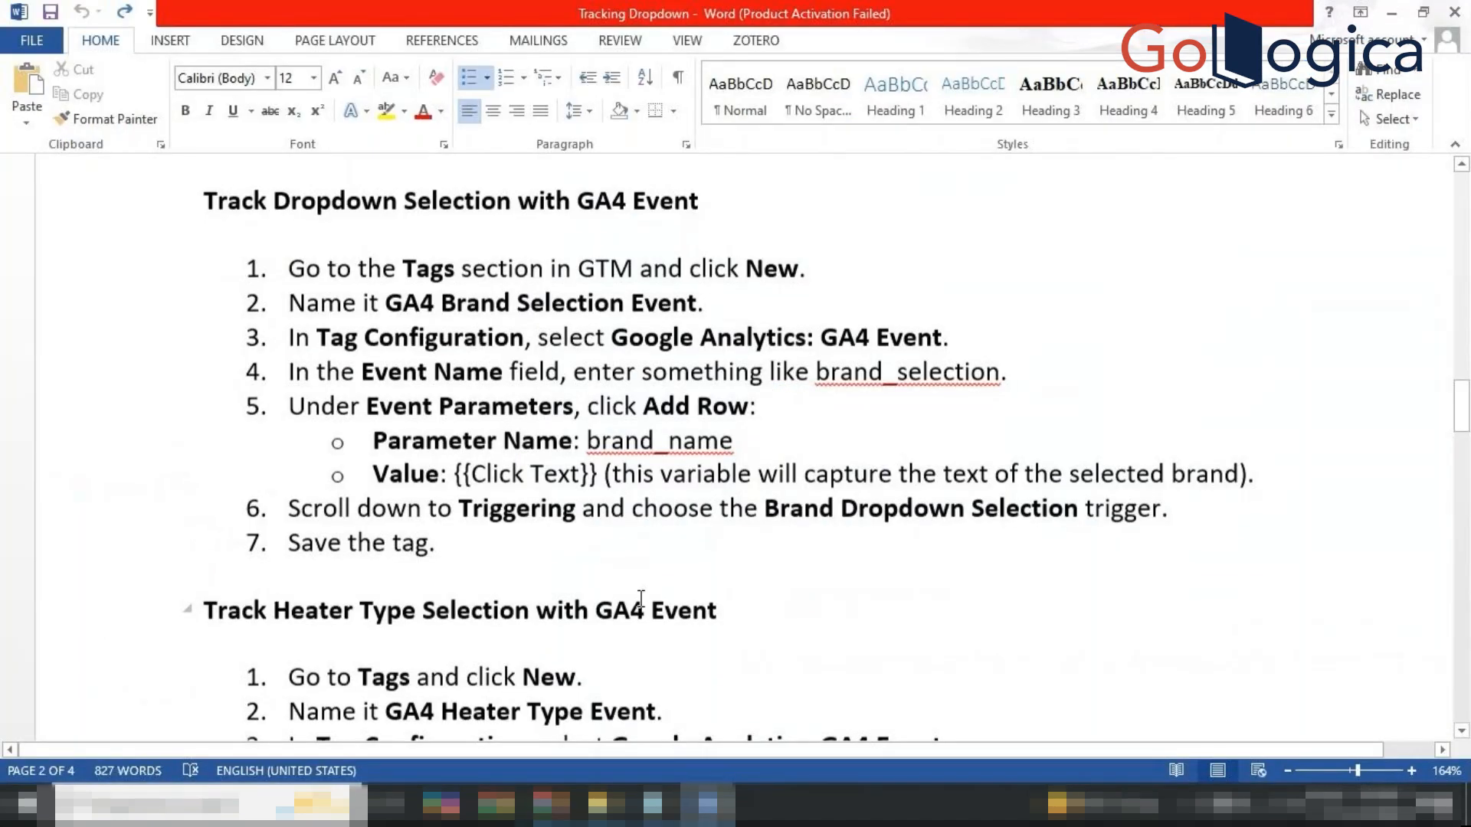
pyautogui.scroll(-2, 640, 599)
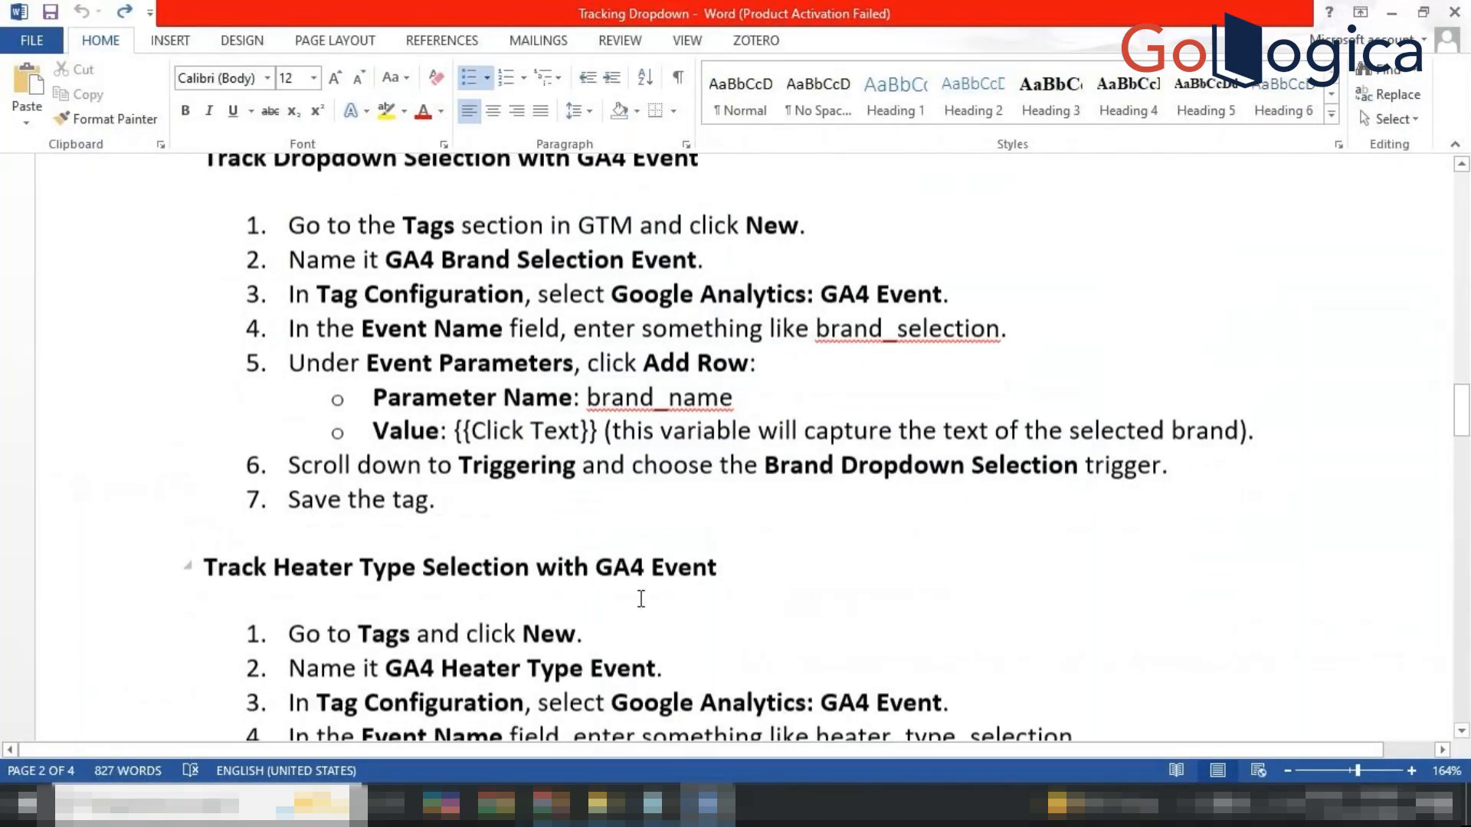
pyautogui.scroll(4, 640, 598)
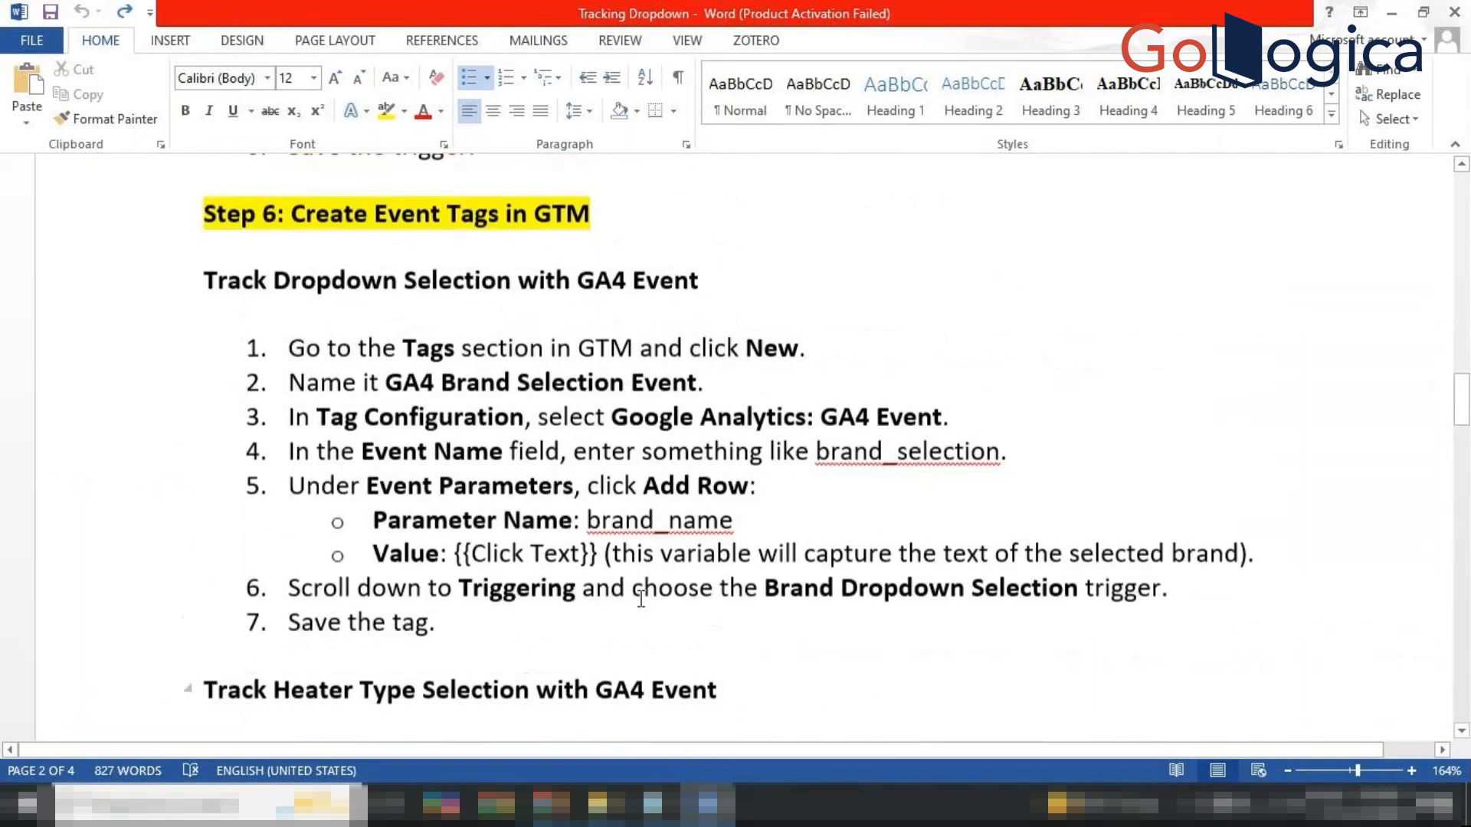
pyautogui.scroll(5, 640, 598)
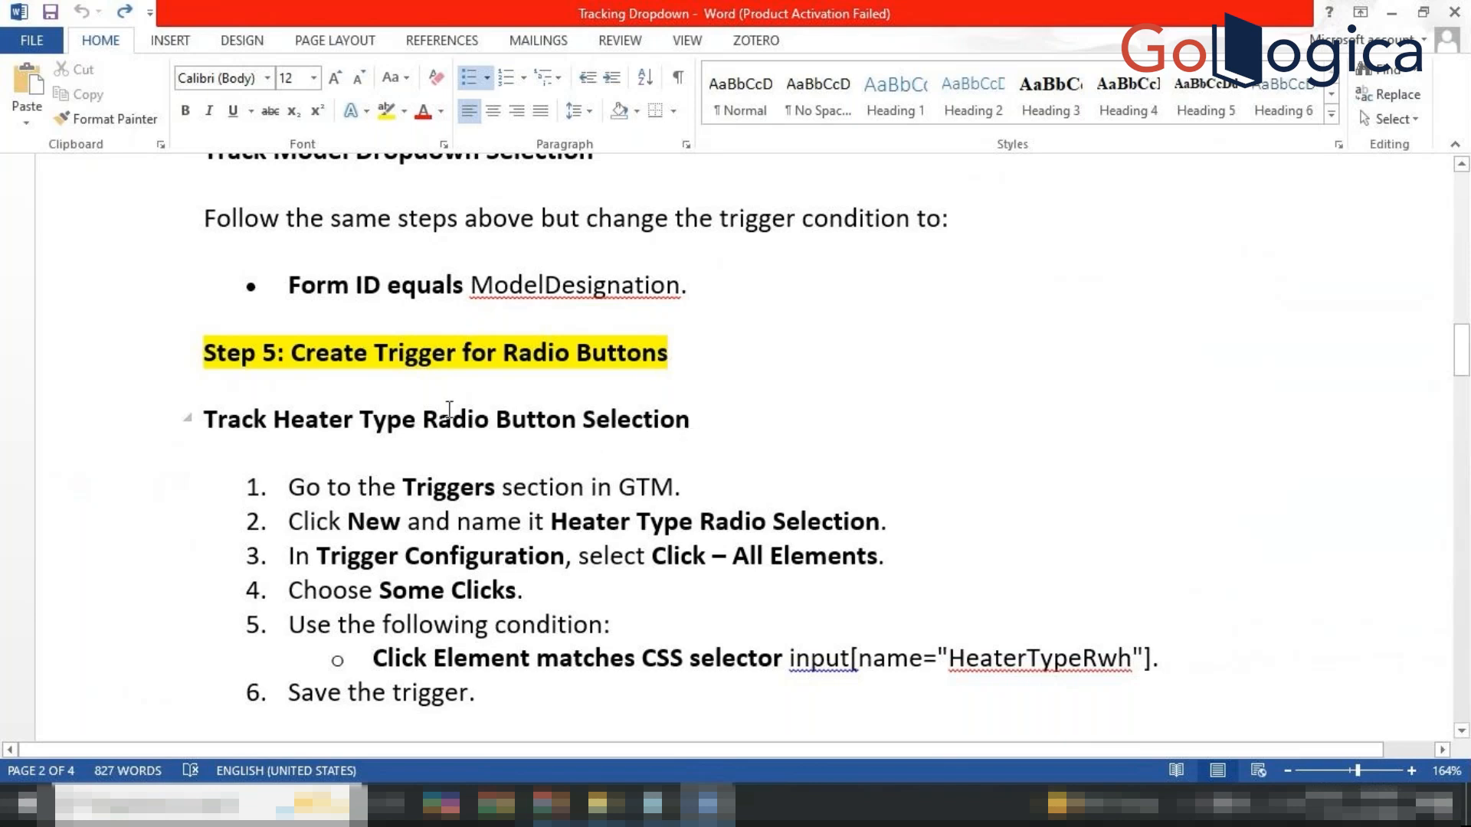
pyautogui.moveTo(214, 415); pyautogui.dragTo(674, 419)
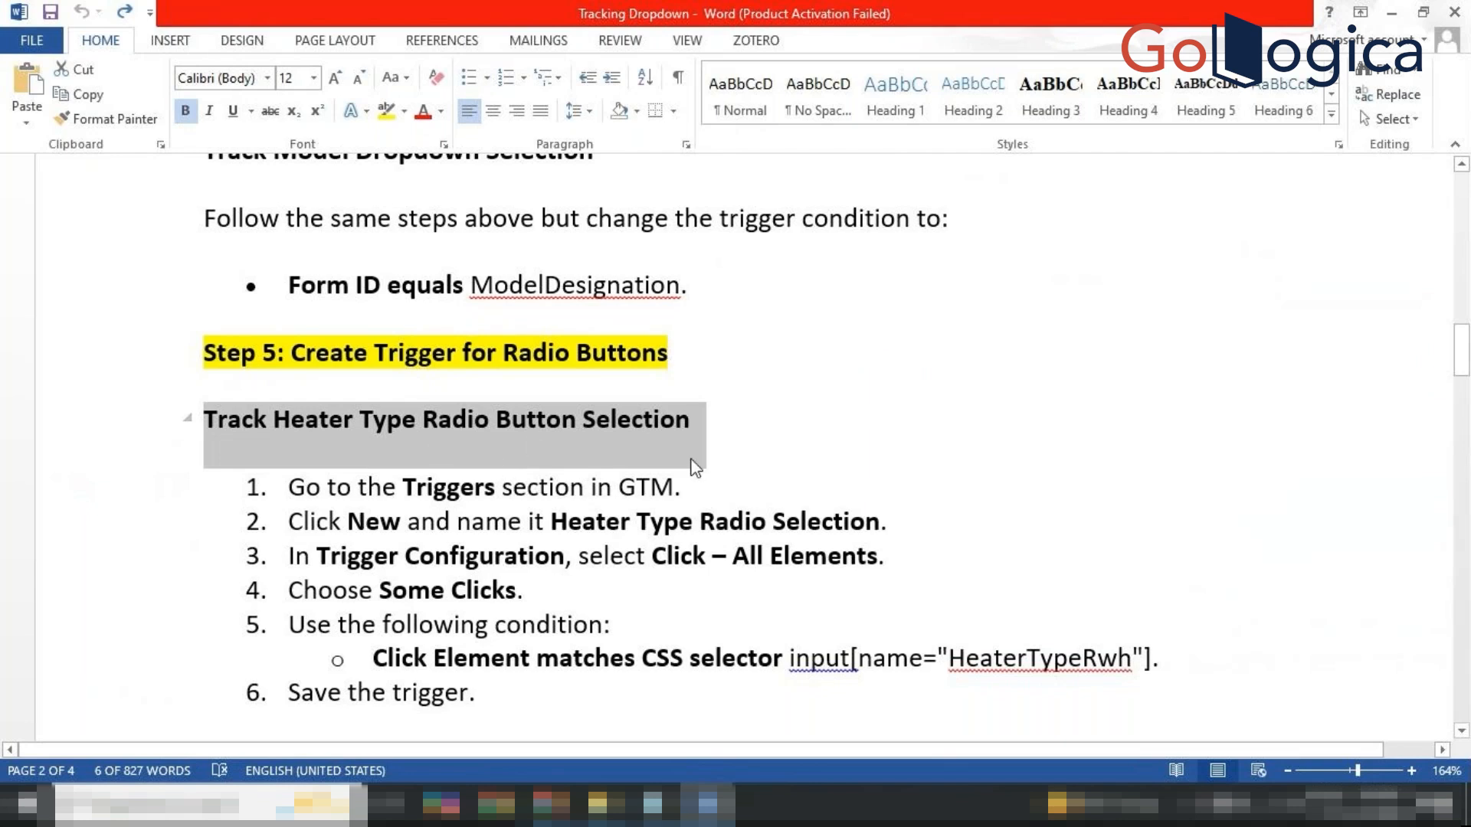
pyautogui.click(777, 430)
pyautogui.scroll(-3, 776, 430)
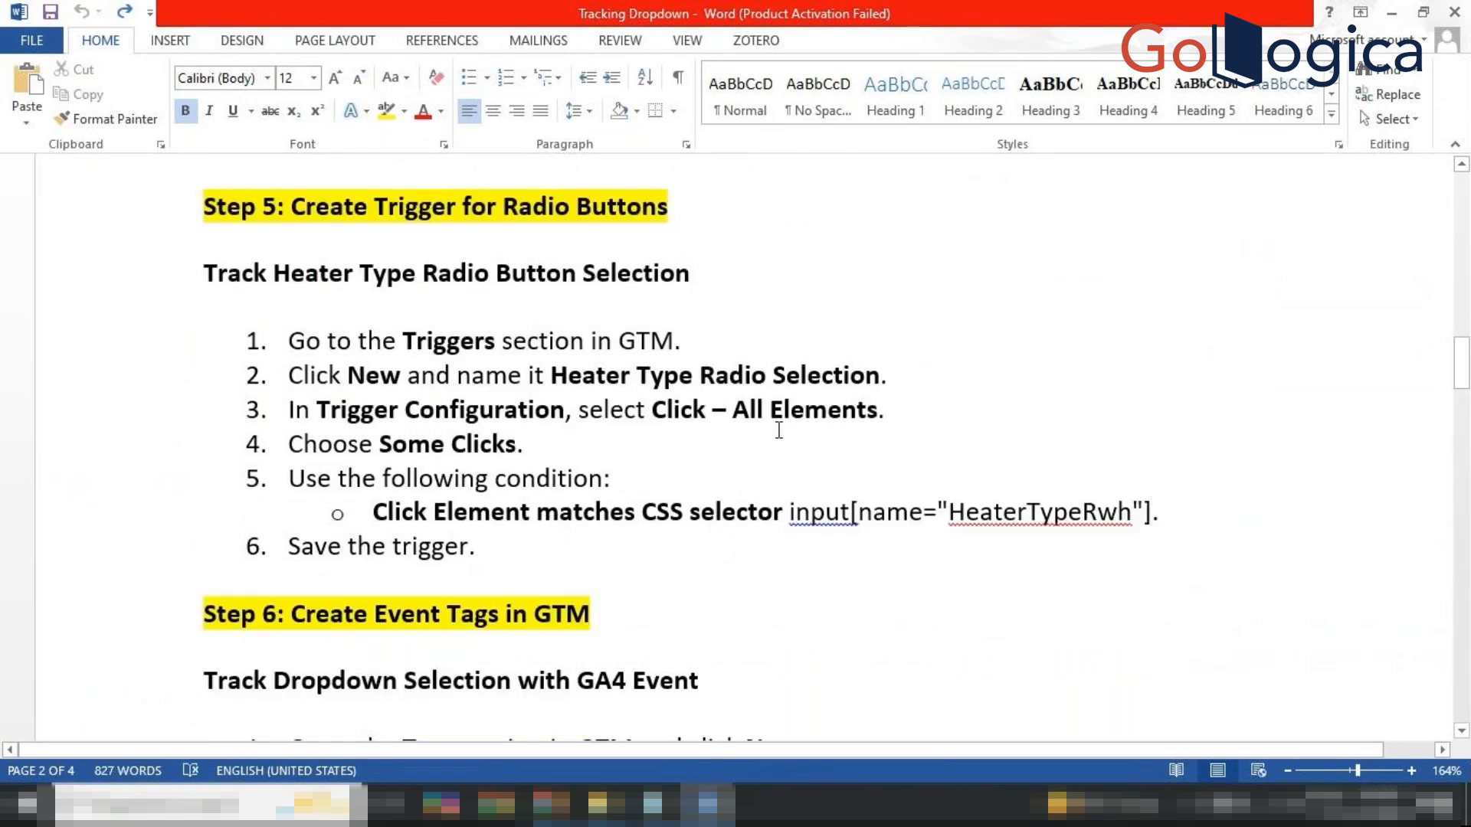
pyautogui.scroll(-2, 779, 430)
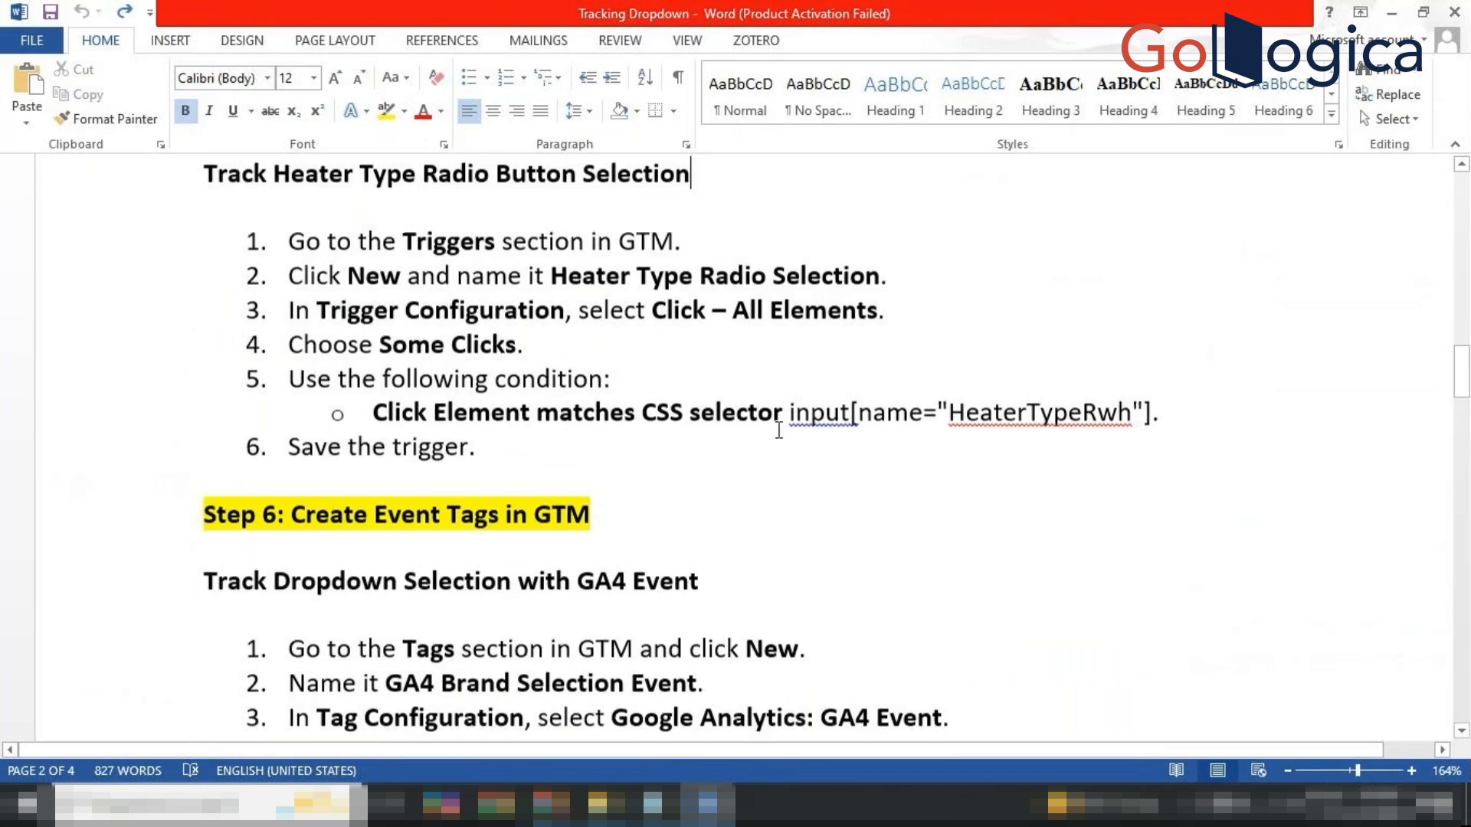
pyautogui.scroll(-1, 779, 430)
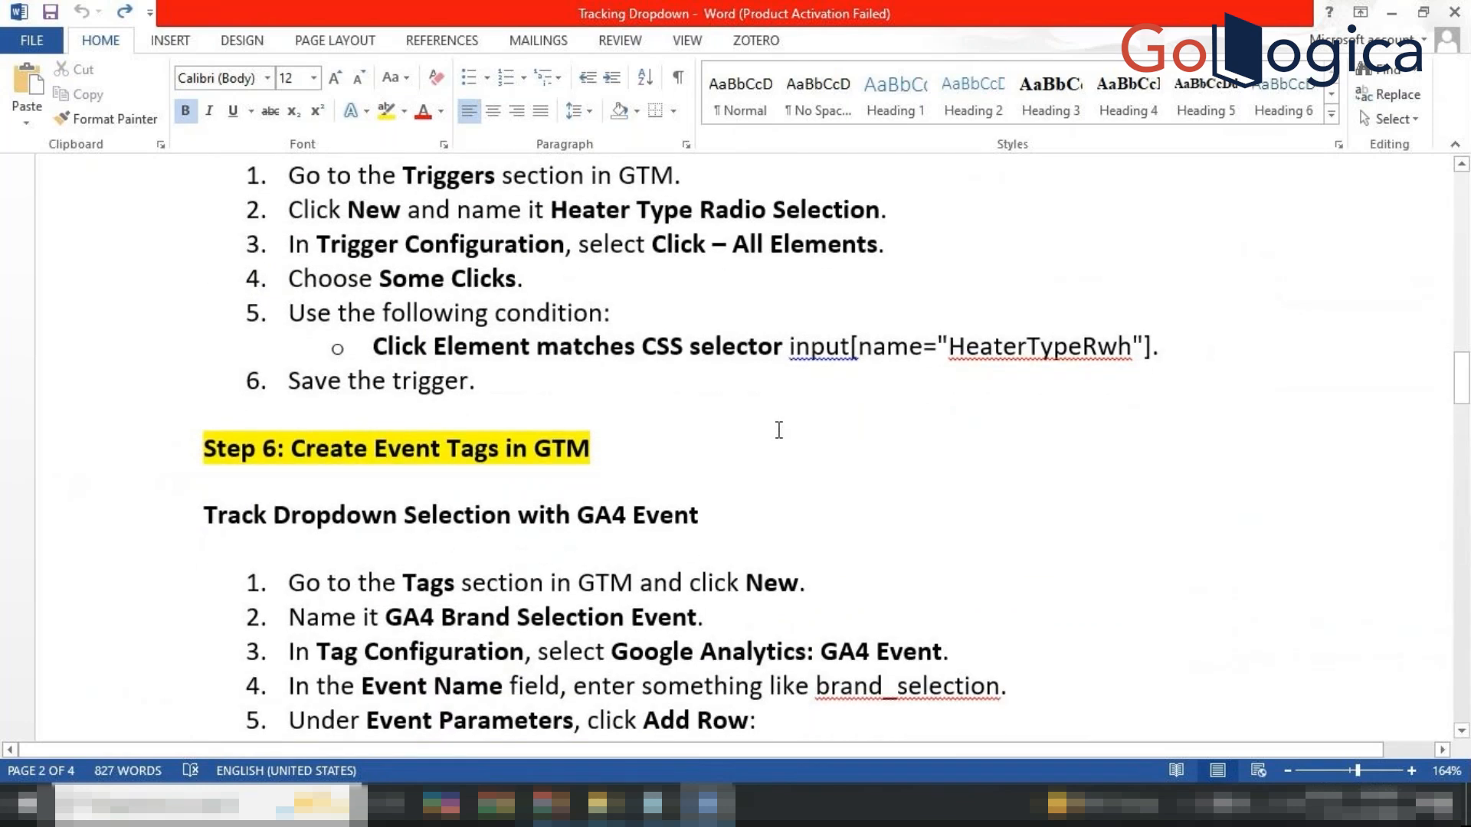
pyautogui.scroll(-1, 779, 430)
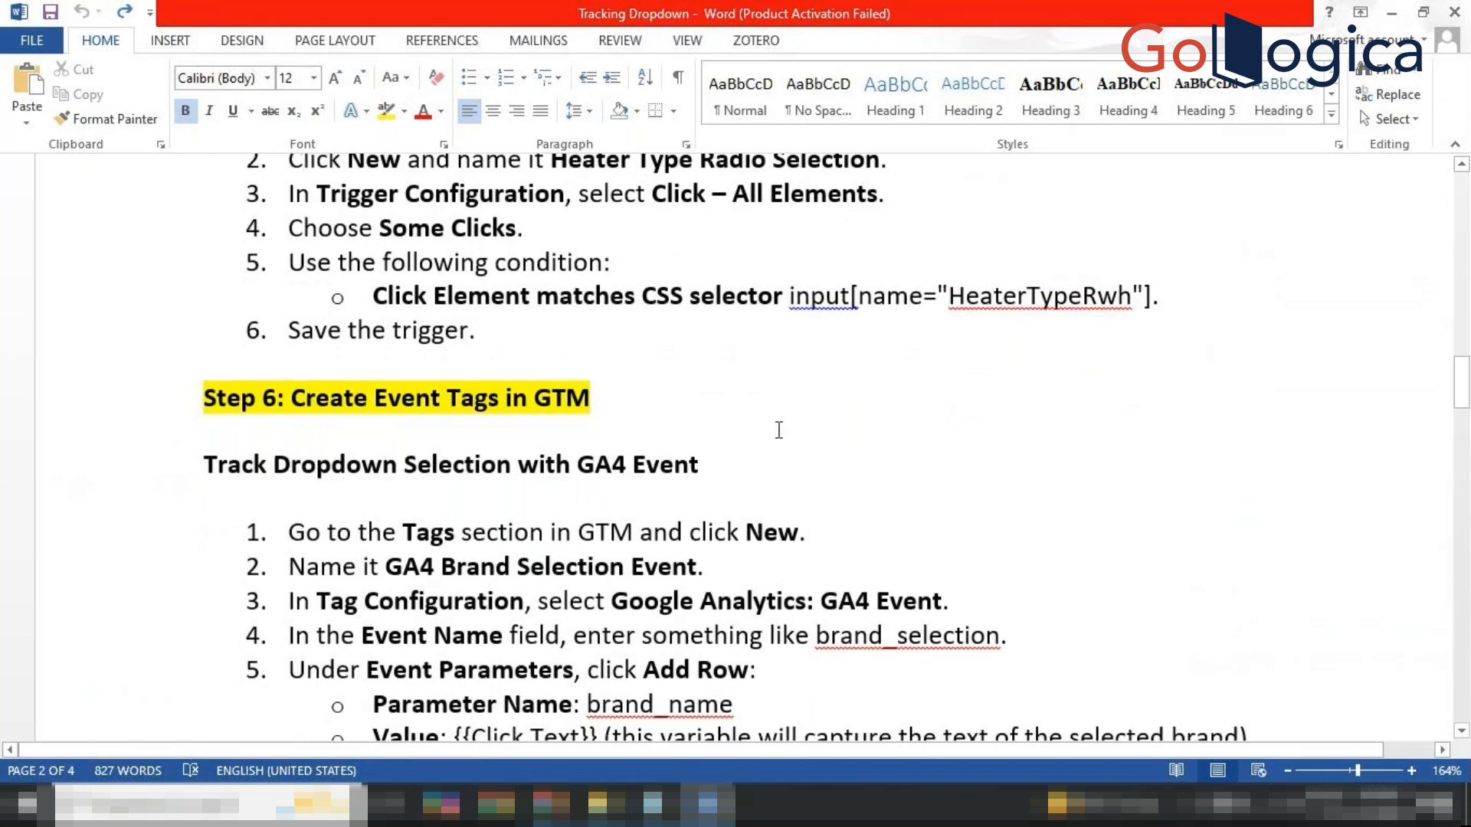
pyautogui.scroll(-1, 779, 429)
pyautogui.scroll(-1, 779, 429)
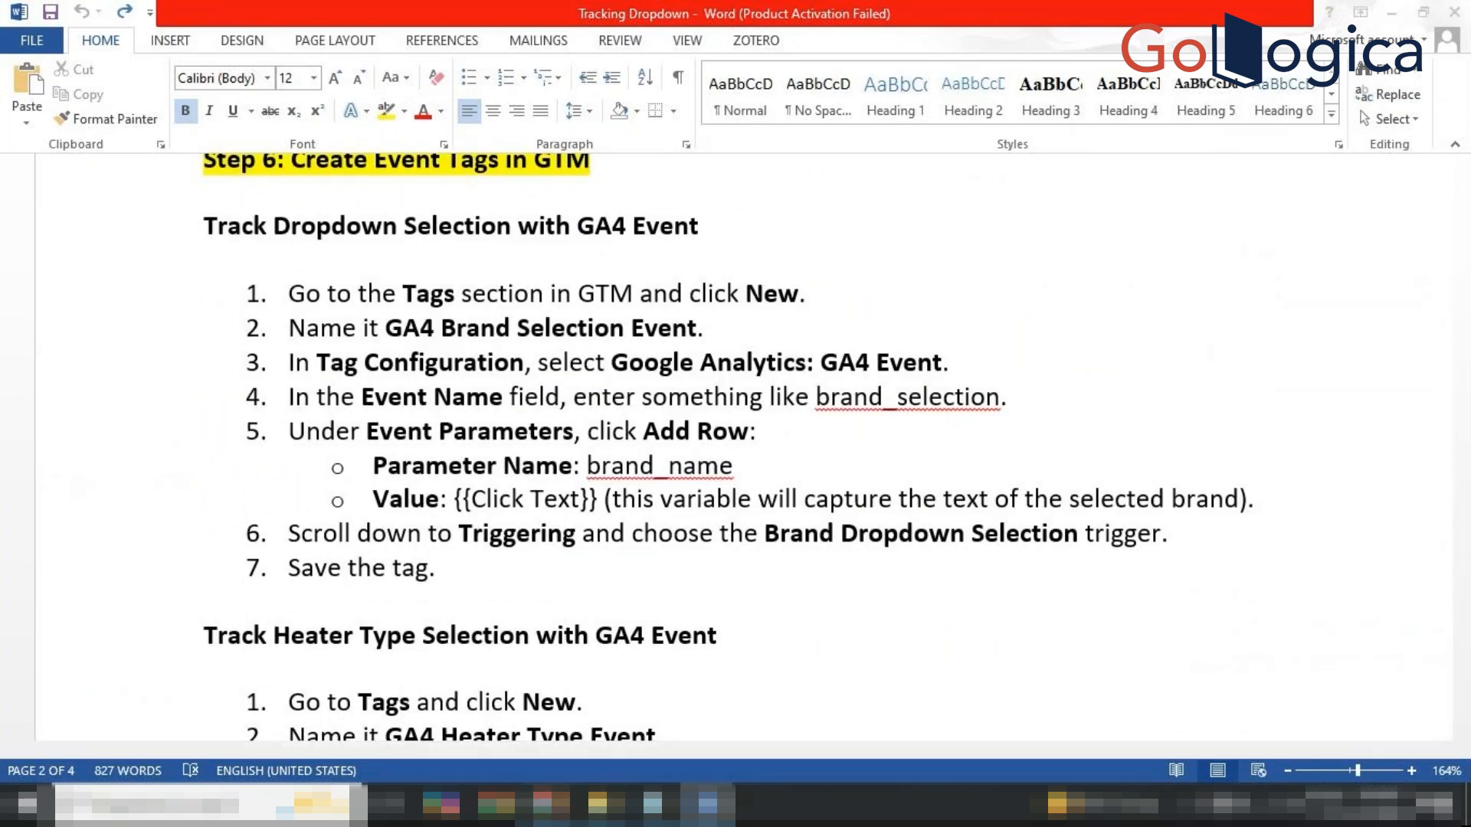
pyautogui.moveTo(545, 804)
pyautogui.moveTo(491, 747)
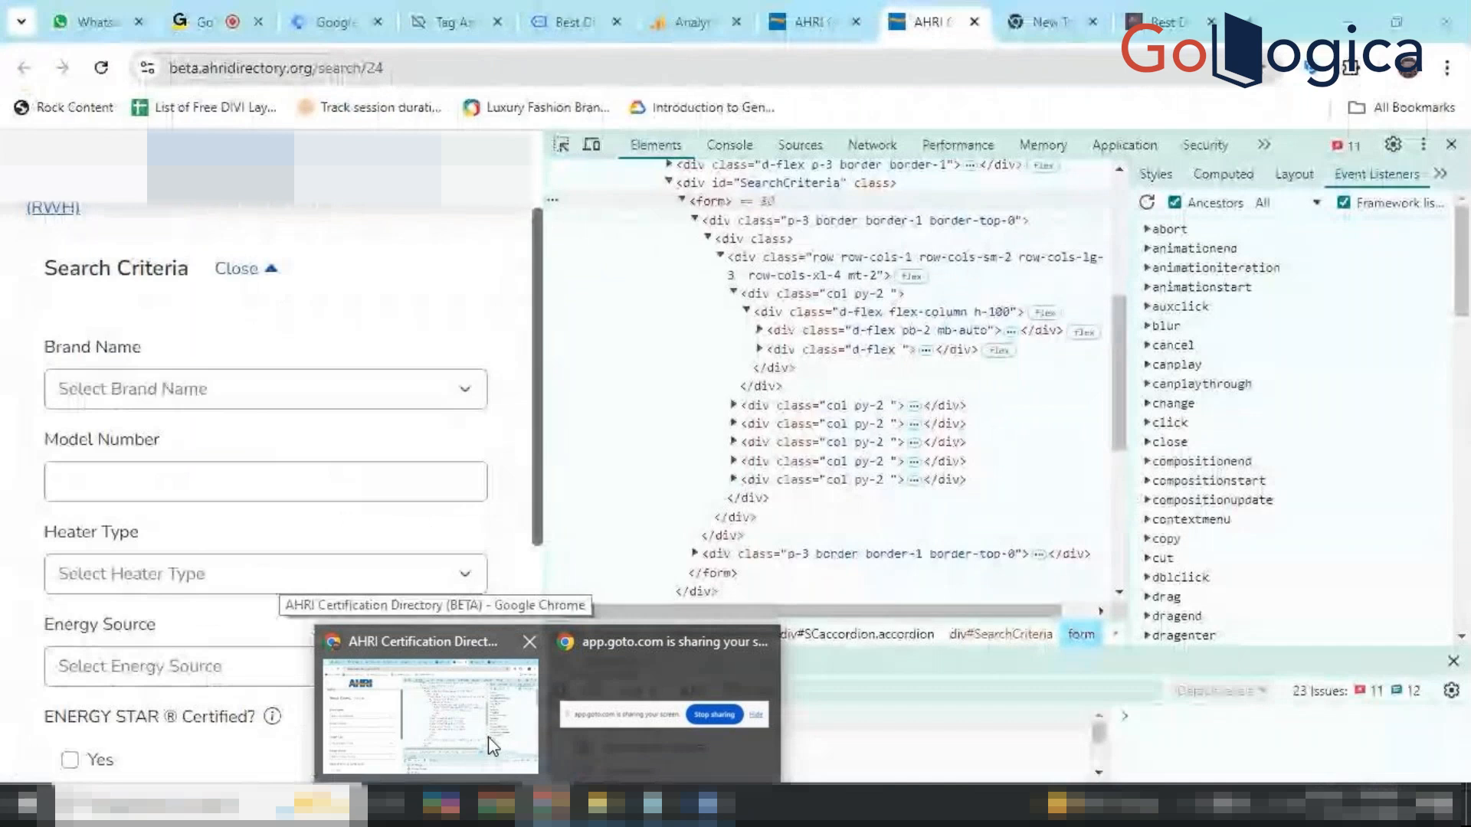
pyautogui.click(488, 737)
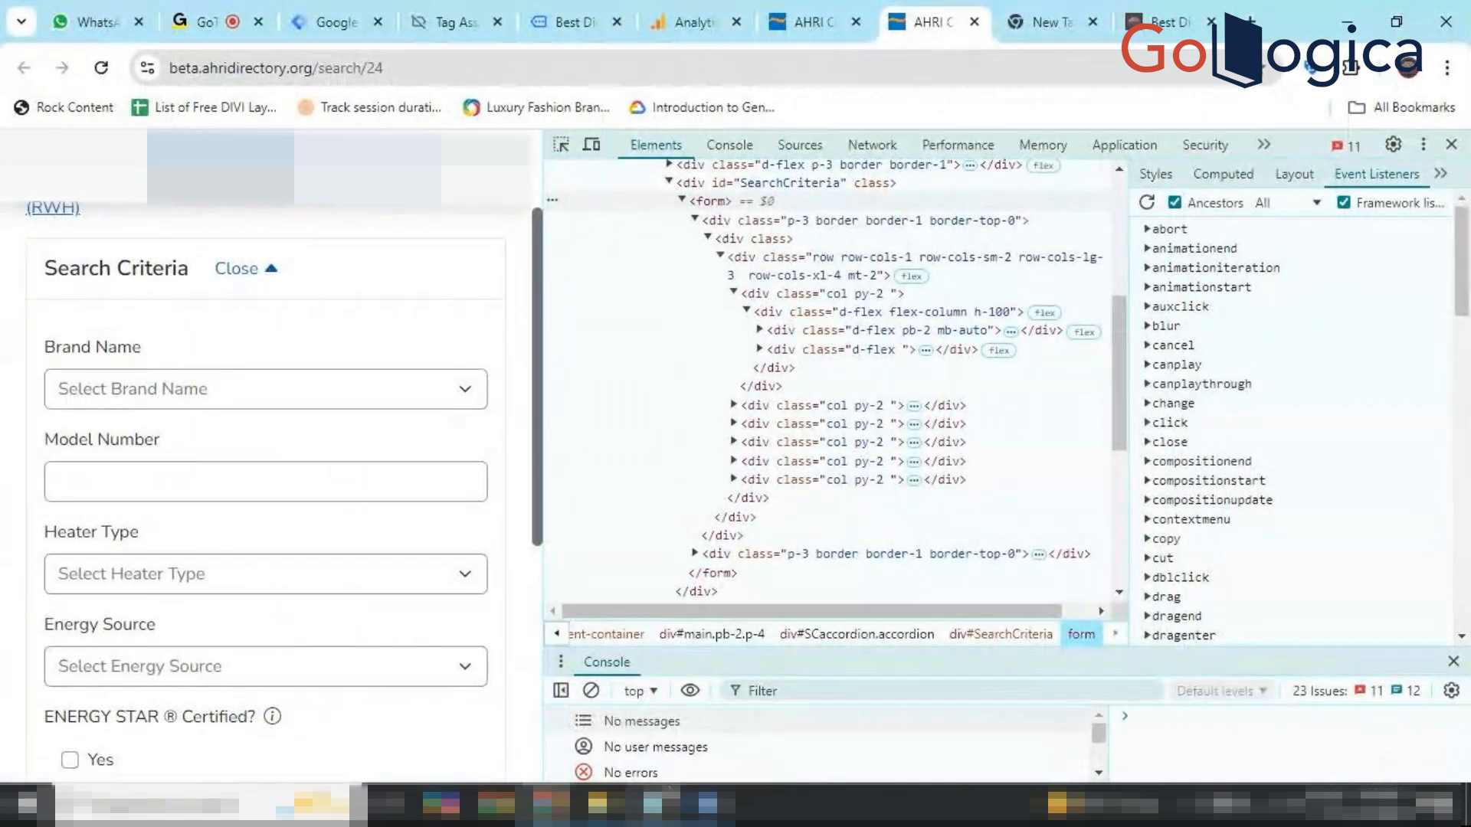
pyautogui.moveTo(550, 804)
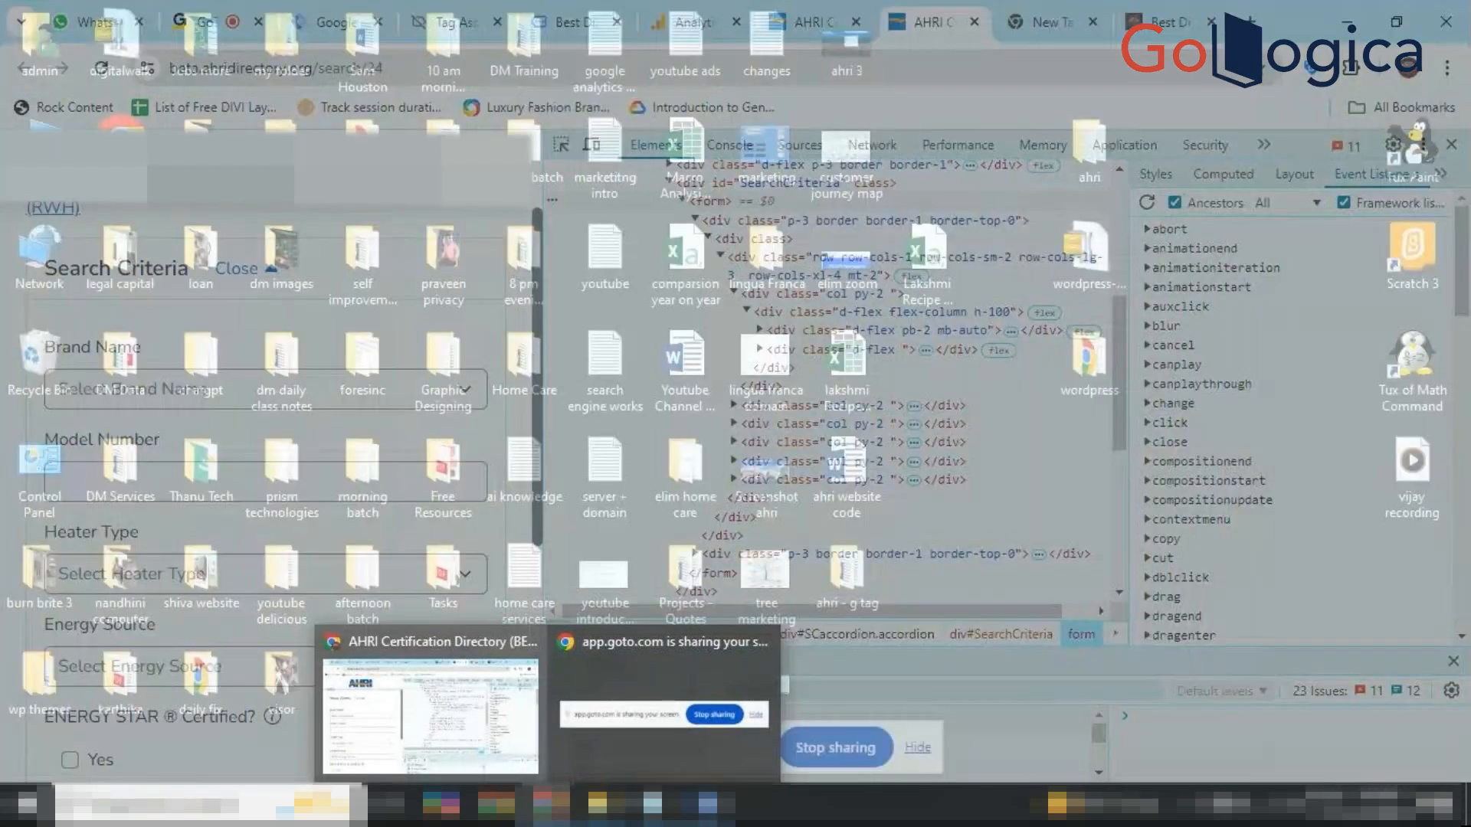
pyautogui.moveTo(706, 805)
pyautogui.click(706, 705)
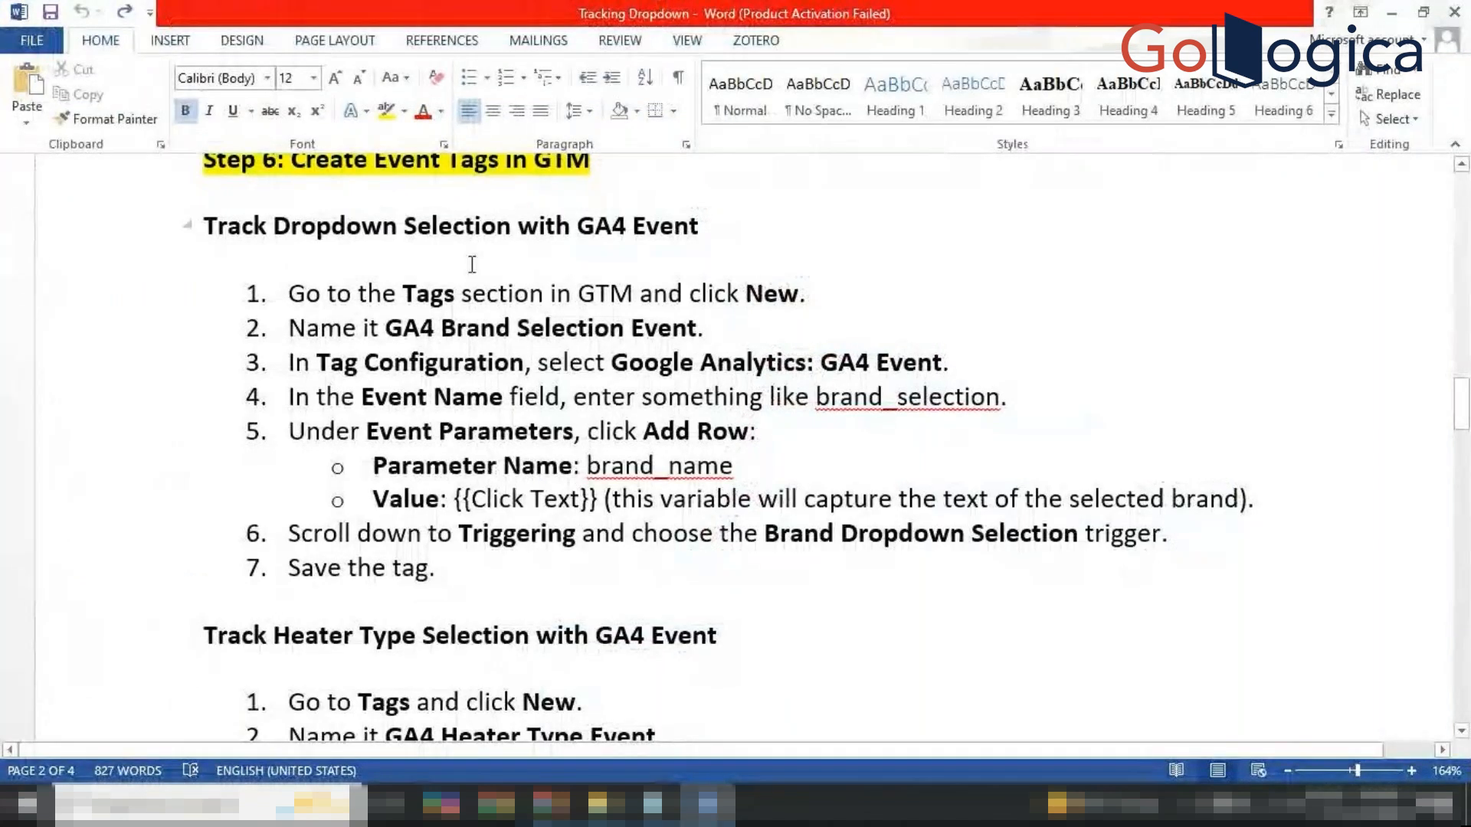
pyautogui.scroll(2, 479, 348)
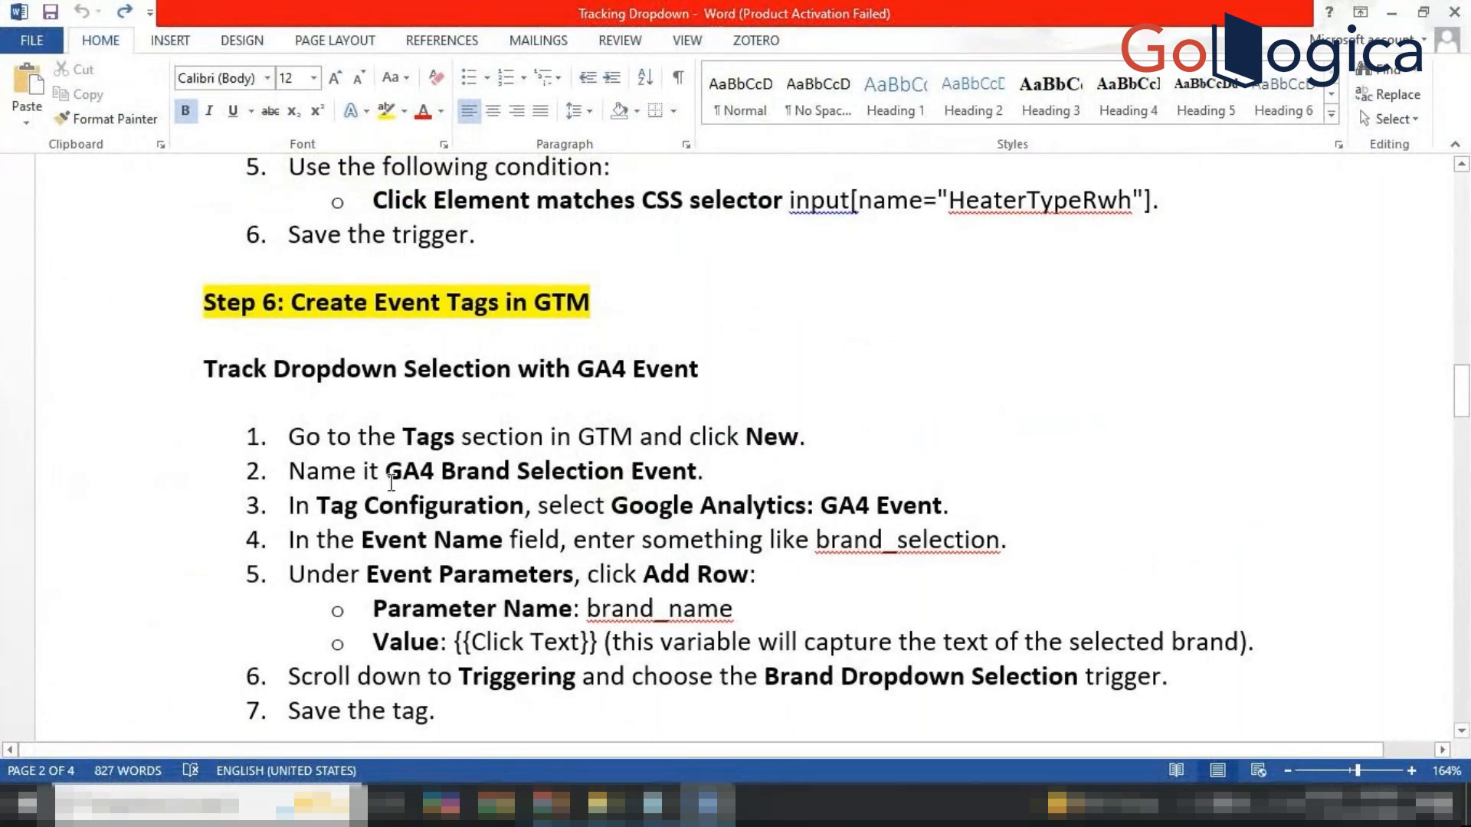
pyautogui.scroll(-4, 504, 534)
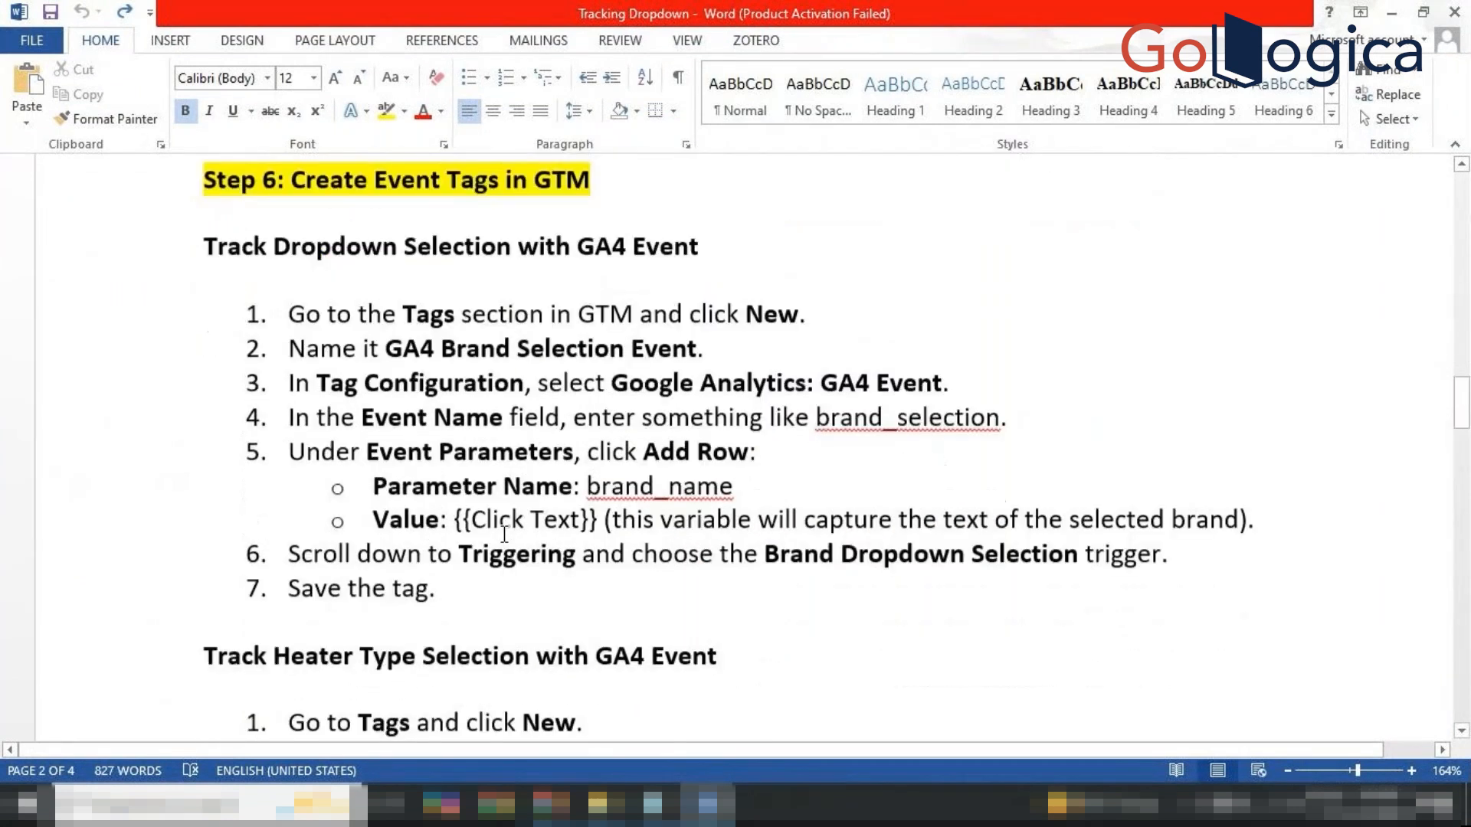
pyautogui.scroll(-7, 504, 534)
pyautogui.scroll(4, 504, 534)
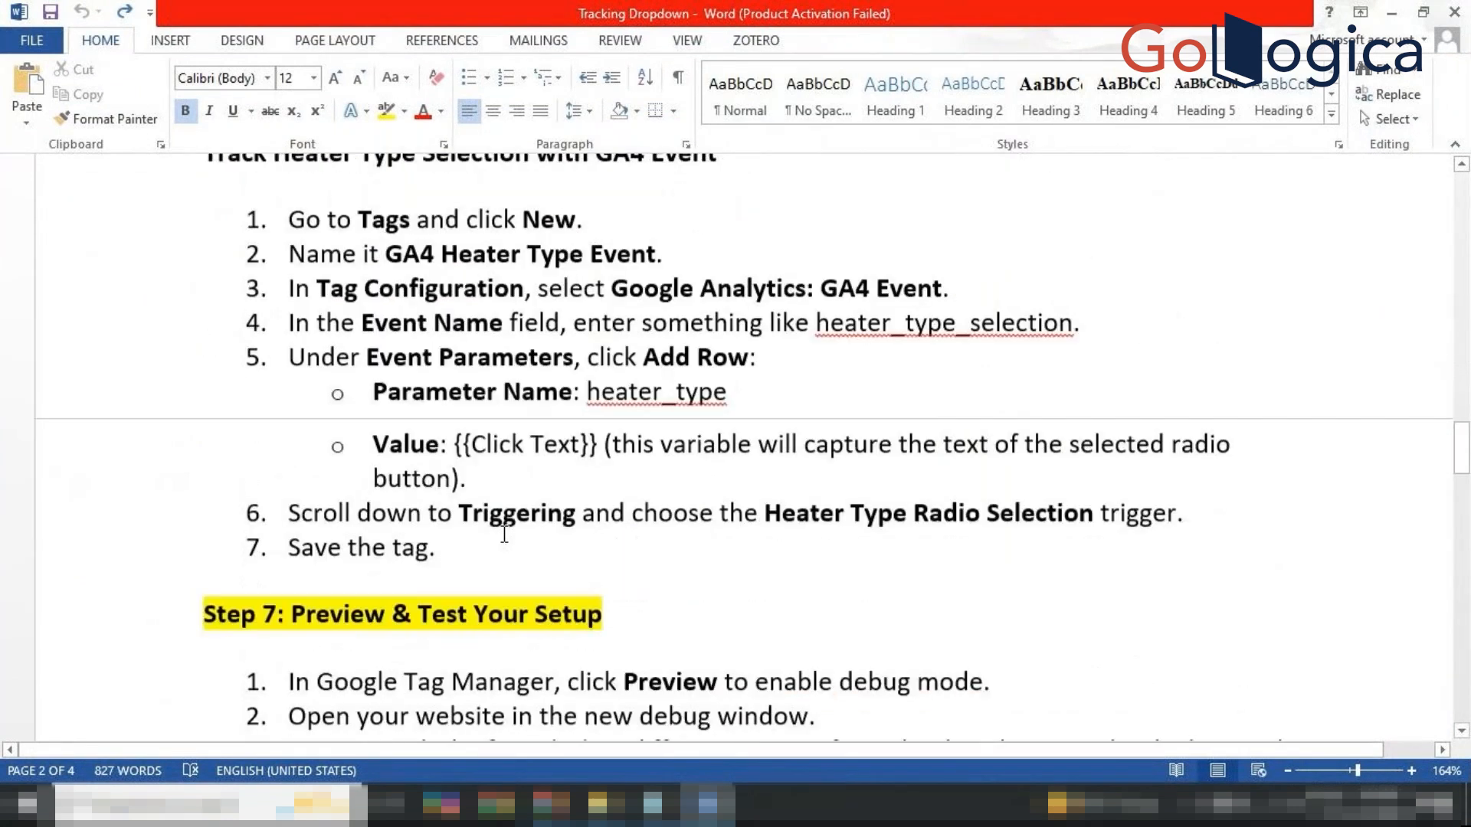
pyautogui.scroll(-5, 504, 534)
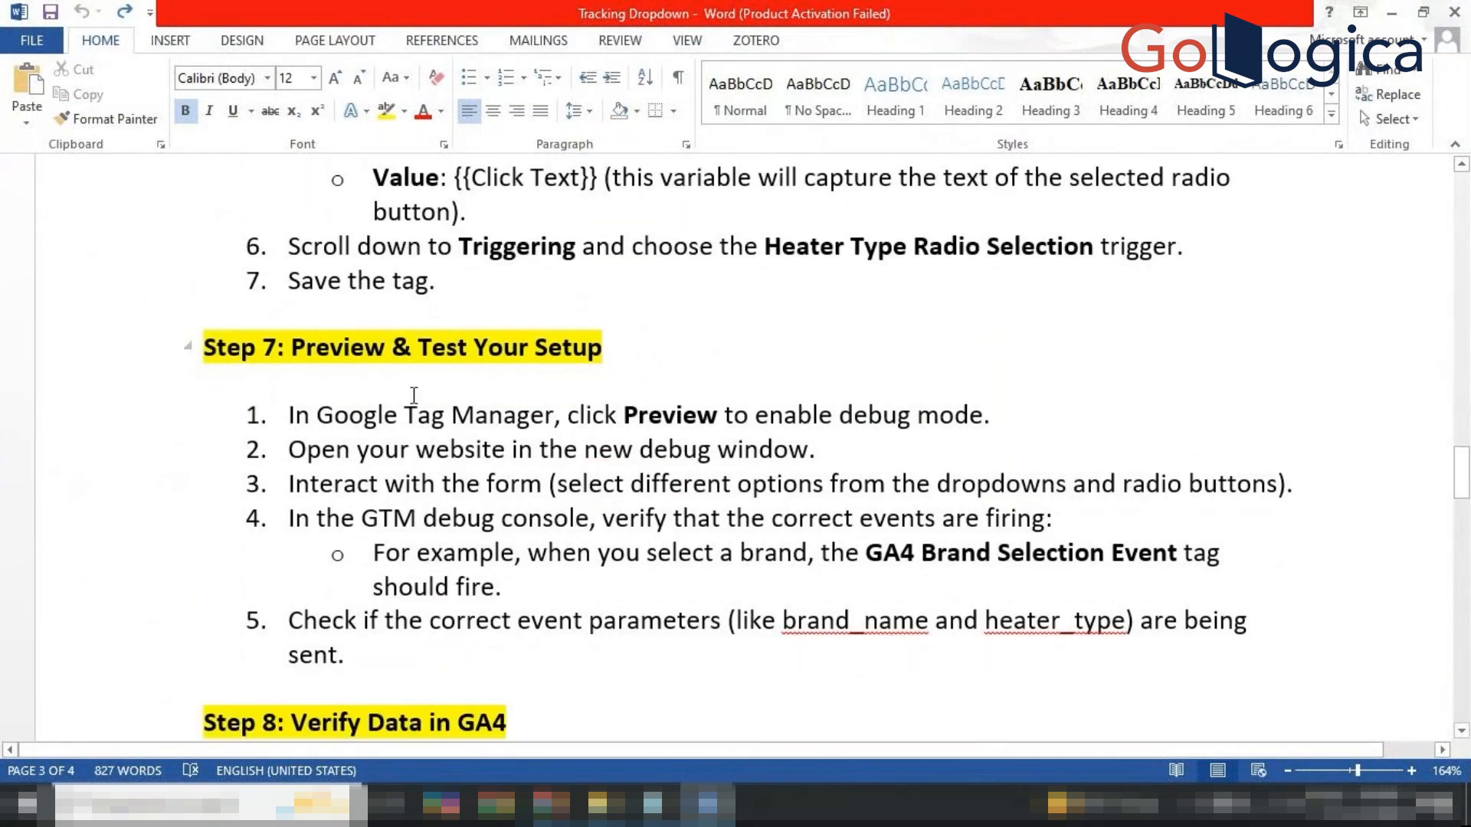
pyautogui.scroll(8, 413, 395)
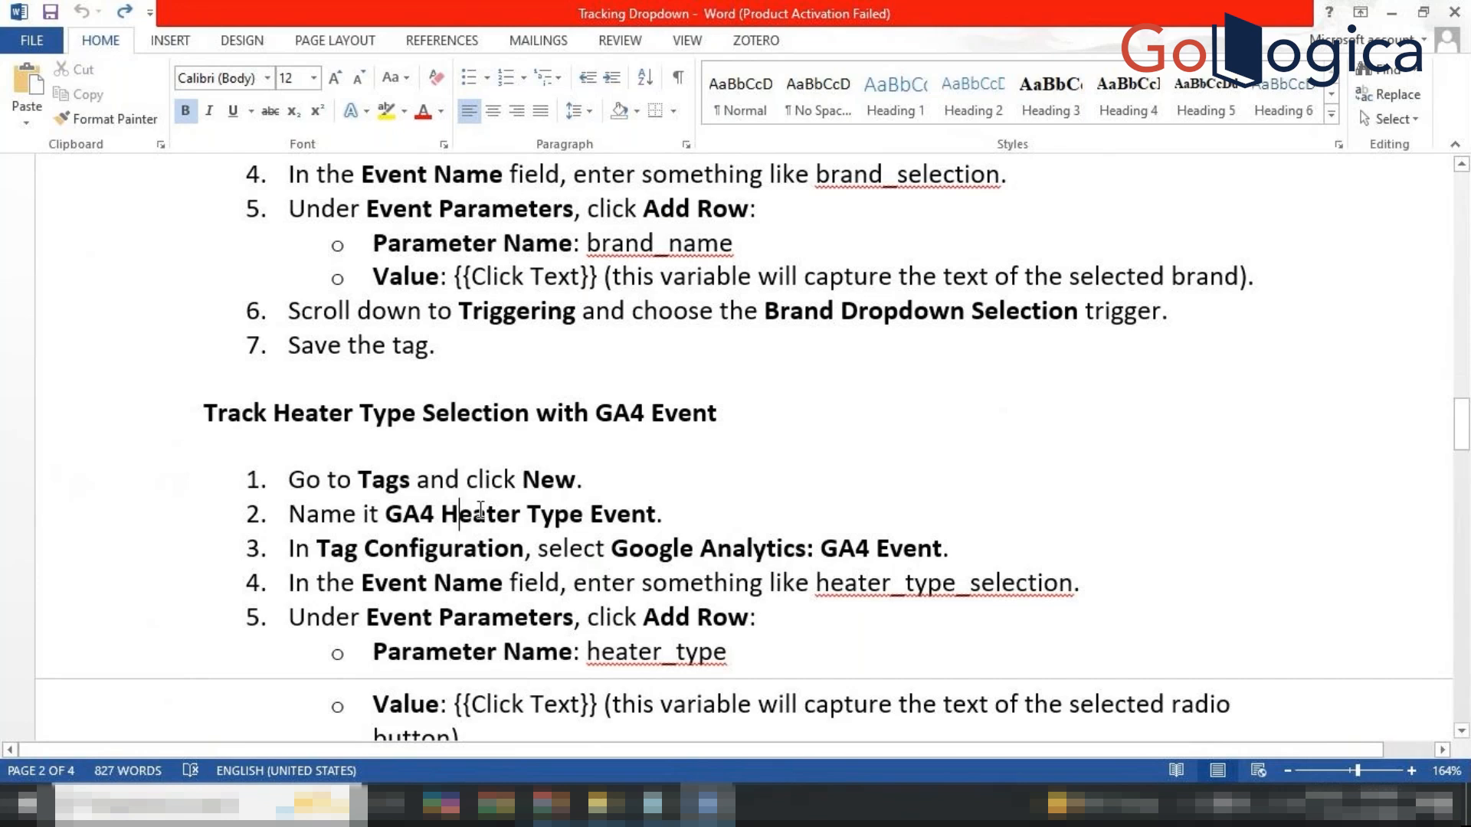
# Highlight the 'Track Heater Type Selection with GA4 Event' heading yellow, then return to Chrome.
pyautogui.moveTo(480, 515); pyautogui.dragTo(563, 515)
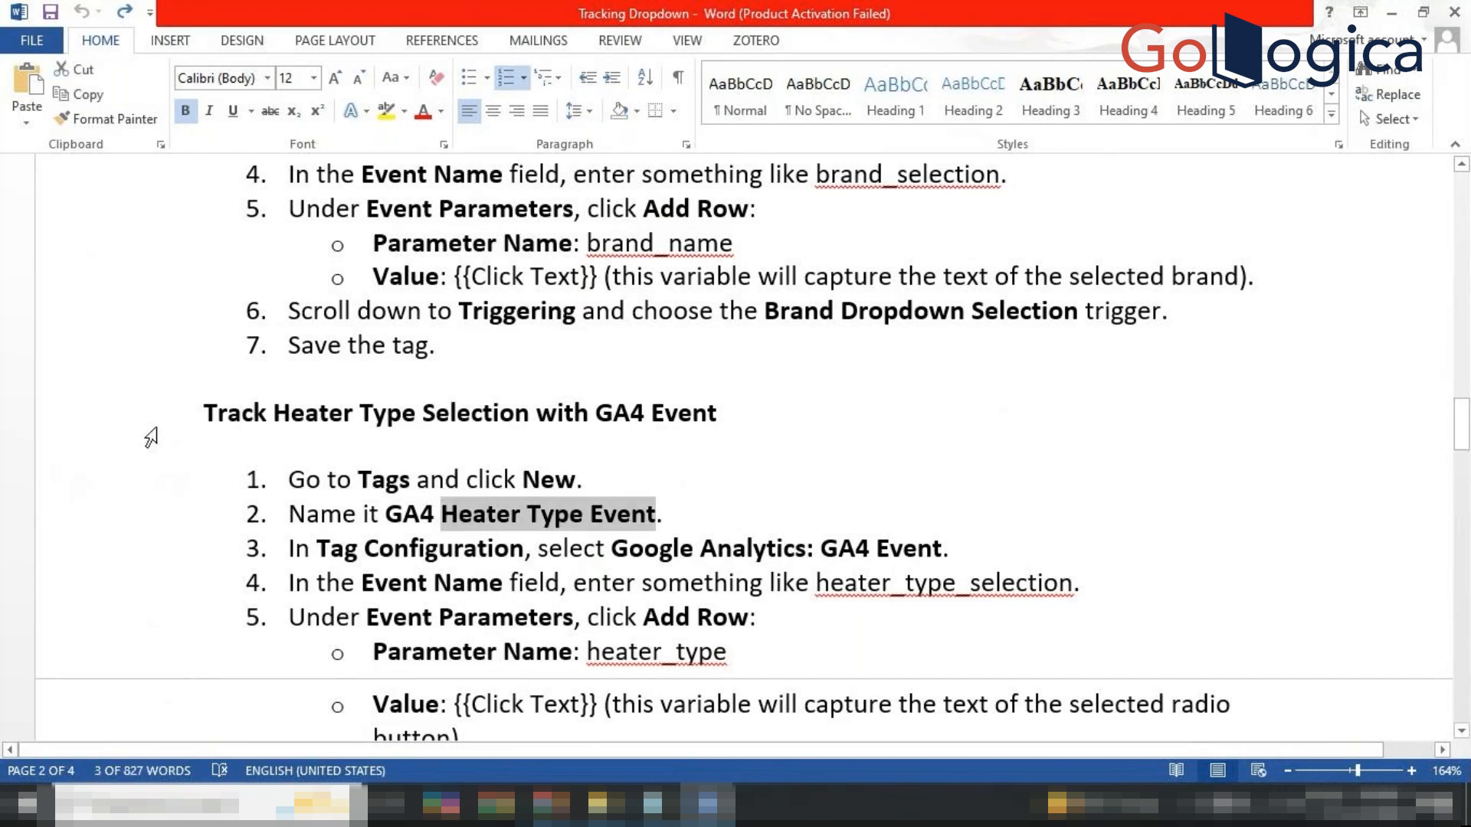
pyautogui.click(147, 425)
pyautogui.click(235, 383)
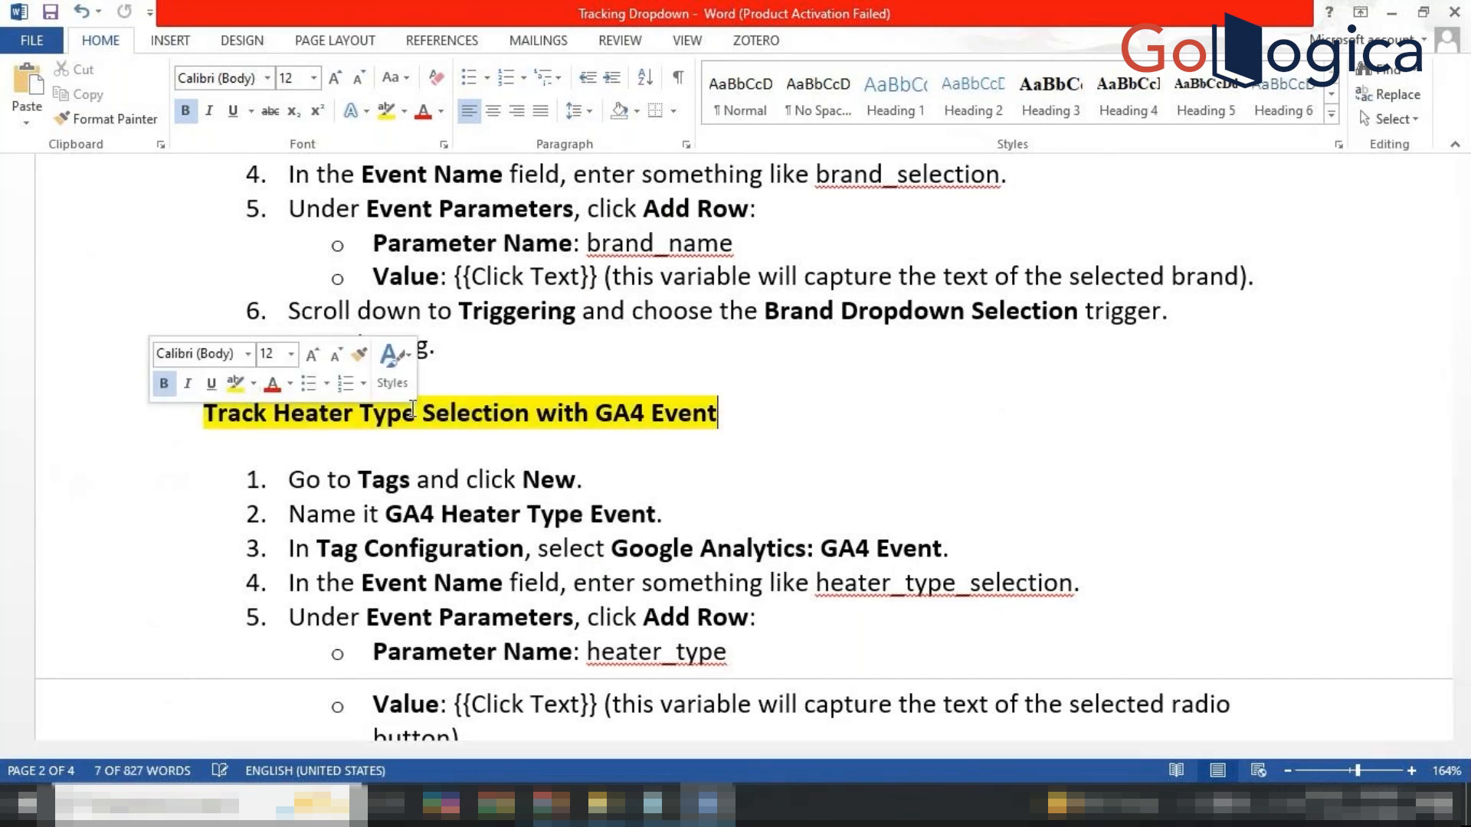
pyautogui.click(838, 512)
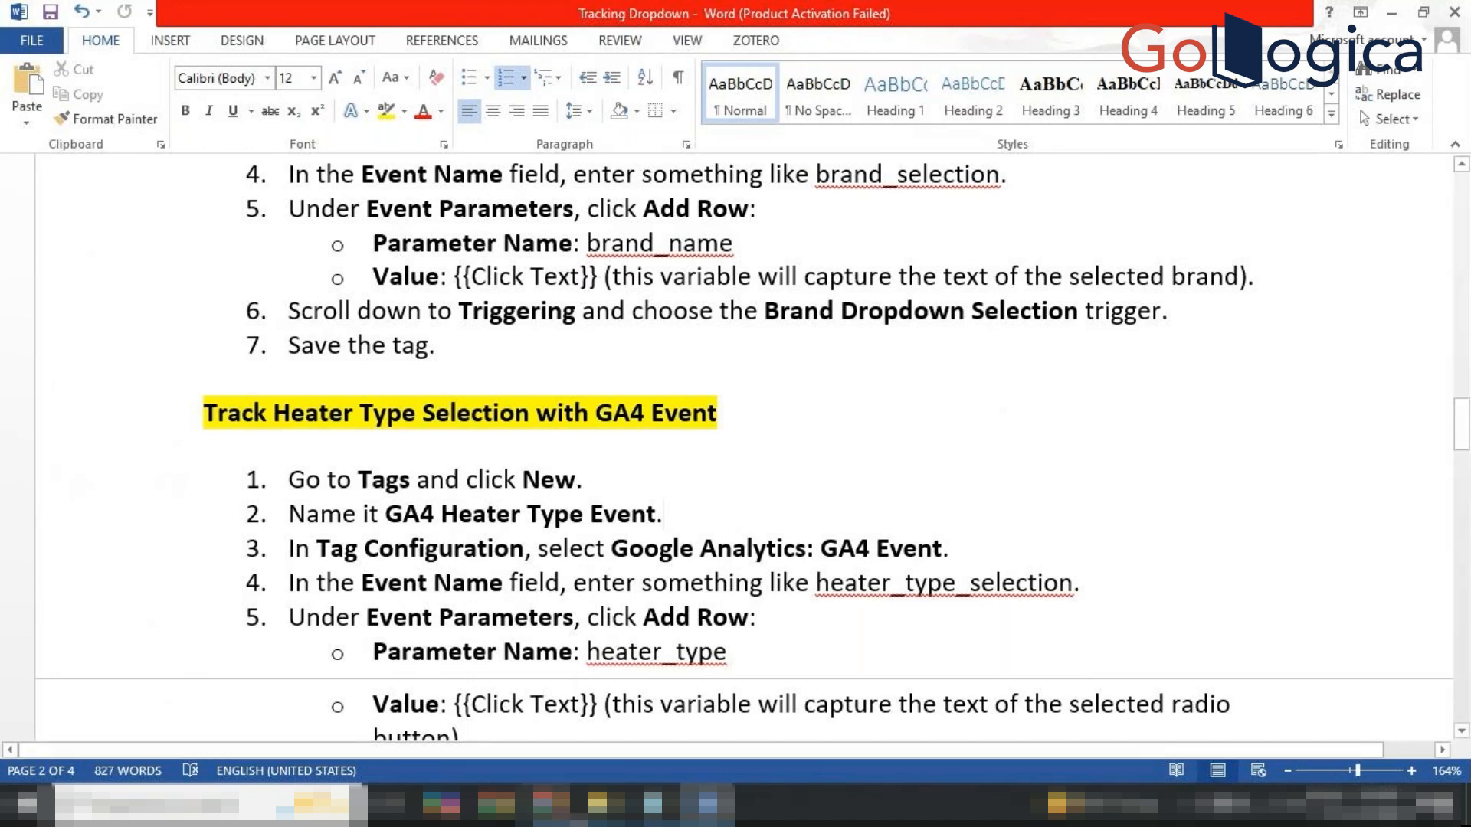
pyautogui.moveTo(505, 804)
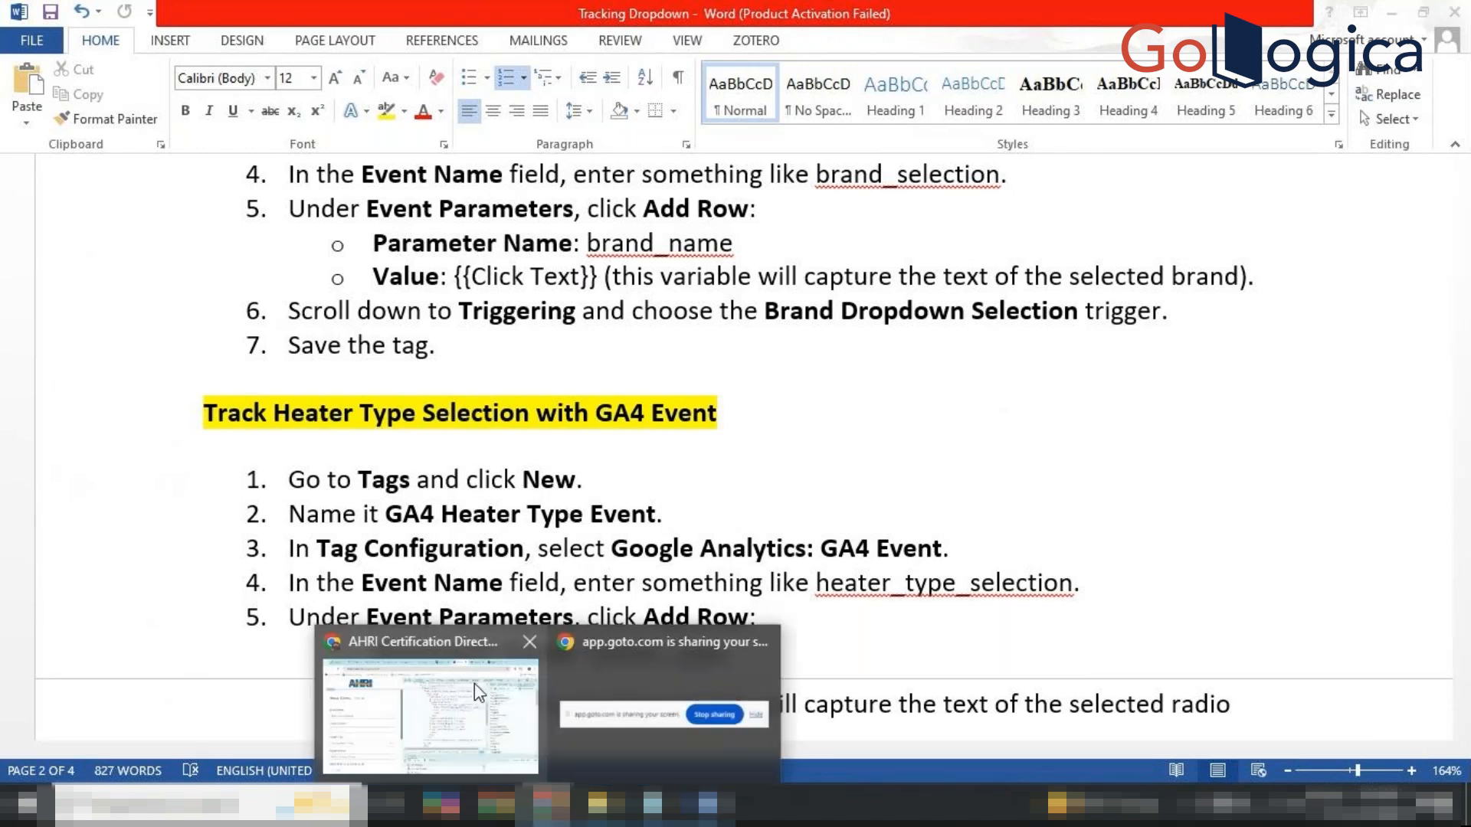
pyautogui.click(475, 683)
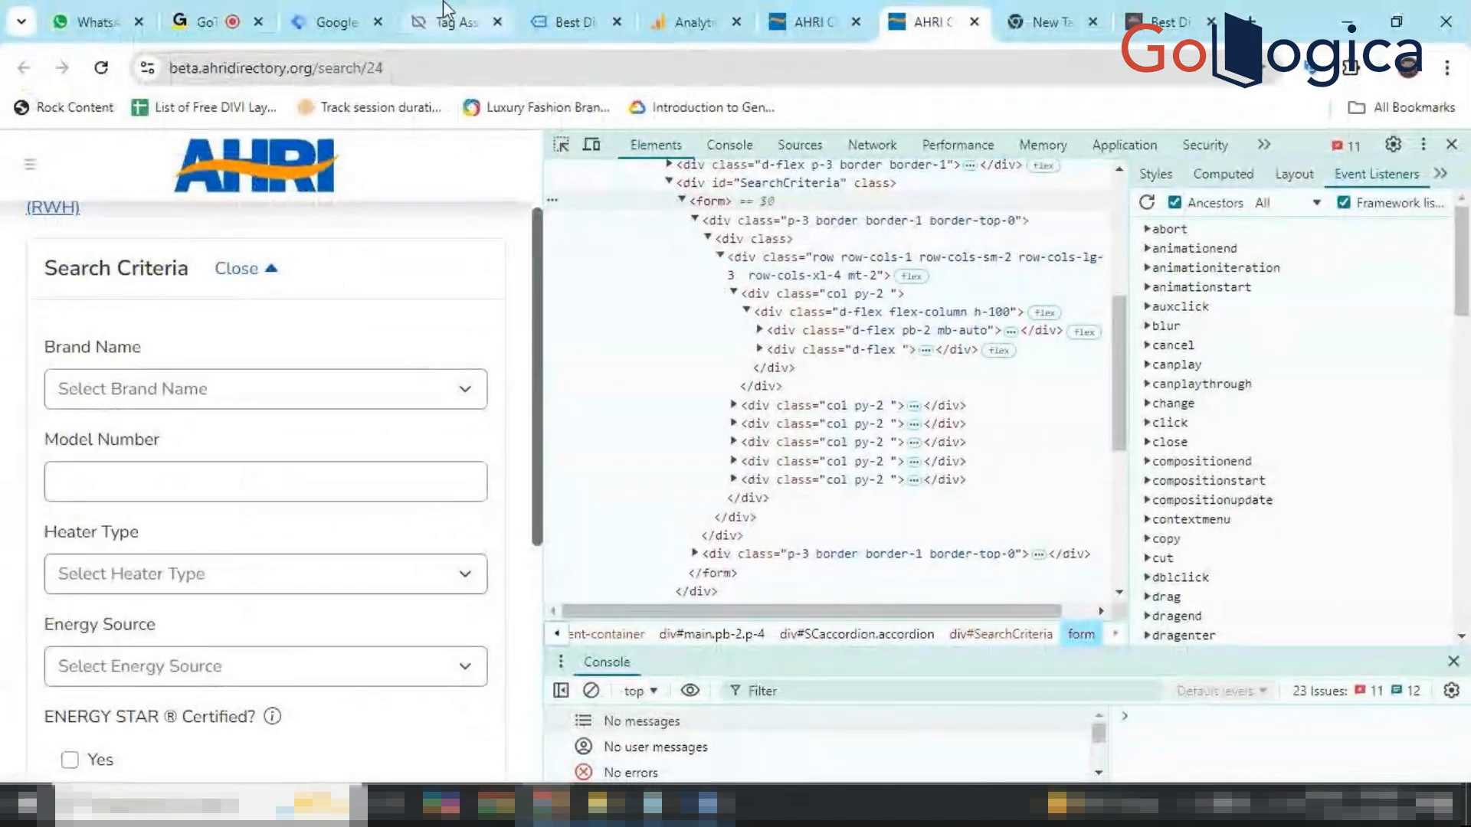
# Close the tag editor and start Preview, connecting Tag Assistant to digitalmarketingwebexperts.com.
pyautogui.click(307, 11)
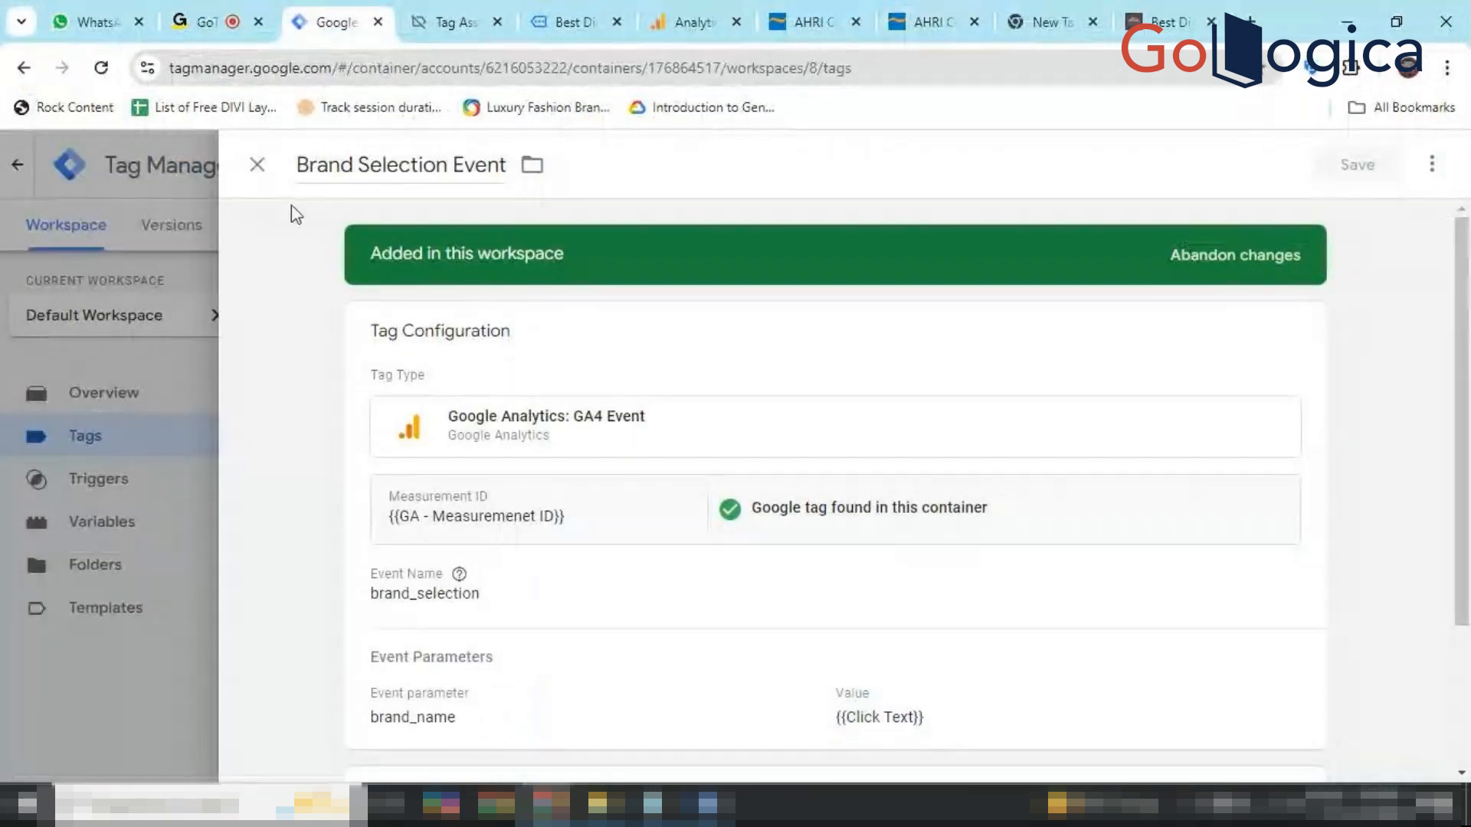
pyautogui.click(253, 165)
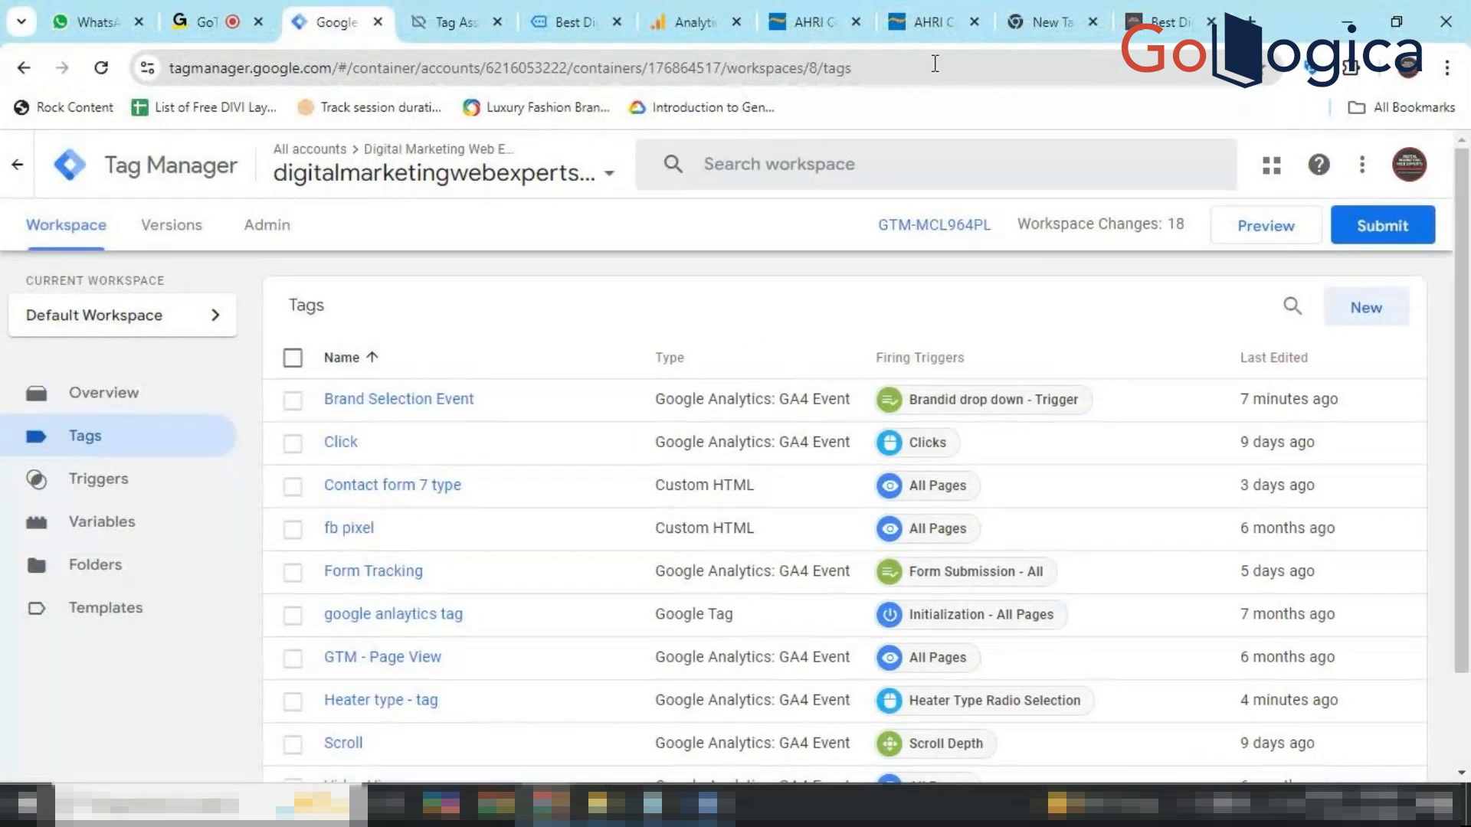
pyautogui.click(1260, 229)
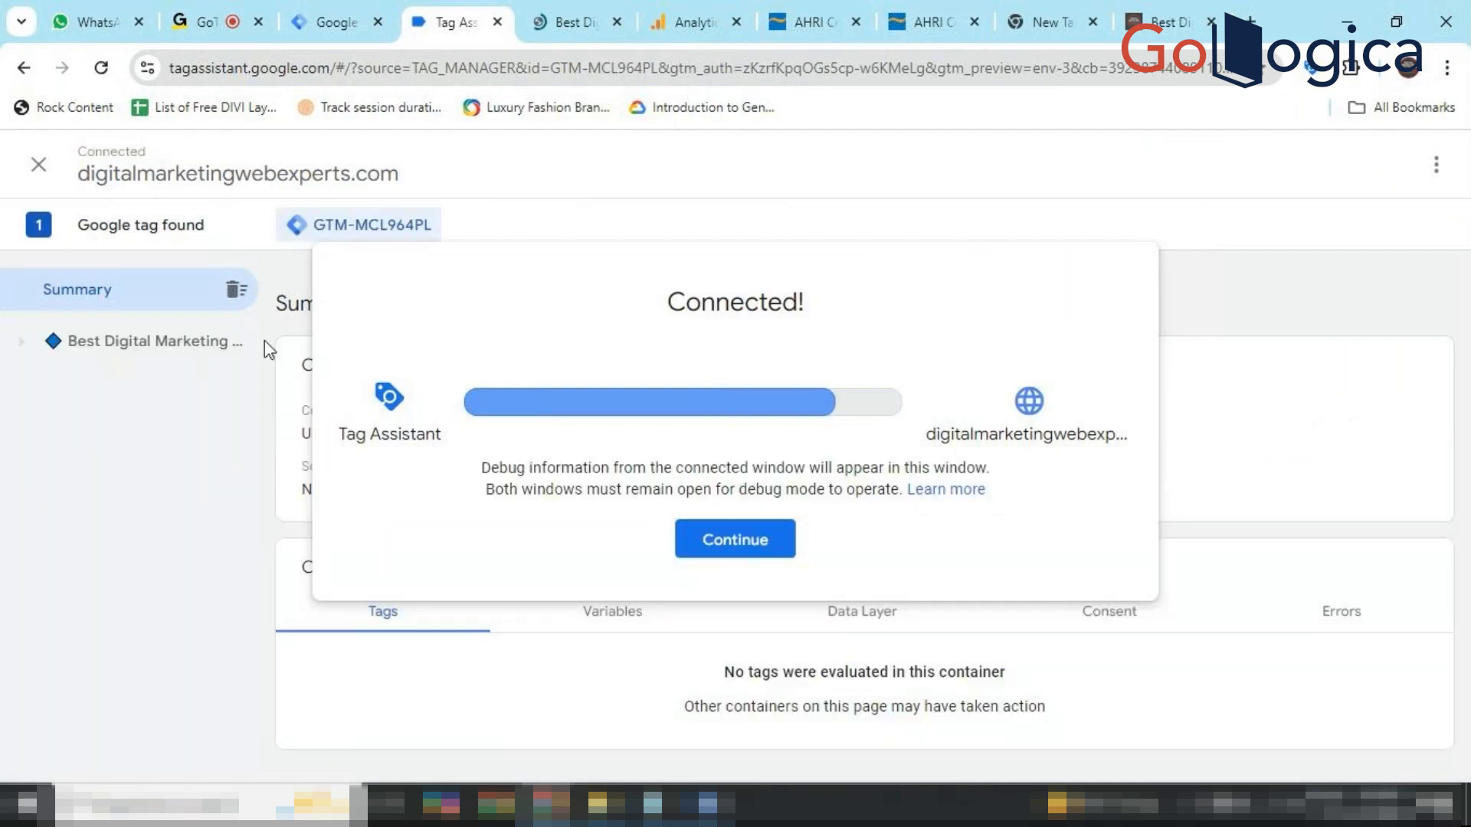
pyautogui.click(735, 539)
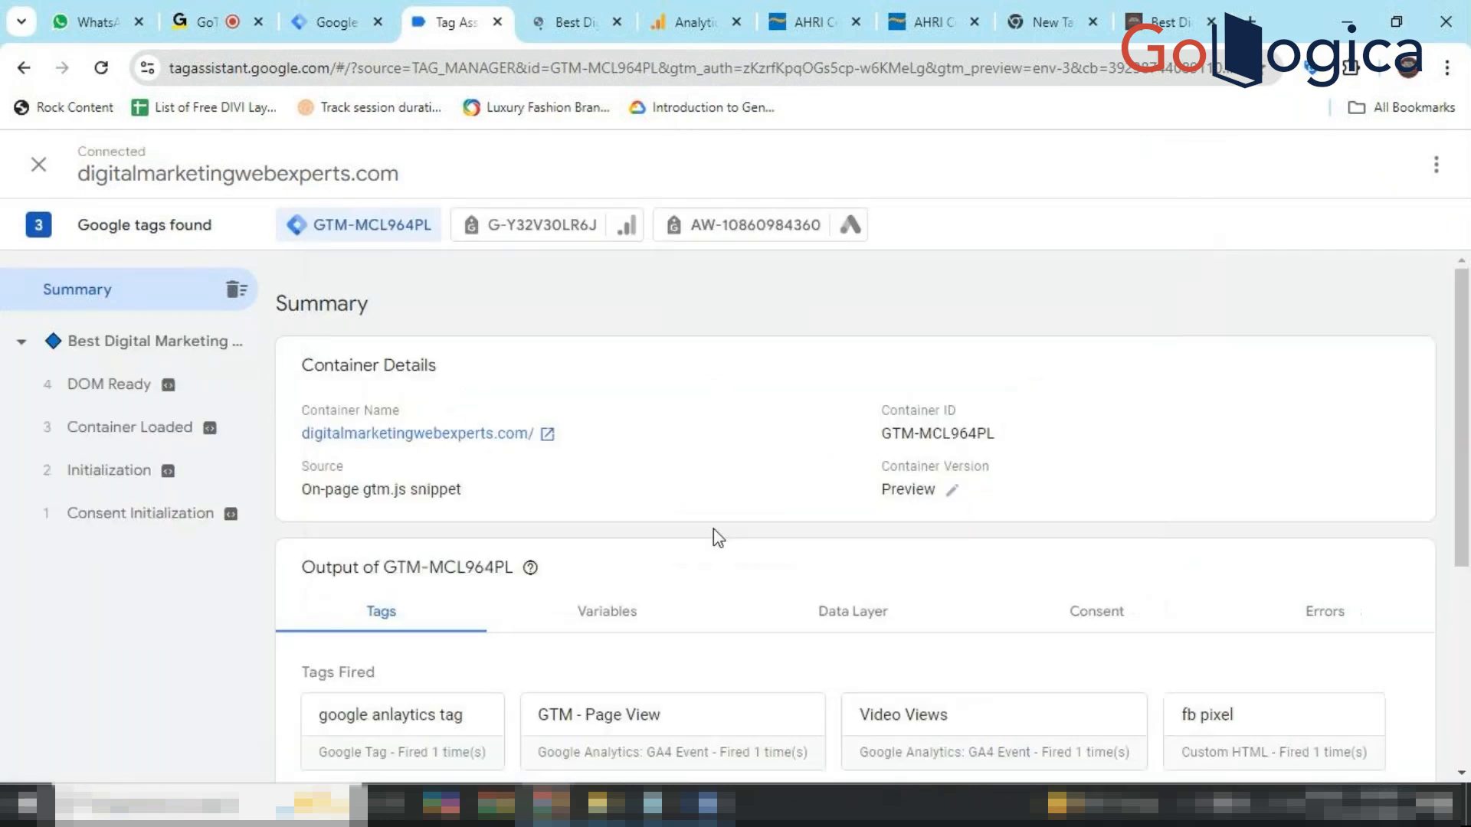
# Inspect the Brand Selection Event tag's full details in Tag Assistant, then return to the Summary.
pyautogui.scroll(-4, 611, 686)
pyautogui.scroll(-1, 610, 687)
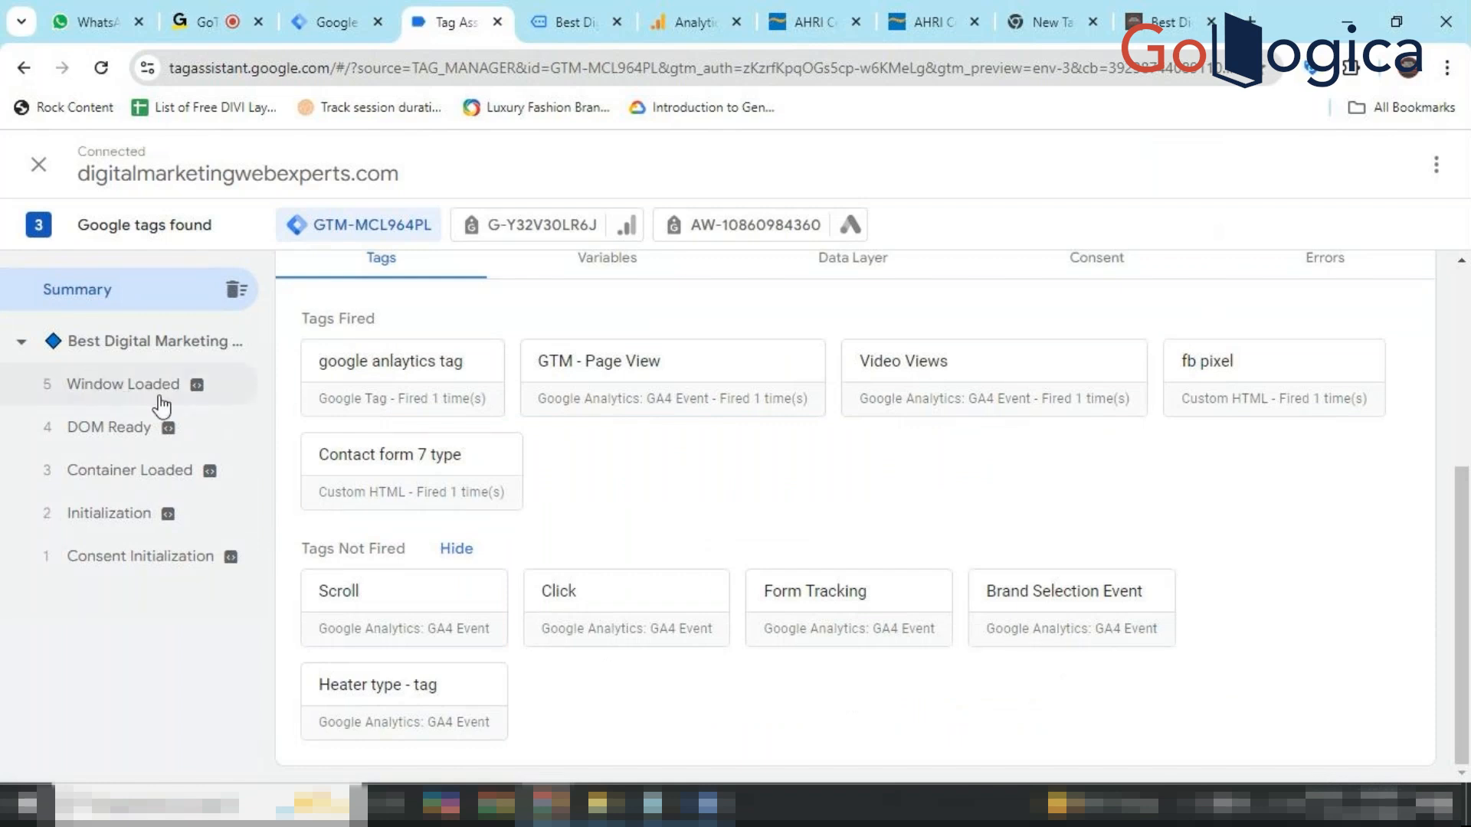
pyautogui.click(1060, 619)
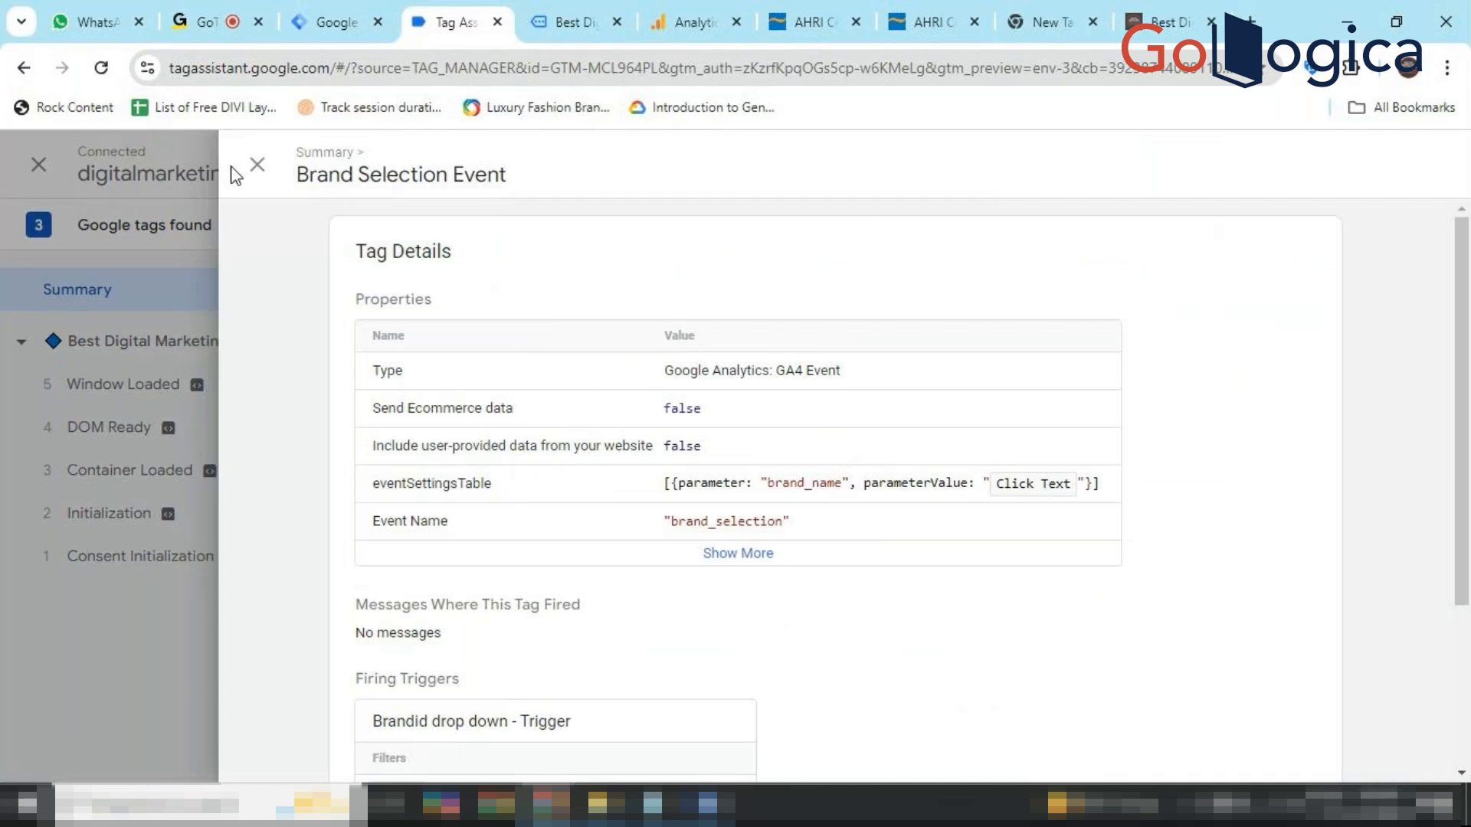
pyautogui.click(258, 165)
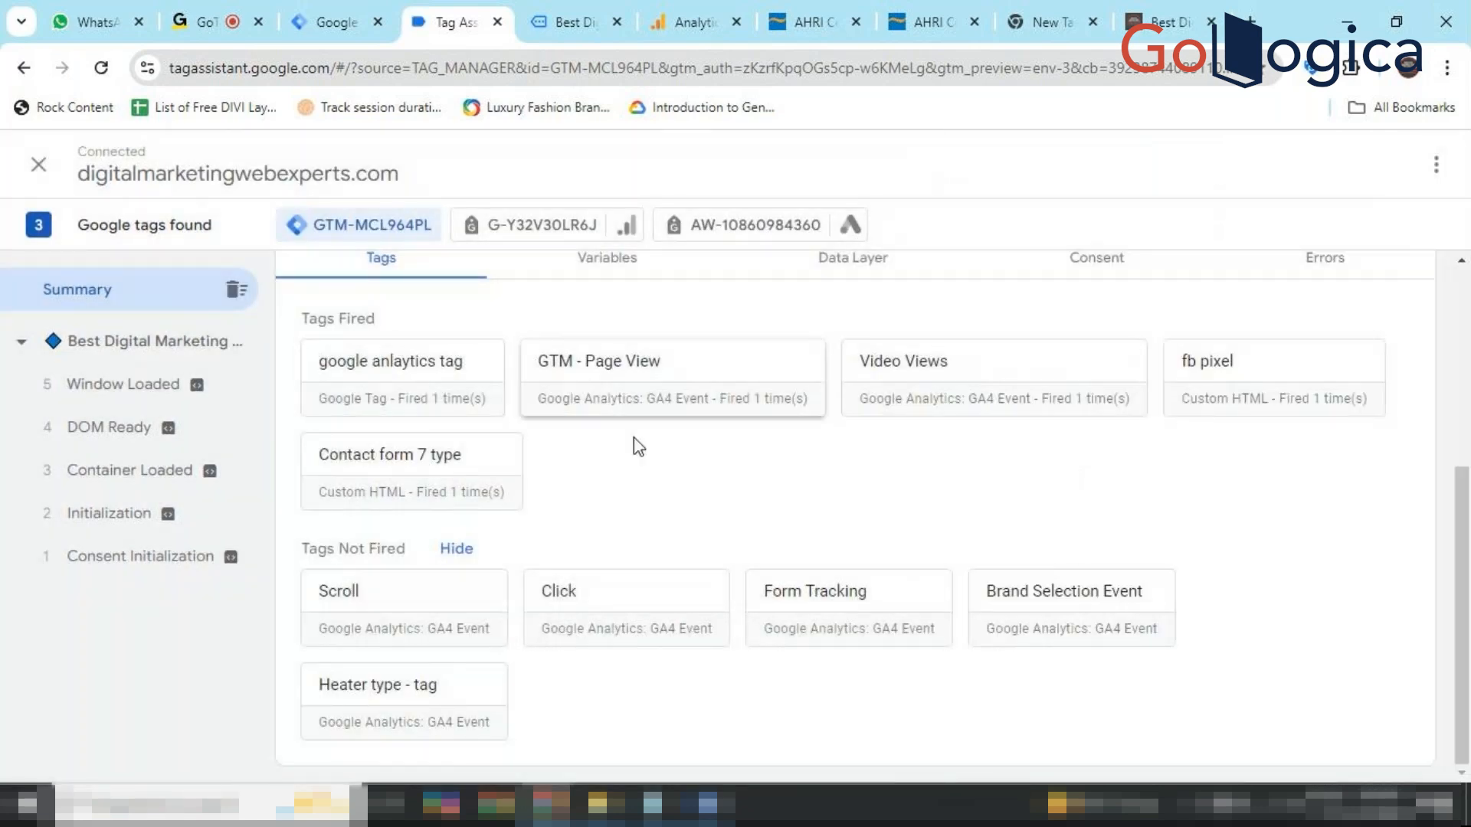
pyautogui.click(1090, 634)
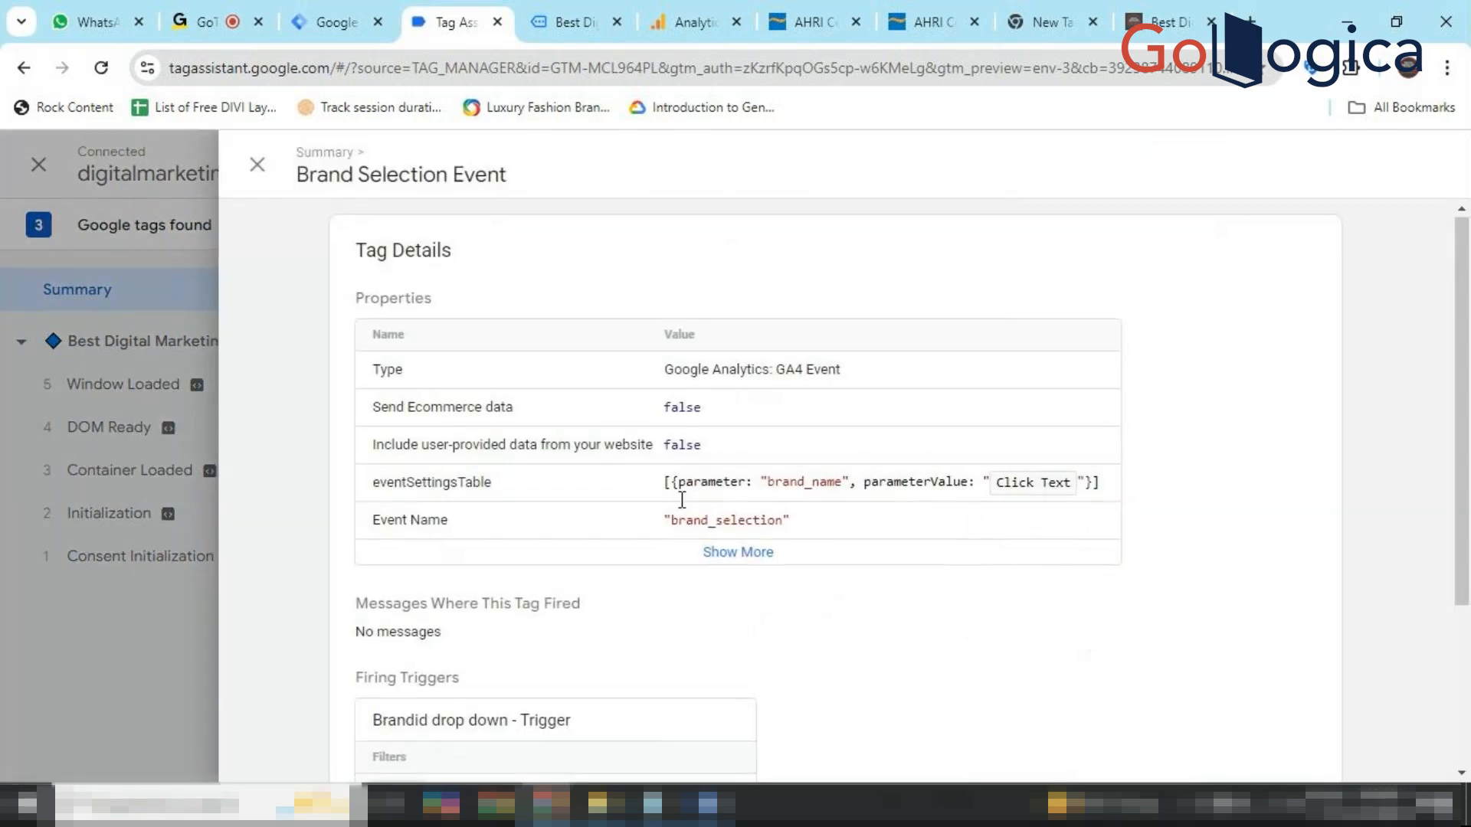
pyautogui.scroll(-3, 679, 499)
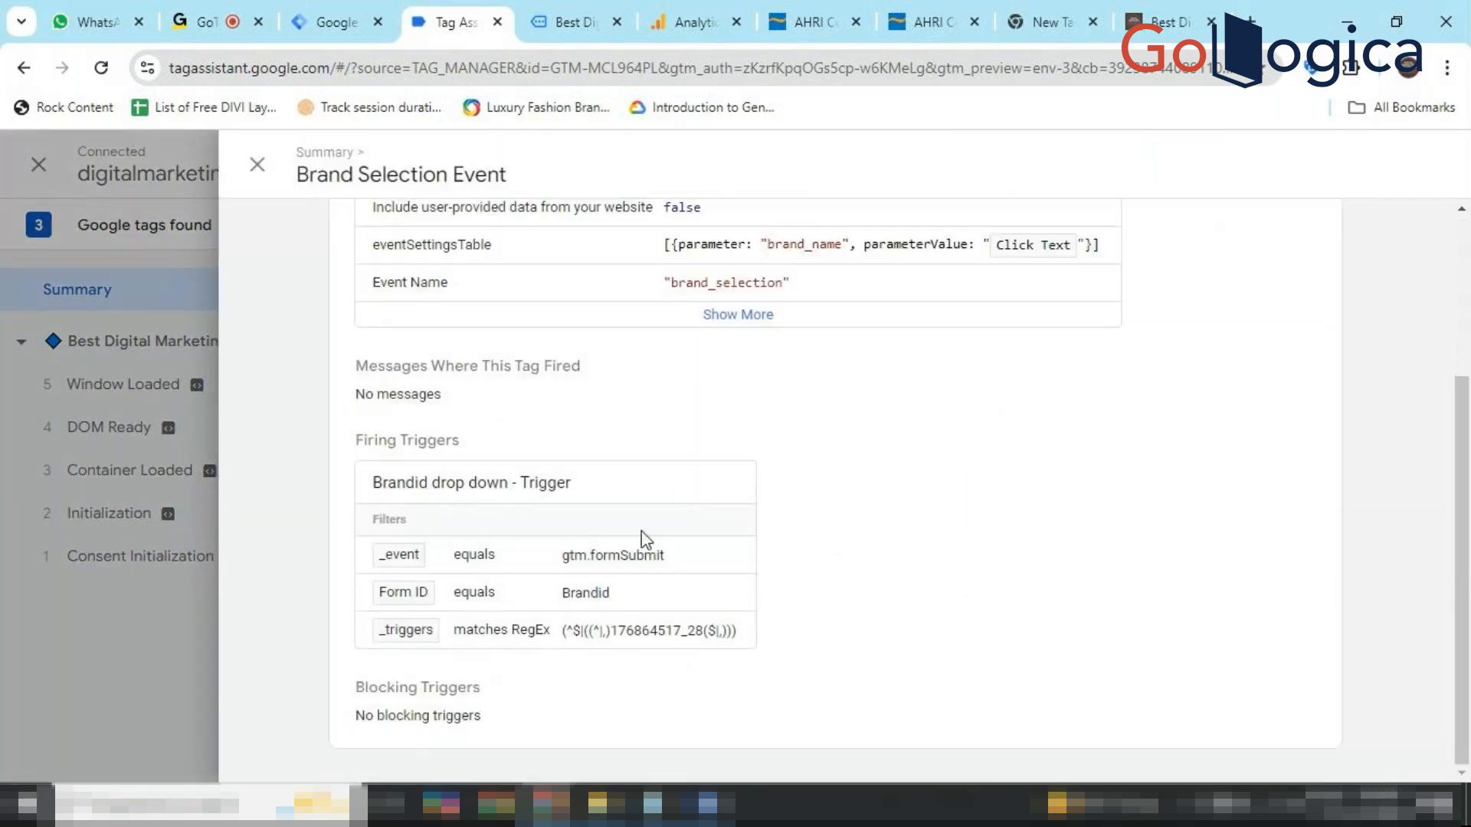
pyautogui.scroll(1, 732, 366)
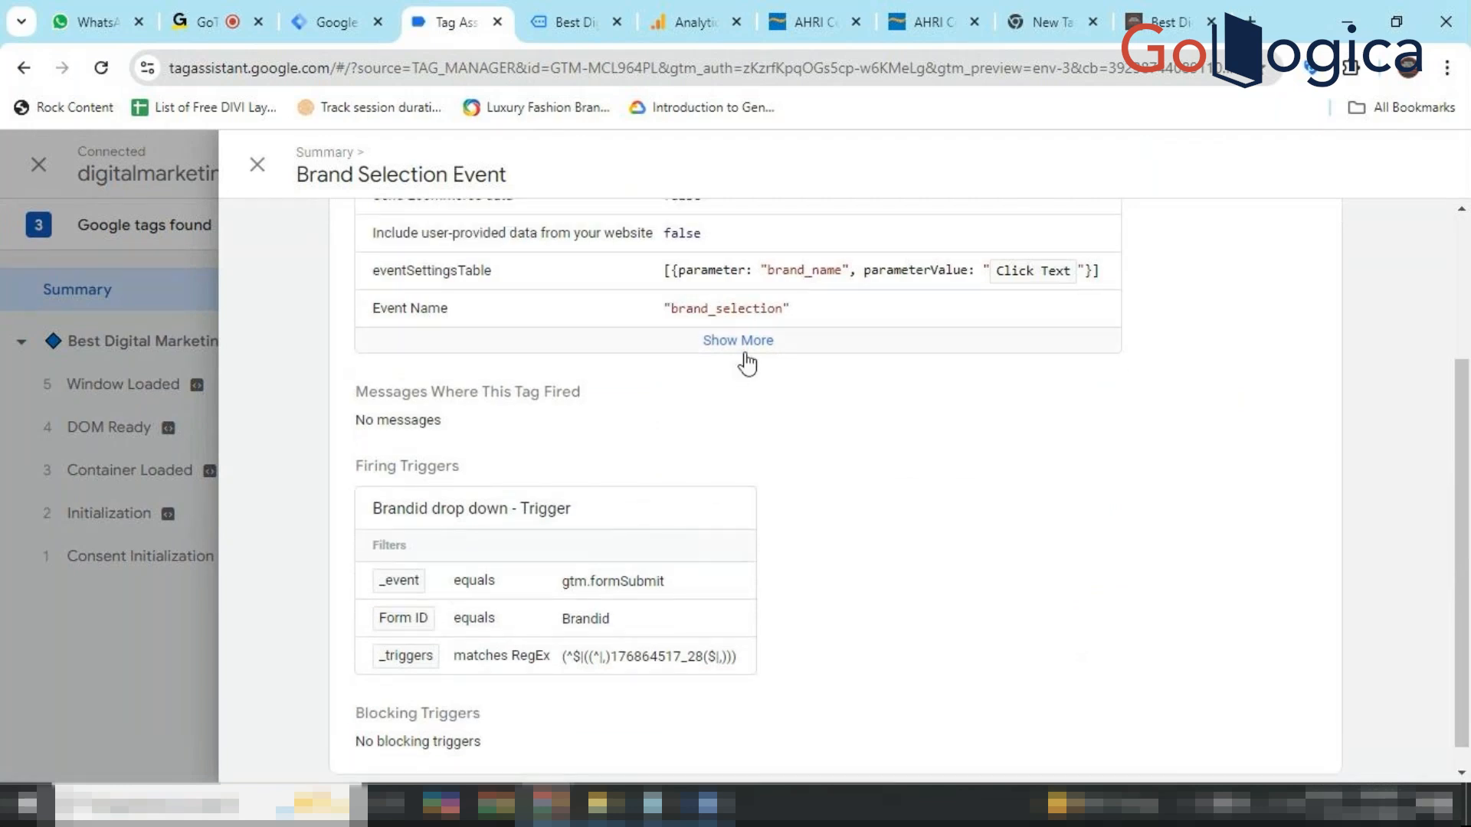
pyautogui.click(738, 342)
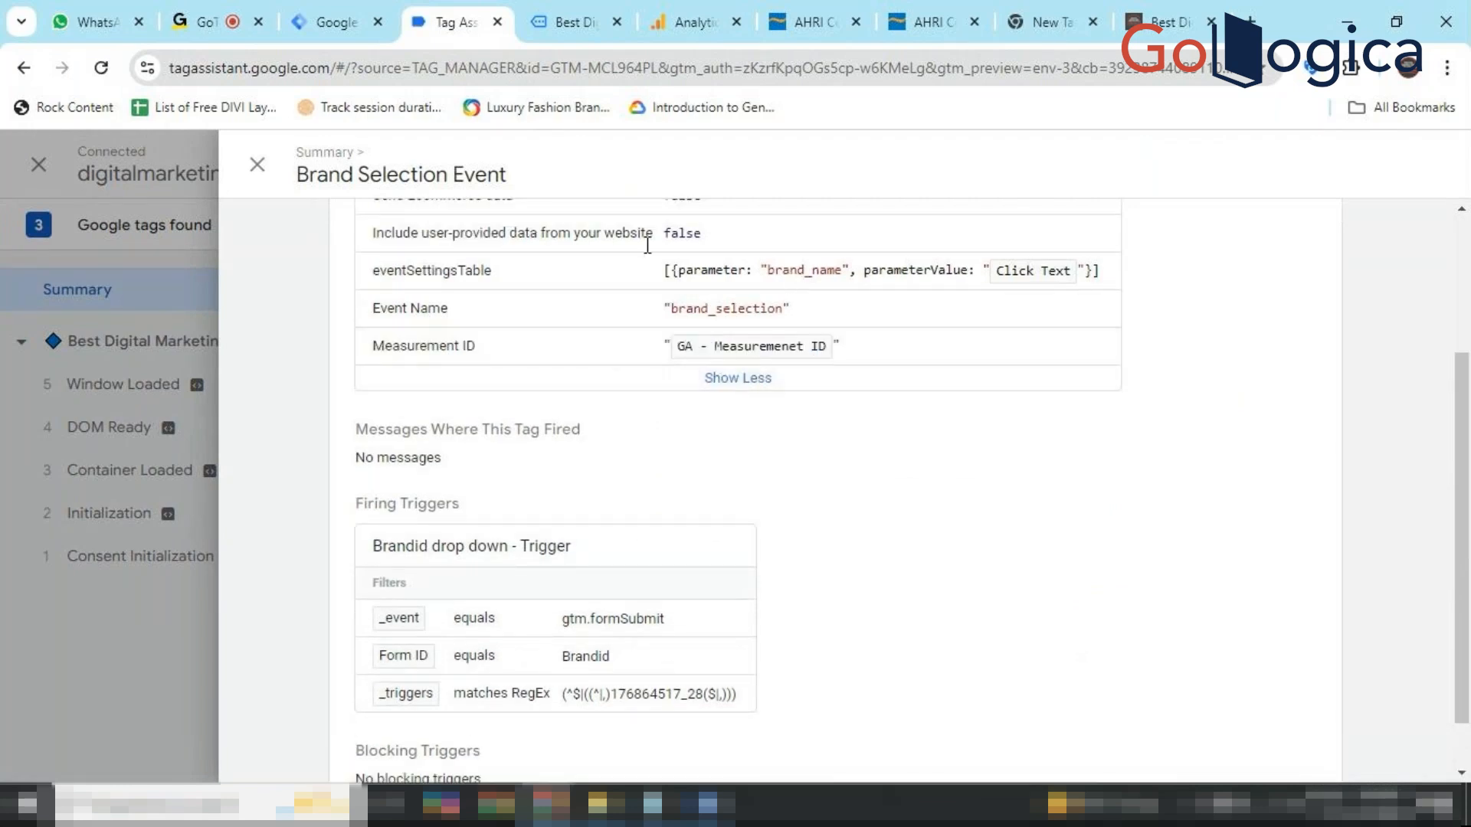
pyautogui.click(269, 180)
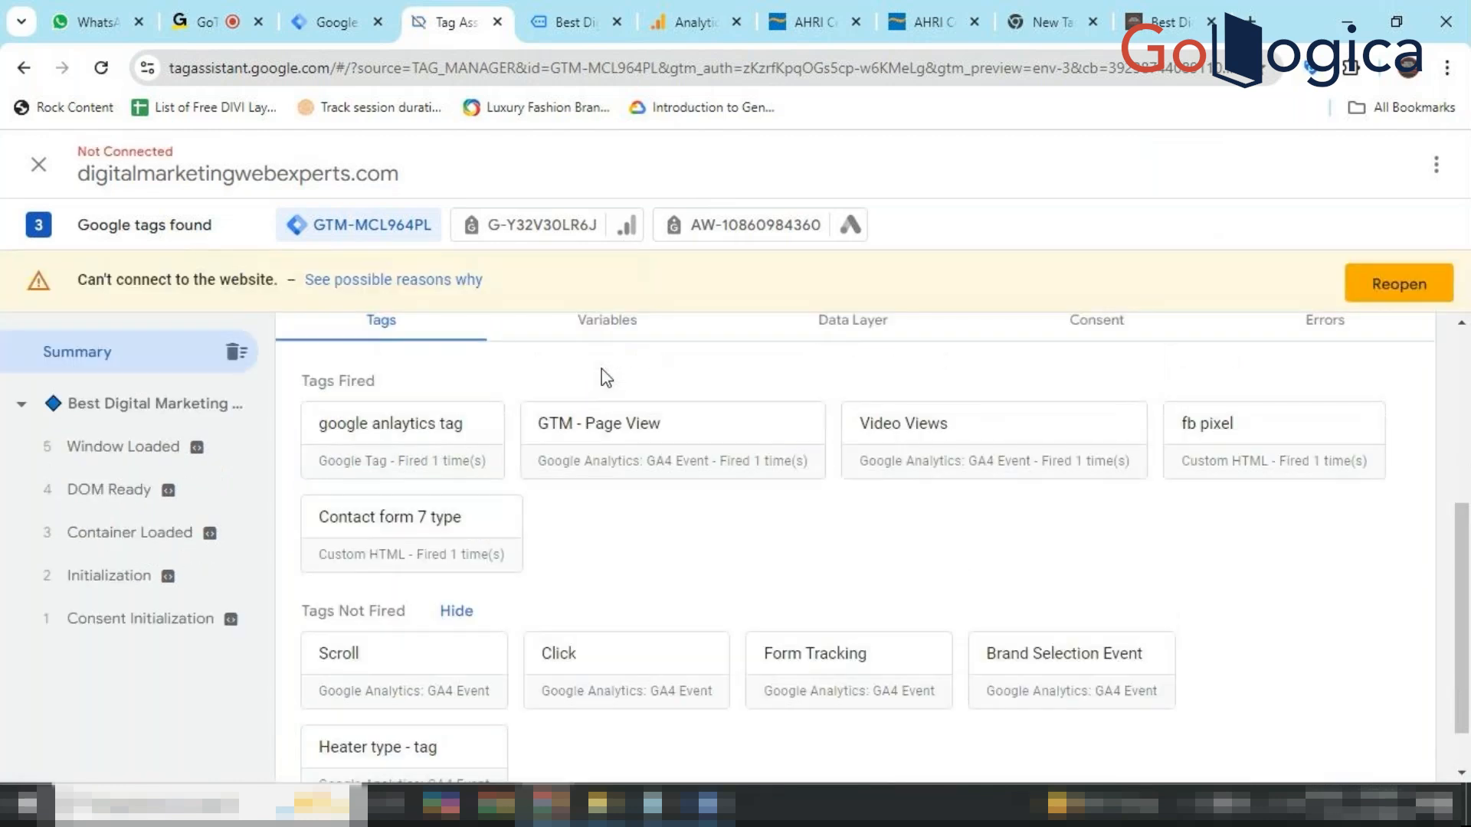
# Cancel the beta announcement on the old AHRI directory page, then close DevTools on the beta search page.
pyautogui.click(926, 20)
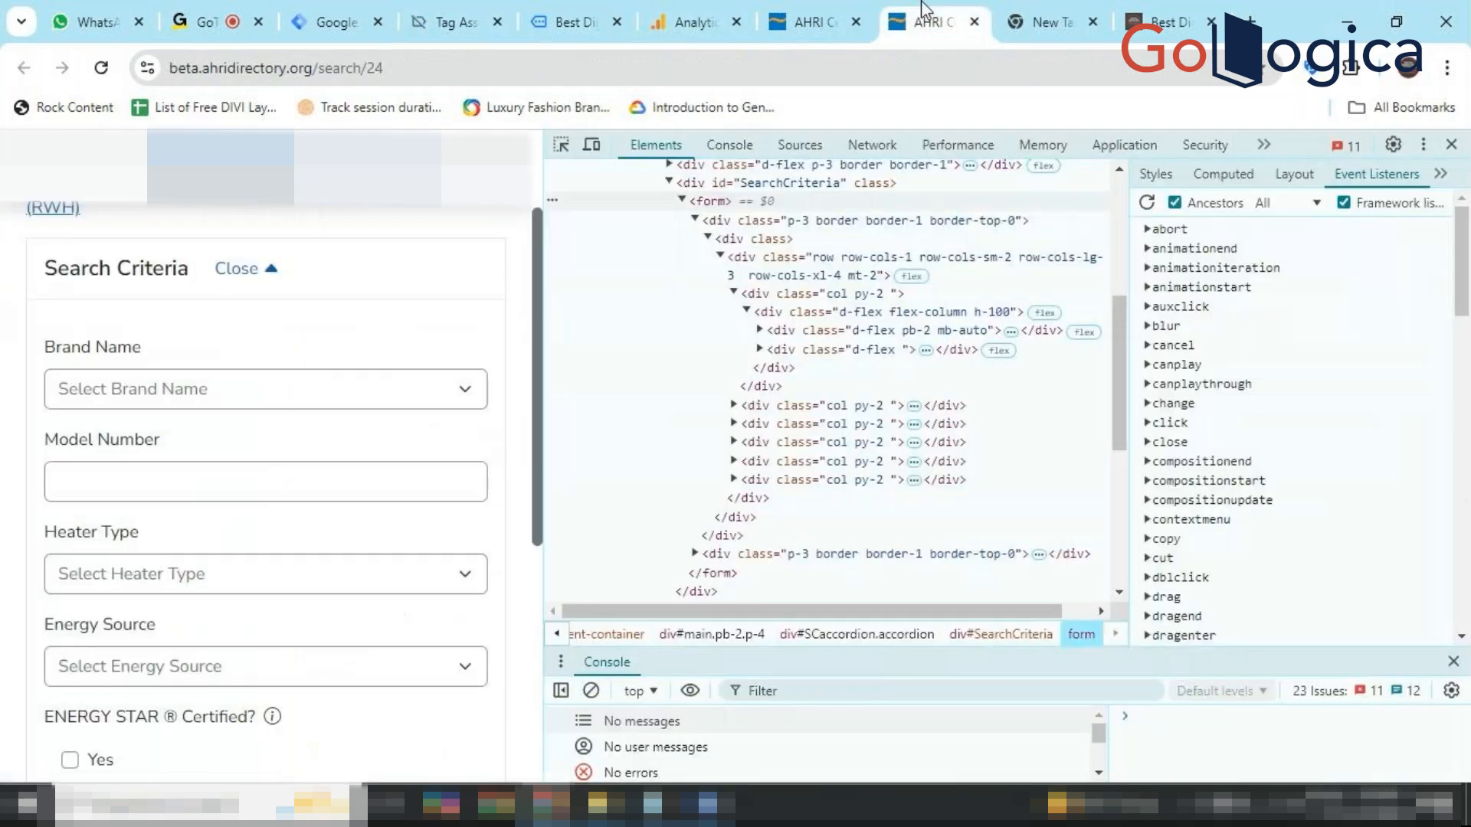
pyautogui.click(810, 11)
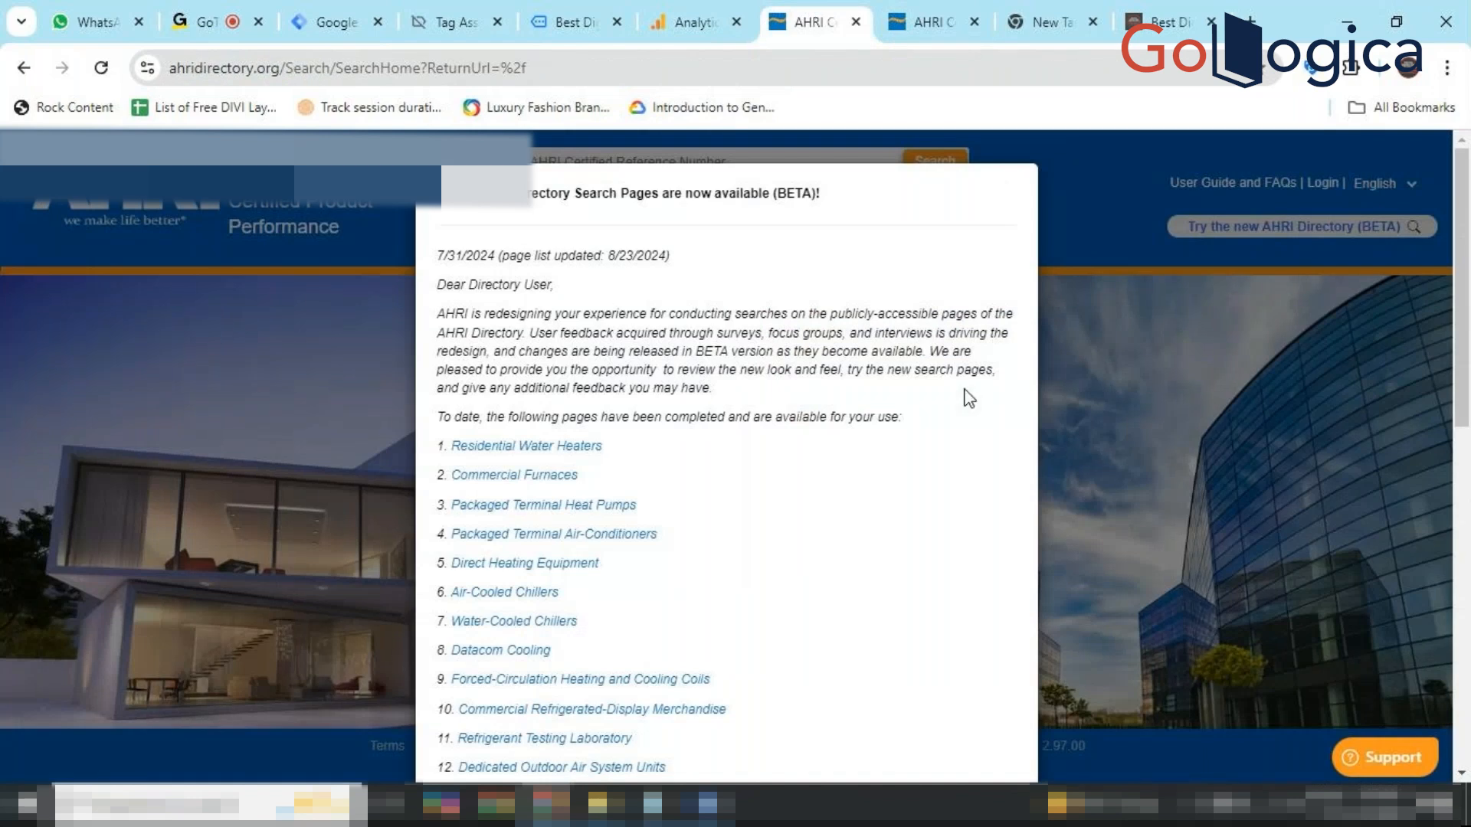
pyautogui.scroll(-7, 969, 398)
pyautogui.scroll(-3, 969, 398)
pyautogui.click(995, 718)
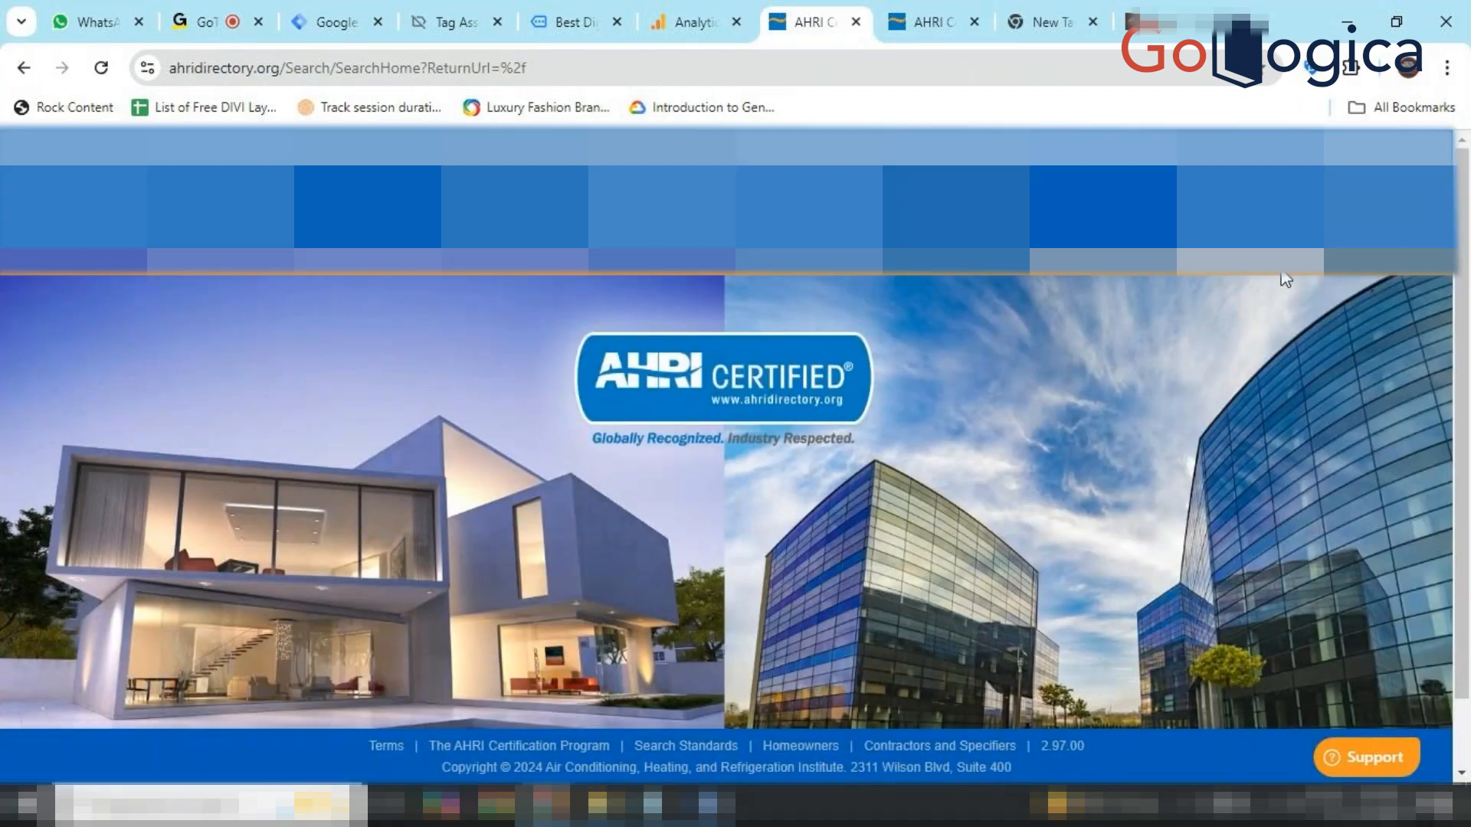
pyautogui.click(944, 23)
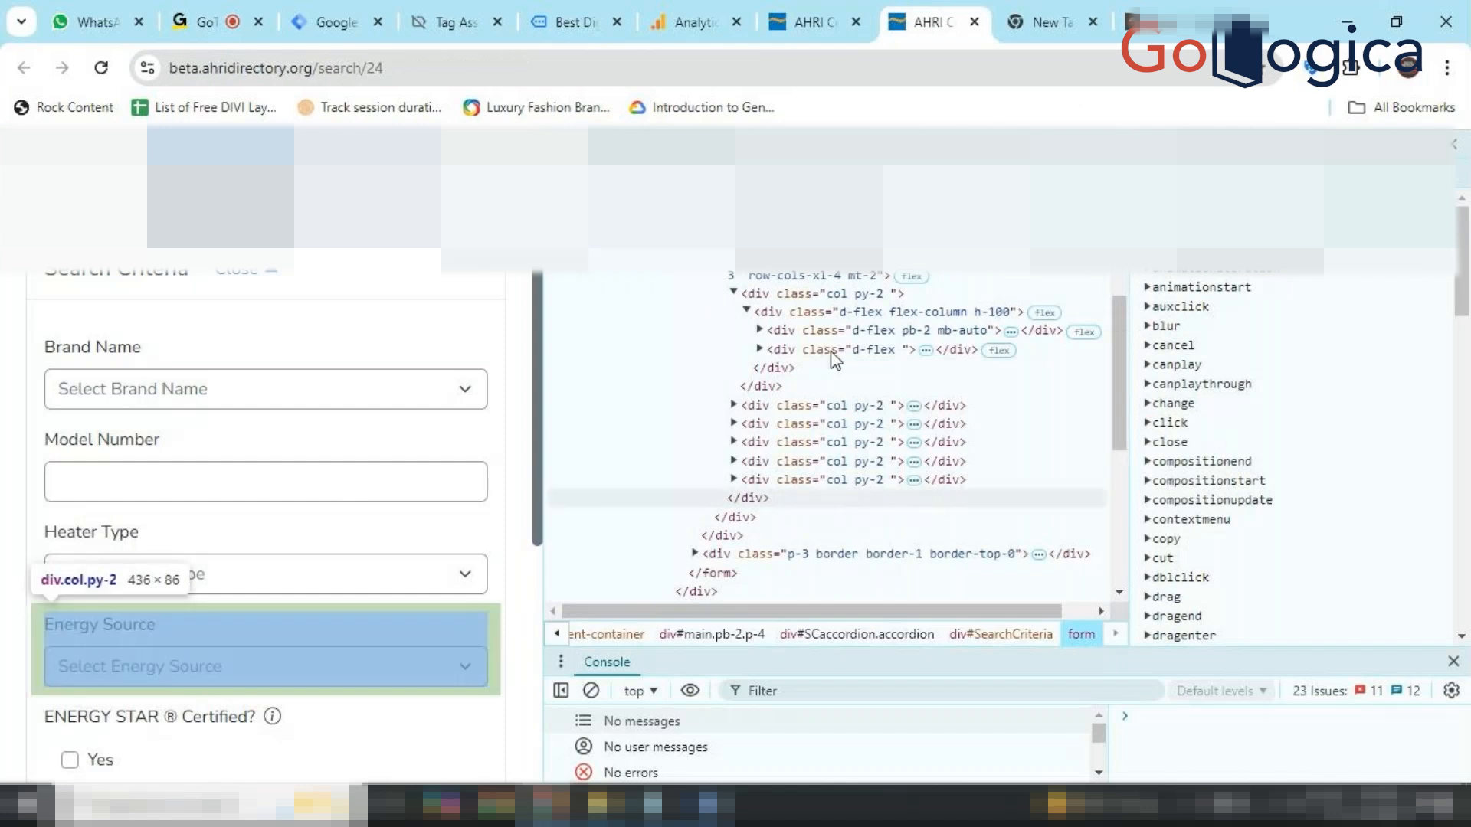
pyautogui.click(1458, 146)
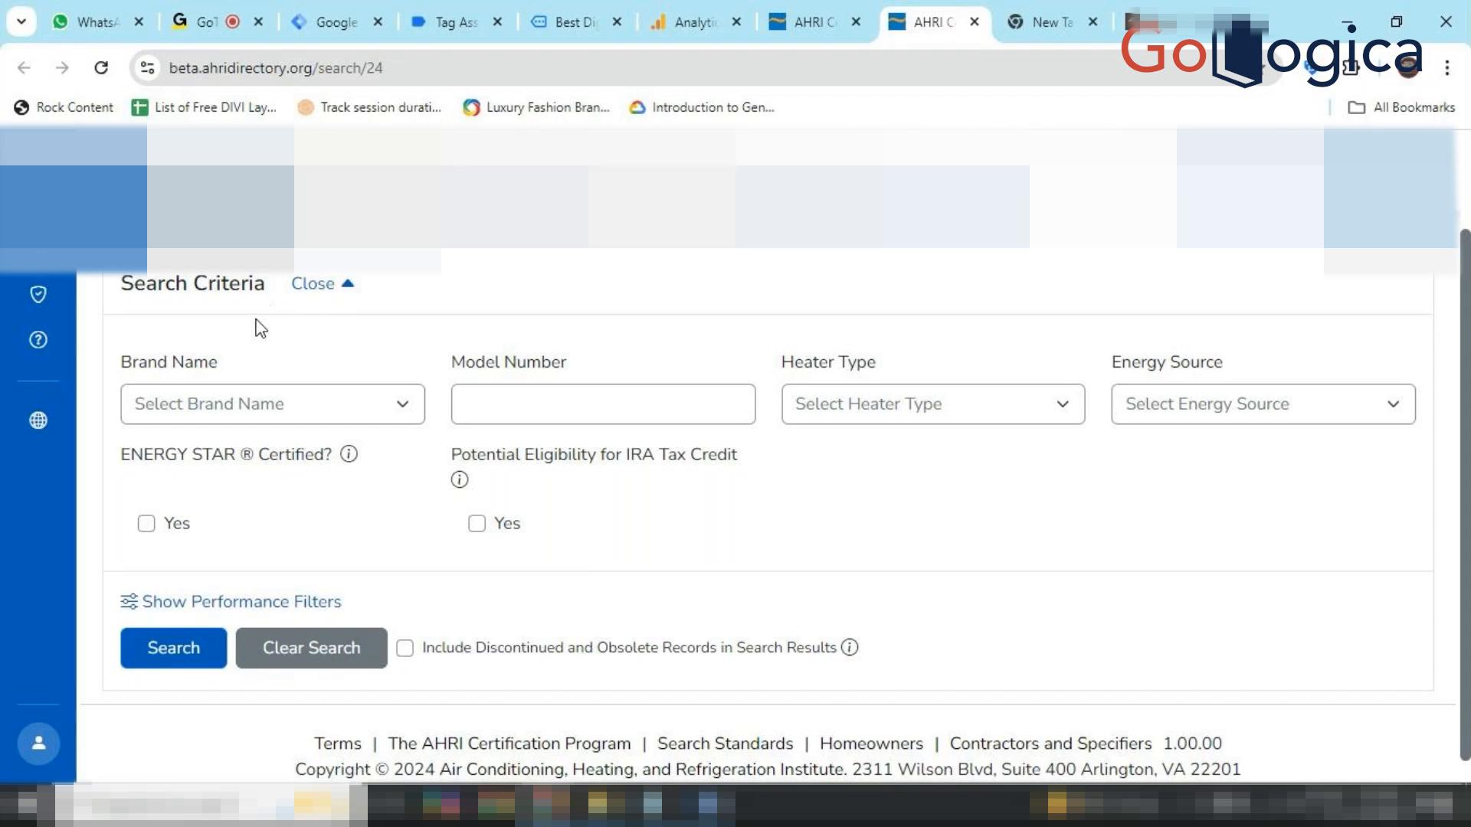
# Scroll back up to the Residential Water Heaters heading and bring the ahri - g tag folder forward.
pyautogui.scroll(2, 506, 344)
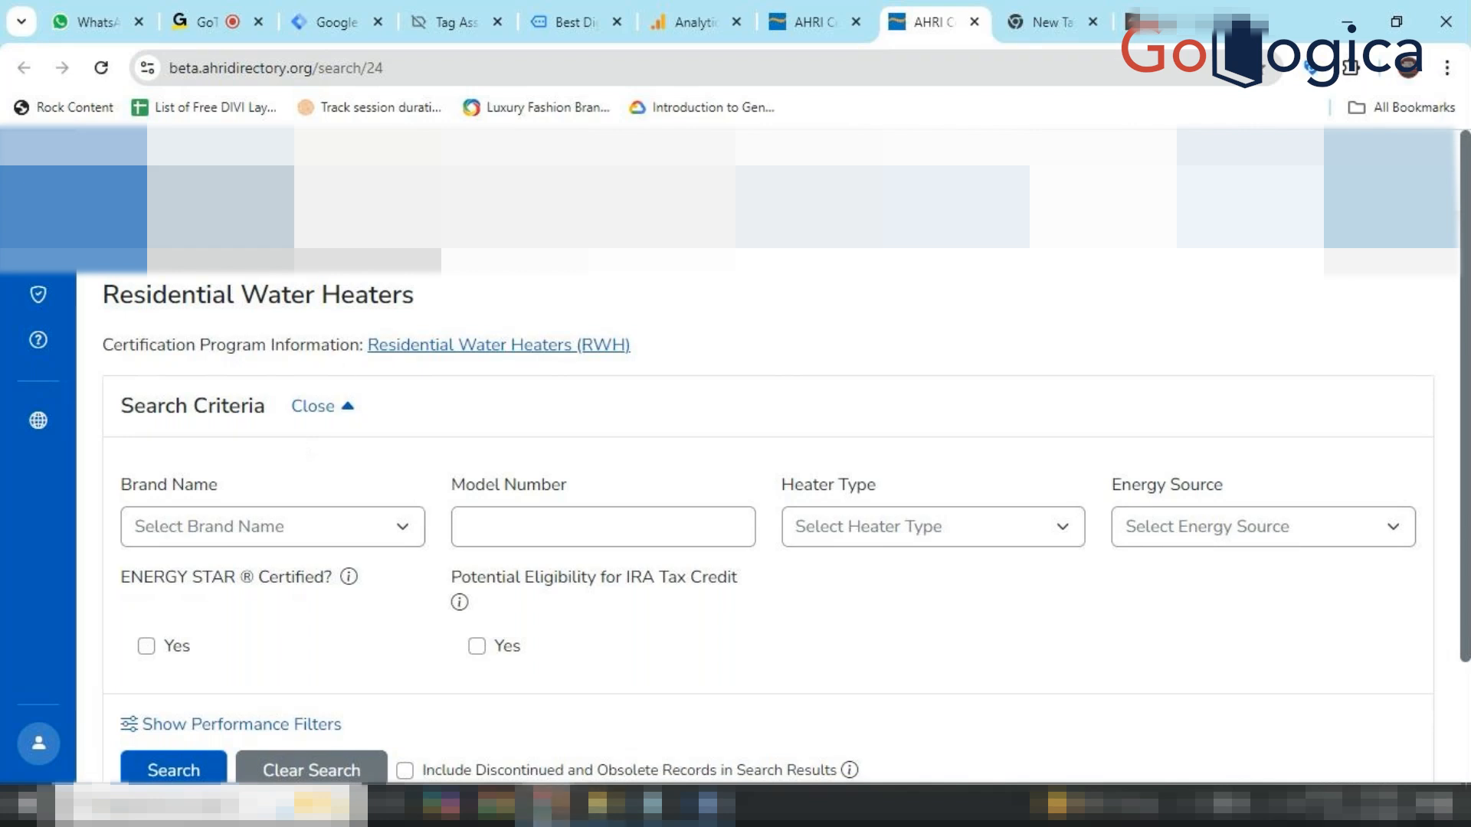
pyautogui.moveTo(548, 804)
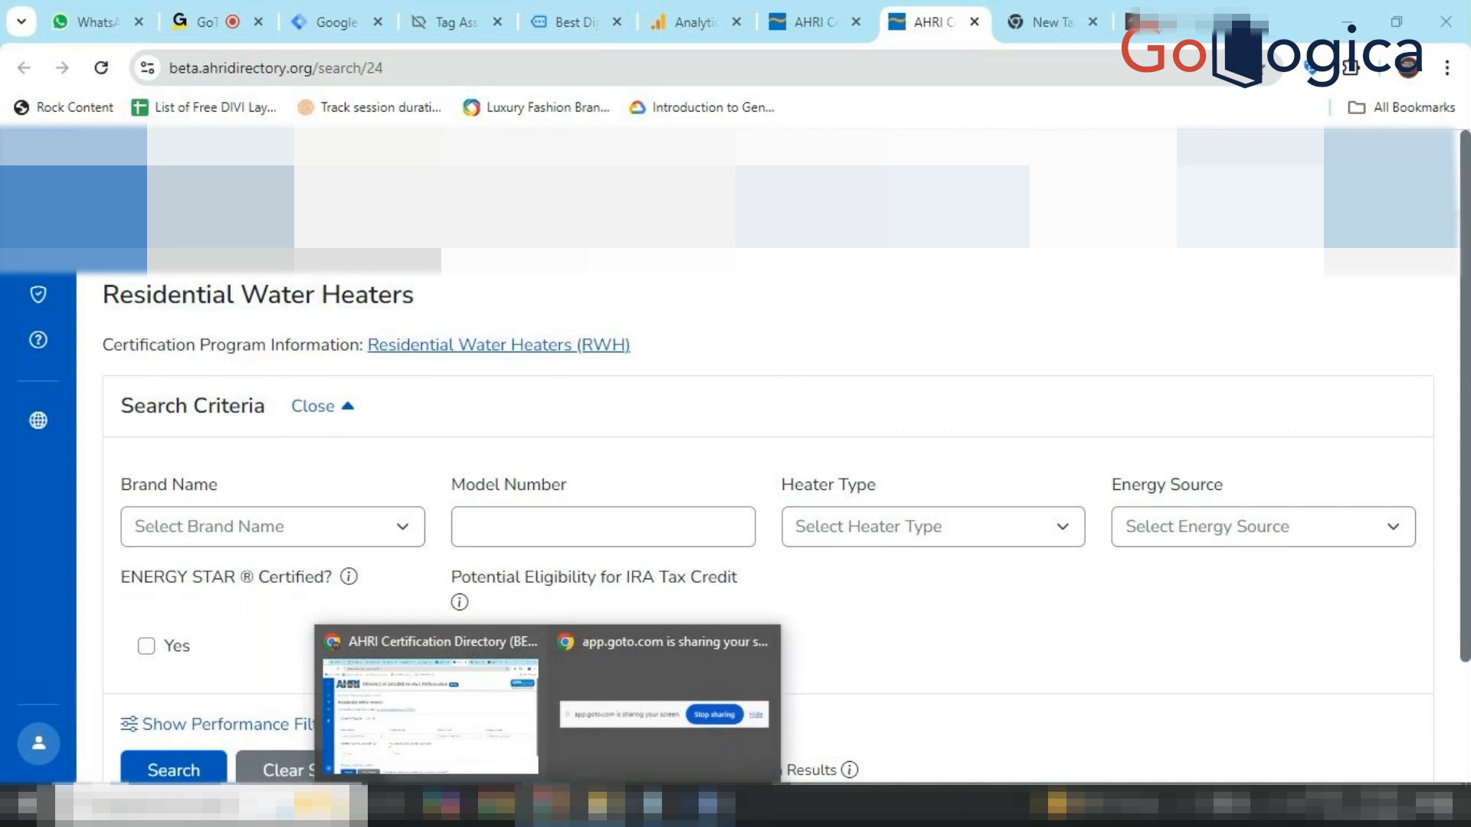
pyautogui.click(599, 804)
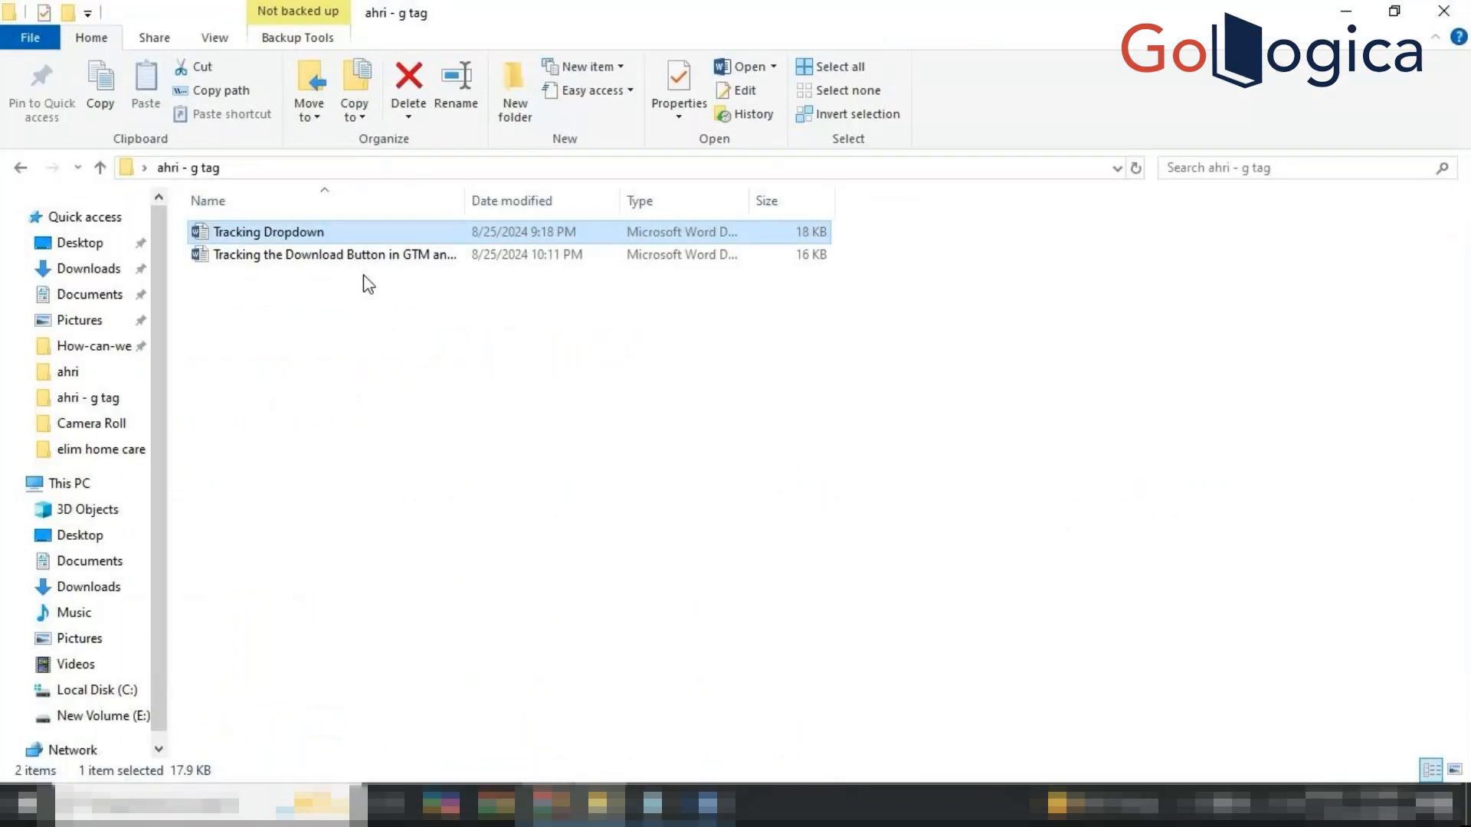
# Open the 'Tracking the Download Button in GTM and GA4' Word file from the ahri - g tag folder.
pyautogui.click(392, 259)
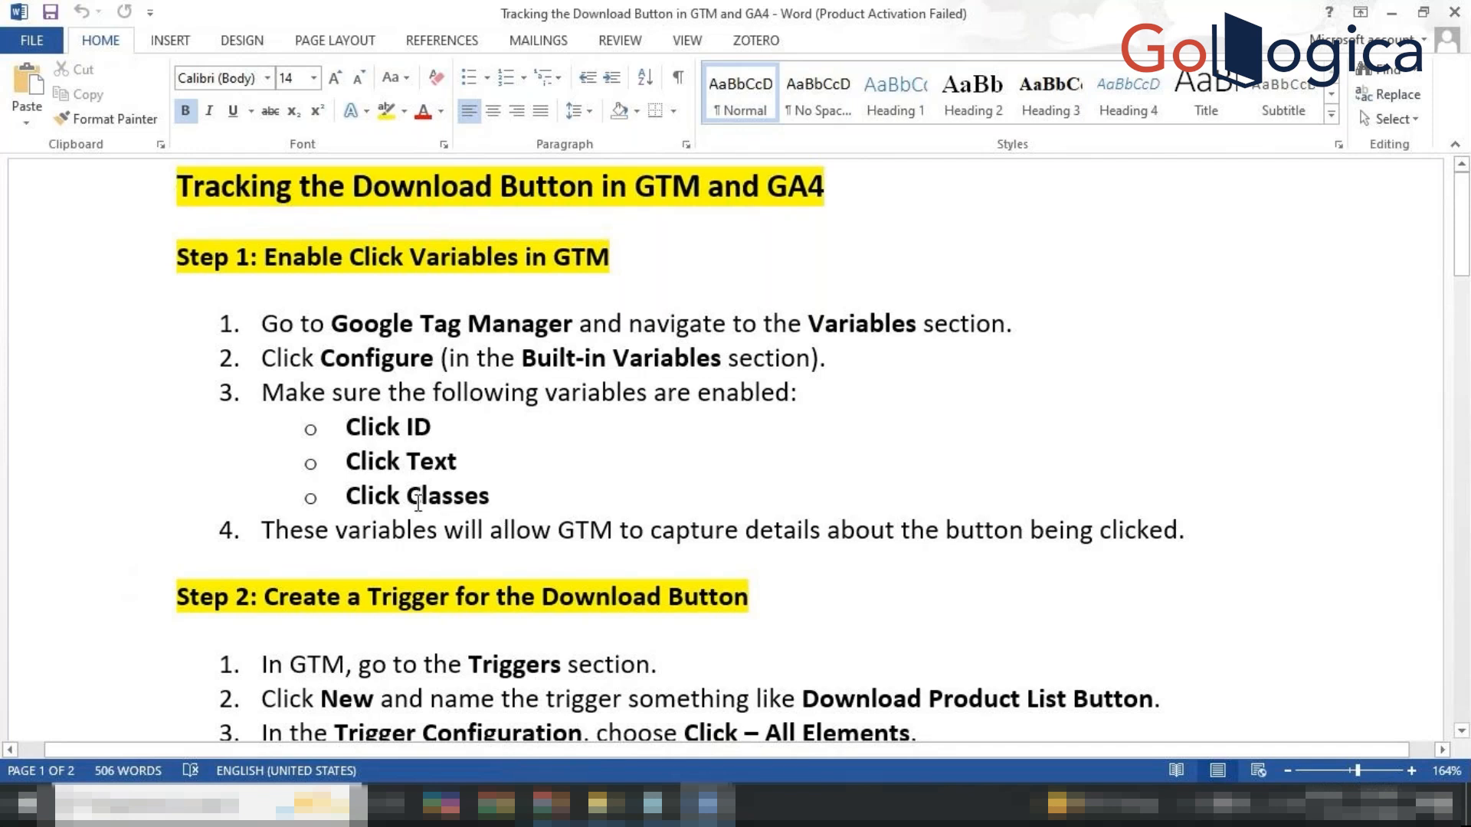
pyautogui.scroll(-2, 418, 503)
pyautogui.scroll(-5, 418, 503)
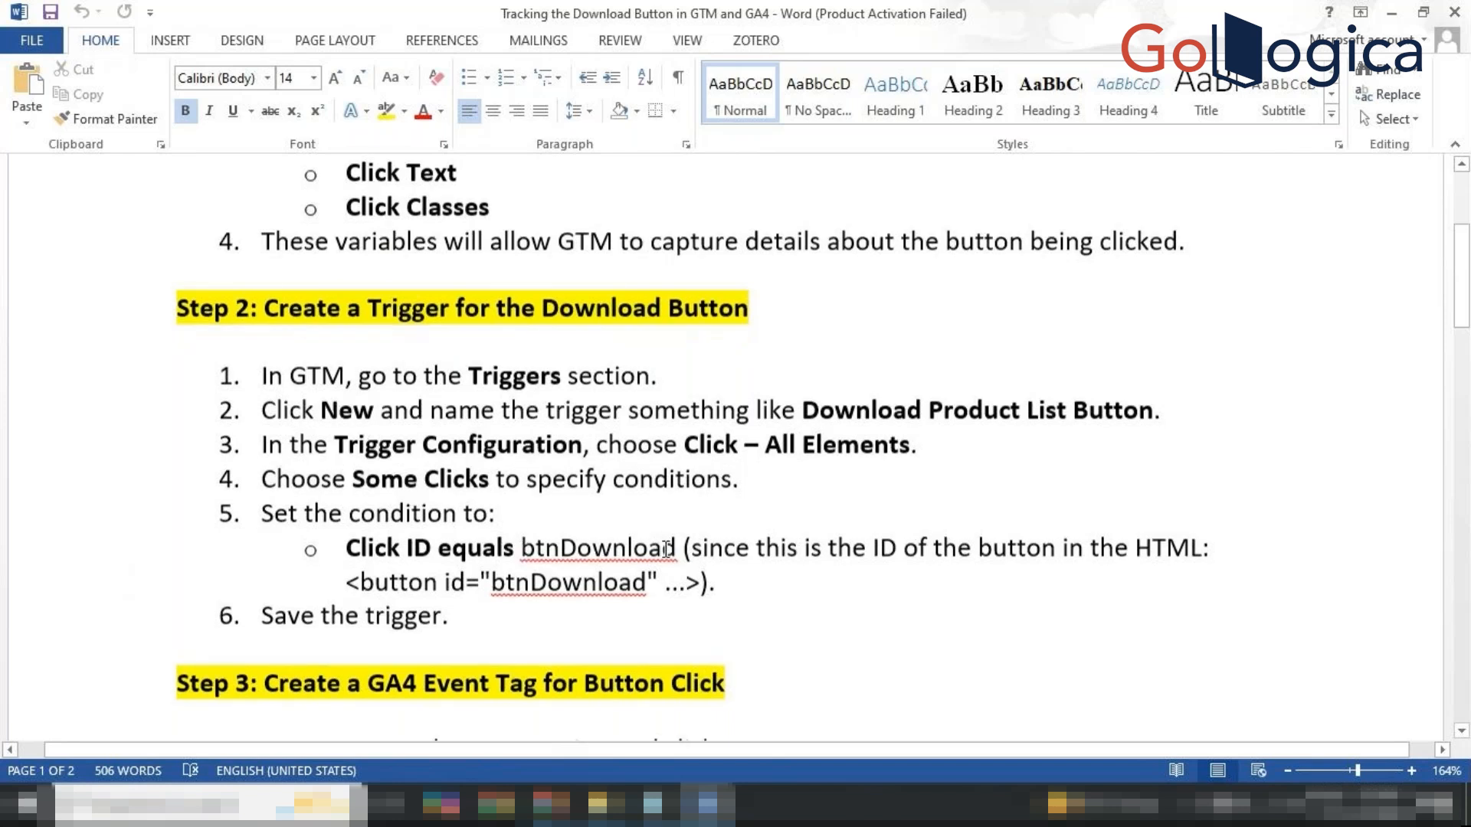
pyautogui.scroll(-1, 664, 549)
pyautogui.scroll(-2, 665, 548)
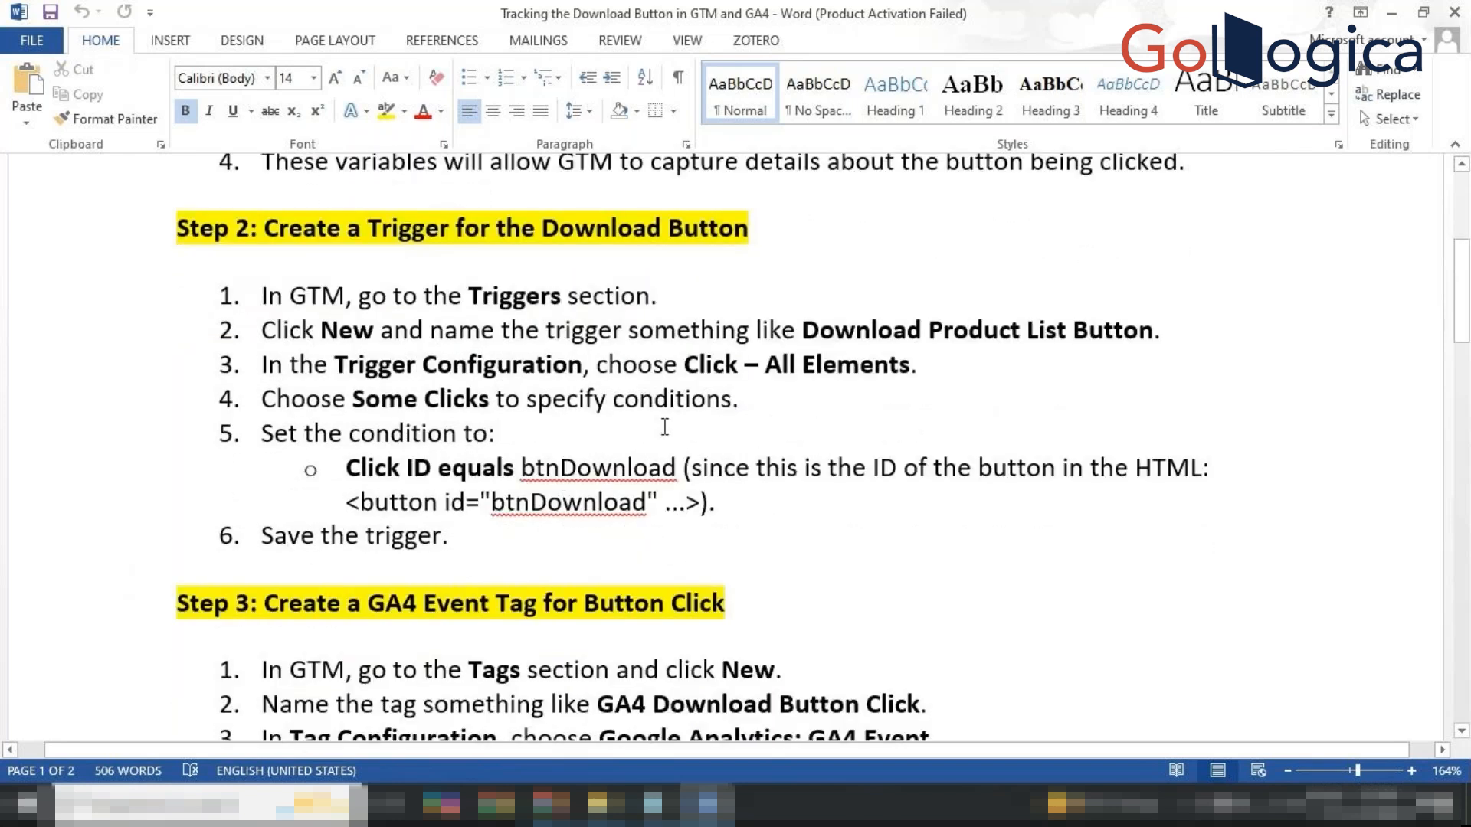
pyautogui.scroll(-2, 732, 432)
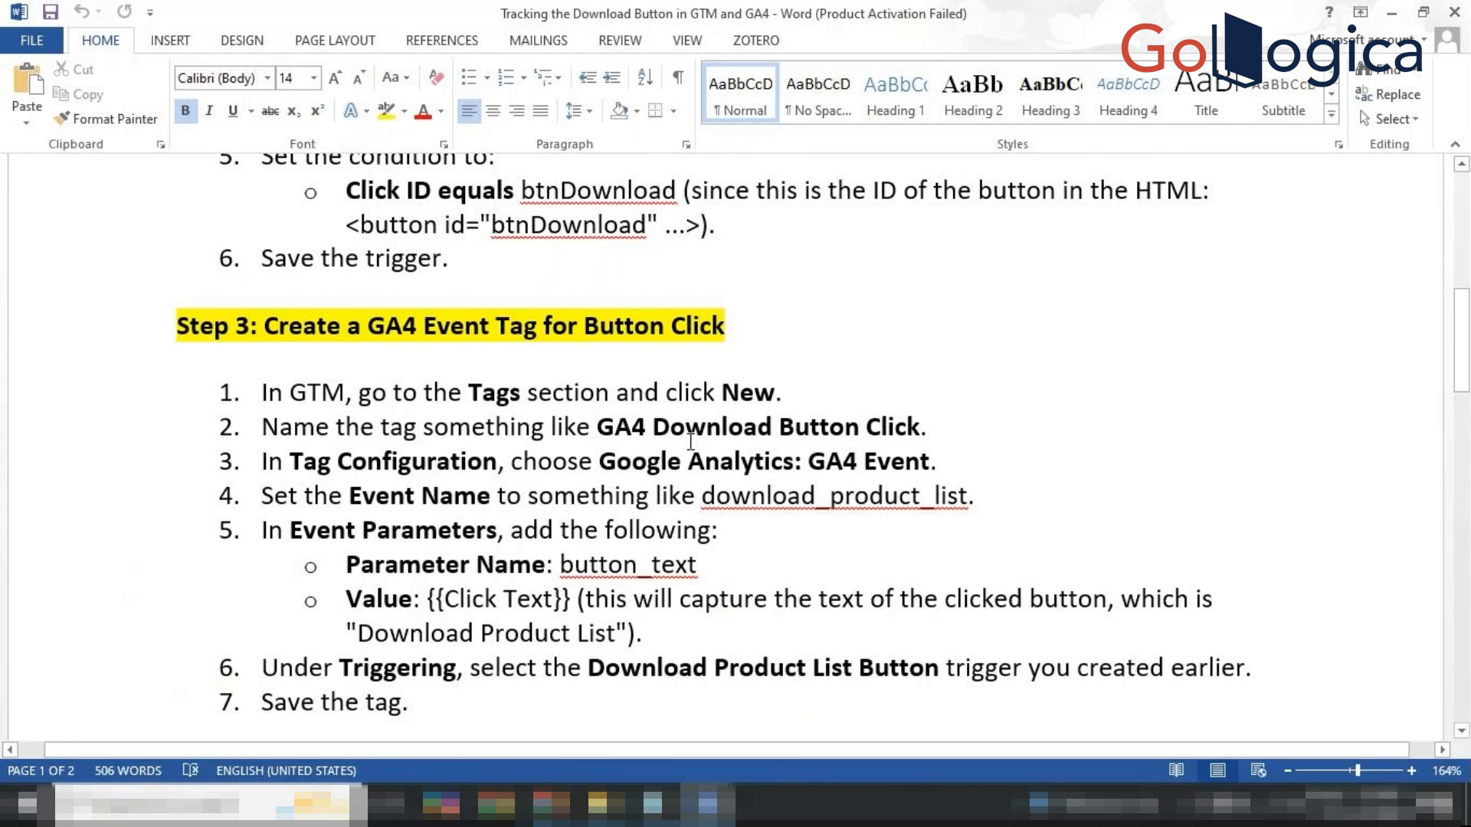
pyautogui.scroll(3, 695, 437)
pyautogui.scroll(-4, 692, 441)
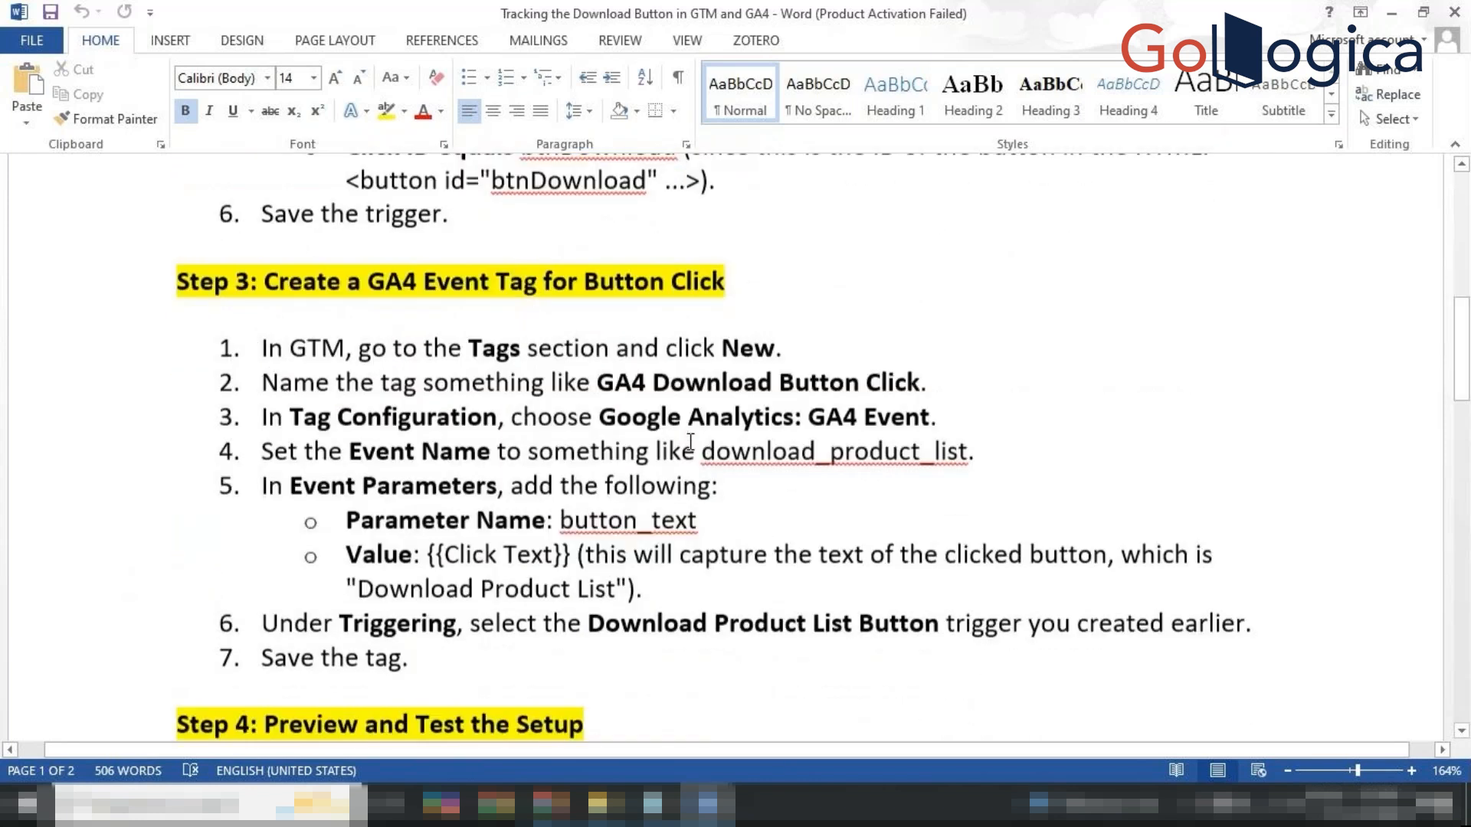
pyautogui.scroll(-1, 690, 442)
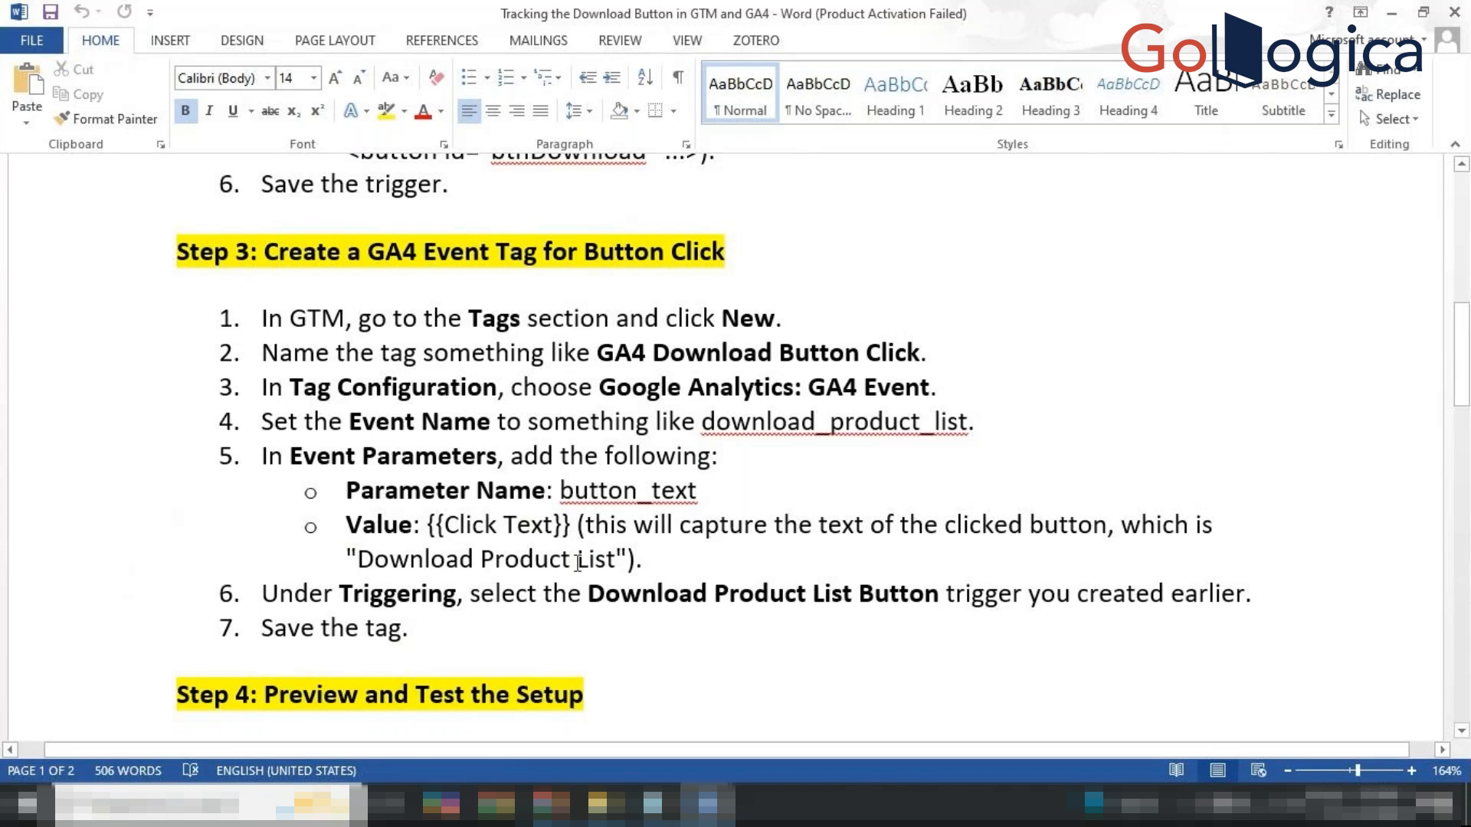
pyautogui.scroll(-3, 578, 563)
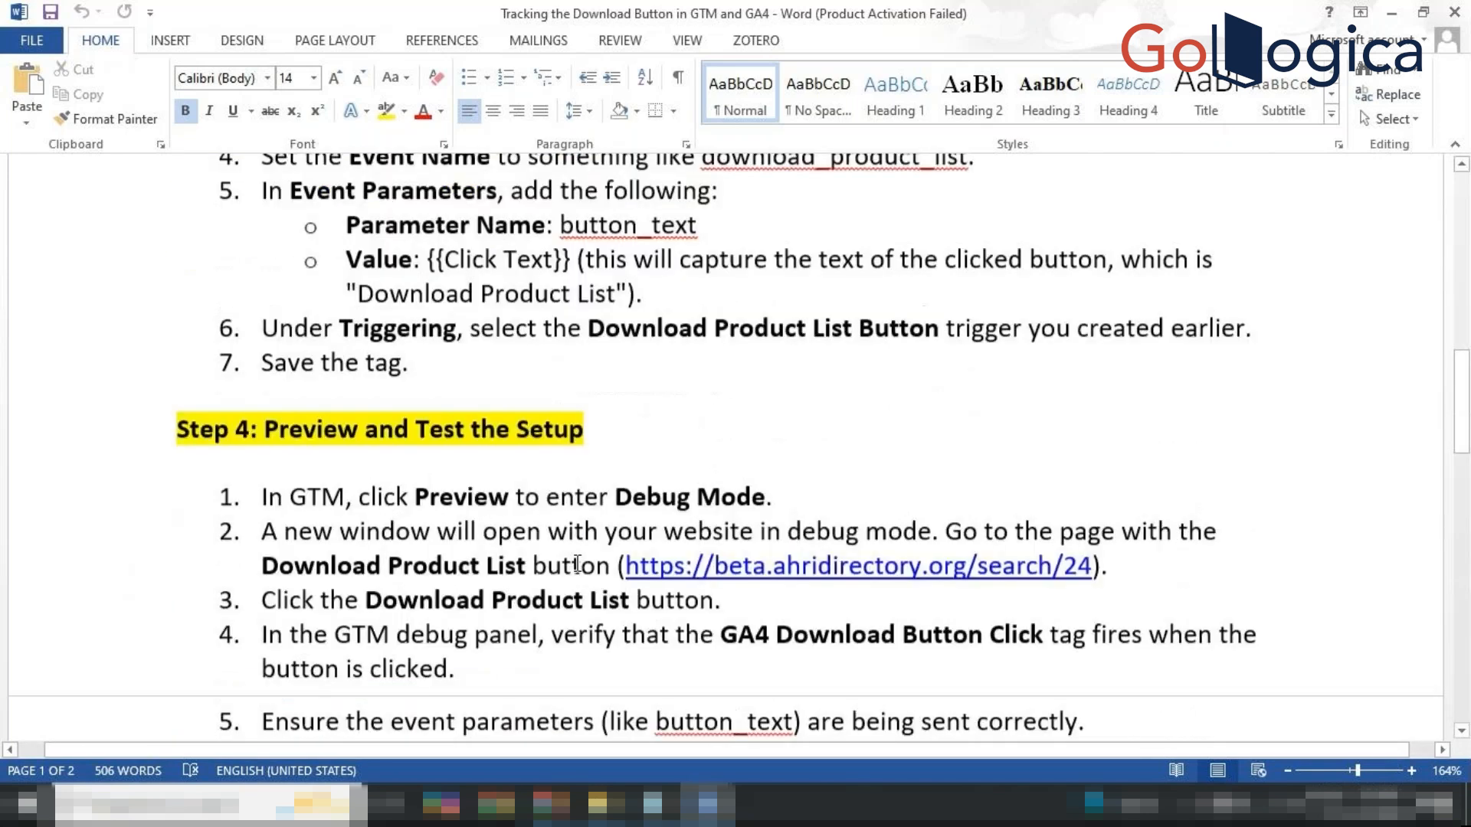
pyautogui.scroll(-2, 577, 565)
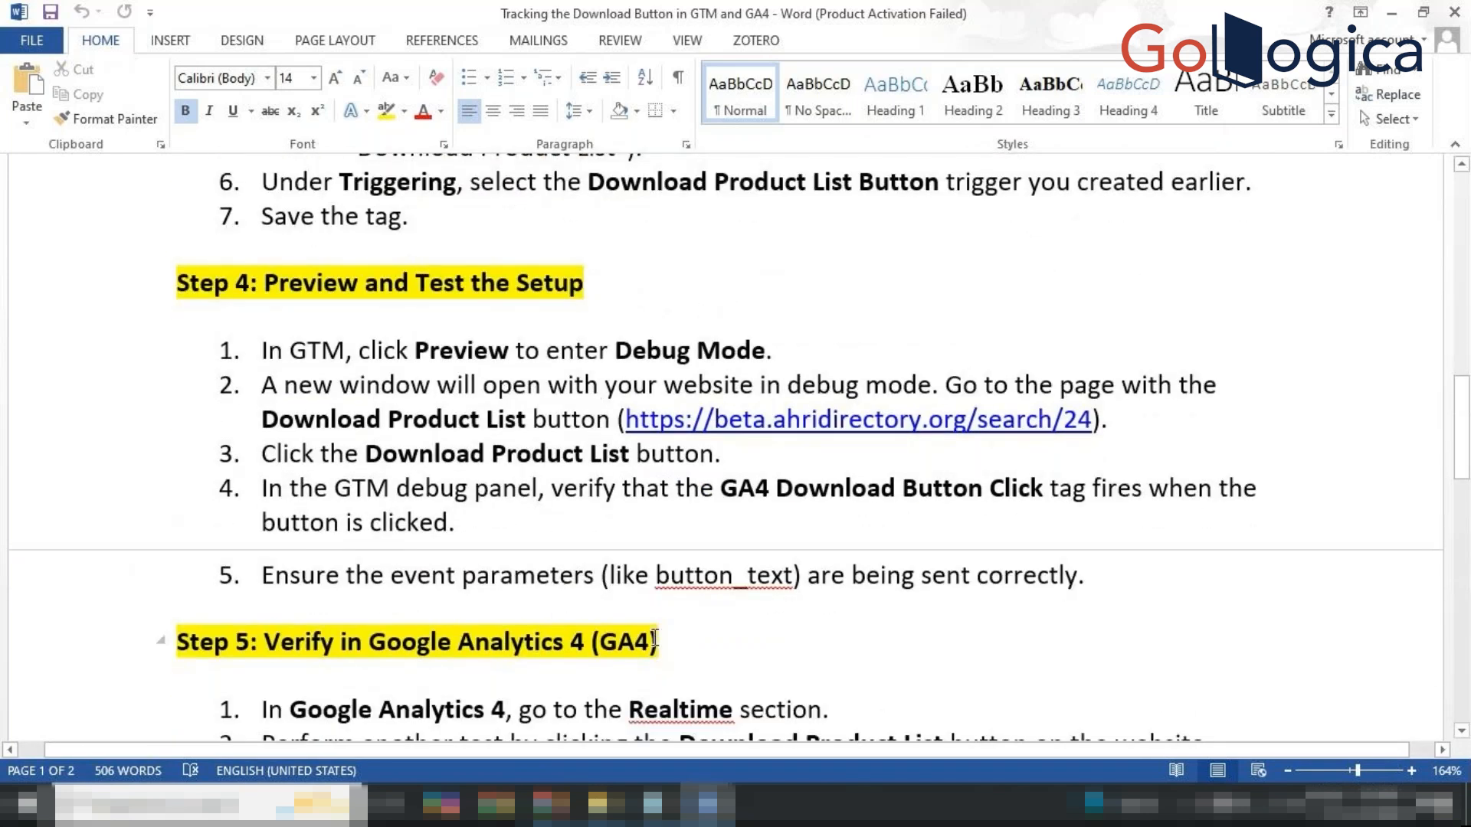
pyautogui.scroll(1, 655, 638)
pyautogui.scroll(5, 657, 632)
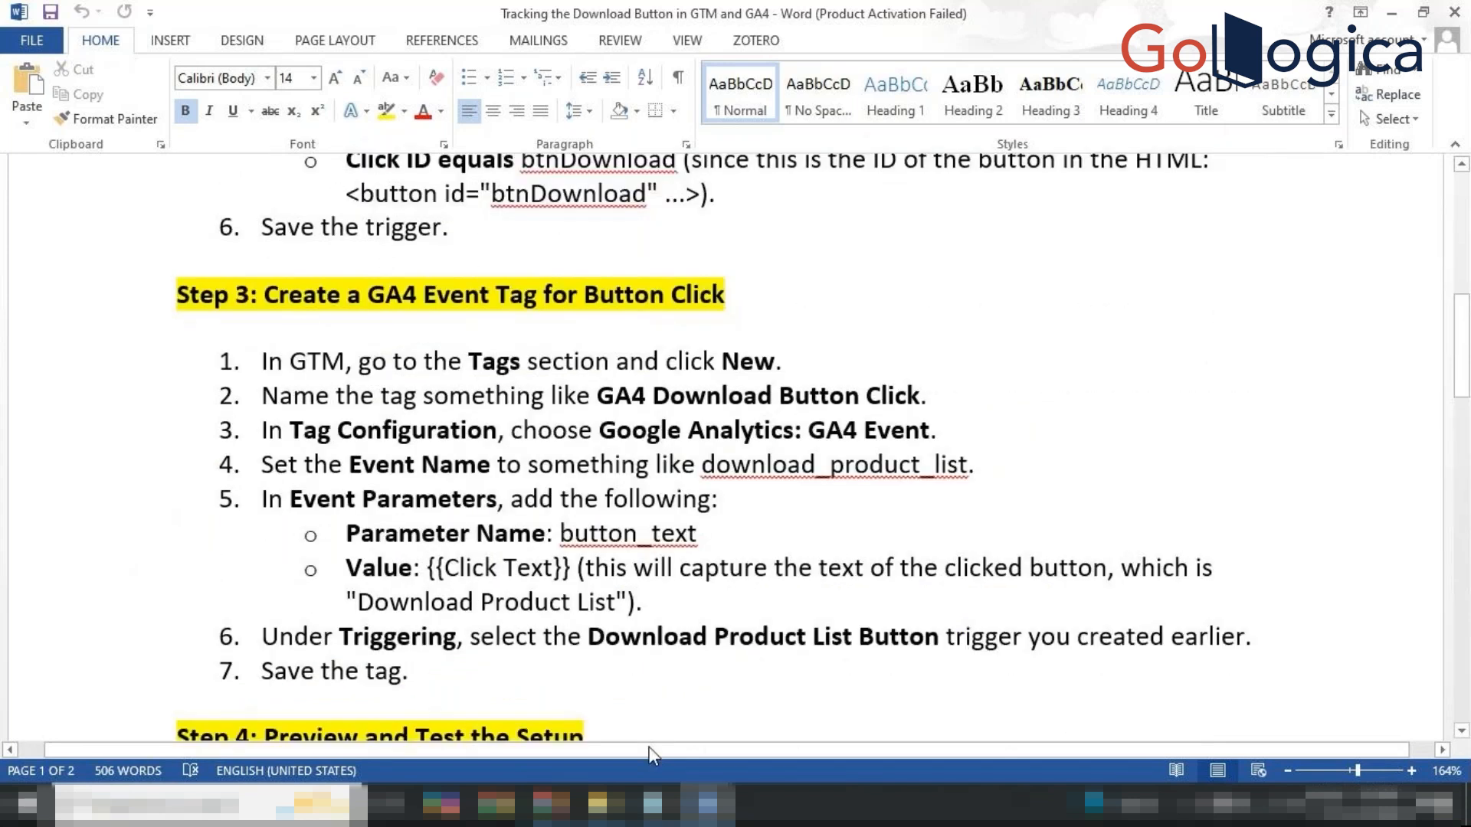
# In the Analytics tab, close the Enhanced measurement settings and the web stream details.
pyautogui.moveTo(551, 803)
pyautogui.click(476, 708)
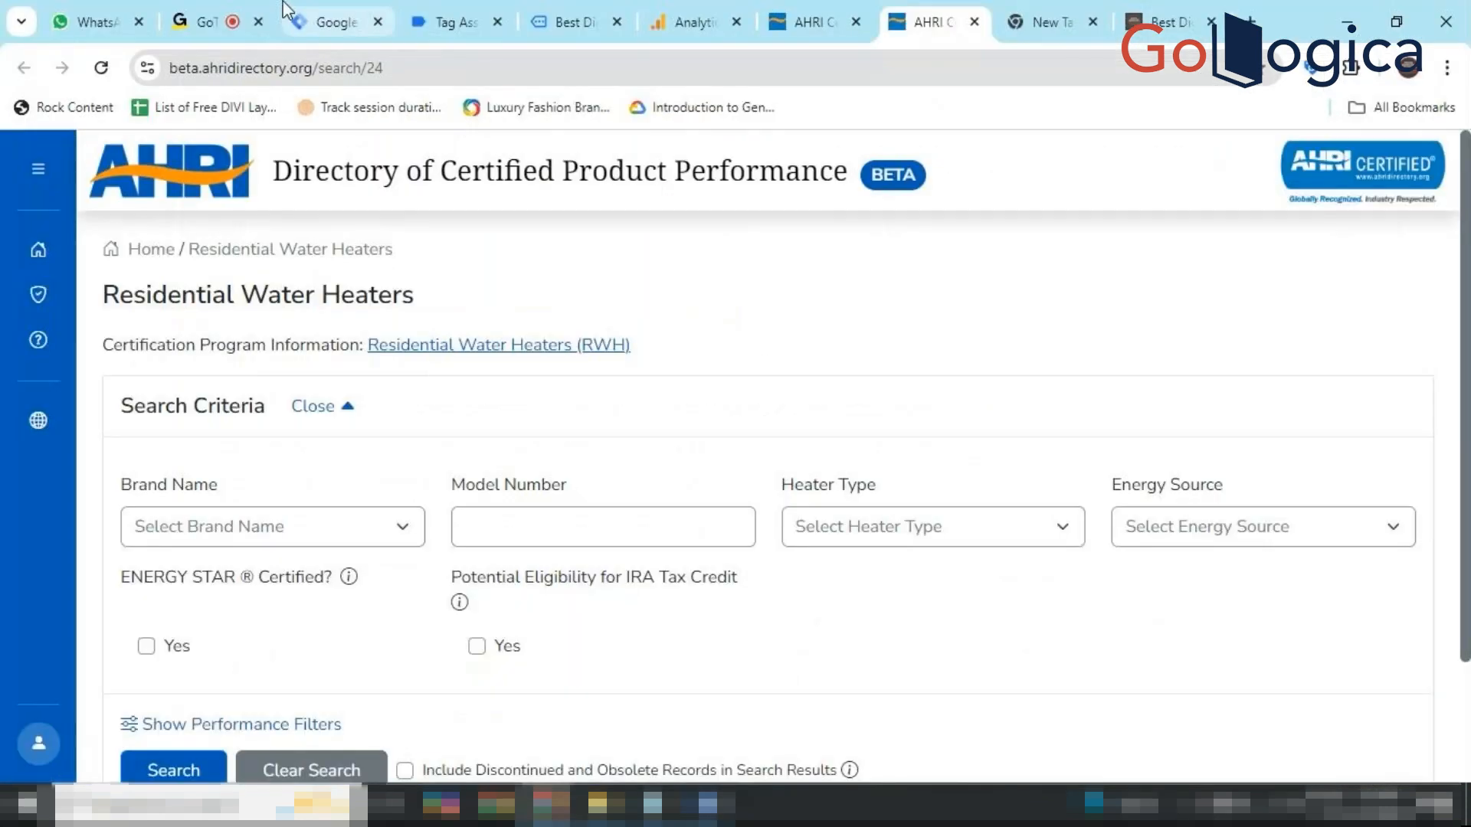
pyautogui.click(666, 17)
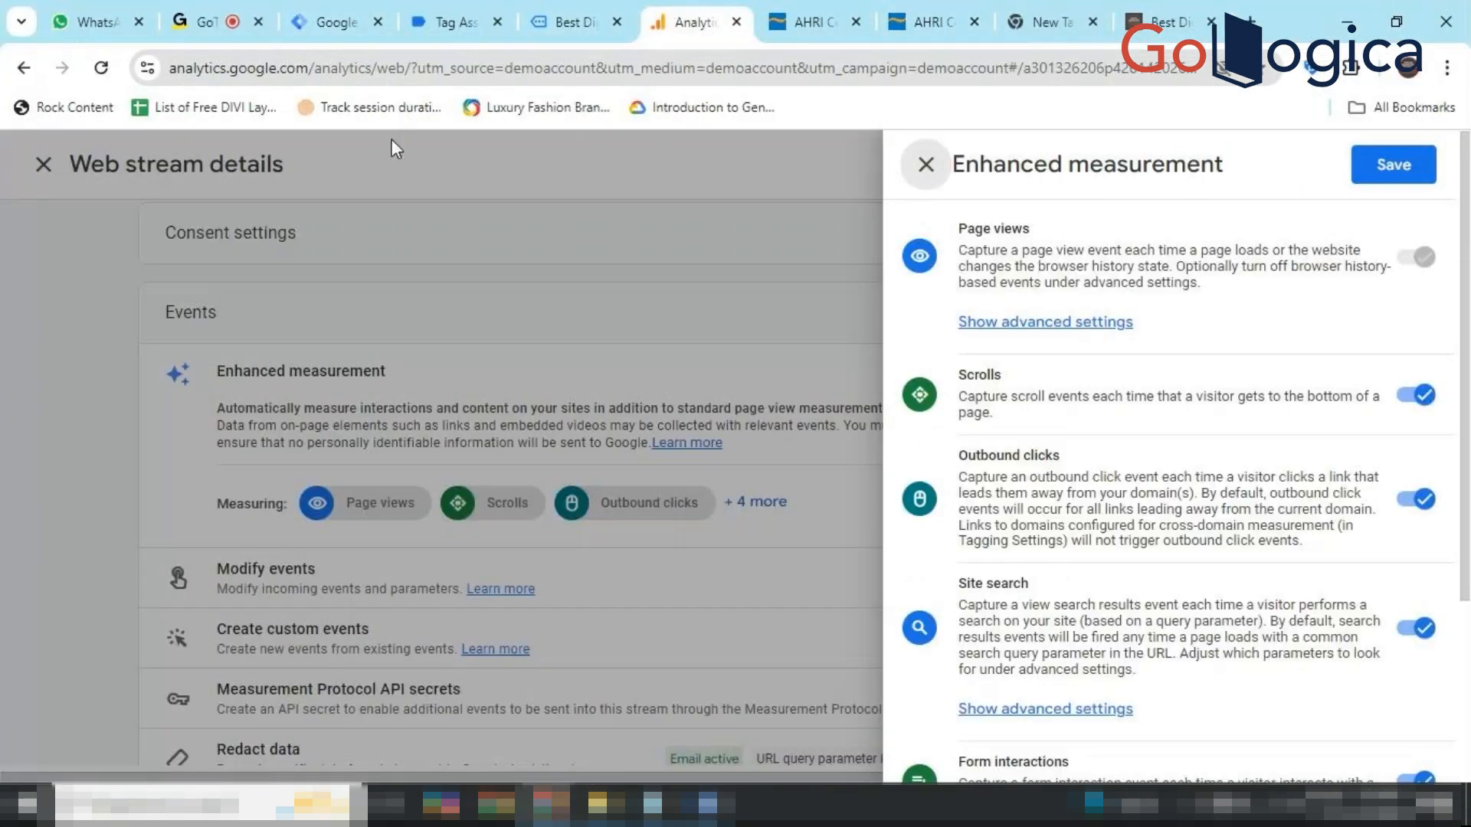
pyautogui.click(929, 169)
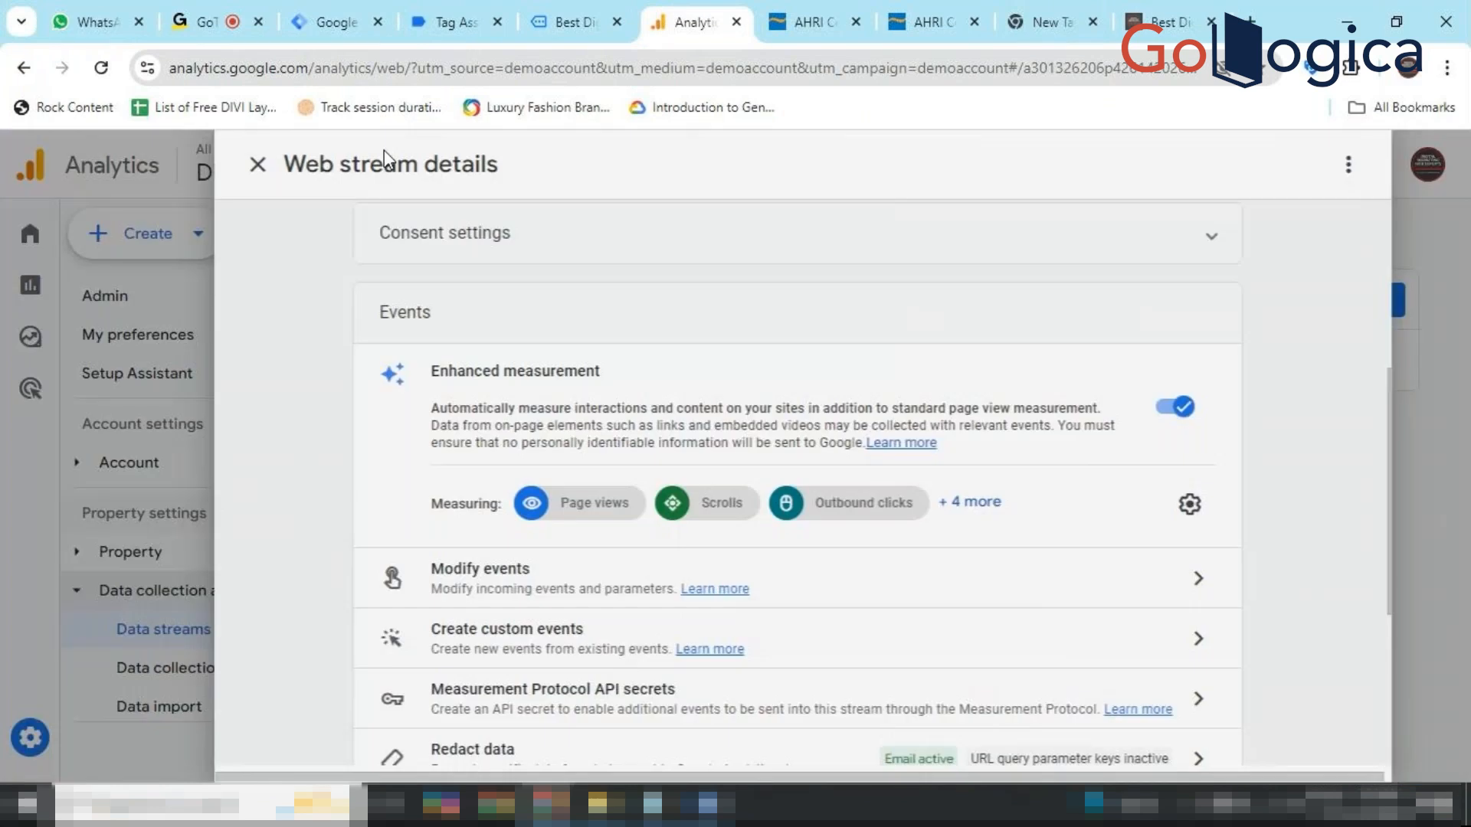
pyautogui.click(336, 173)
pyautogui.click(237, 625)
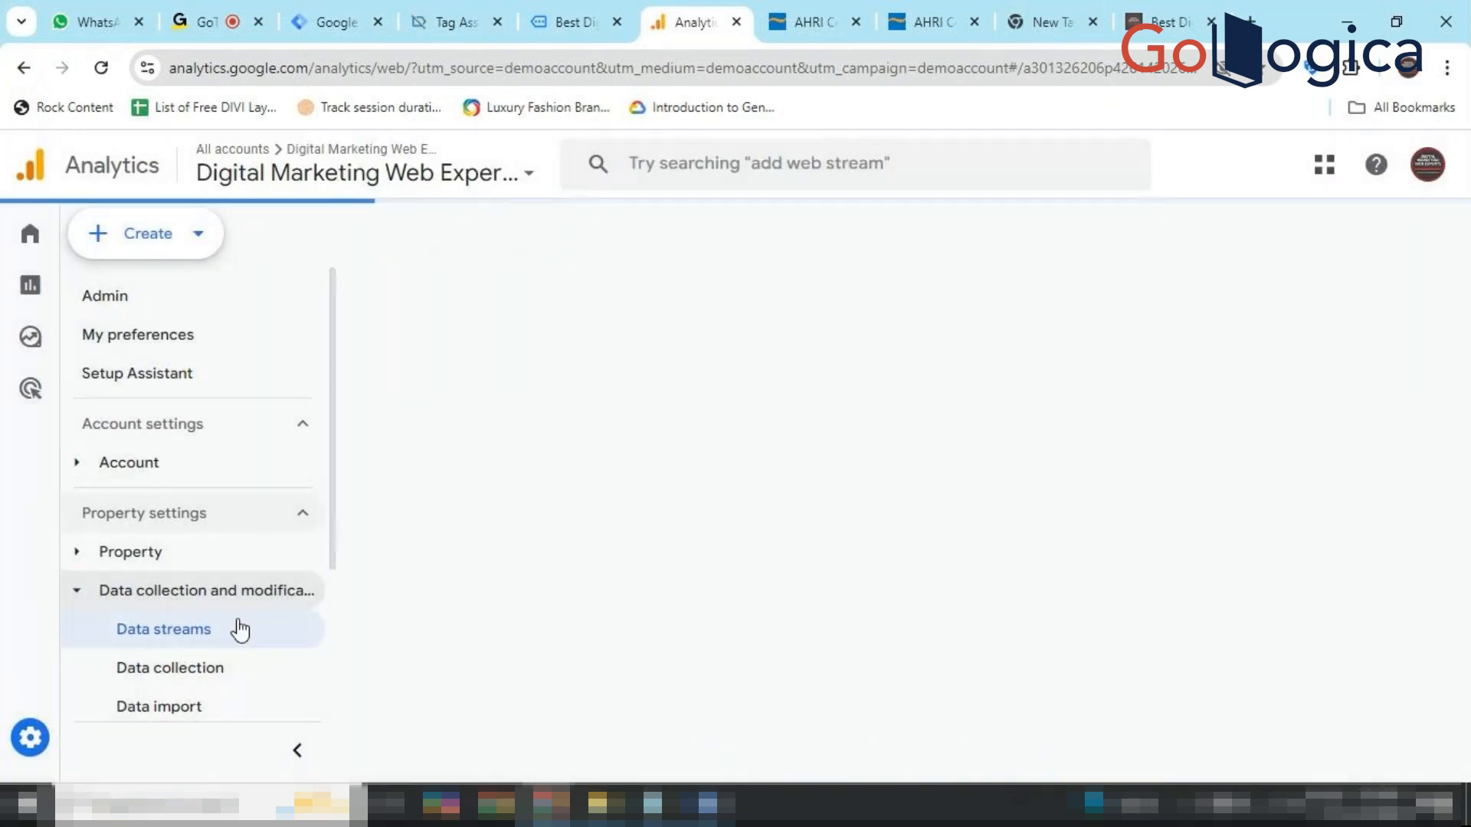
# Visit Explore, then go to the Reports snapshot showing 82 users.
pyautogui.moveTo(10, 338)
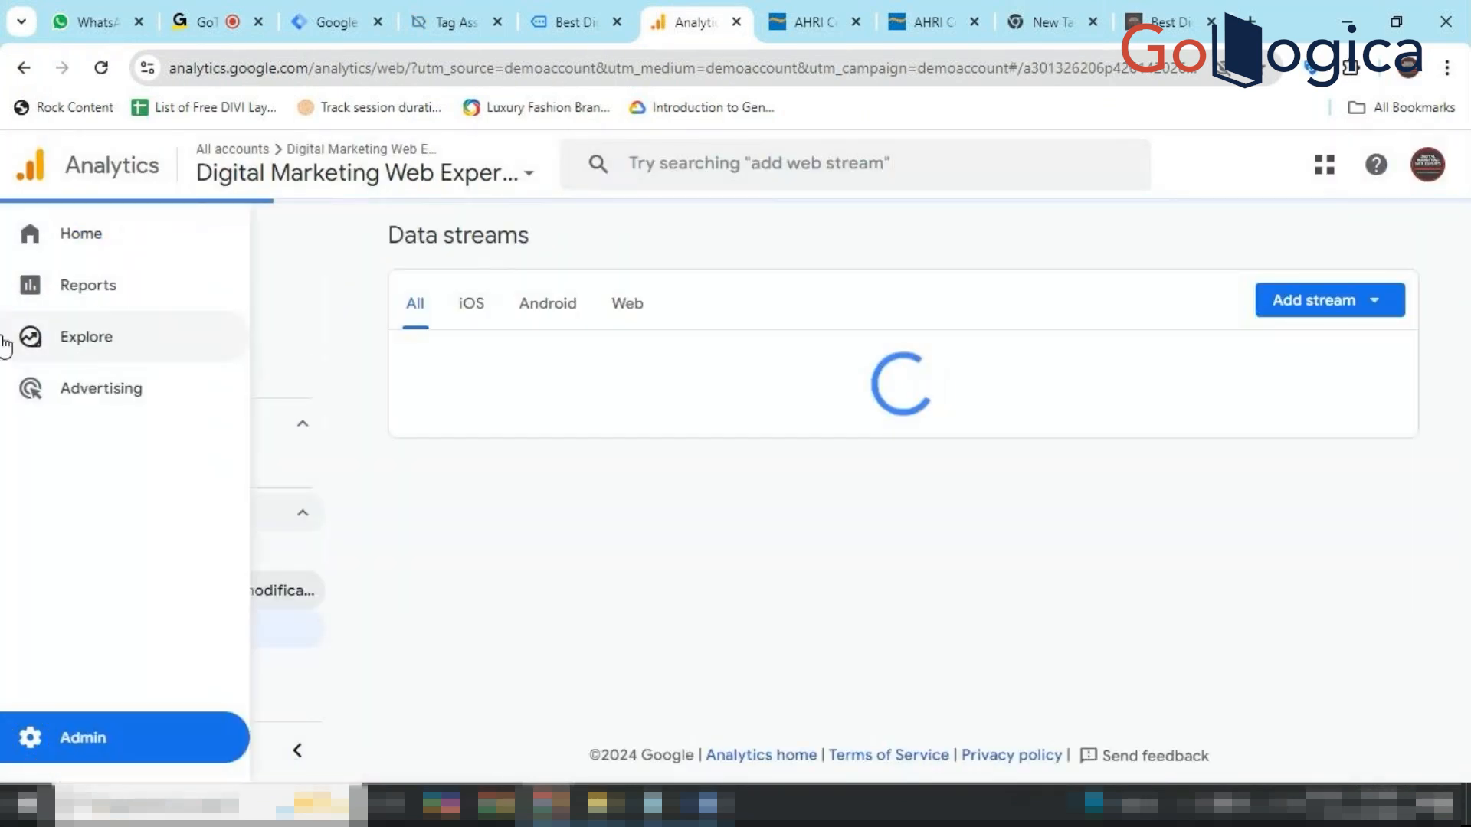
pyautogui.click(73, 357)
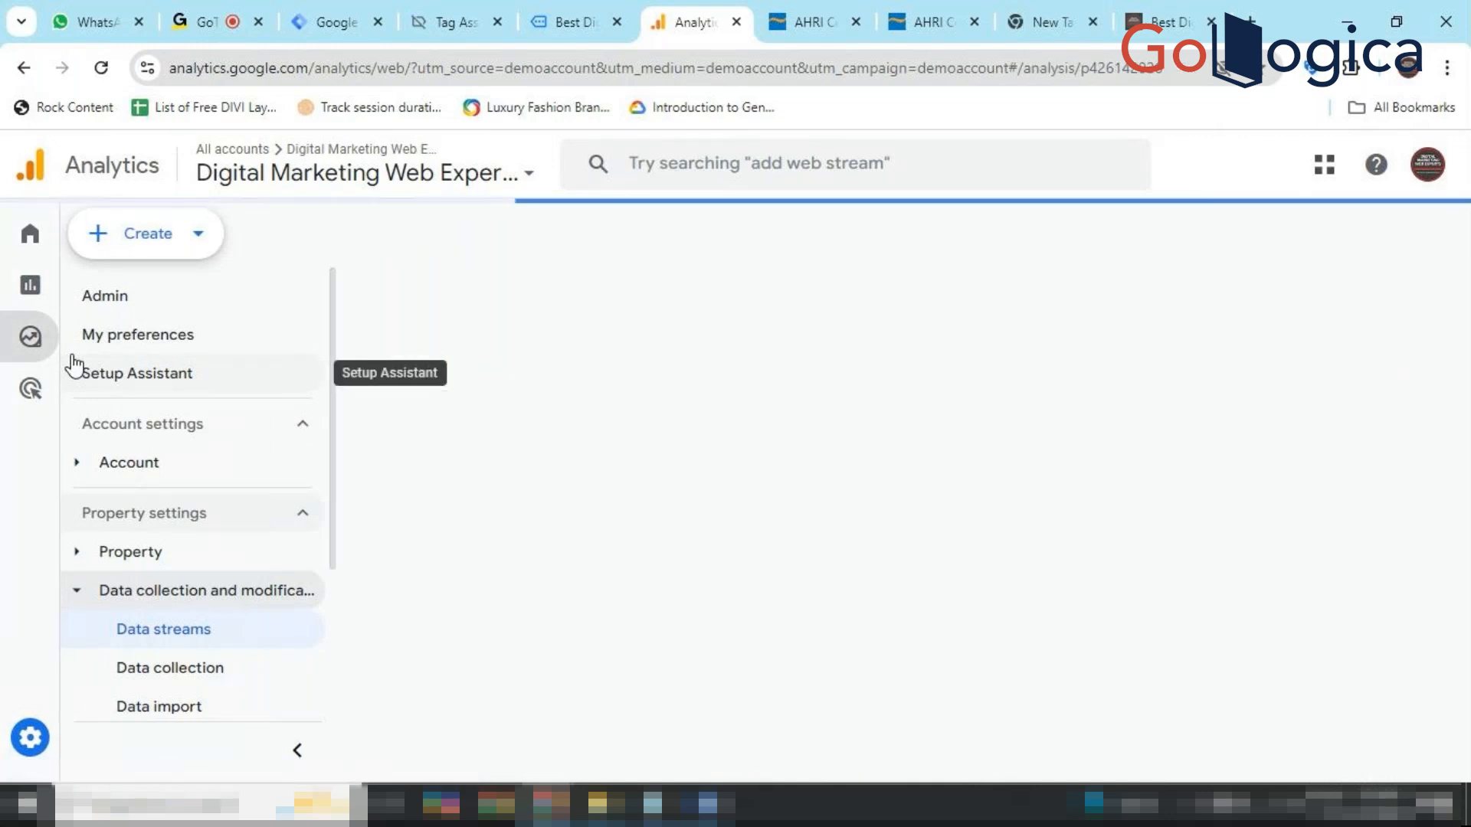
pyautogui.moveTo(33, 339)
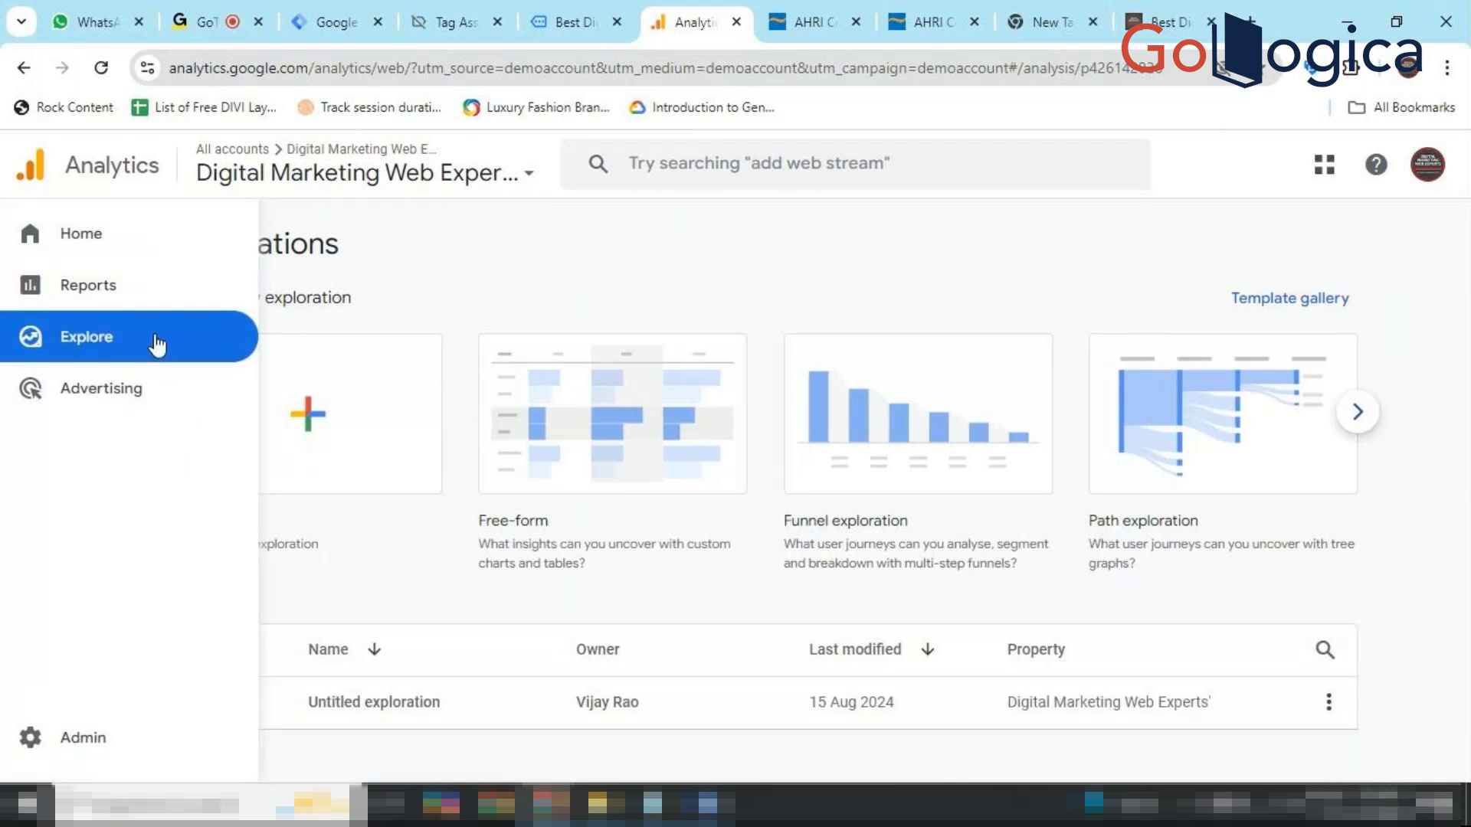
pyautogui.click(149, 306)
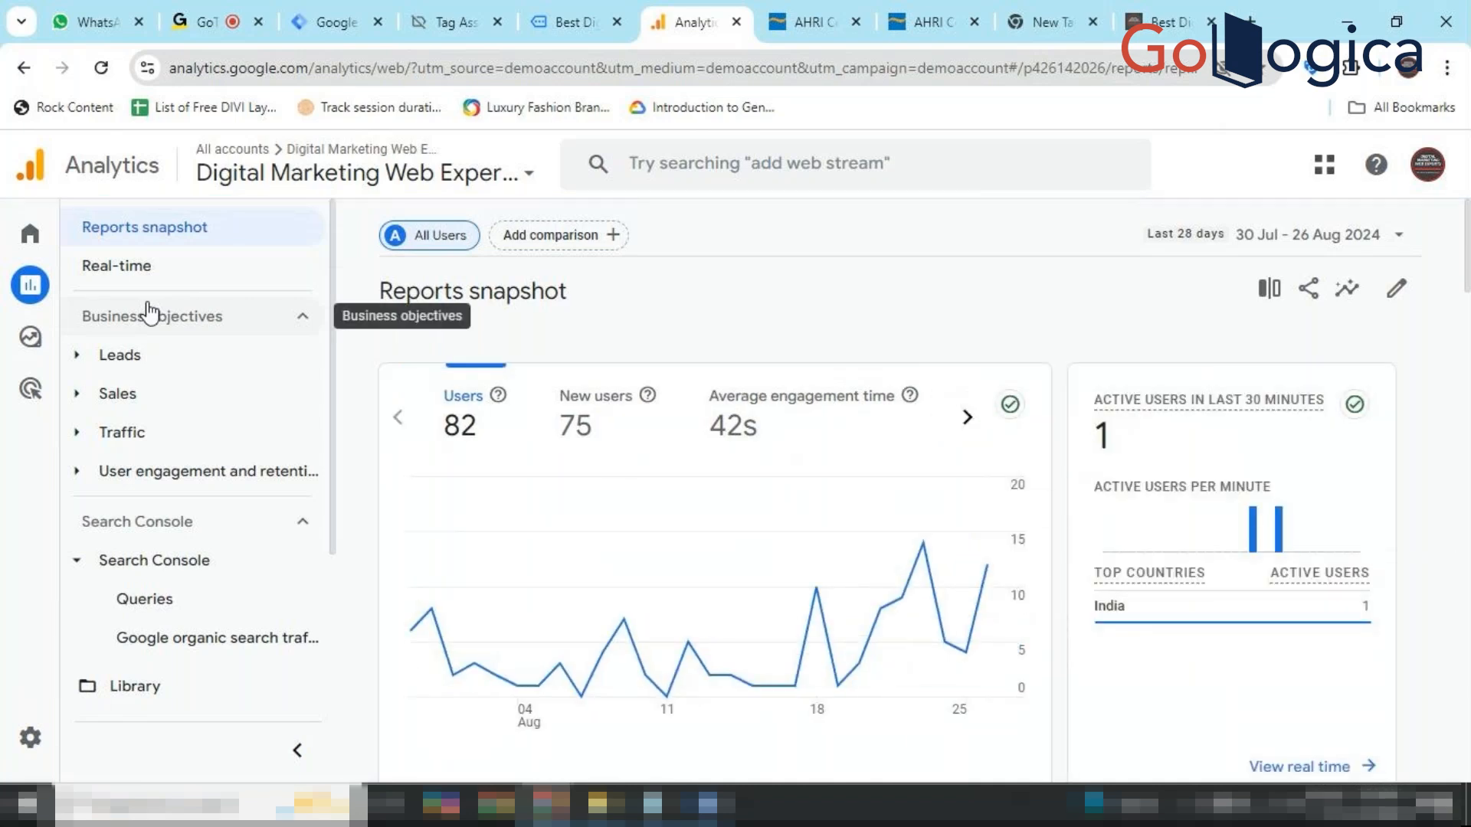
# Open the Events report under User engagement and retention and scroll to the event name table.
pyautogui.click(98, 469)
pyautogui.click(173, 566)
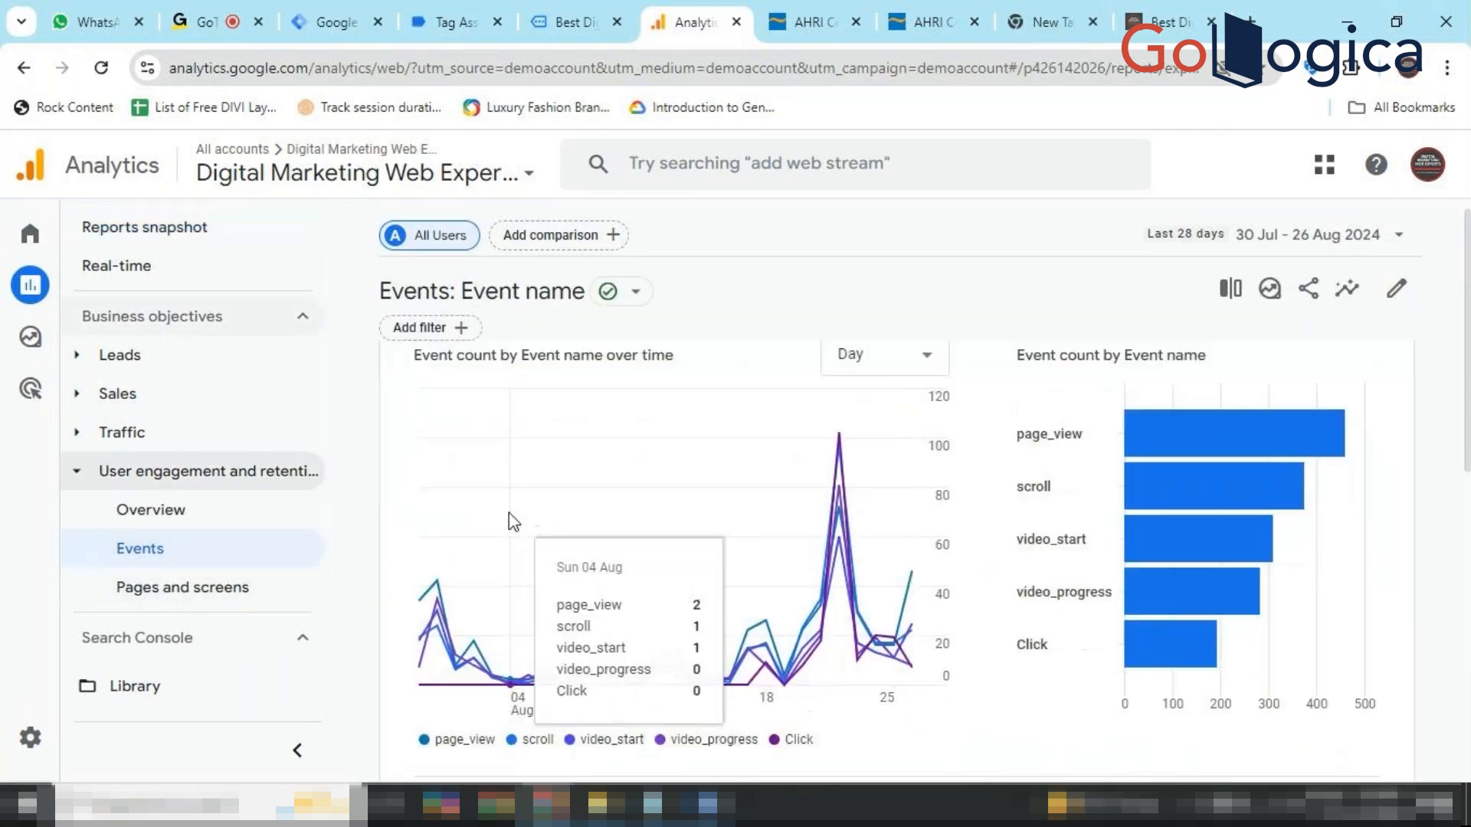
pyautogui.scroll(-6, 509, 512)
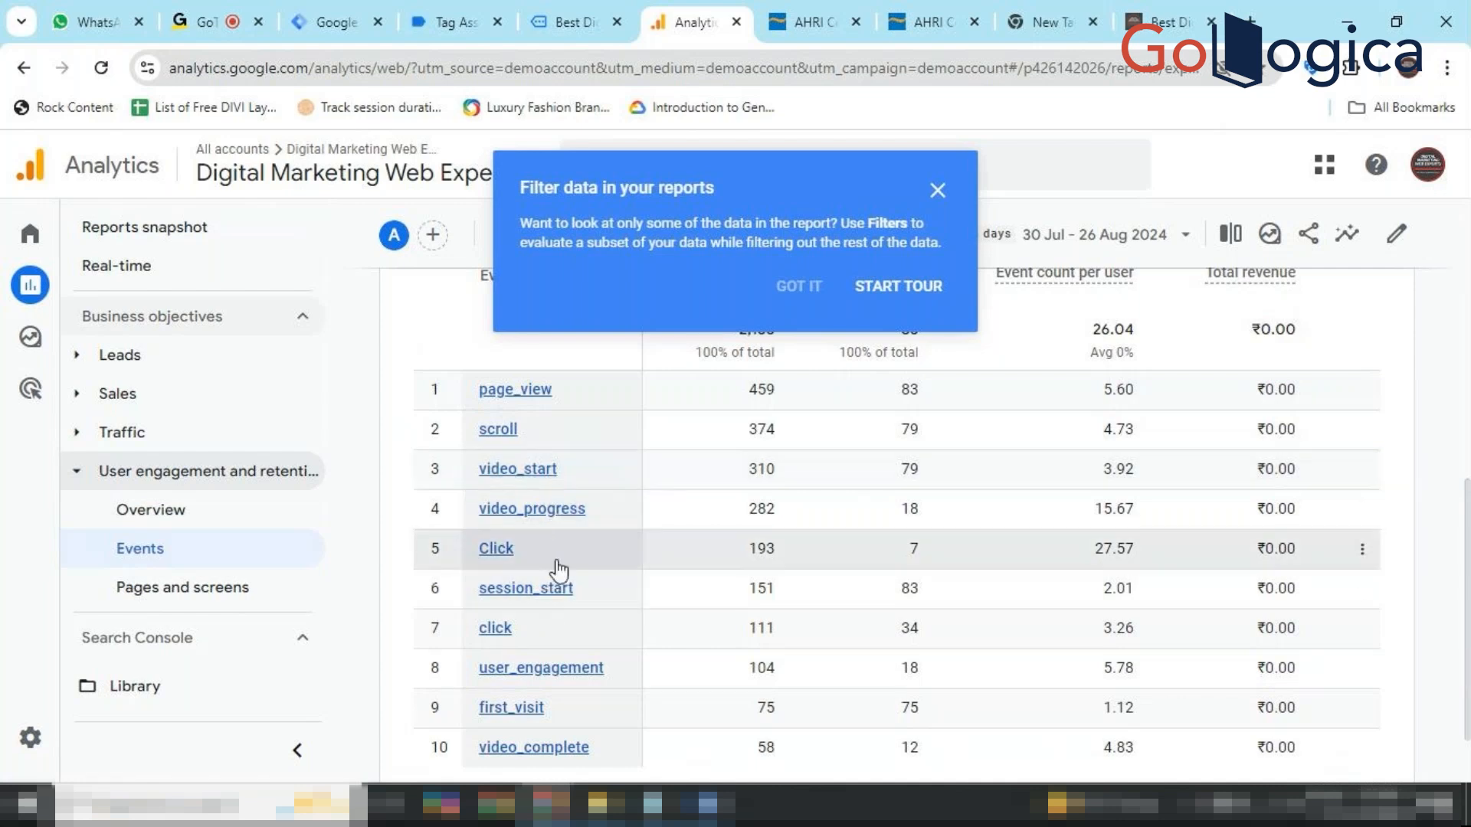
# Review the Pages and screens table (459 views) and close the 'Filter data in your reports' popup.
pyautogui.click(209, 602)
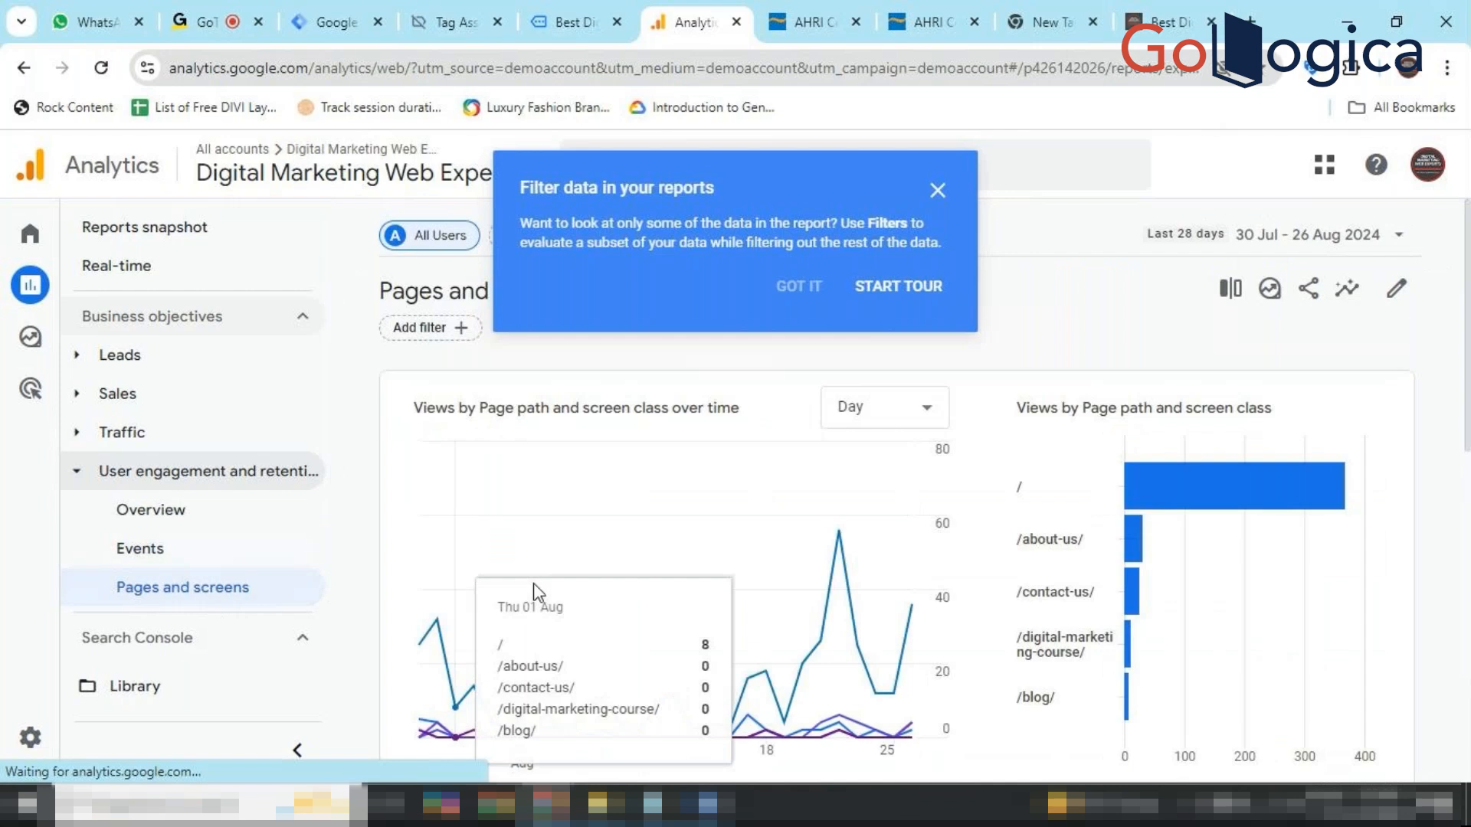
pyautogui.scroll(-3, 666, 616)
pyautogui.scroll(-2, 666, 613)
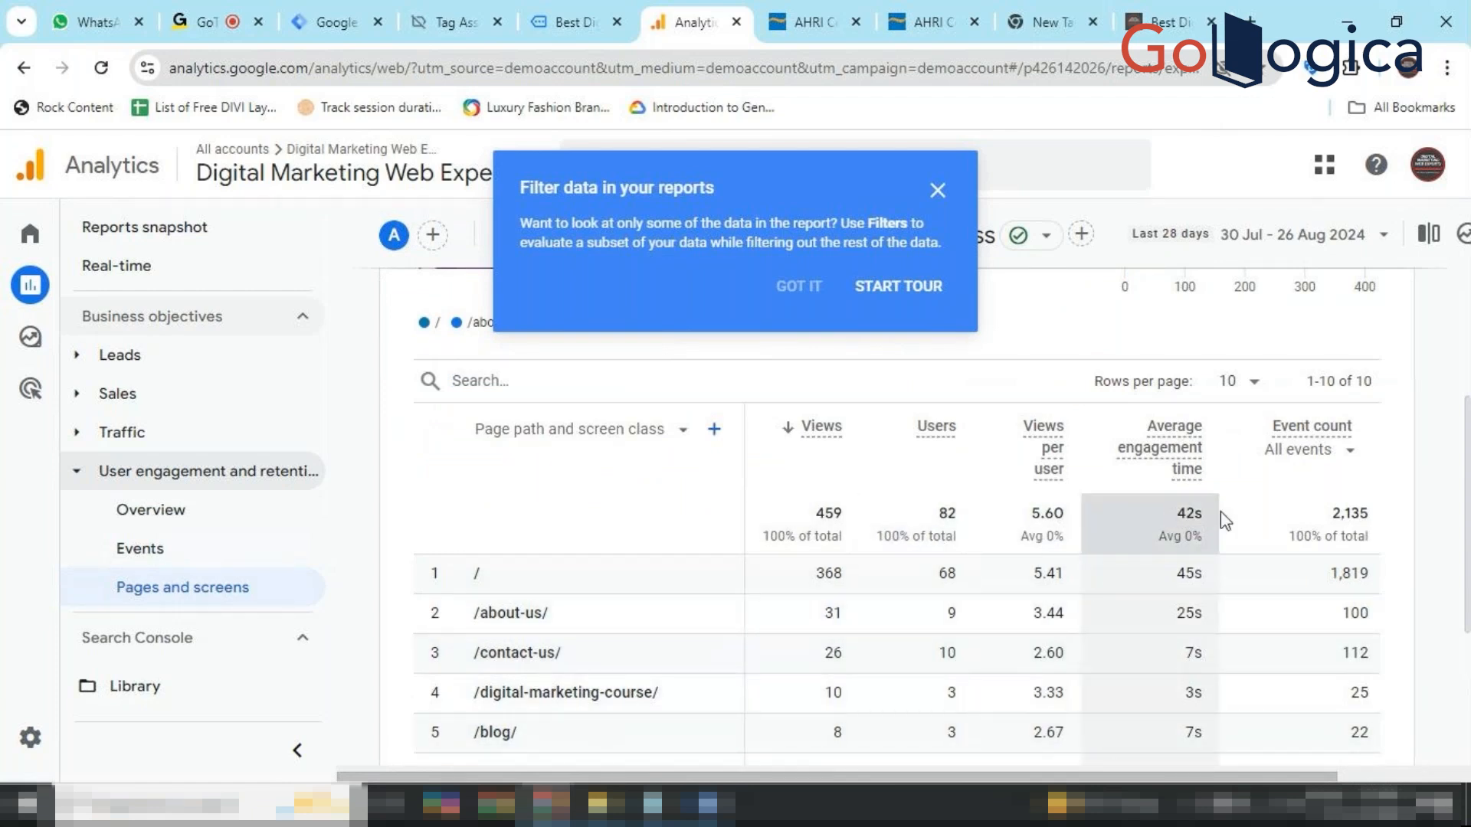
pyautogui.scroll(-2, 696, 678)
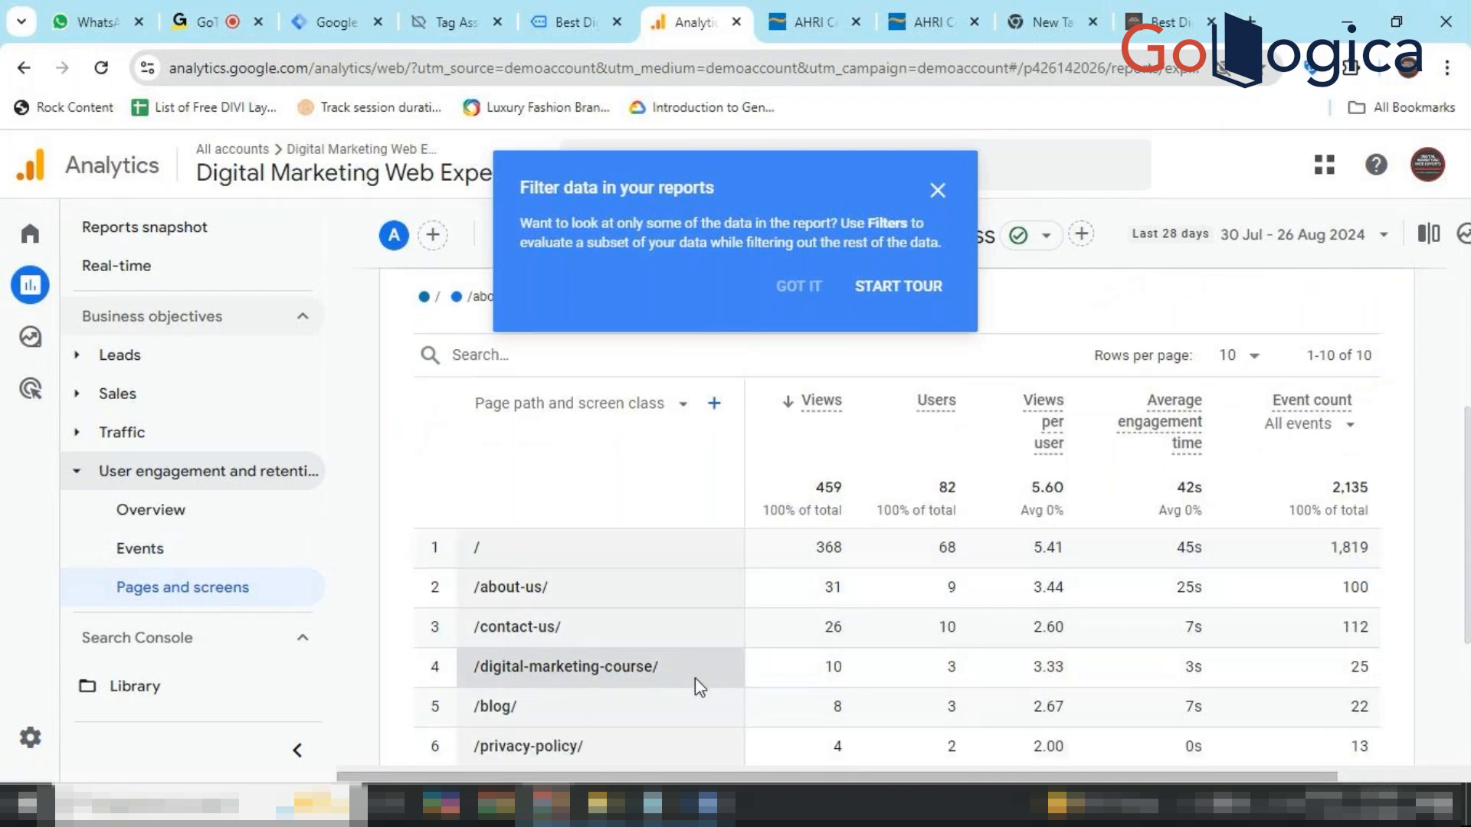
pyautogui.scroll(-1, 697, 684)
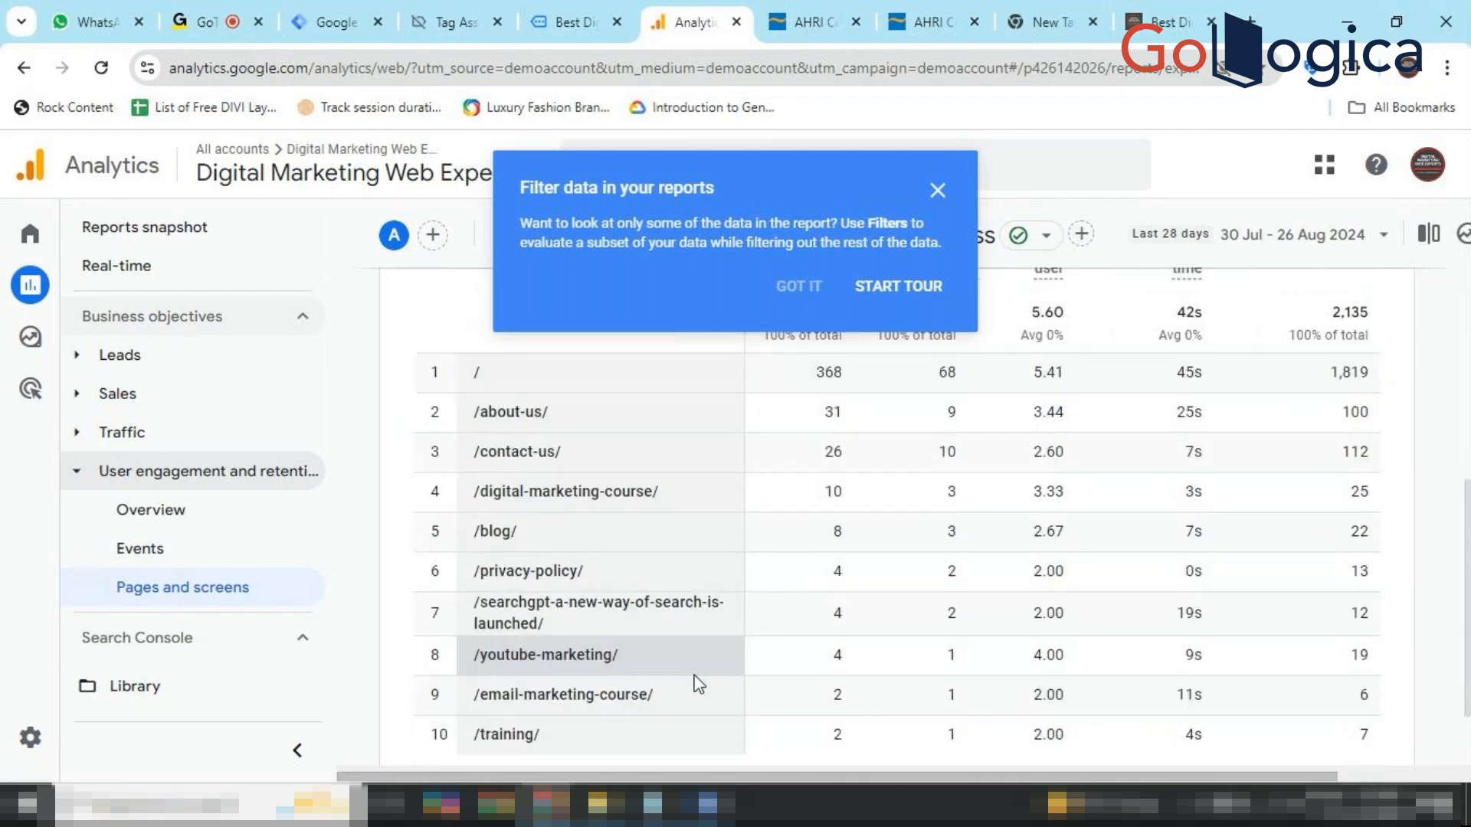
pyautogui.scroll(2, 697, 681)
pyautogui.scroll(3, 696, 684)
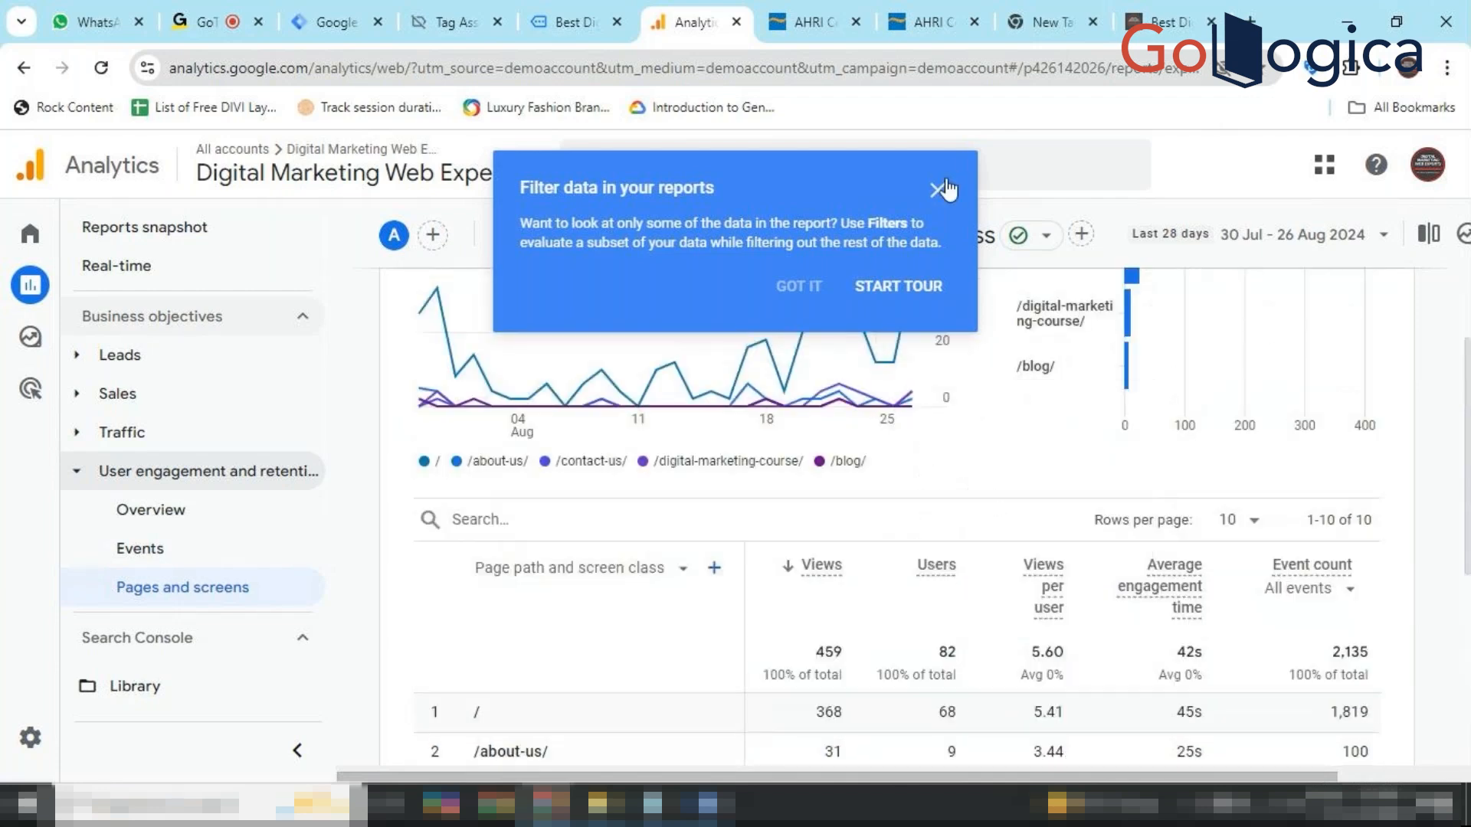
pyautogui.click(938, 190)
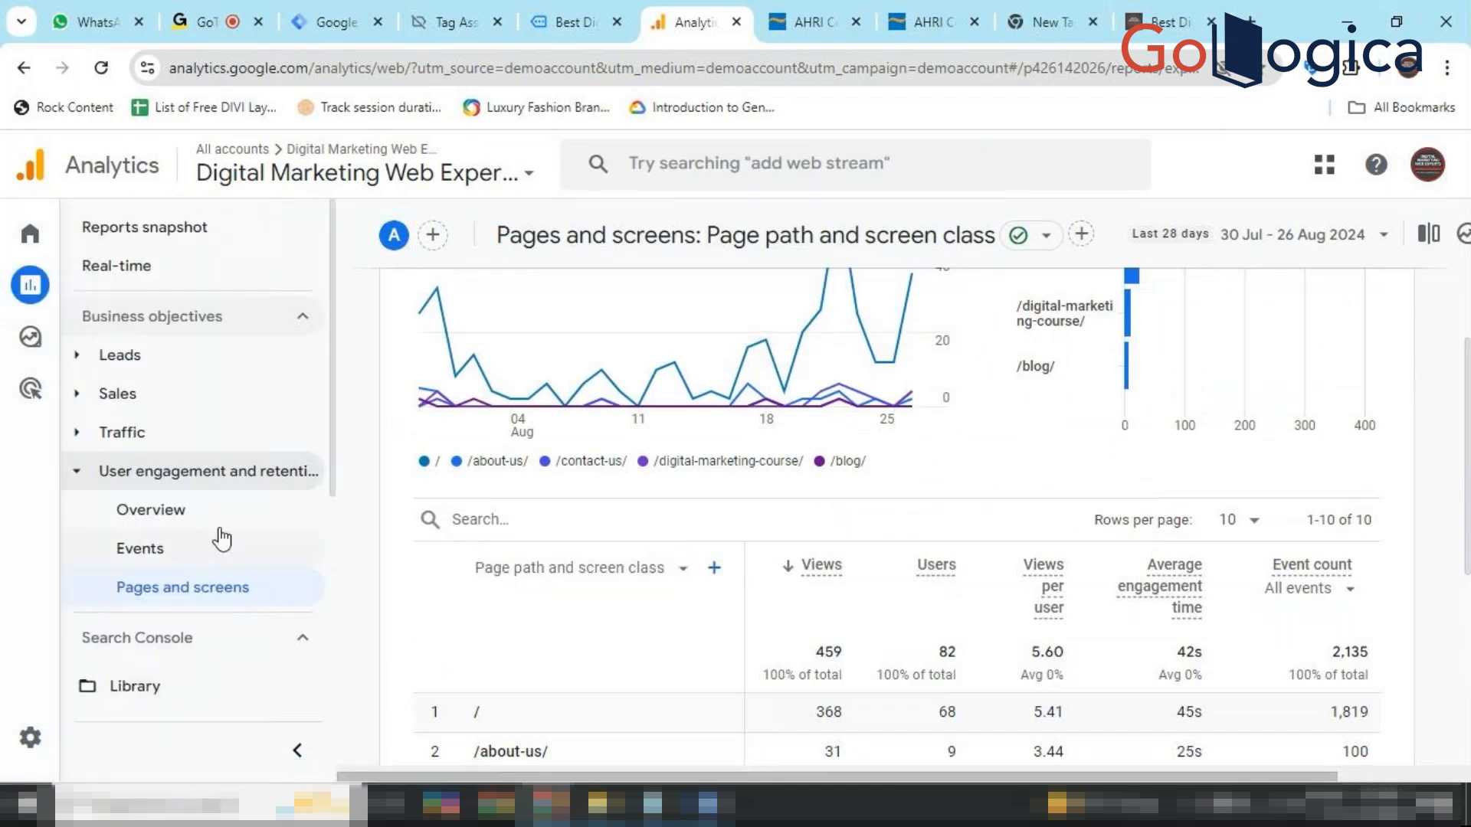
pyautogui.scroll(-2, 663, 645)
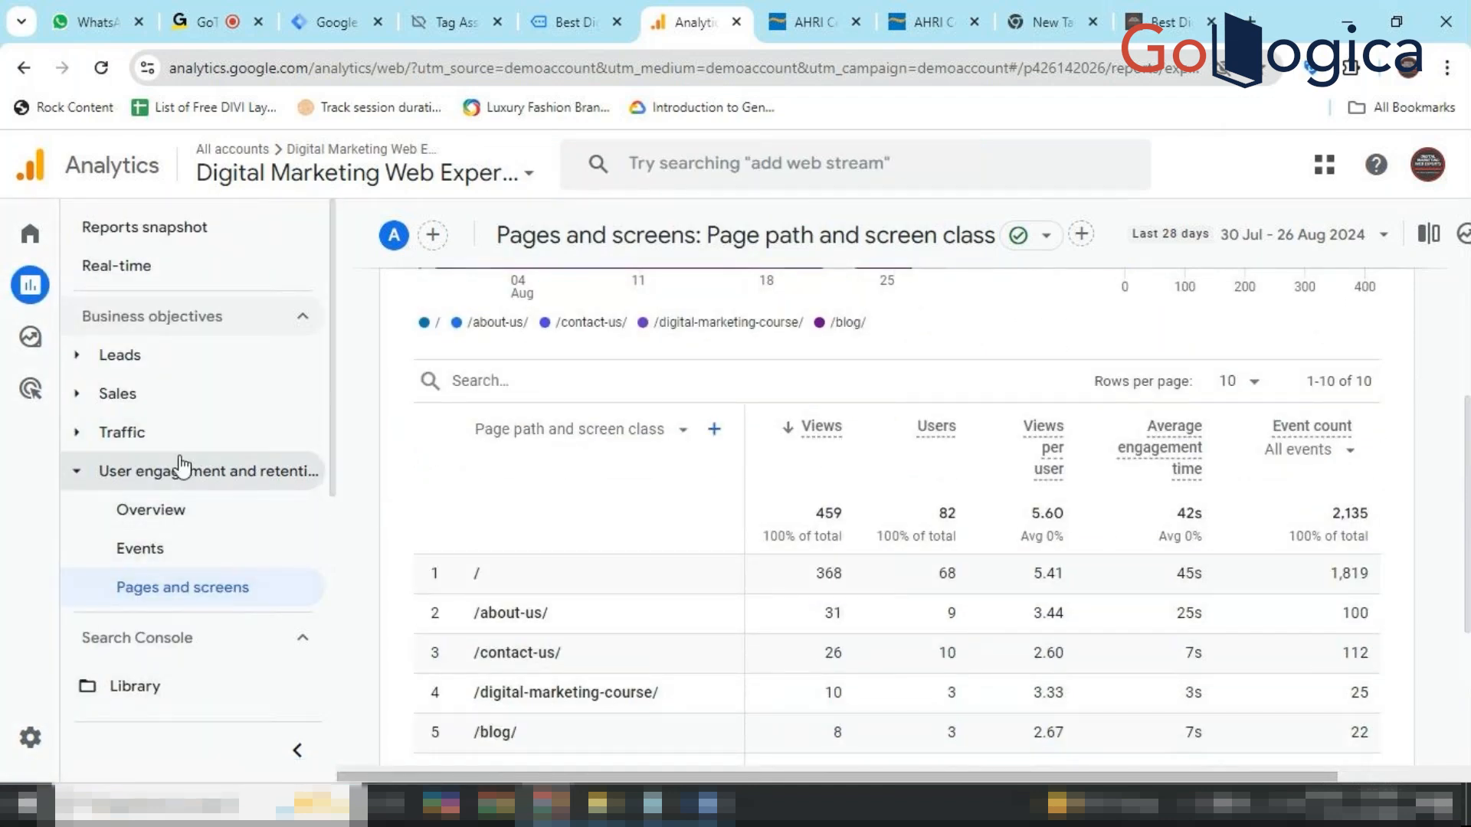
# Break the Events table down by the Page path and screen class secondary dimension.
pyautogui.click(168, 555)
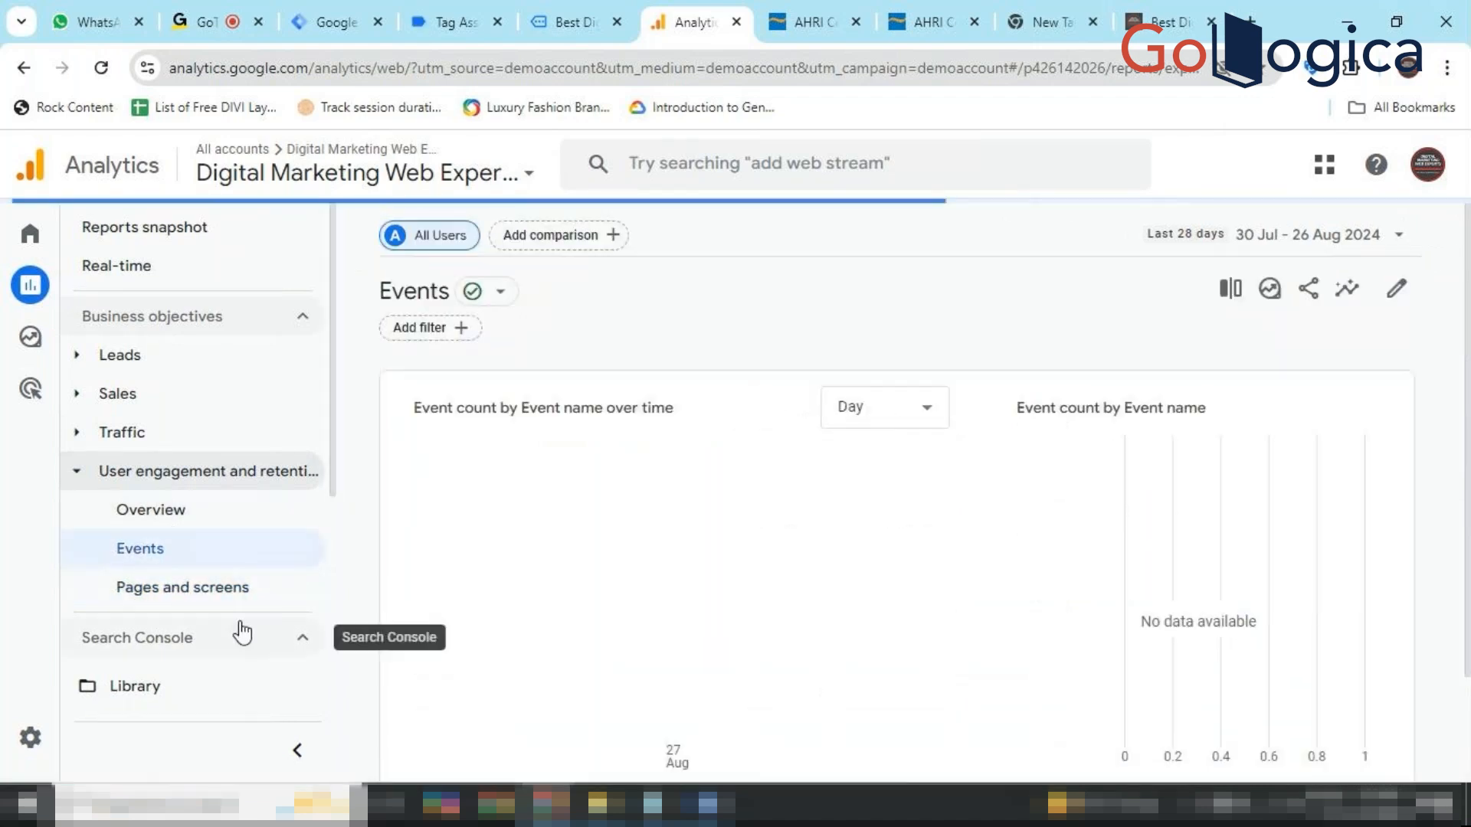
pyautogui.scroll(-6, 702, 656)
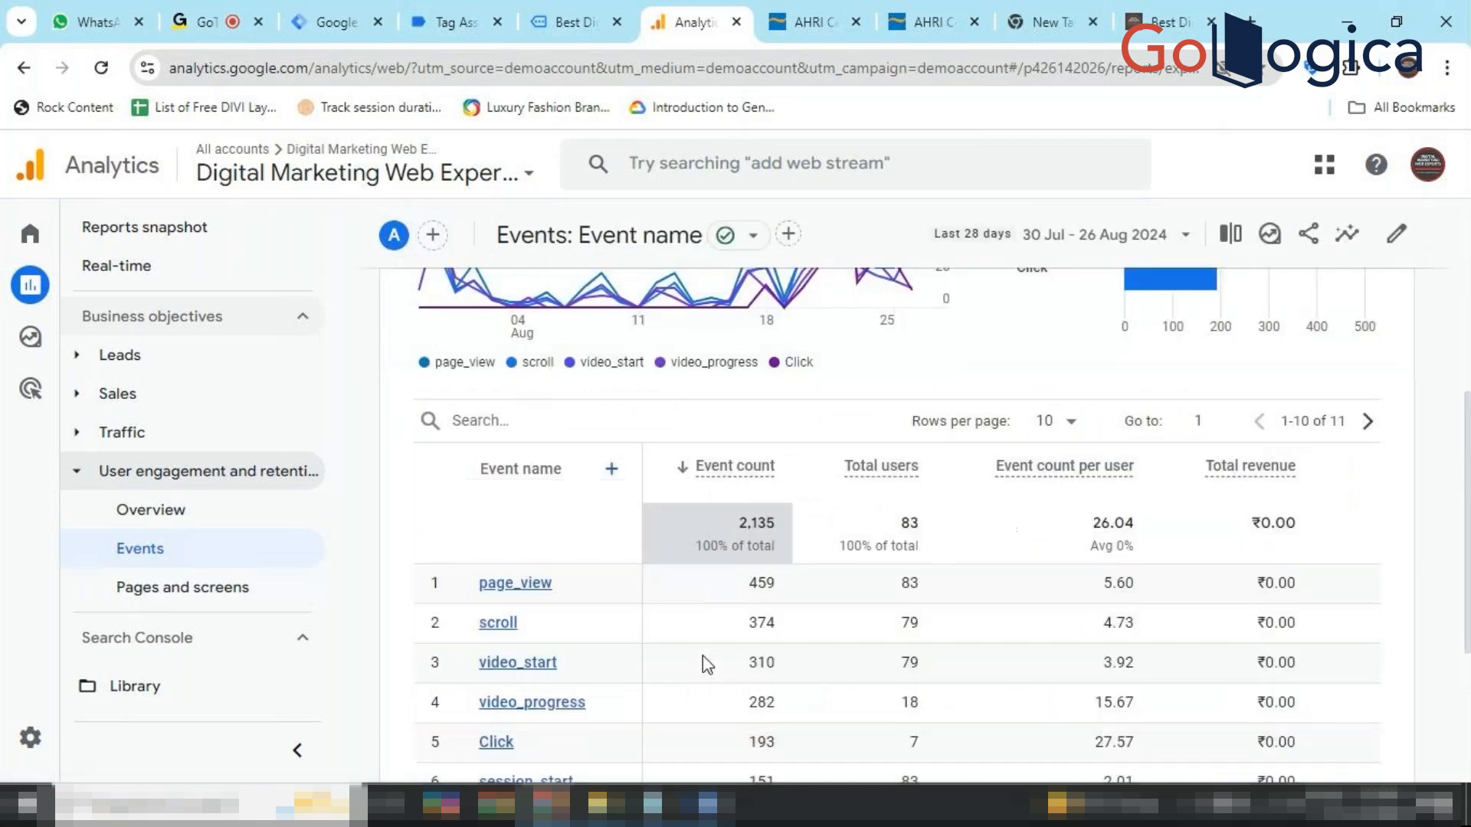
pyautogui.click(611, 382)
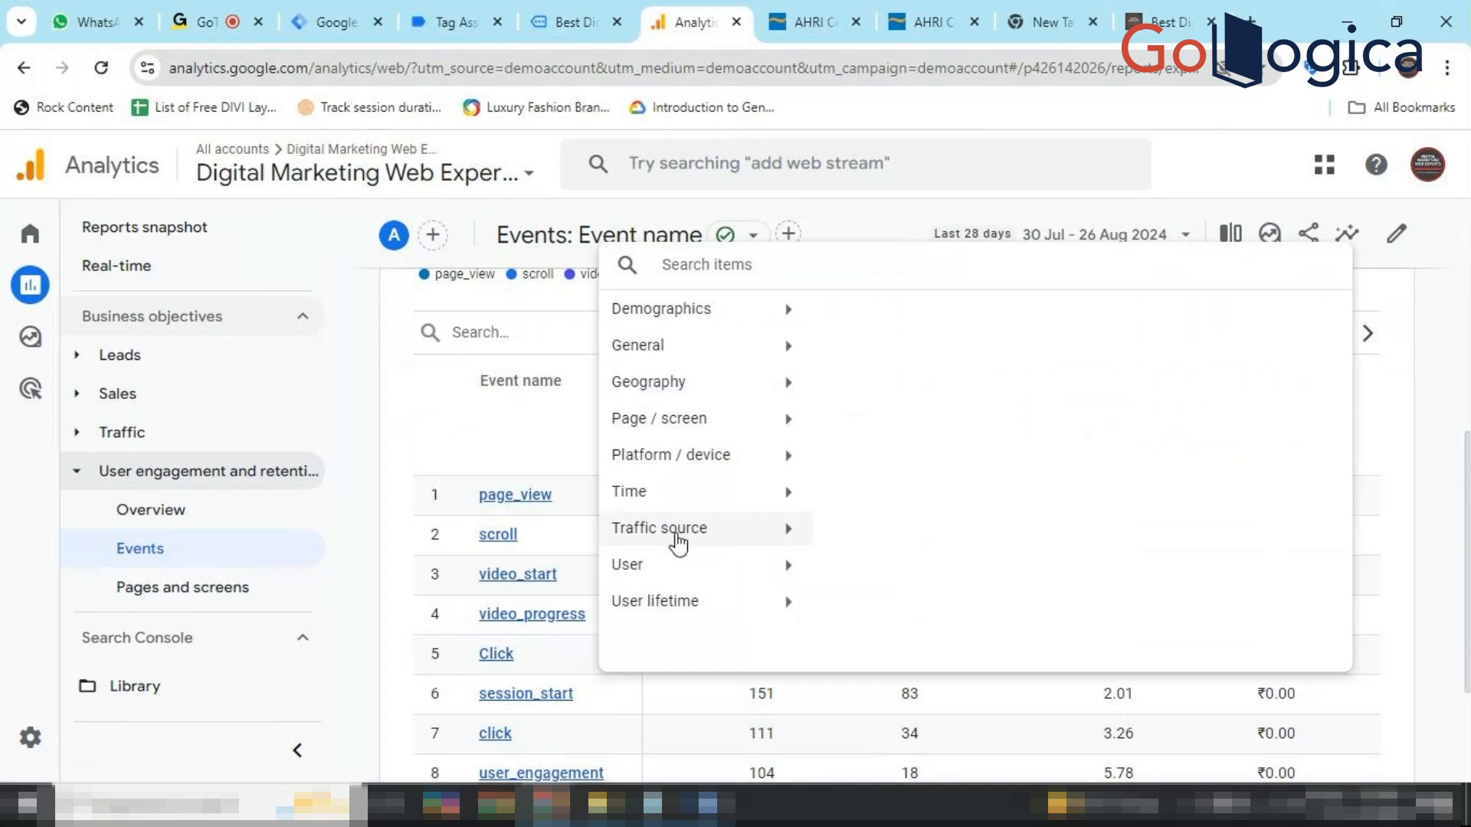
pyautogui.click(765, 581)
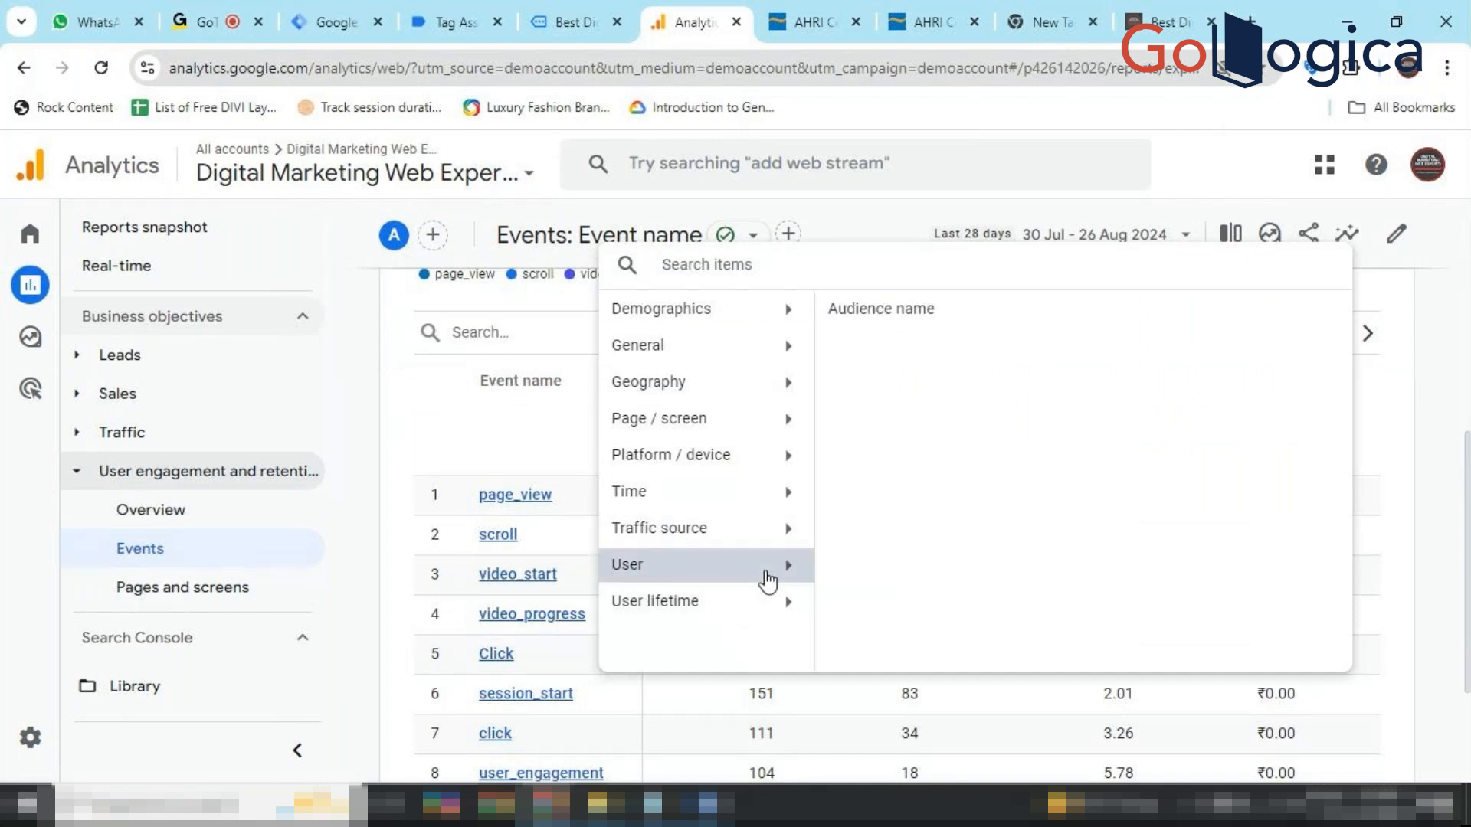
pyautogui.click(764, 357)
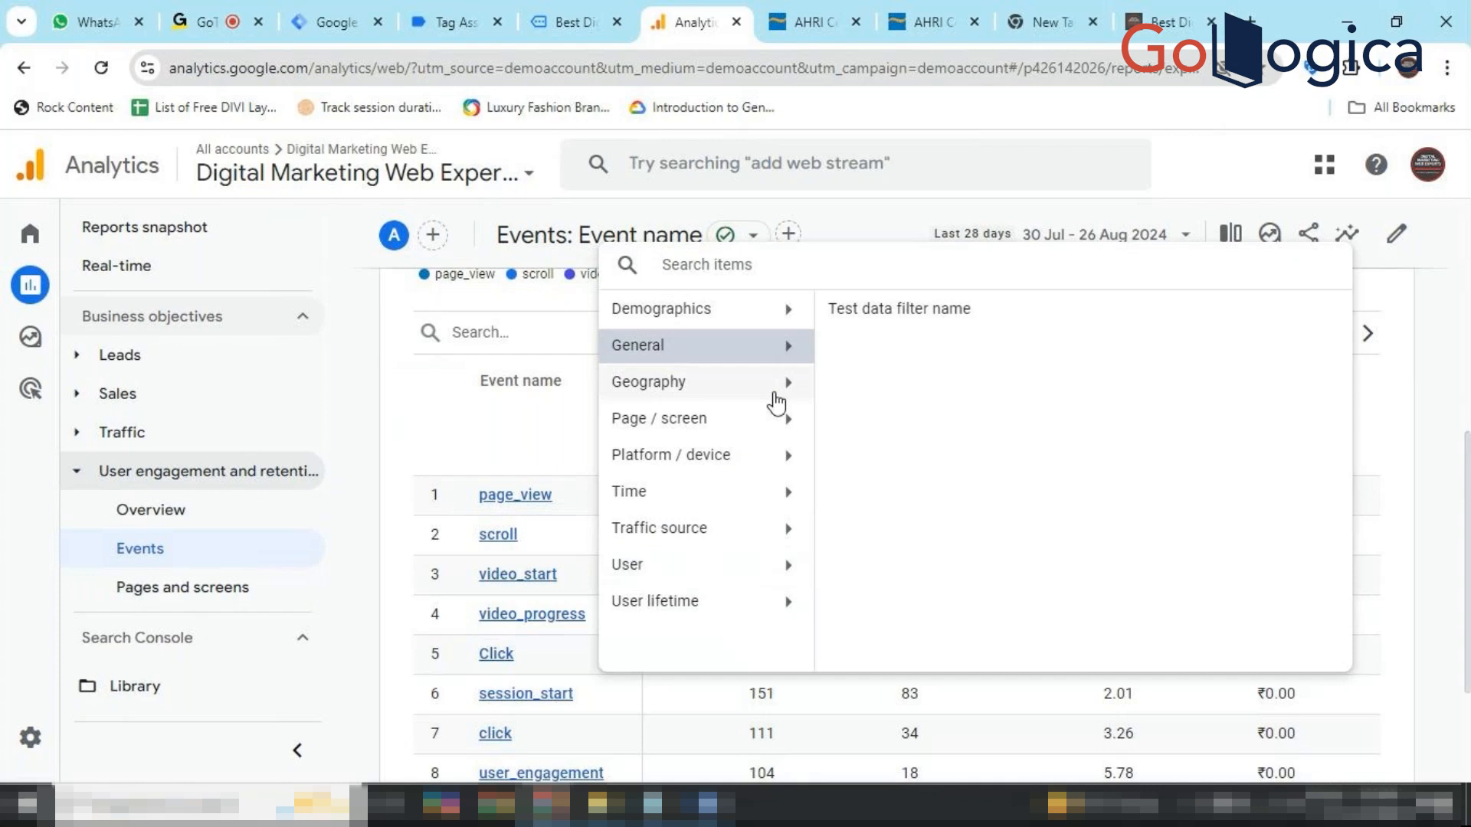
pyautogui.click(785, 389)
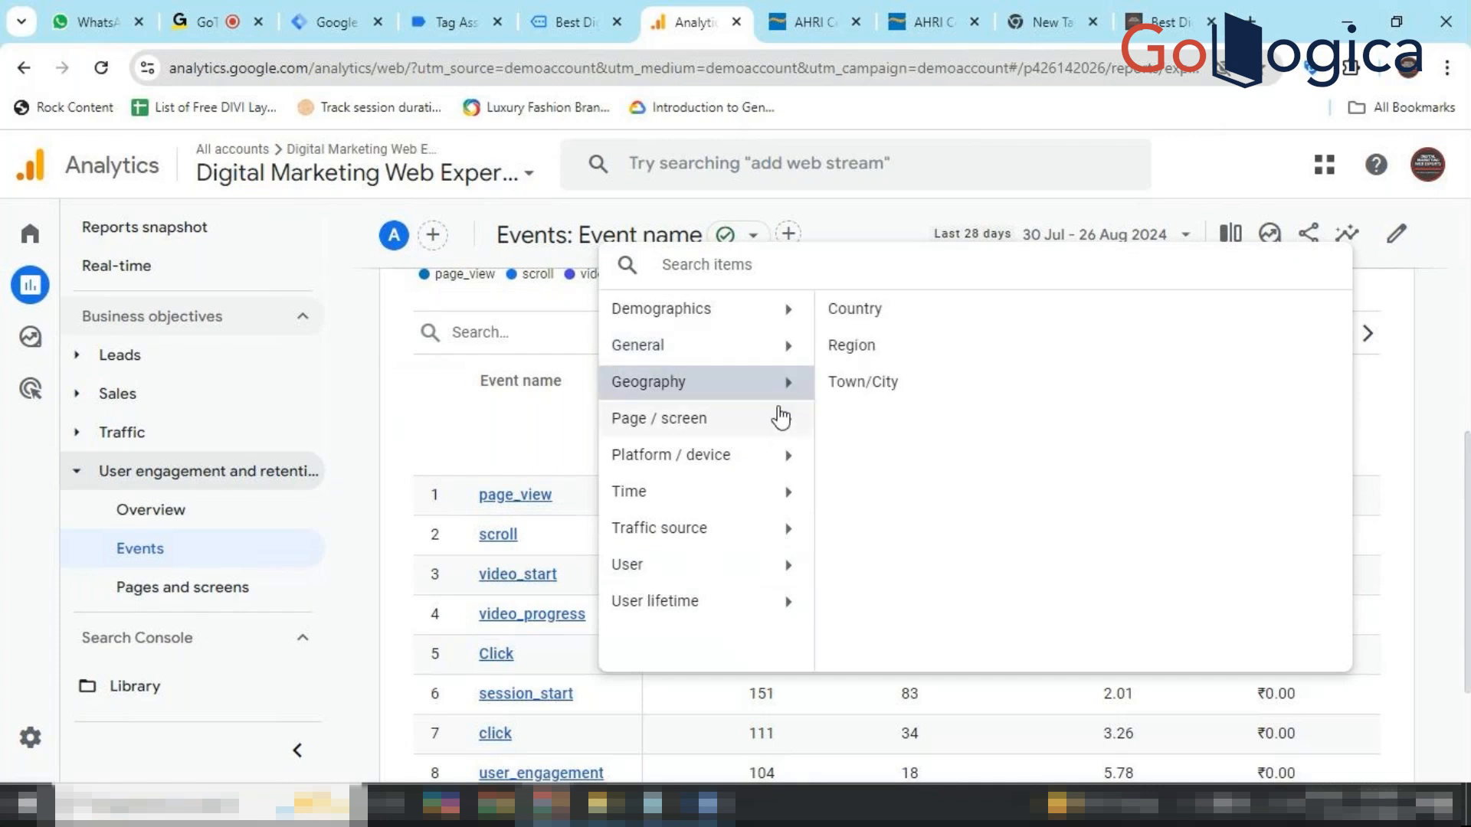
pyautogui.click(774, 419)
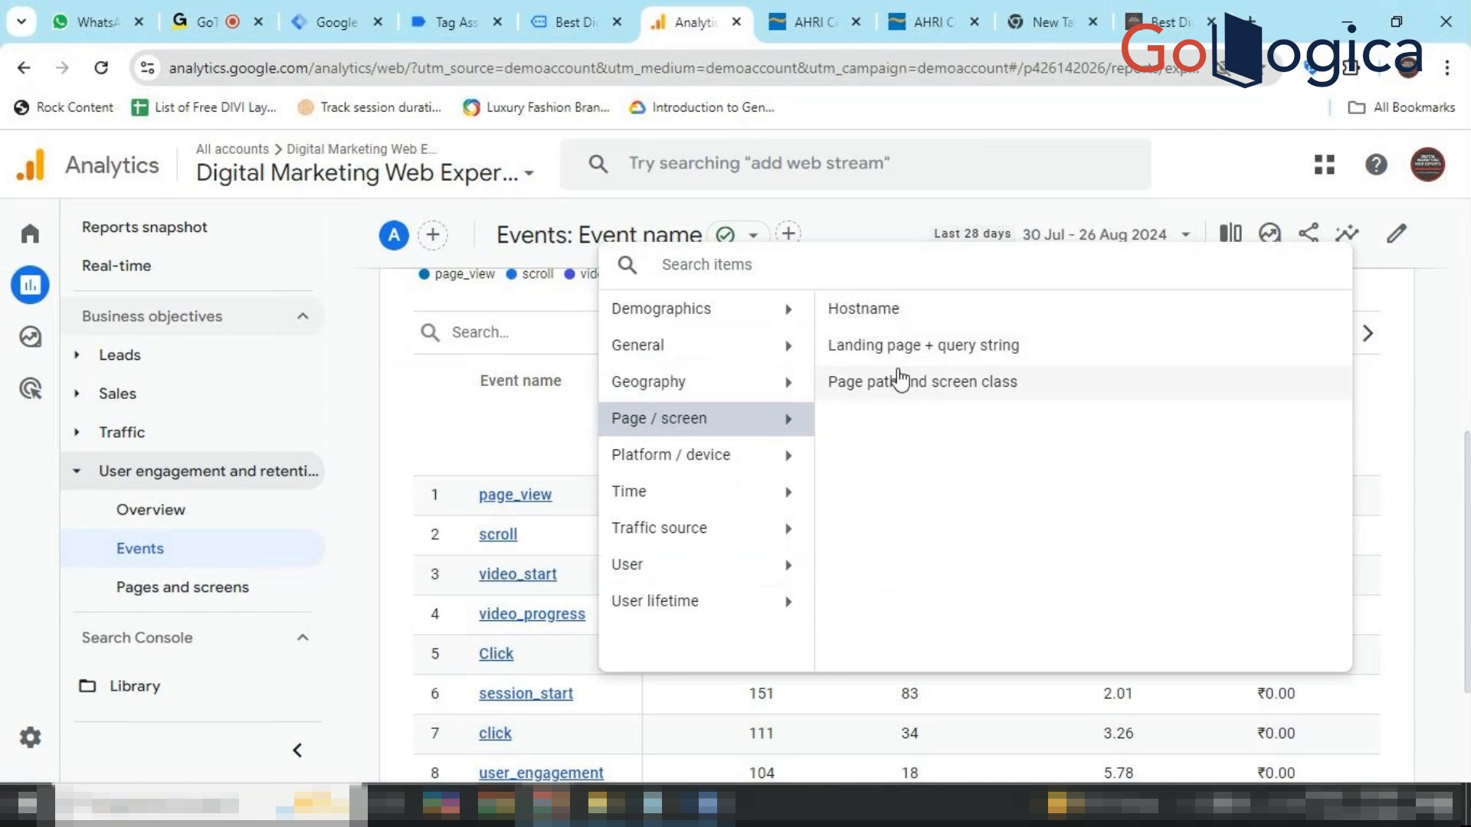
pyautogui.click(898, 375)
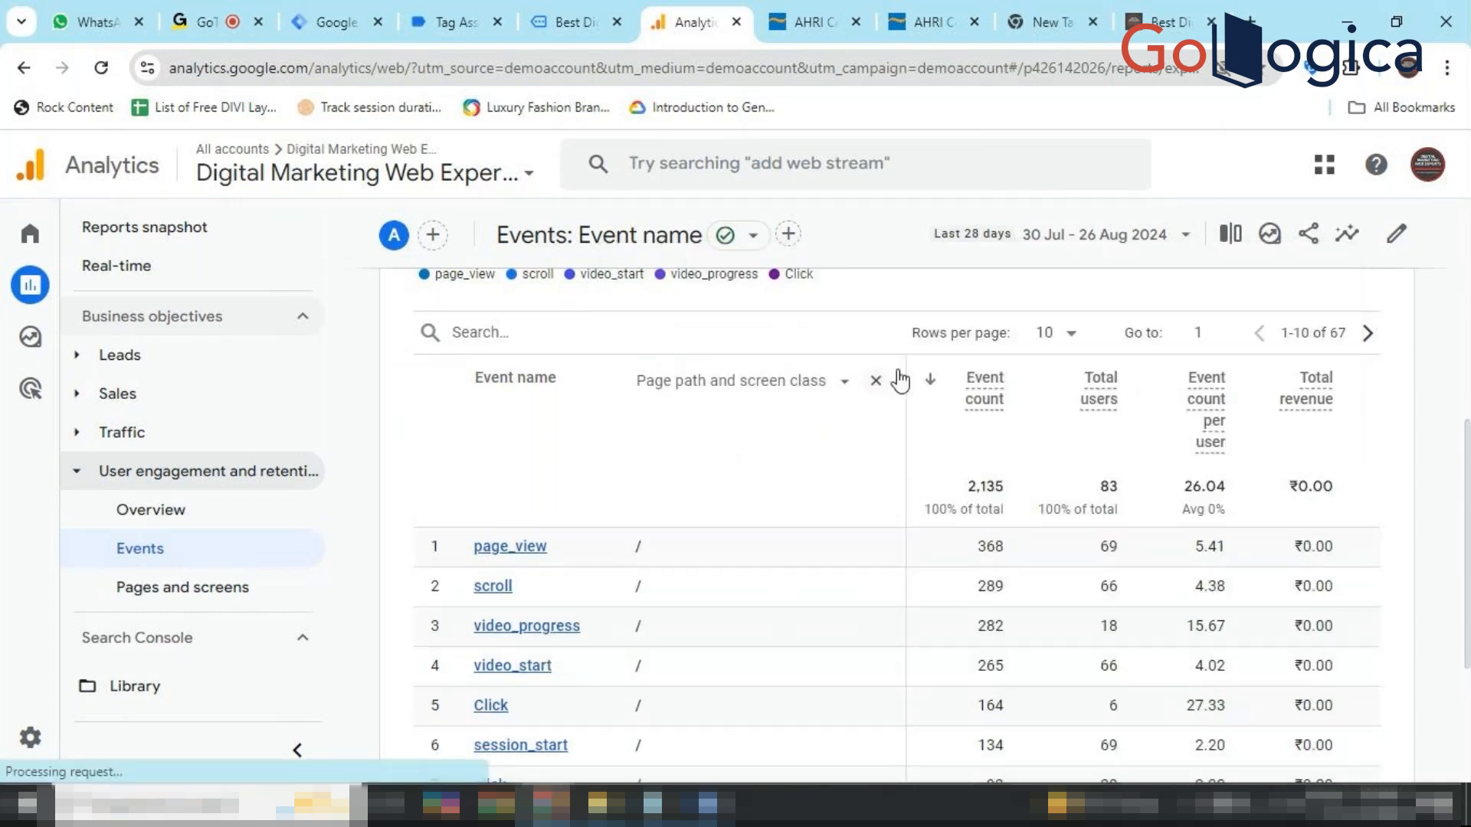
pyautogui.scroll(-4, 728, 548)
pyautogui.scroll(2, 731, 548)
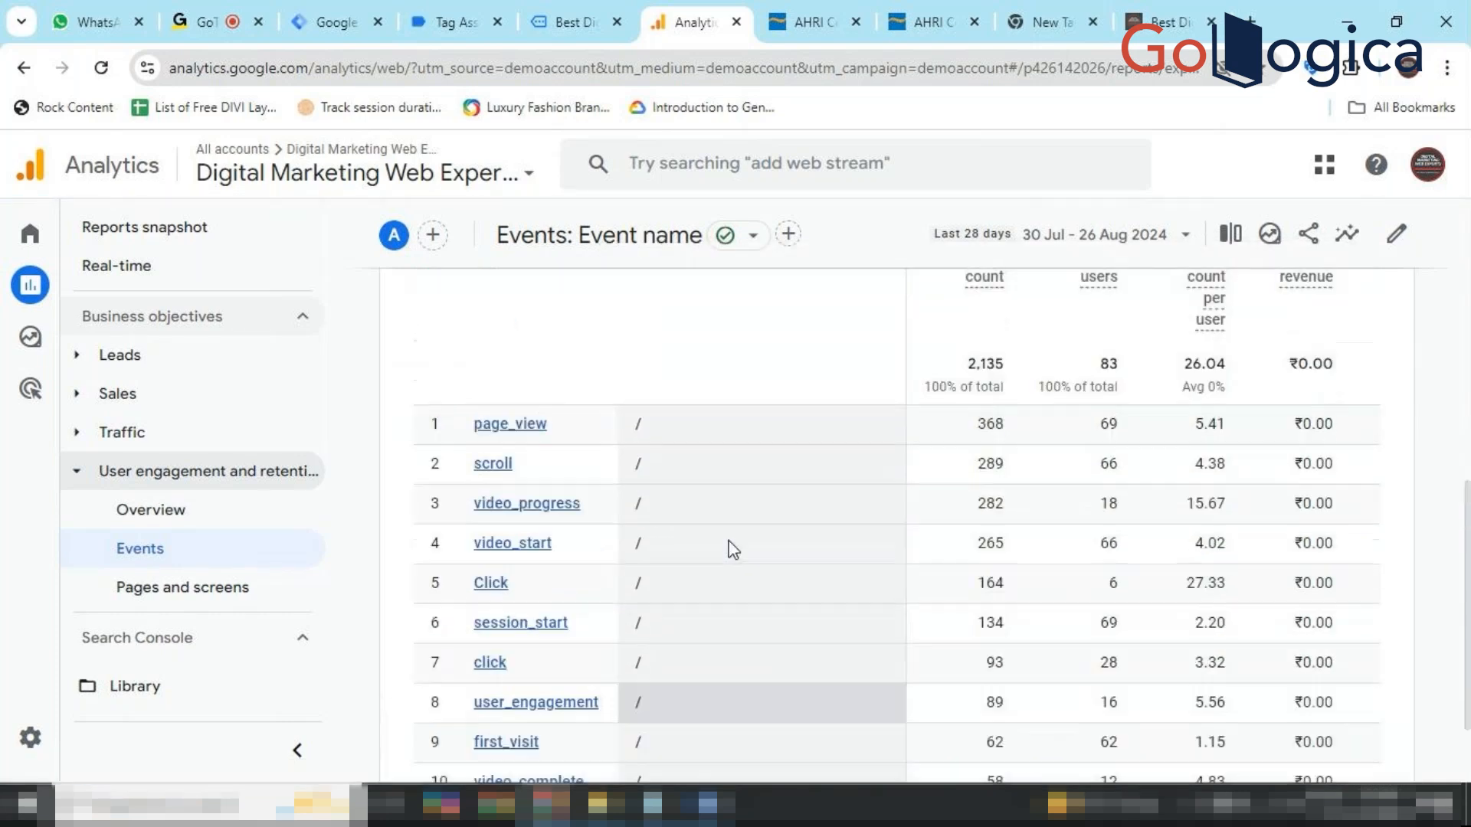
pyautogui.scroll(3, 730, 548)
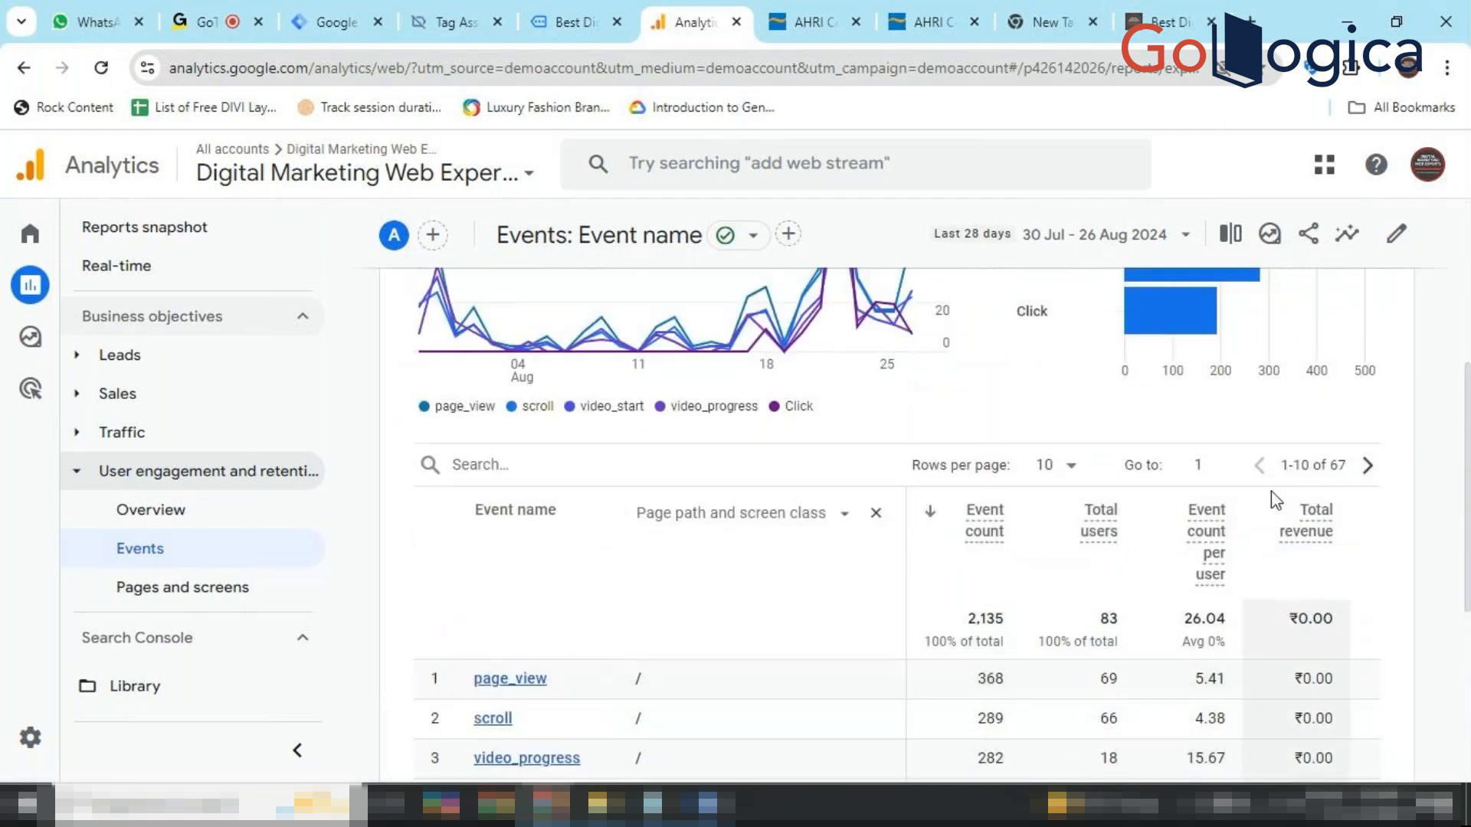
# Remove the Page path and screen class breakdown, leaving events by name only.
pyautogui.click(843, 517)
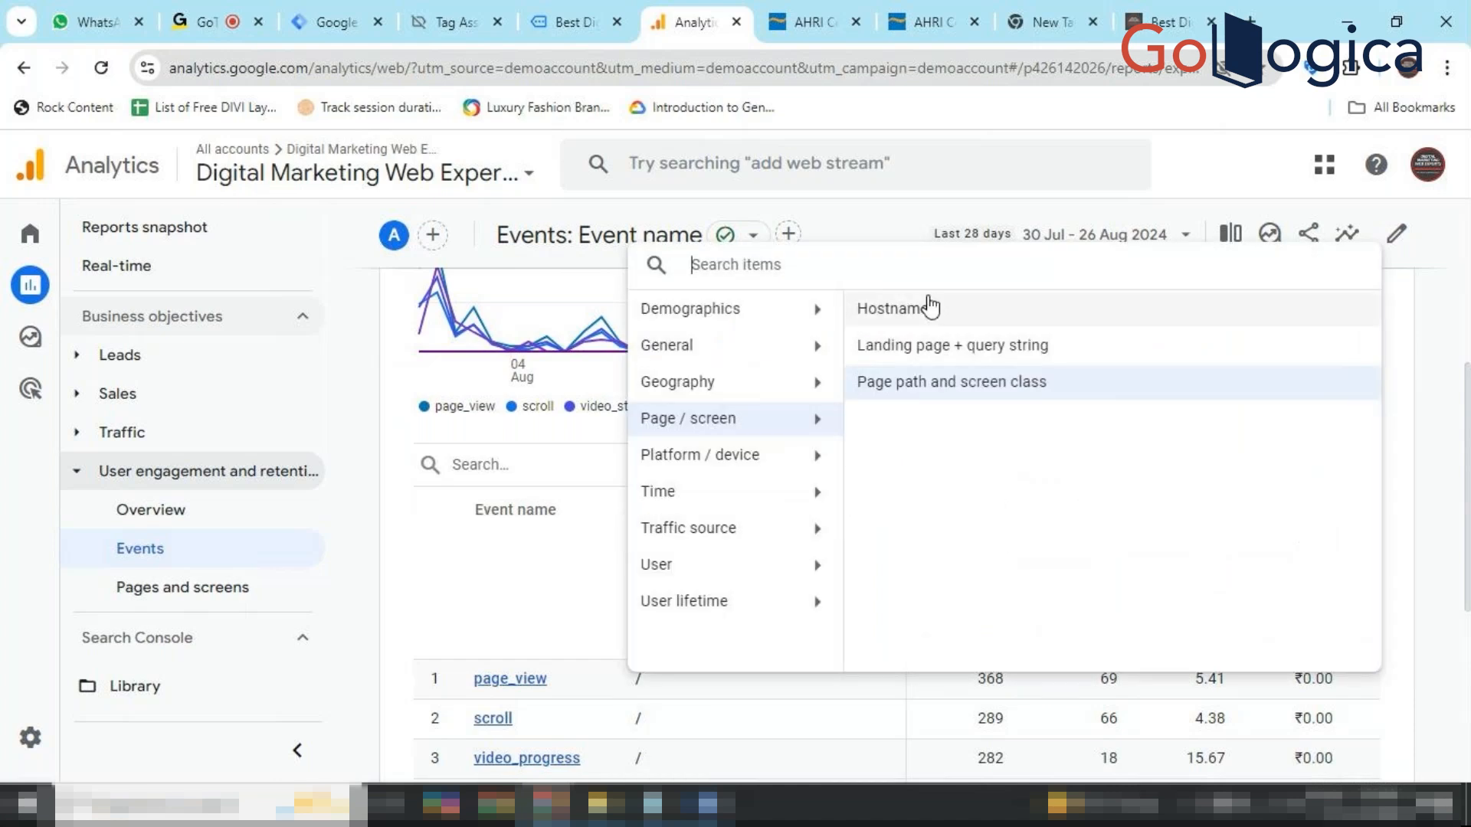
pyautogui.click(524, 559)
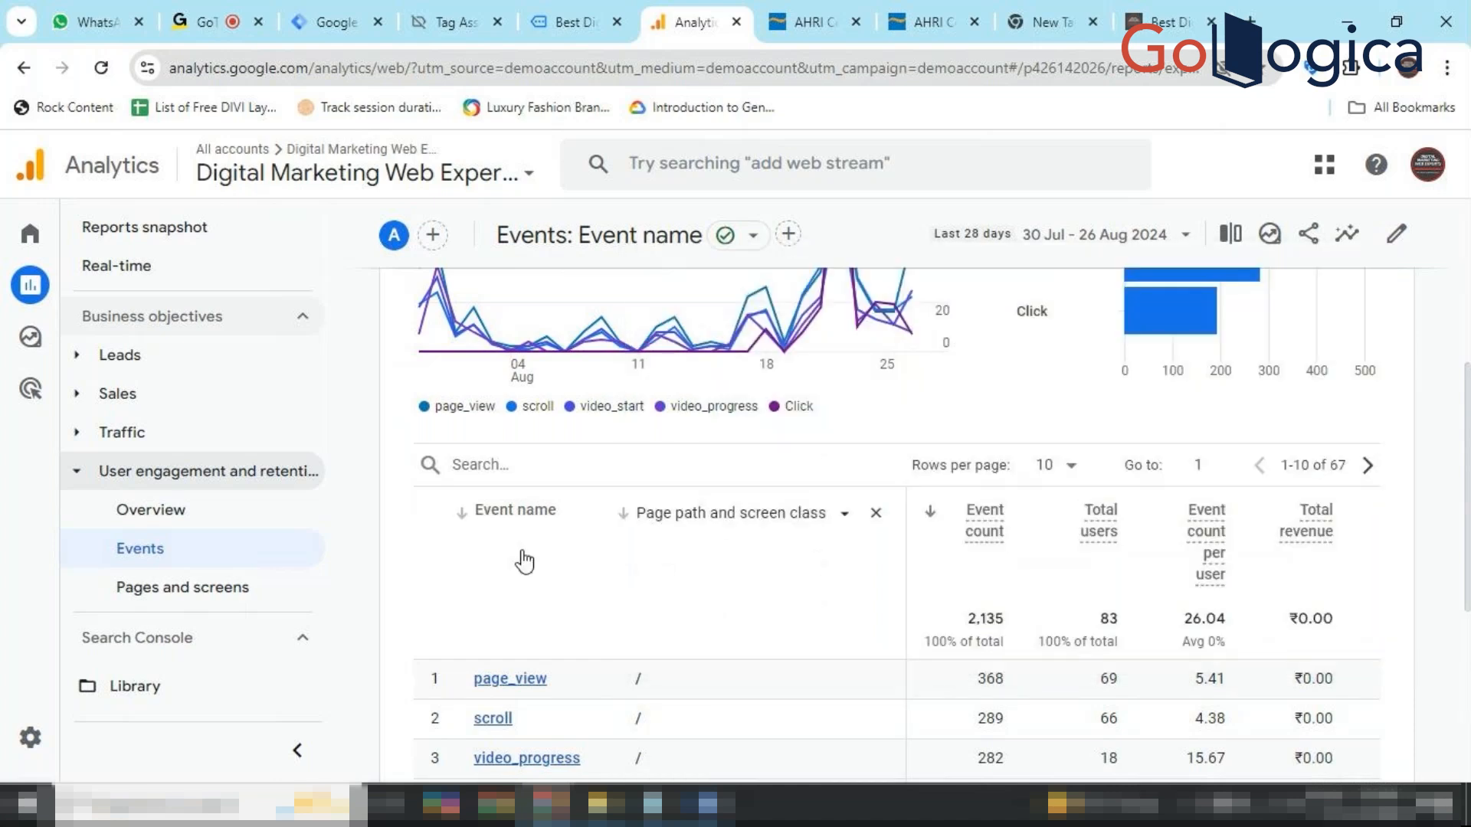
pyautogui.click(874, 521)
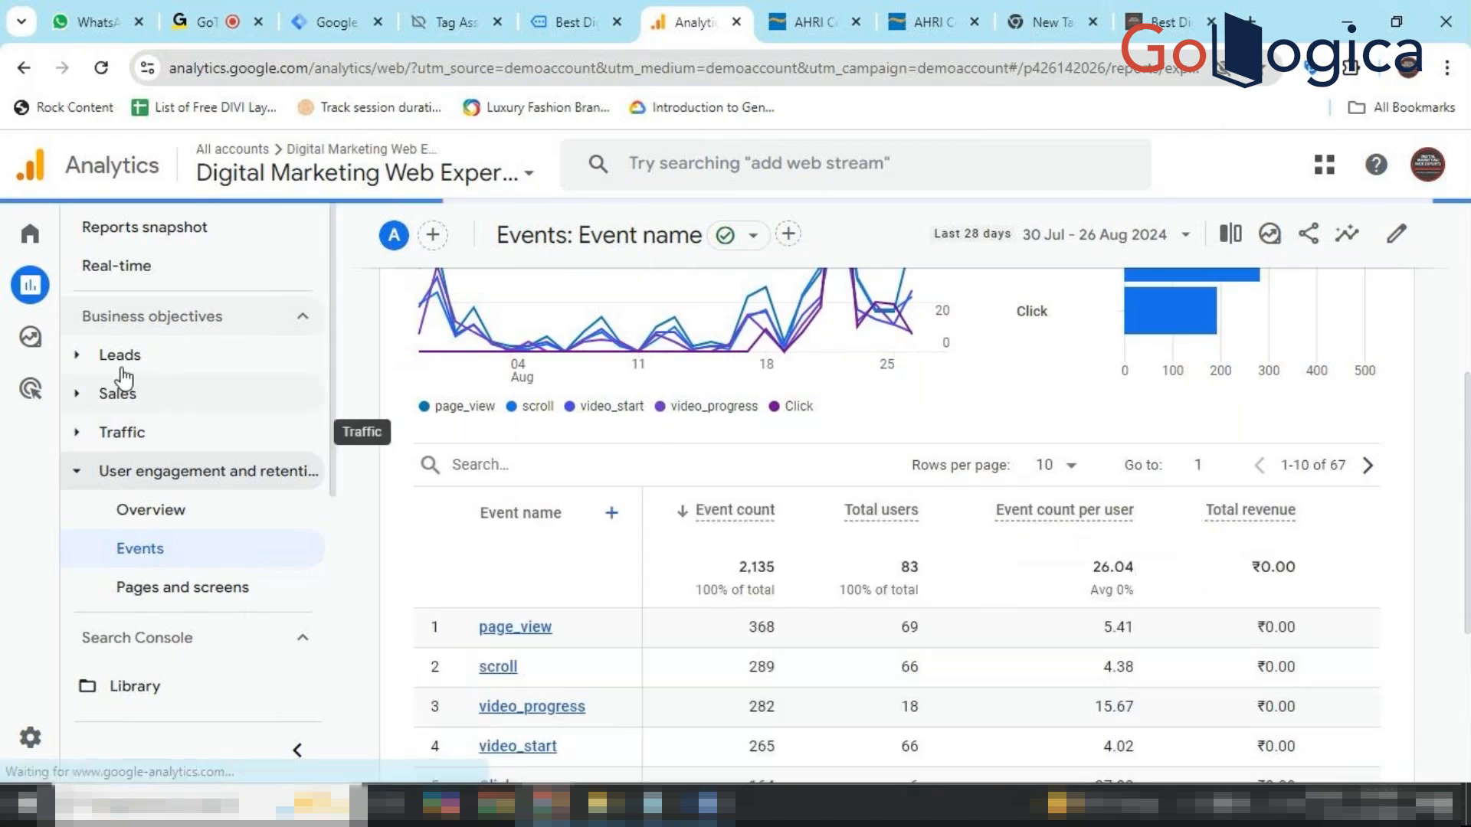
# Expand the Leads report group, then reload the Events report under User engagement and retention.
pyautogui.click(146, 359)
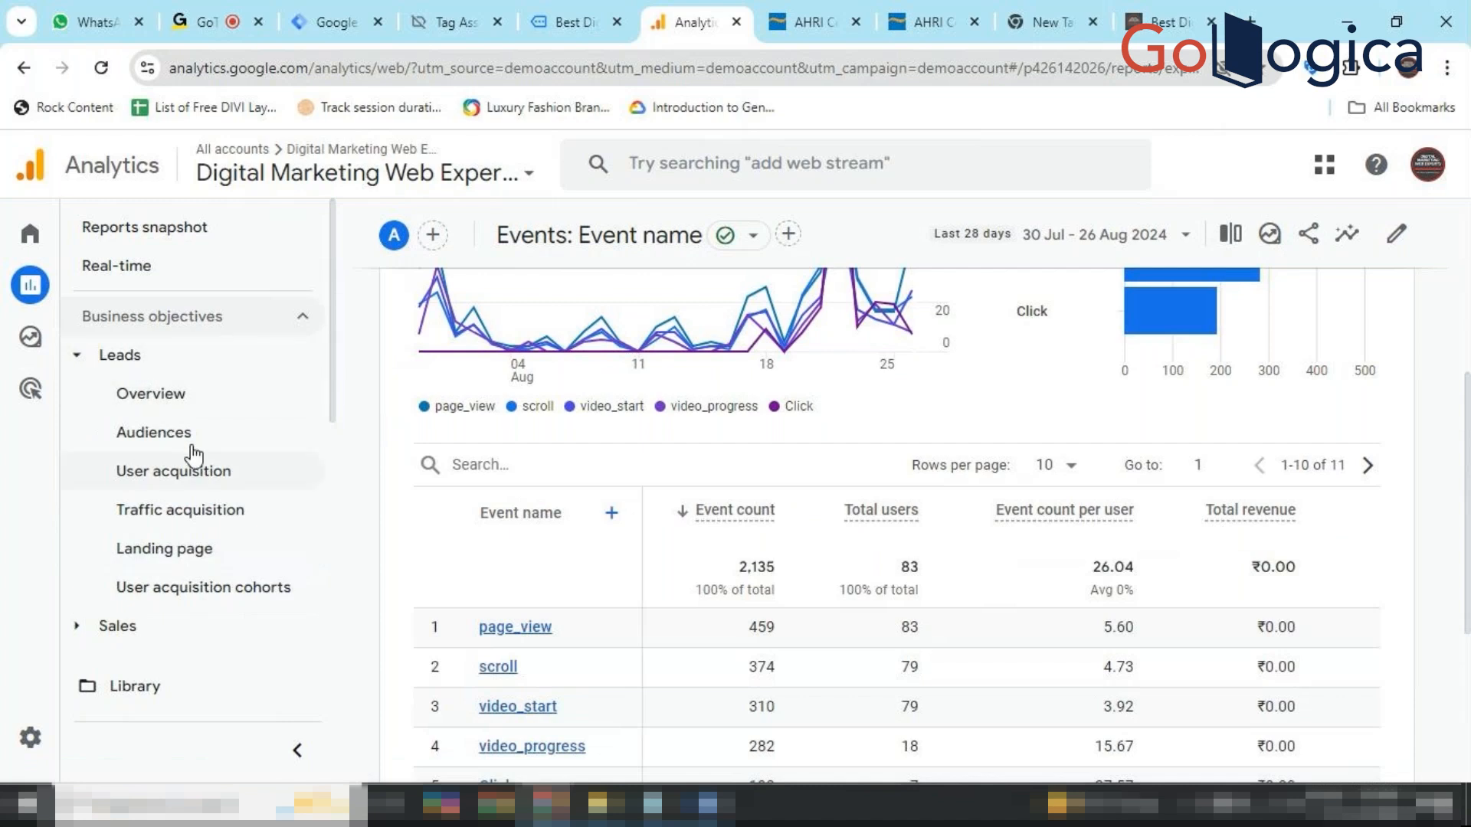
pyautogui.scroll(-4, 89, 581)
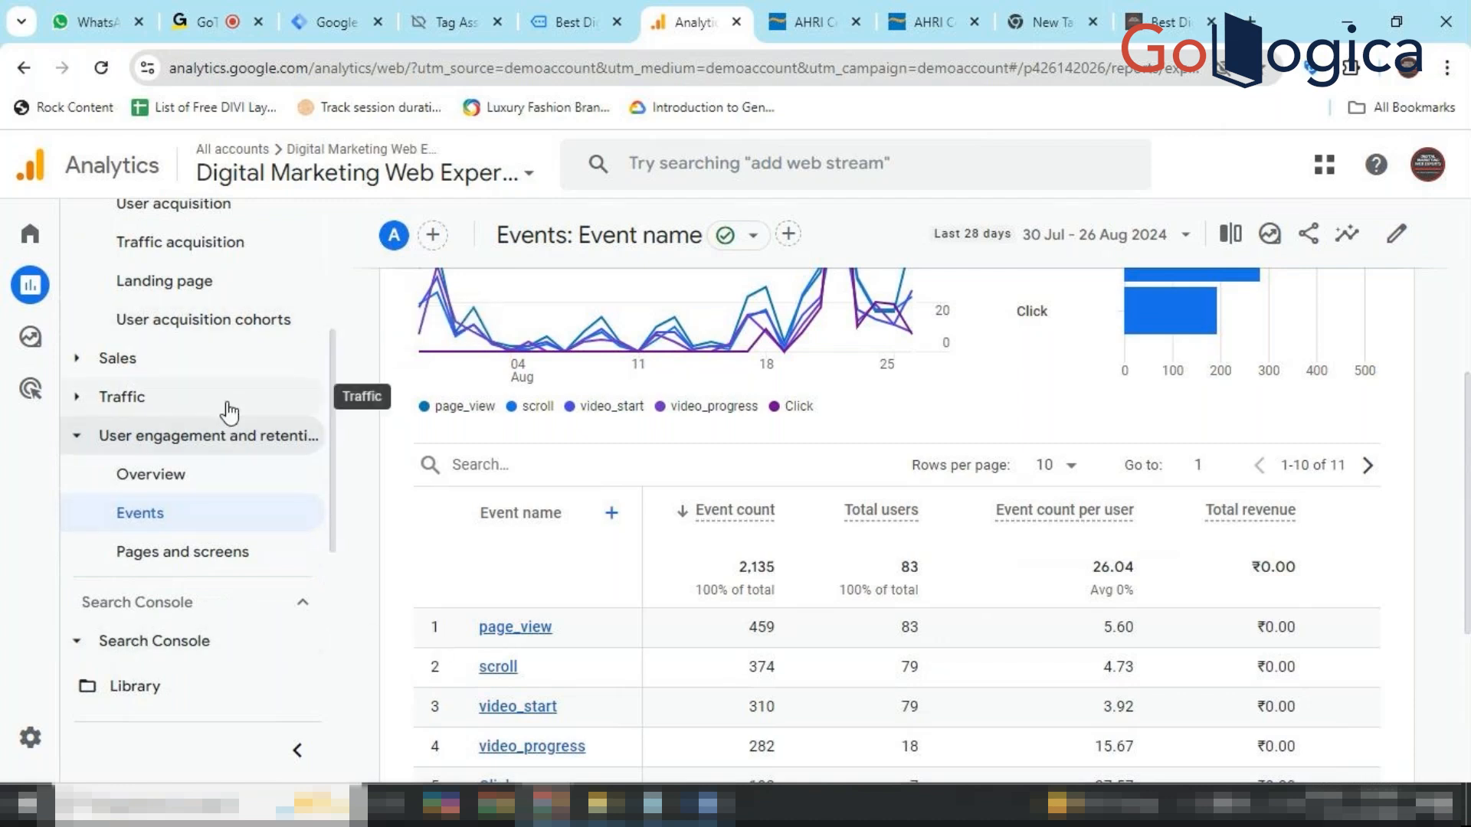
pyautogui.scroll(3, 229, 411)
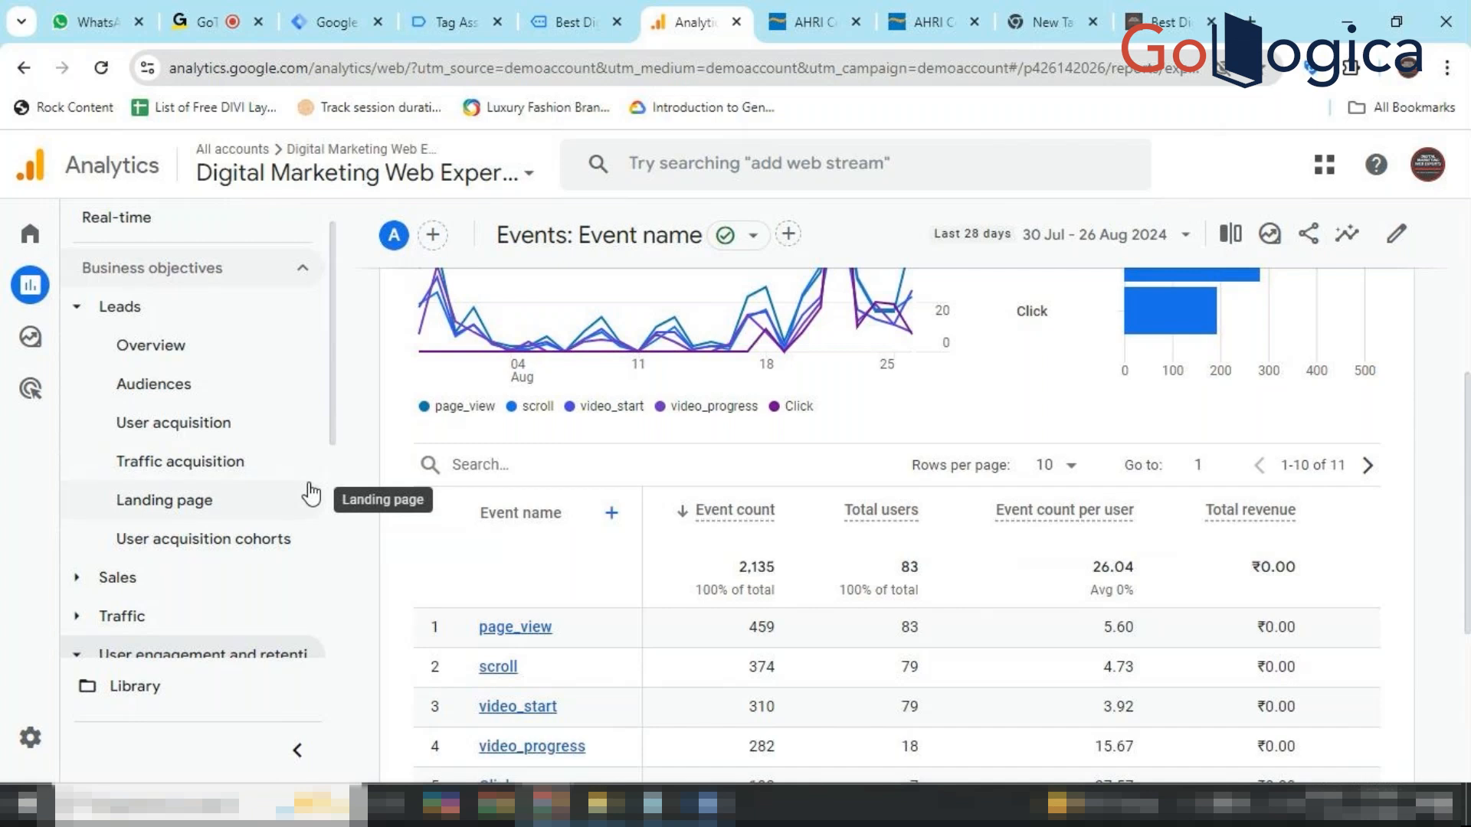
pyautogui.scroll(-3, 310, 494)
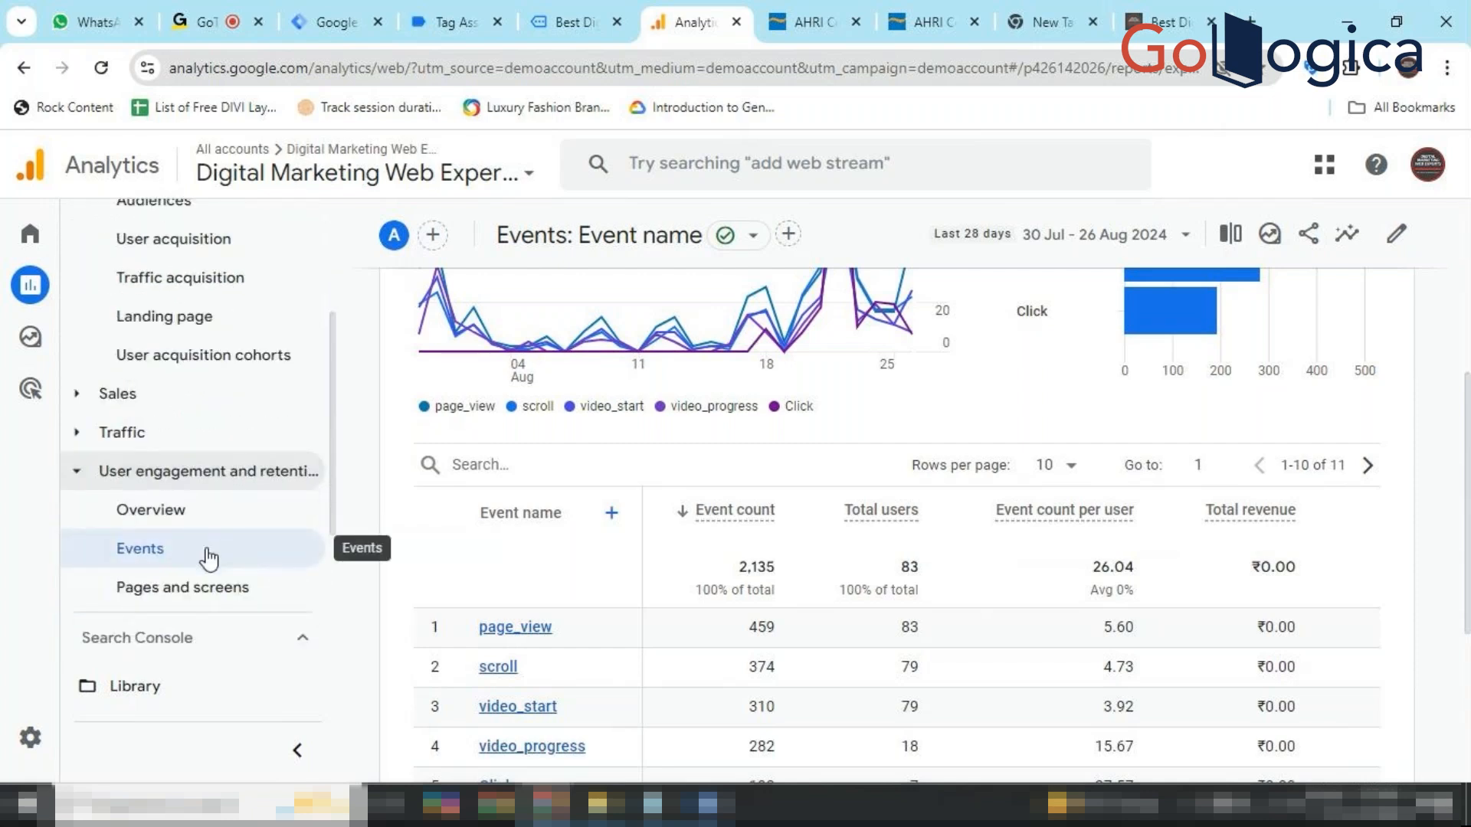
pyautogui.click(207, 556)
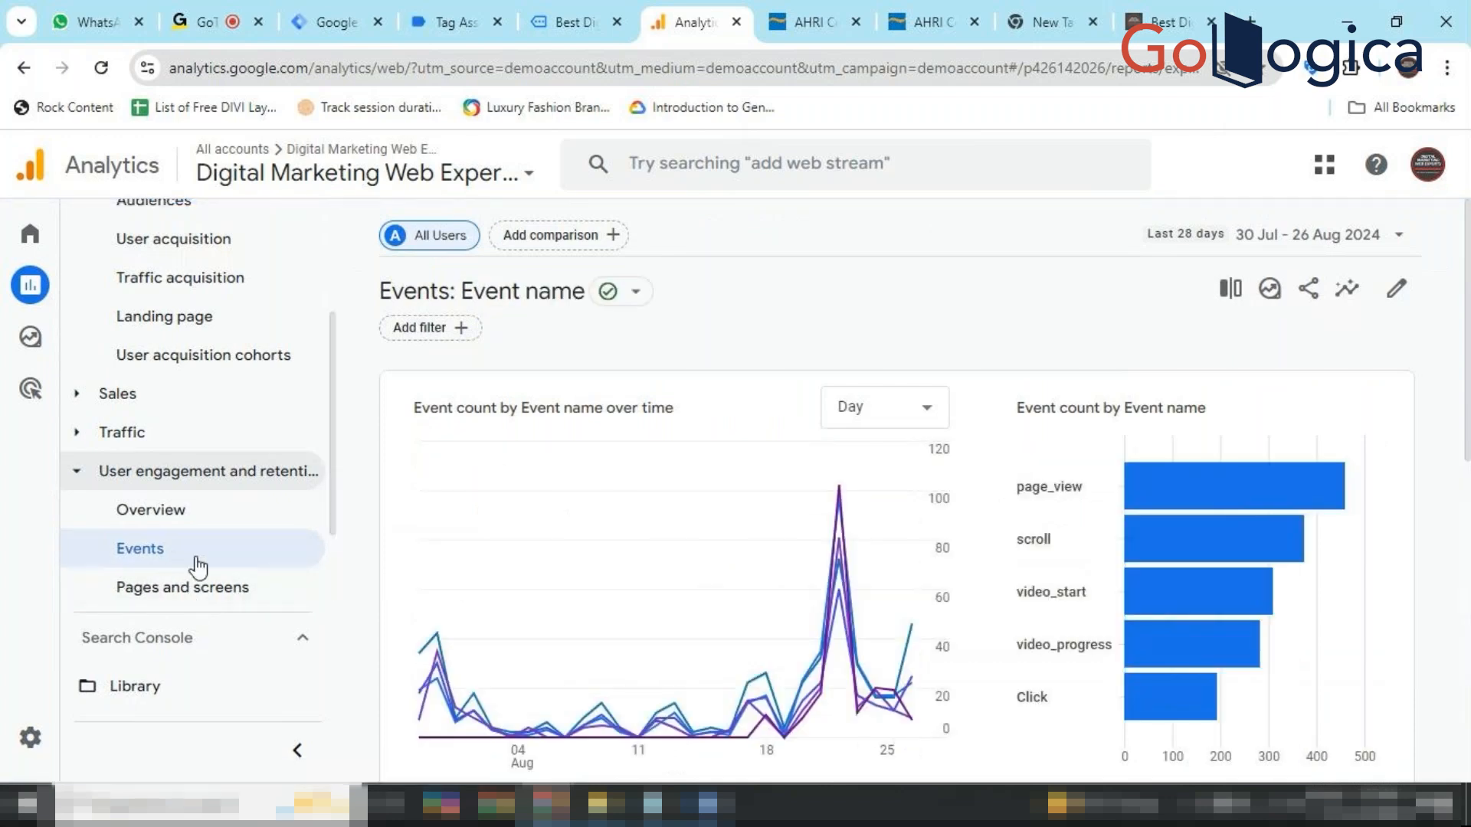
pyautogui.moveTo(493, 596)
pyautogui.scroll(-6, 494, 598)
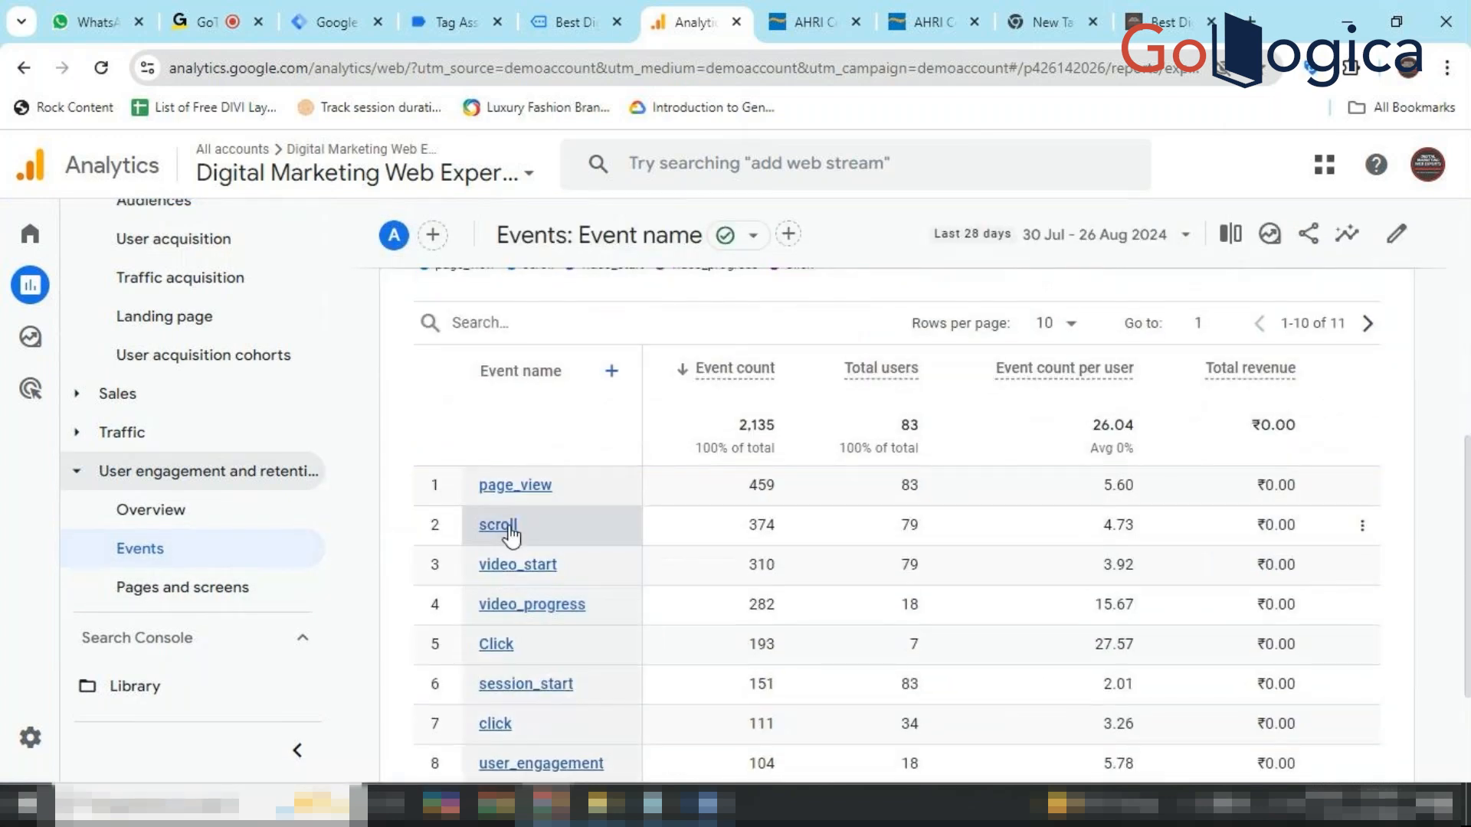
pyautogui.click(612, 372)
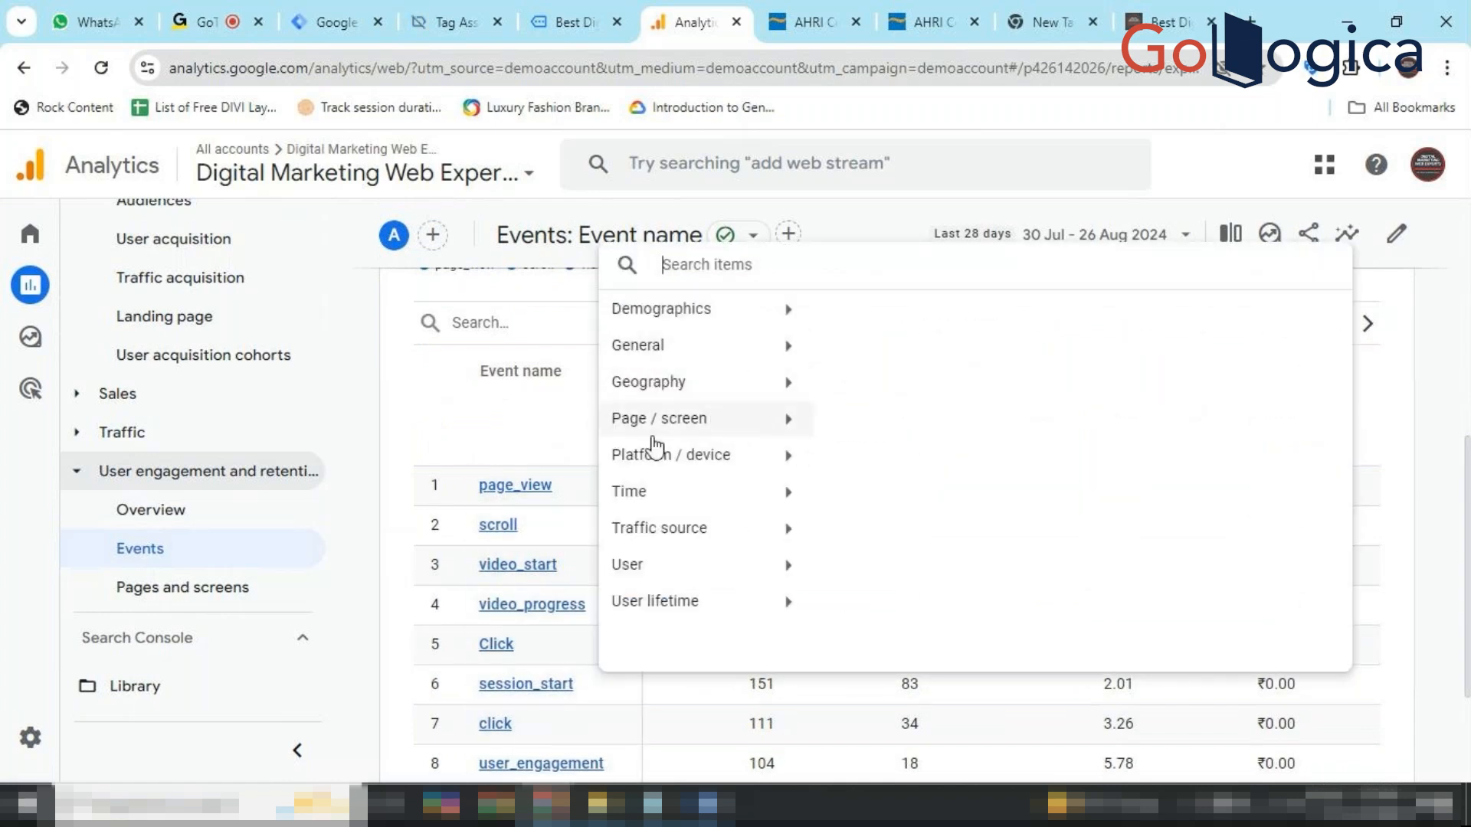
pyautogui.click(515, 430)
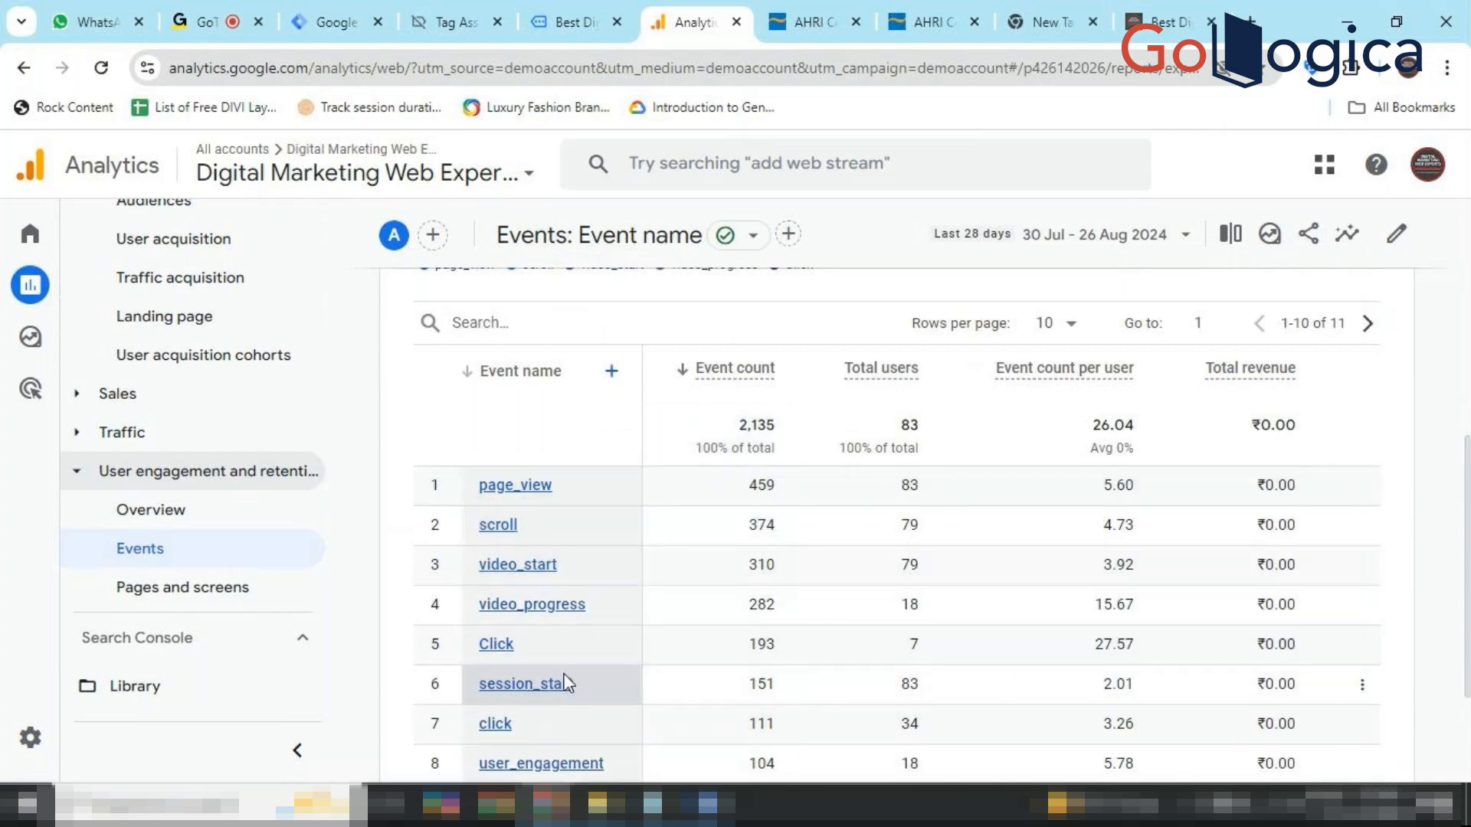
pyautogui.scroll(-2, 558, 697)
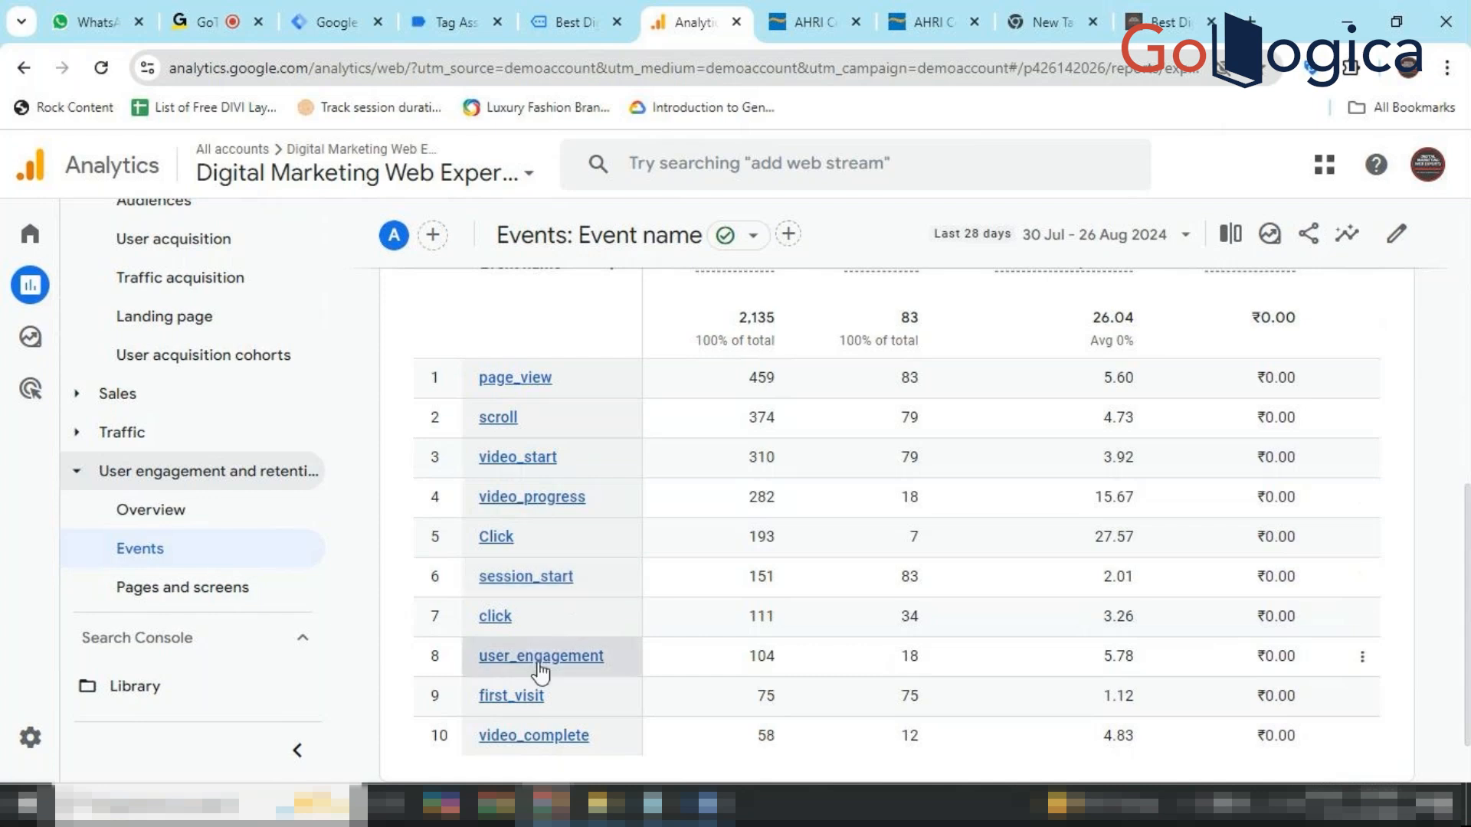
pyautogui.scroll(-1, 518, 716)
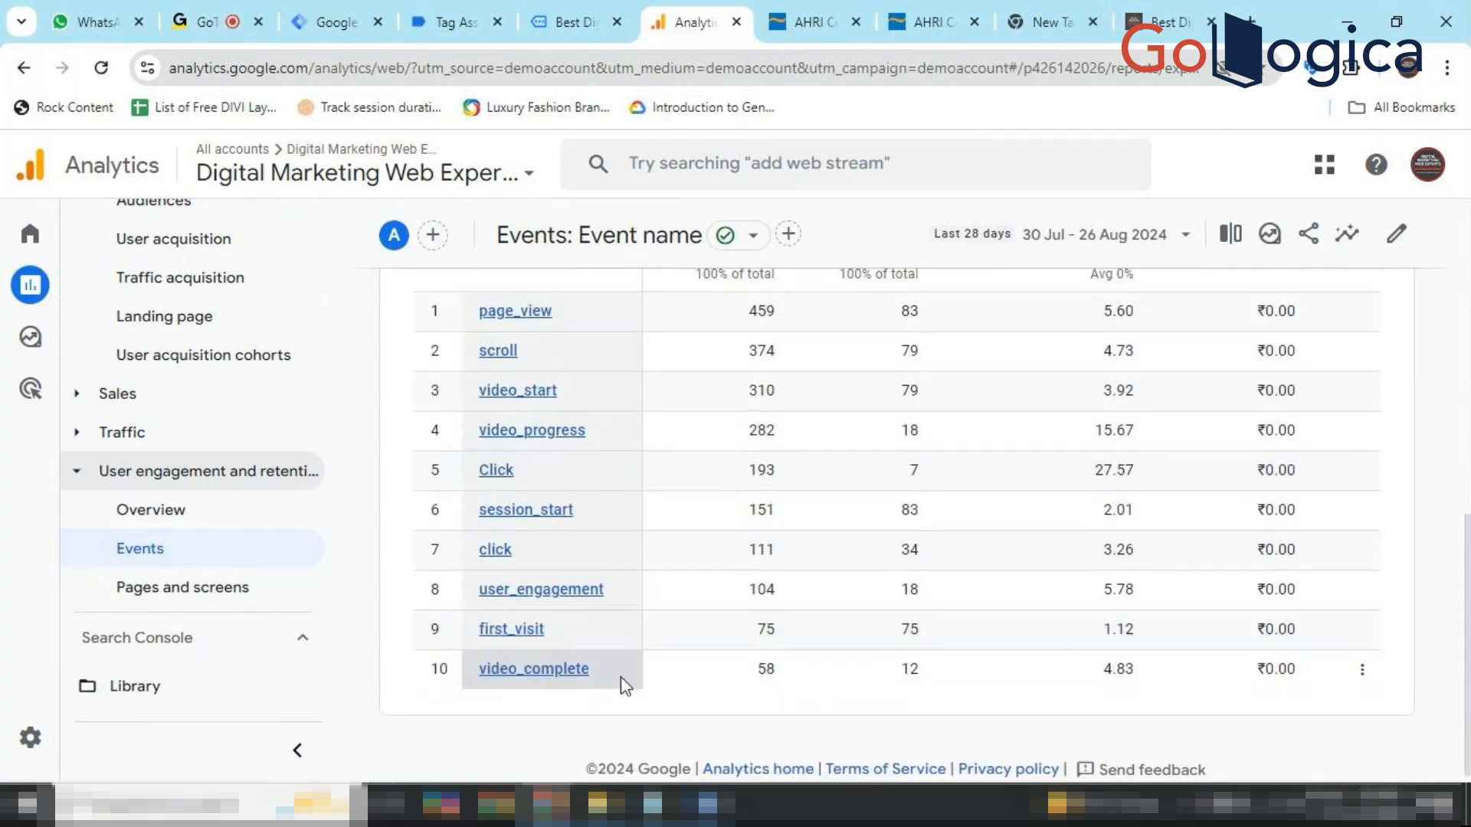